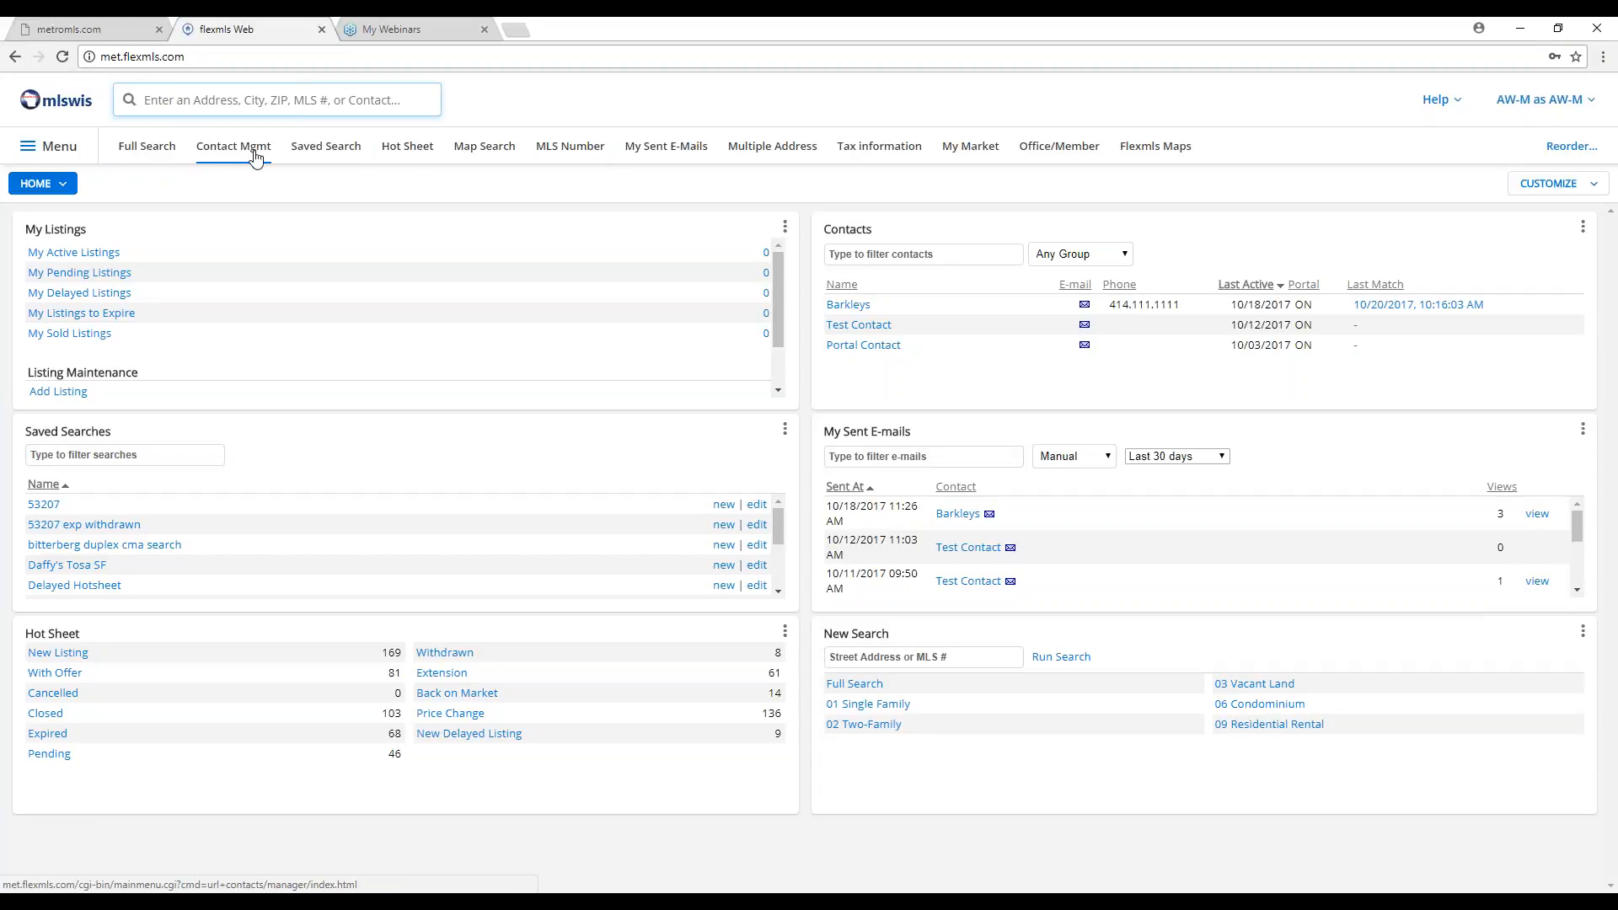
Go to the Full Search page from the main Menu's Search section.
{"action": "left_click", "coordinate": [59, 152]}
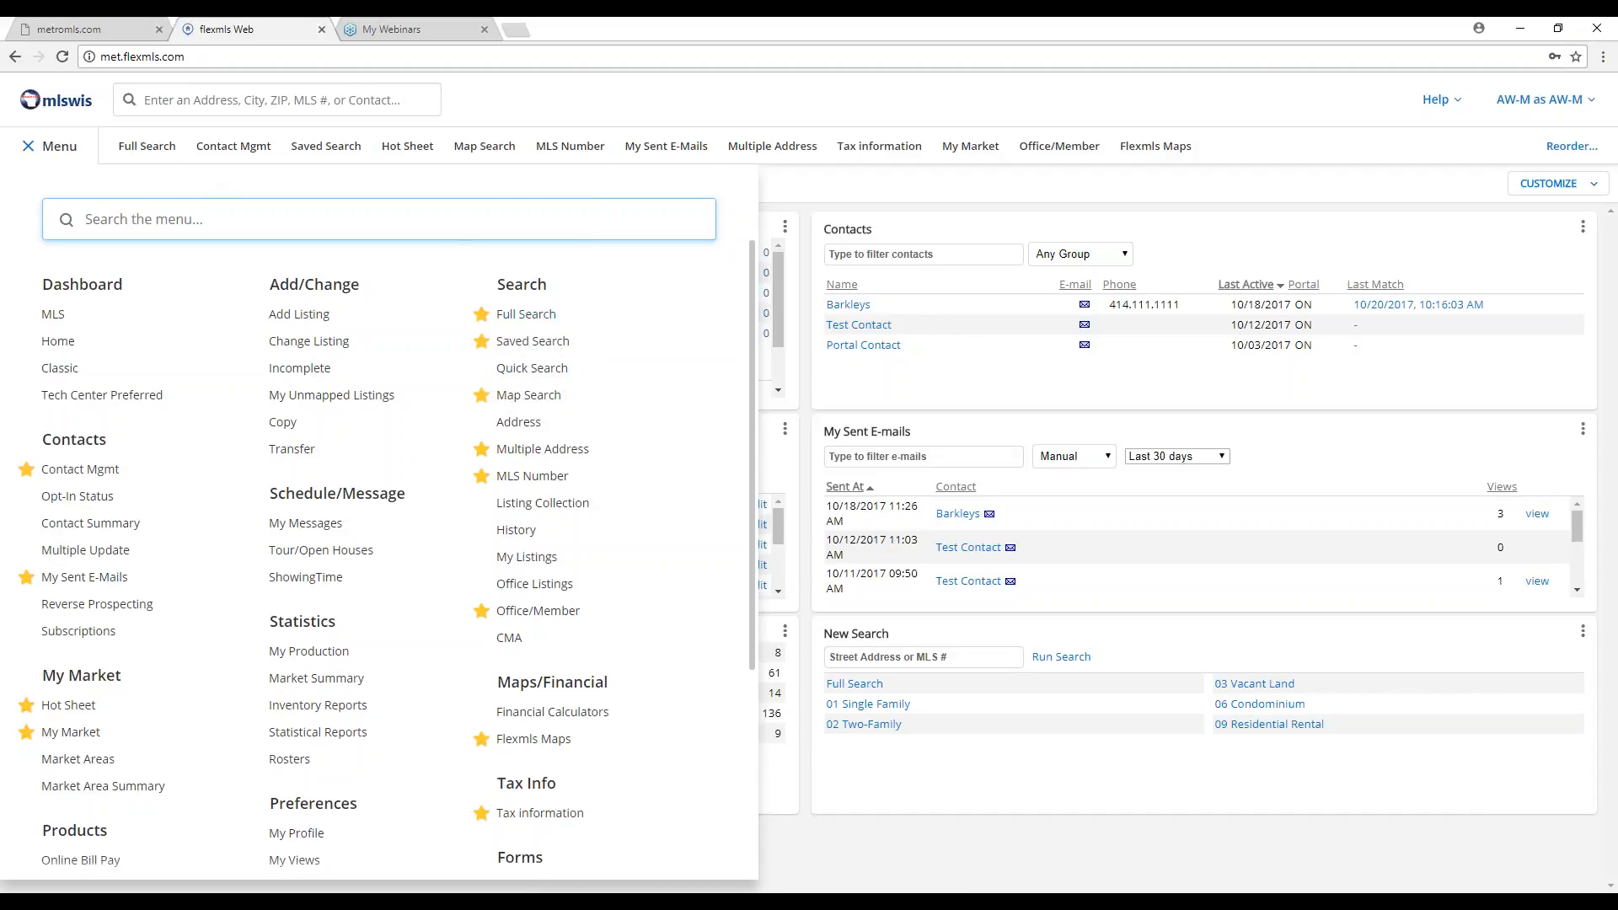
{"action": "left_click", "coordinate": [536, 314]}
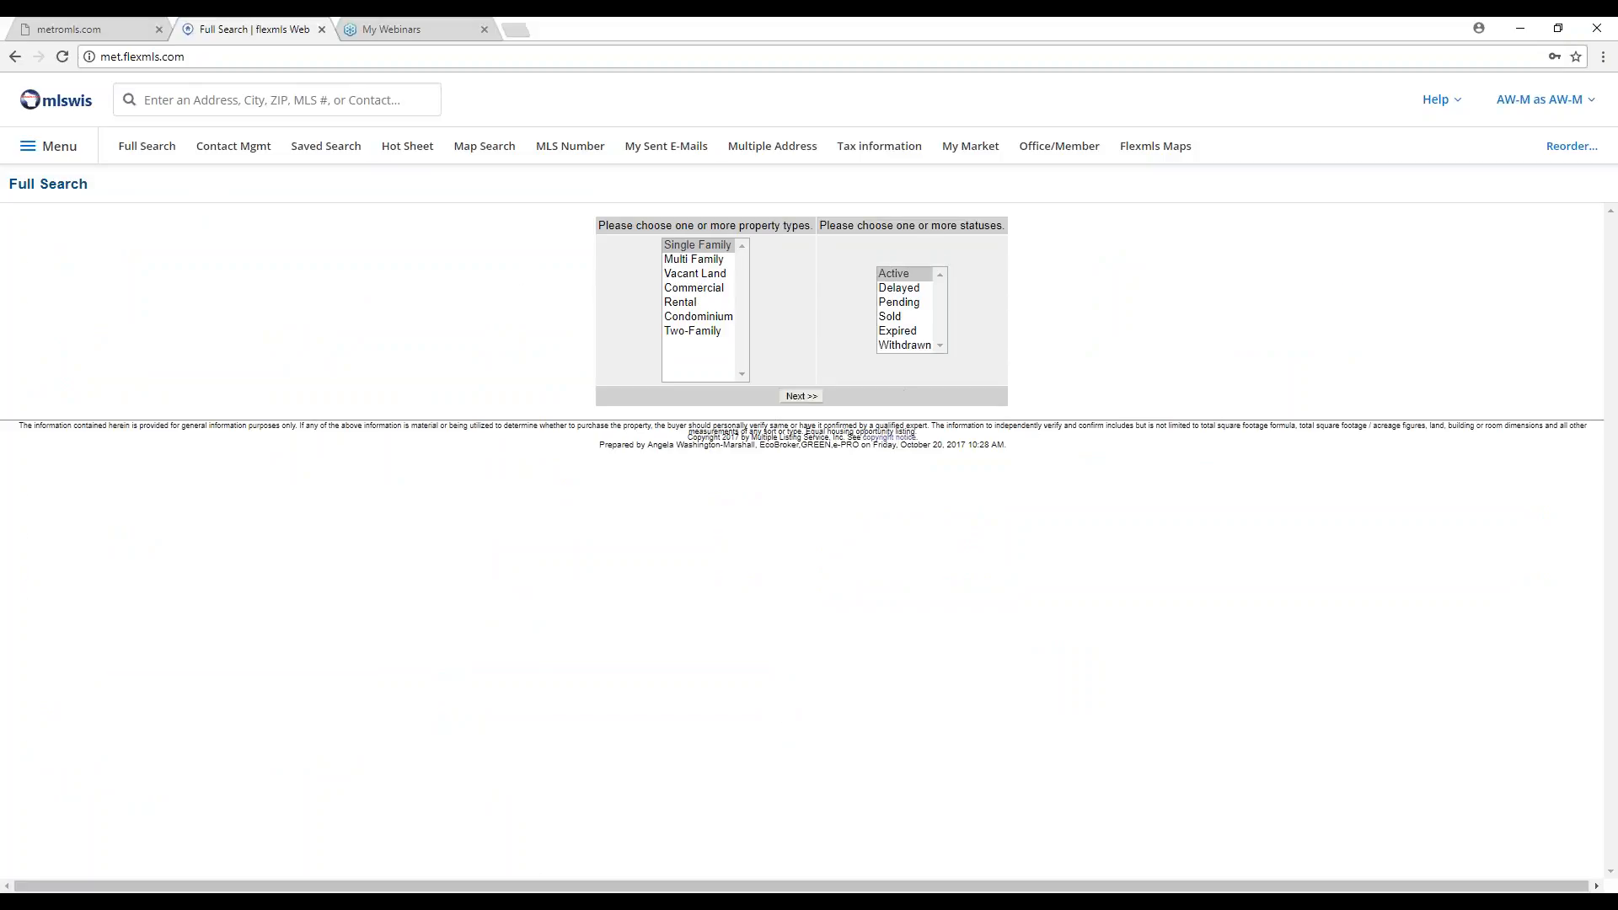
Start a Single Family search in Waukesha County with minimum 3 bedrooms and 2.5 total bathrooms.
{"action": "left_click", "coordinate": [801, 396]}
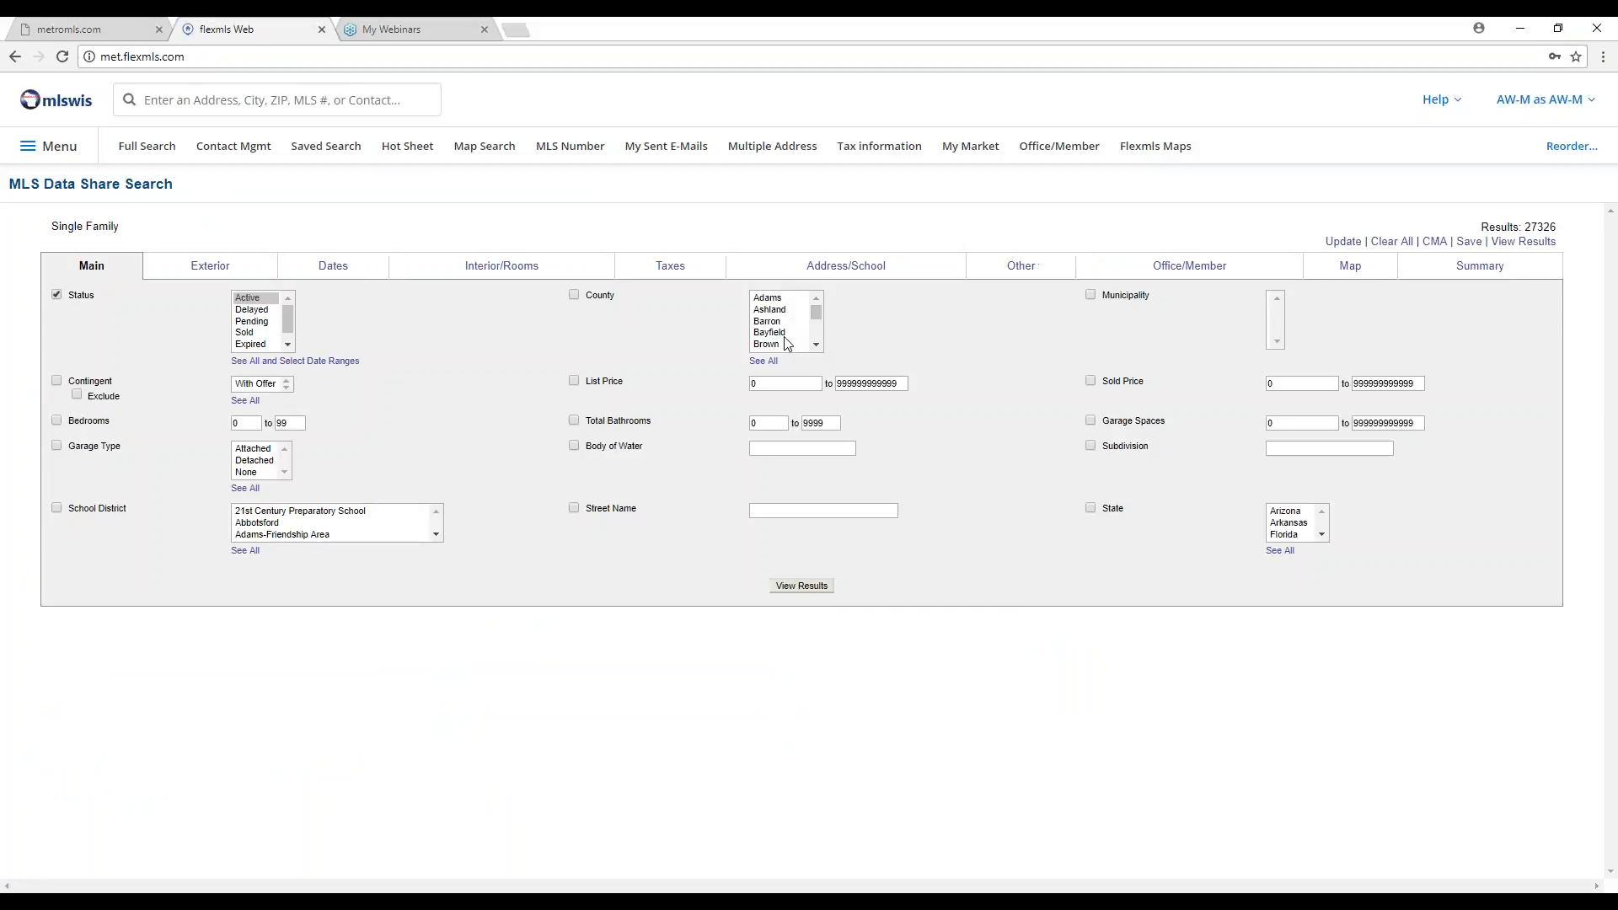
{"action": "left_click_drag", "start_coordinate": [785, 341], "coordinate": [787, 341]}
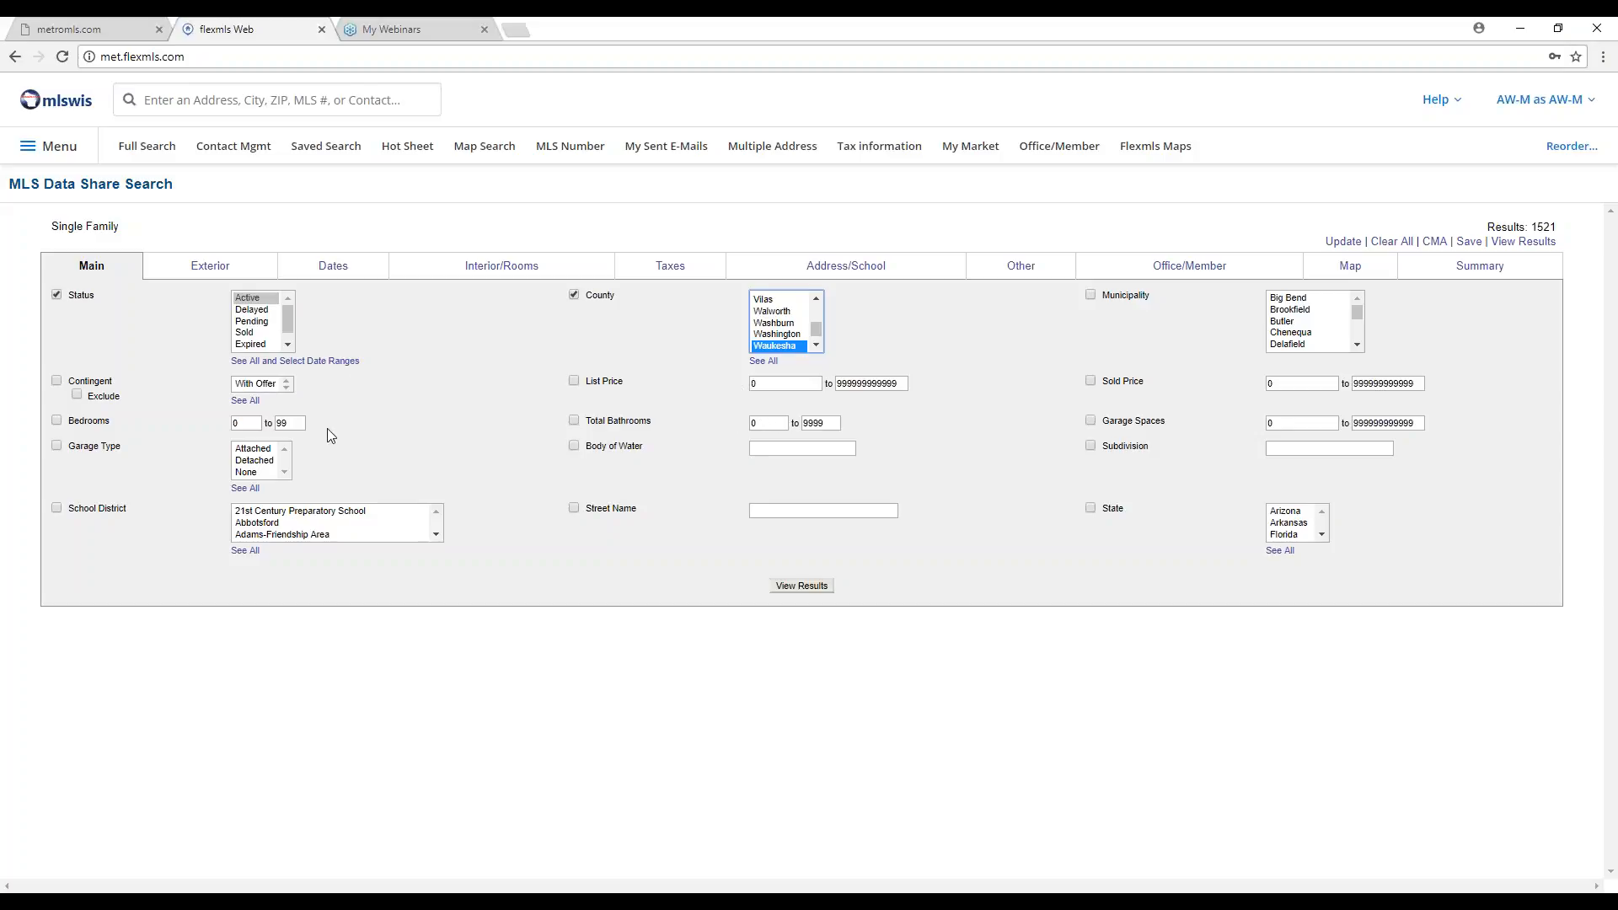
{"action": "left_click", "coordinate": [247, 423]}
{"action": "type", "text": "3"}
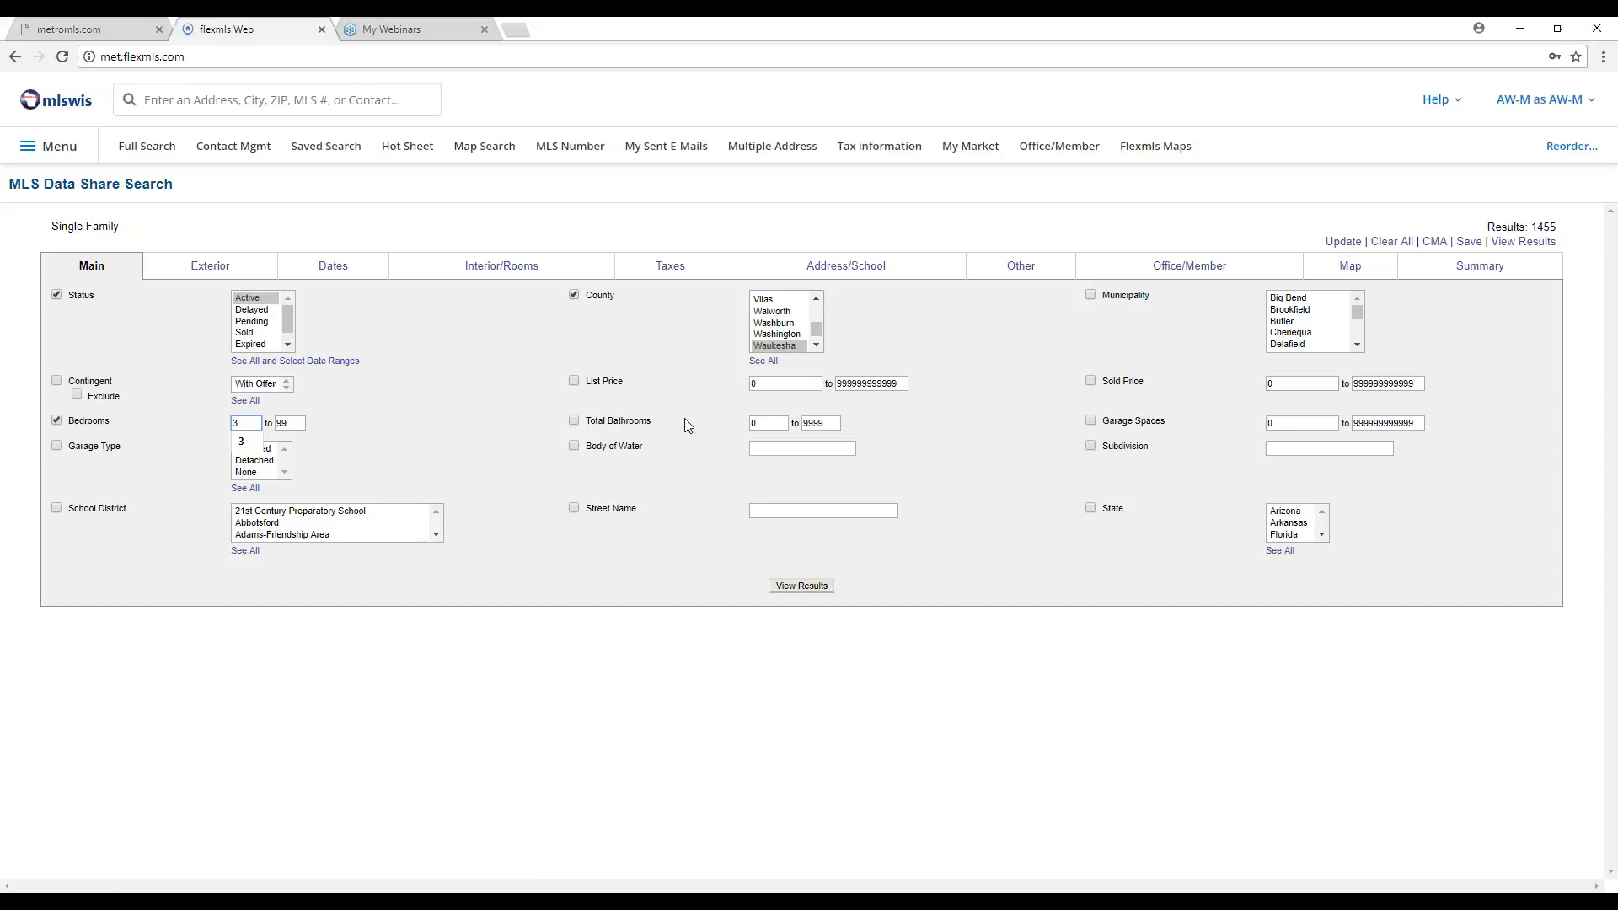
{"action": "left_click", "coordinate": [775, 424]}
{"action": "type", "text": "2"}
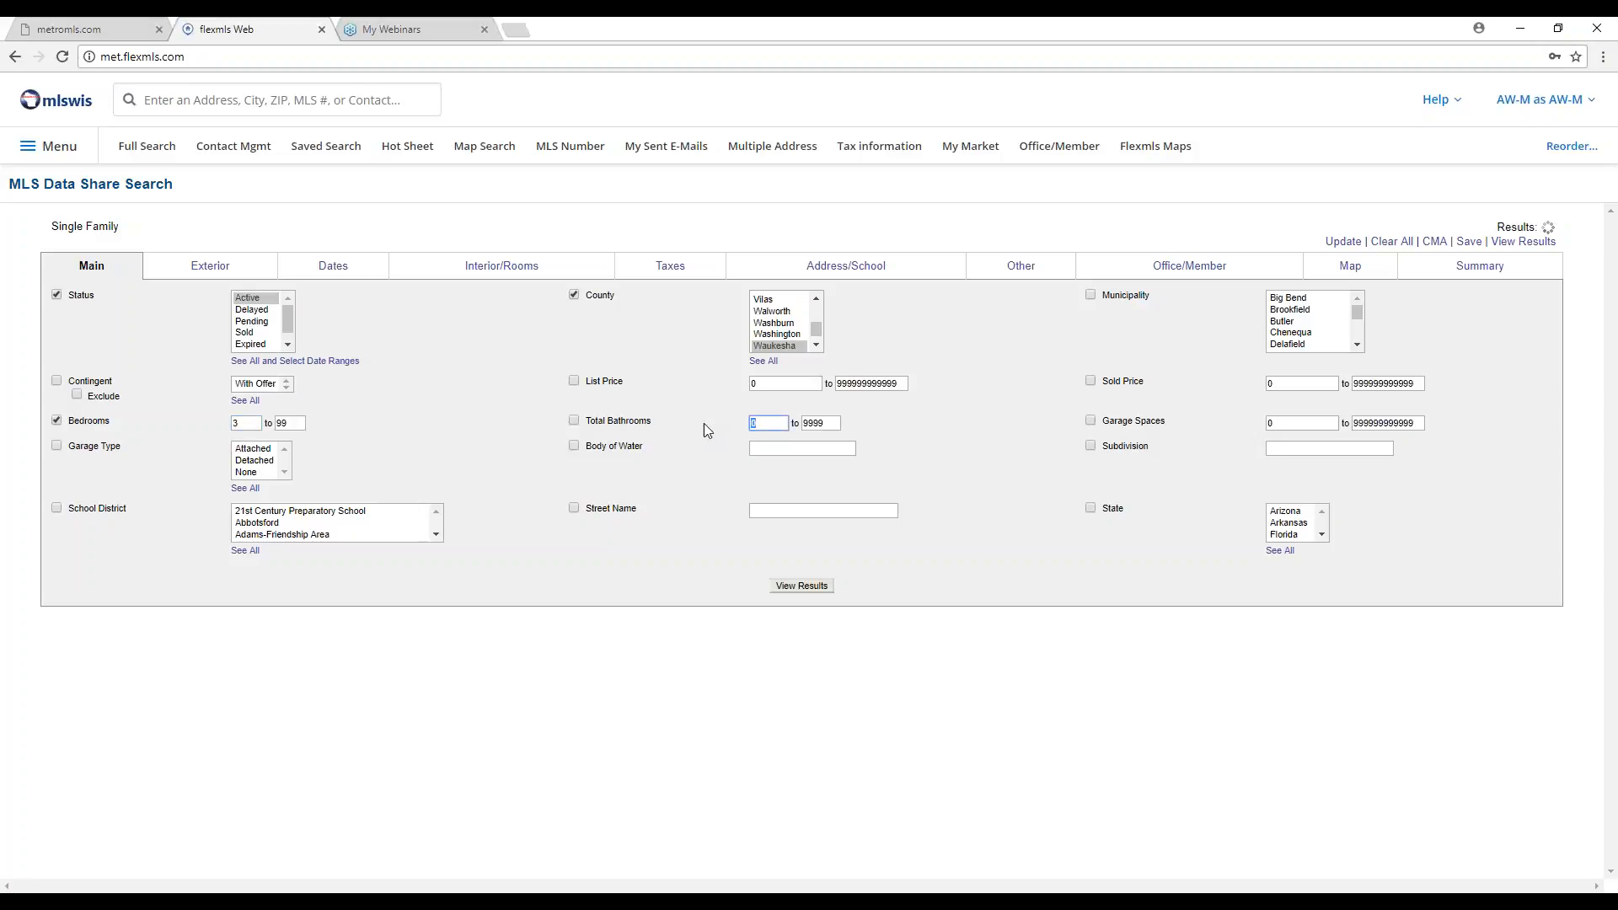
{"action": "type", "text": ".5"}
On the Exterior criteria, set the minimum Est. Acreage to .5.
{"action": "left_click", "coordinate": [209, 271]}
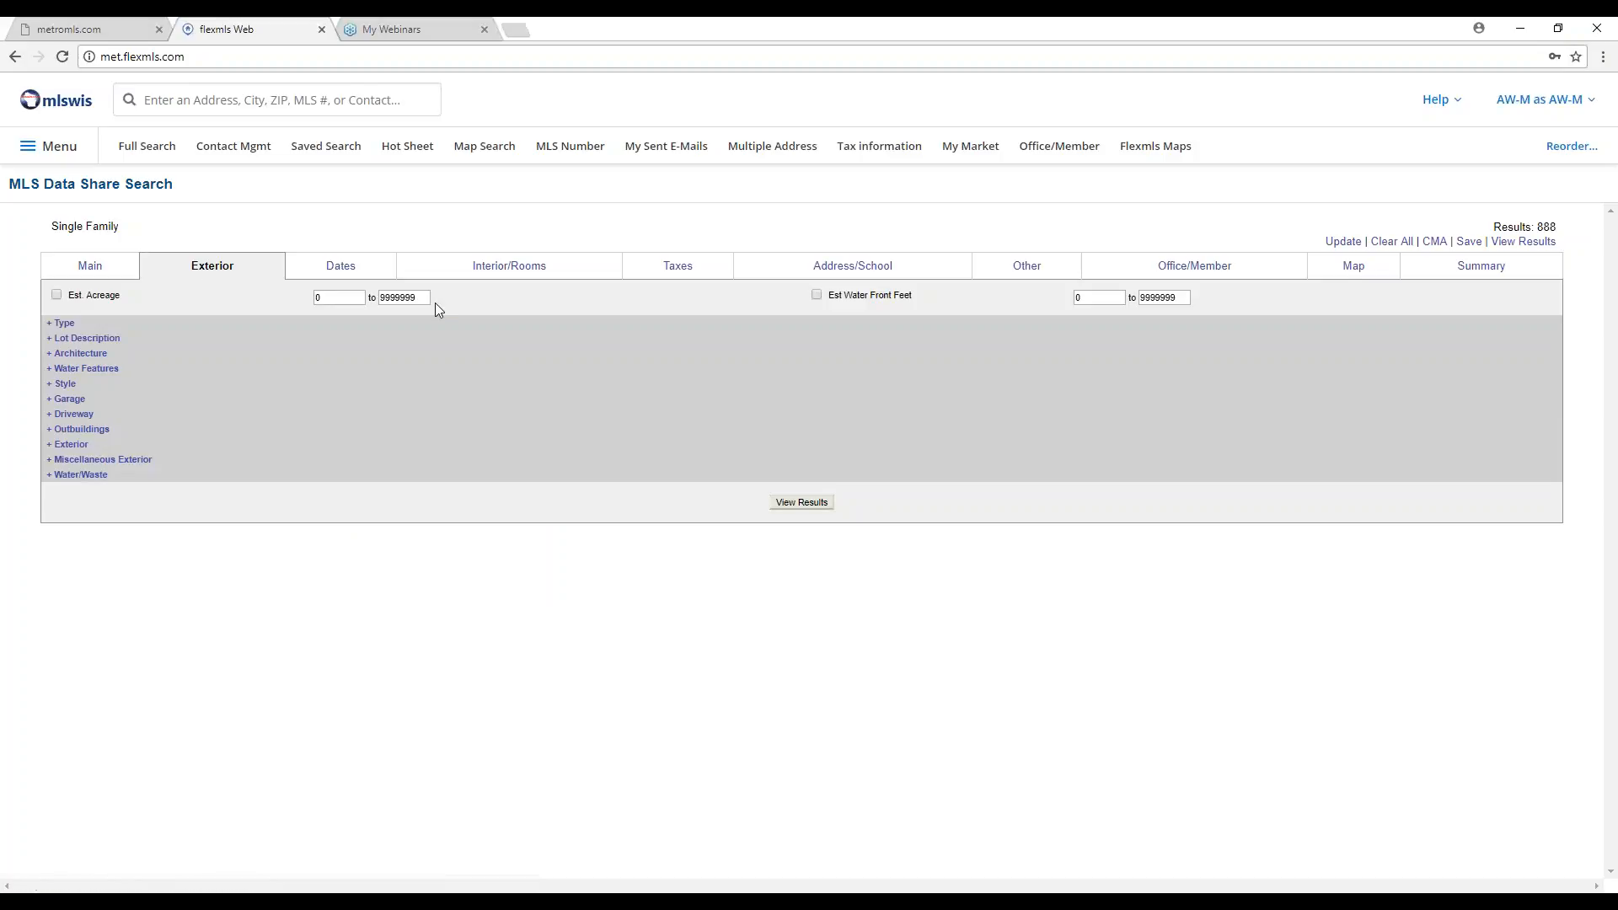
{"action": "left_click_drag", "start_coordinate": [66, 296], "coordinate": [108, 300]}
{"action": "left_click", "coordinate": [153, 301]}
{"action": "left_click", "coordinate": [326, 300]}
{"action": "double_click", "coordinate": [413, 299]}
Set the minimum Est. Year Built to 1980 in the Taxes criteria.
{"action": "left_click", "coordinate": [677, 270]}
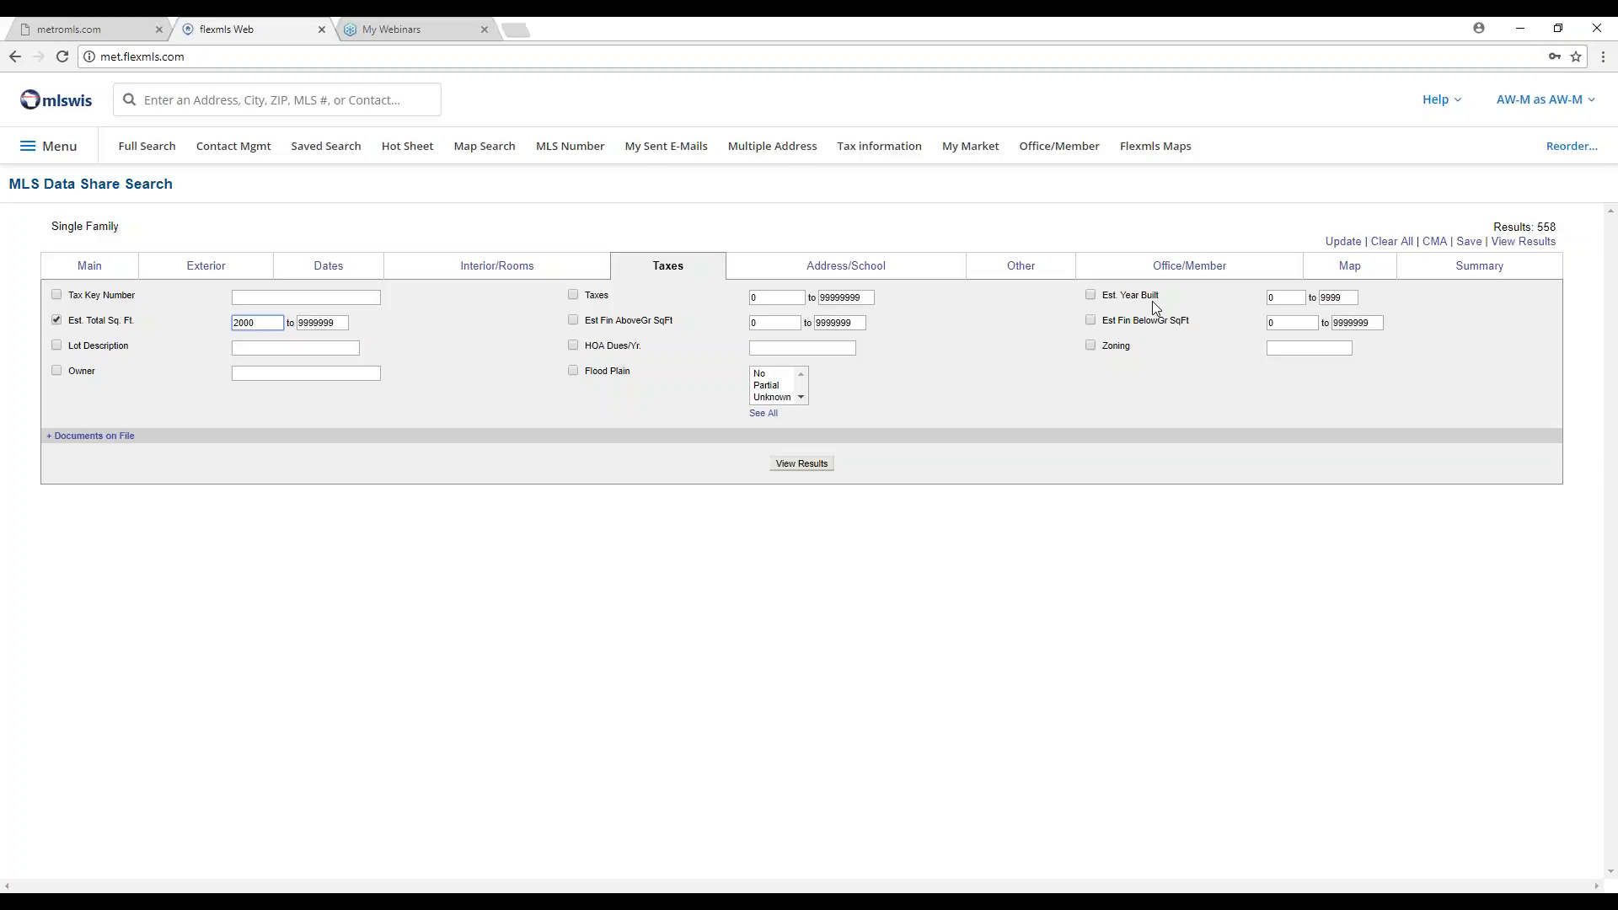
{"action": "double_click", "coordinate": [1281, 297]}
{"action": "type", "text": "1980"}
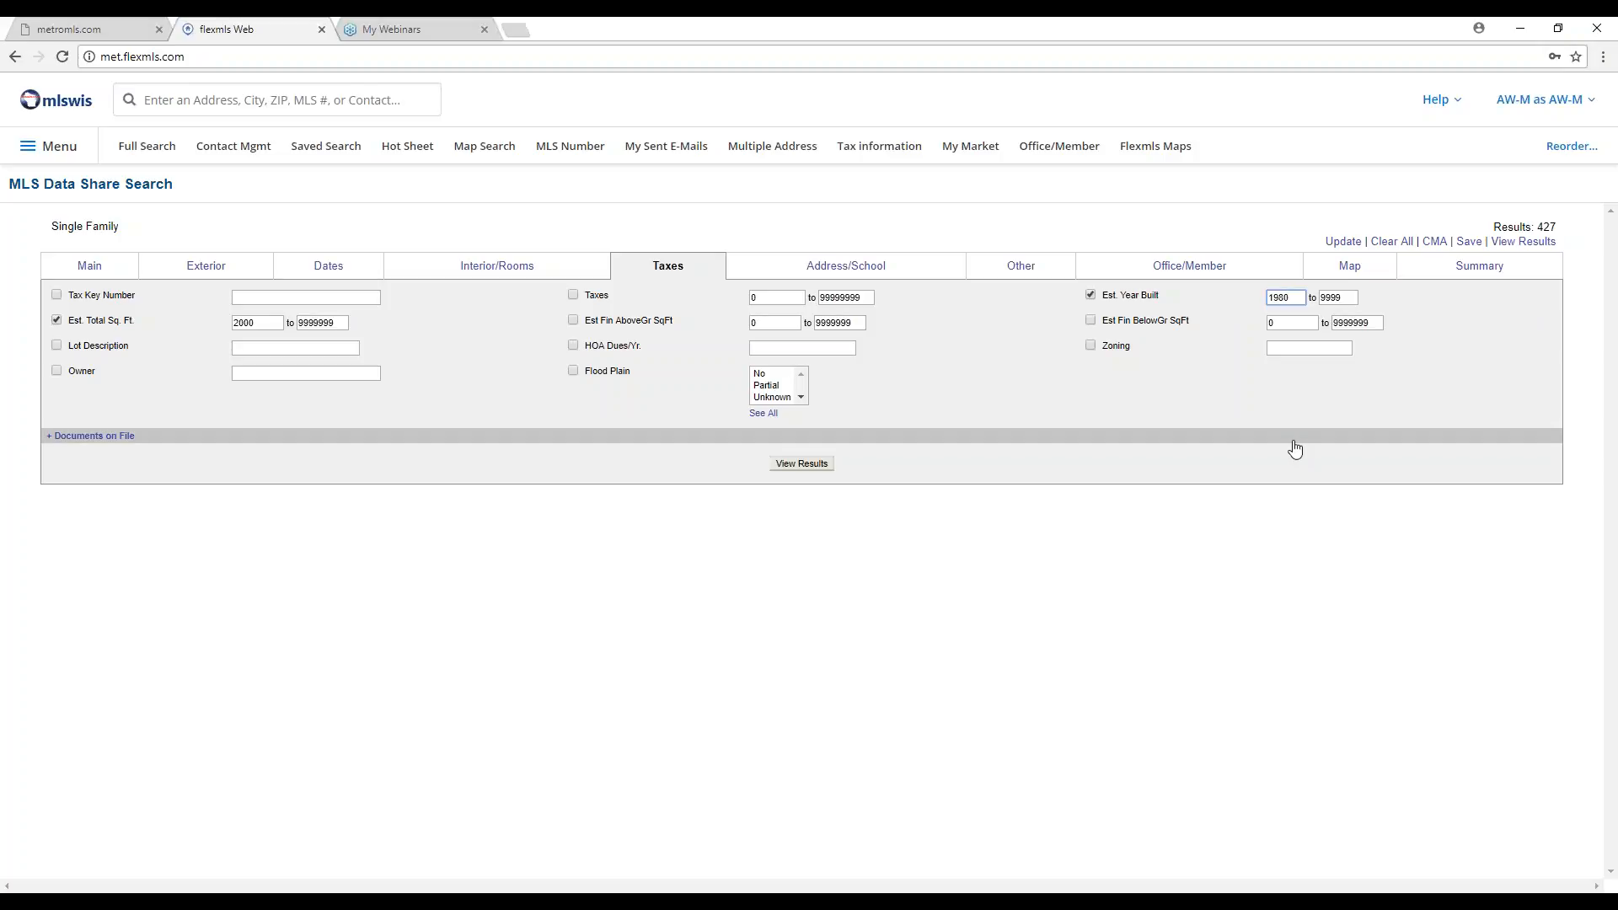
{"action": "left_click", "coordinate": [224, 272]}
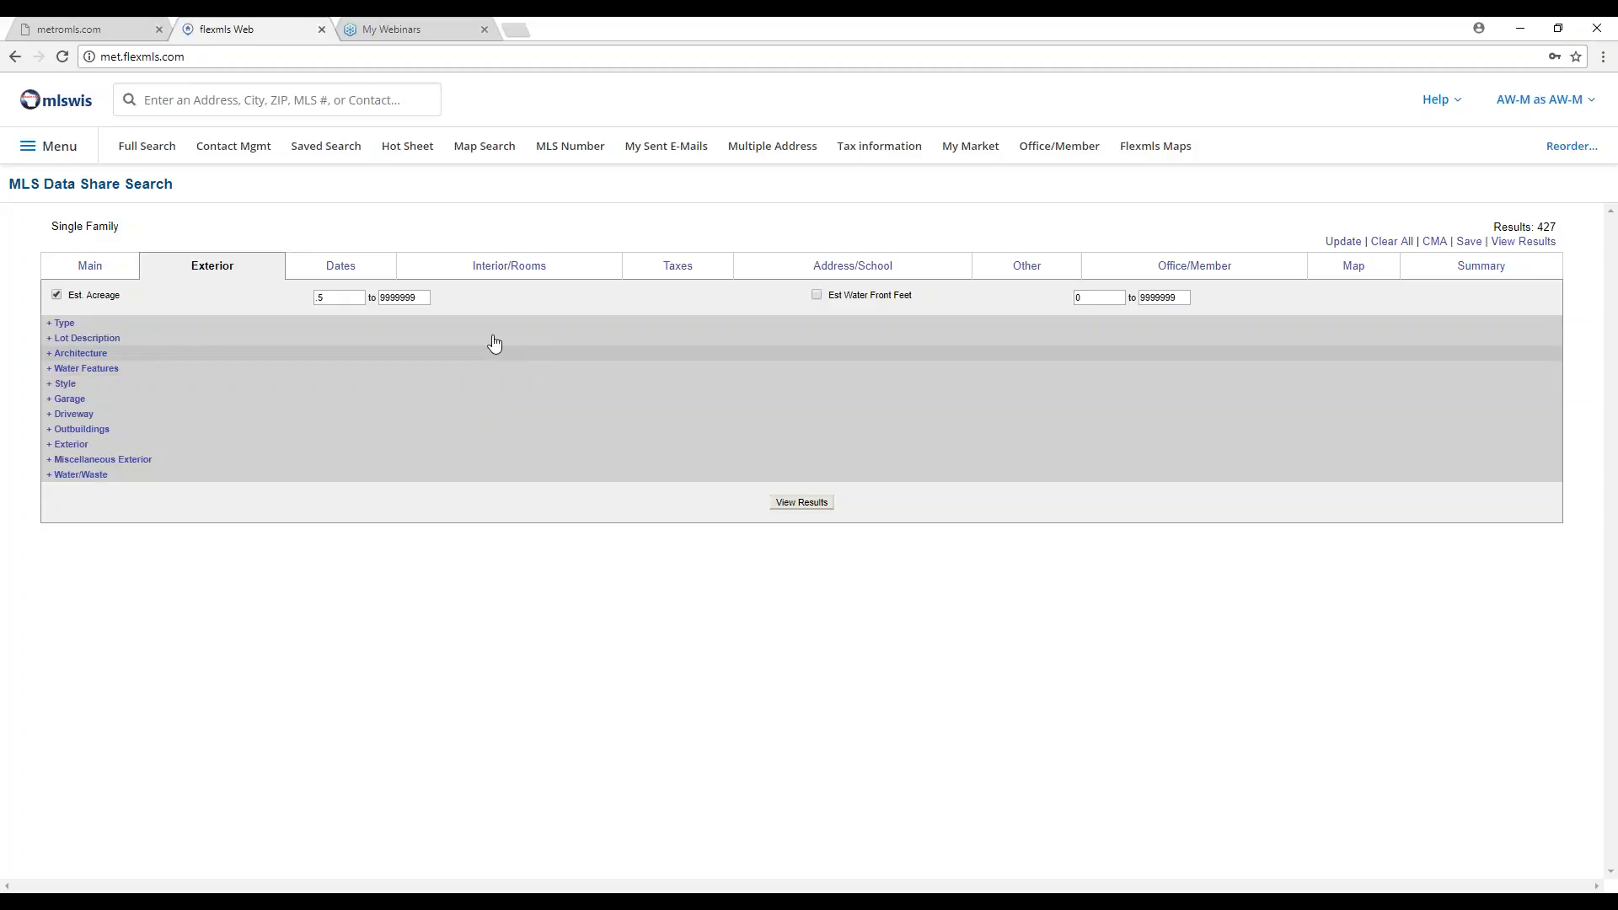
Show the Taxes criteria with the 2000 sq ft and 1980 year-built limits.
{"action": "left_click", "coordinate": [658, 270]}
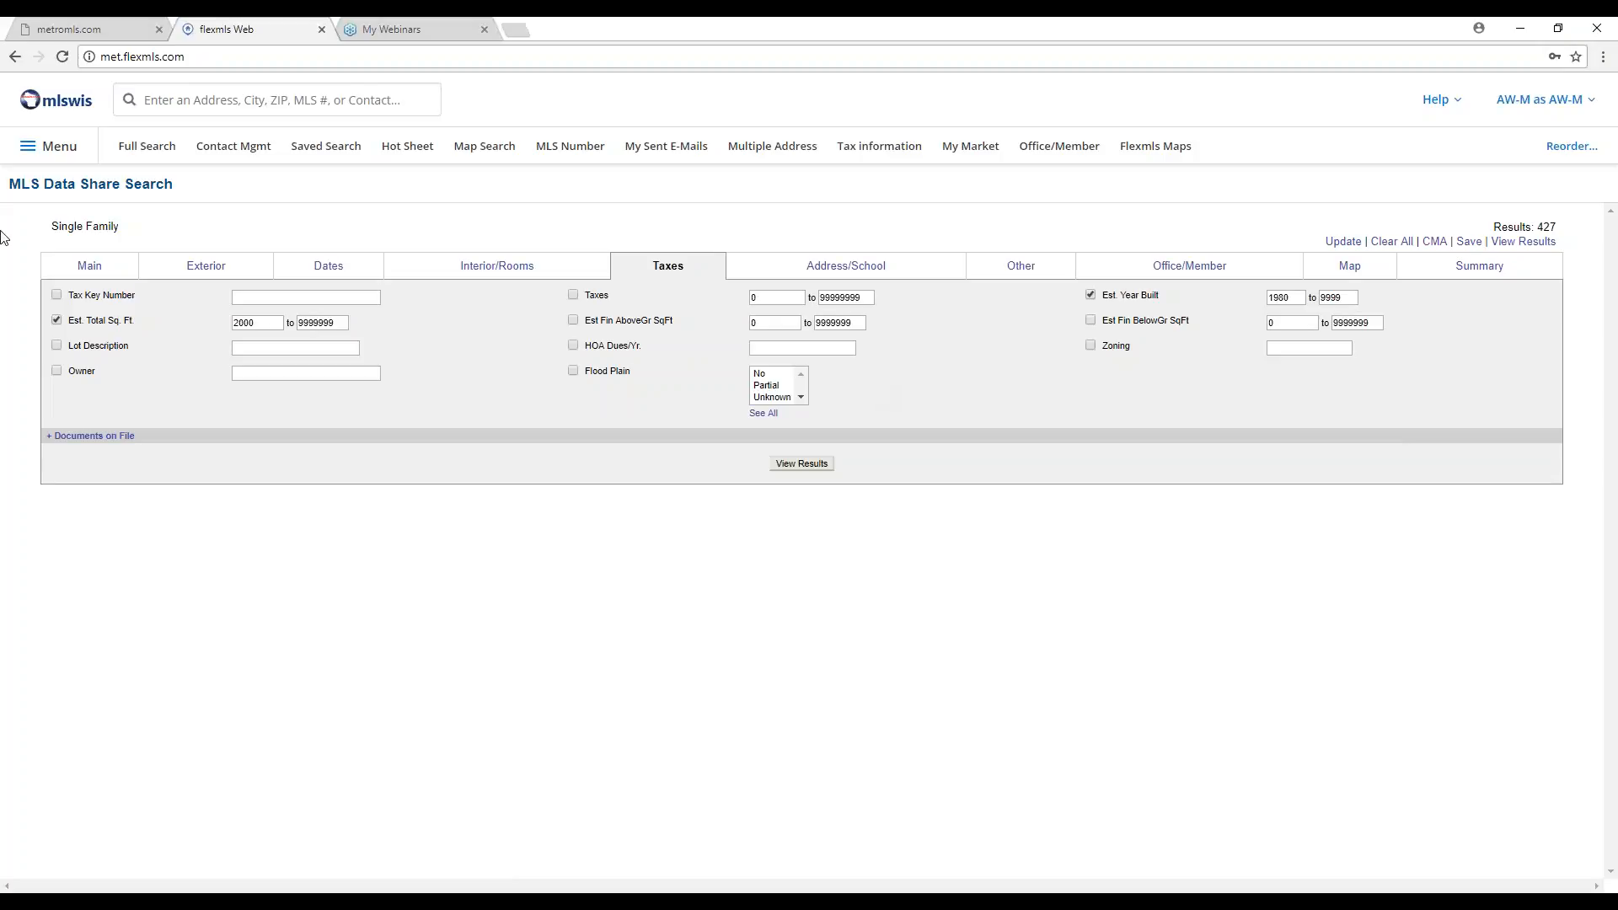
On the Main criteria, exclude listings with a With Offer contingency.
{"action": "left_click", "coordinate": [88, 268]}
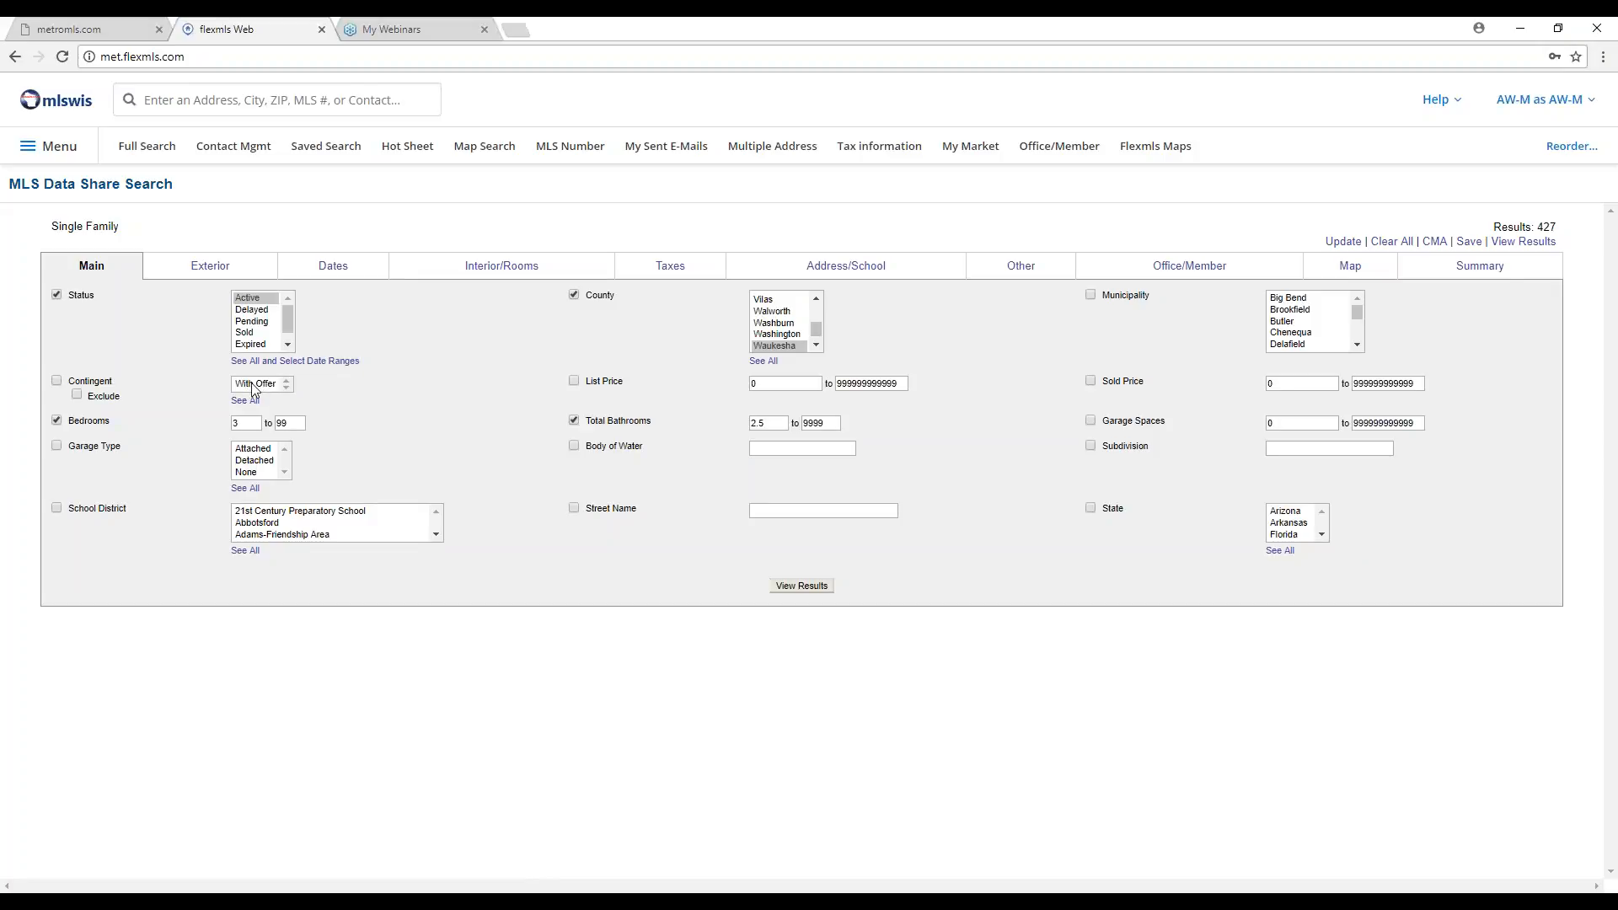
{"action": "left_click", "coordinate": [259, 384]}
{"action": "left_click", "coordinate": [77, 395]}
Enter a wildcard Body of Water value, then uncheck Body of Water so it isn't applied.
{"action": "left_click", "coordinate": [789, 449]}
{"action": "type", "text": "*"}
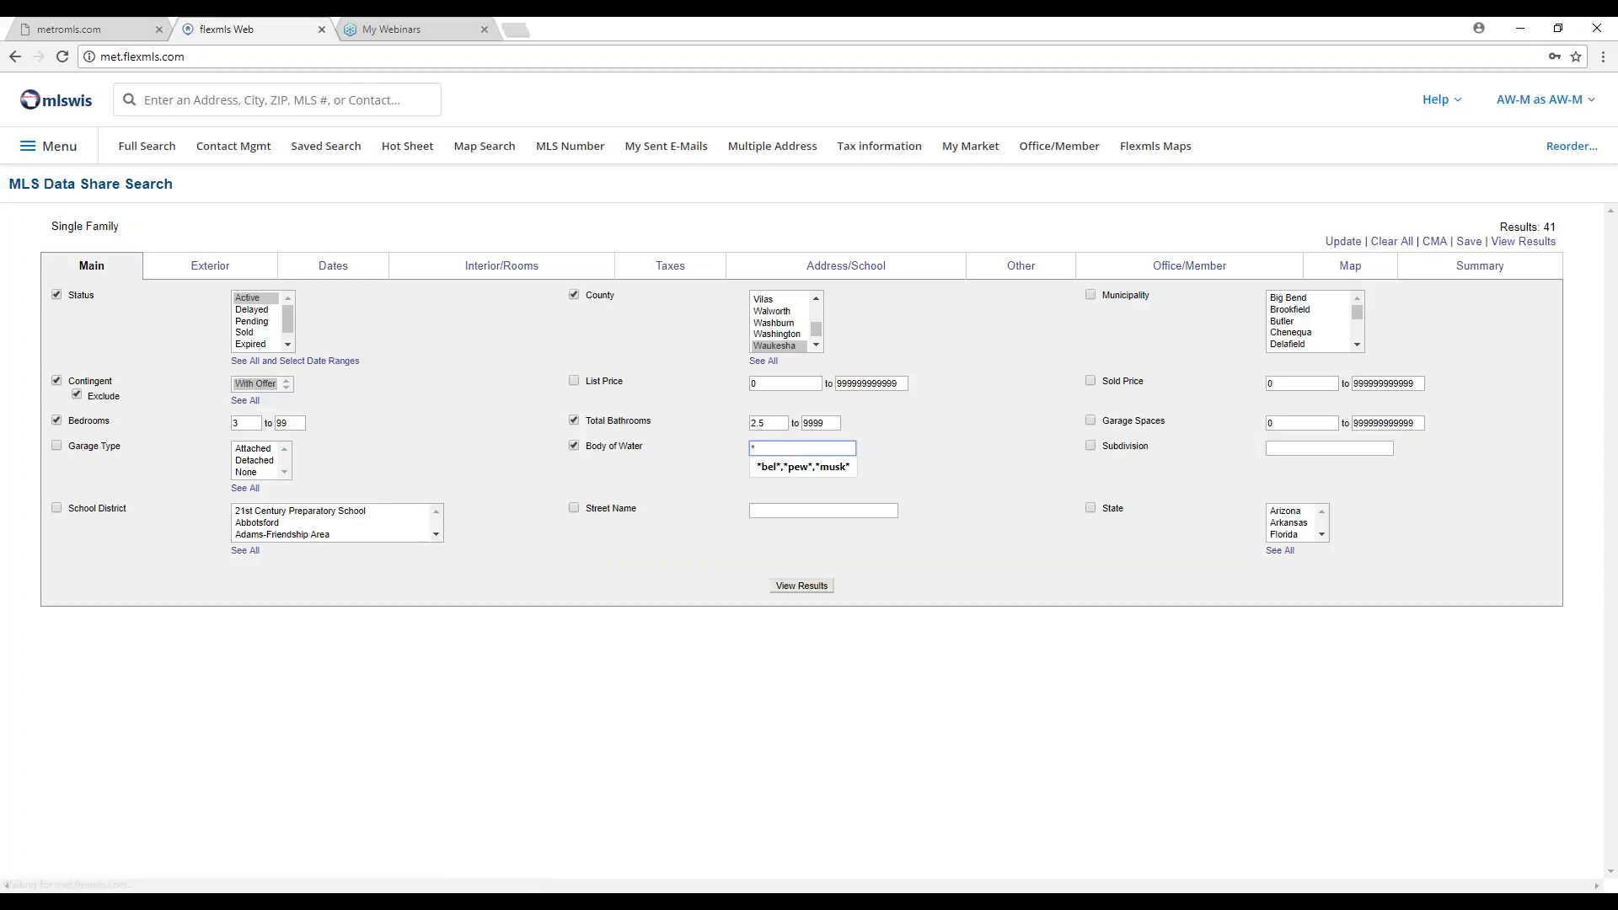
{"action": "type", "text": "l"}
{"action": "type", "text": "*"}
{"action": "left_click", "coordinate": [574, 446]}
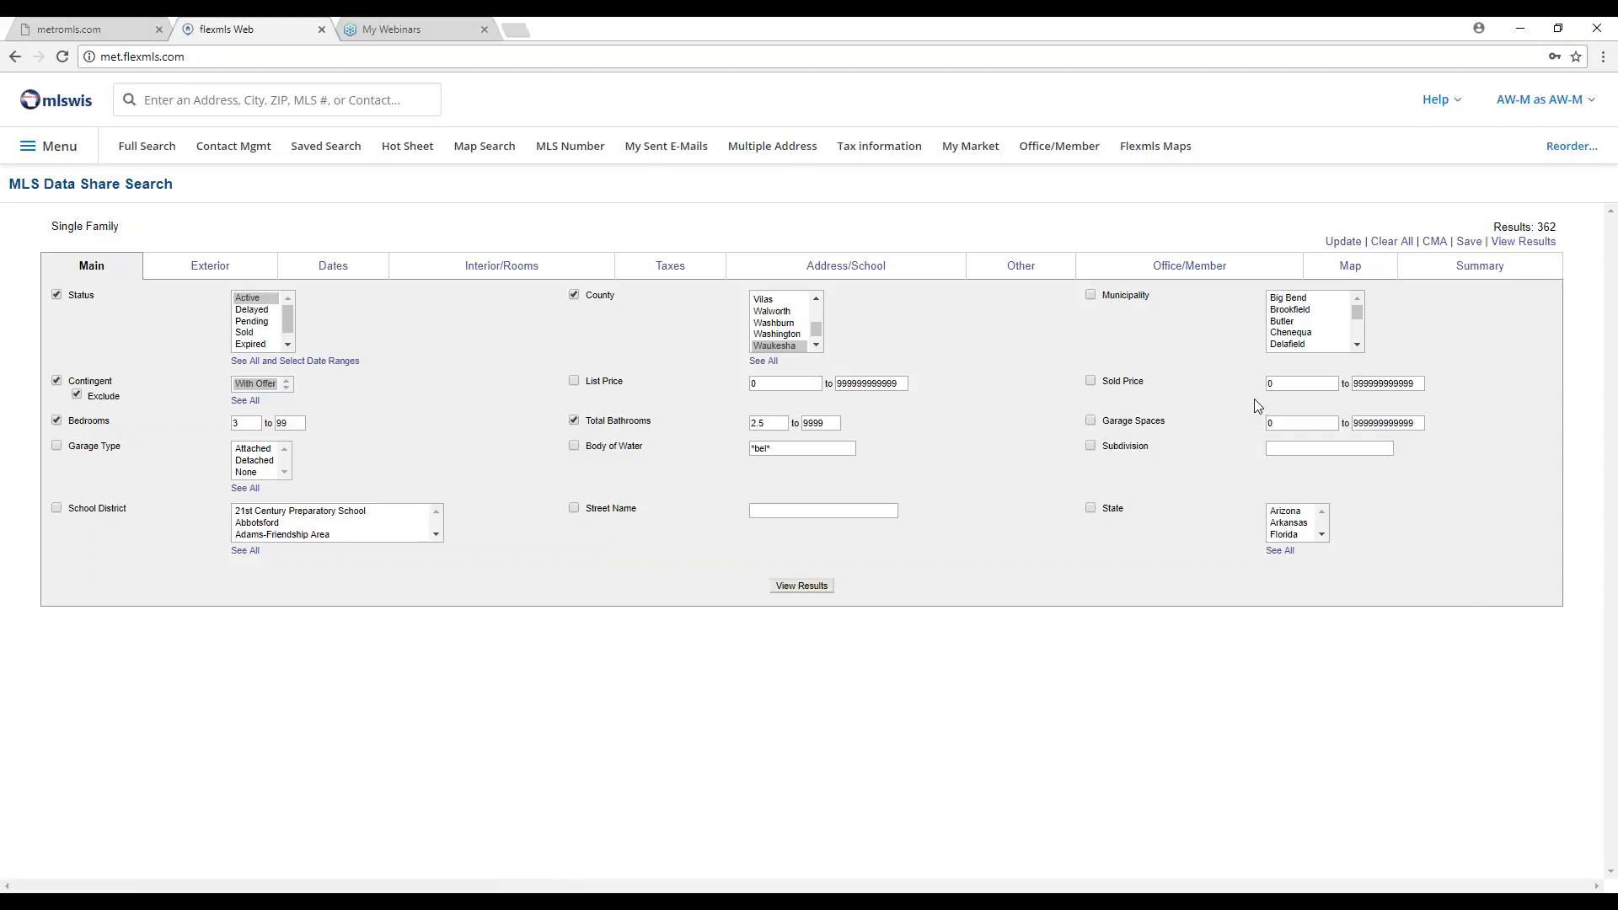
Review the Summary of active criteria, briefly checking the Taxes fields in between.
{"action": "left_click", "coordinate": [1479, 268]}
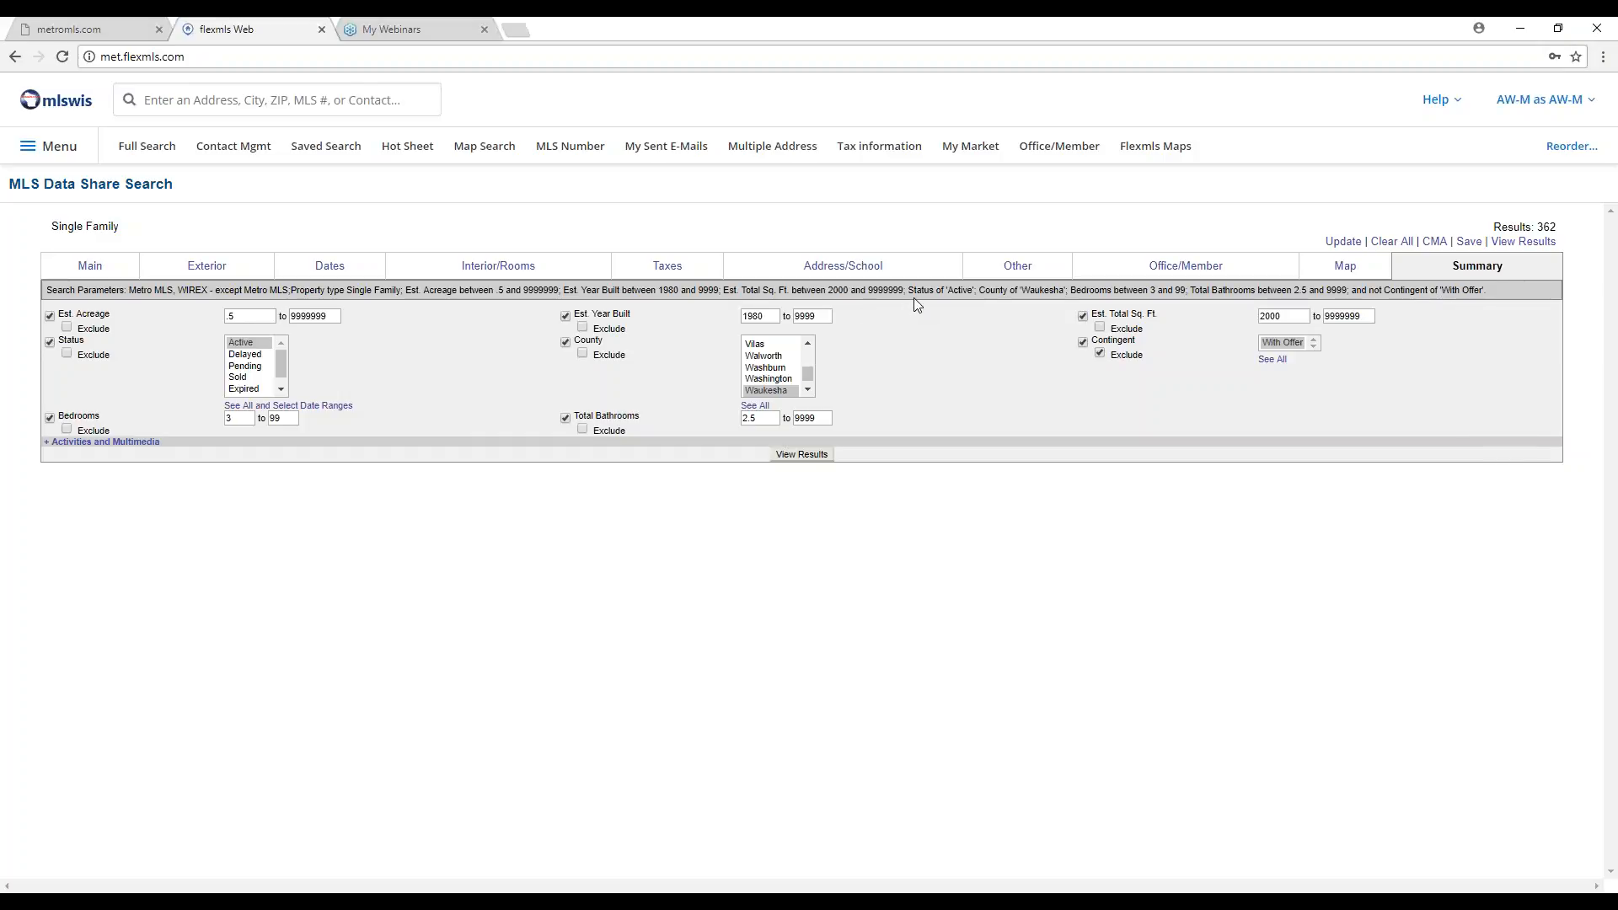
{"action": "left_click", "coordinate": [667, 265]}
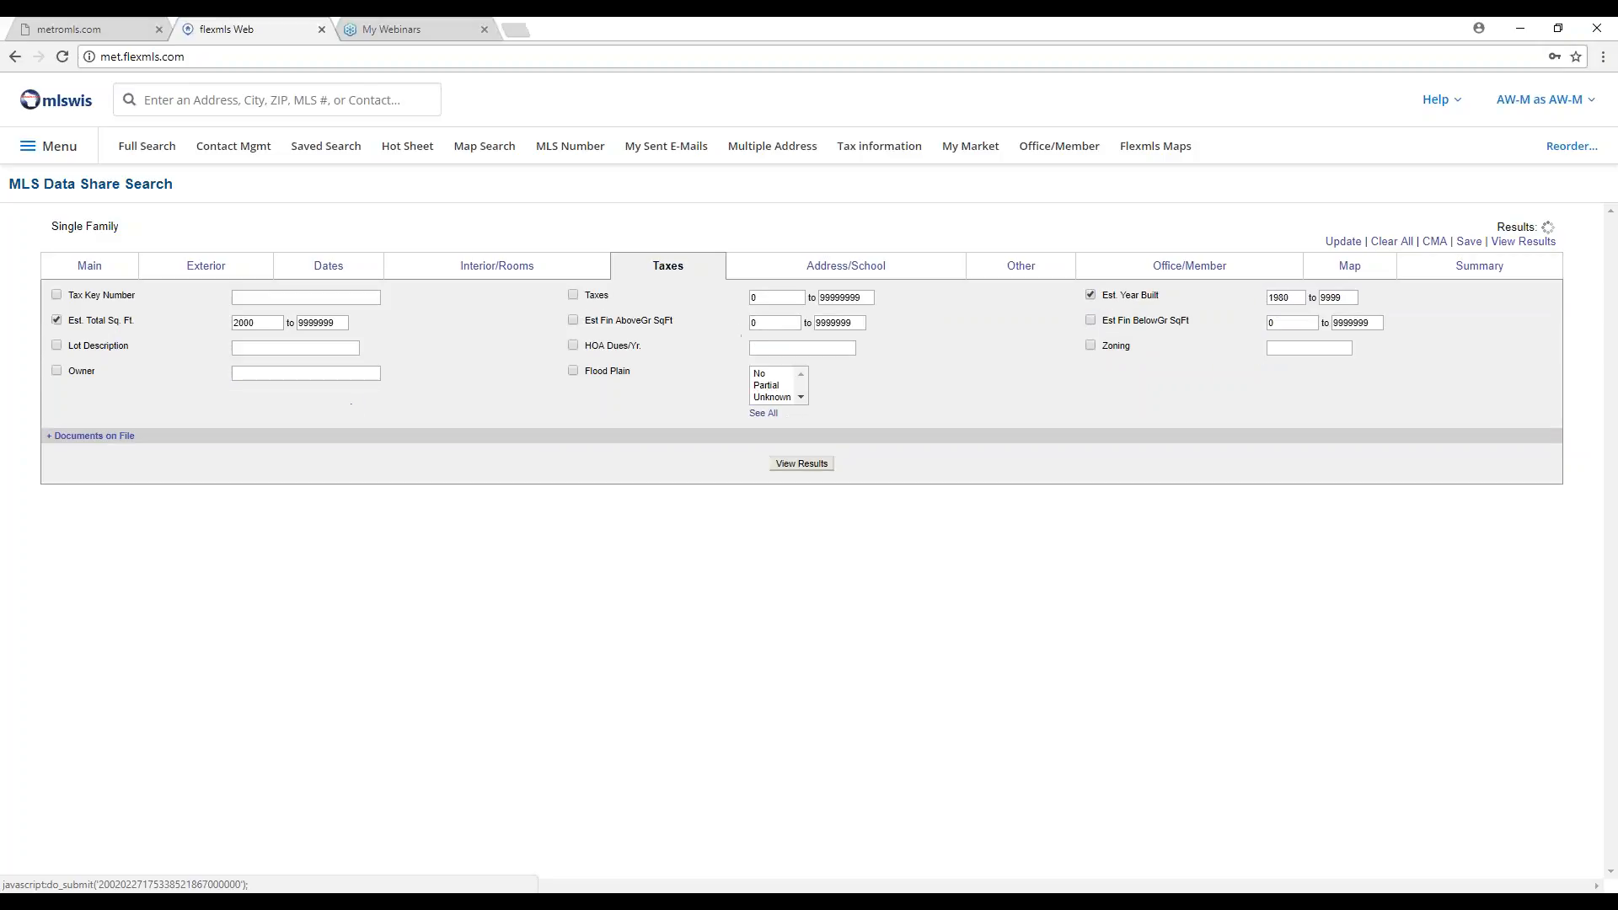
{"action": "left_click", "coordinate": [1514, 271]}
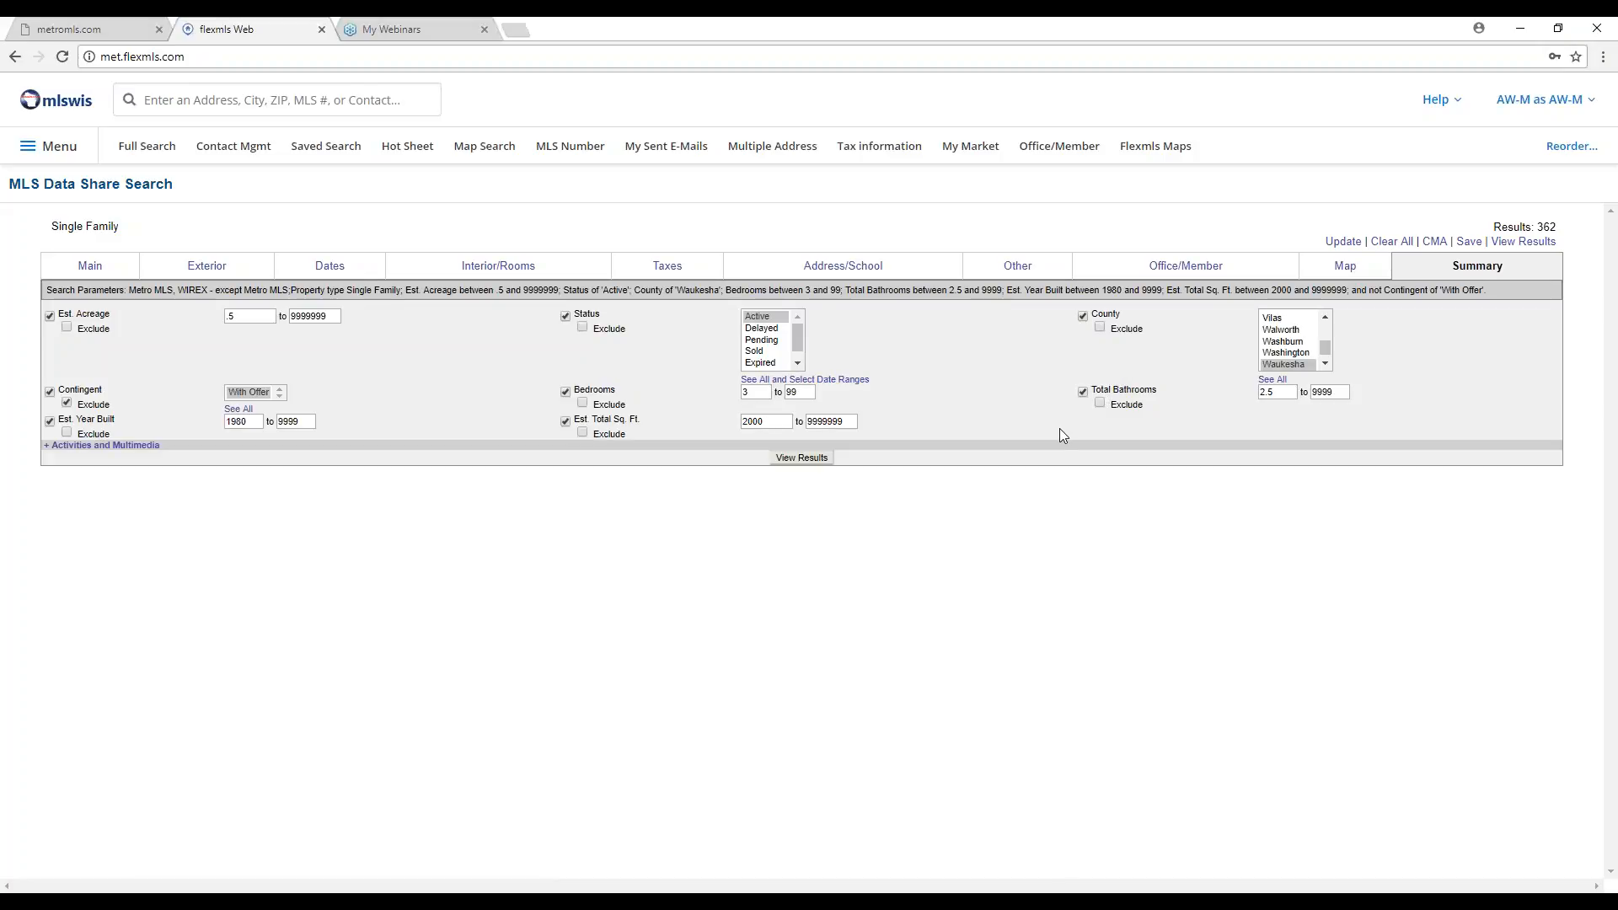
Expand Activities and Multimedia and enable the Open House: Date criterion (10/20/2017–10/20/2018).
{"action": "left_click", "coordinate": [135, 447]}
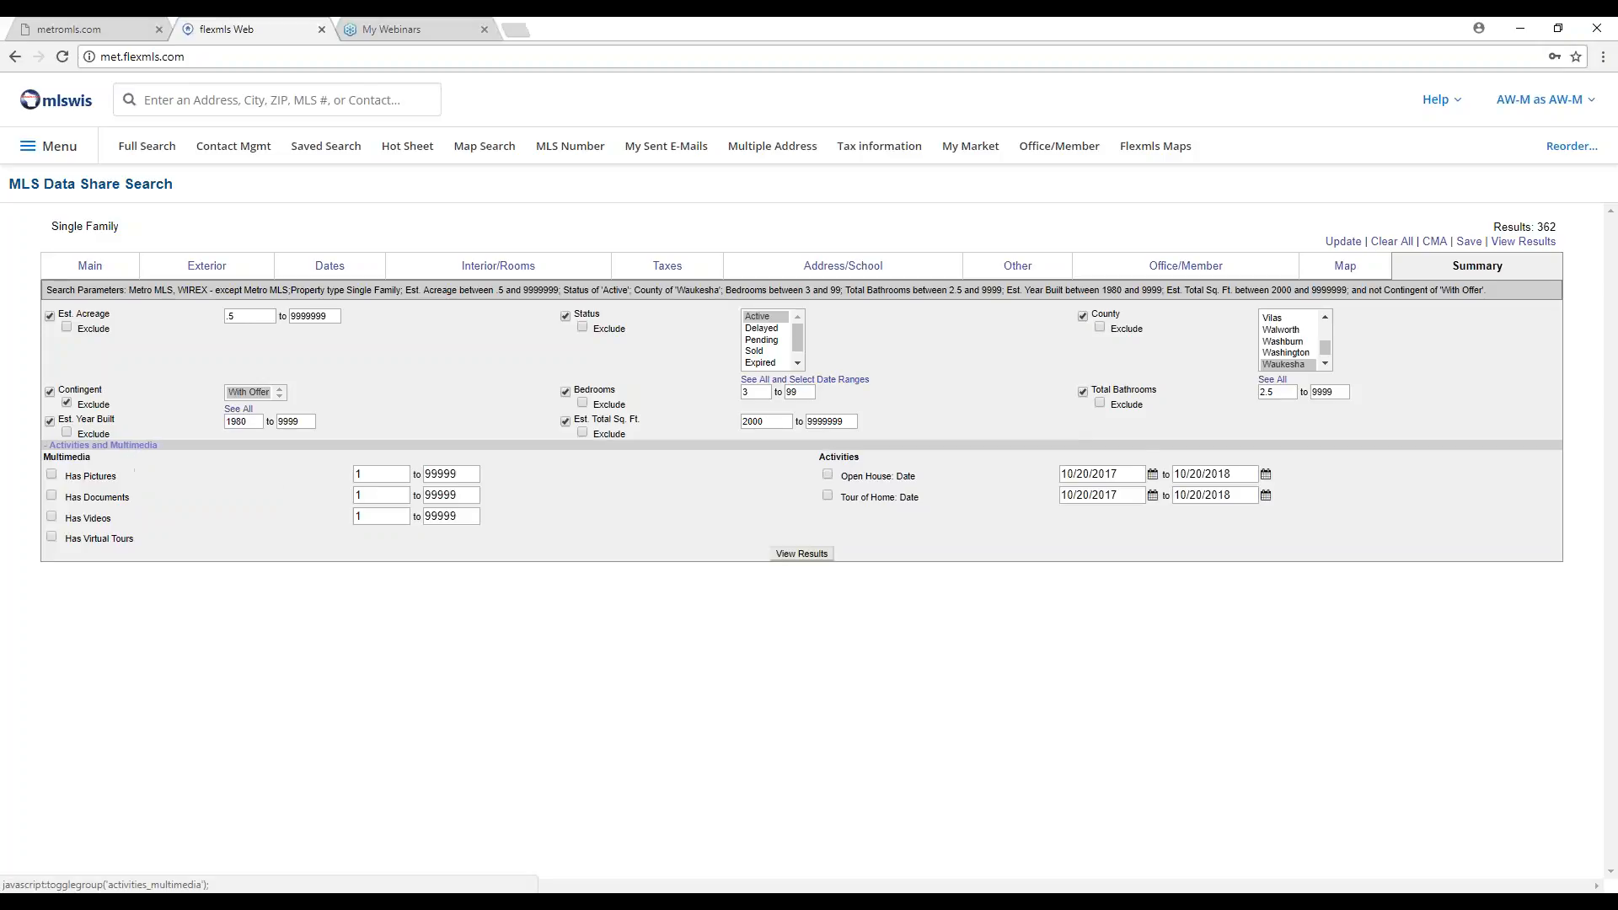
{"action": "left_click", "coordinate": [368, 496]}
{"action": "left_click", "coordinate": [52, 497]}
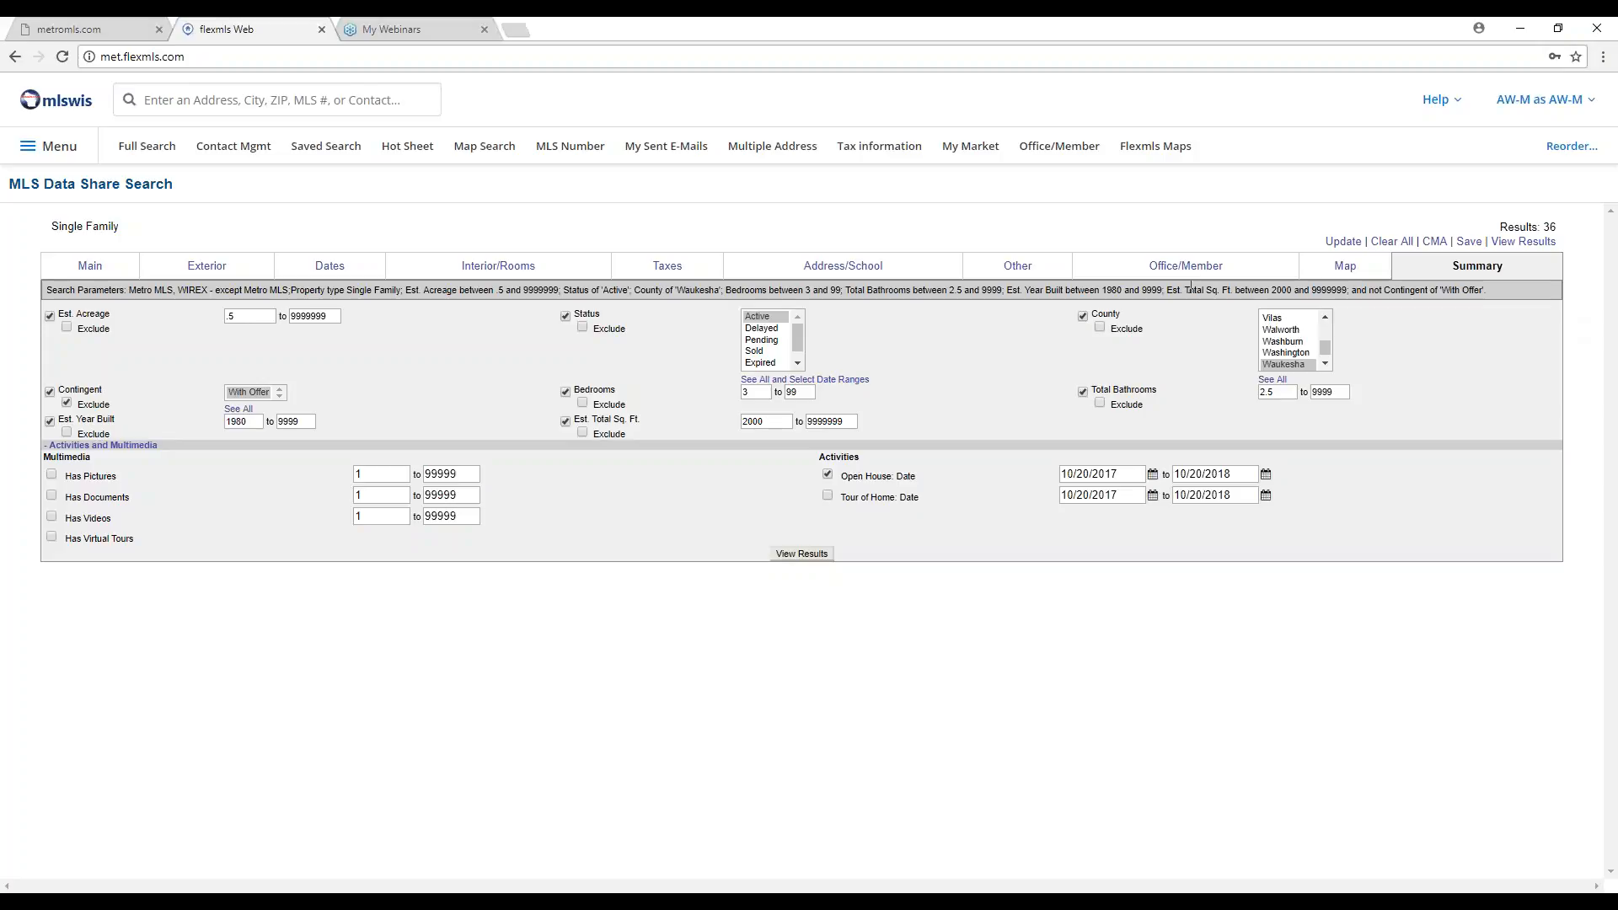
{"action": "left_click", "coordinate": [1543, 244]}
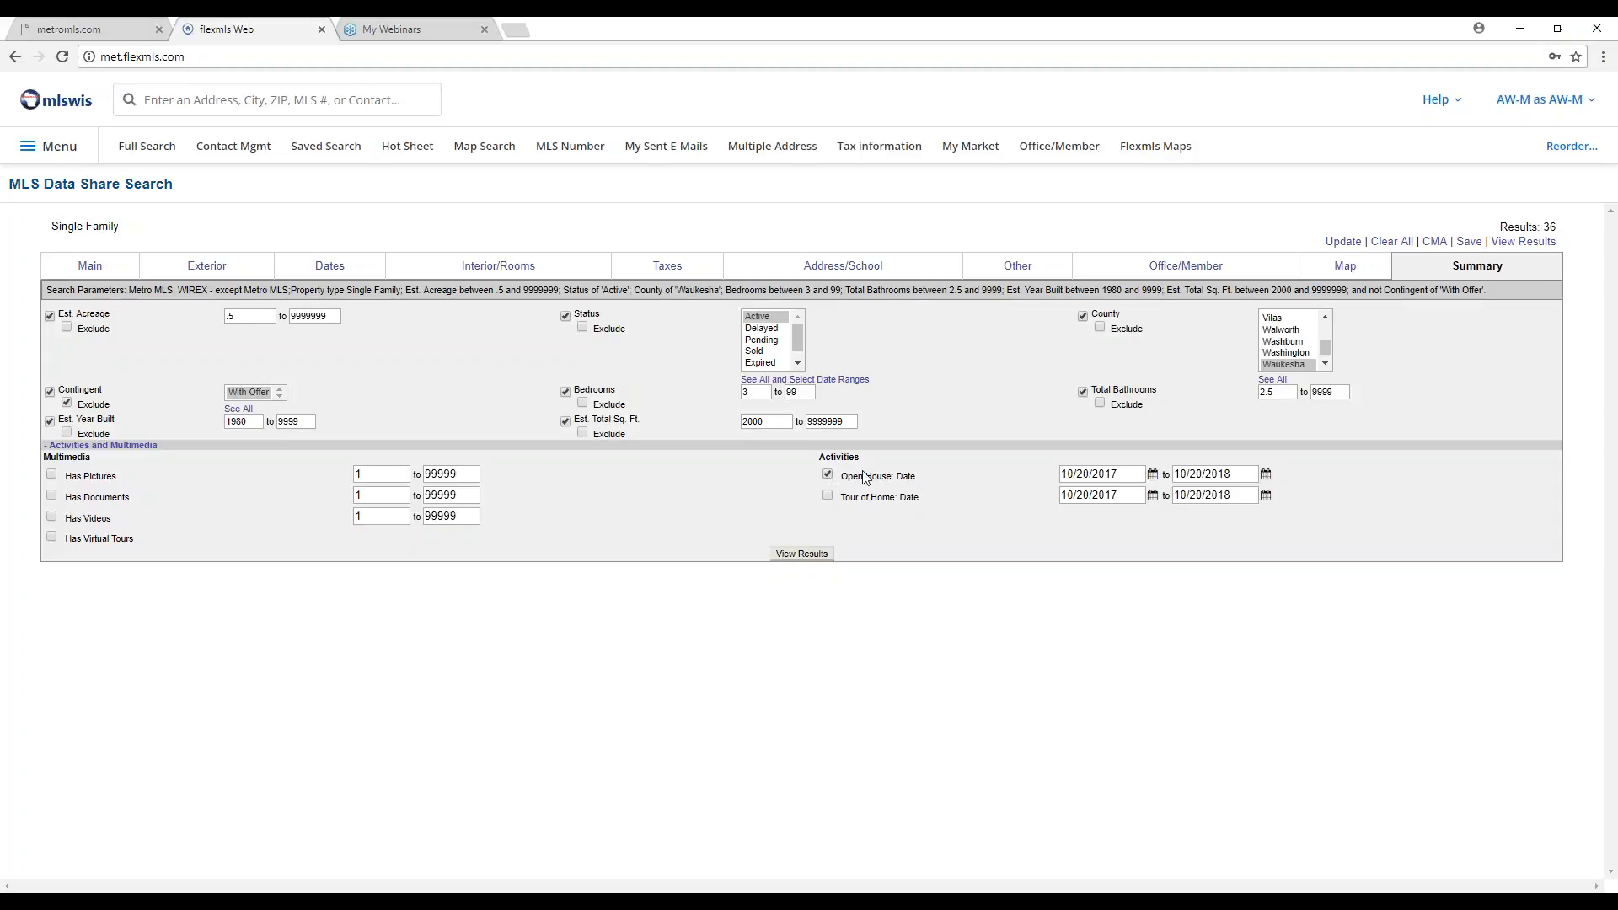
{"action": "left_click", "coordinate": [828, 474]}
{"action": "left_click", "coordinate": [828, 475]}
Drop the Open House and Est. Year Built filters and require Waterfrontage on Lot under Exterior Type.
{"action": "left_click", "coordinate": [829, 477]}
{"action": "left_click", "coordinate": [50, 421]}
{"action": "left_click", "coordinate": [210, 267]}
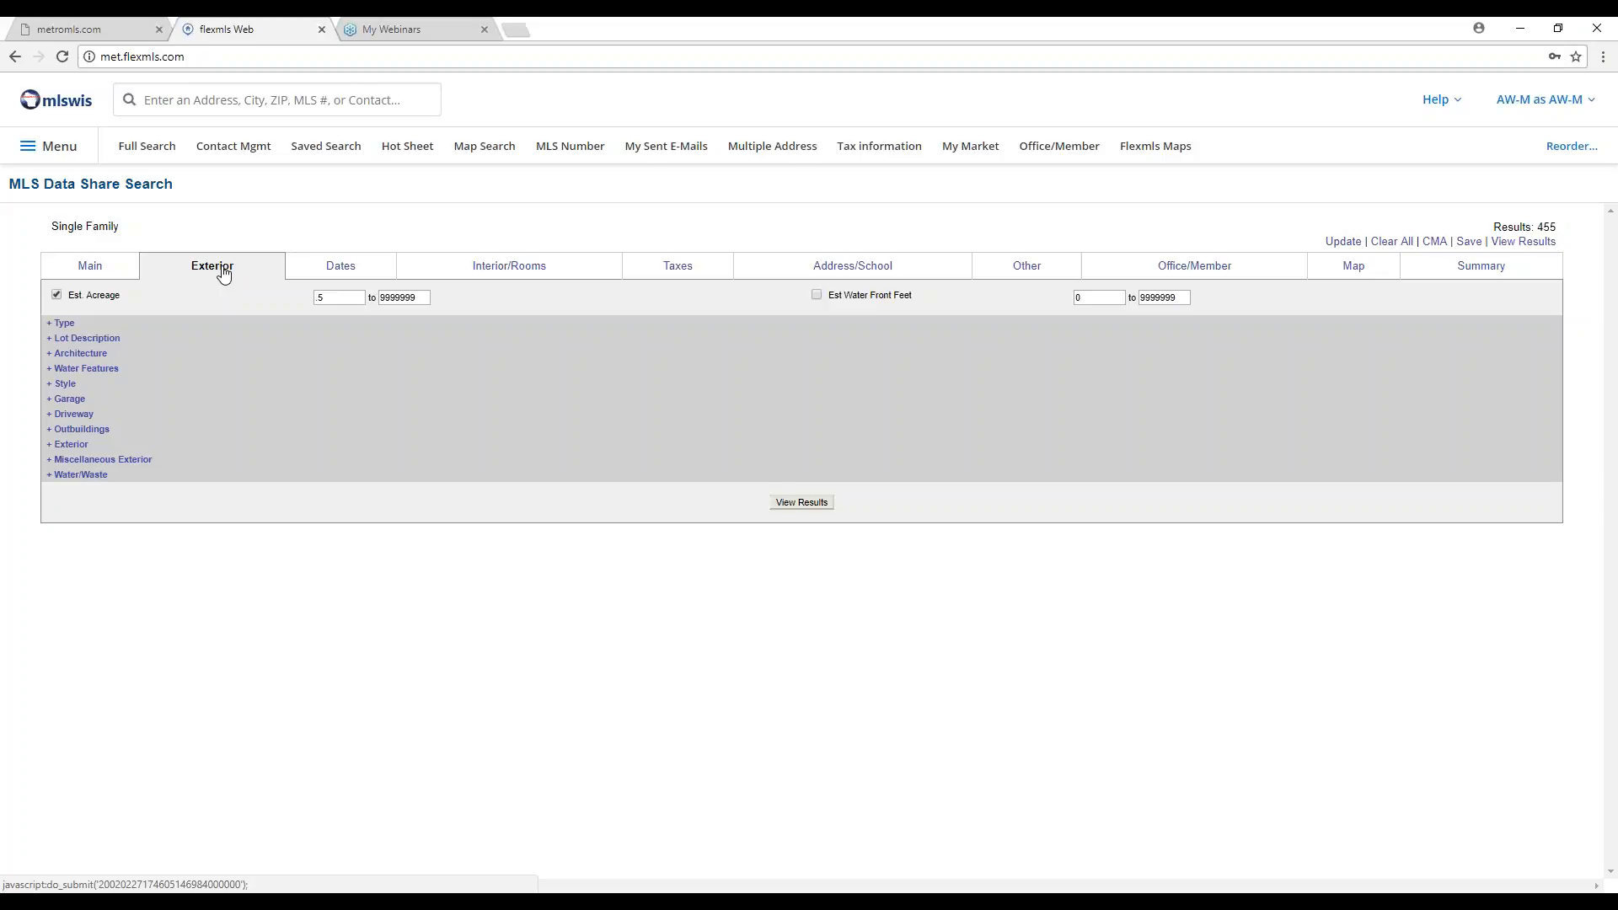
{"action": "left_click", "coordinate": [60, 325]}
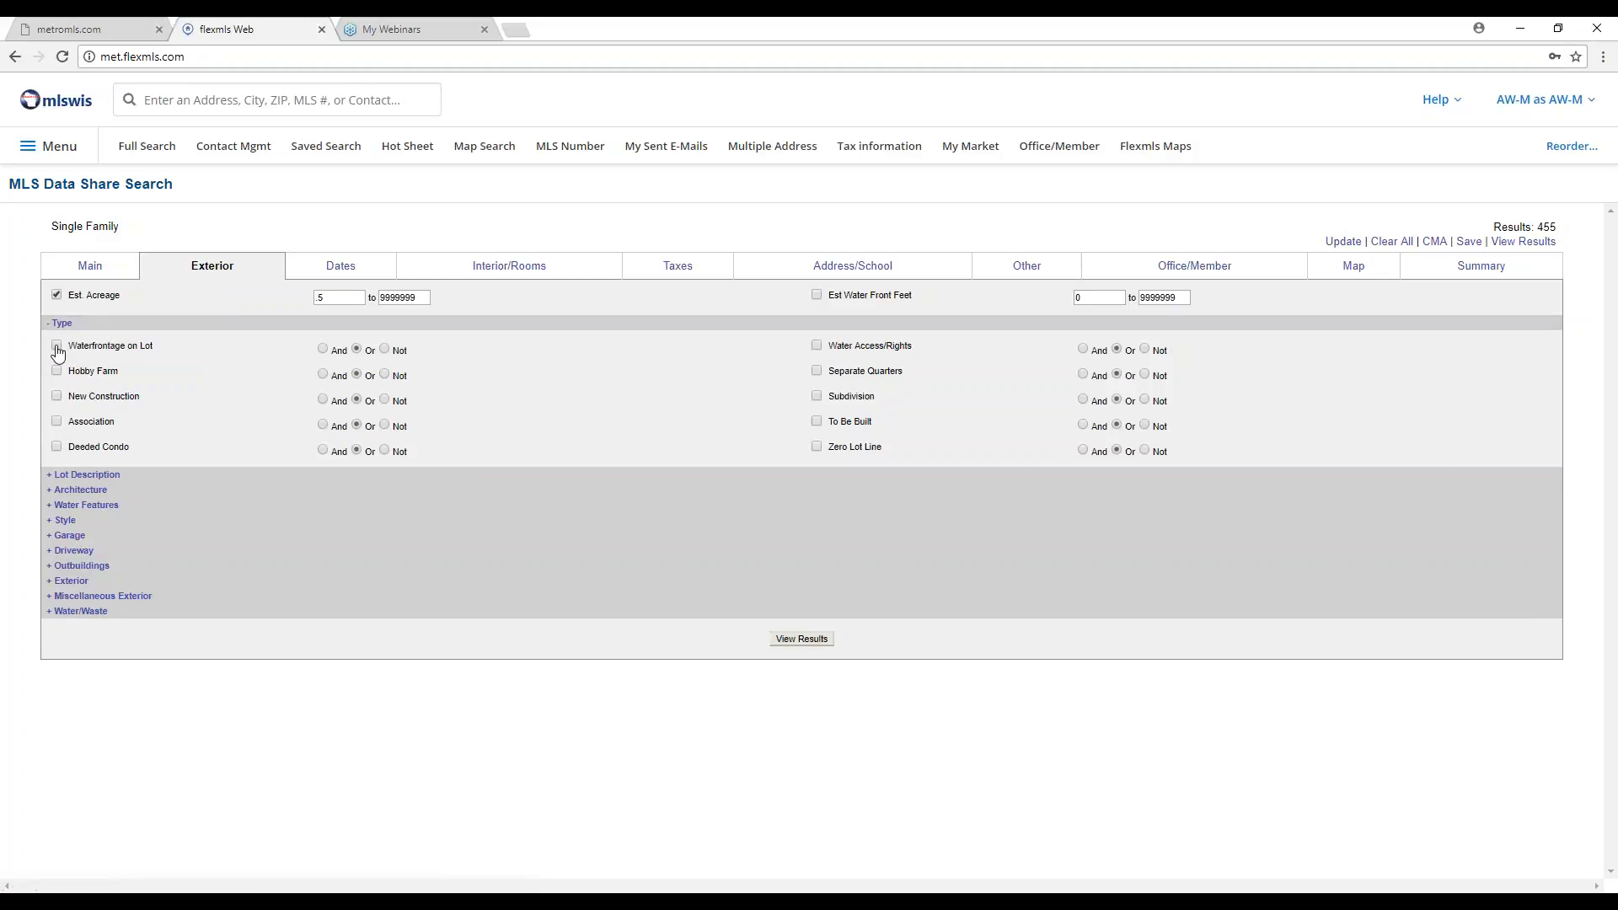
{"action": "left_click", "coordinate": [57, 346]}
Show the 73 matching listings as a List table with price, bedrooms, baths and acreage.
{"action": "left_click", "coordinate": [799, 640]}
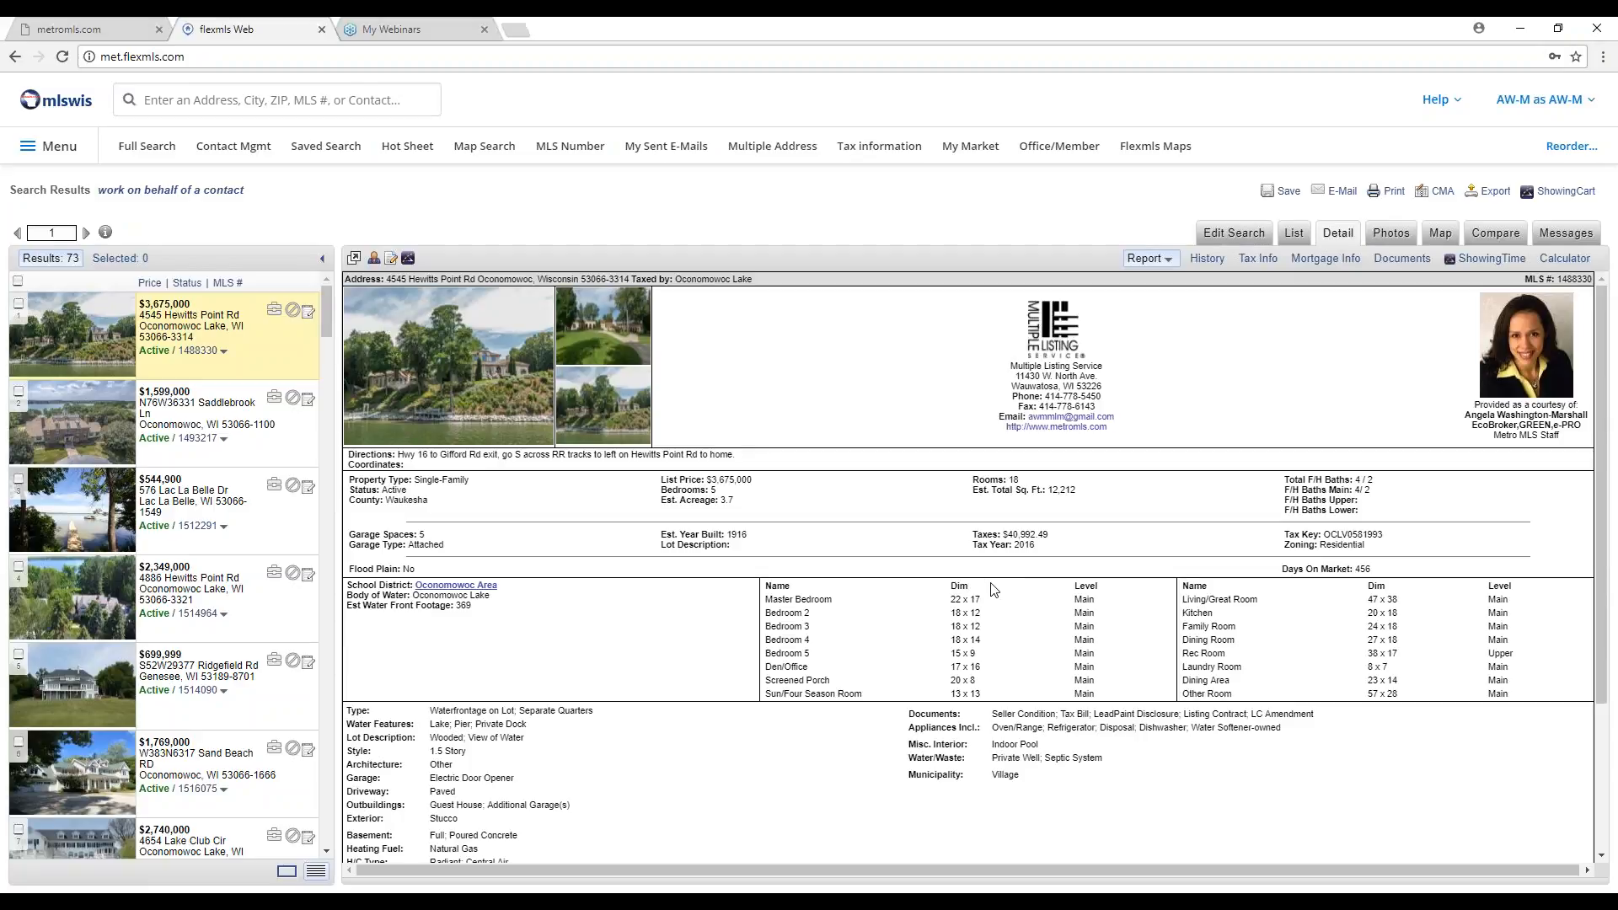
{"action": "left_click", "coordinate": [1297, 234]}
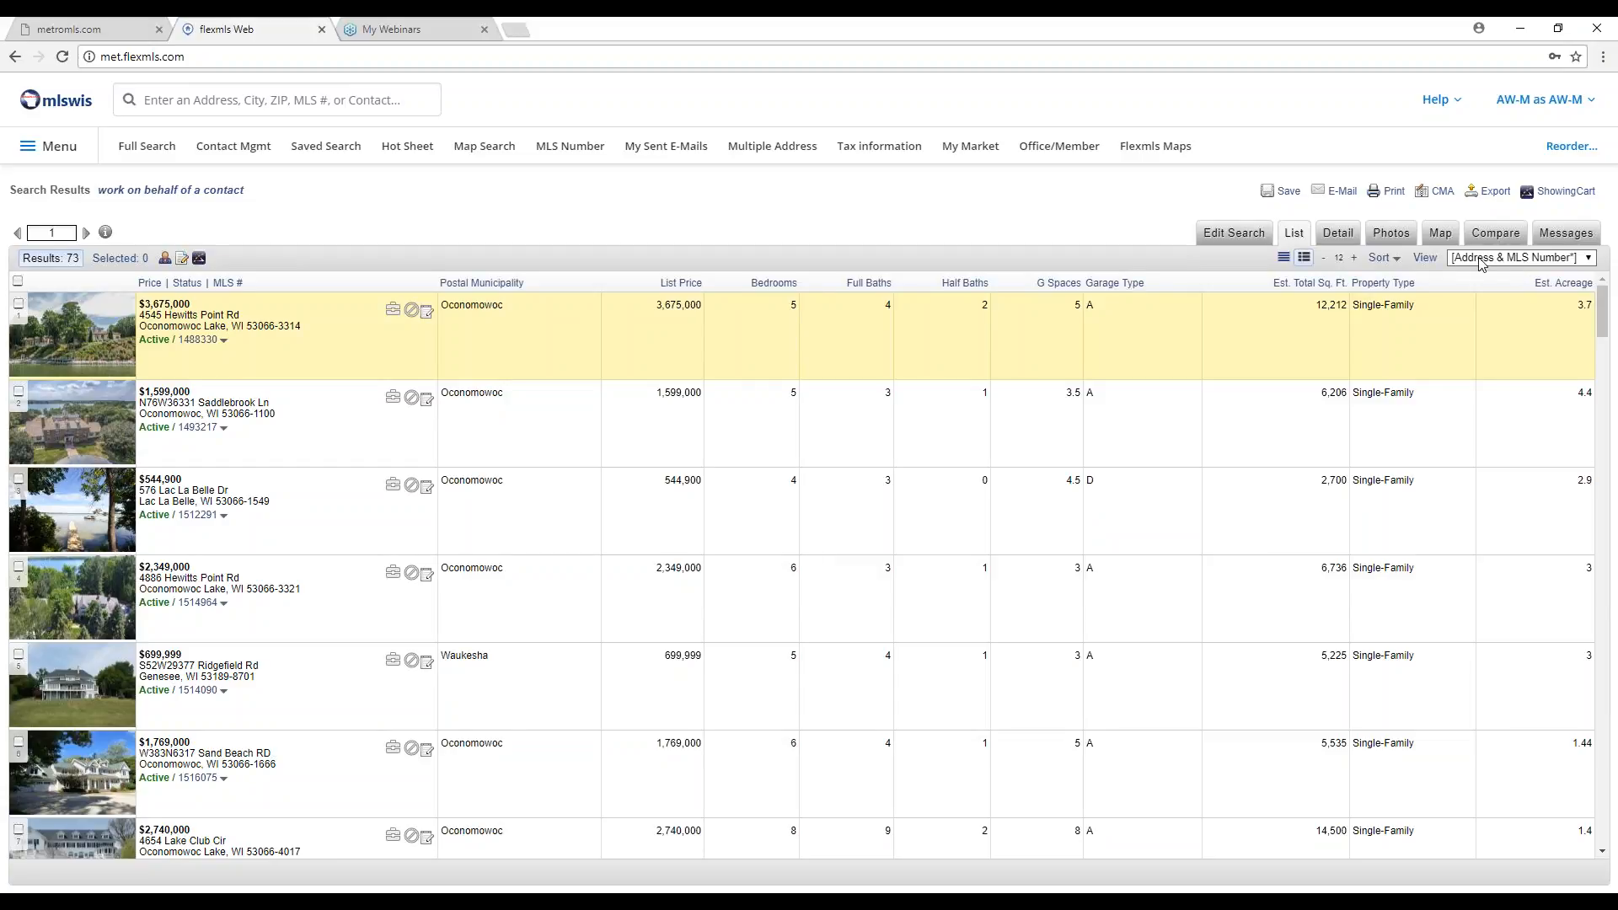
Switch the 73 results from Address & MLS Number to the Single Family display layout.
{"action": "left_click", "coordinate": [1584, 263]}
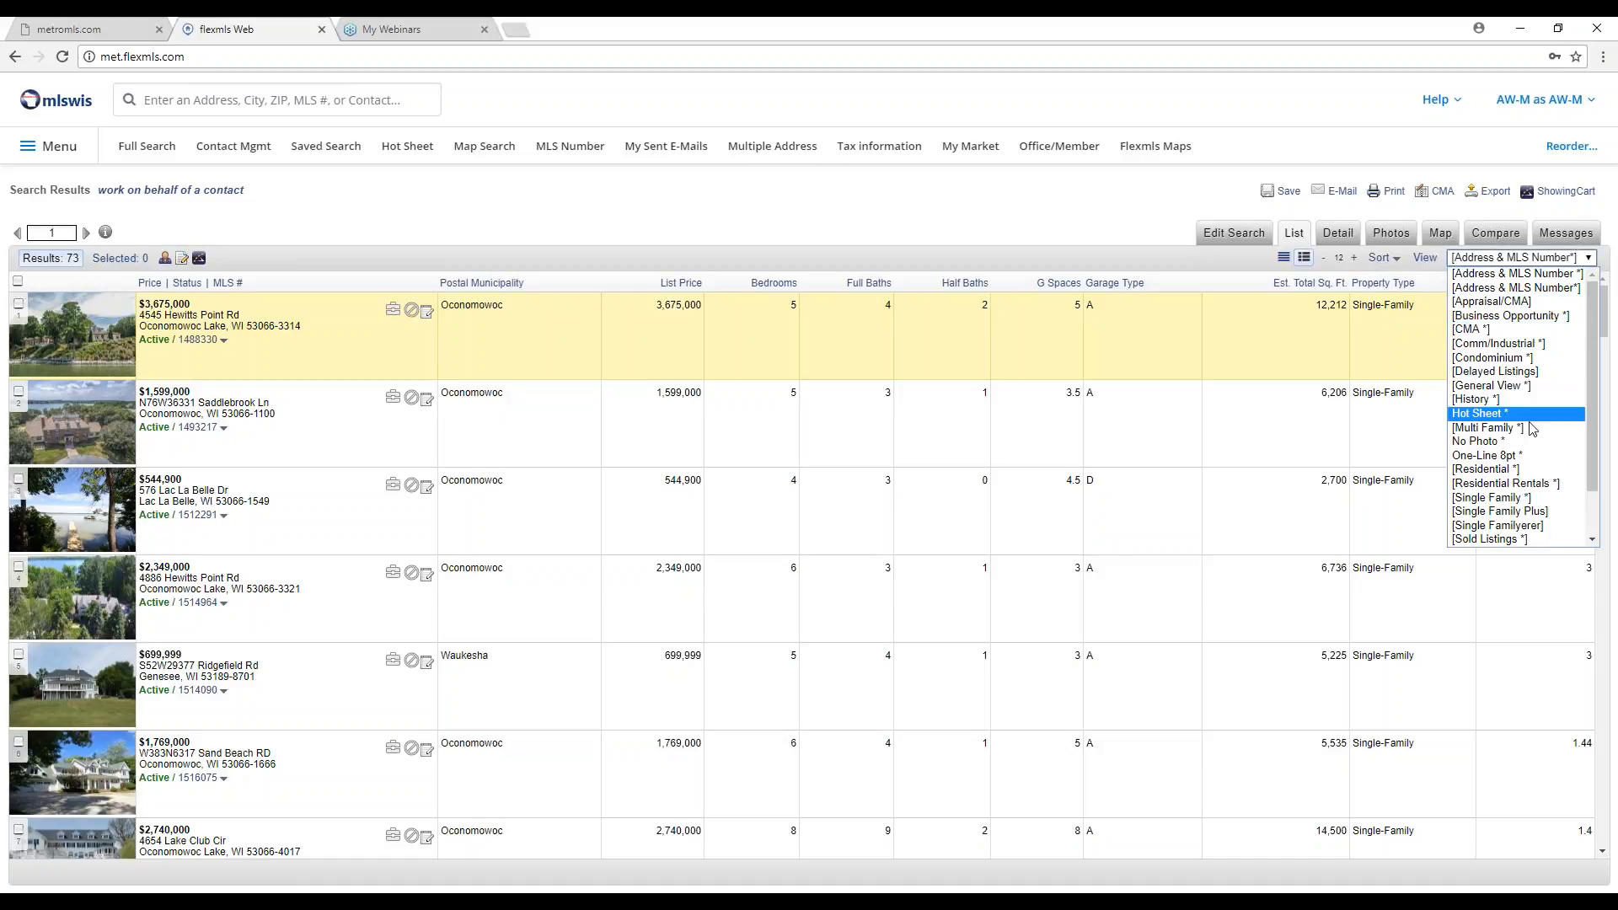
{"action": "left_click", "coordinate": [1526, 497]}
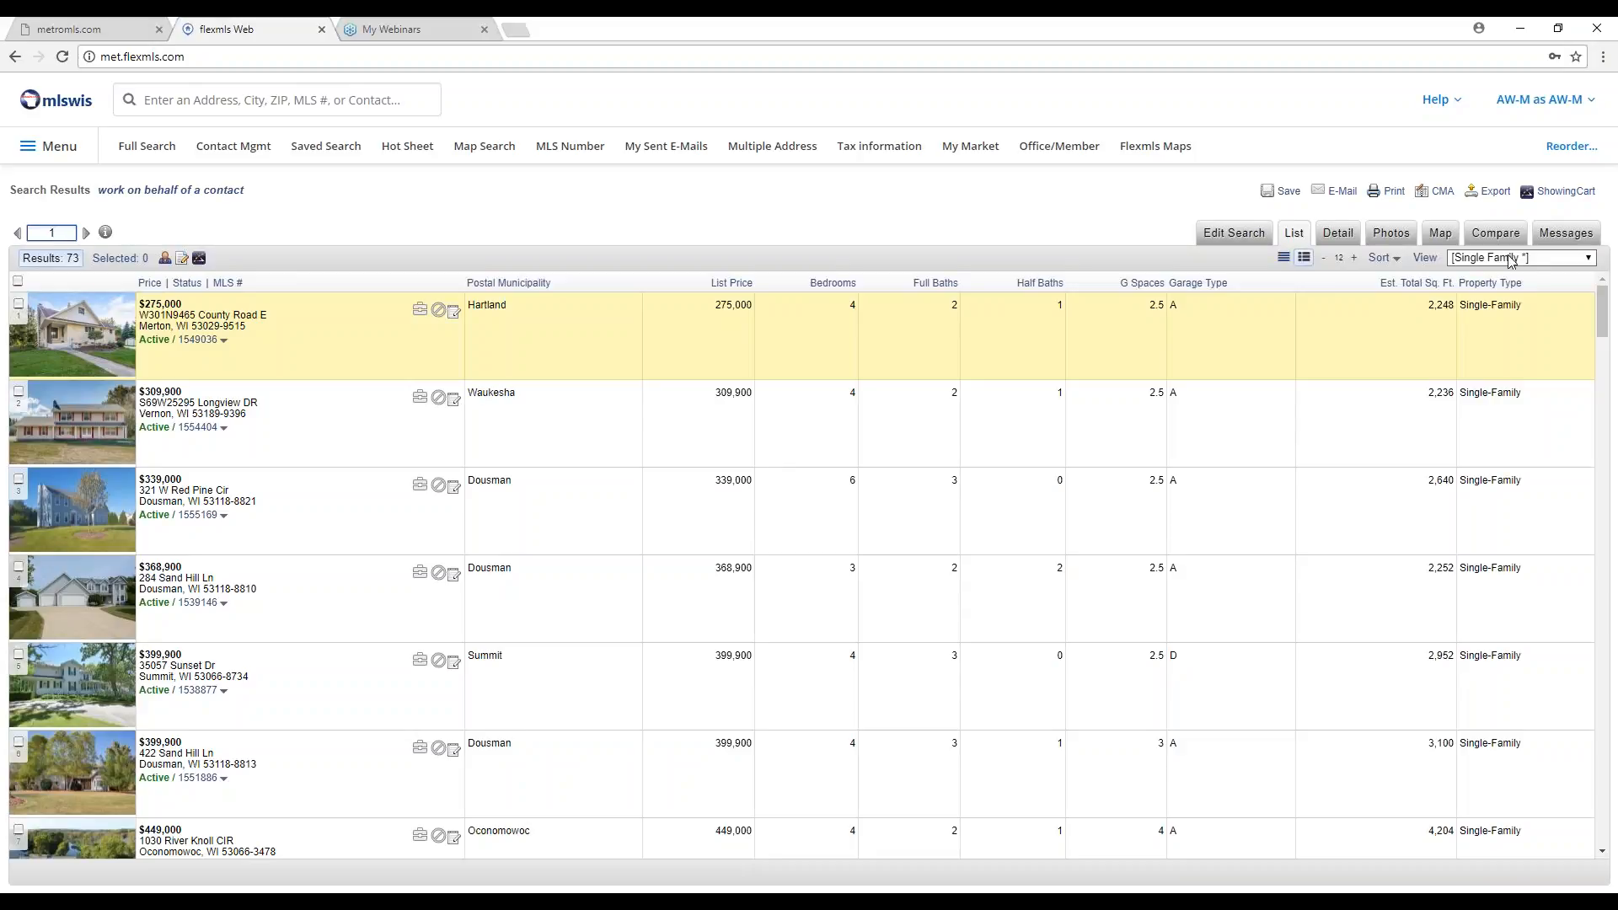
{"action": "left_click", "coordinate": [1563, 259]}
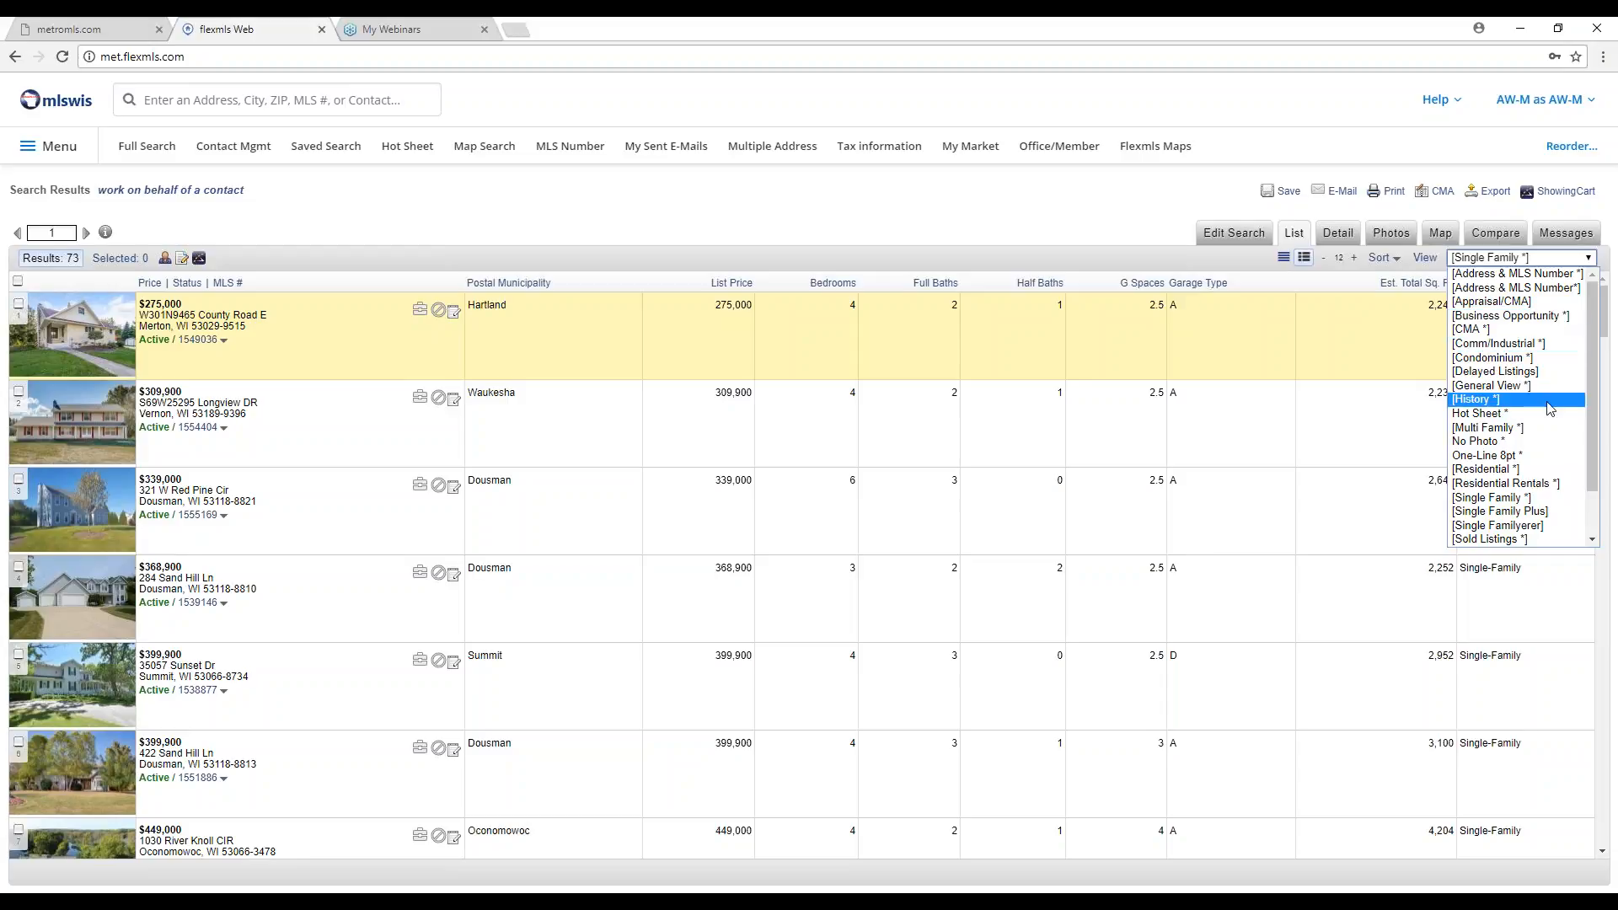
{"action": "left_click", "coordinate": [1515, 497]}
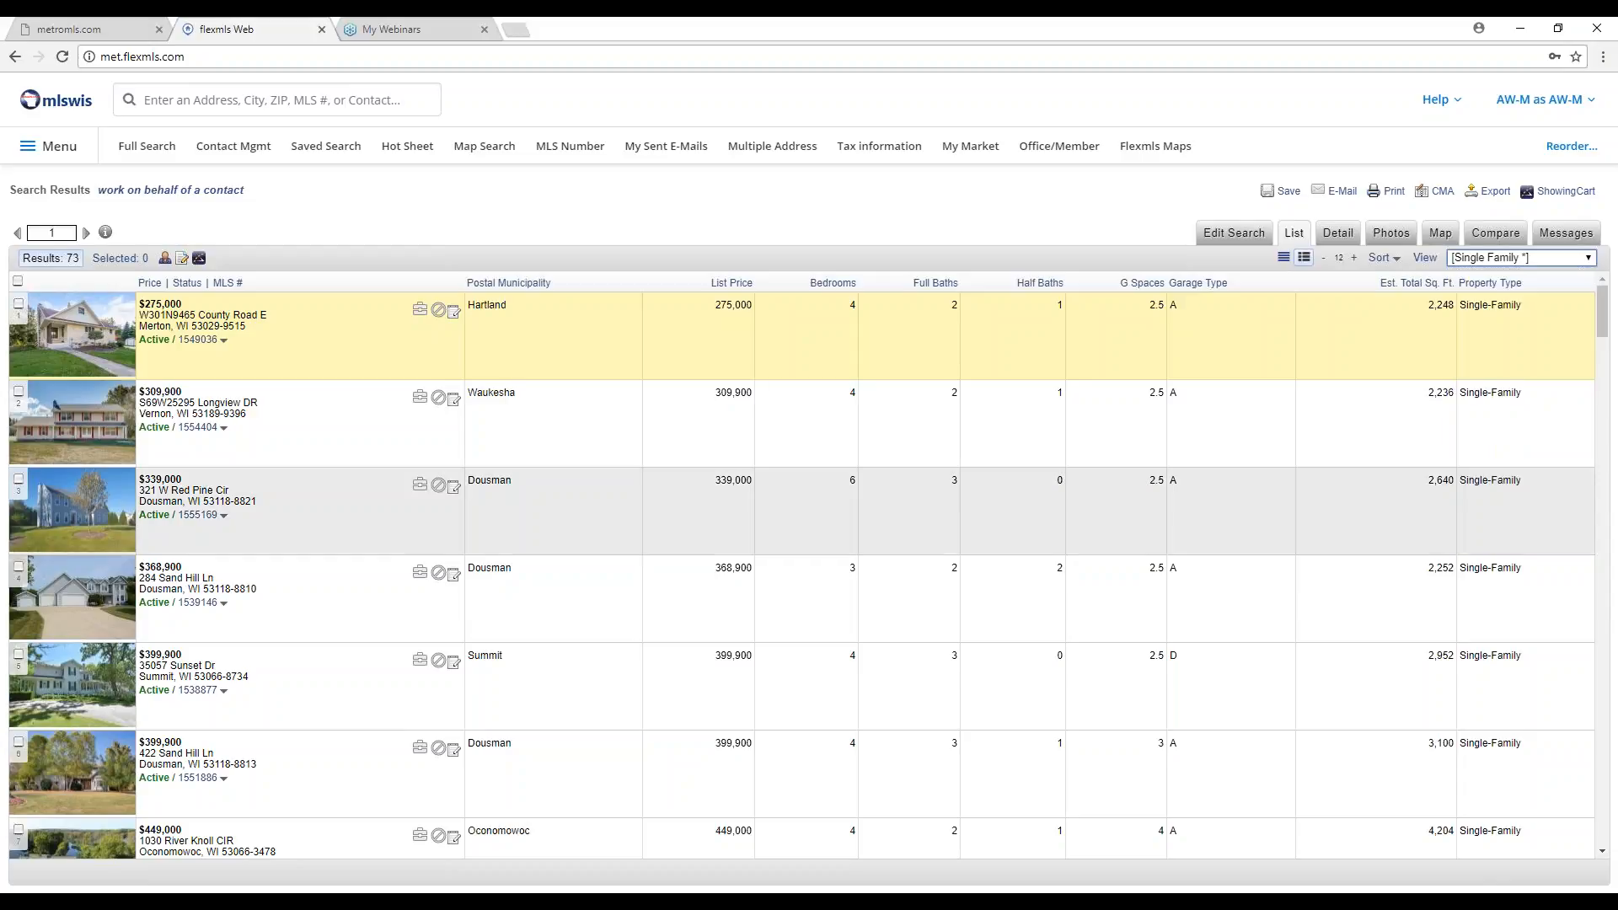
{"action": "left_click", "coordinate": [1548, 258]}
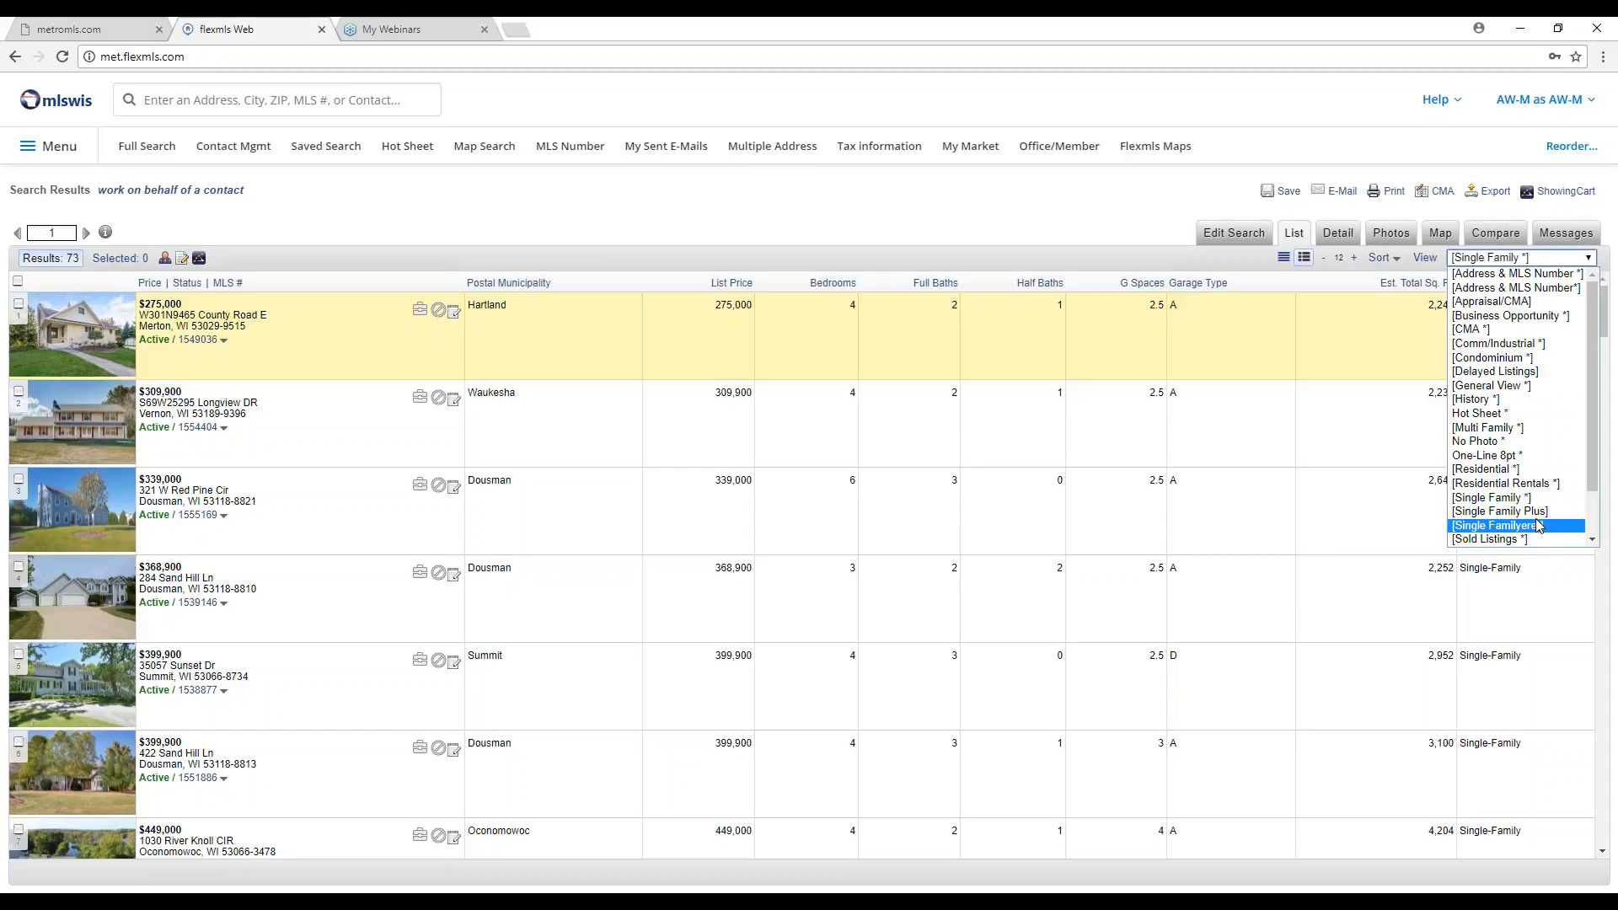
{"action": "left_click", "coordinate": [1497, 262]}
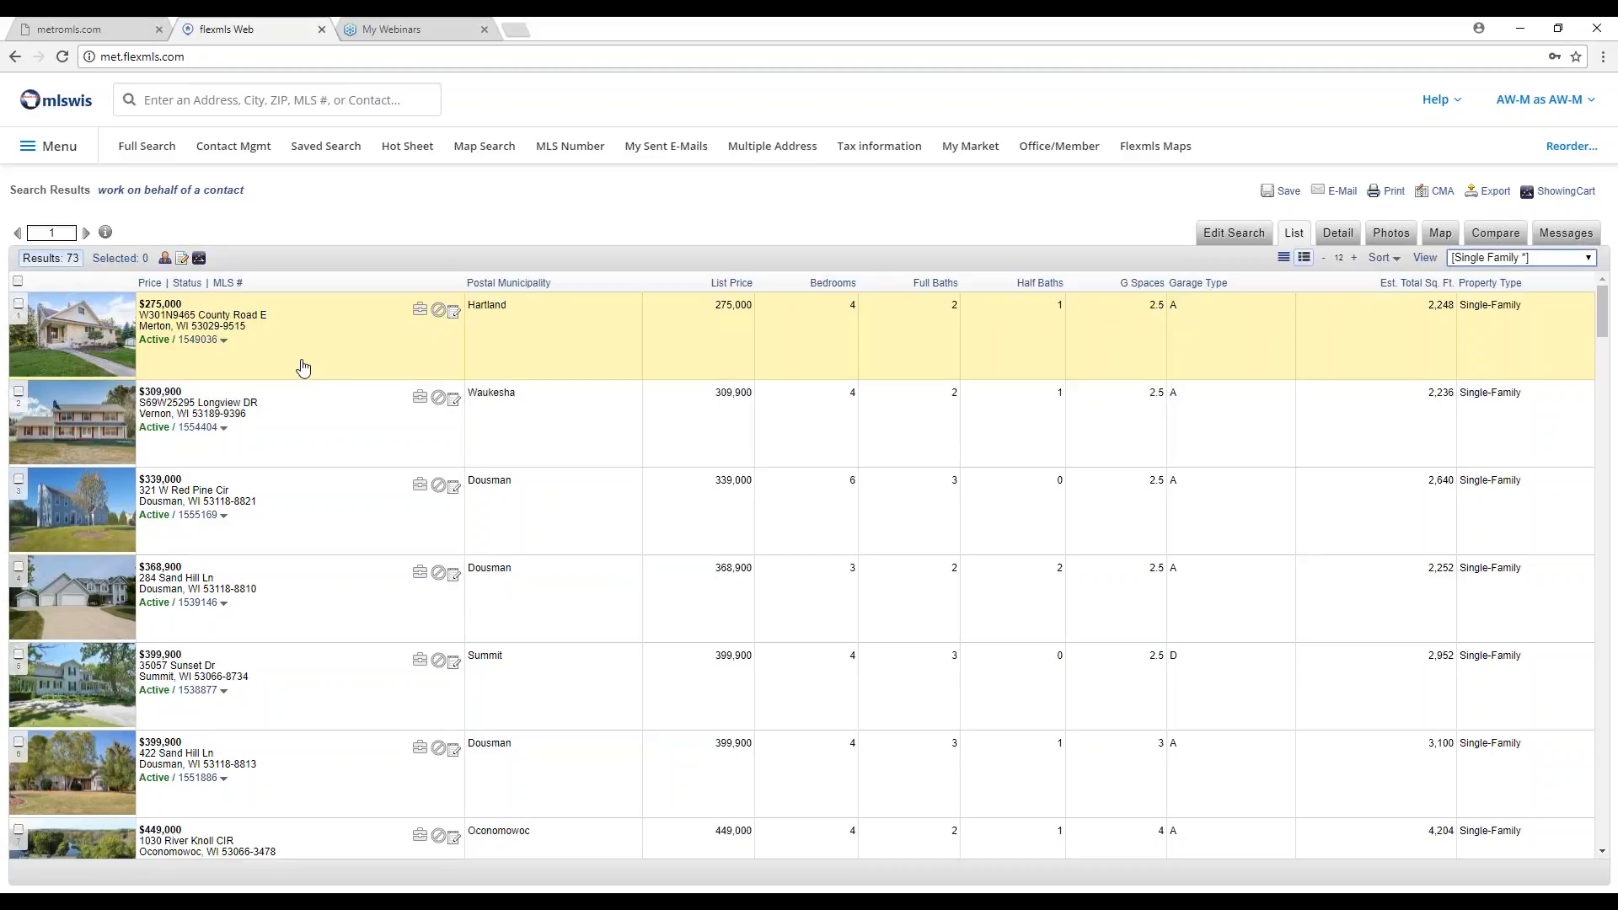
{"action": "left_click", "coordinate": [1337, 236]}
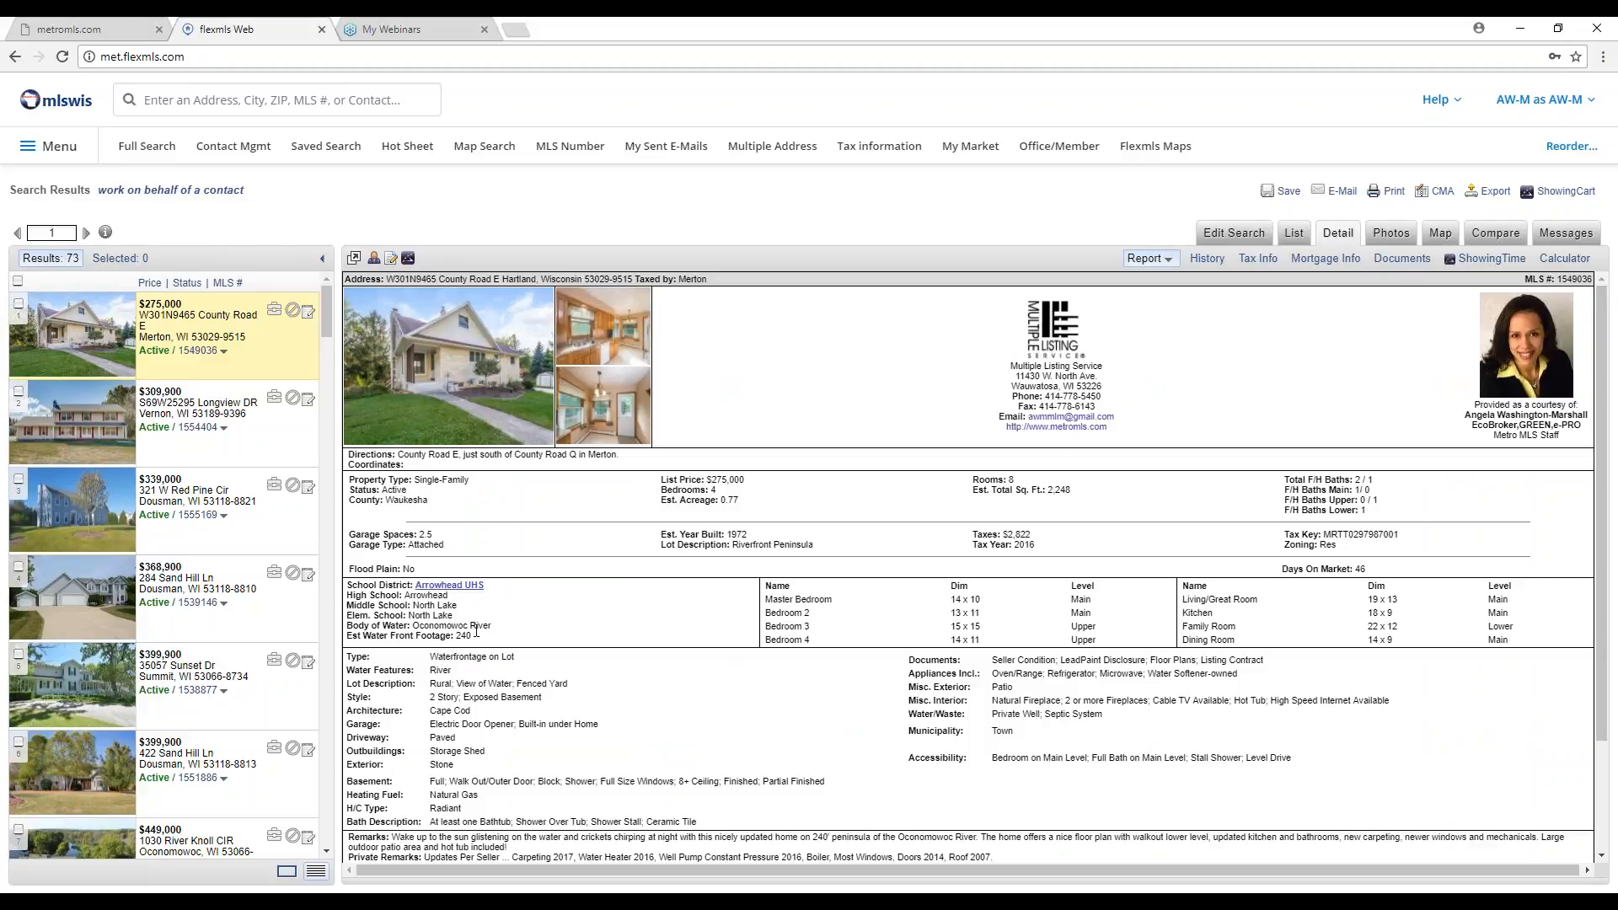
{"action": "left_click", "coordinate": [252, 434]}
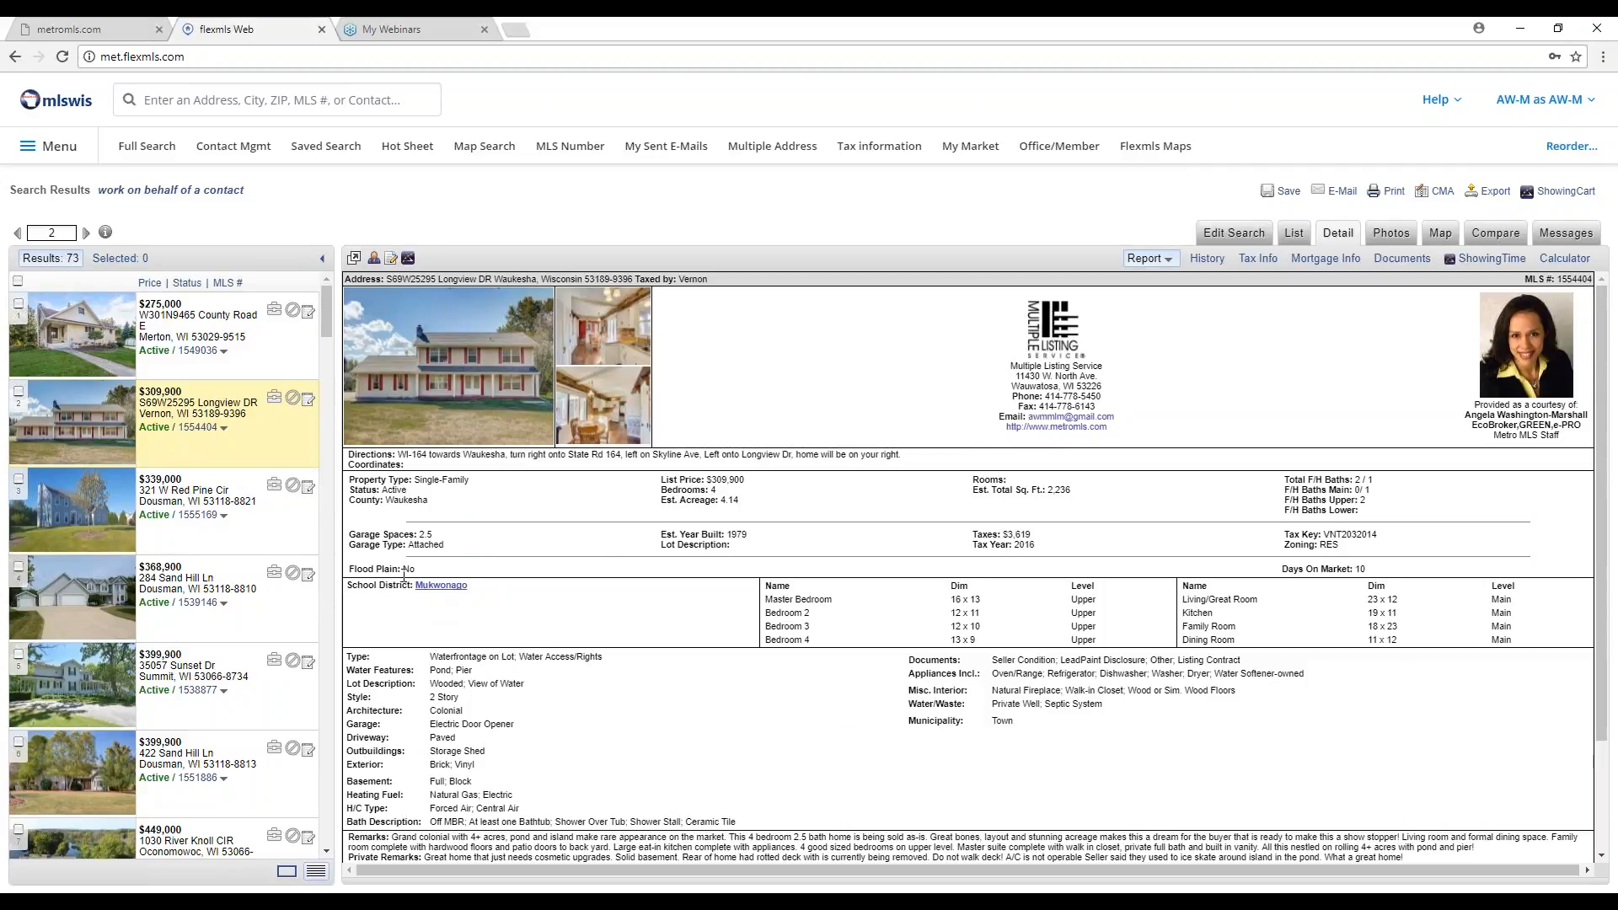
{"action": "left_click", "coordinate": [285, 537]}
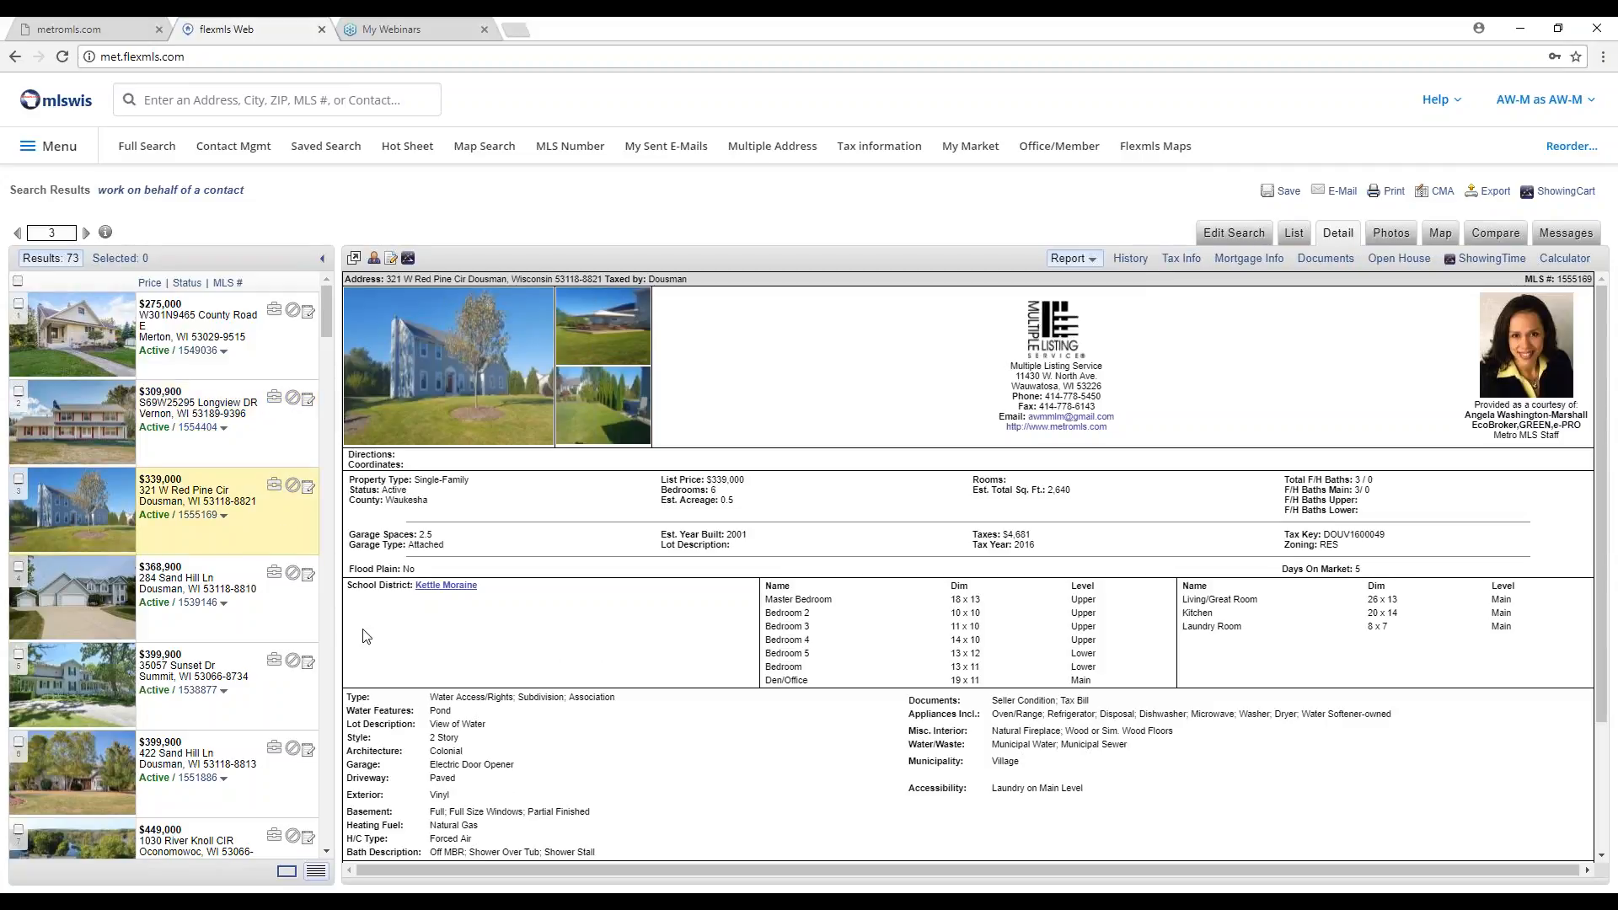
{"action": "left_click", "coordinate": [290, 614]}
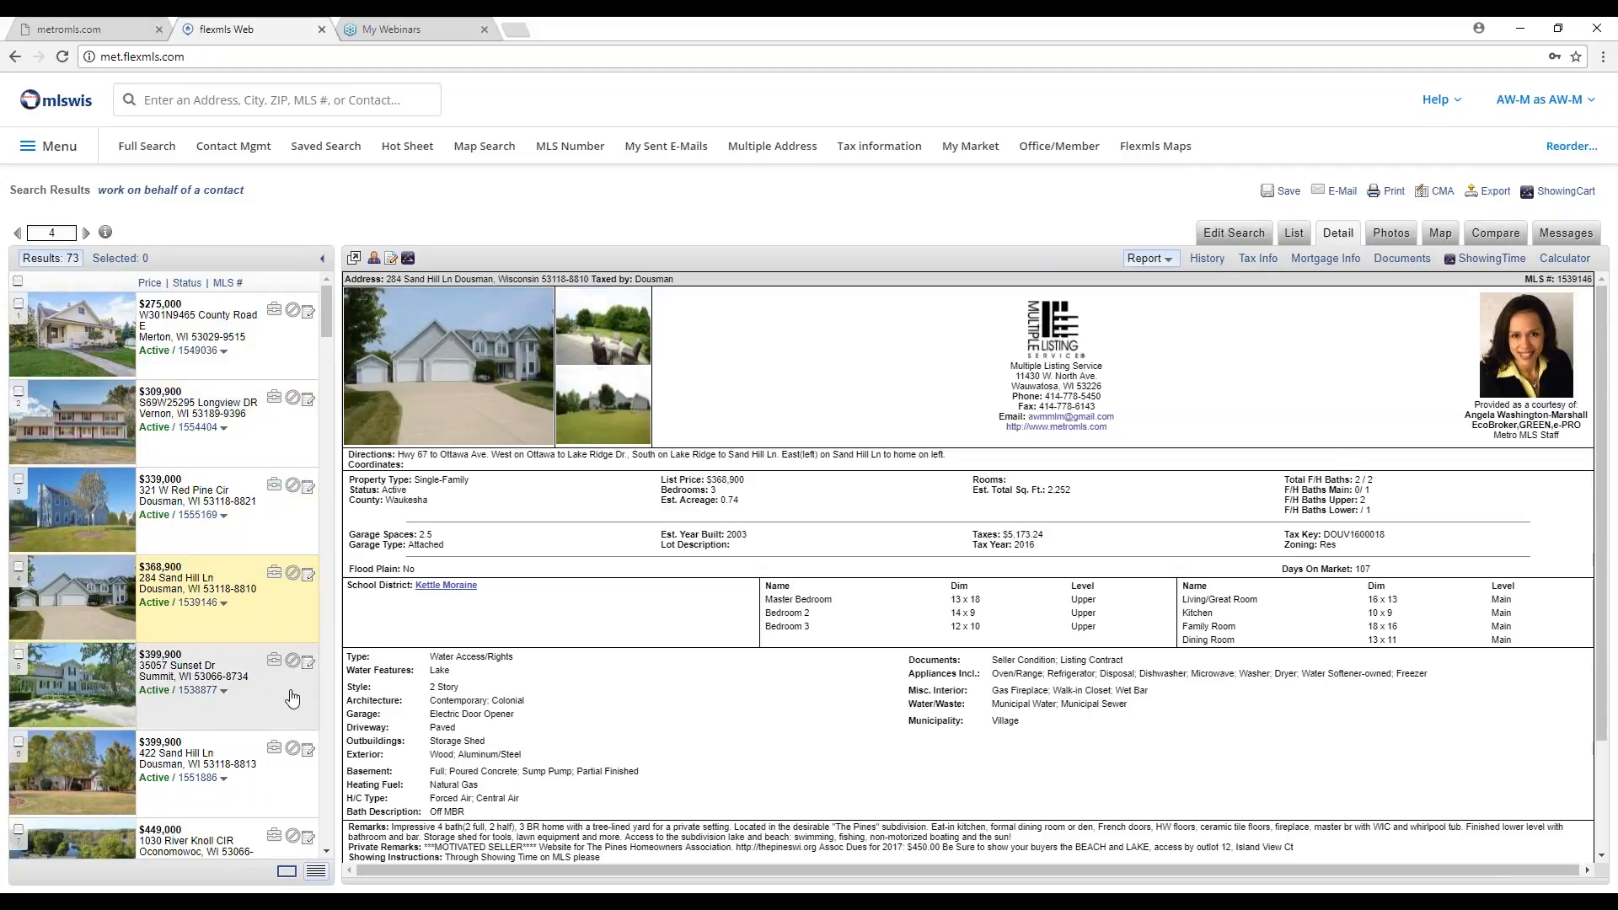
{"action": "left_click", "coordinate": [293, 699]}
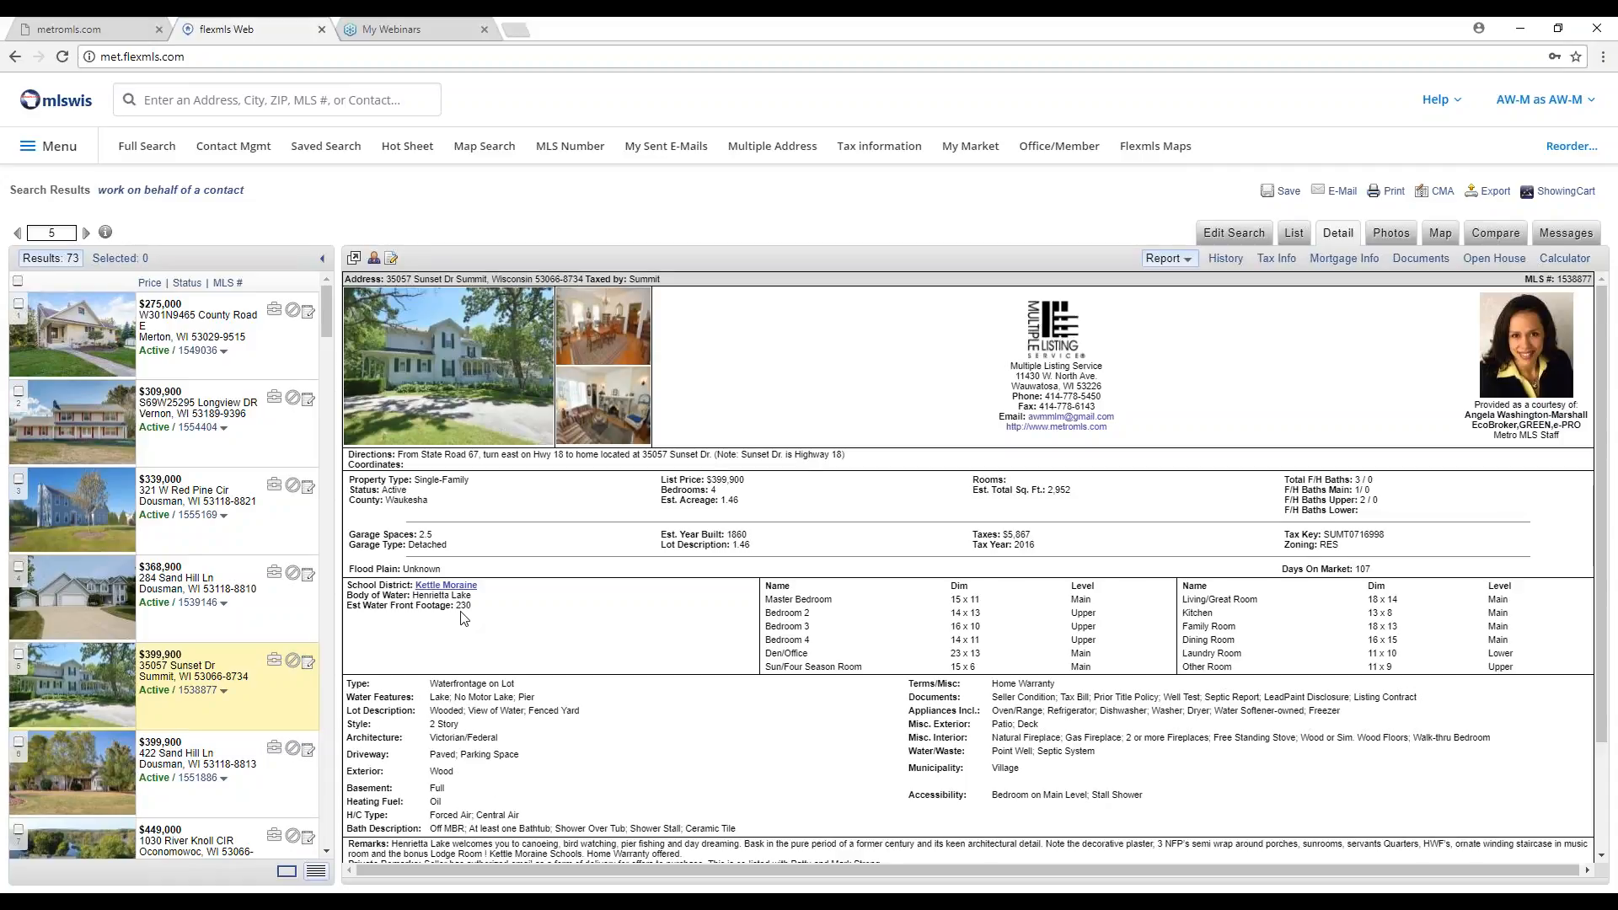
{"action": "left_click", "coordinate": [292, 782]}
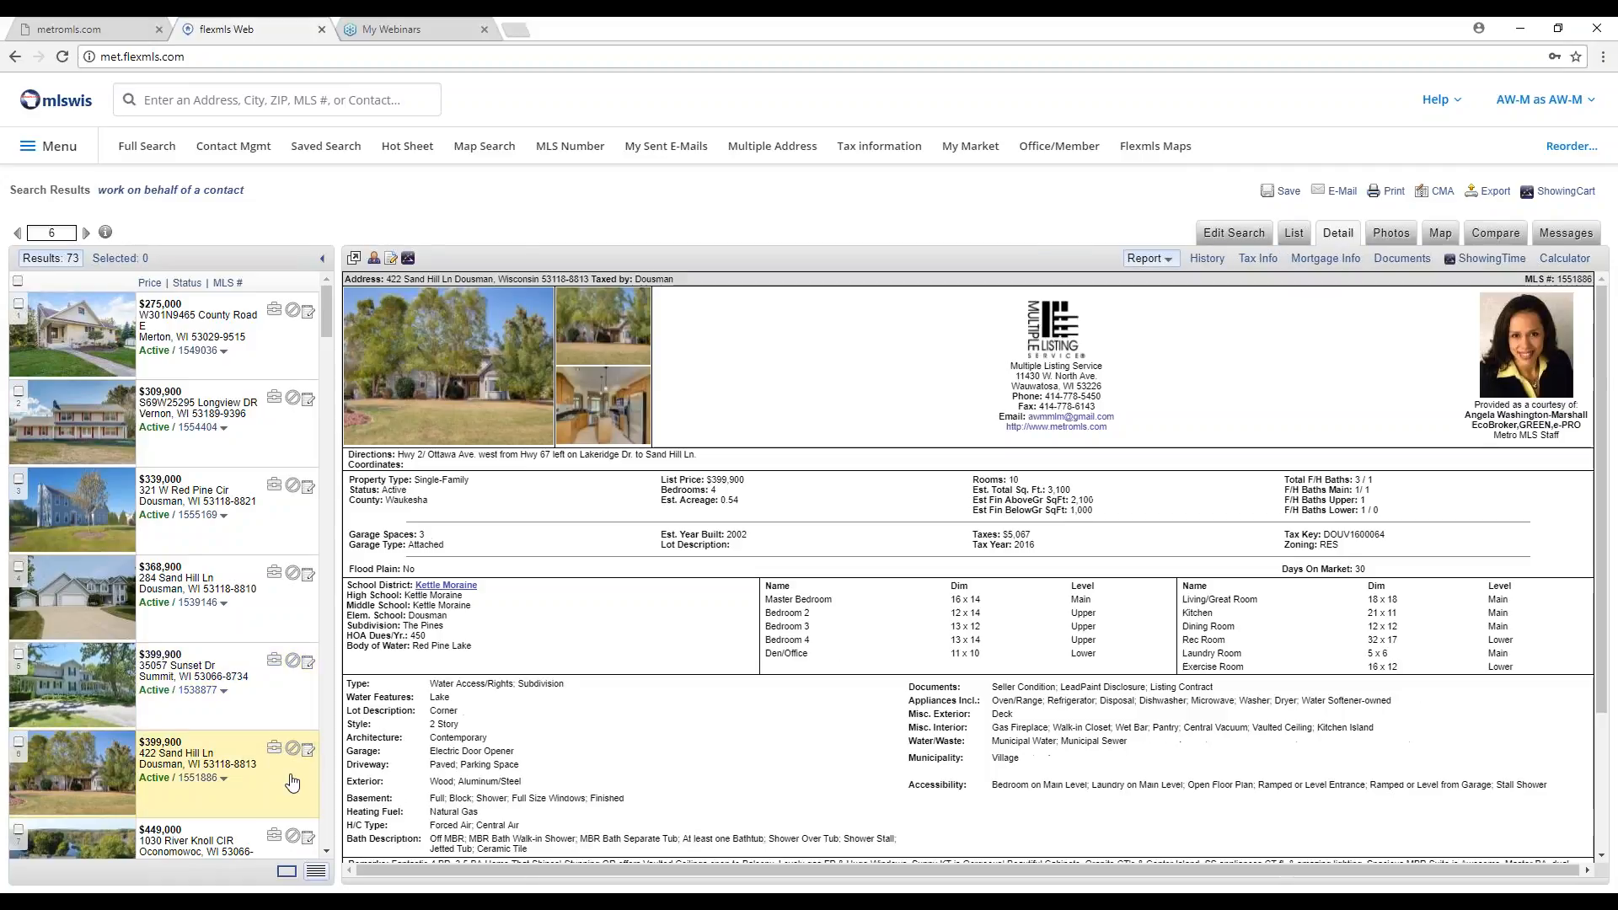
{"action": "scroll", "coordinate": [291, 784], "scroll_direction": "down", "scroll_amount": 2}
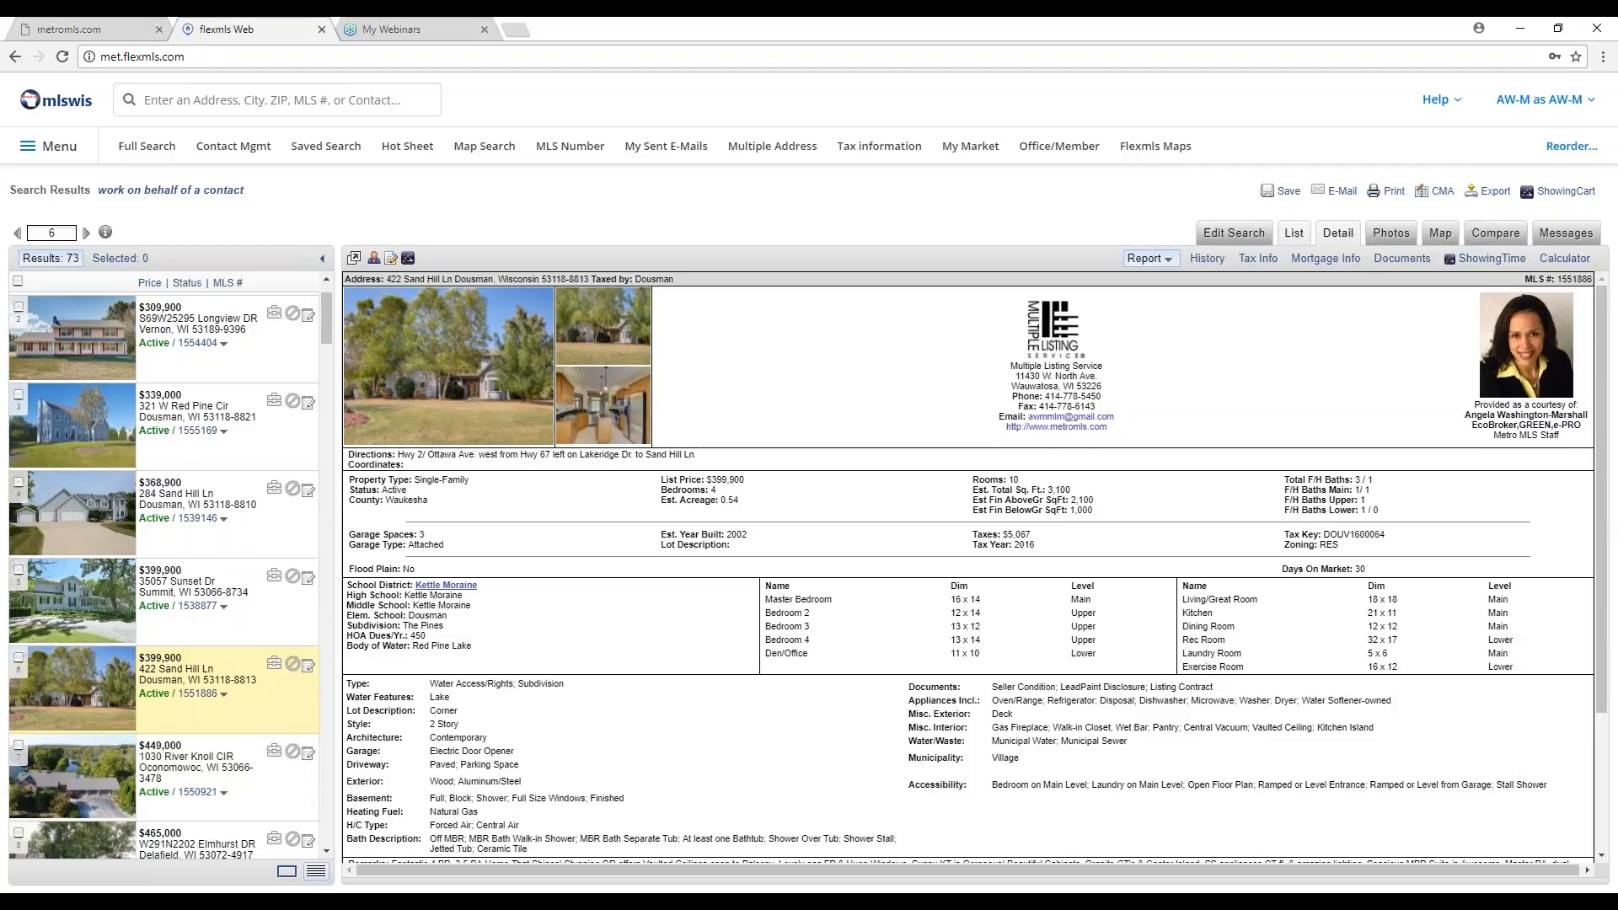
{"action": "left_click", "coordinate": [1294, 232]}
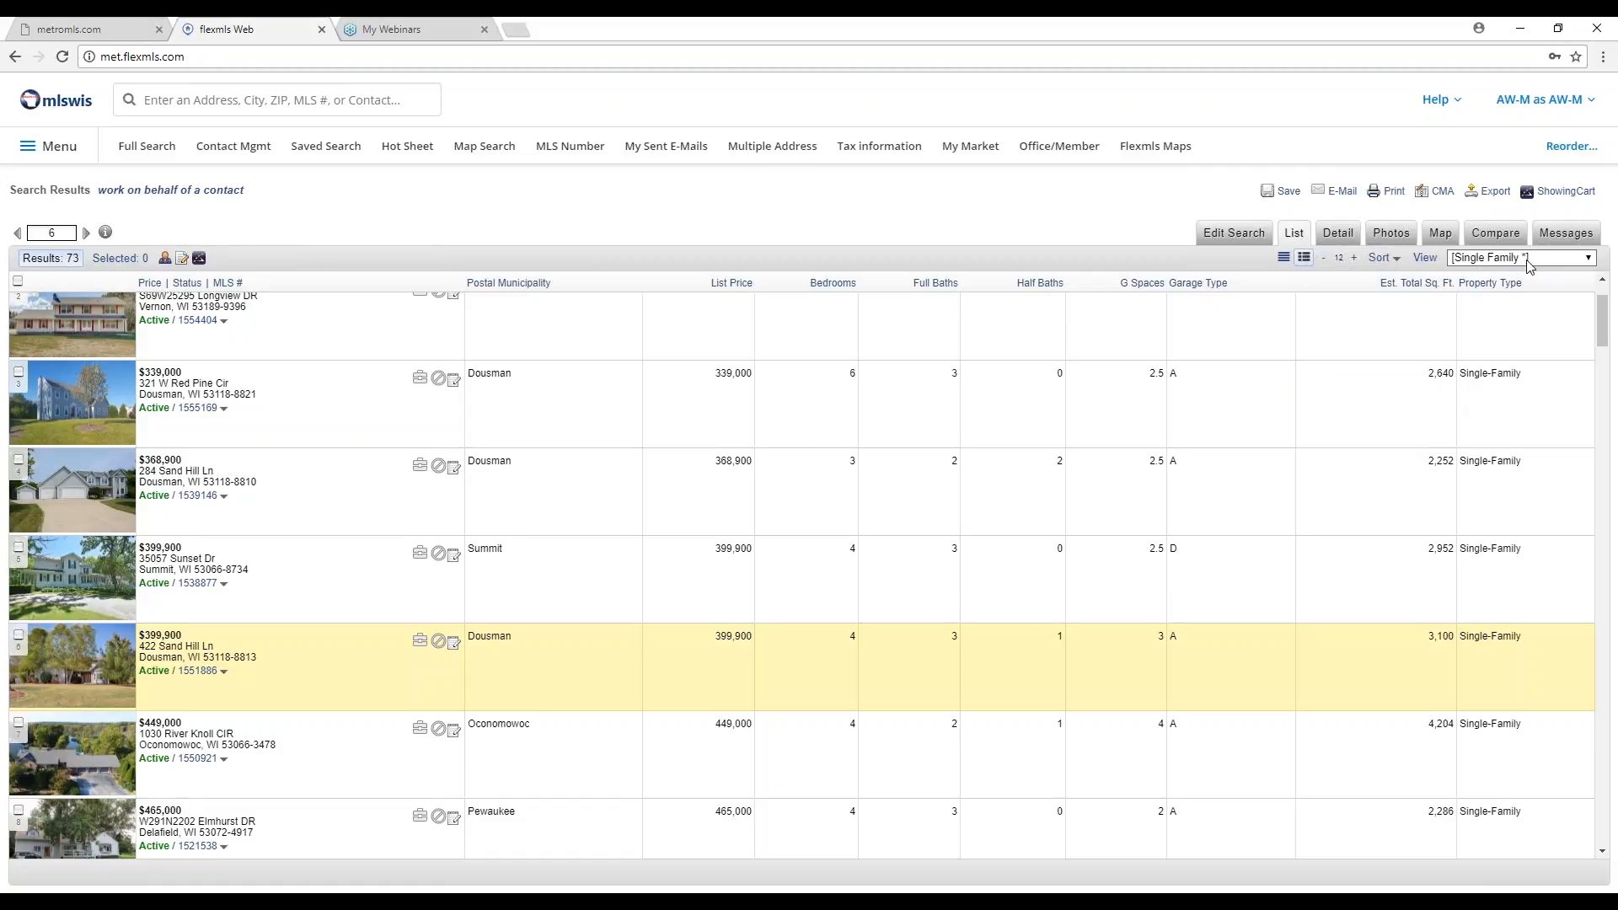
Copy the Single Family view as 'Single Family Body of Water', not the Single-Family search default.
{"action": "left_click", "coordinate": [1425, 258]}
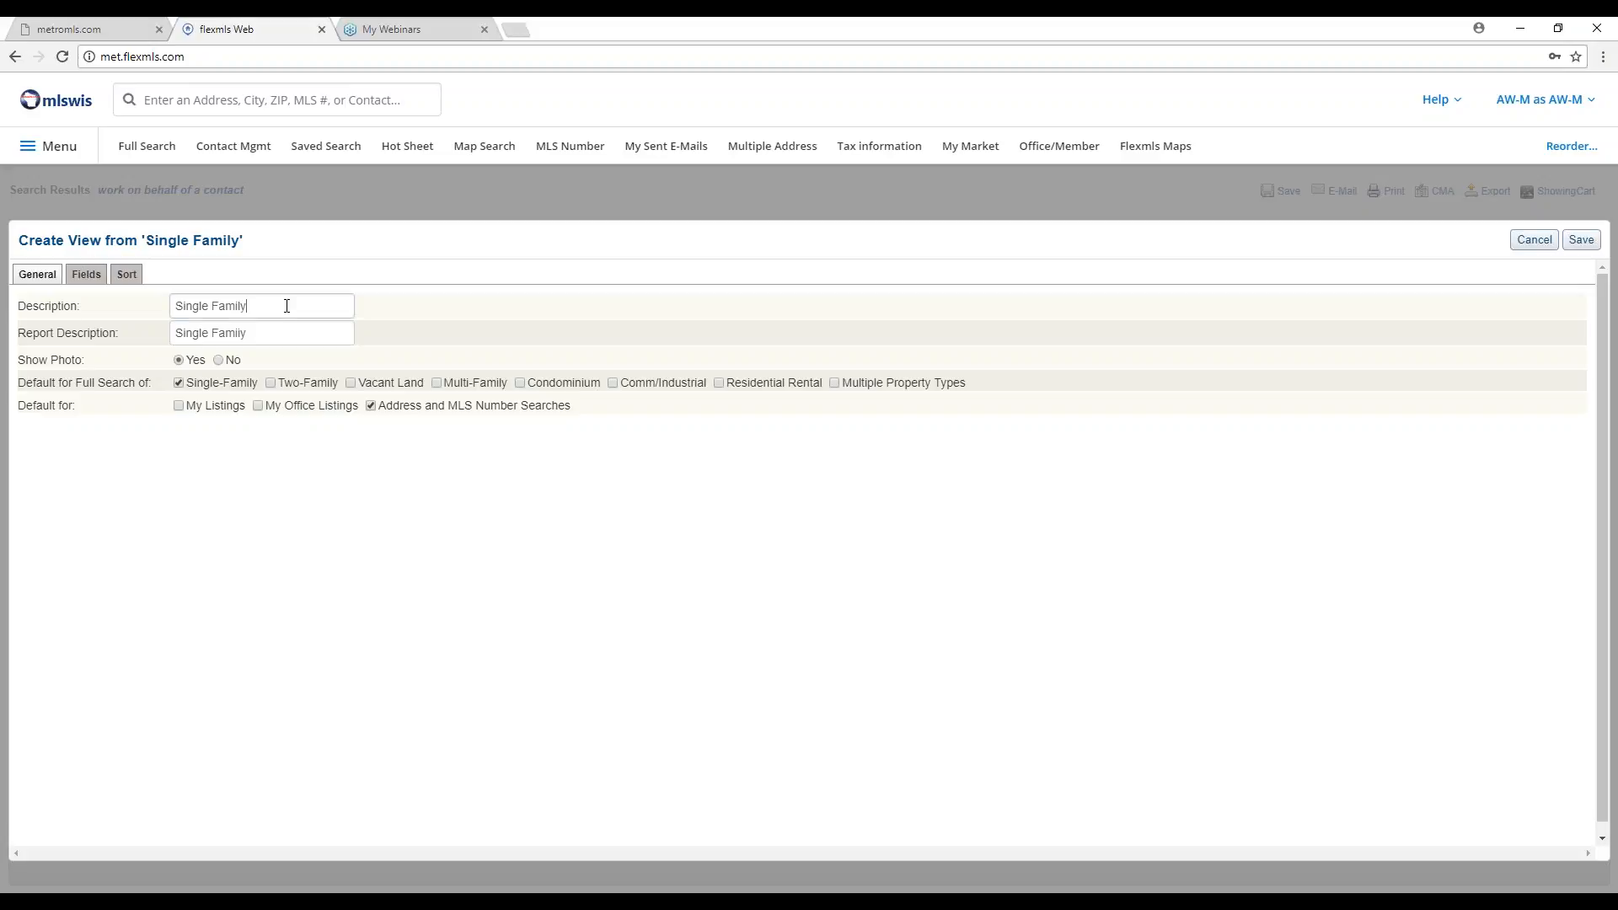
{"action": "type", "text": "Body of Water"}
{"action": "left_click", "coordinate": [306, 334]}
{"action": "key", "text": "BackSpace"}
{"action": "type", "text": "y Body of Water"}
{"action": "left_click", "coordinate": [179, 384]}
{"action": "left_click", "coordinate": [86, 277]}
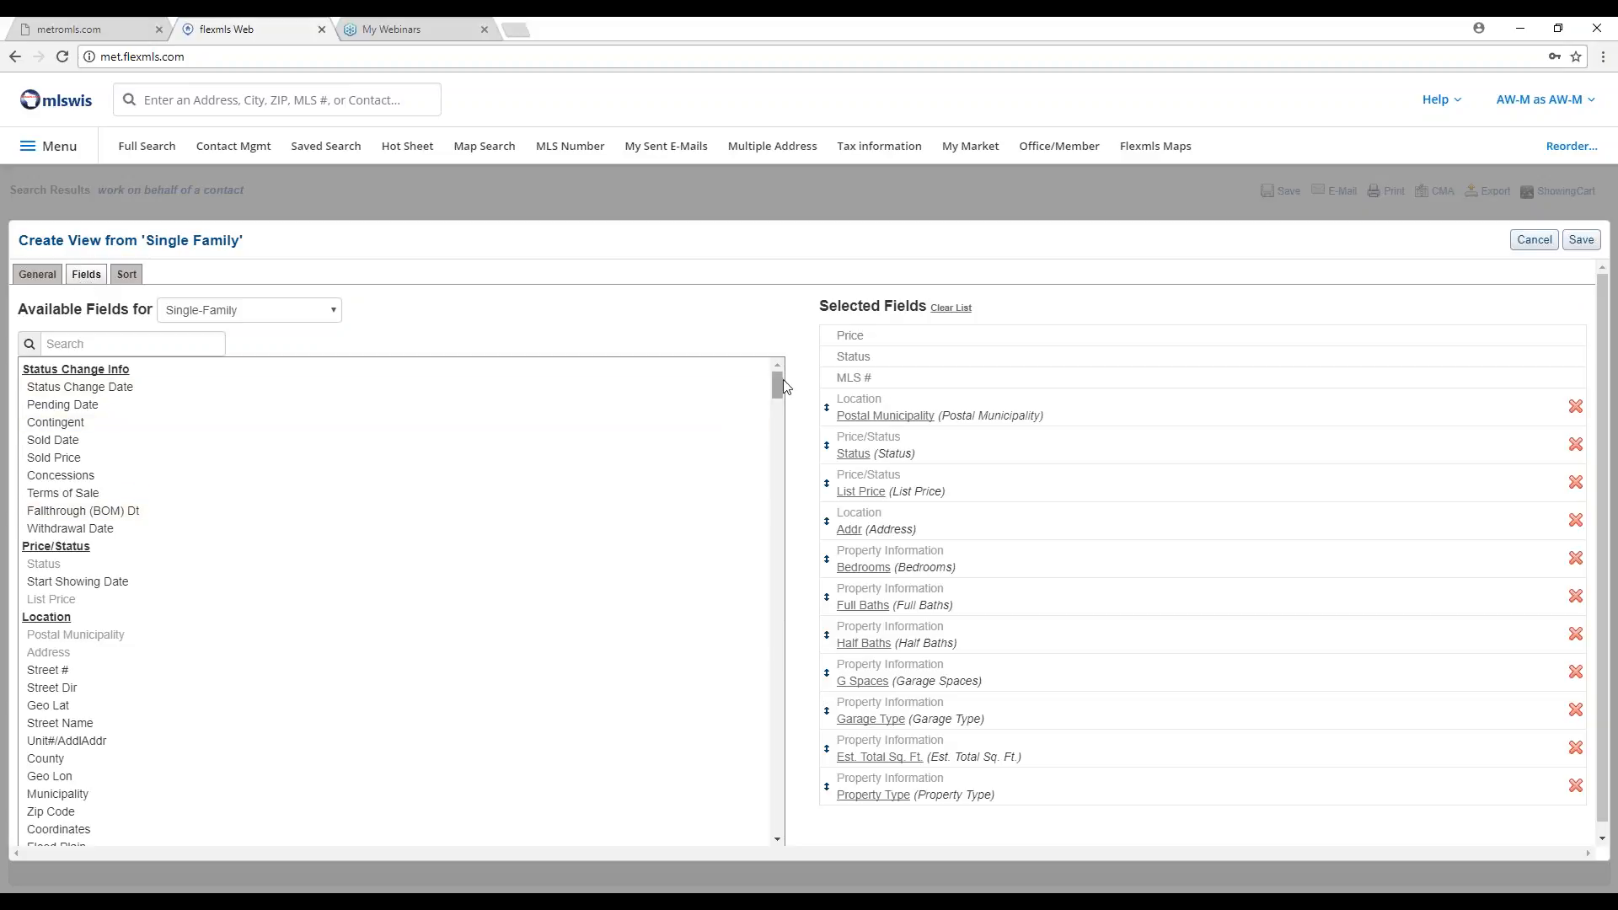
Add the Body of Water field to the view's selected fields.
{"action": "left_click_drag", "start_coordinate": [780, 381], "coordinate": [776, 428]}
{"action": "left_click", "coordinate": [112, 347]}
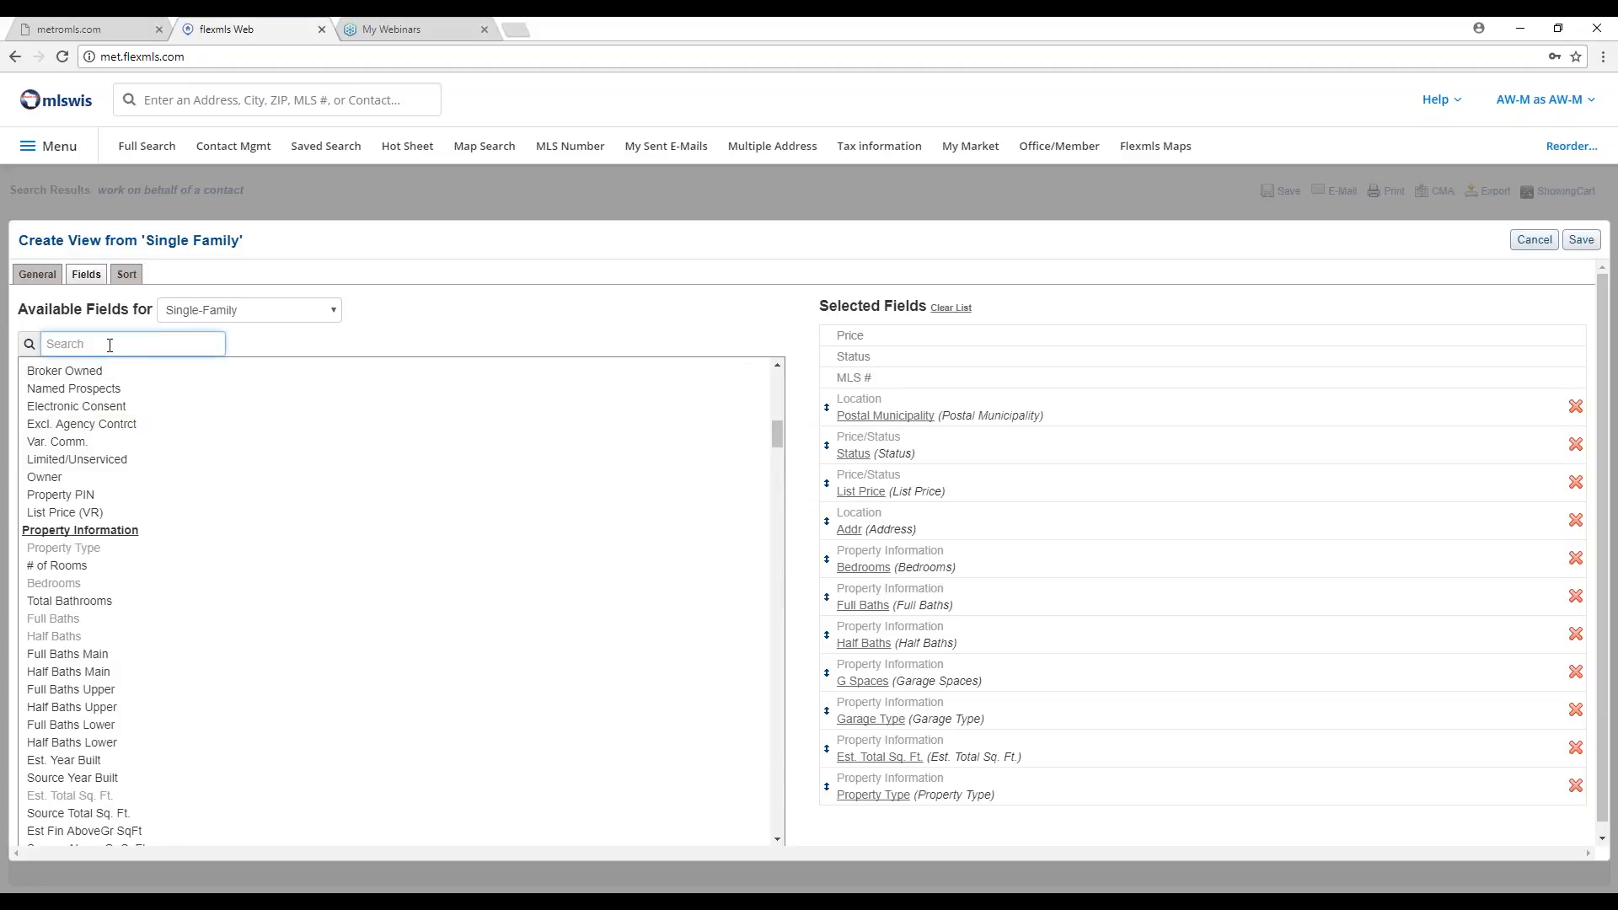
{"action": "type", "text": "body of"}
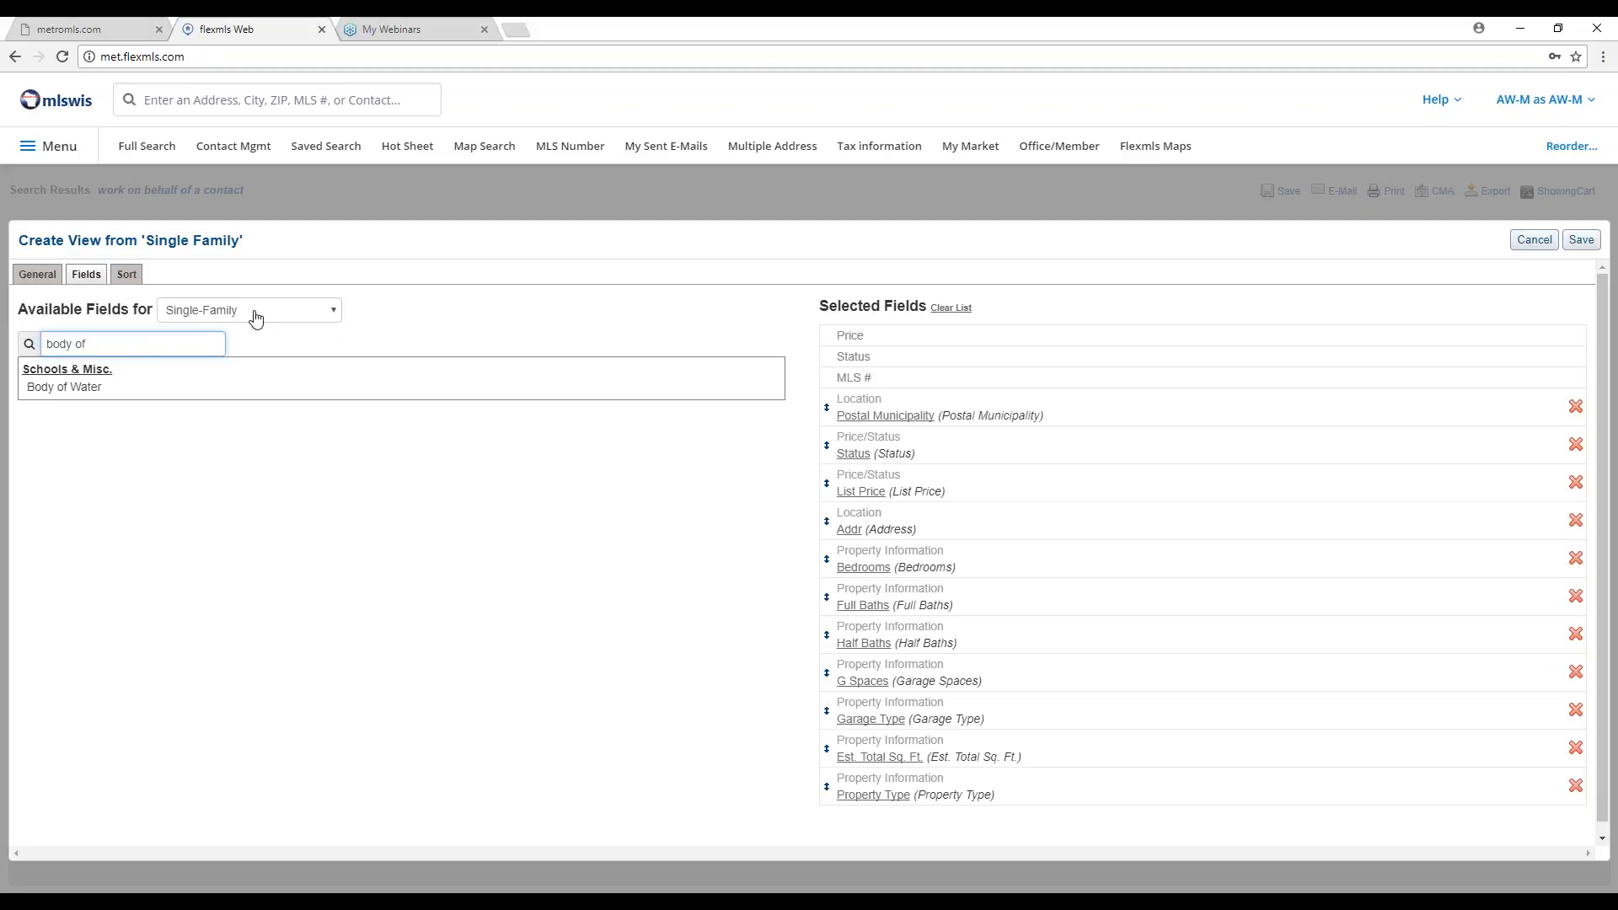
{"action": "mouse_move", "coordinate": [93, 396]}
{"action": "left_click", "coordinate": [84, 394]}
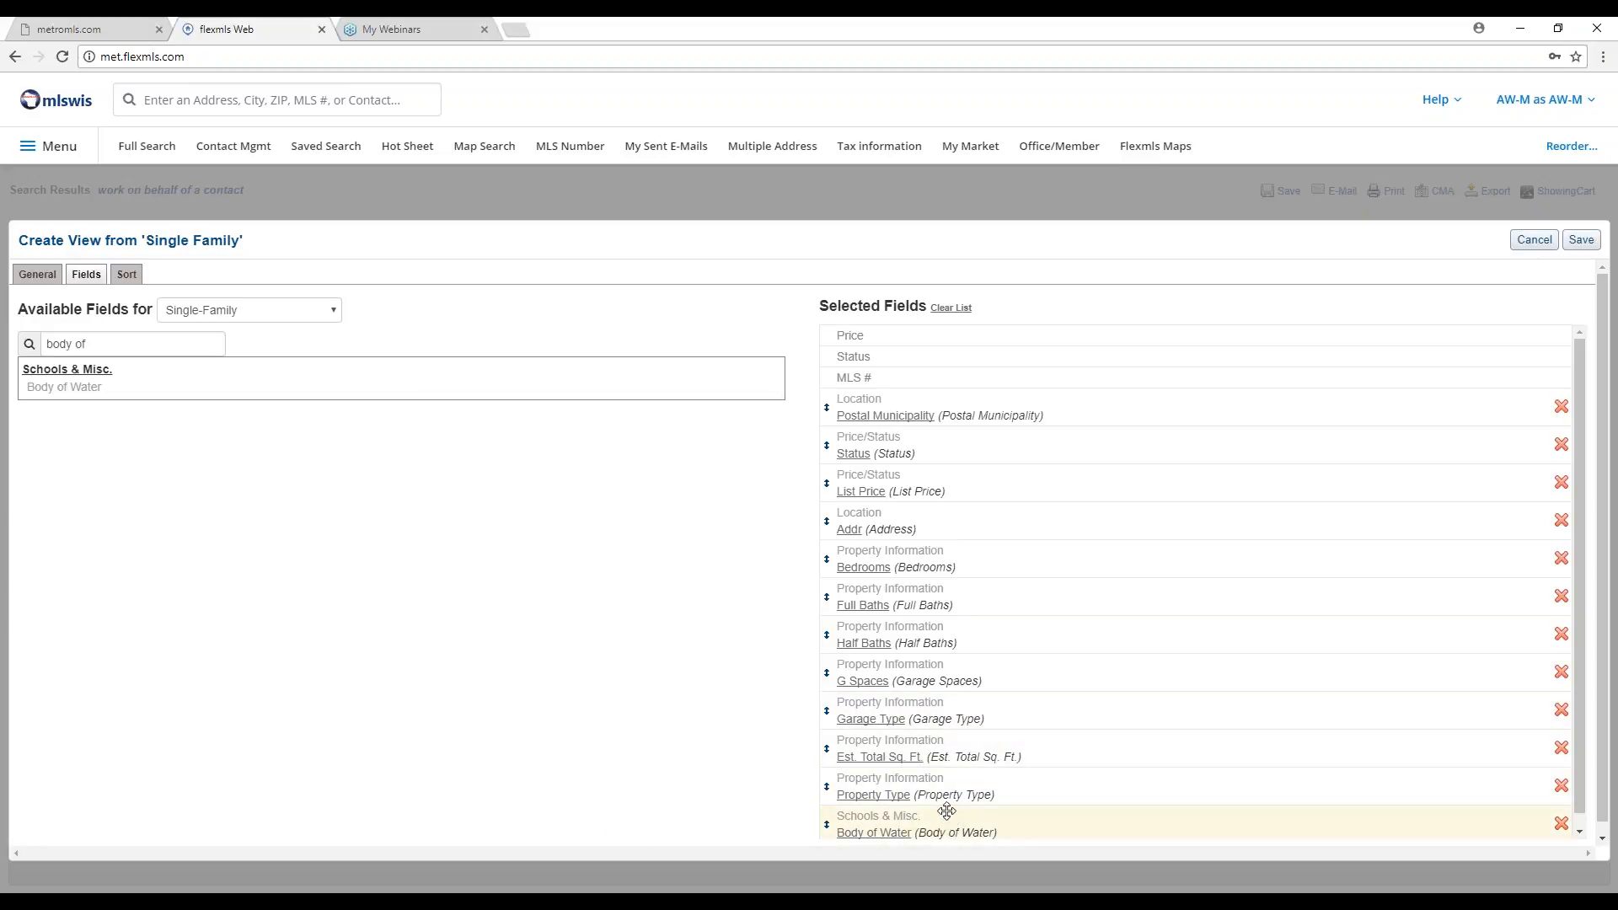
Move Body of Water under Postal Municipality and save the view.
{"action": "left_click", "coordinate": [884, 421]}
{"action": "left_click_drag", "start_coordinate": [827, 825], "coordinate": [830, 439]}
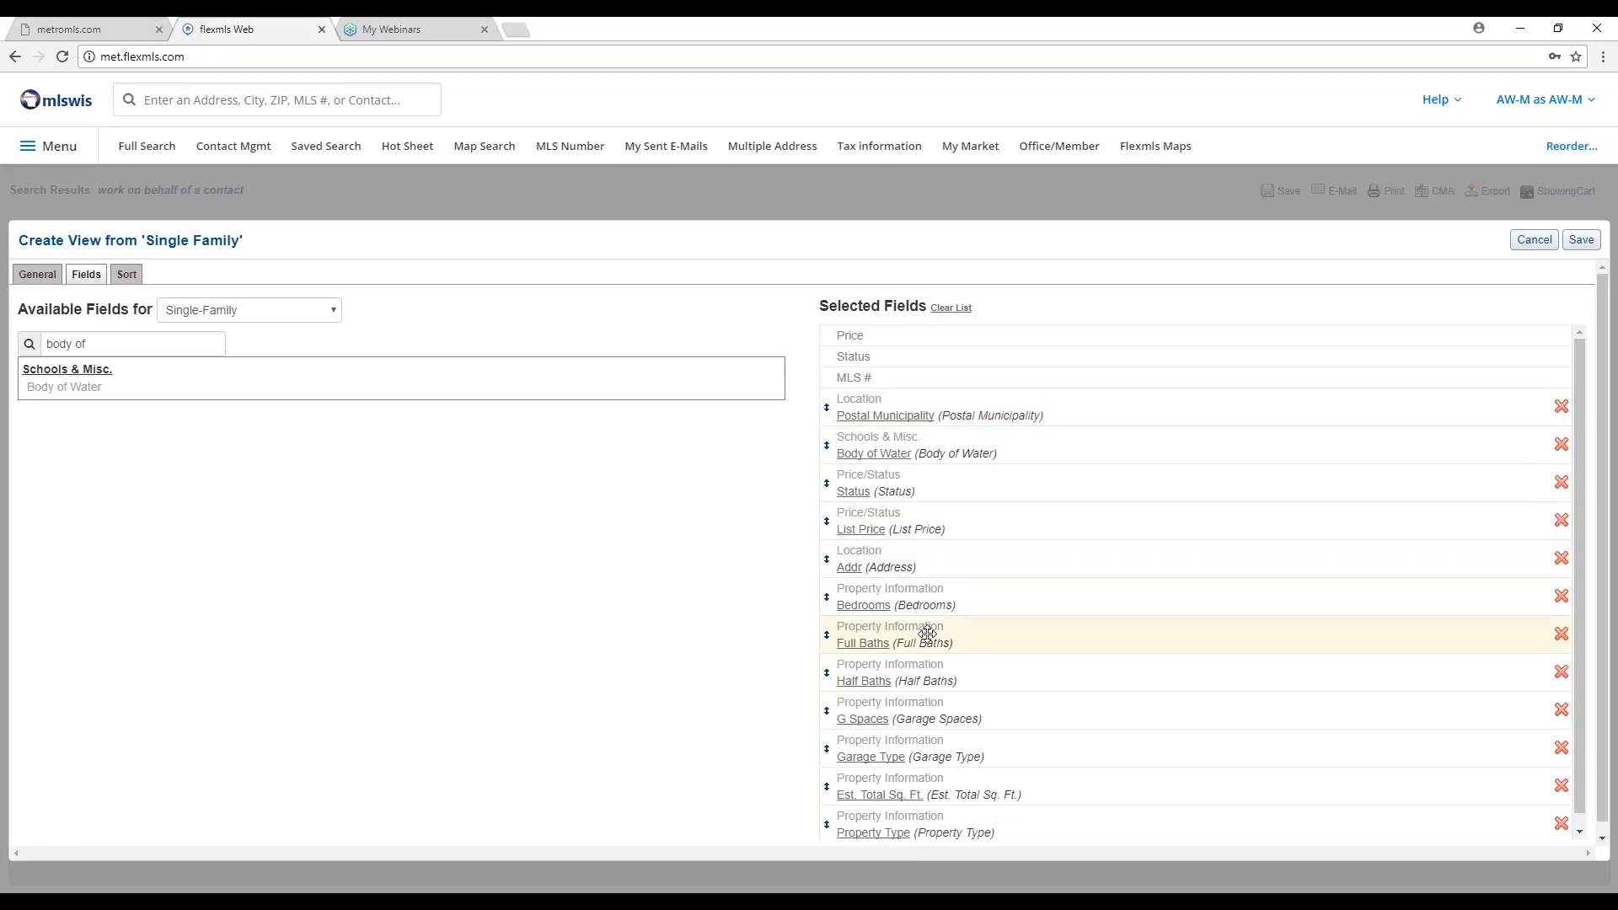
{"action": "mouse_move", "coordinate": [895, 626]}
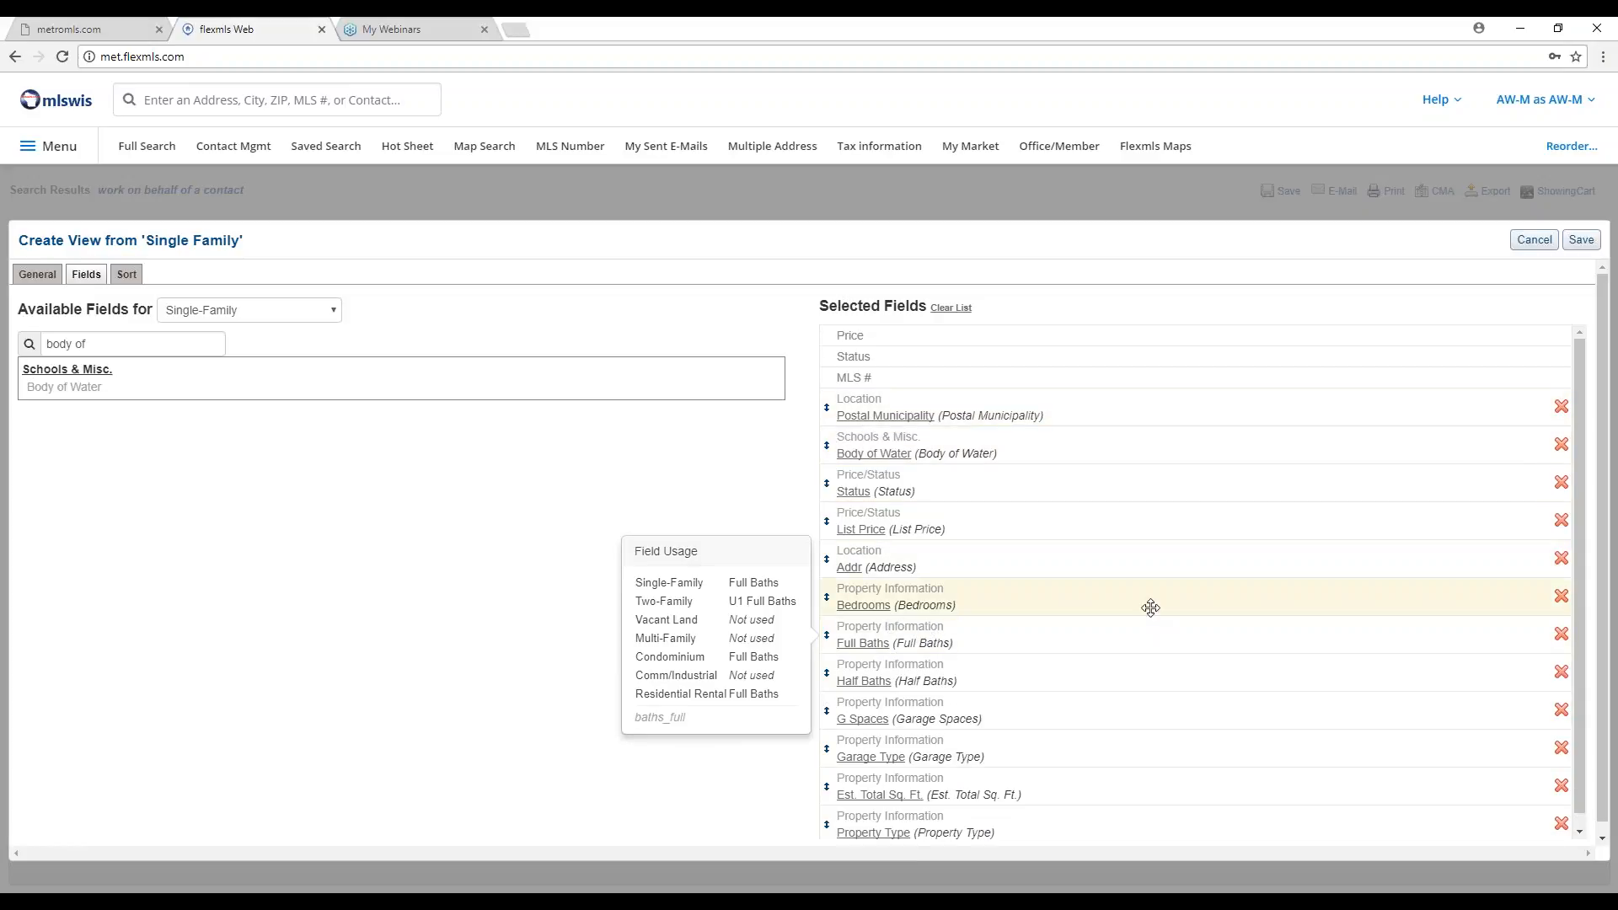
{"action": "mouse_move", "coordinate": [1354, 554]}
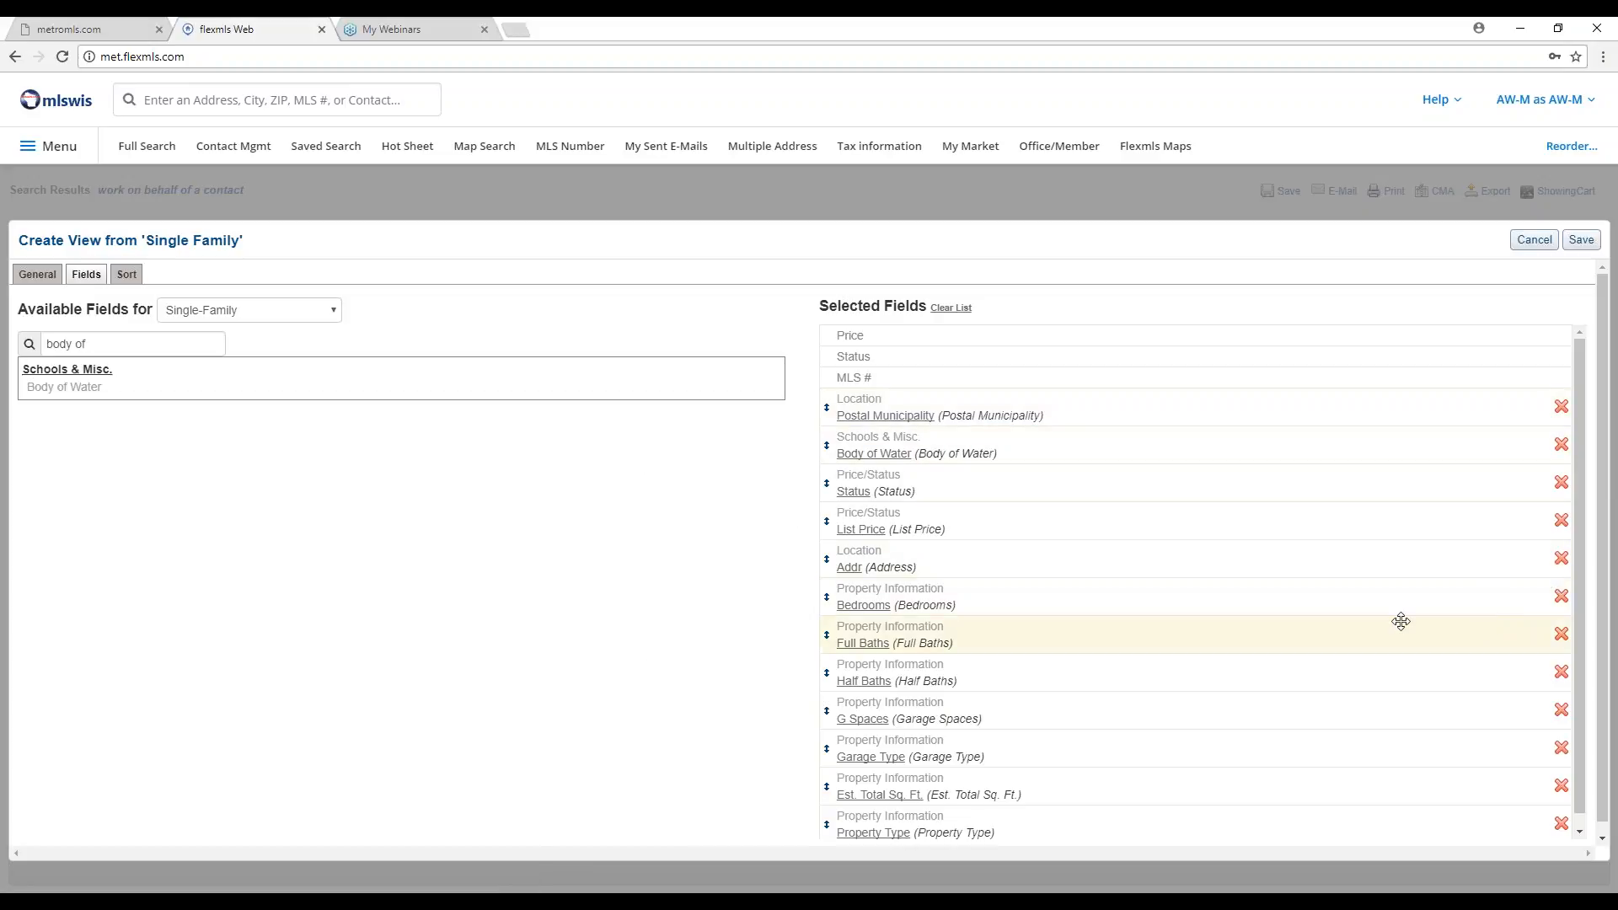
{"action": "mouse_move", "coordinate": [1264, 549]}
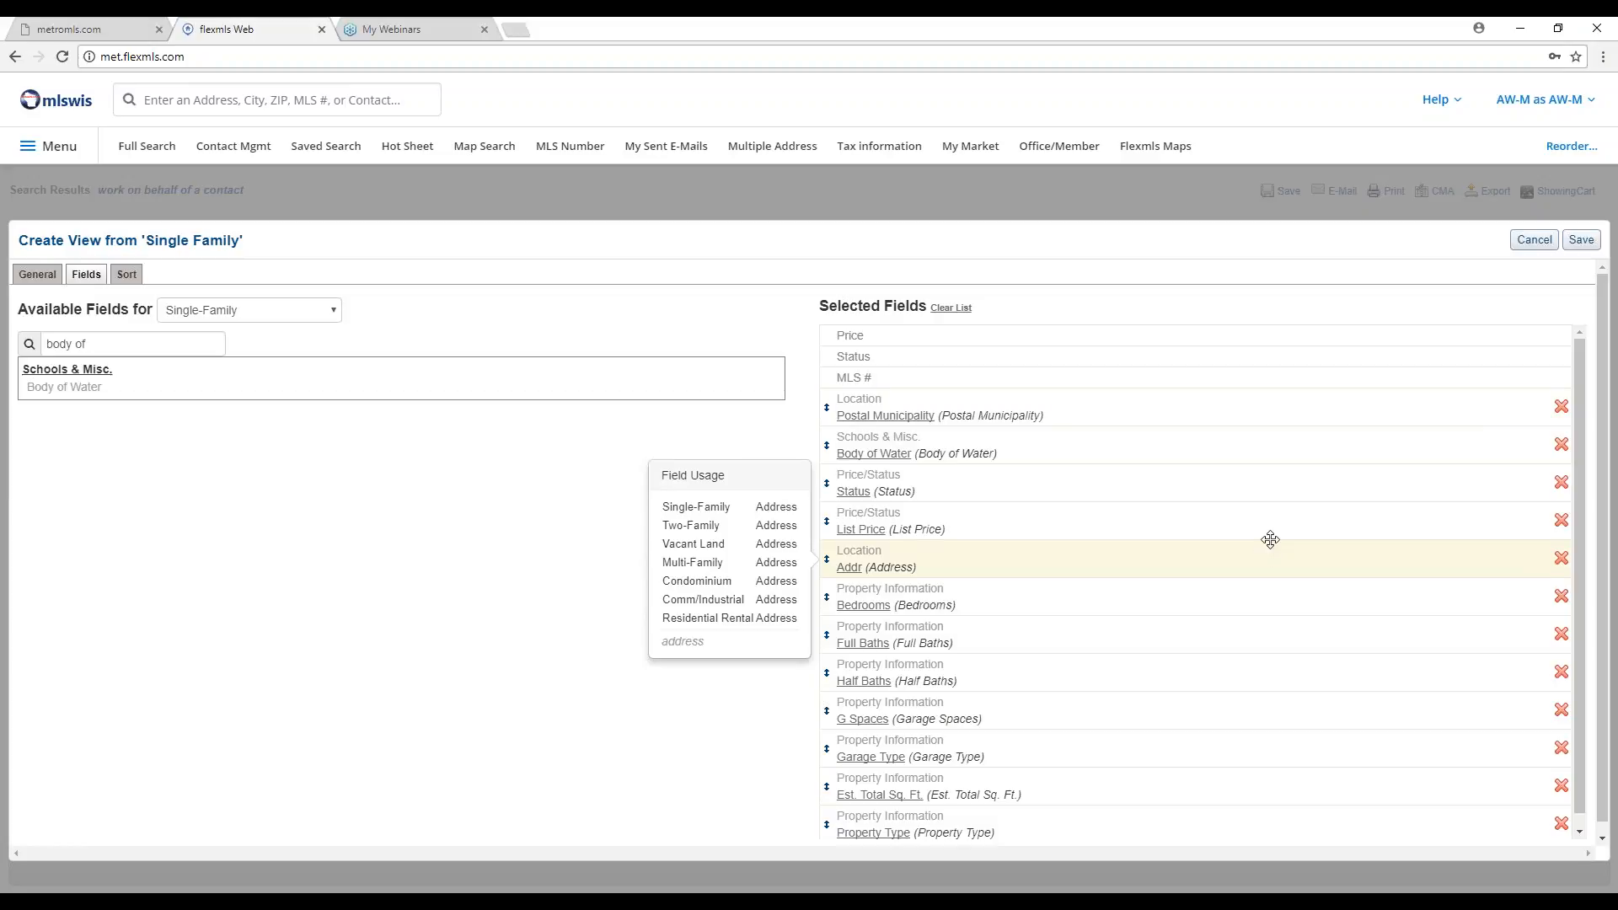
{"action": "left_click", "coordinate": [1573, 246]}
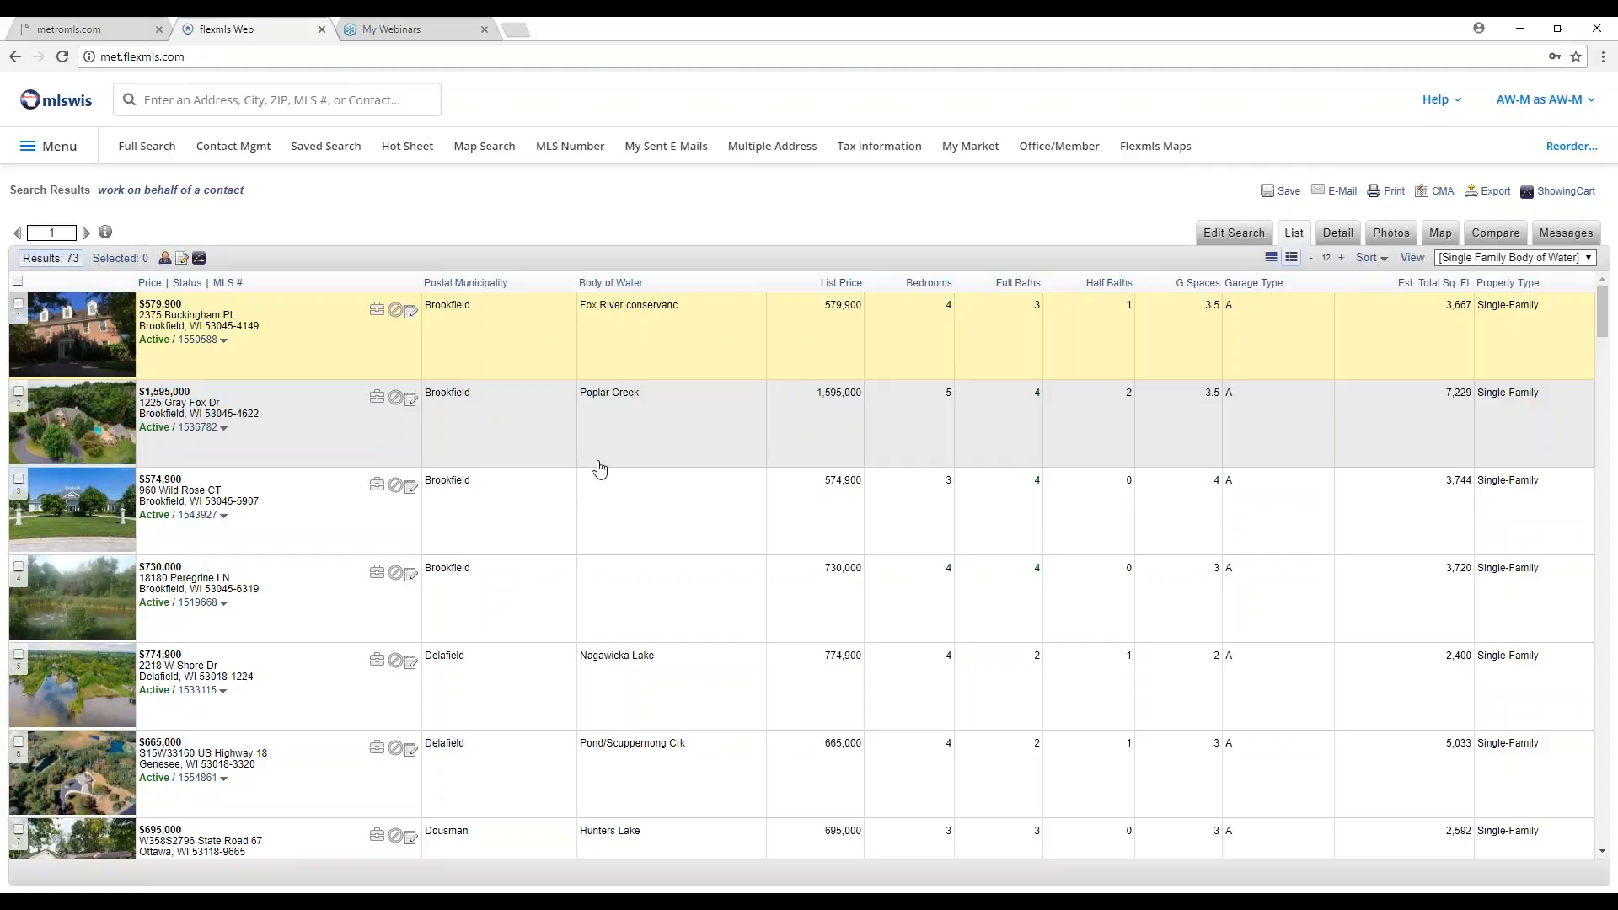
Scroll through the results' Body of Water entries and back to the top.
{"action": "scroll", "coordinate": [641, 530], "scroll_direction": "down", "scroll_amount": 1}
{"action": "scroll", "coordinate": [641, 530], "scroll_direction": "down", "scroll_amount": 9}
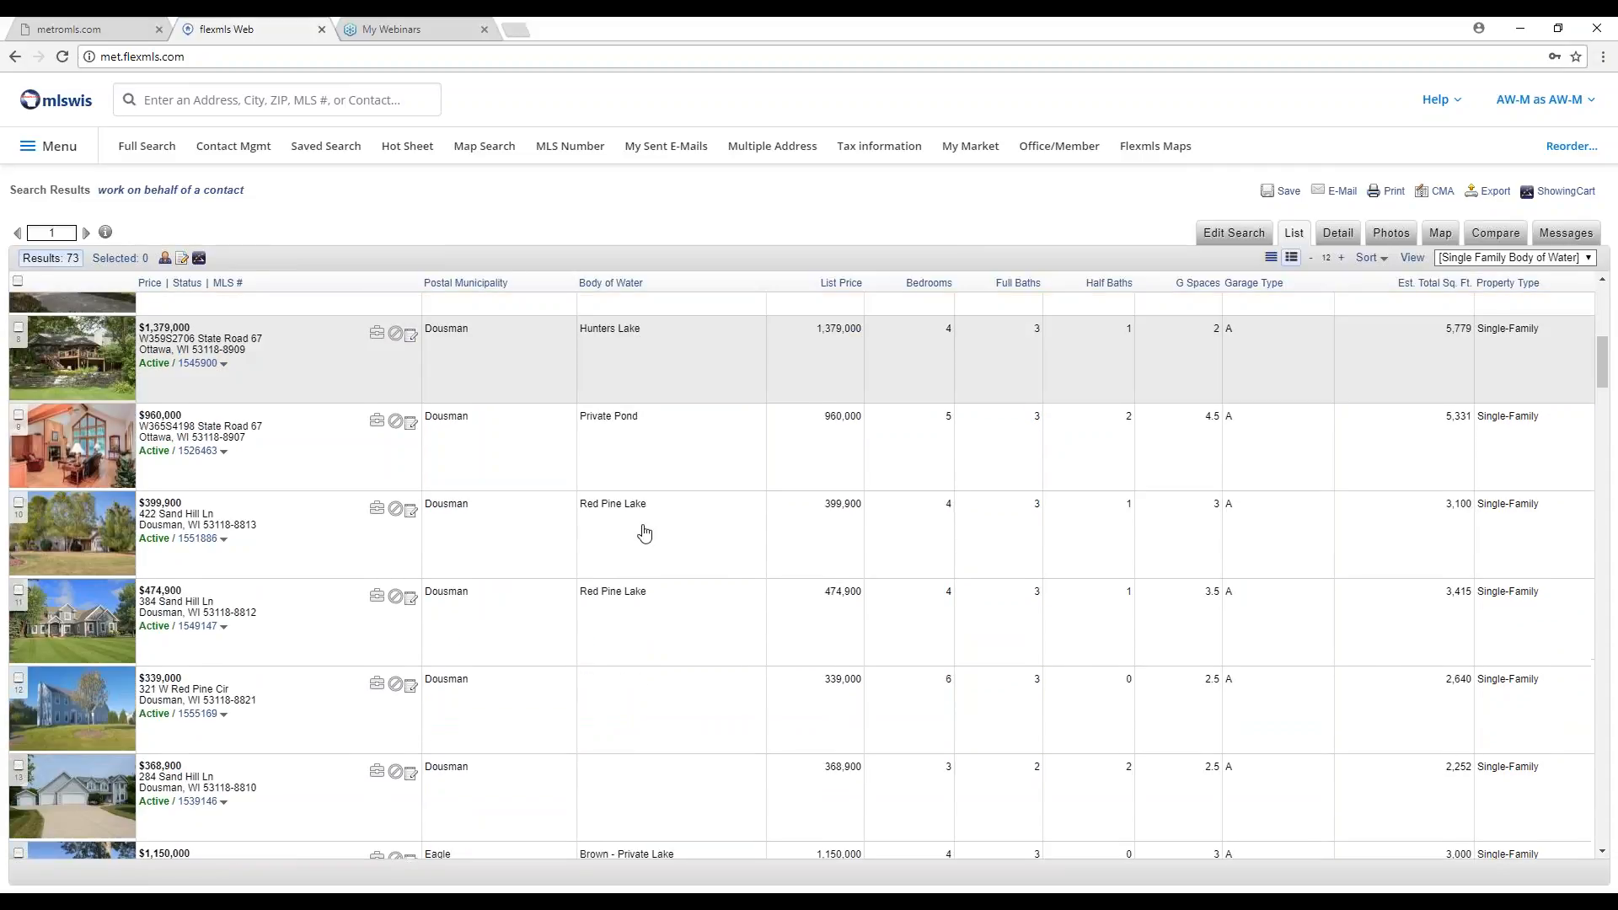
{"action": "scroll", "coordinate": [646, 532], "scroll_direction": "down", "scroll_amount": 6}
{"action": "scroll", "coordinate": [645, 523], "scroll_direction": "up", "scroll_amount": 6}
{"action": "scroll", "coordinate": [646, 520], "scroll_direction": "up", "scroll_amount": 10}
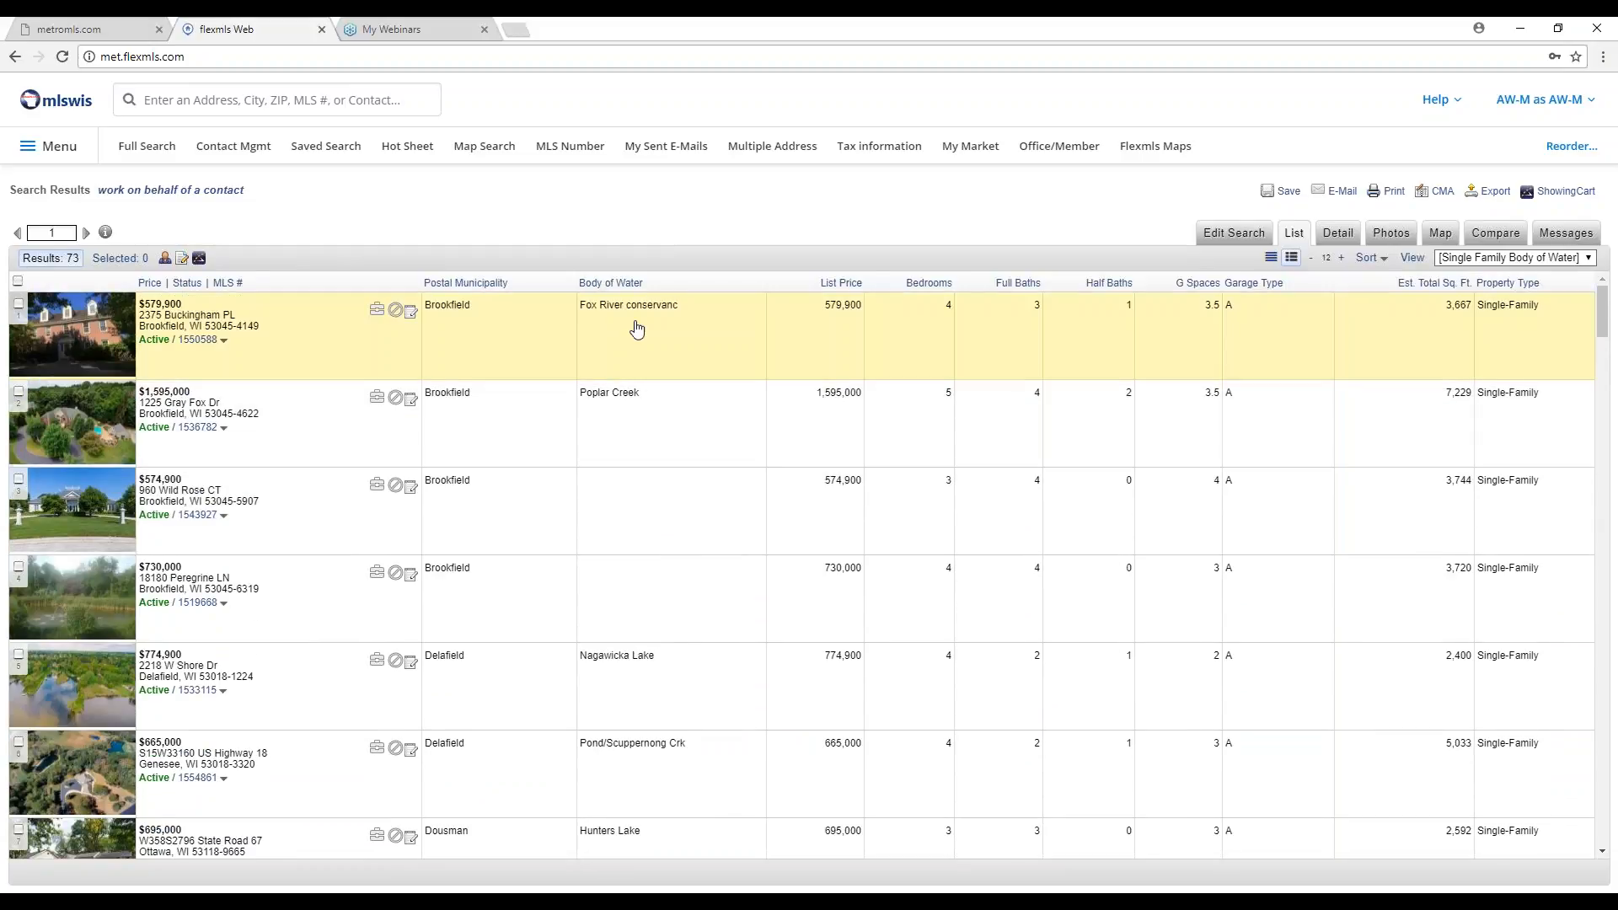
Sort the 73 results by Body of Water descending and scroll the re-sorted list.
{"action": "left_click", "coordinate": [616, 286]}
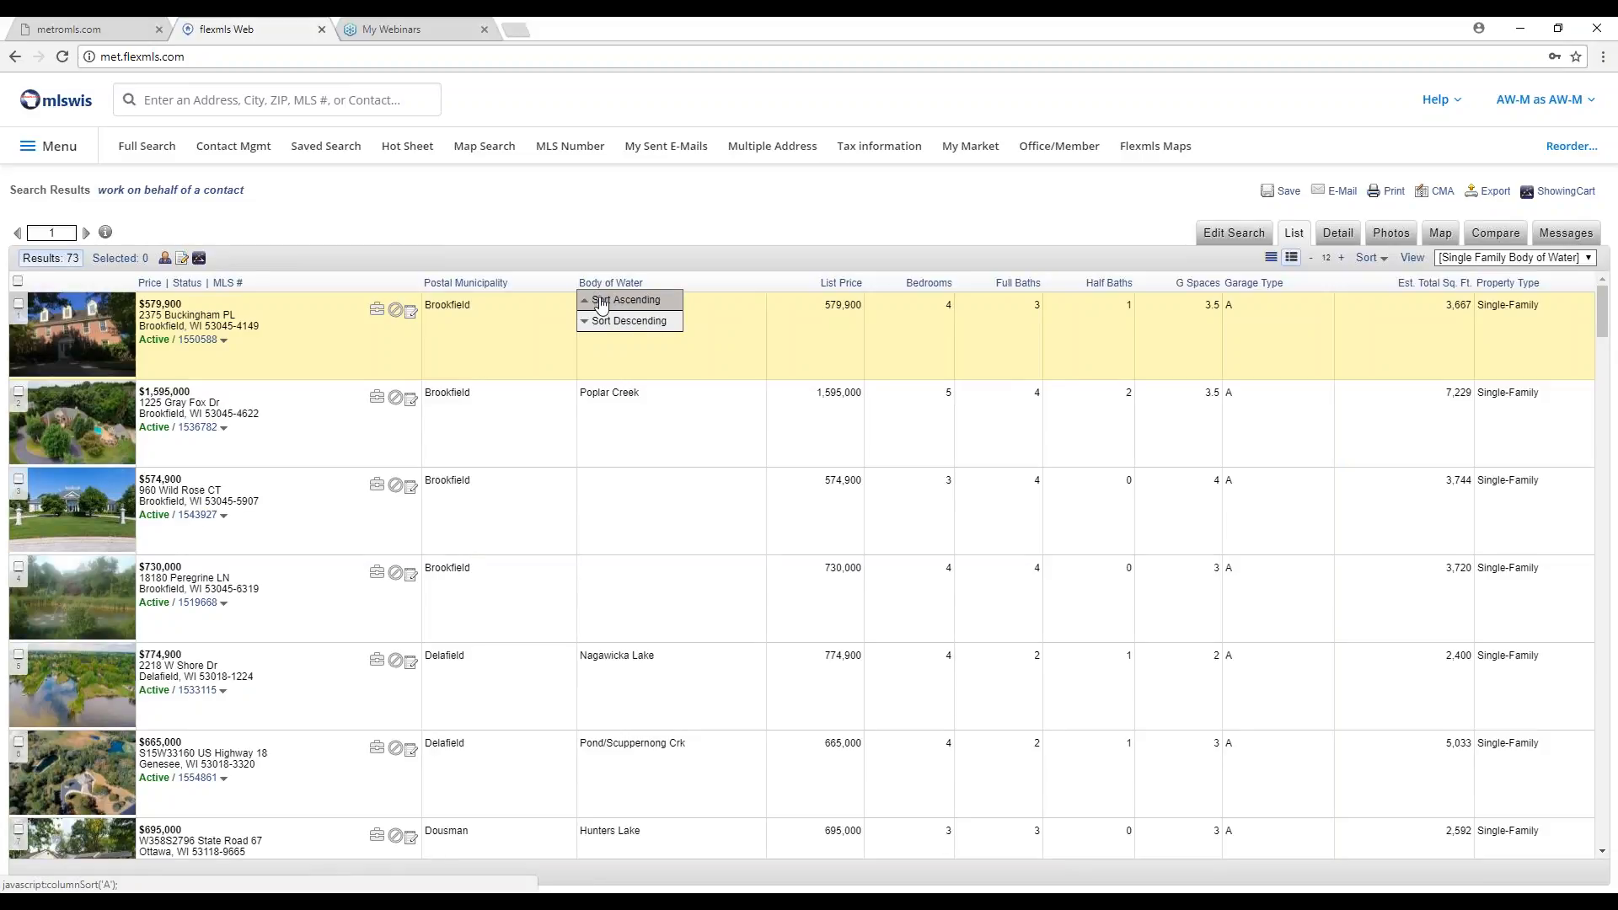
{"action": "left_click", "coordinate": [634, 335]}
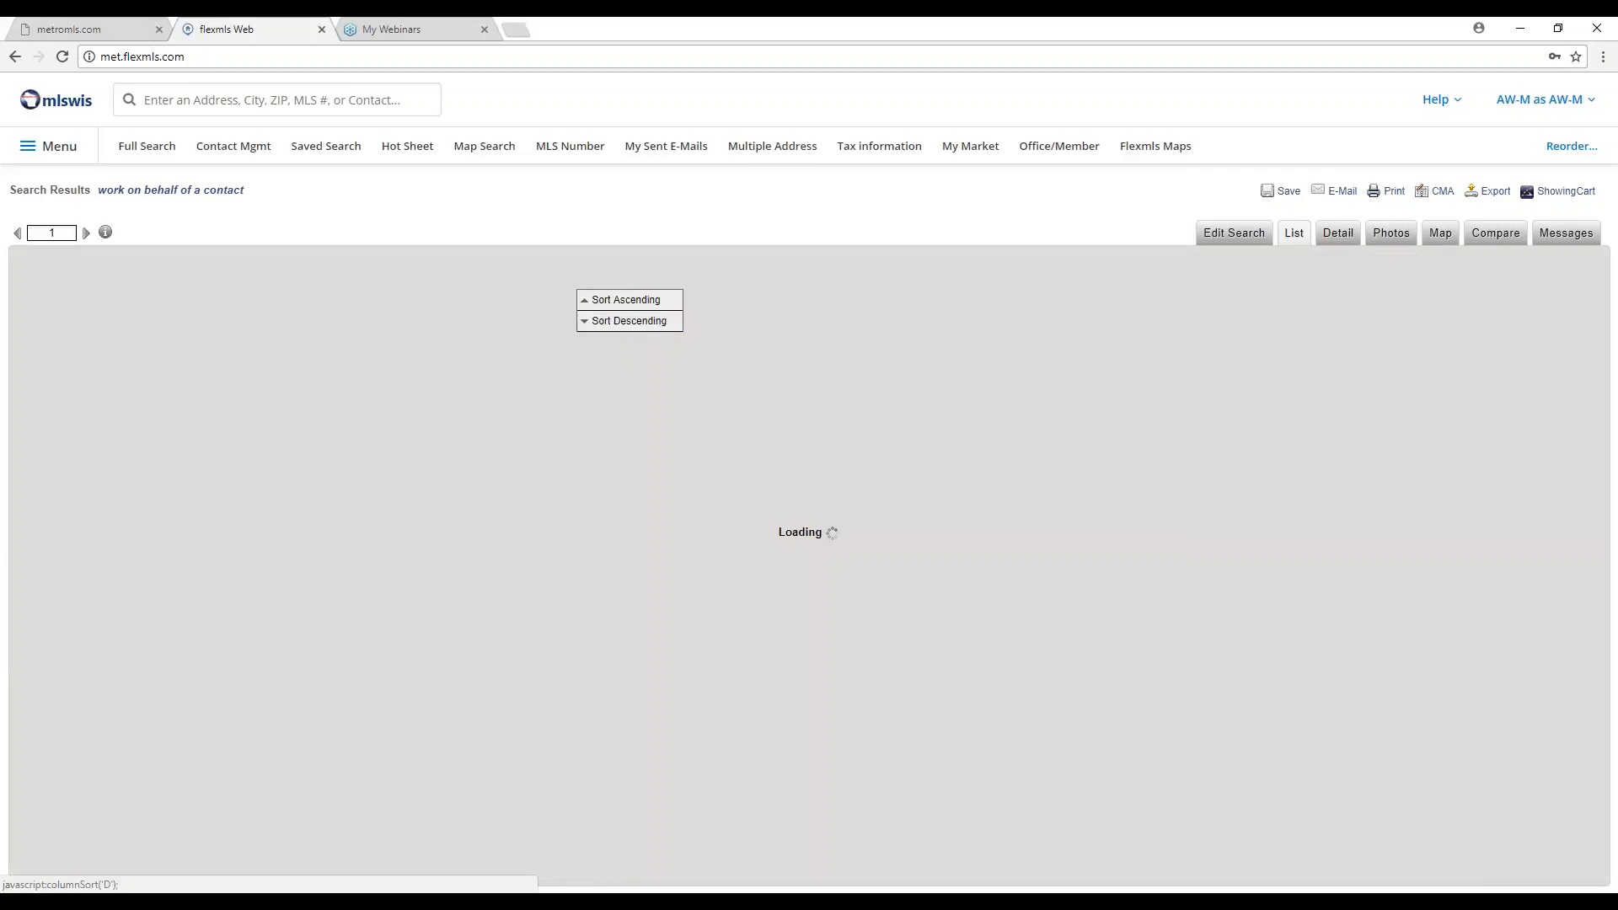
{"action": "scroll", "coordinate": [894, 594], "scroll_direction": "down", "scroll_amount": 15}
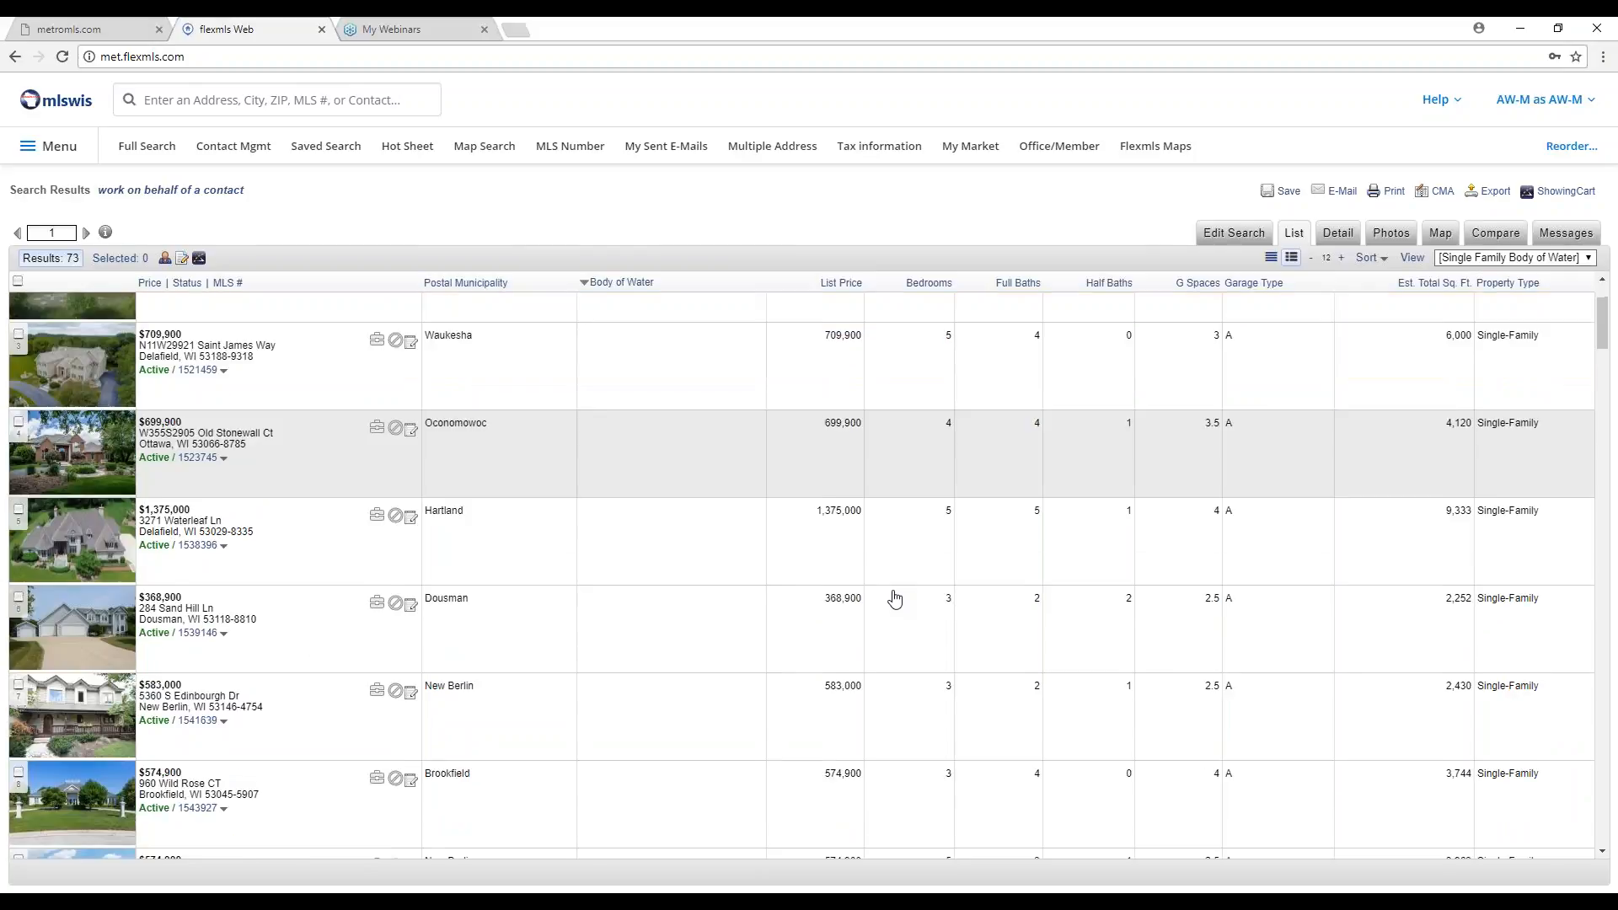
{"action": "scroll", "coordinate": [894, 598], "scroll_direction": "down", "scroll_amount": 7}
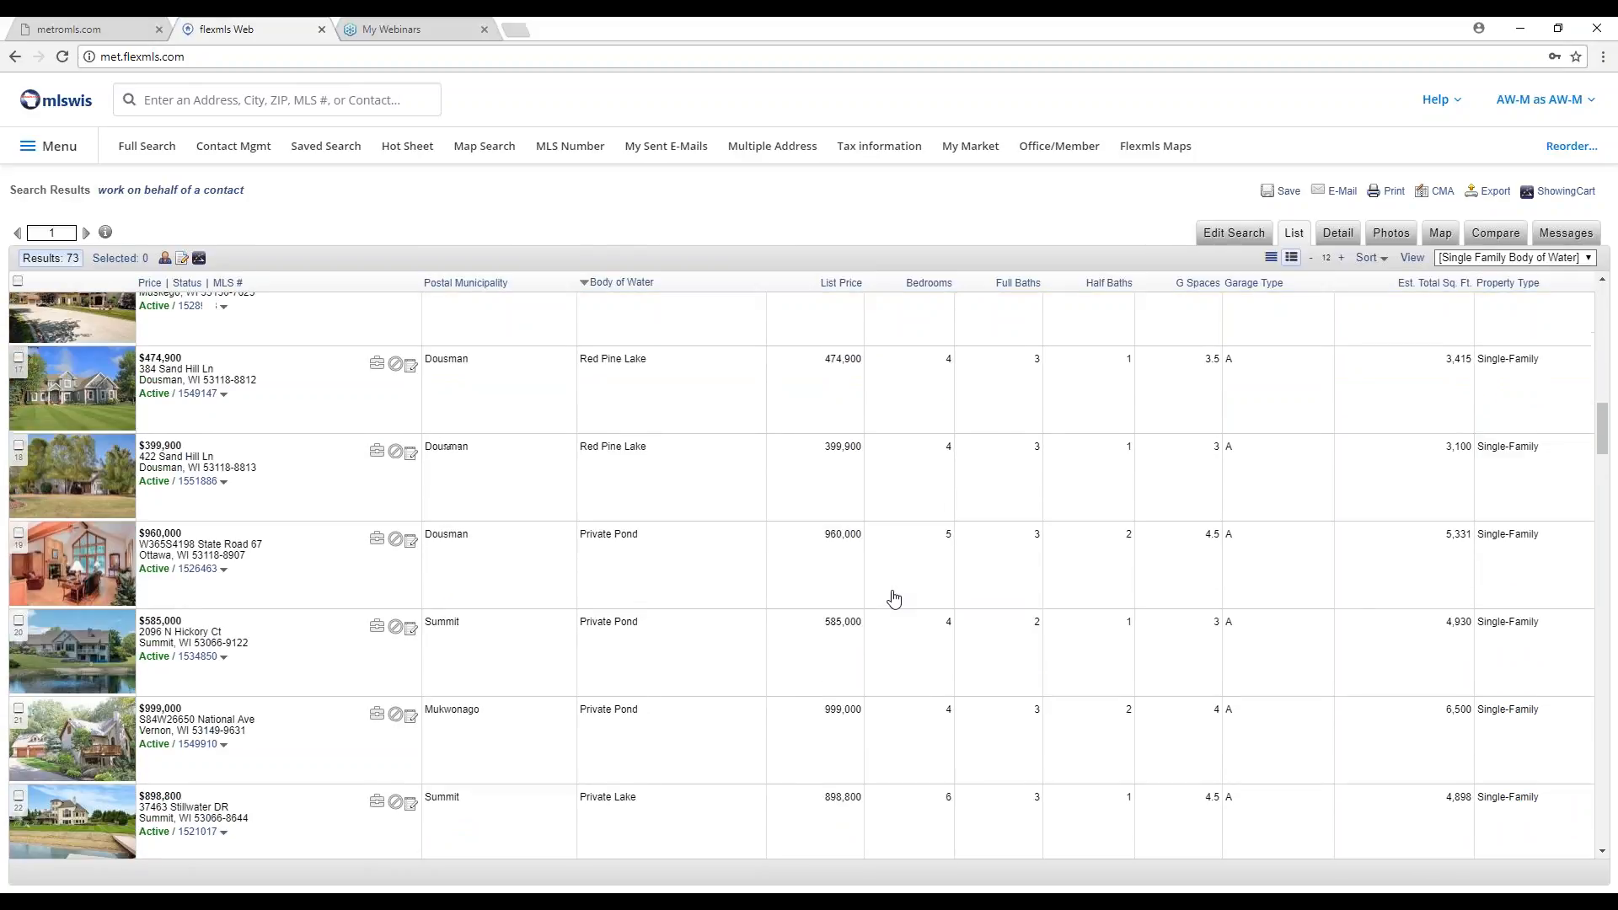
{"action": "scroll", "coordinate": [894, 597], "scroll_direction": "down", "scroll_amount": 15}
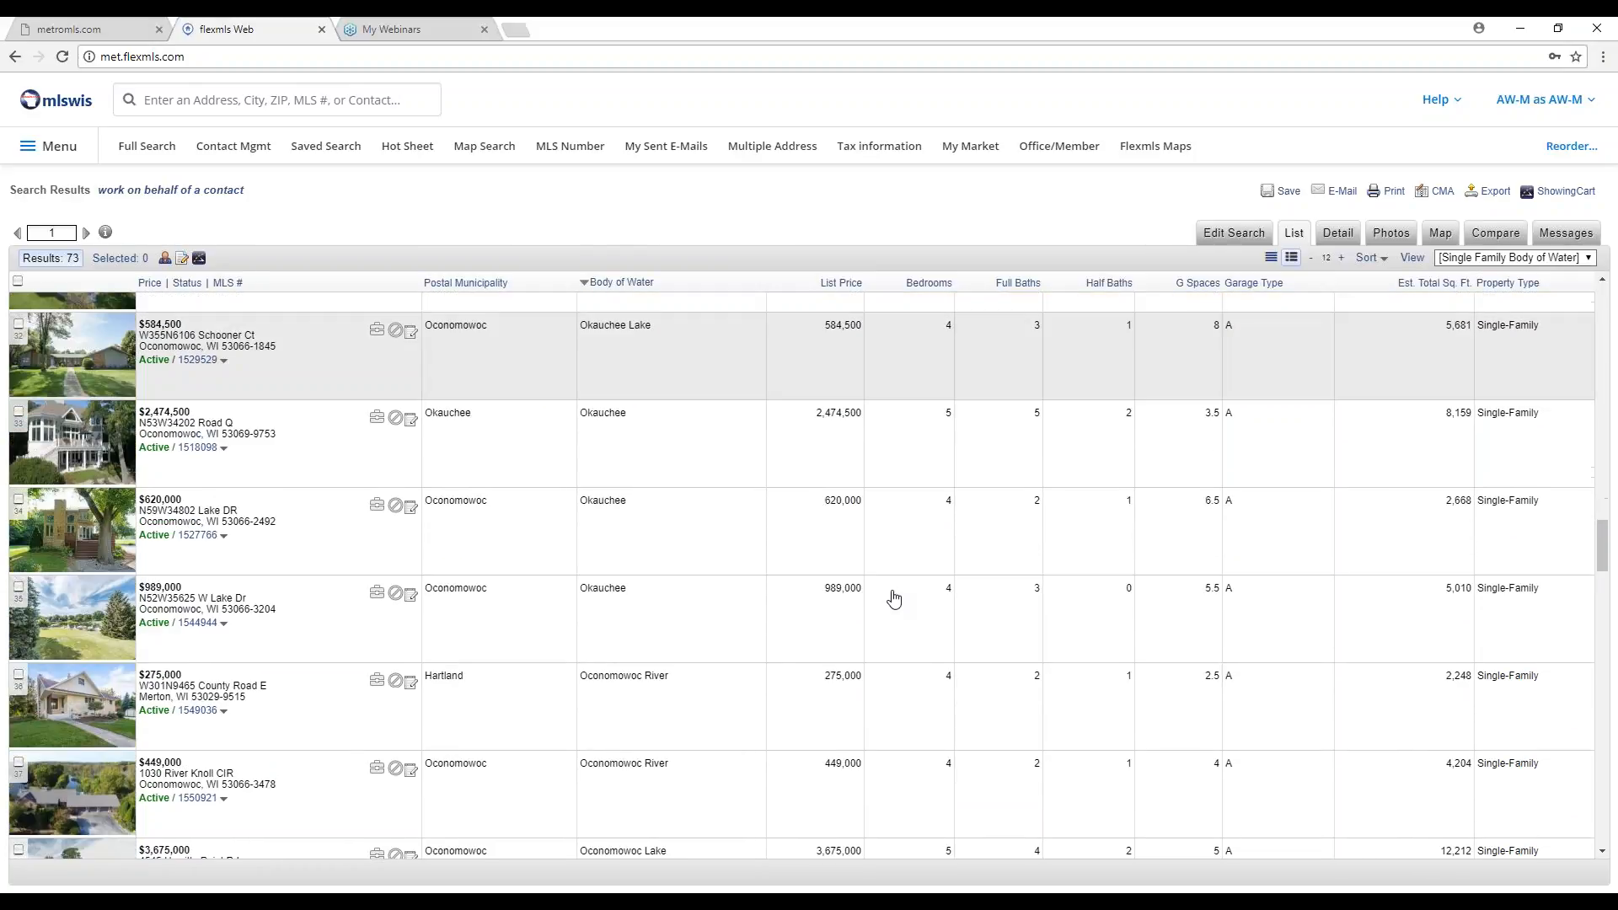
{"action": "scroll", "coordinate": [894, 598], "scroll_direction": "down", "scroll_amount": 7}
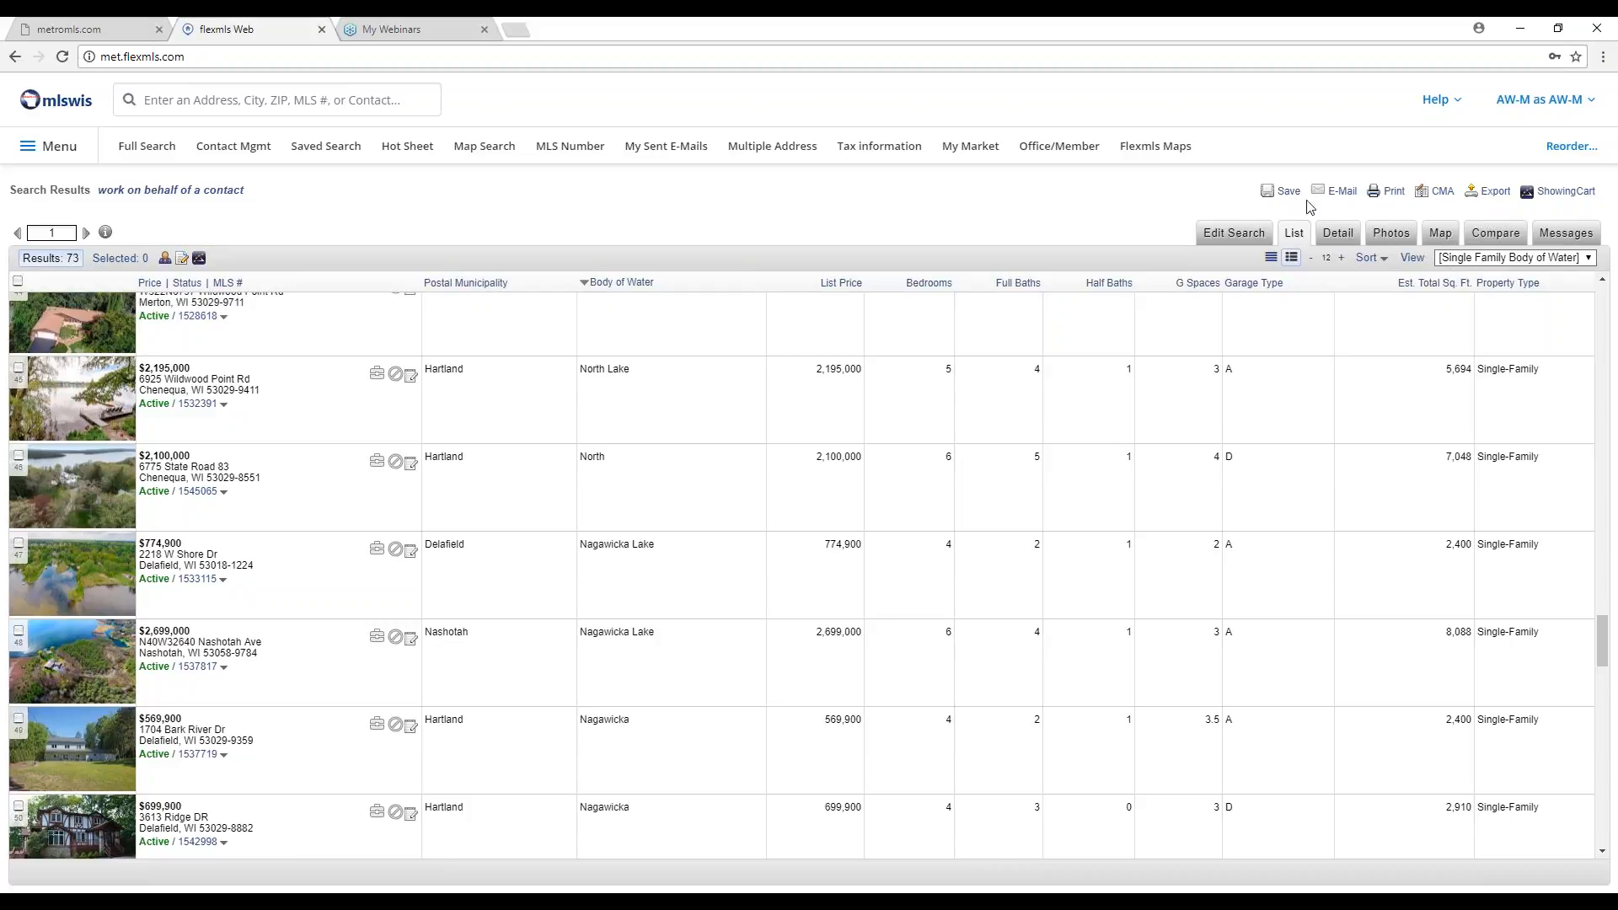
Load met.flexmls.com in a new browser tab and go to its Full Search page.
{"action": "left_click", "coordinate": [513, 32]}
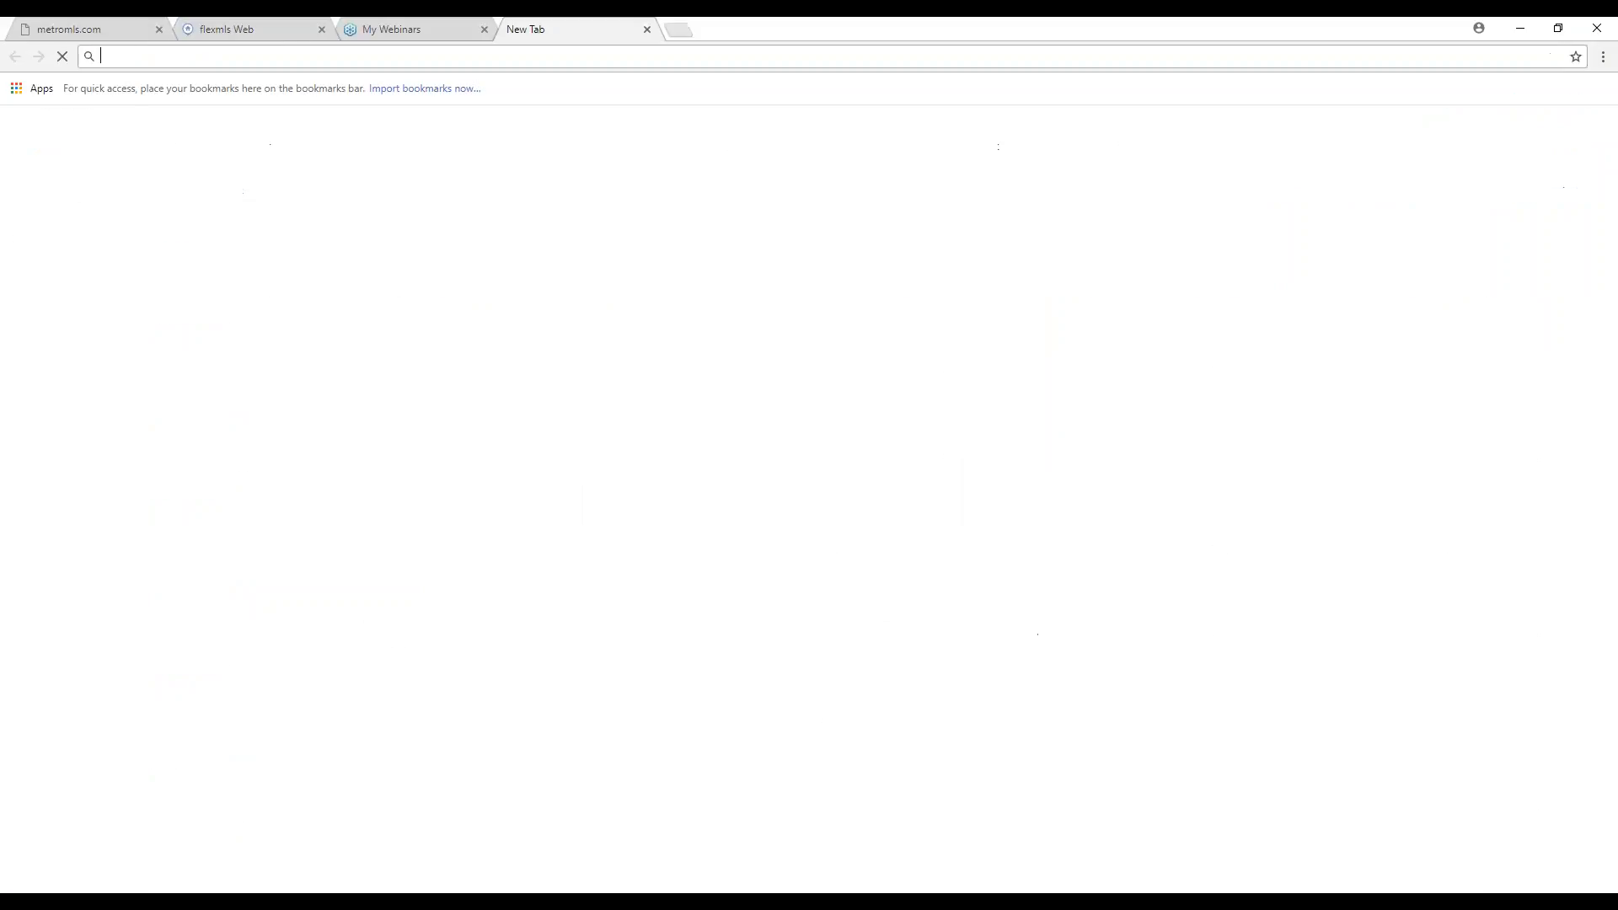
{"action": "type", "text": "met."}
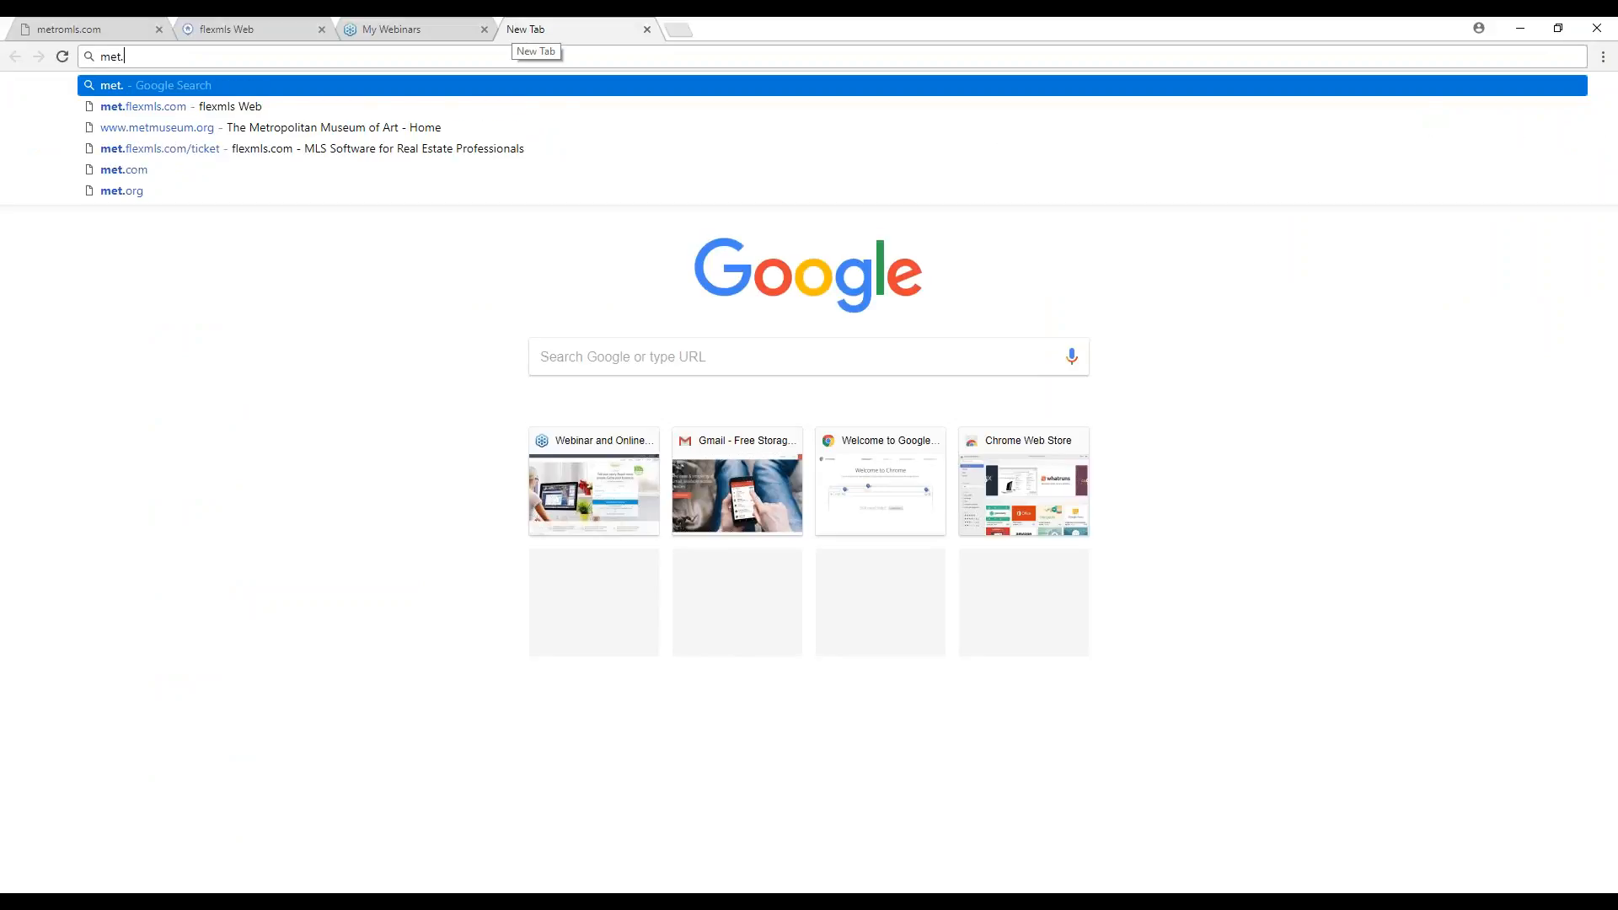
{"action": "key", "text": "Down"}
{"action": "key", "text": "Return"}
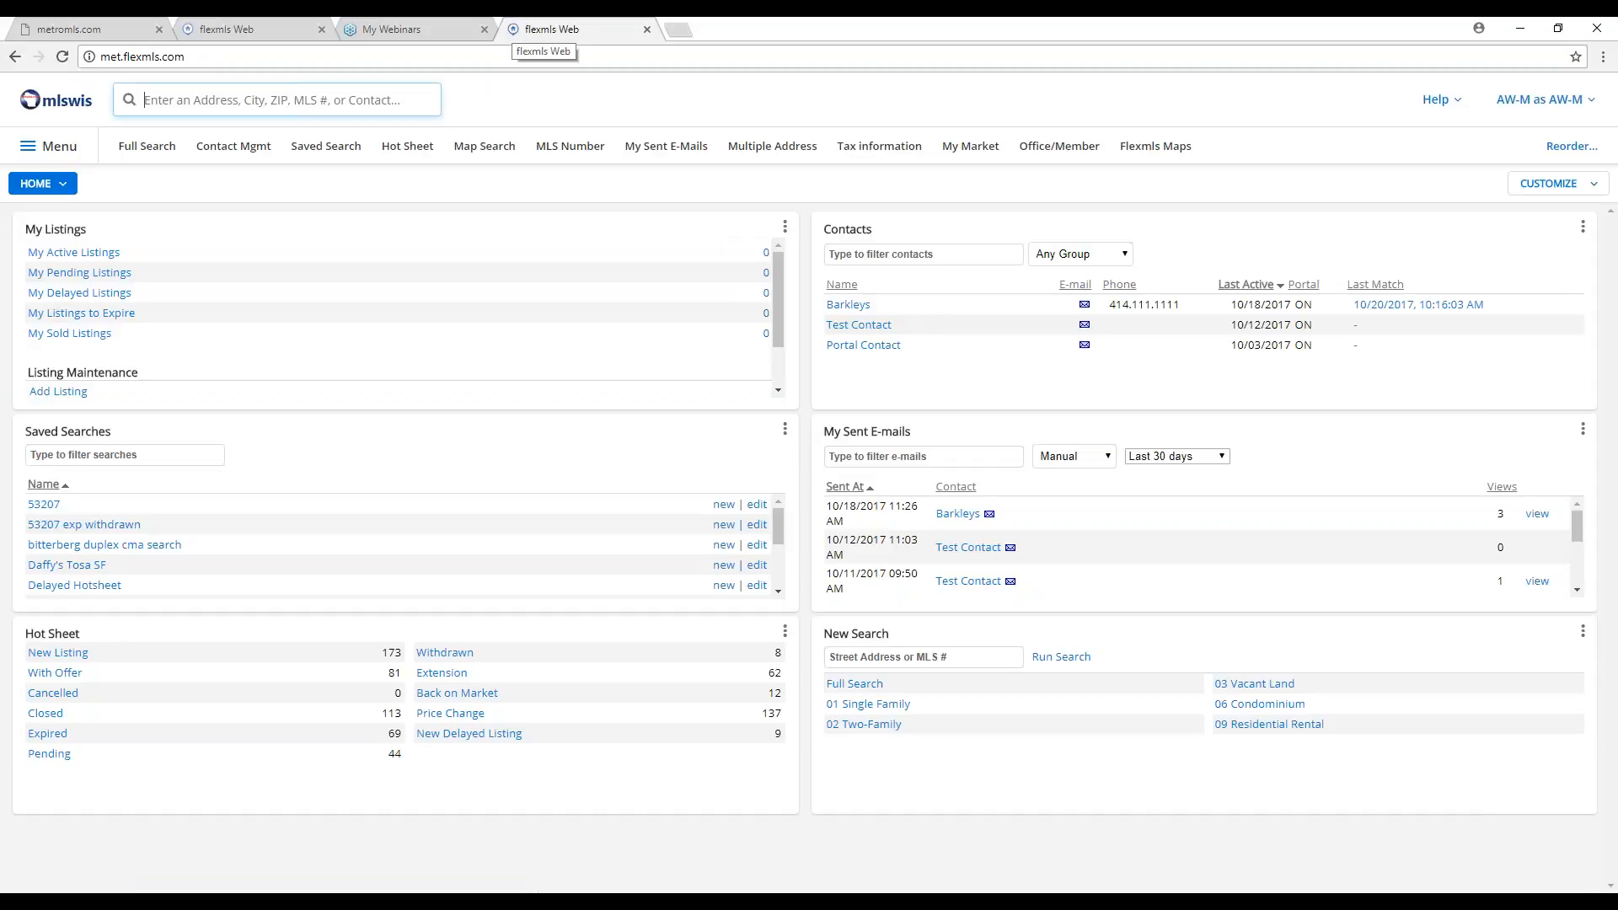
{"action": "left_click", "coordinate": [143, 150]}
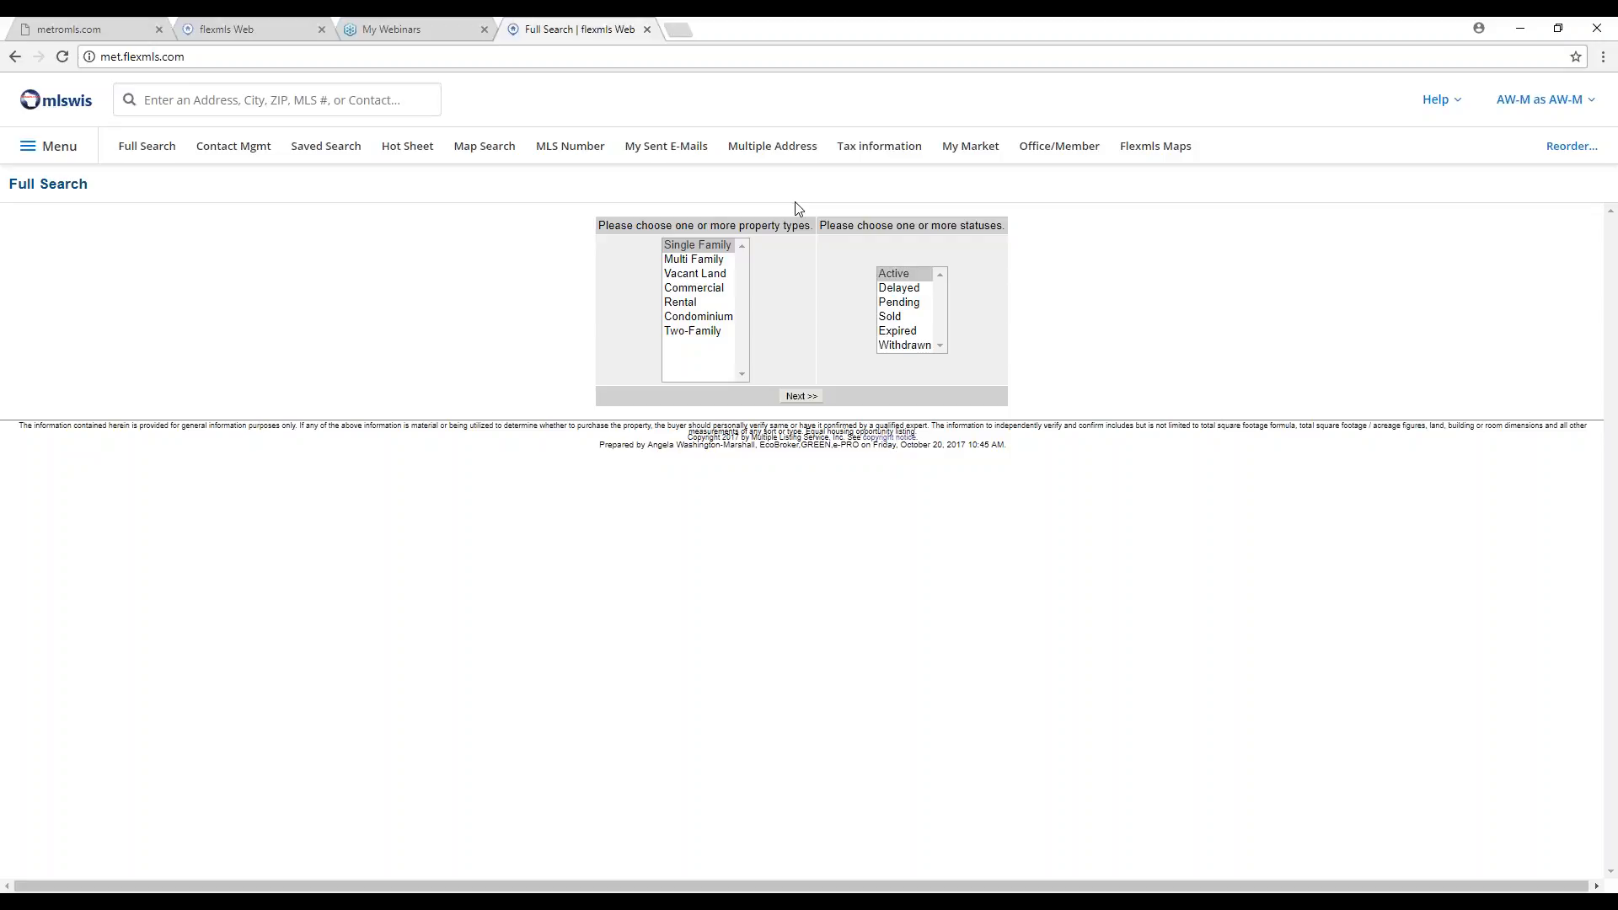
Close the Full Search tab and return to the sorted Flexmls results tab.
{"action": "left_click", "coordinate": [647, 29]}
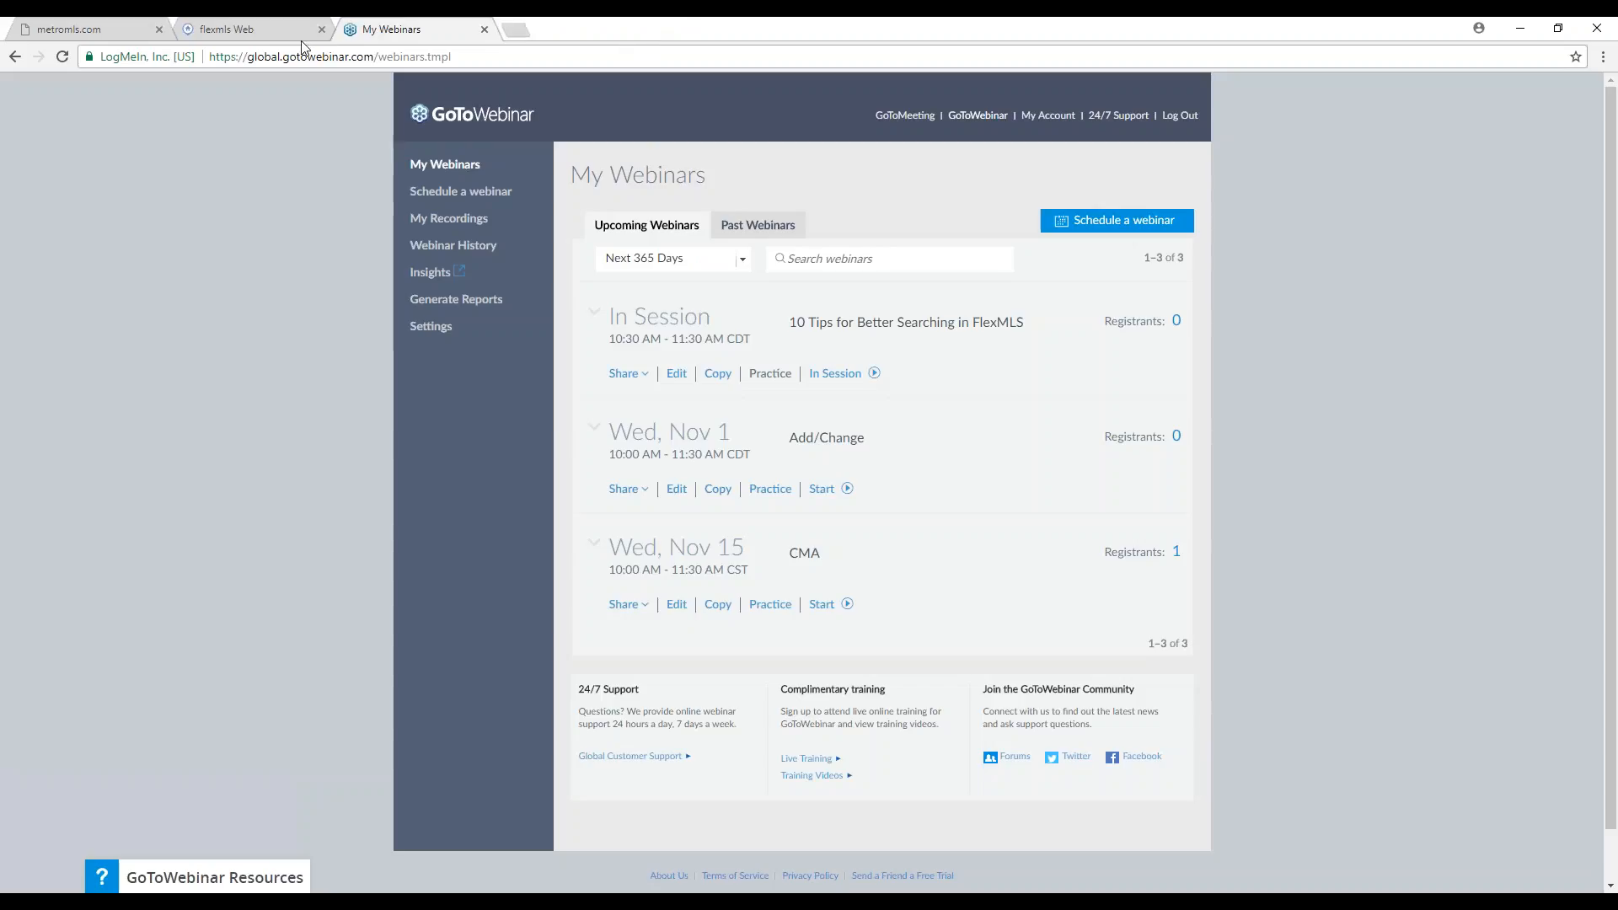
{"action": "left_click", "coordinate": [254, 31]}
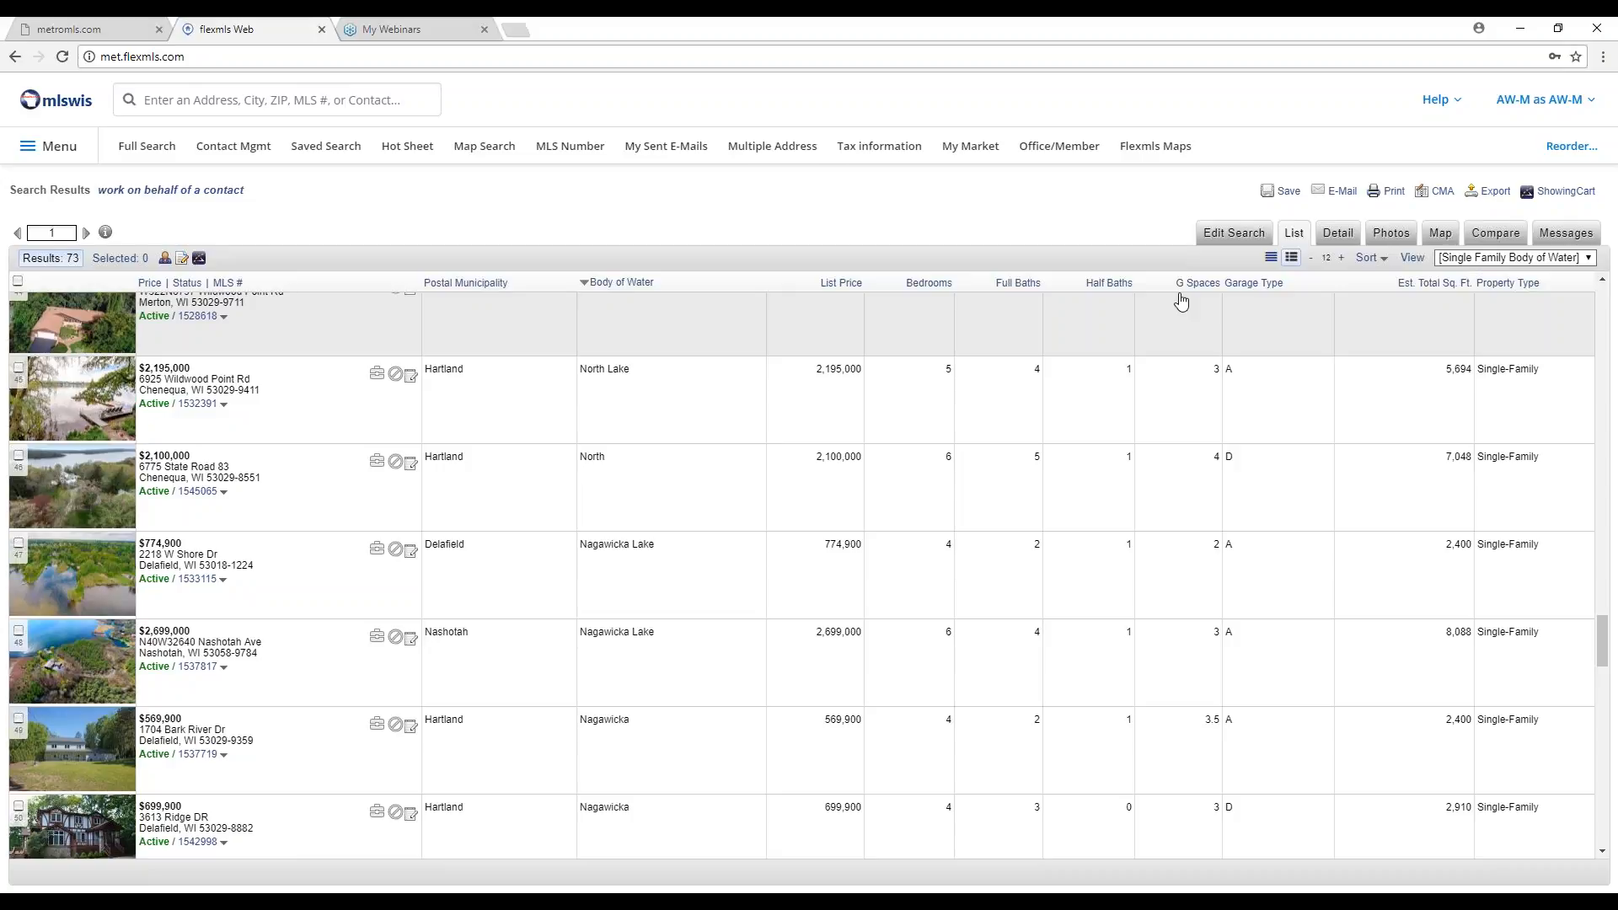
Restrict the search's County to Jefferson, cutting matches from 73 to 25.
{"action": "left_click", "coordinate": [1242, 236]}
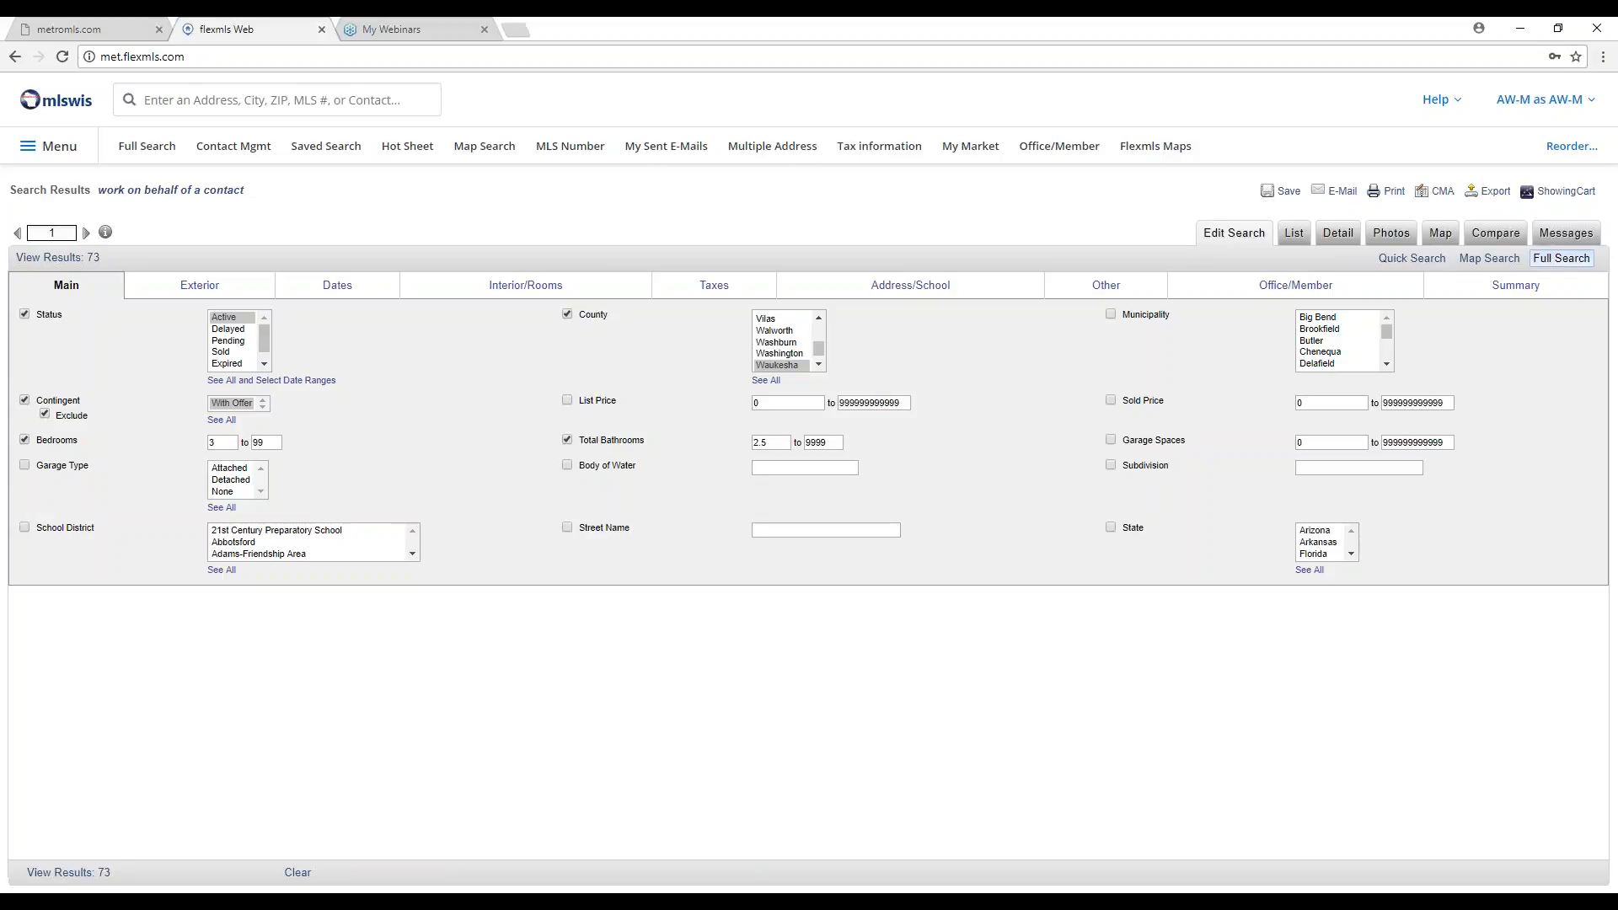
{"action": "left_click", "coordinate": [819, 317]}
{"action": "left_click", "coordinate": [819, 318]}
{"action": "left_click", "coordinate": [818, 318]}
{"action": "left_click", "coordinate": [819, 318]}
{"action": "left_click", "coordinate": [819, 318]}
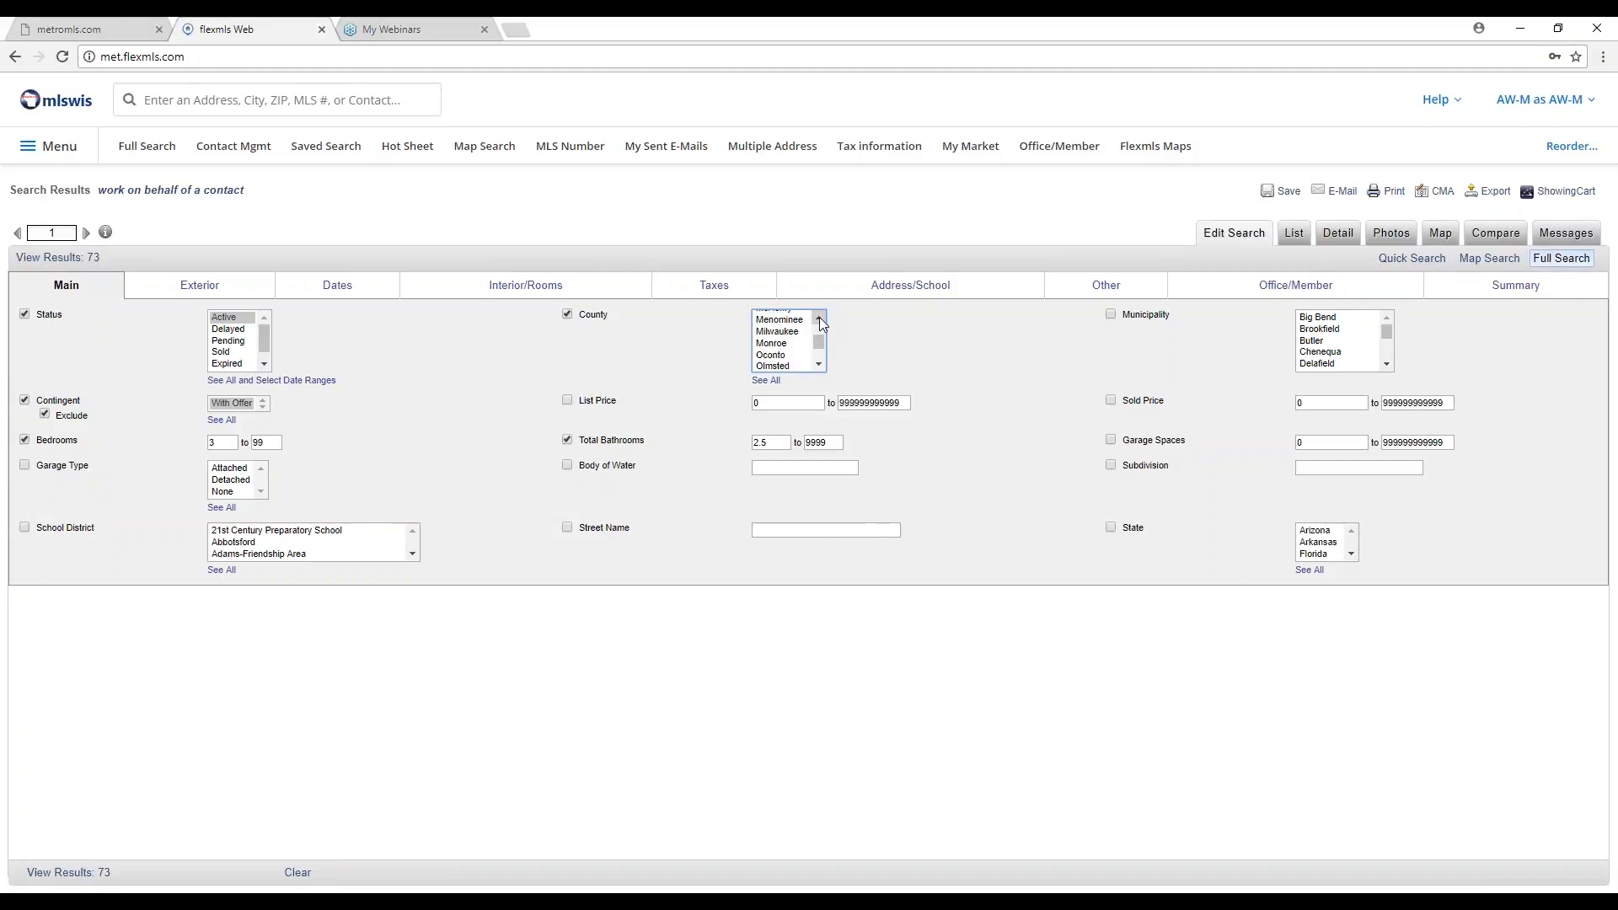
{"action": "left_click", "coordinate": [819, 318]}
{"action": "left_click", "coordinate": [818, 318]}
{"action": "left_click", "coordinate": [818, 318]}
{"action": "left_click", "coordinate": [818, 318]}
{"action": "left_click", "coordinate": [818, 318]}
{"action": "left_click", "coordinate": [819, 317]}
{"action": "left_click", "coordinate": [819, 318]}
{"action": "left_click", "coordinate": [817, 364]}
{"action": "left_click", "coordinate": [817, 364]}
{"action": "left_click", "coordinate": [788, 326]}
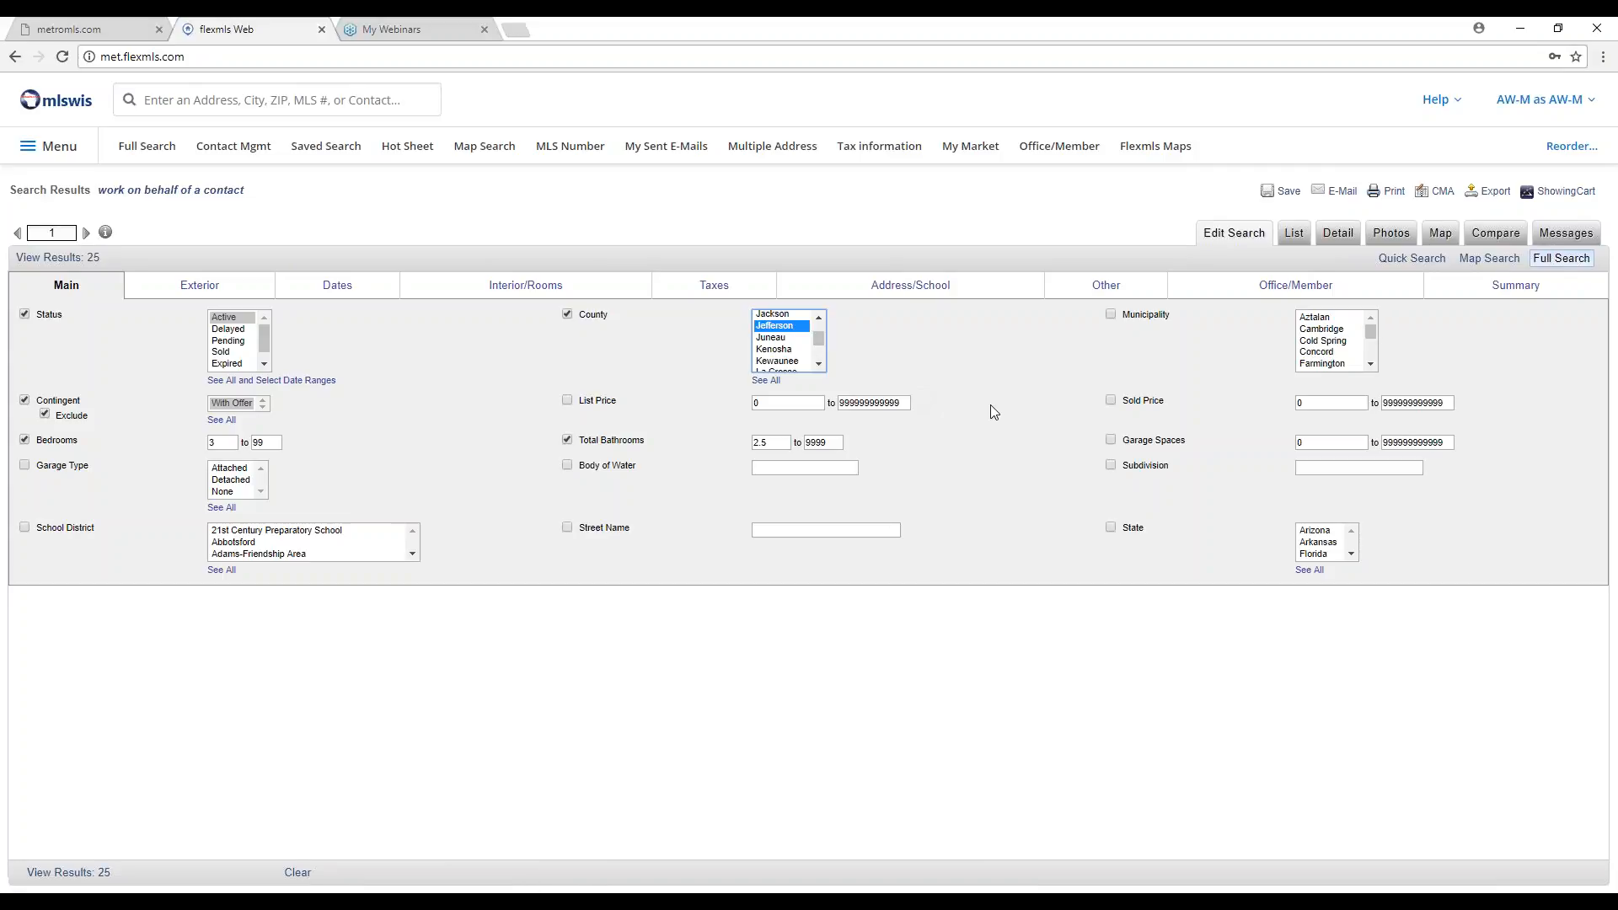
{"action": "left_click", "coordinate": [224, 293]}
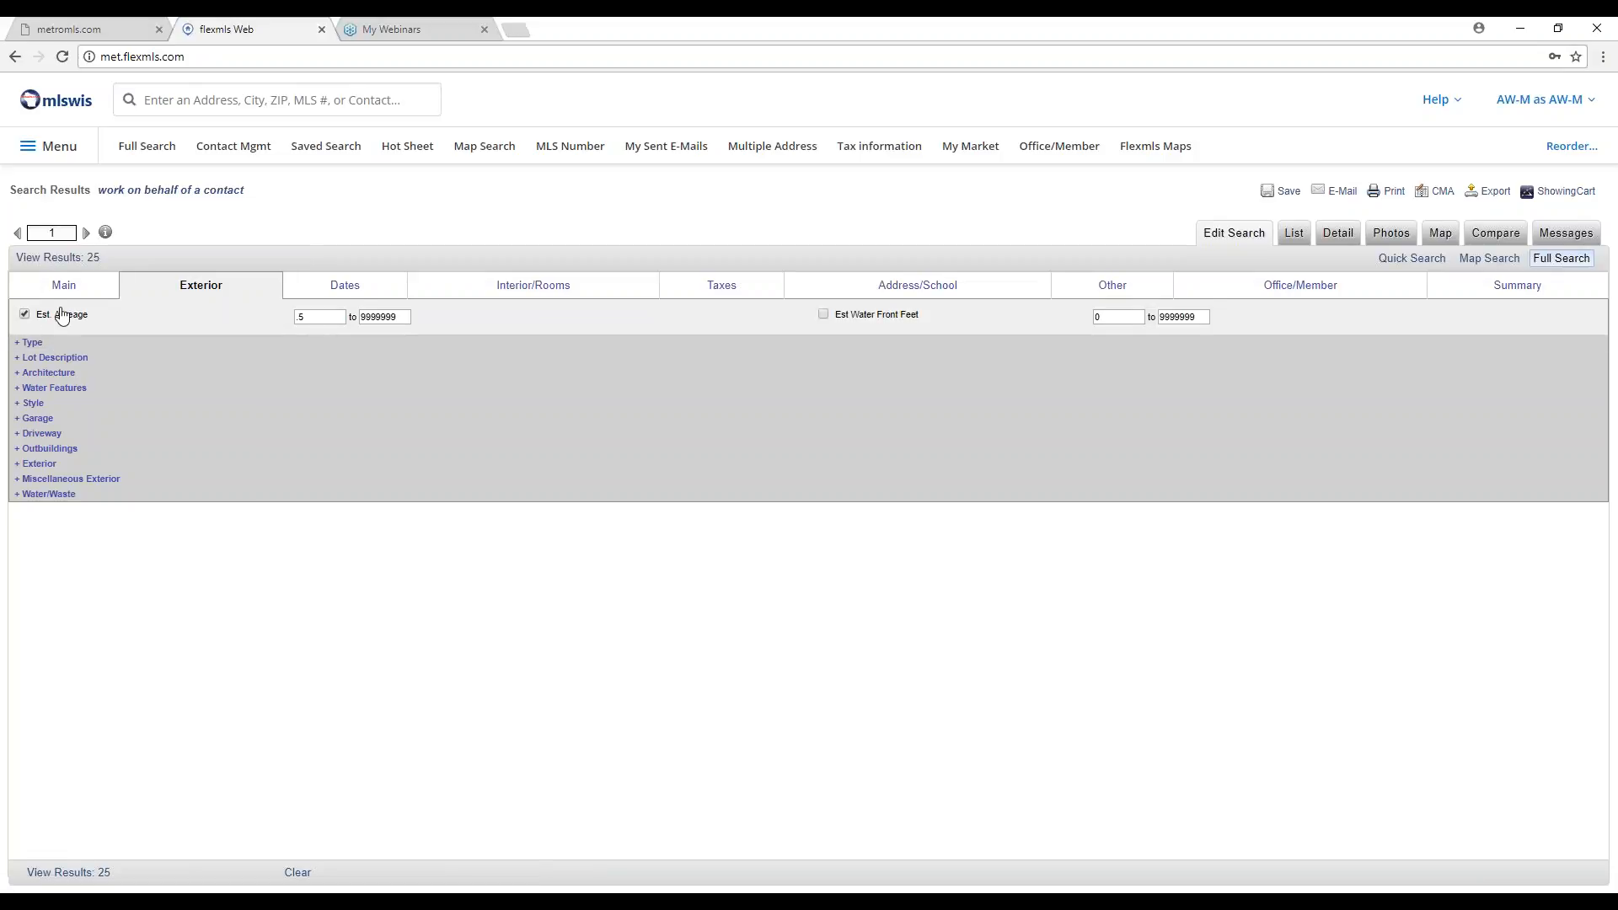
Drop the Est. Acreage and Water Access/Rights criteria and list 137 results in Address & MLS Number view.
{"action": "left_click", "coordinate": [24, 316]}
{"action": "left_click", "coordinate": [32, 343]}
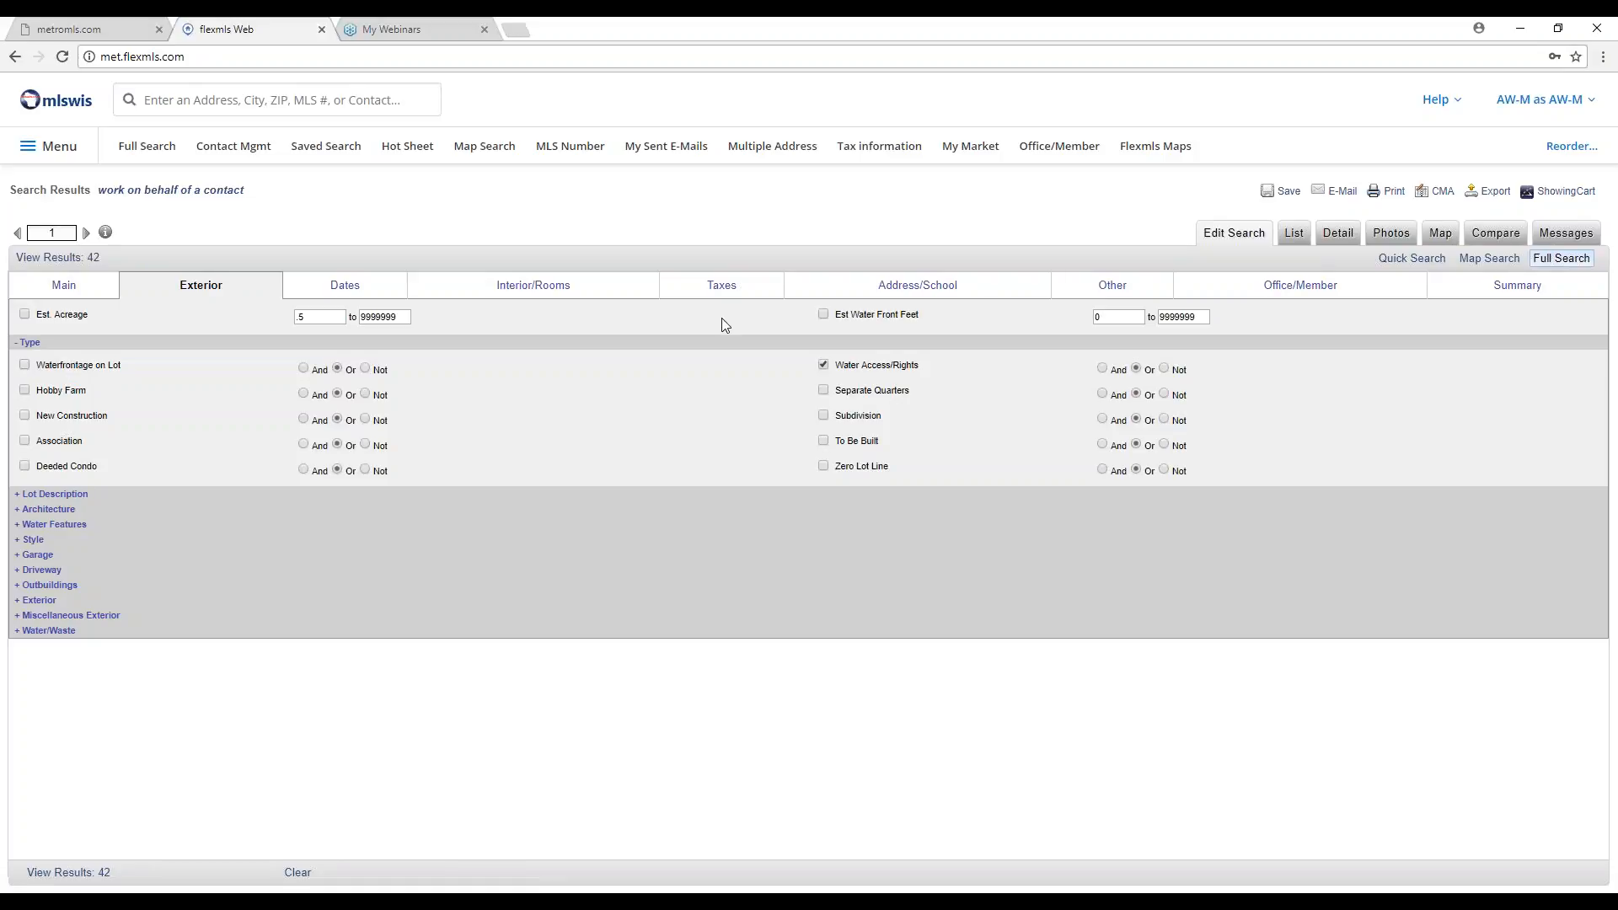
{"action": "left_click", "coordinate": [823, 365]}
{"action": "left_click", "coordinate": [824, 366]}
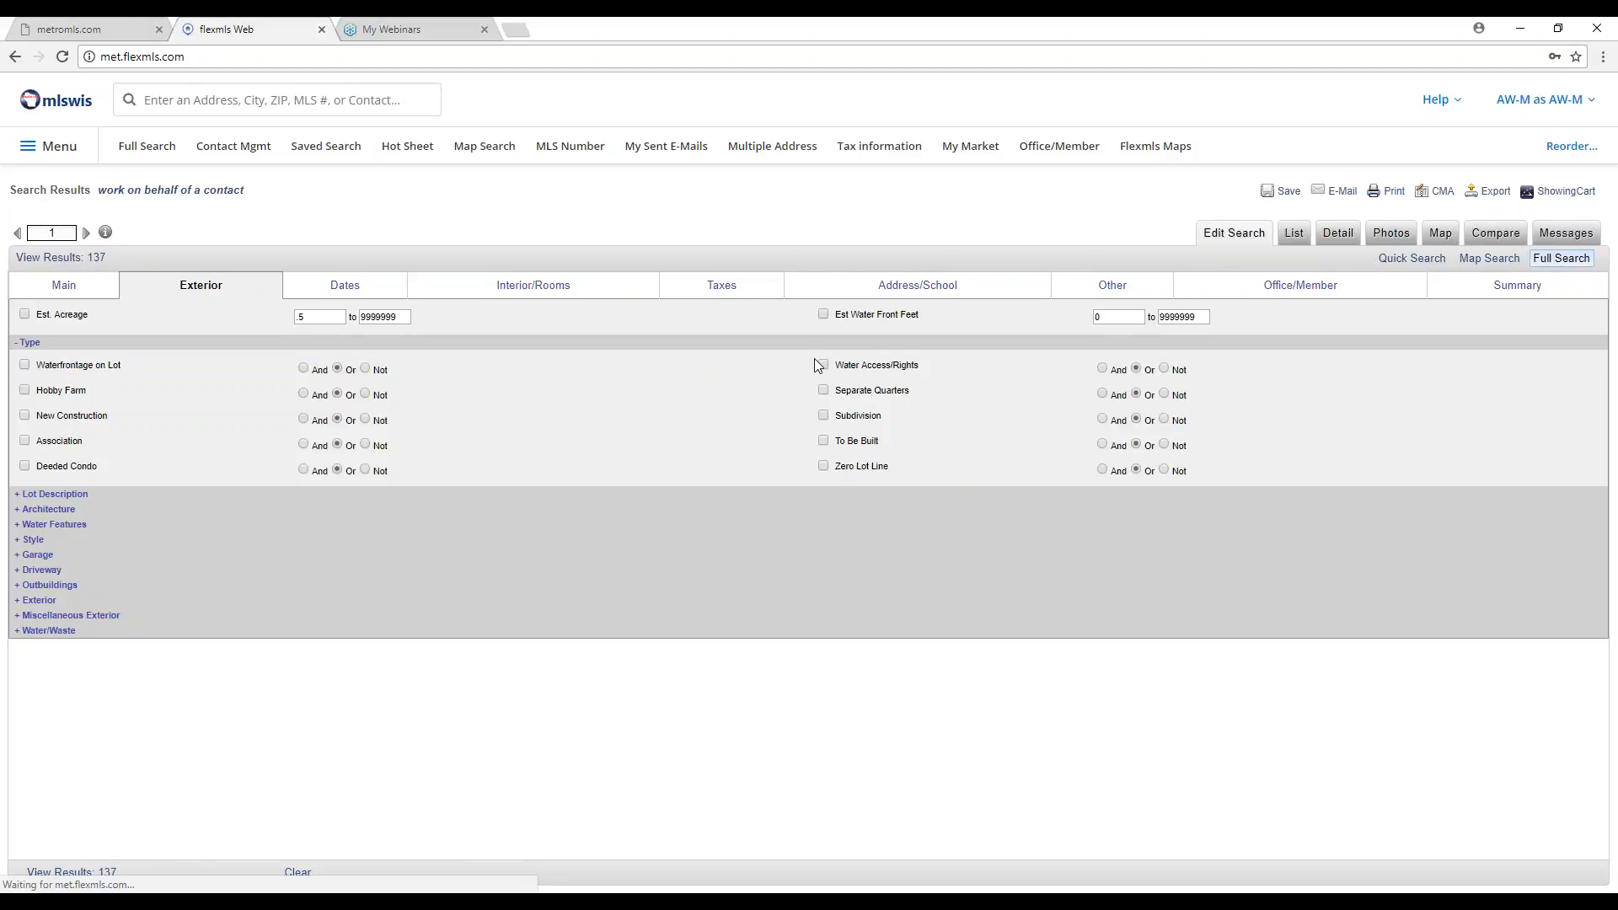
{"action": "left_click", "coordinate": [88, 258]}
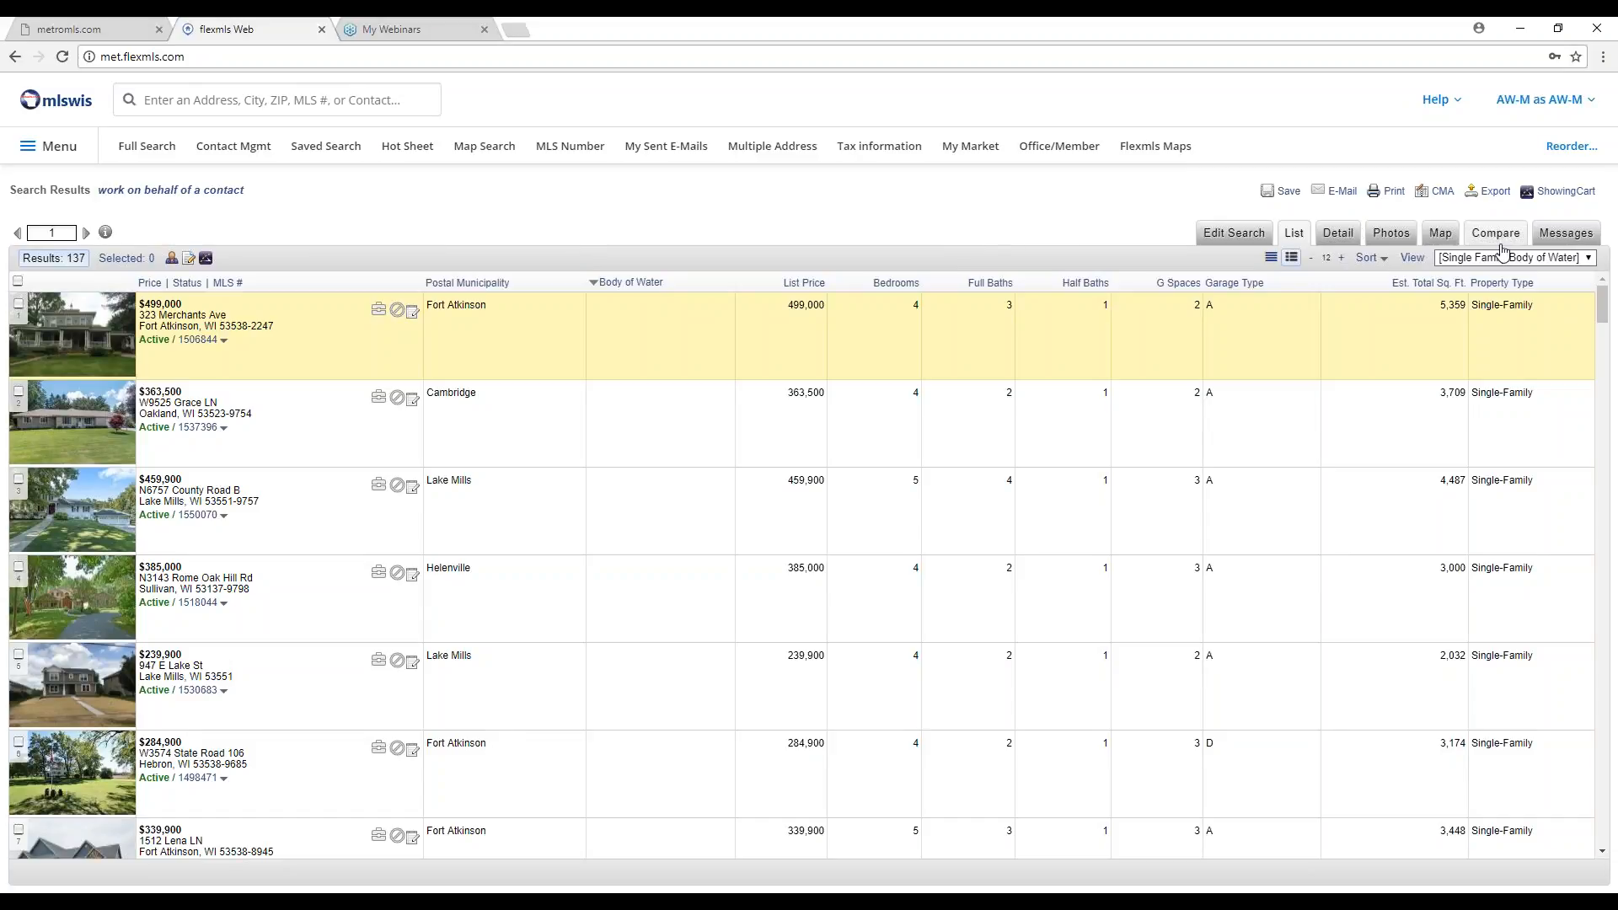
{"action": "left_click", "coordinate": [1584, 259]}
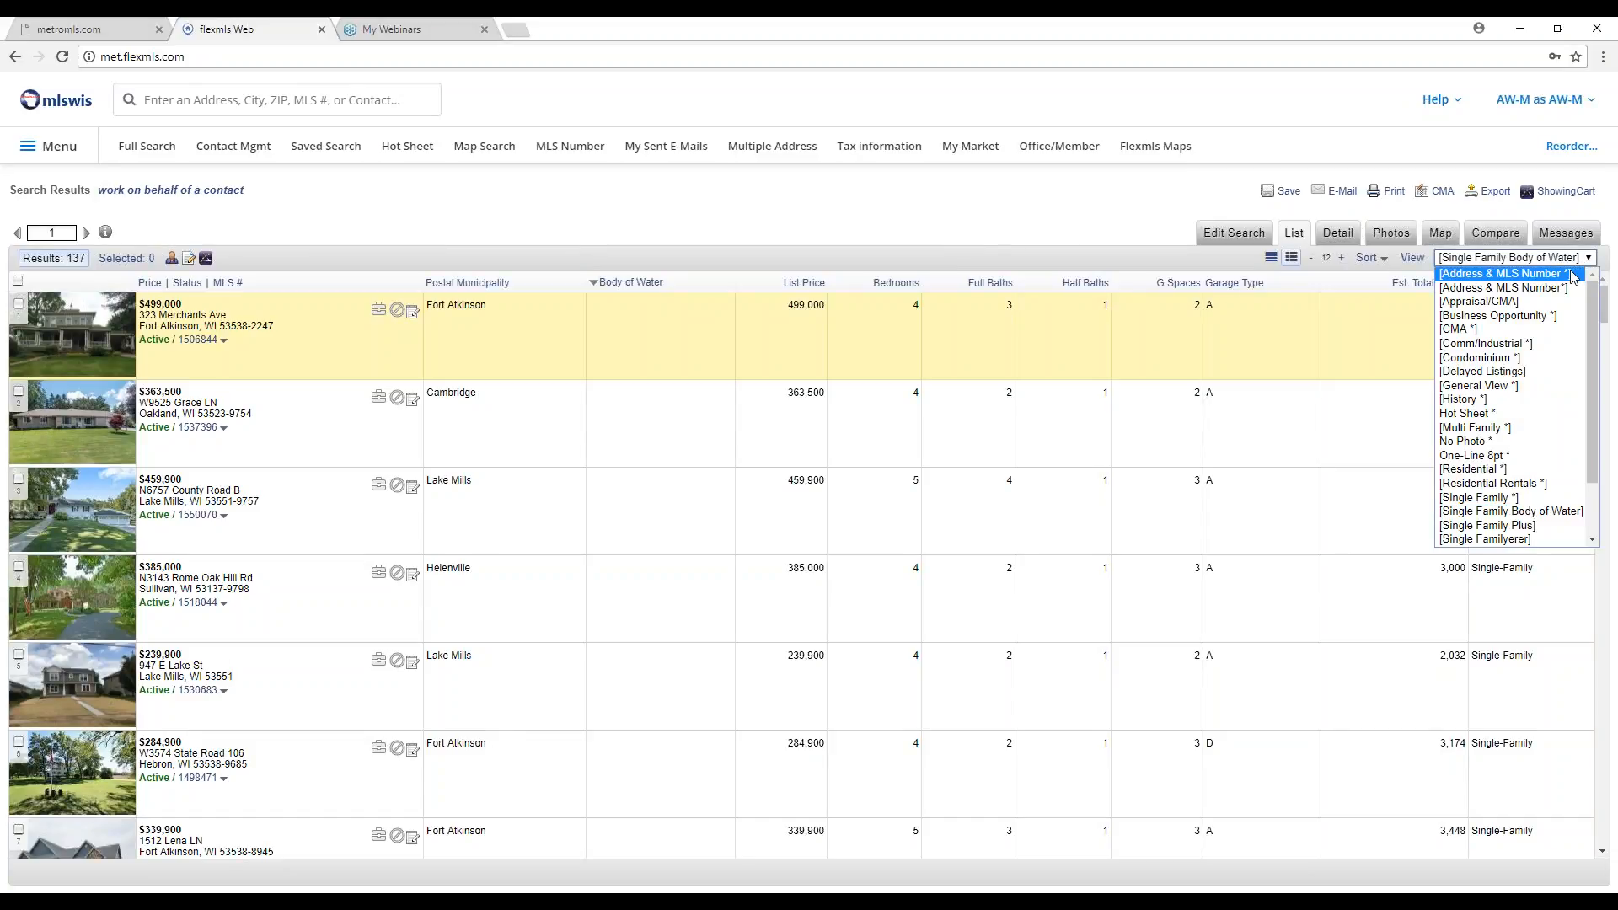
{"action": "left_click", "coordinate": [1573, 275]}
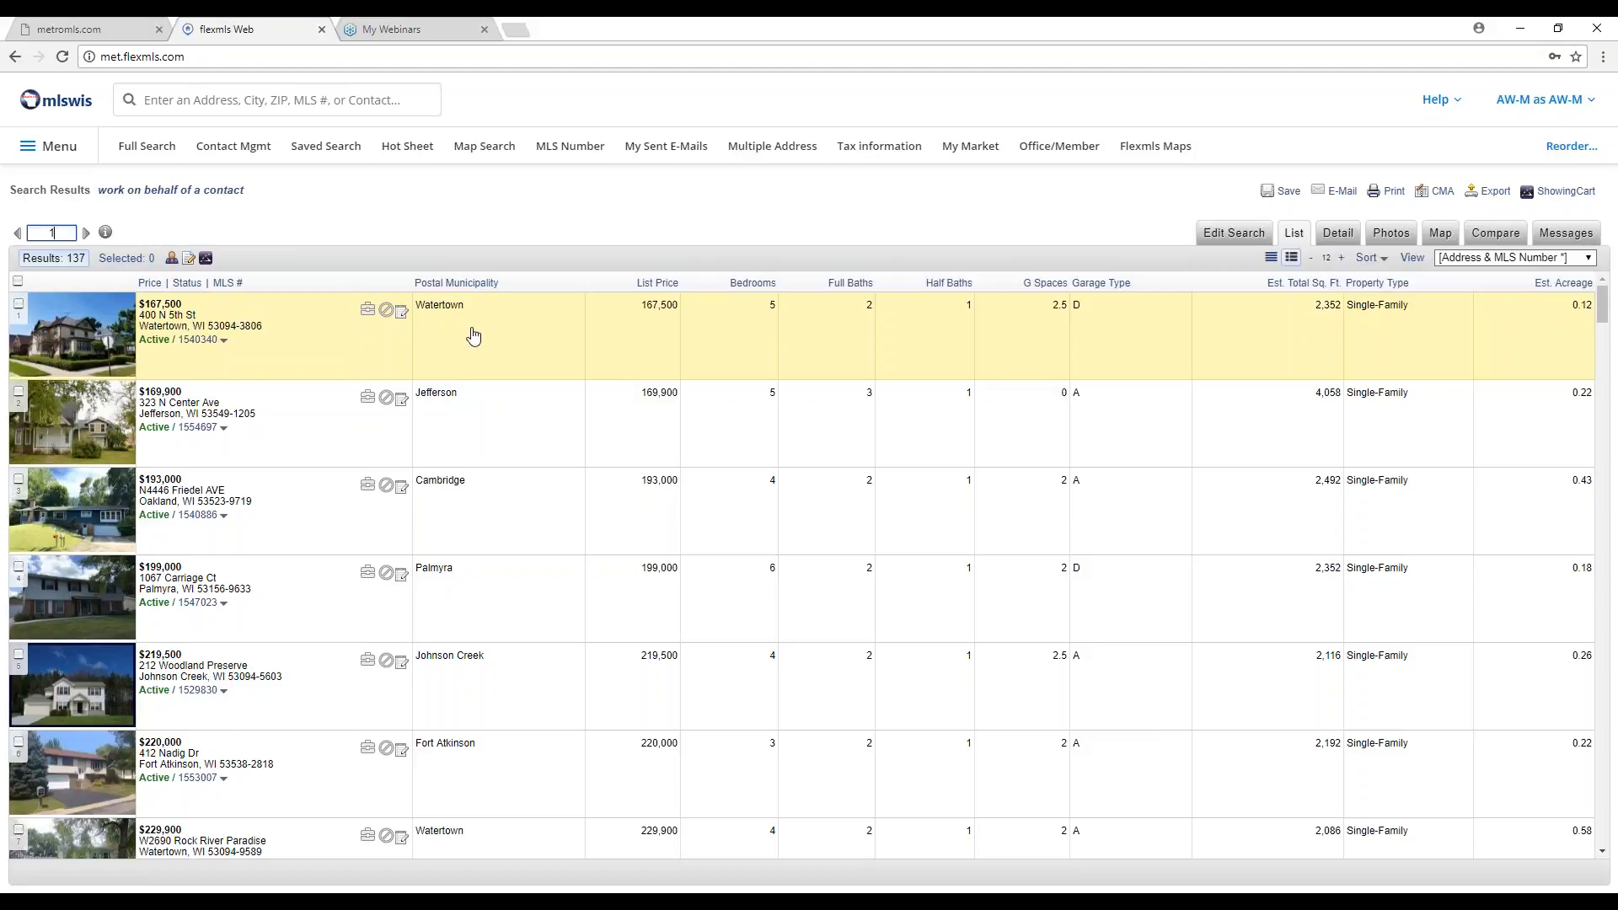
{"action": "scroll", "coordinate": [473, 336], "scroll_direction": "down", "scroll_amount": 8}
{"action": "scroll", "coordinate": [473, 336], "scroll_direction": "down", "scroll_amount": 19}
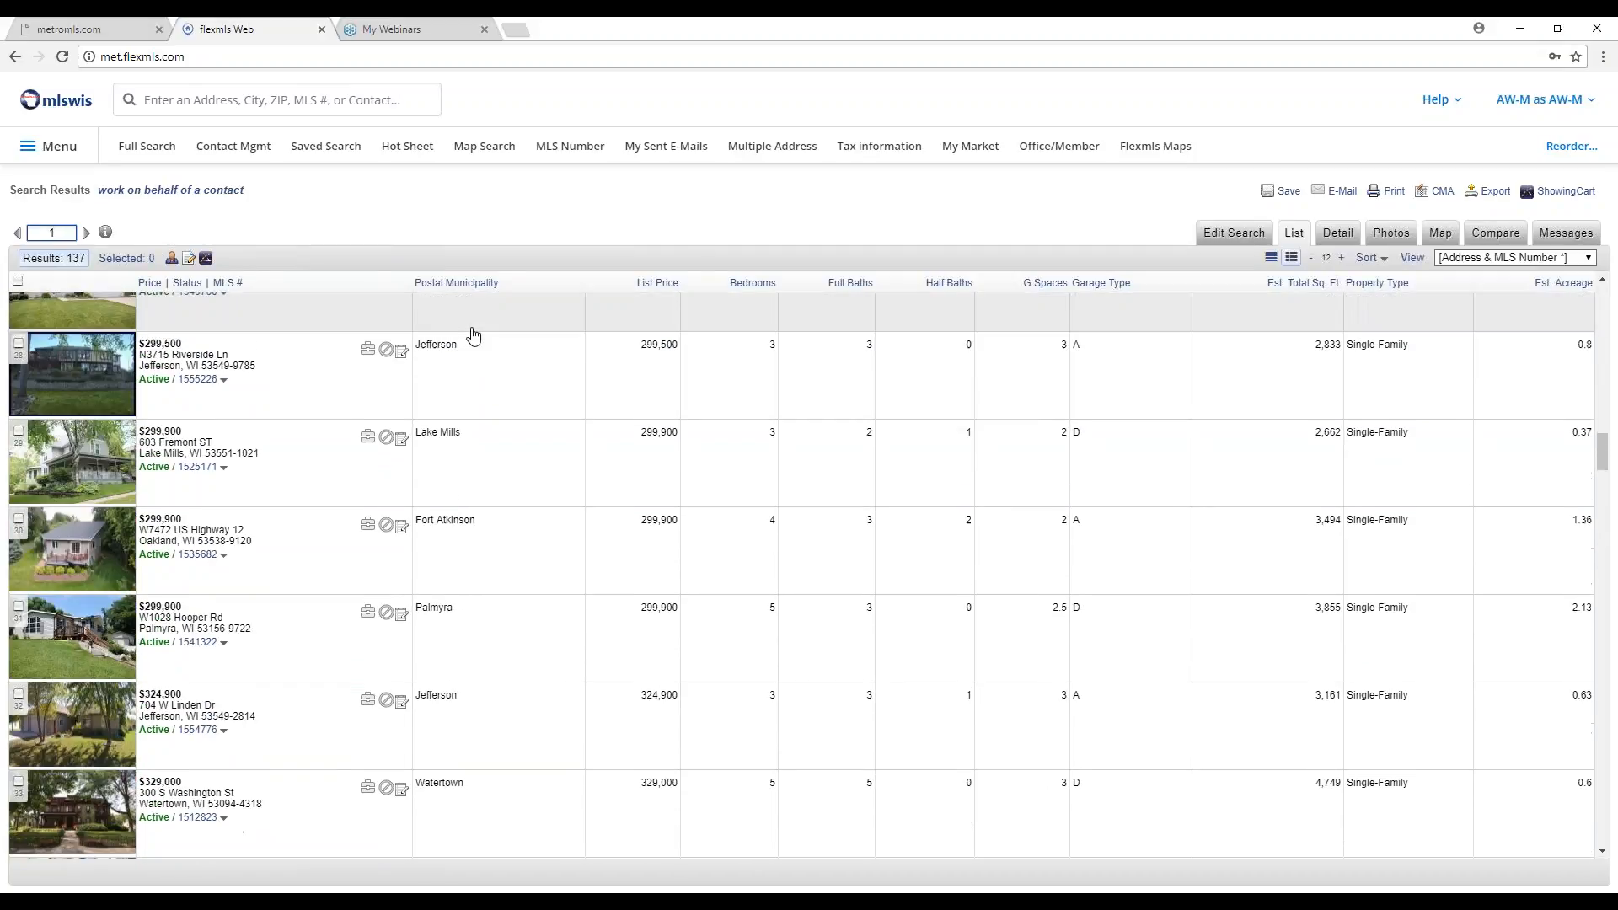
{"action": "scroll", "coordinate": [473, 336], "scroll_direction": "down", "scroll_amount": 15}
{"action": "scroll", "coordinate": [473, 337], "scroll_direction": "down", "scroll_amount": 19}
{"action": "scroll", "coordinate": [473, 336], "scroll_direction": "down", "scroll_amount": 20}
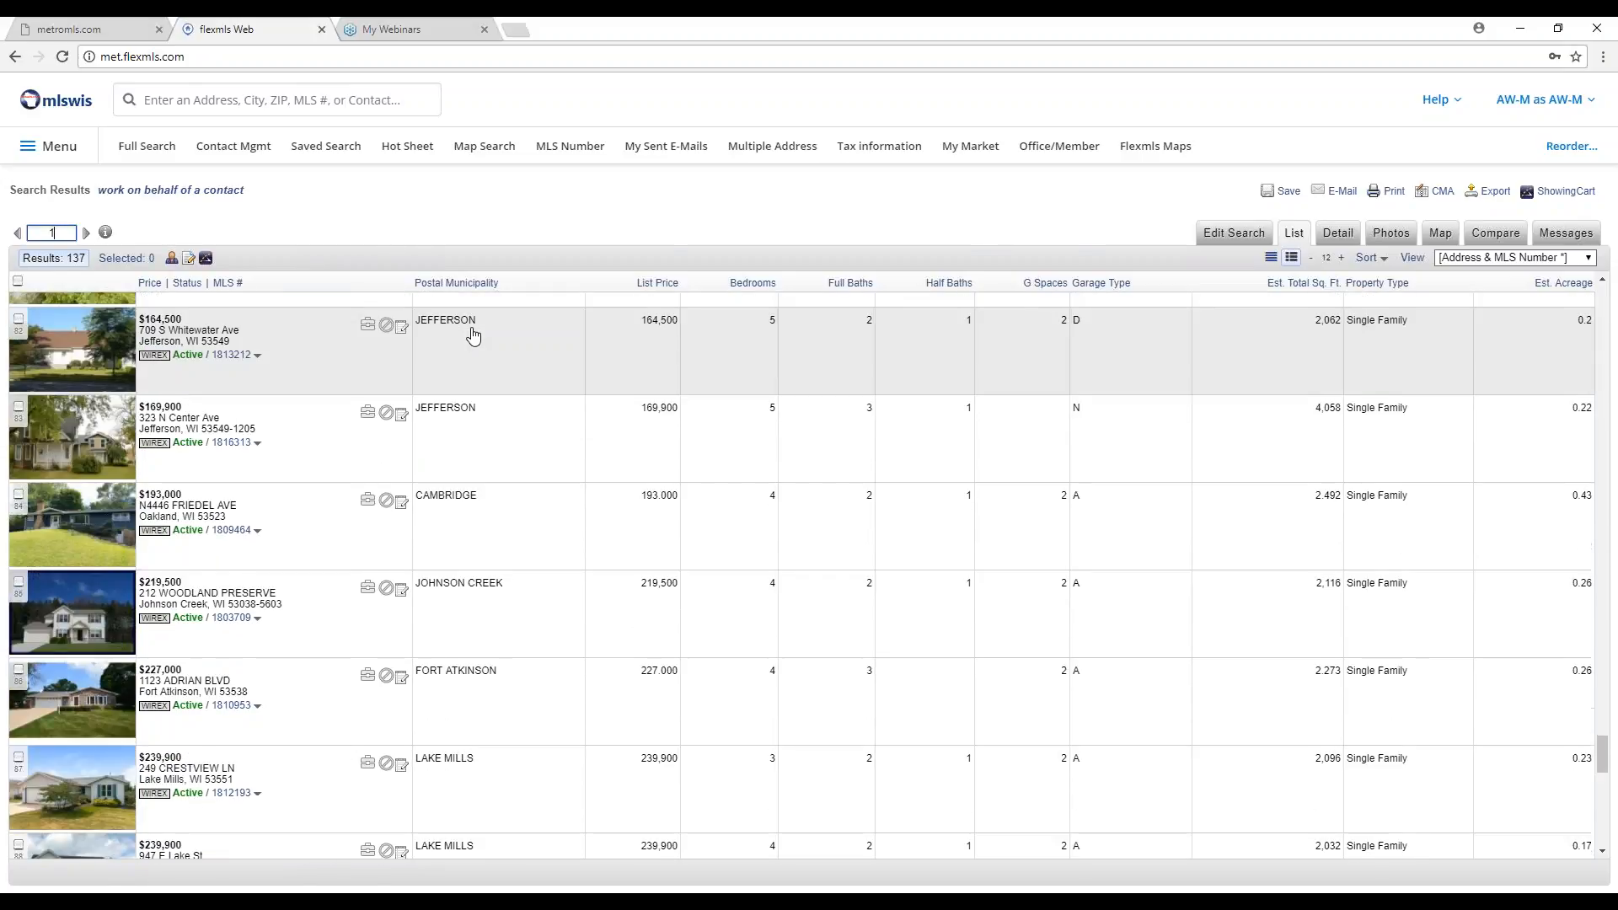
{"action": "scroll", "coordinate": [473, 336], "scroll_direction": "down", "scroll_amount": 4}
{"action": "scroll", "coordinate": [472, 337], "scroll_direction": "up", "scroll_amount": 10}
{"action": "scroll", "coordinate": [470, 336], "scroll_direction": "down", "scroll_amount": 3}
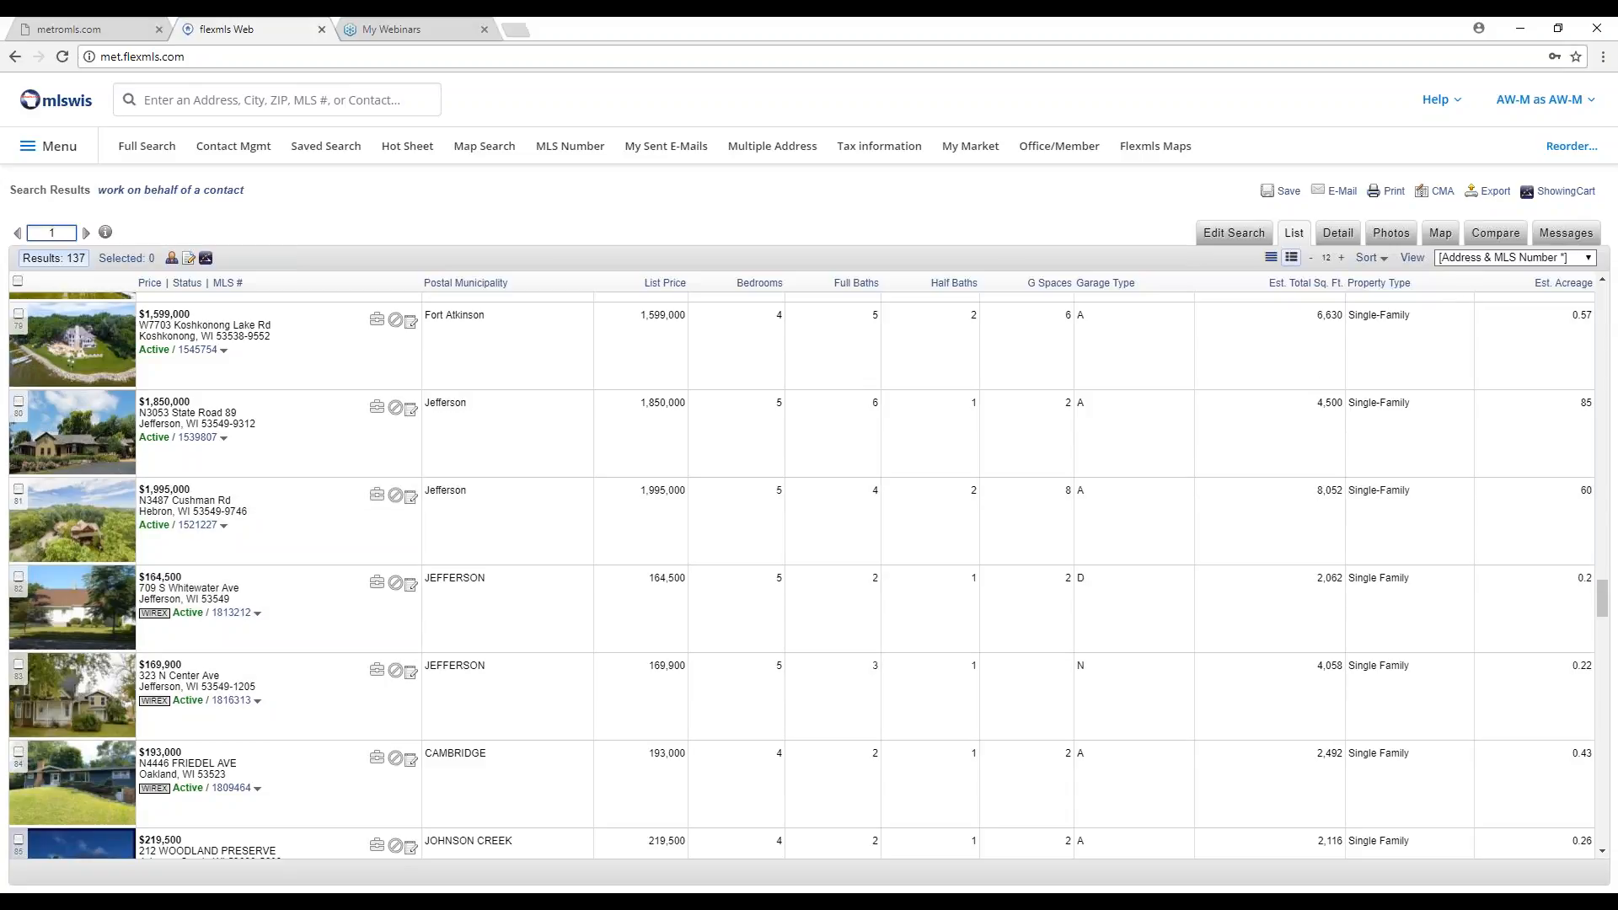
{"action": "scroll", "coordinate": [215, 715], "scroll_direction": "down", "scroll_amount": 1}
{"action": "scroll", "coordinate": [215, 716], "scroll_direction": "down", "scroll_amount": 4}
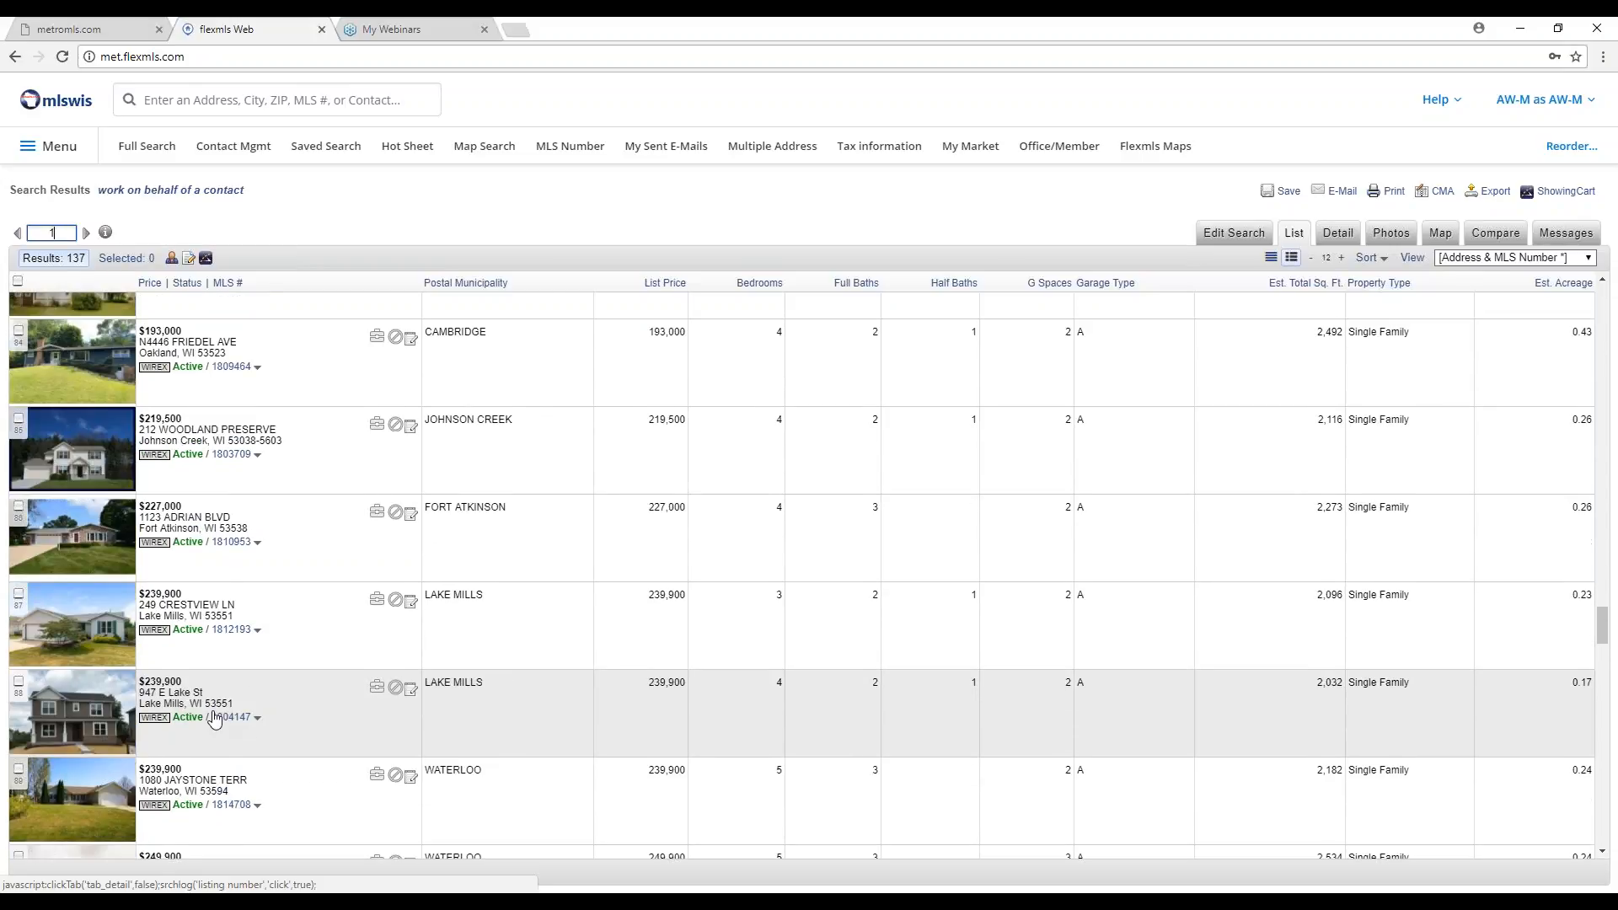
{"action": "scroll", "coordinate": [215, 716], "scroll_direction": "up", "scroll_amount": 20}
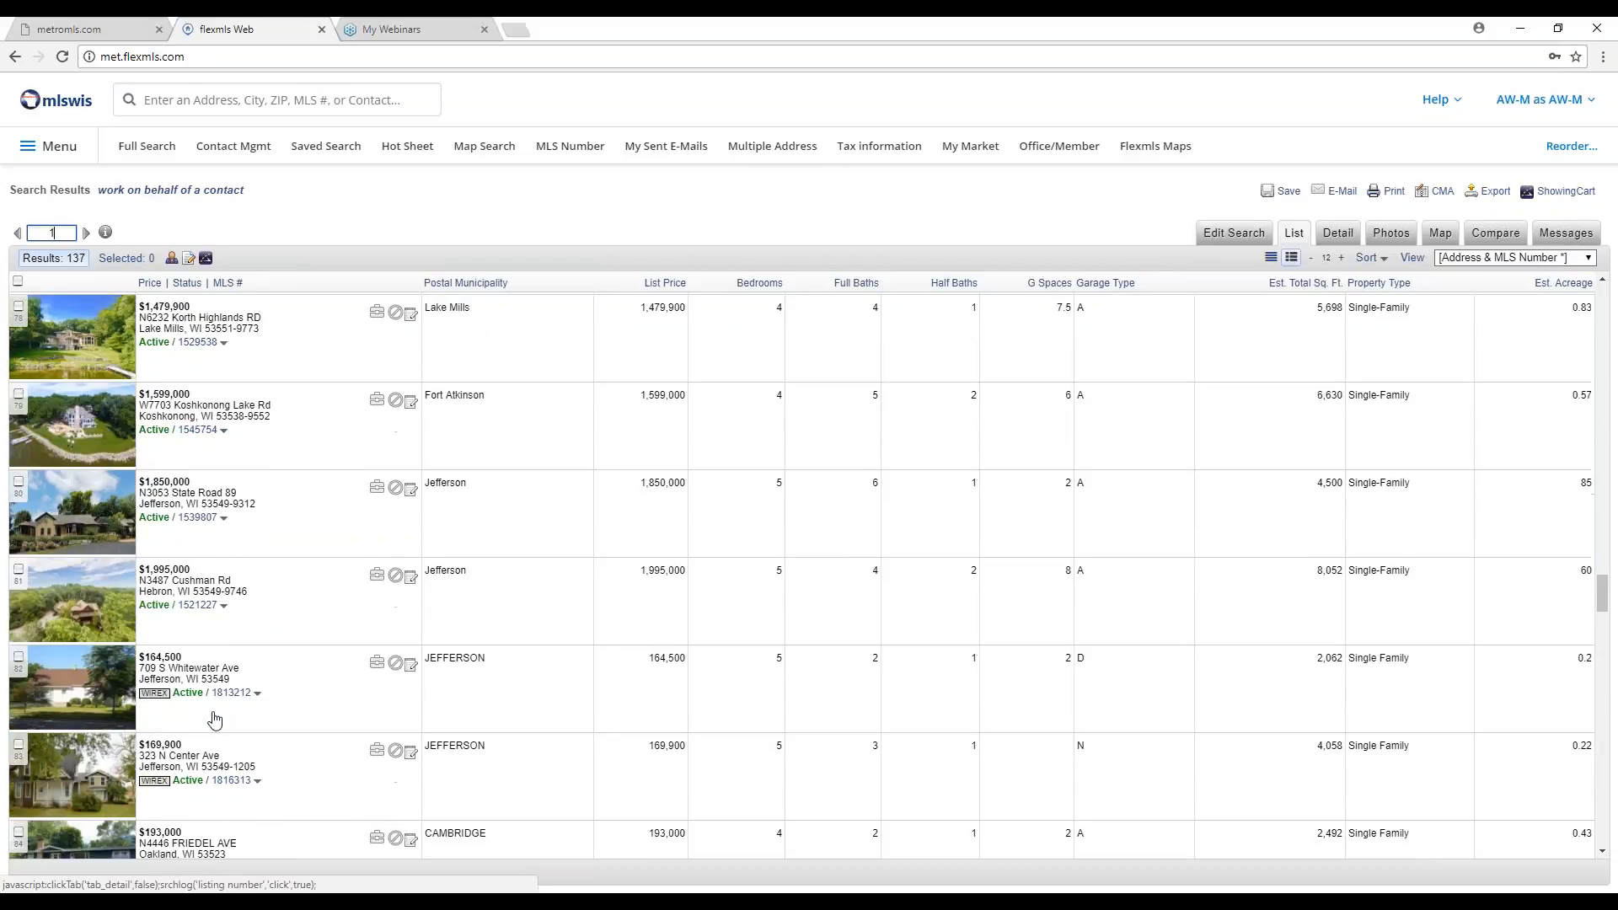
{"action": "scroll", "coordinate": [212, 715], "scroll_direction": "up", "scroll_amount": 20}
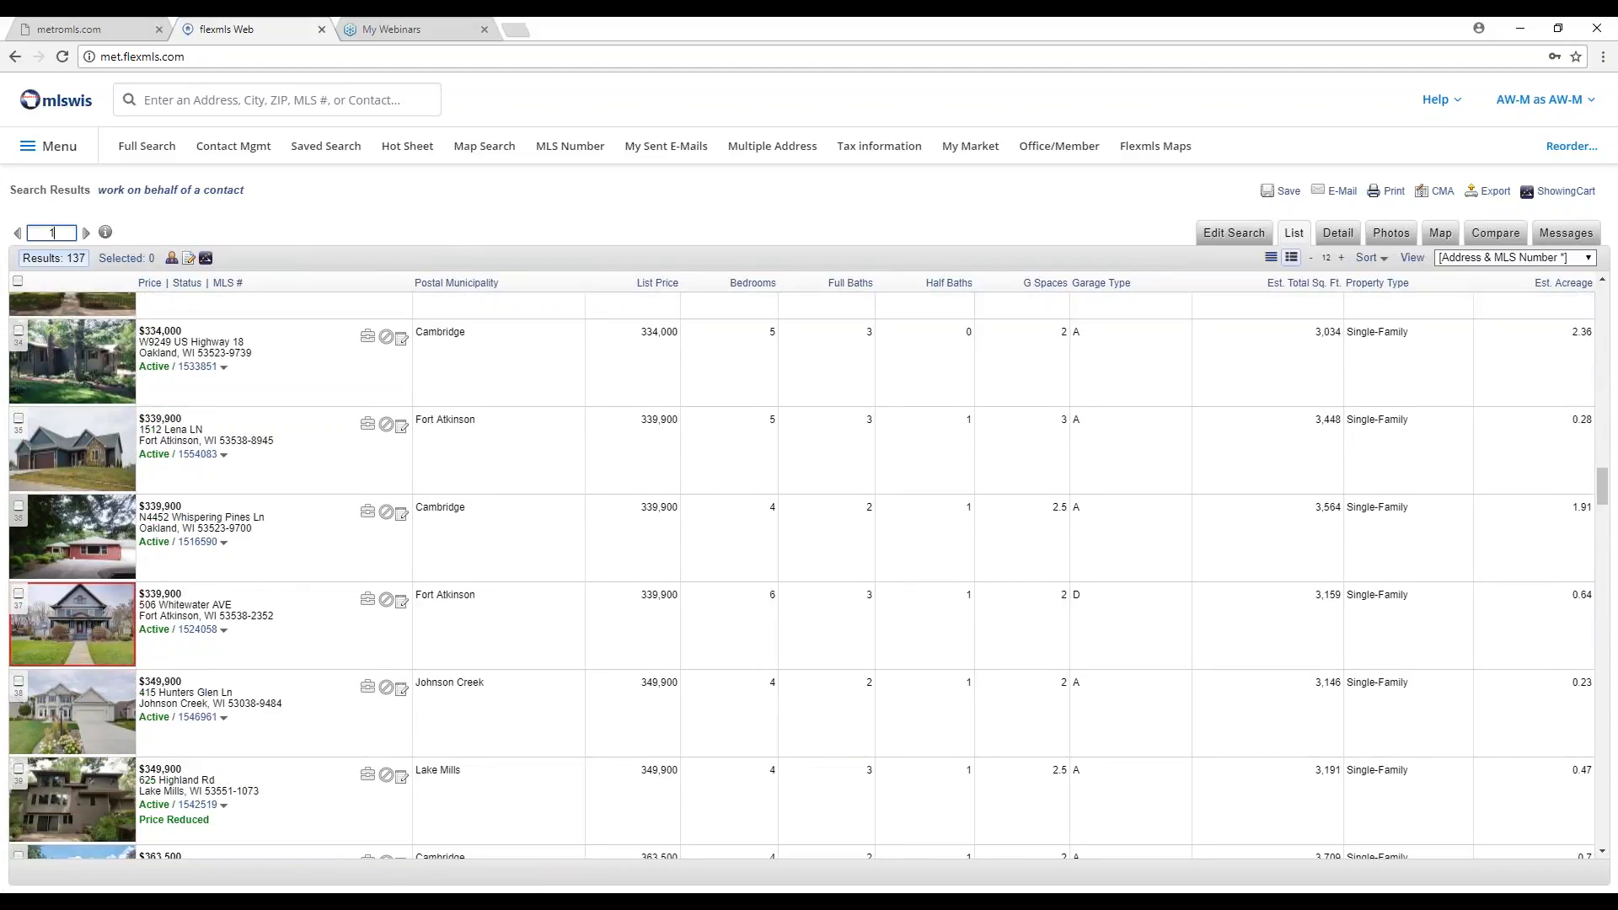
{"action": "left_click", "coordinate": [379, 100]}
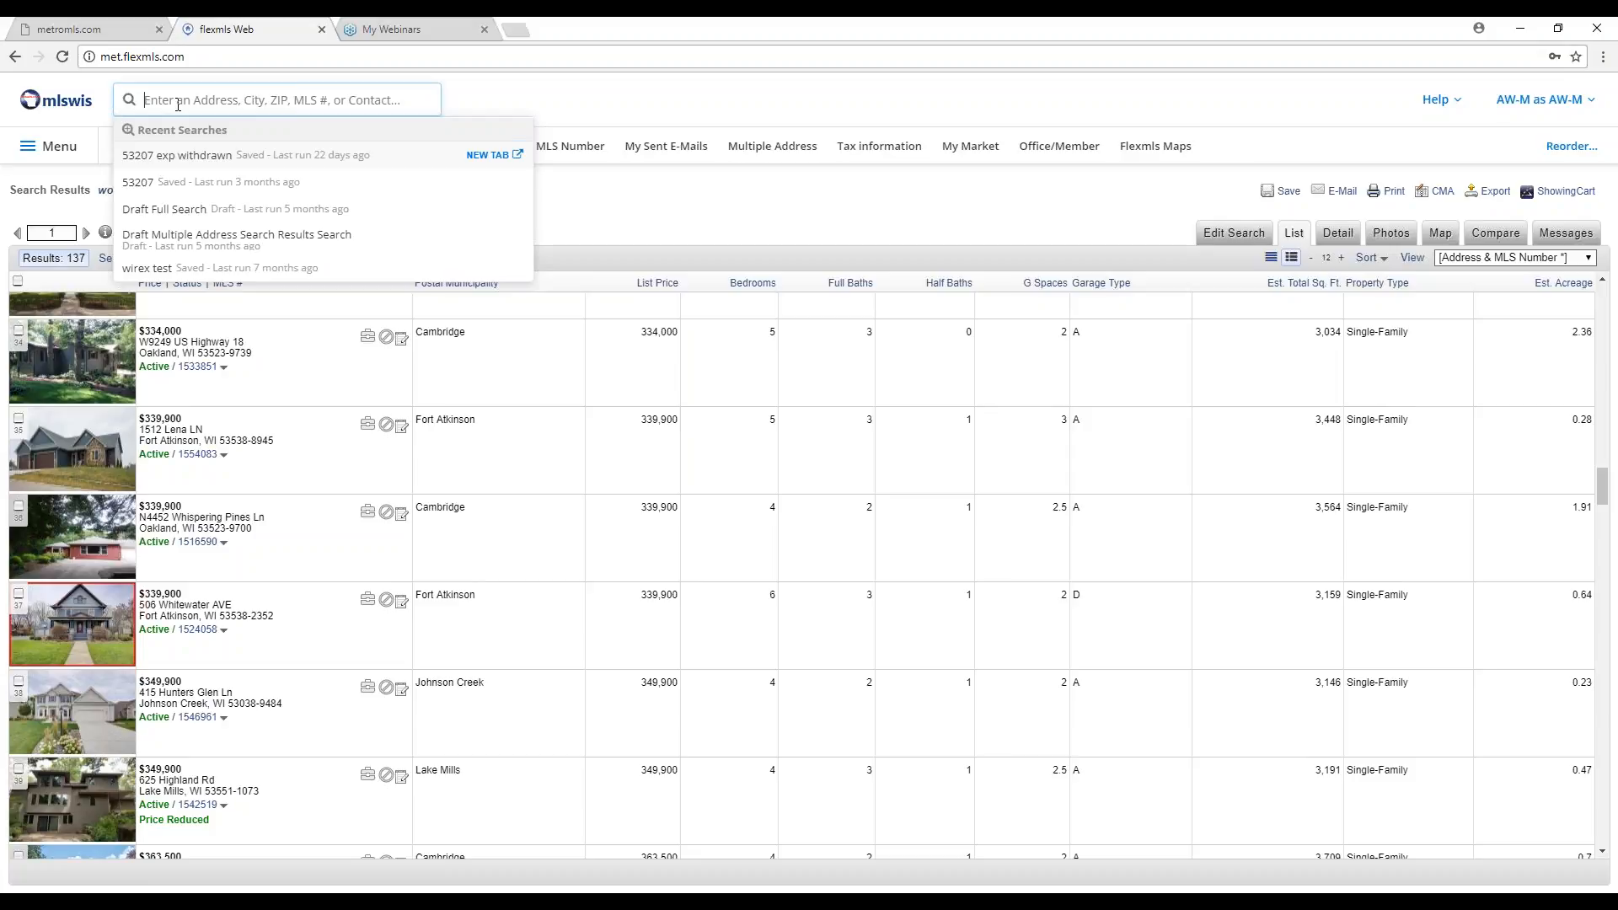
{"action": "type", "text": "1471213"}
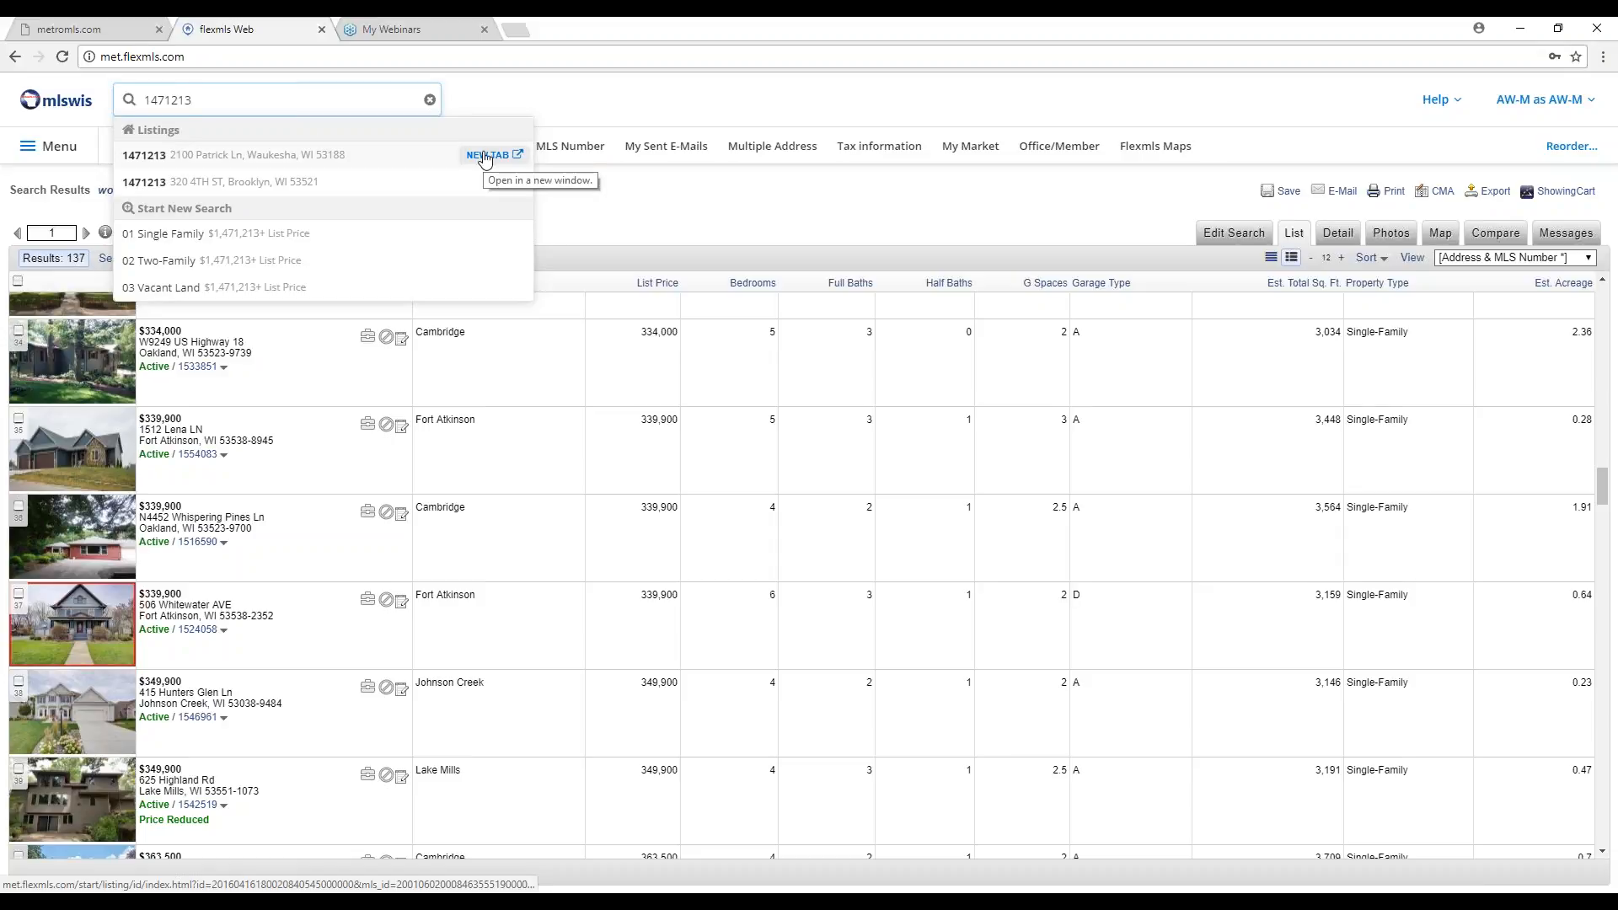
{"action": "left_click", "coordinate": [484, 157]}
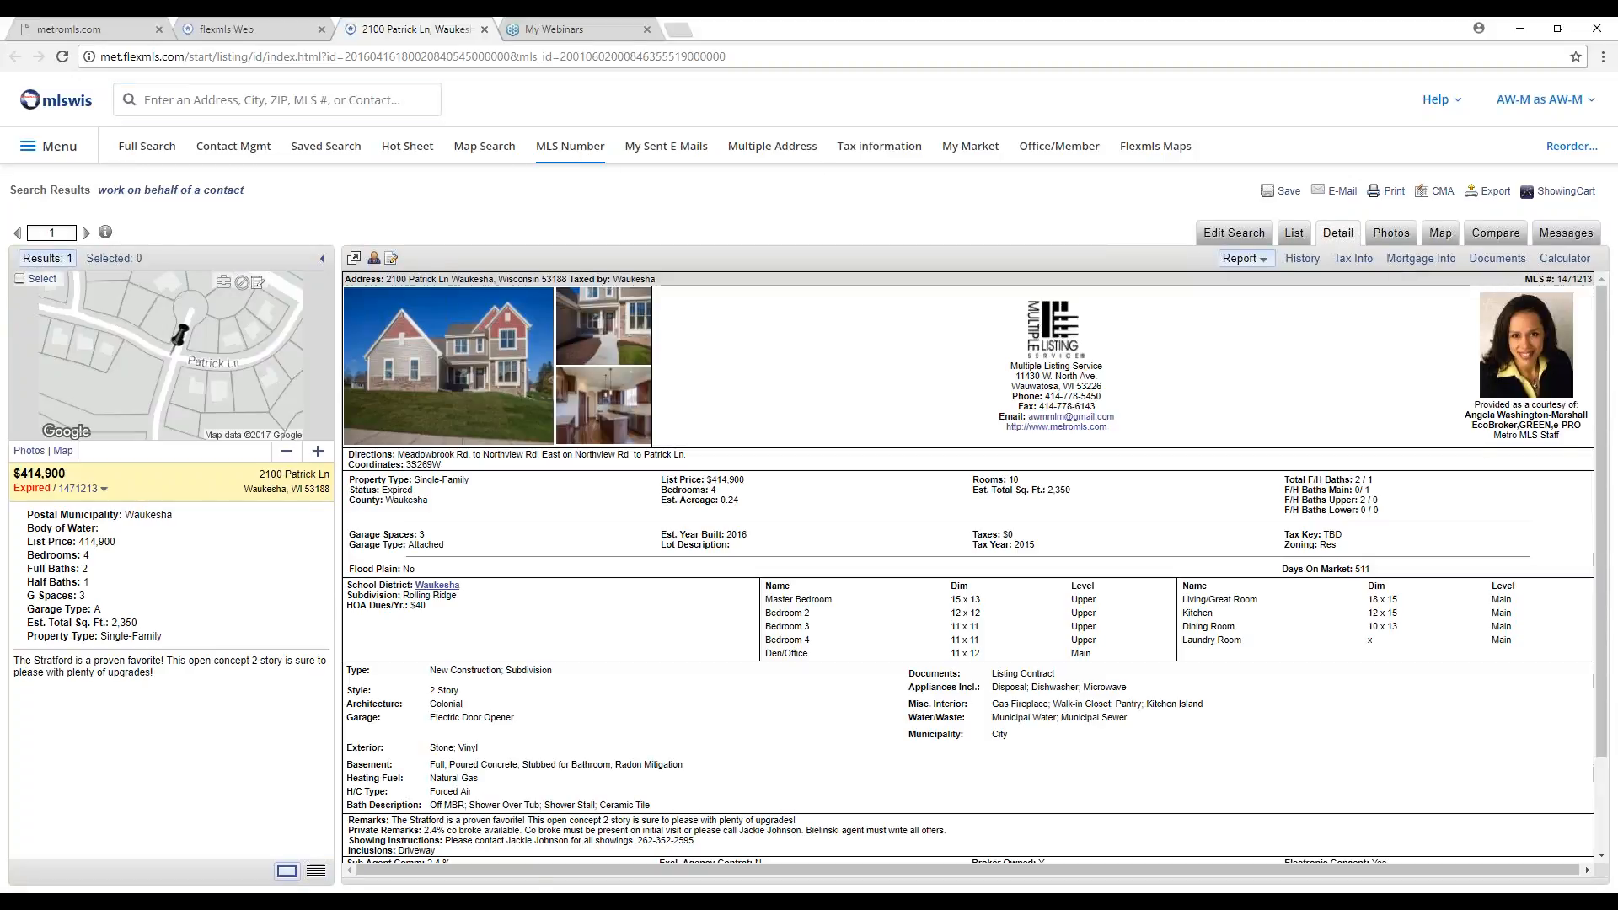
Enter MLS numbers 1471213, 1521417, 1523697 and 1551234 in the multiple-number search form.
{"action": "left_click", "coordinate": [569, 161]}
{"action": "type", "text": "147"}
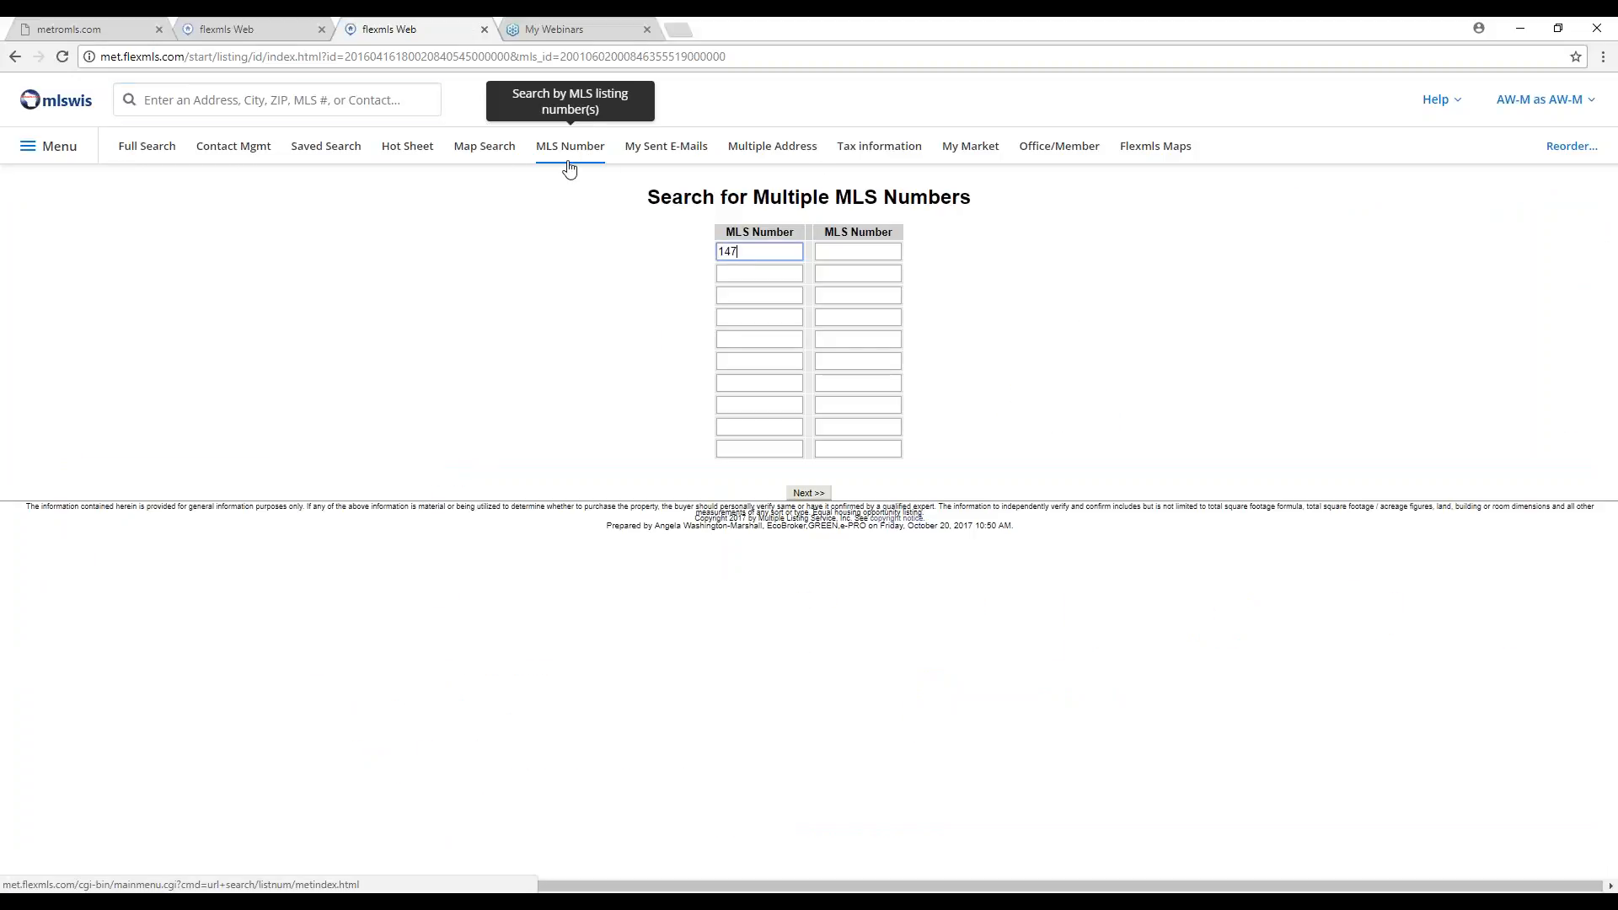
{"action": "type", "text": "1213"}
{"action": "key", "text": "Tab"}
{"action": "type", "text": "152"}
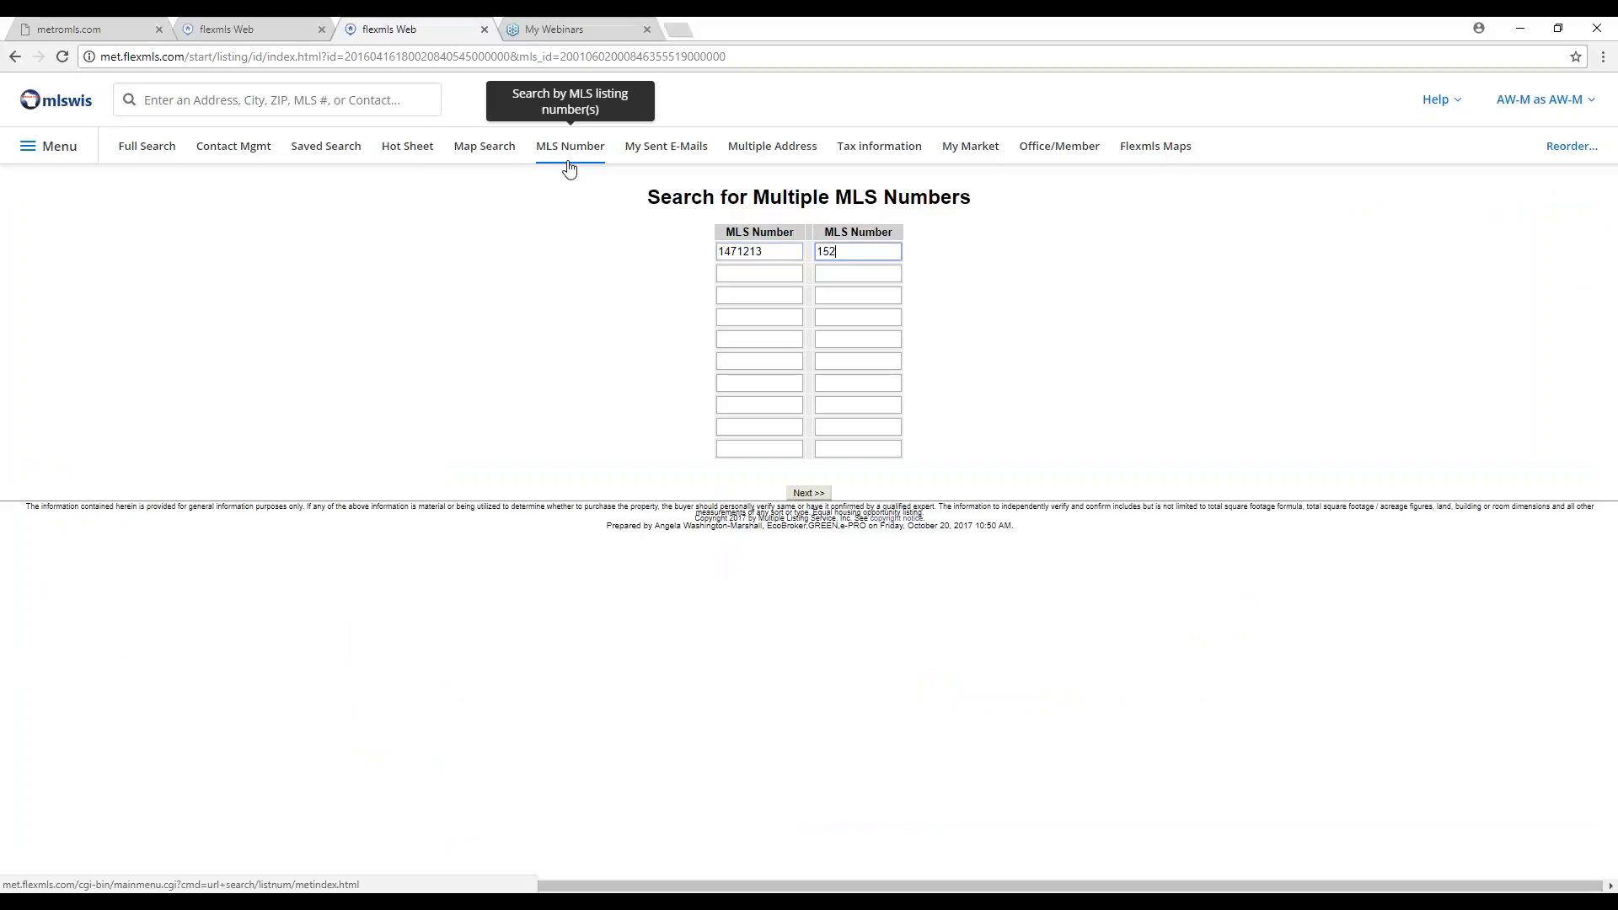
{"action": "type", "text": "1417"}
{"action": "key", "text": "Tab"}
{"action": "type", "text": "1523697"}
{"action": "key", "text": "Tab"}
{"action": "type", "text": "1551234"}
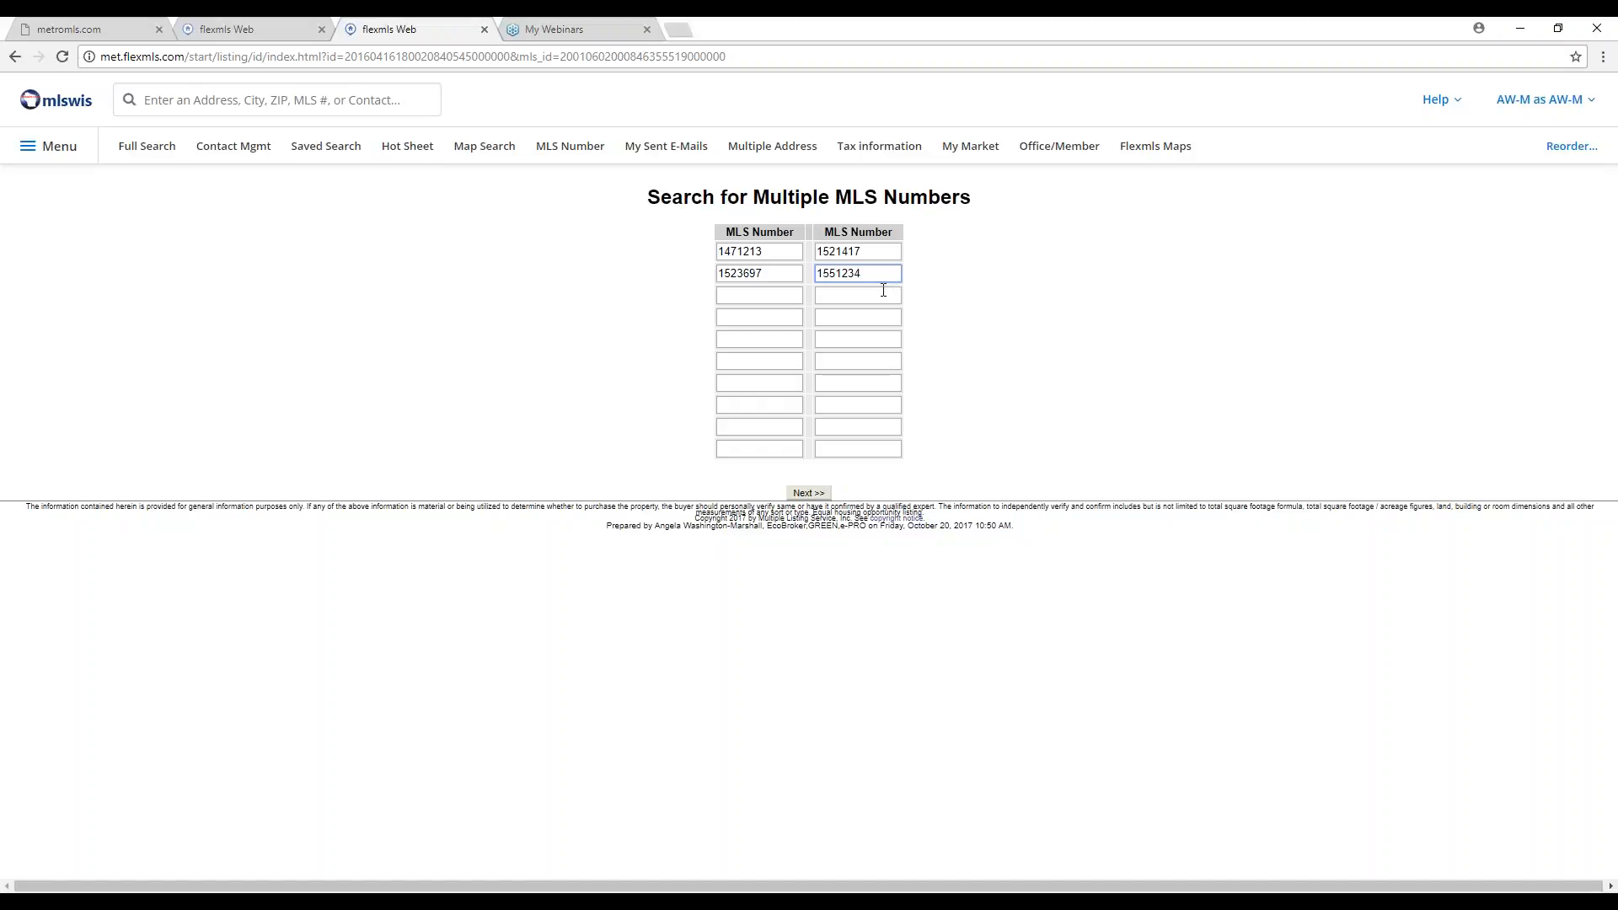
Run the MLS-number search and switch the eight results to the Address & MLS Number view.
{"action": "left_click", "coordinate": [807, 493]}
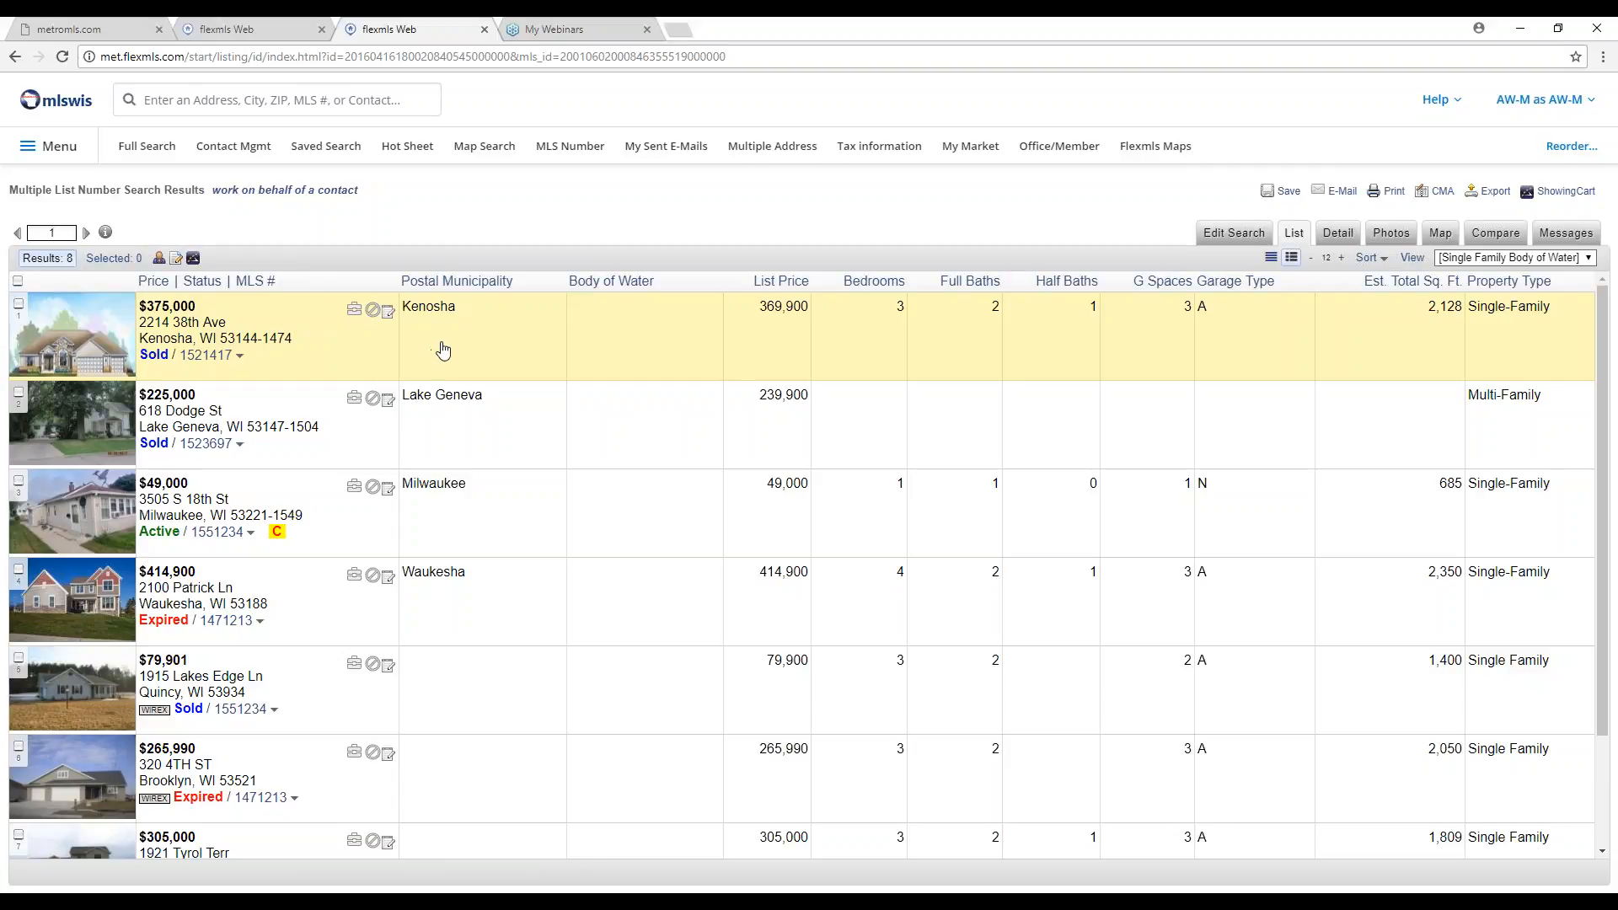
{"action": "scroll", "coordinate": [316, 455], "scroll_direction": "down", "scroll_amount": 2}
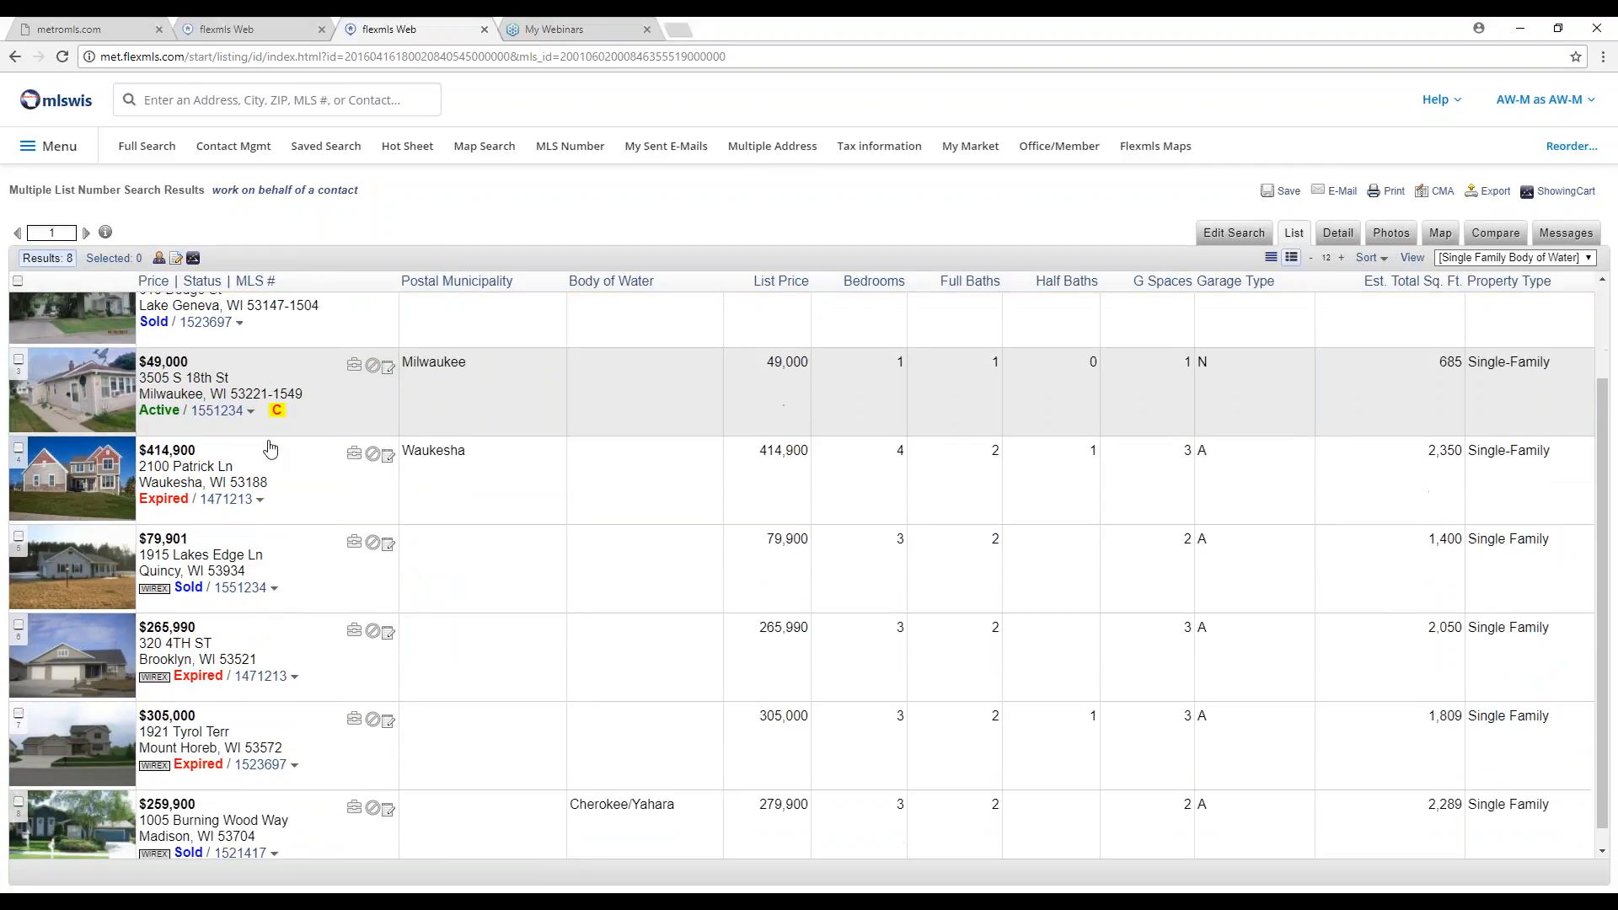
{"action": "scroll", "coordinate": [279, 615], "scroll_direction": "up", "scroll_amount": 1}
{"action": "scroll", "coordinate": [279, 615], "scroll_direction": "up", "scroll_amount": 1}
{"action": "scroll", "coordinate": [261, 603], "scroll_direction": "down", "scroll_amount": 2}
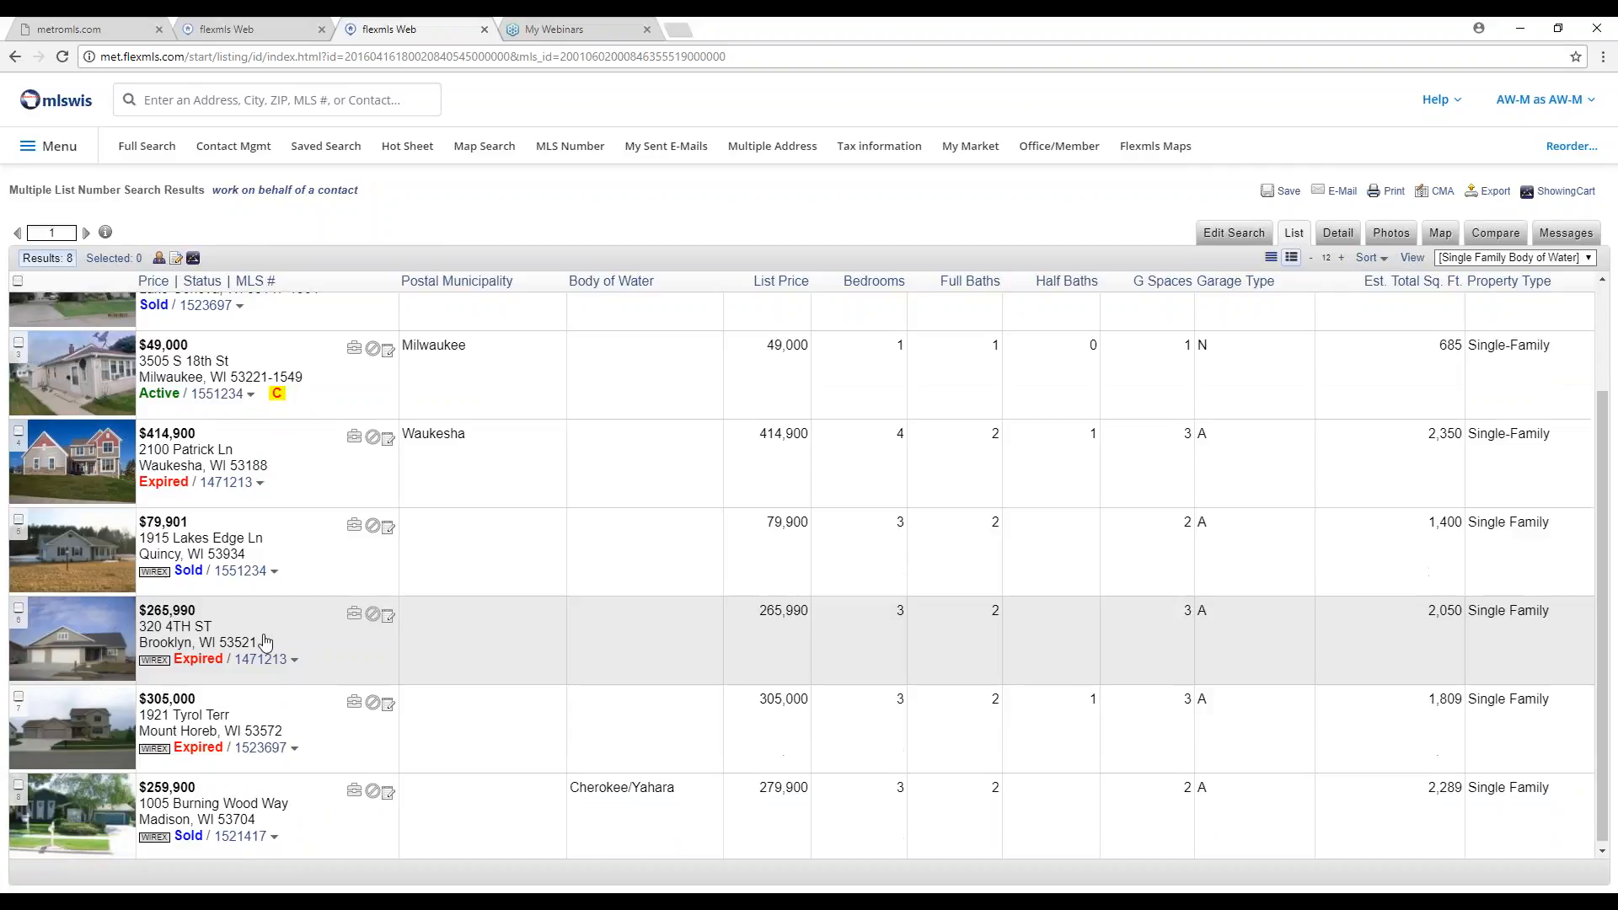
{"action": "scroll", "coordinate": [260, 622], "scroll_direction": "up", "scroll_amount": 2}
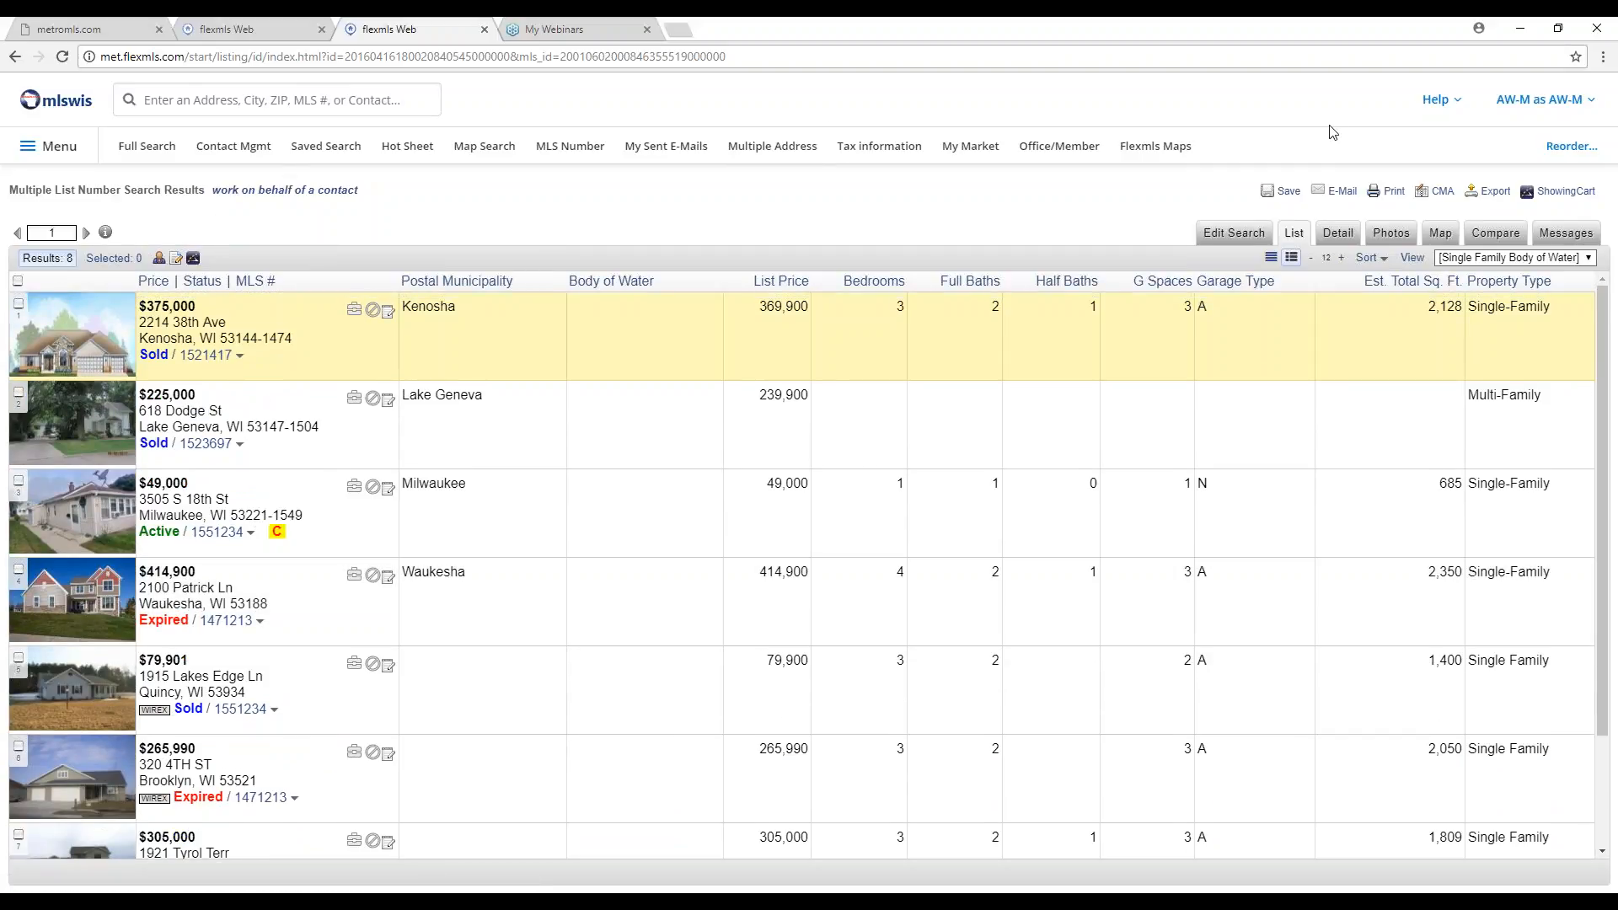
{"action": "left_click", "coordinate": [1497, 259]}
{"action": "left_click", "coordinate": [1498, 272]}
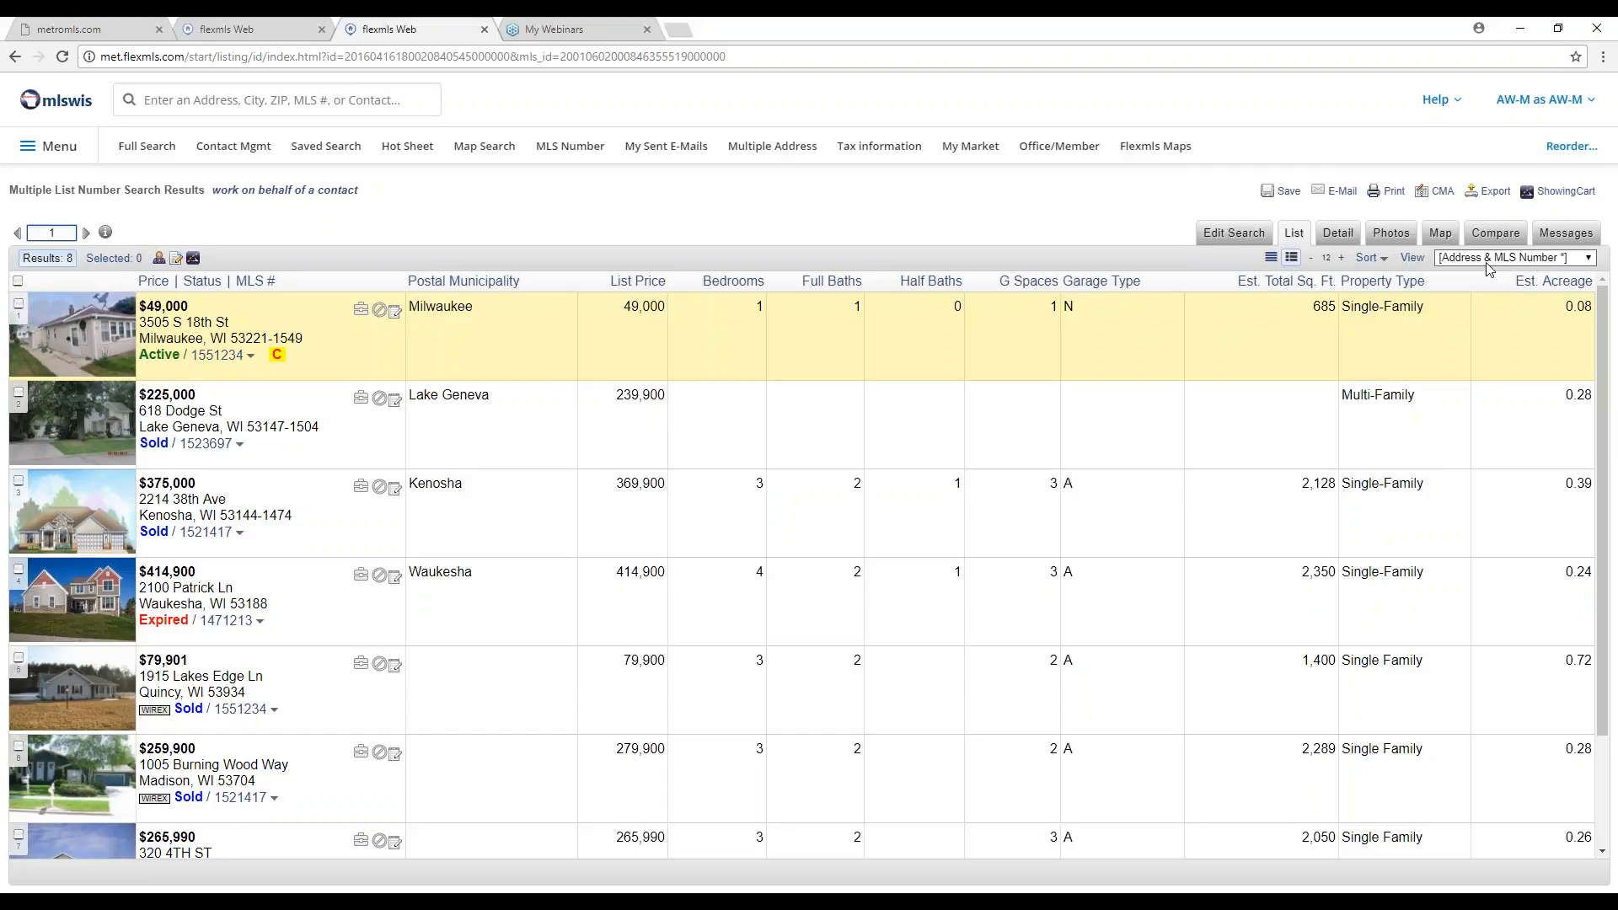
Close the third browser tab and open Edit Search on the 137-result Jefferson County search.
{"action": "left_click", "coordinate": [484, 29]}
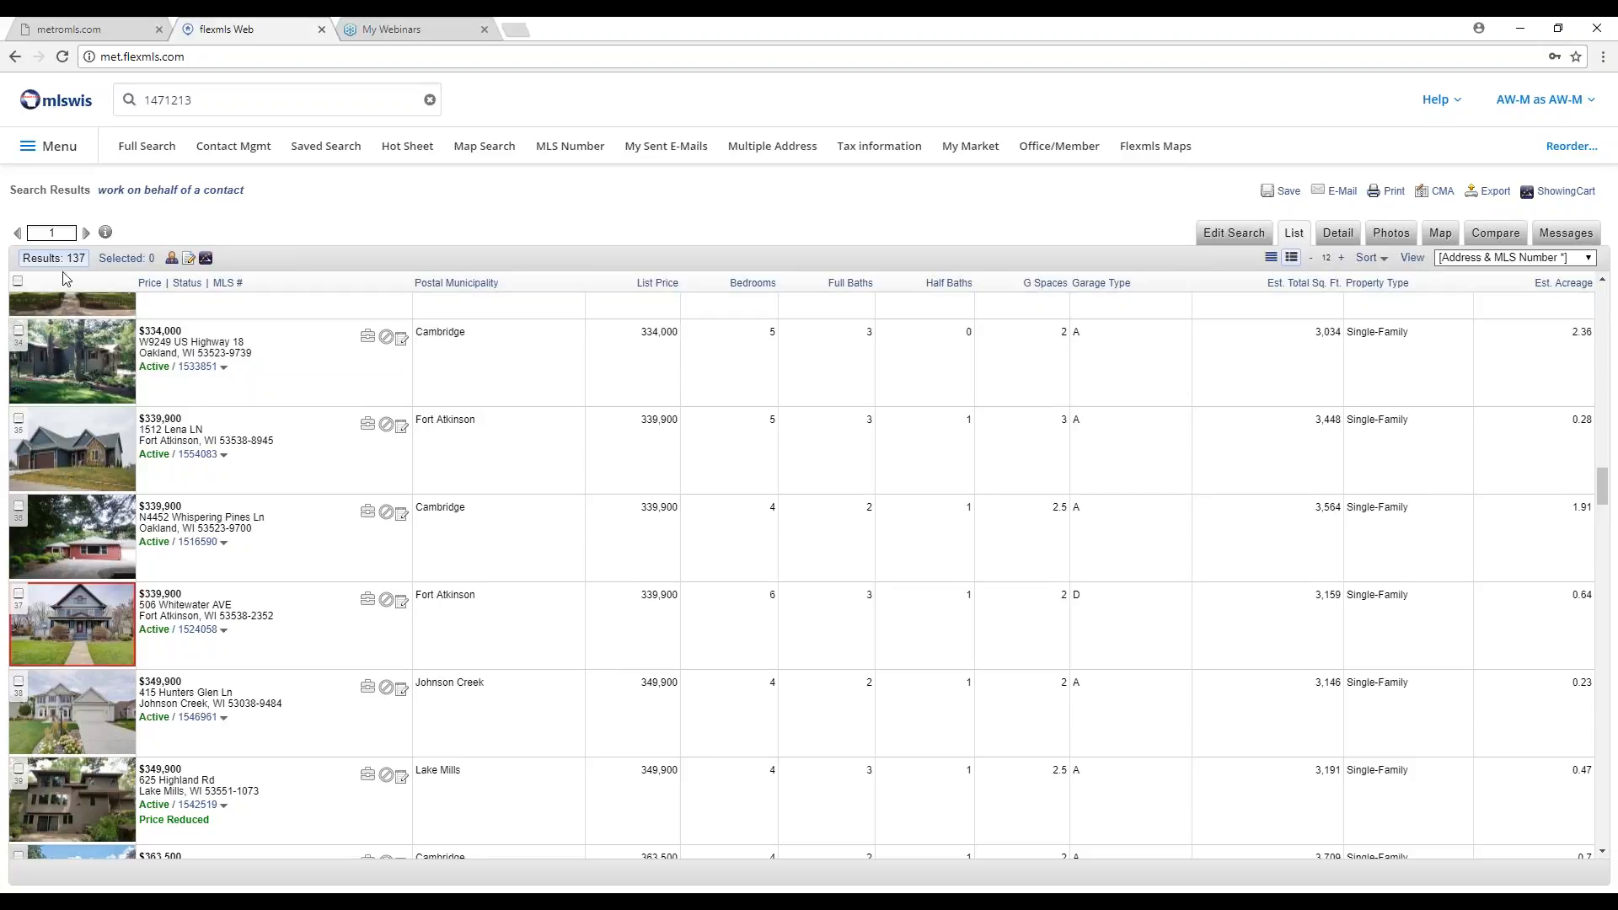
{"action": "left_click", "coordinate": [1231, 237]}
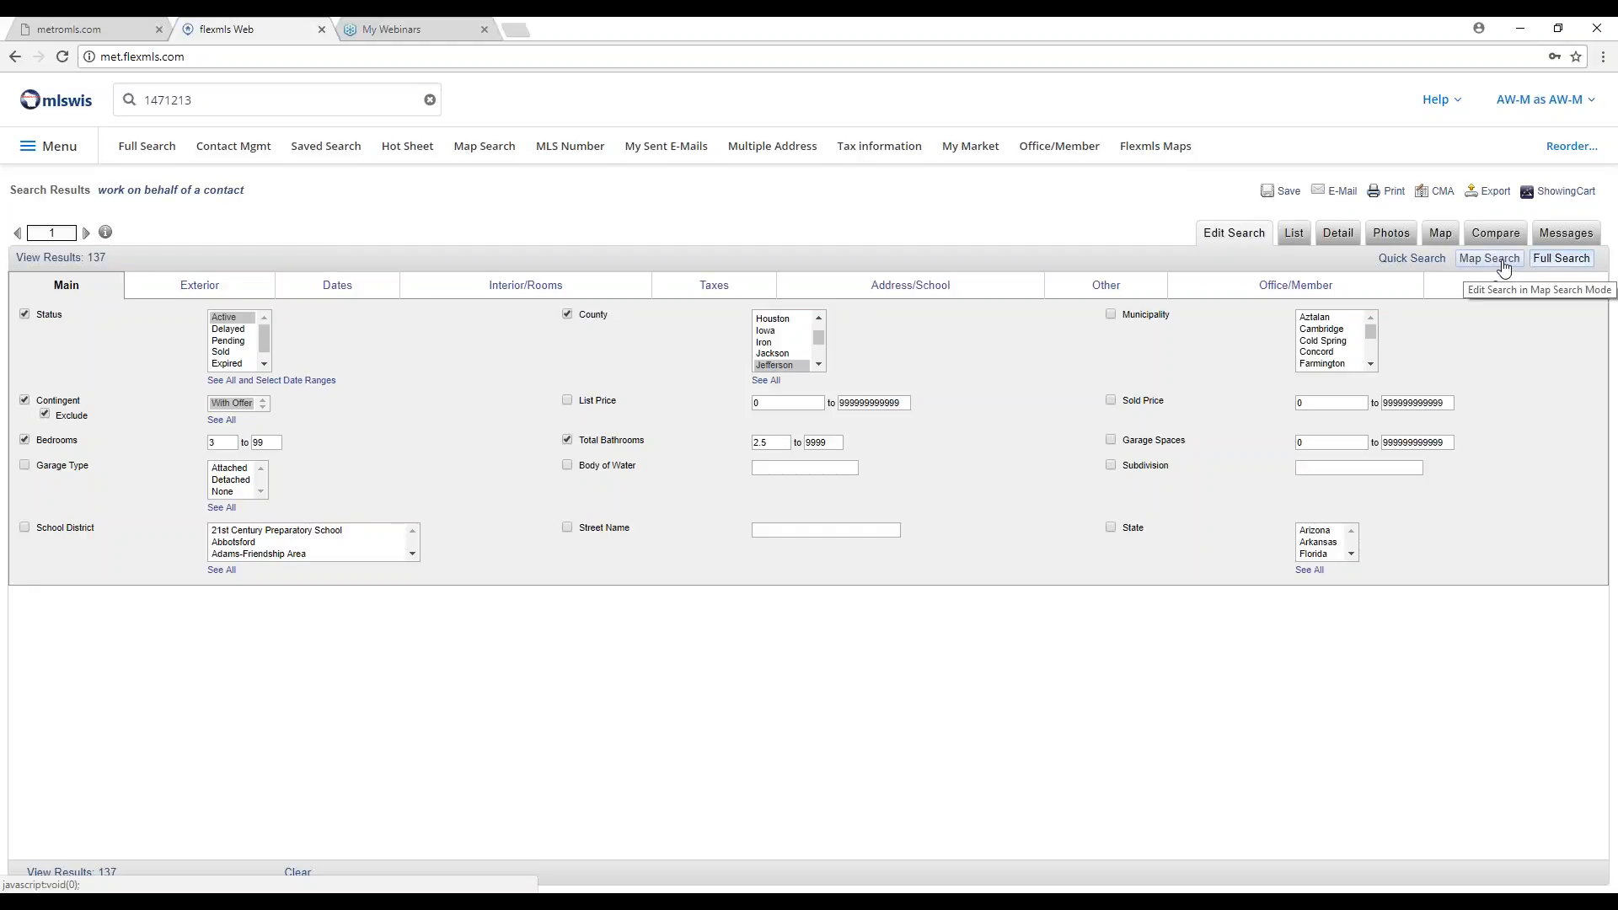
Switch to the Quick Search form and plot the 137 results in Map Search.
{"action": "left_click", "coordinate": [1425, 262]}
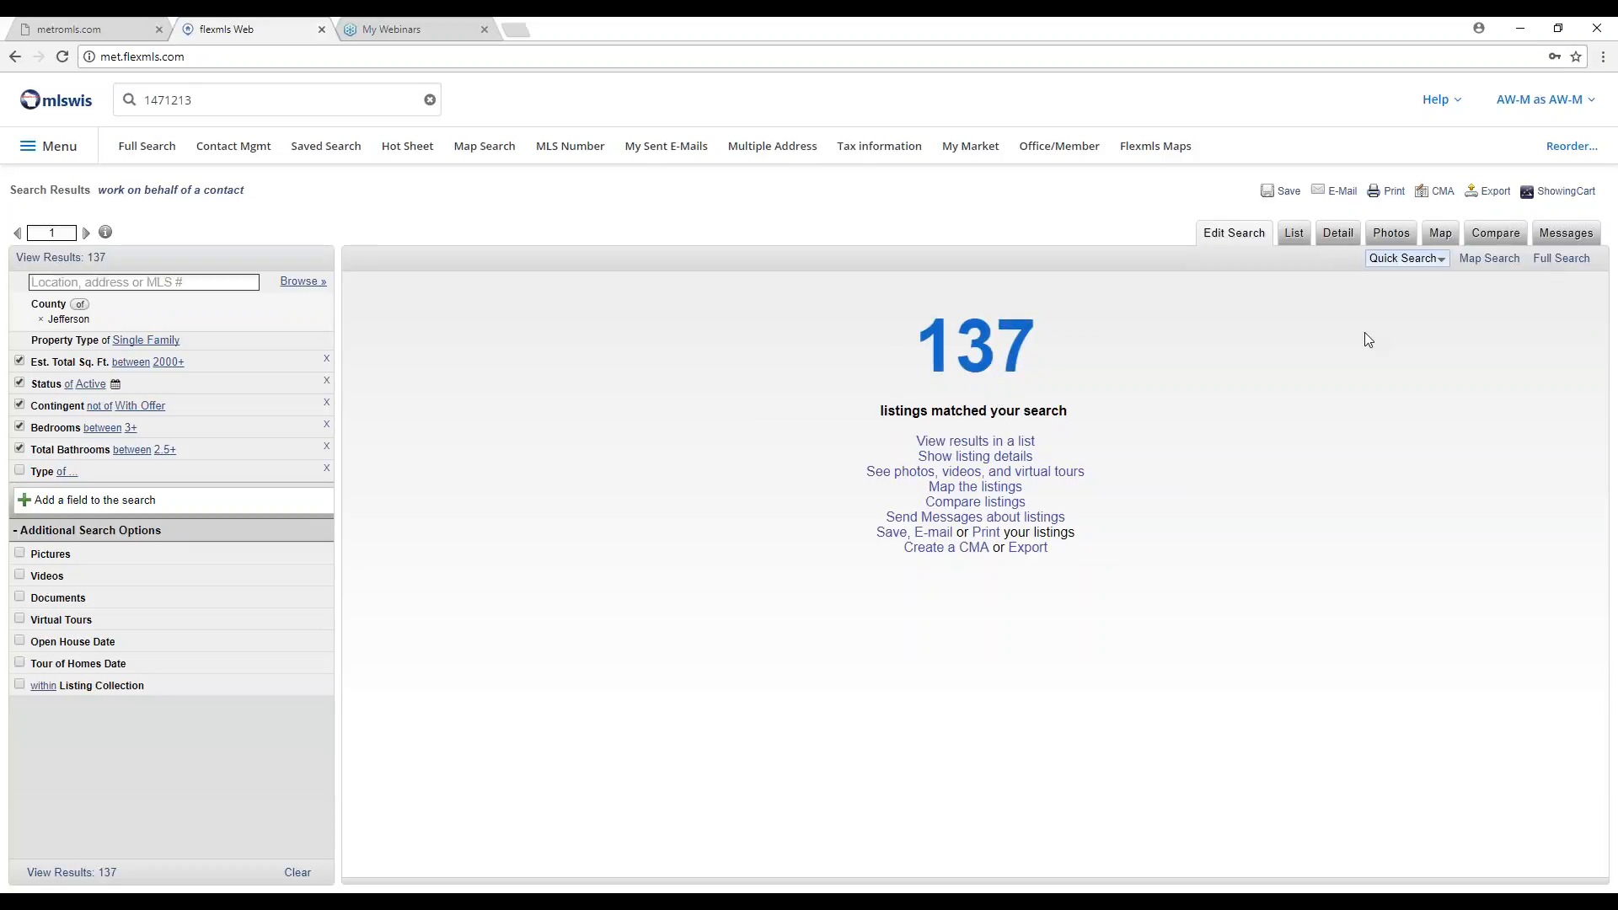
{"action": "left_click", "coordinate": [1496, 260]}
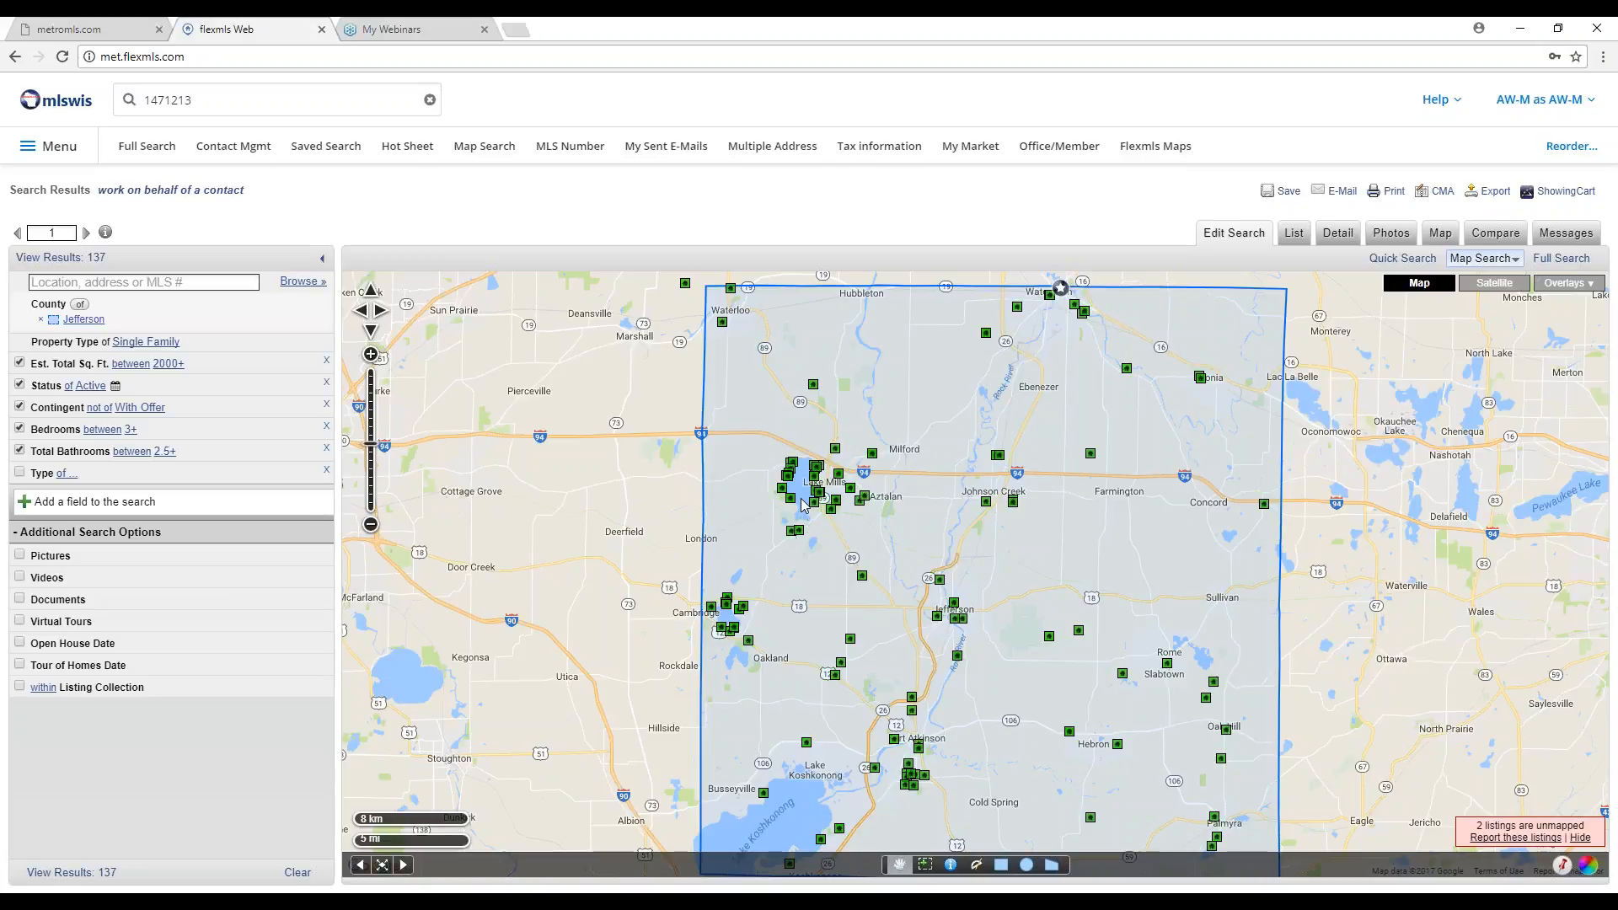
Bring the Lake Mills area into view and place the first polygon corner west of Rock Lake.
{"action": "scroll", "coordinate": [802, 504], "scroll_direction": "up", "scroll_amount": 1}
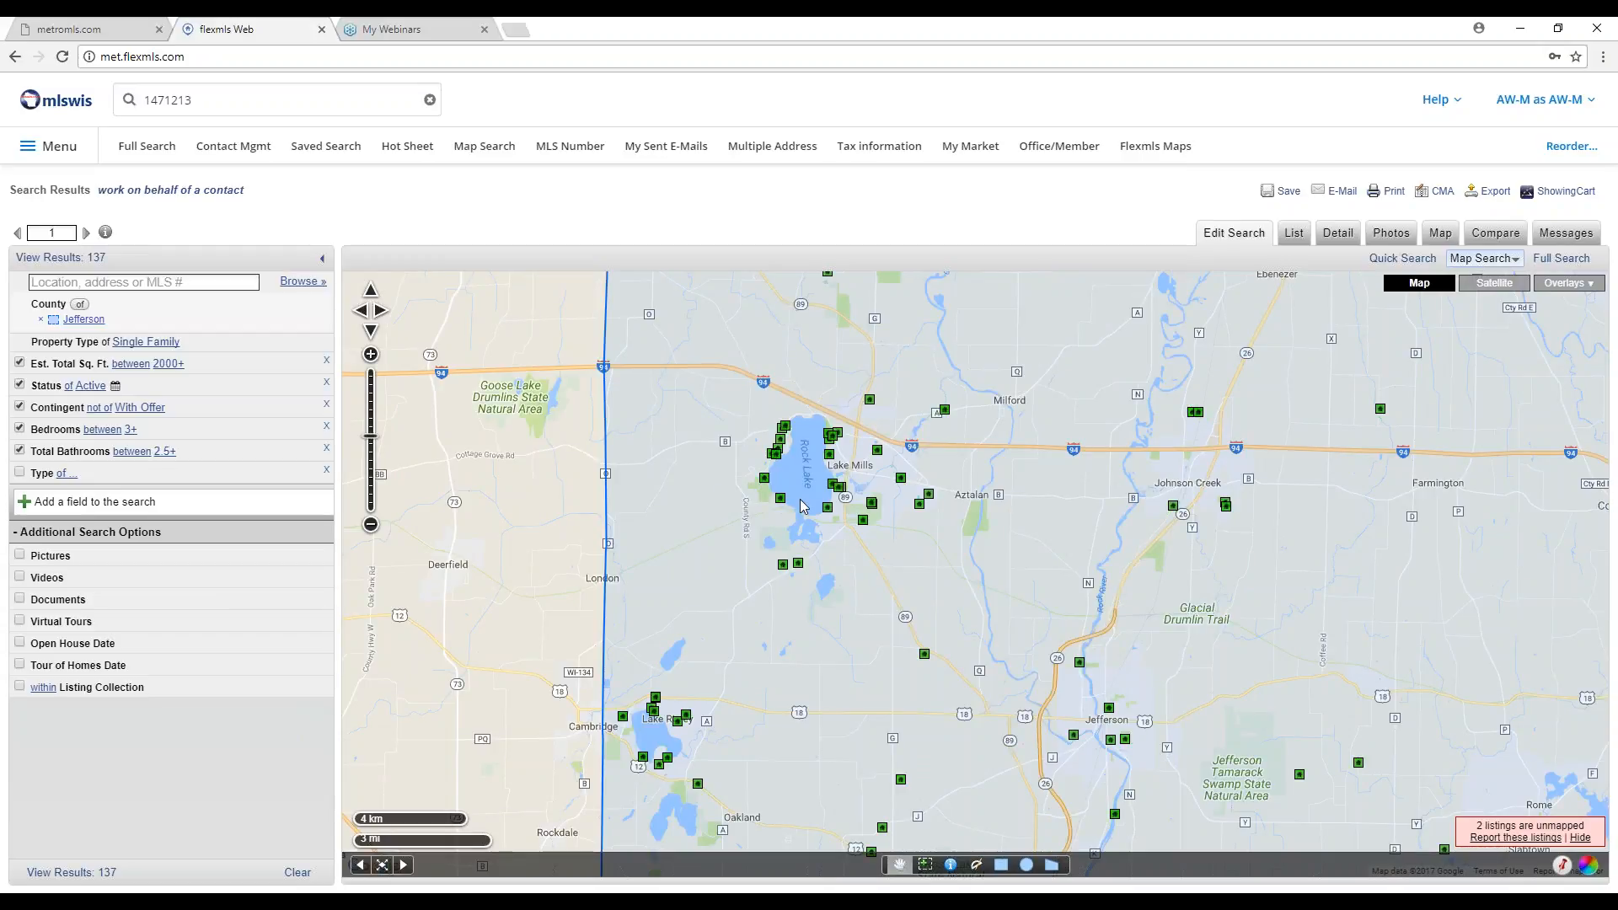
{"action": "scroll", "coordinate": [801, 502], "scroll_direction": "up", "scroll_amount": 1}
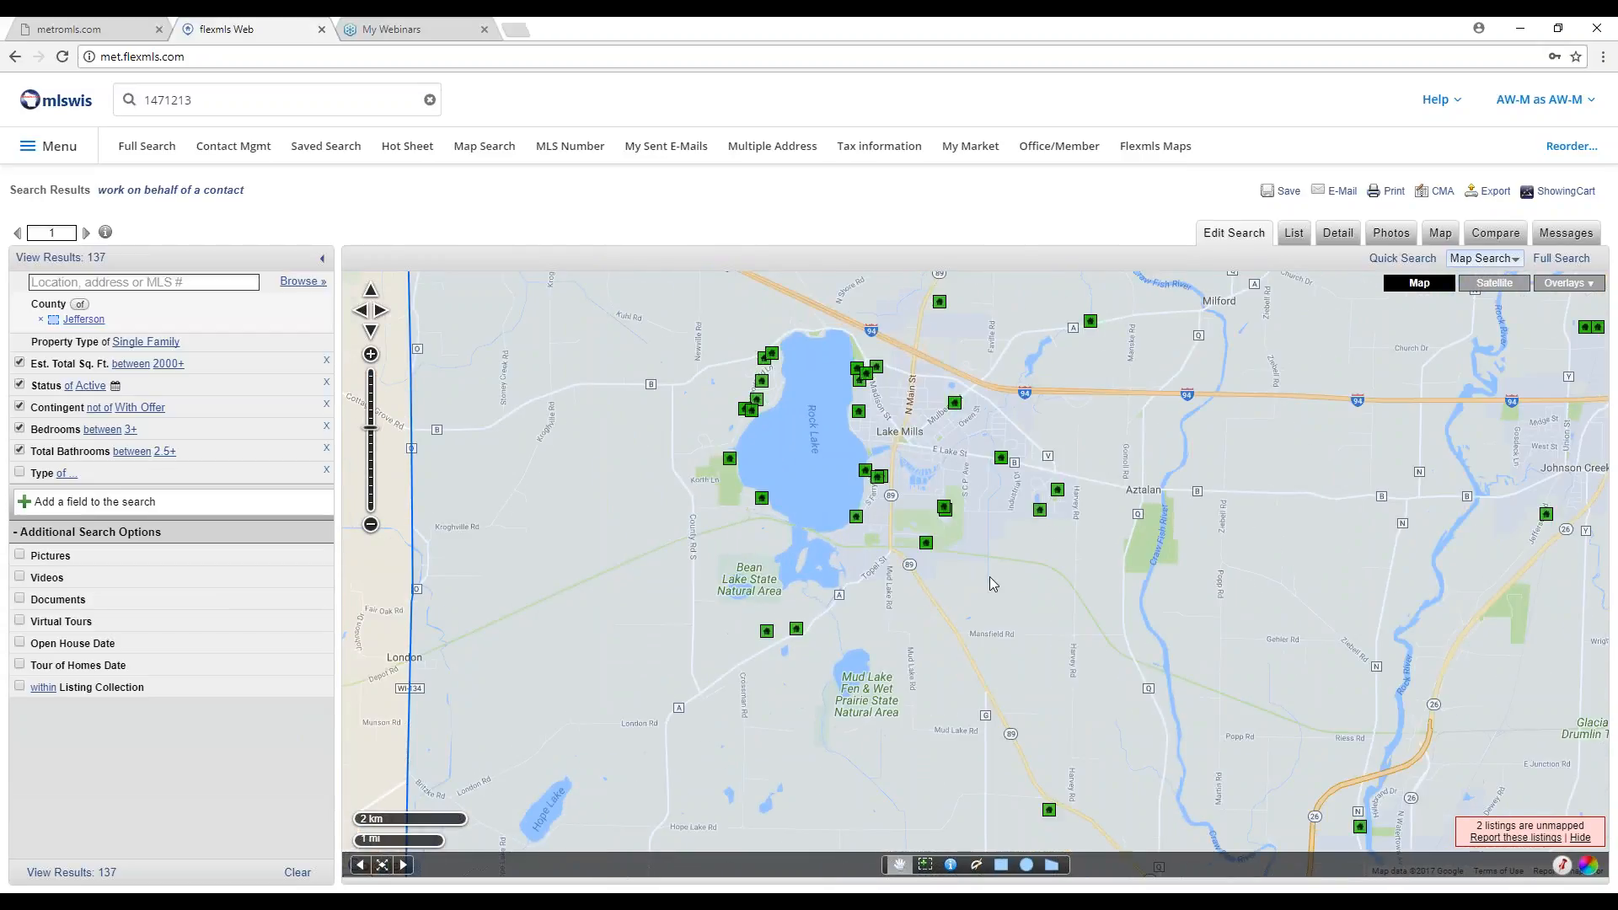
{"action": "left_click_drag", "start_coordinate": [1004, 583], "coordinate": [992, 675]}
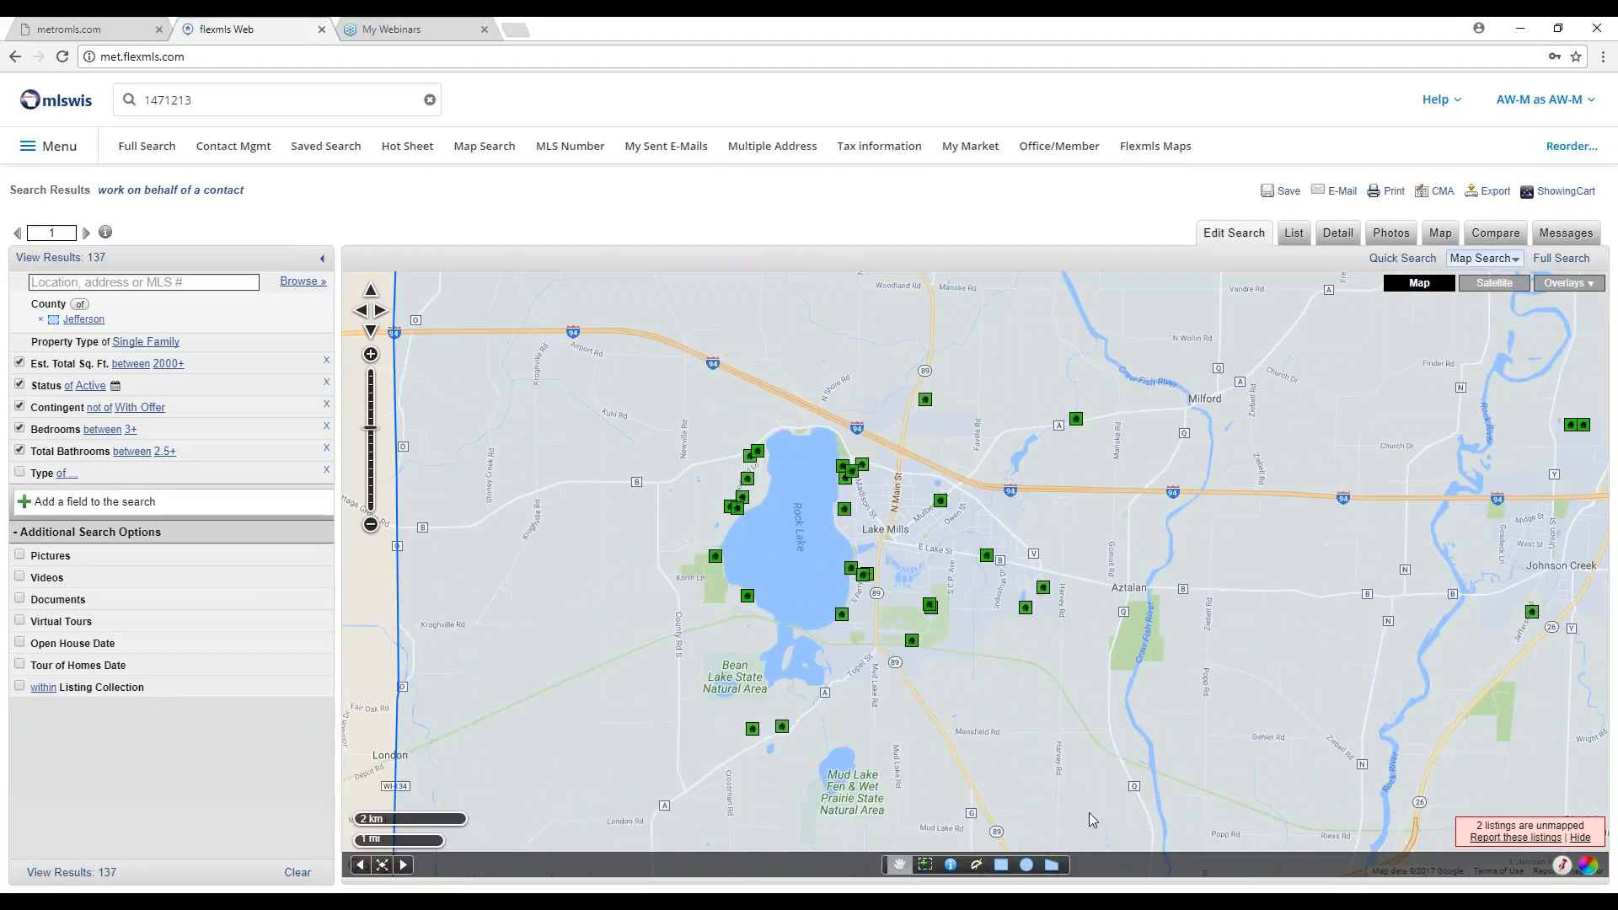
{"action": "left_click", "coordinate": [1052, 865]}
{"action": "left_click", "coordinate": [717, 460]}
Outline Rock Lake with a polygon and set its shape filter to 'not within', leaving 111 results.
{"action": "left_click", "coordinate": [788, 416]}
{"action": "left_click", "coordinate": [833, 419]}
{"action": "left_click", "coordinate": [853, 428]}
{"action": "left_click", "coordinate": [884, 460]}
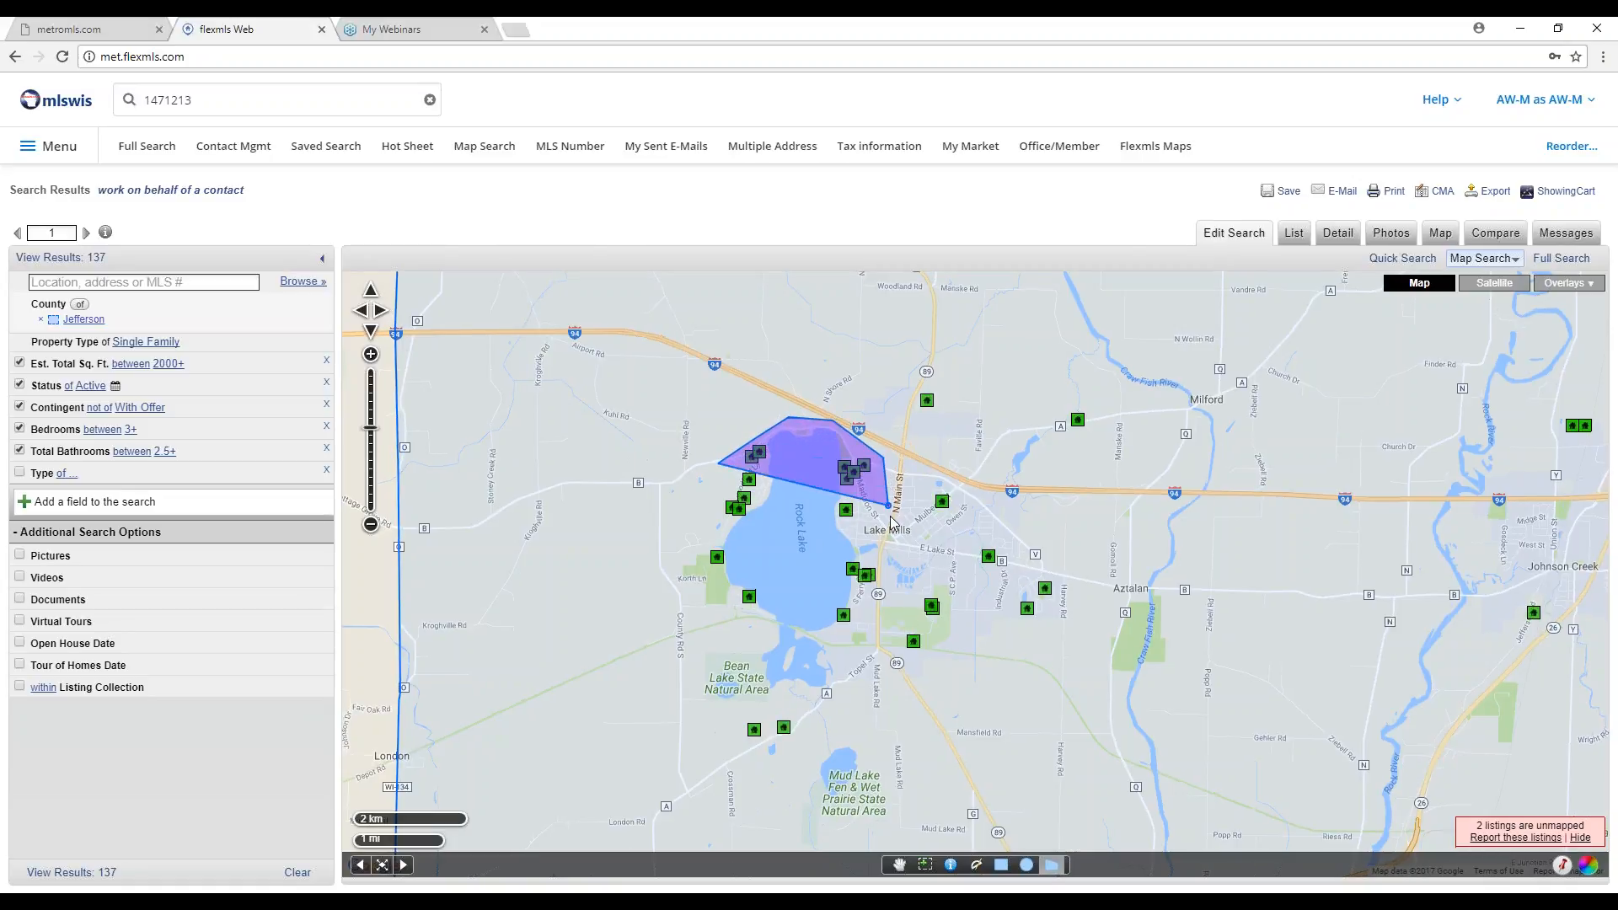
{"action": "left_click", "coordinate": [894, 580]}
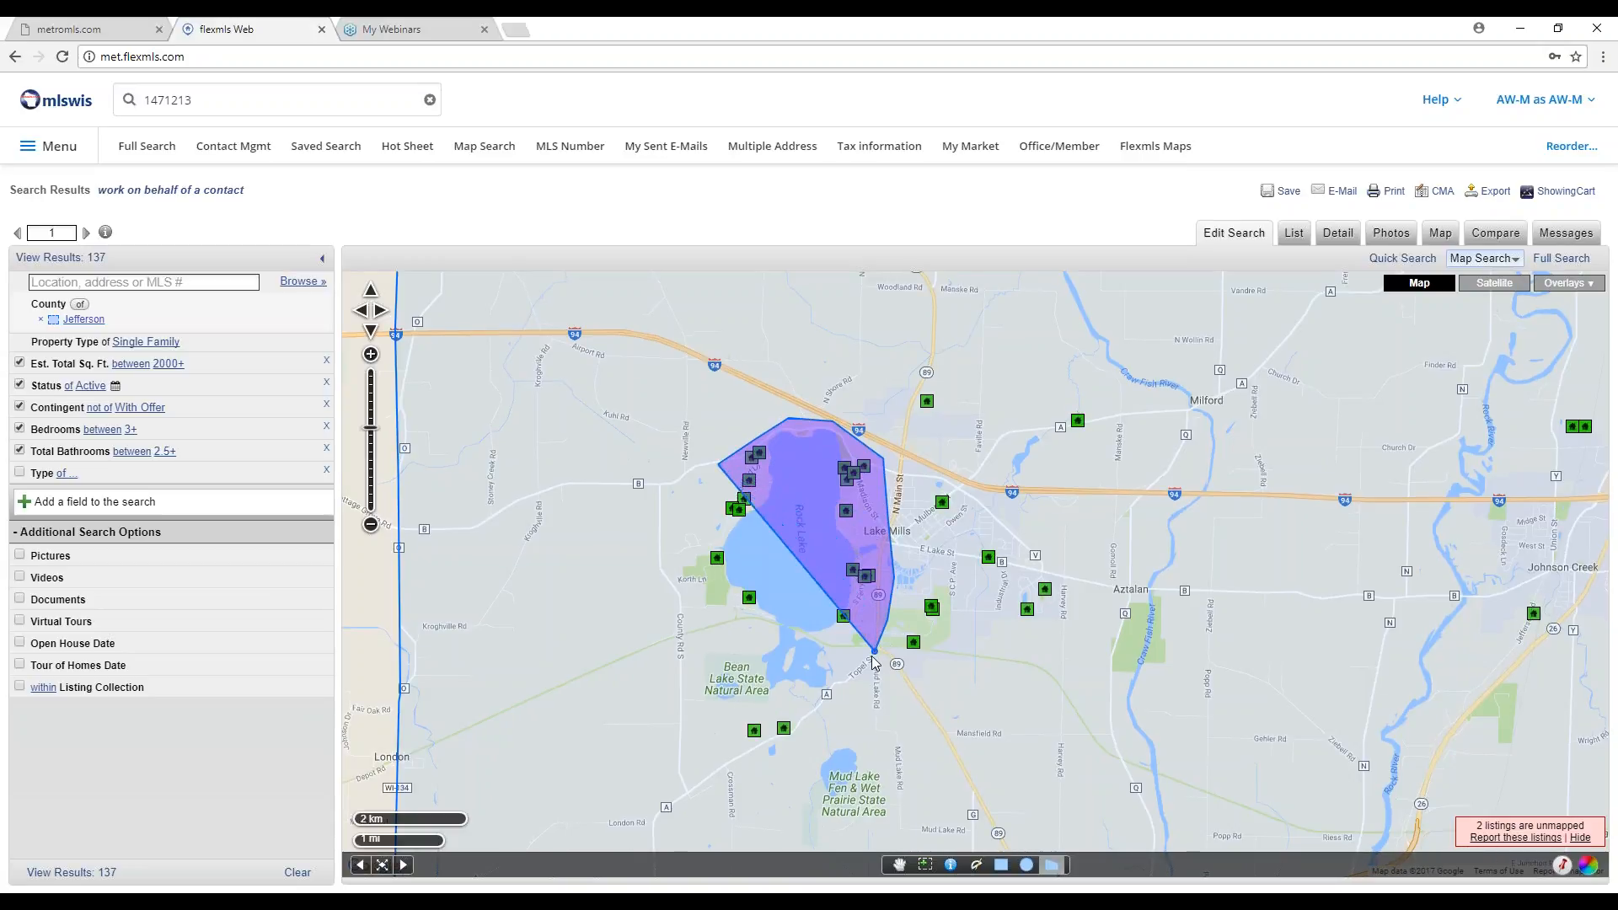
{"action": "left_click", "coordinate": [851, 693]}
{"action": "left_click", "coordinate": [810, 713]}
{"action": "left_click", "coordinate": [755, 706]}
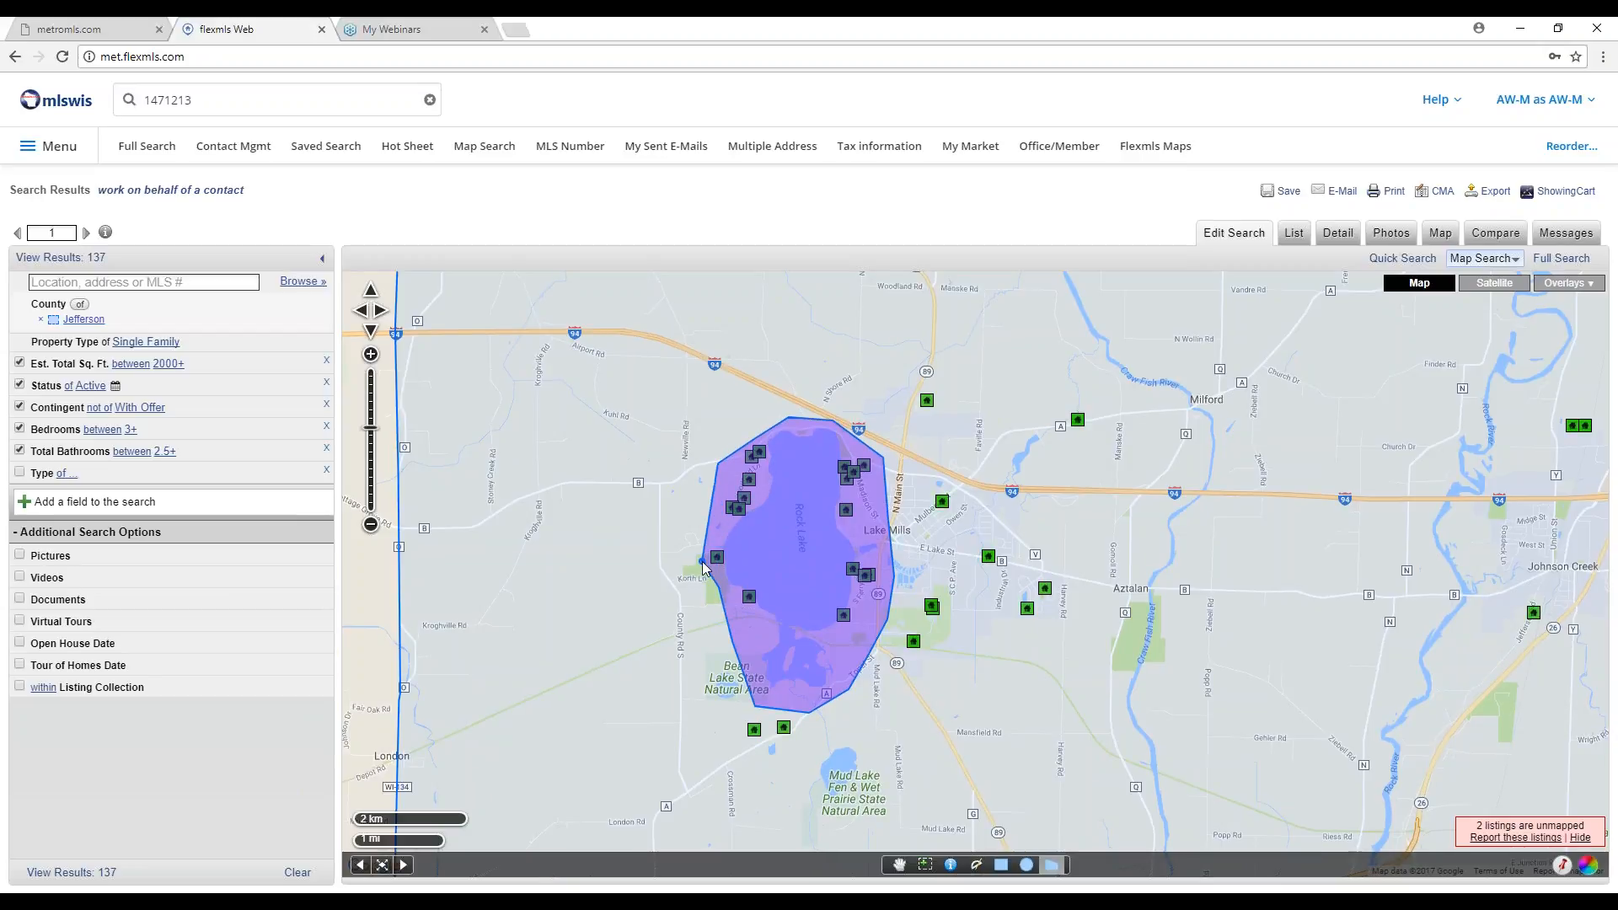
{"action": "left_click", "coordinate": [702, 561]}
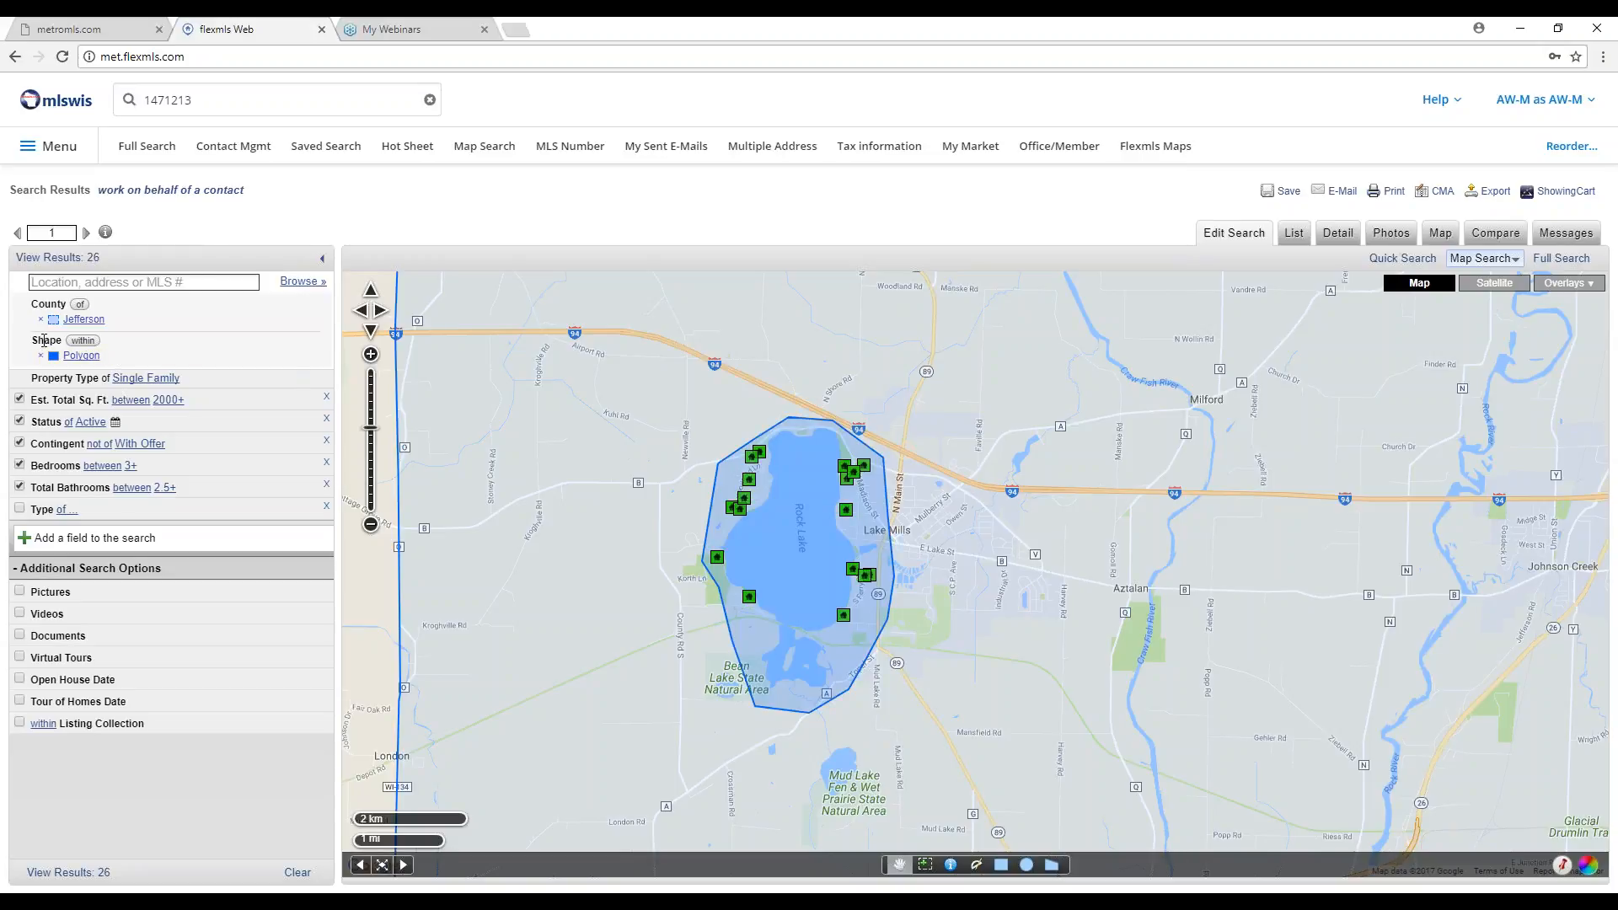
{"action": "left_click", "coordinate": [81, 341]}
{"action": "left_click", "coordinate": [90, 340]}
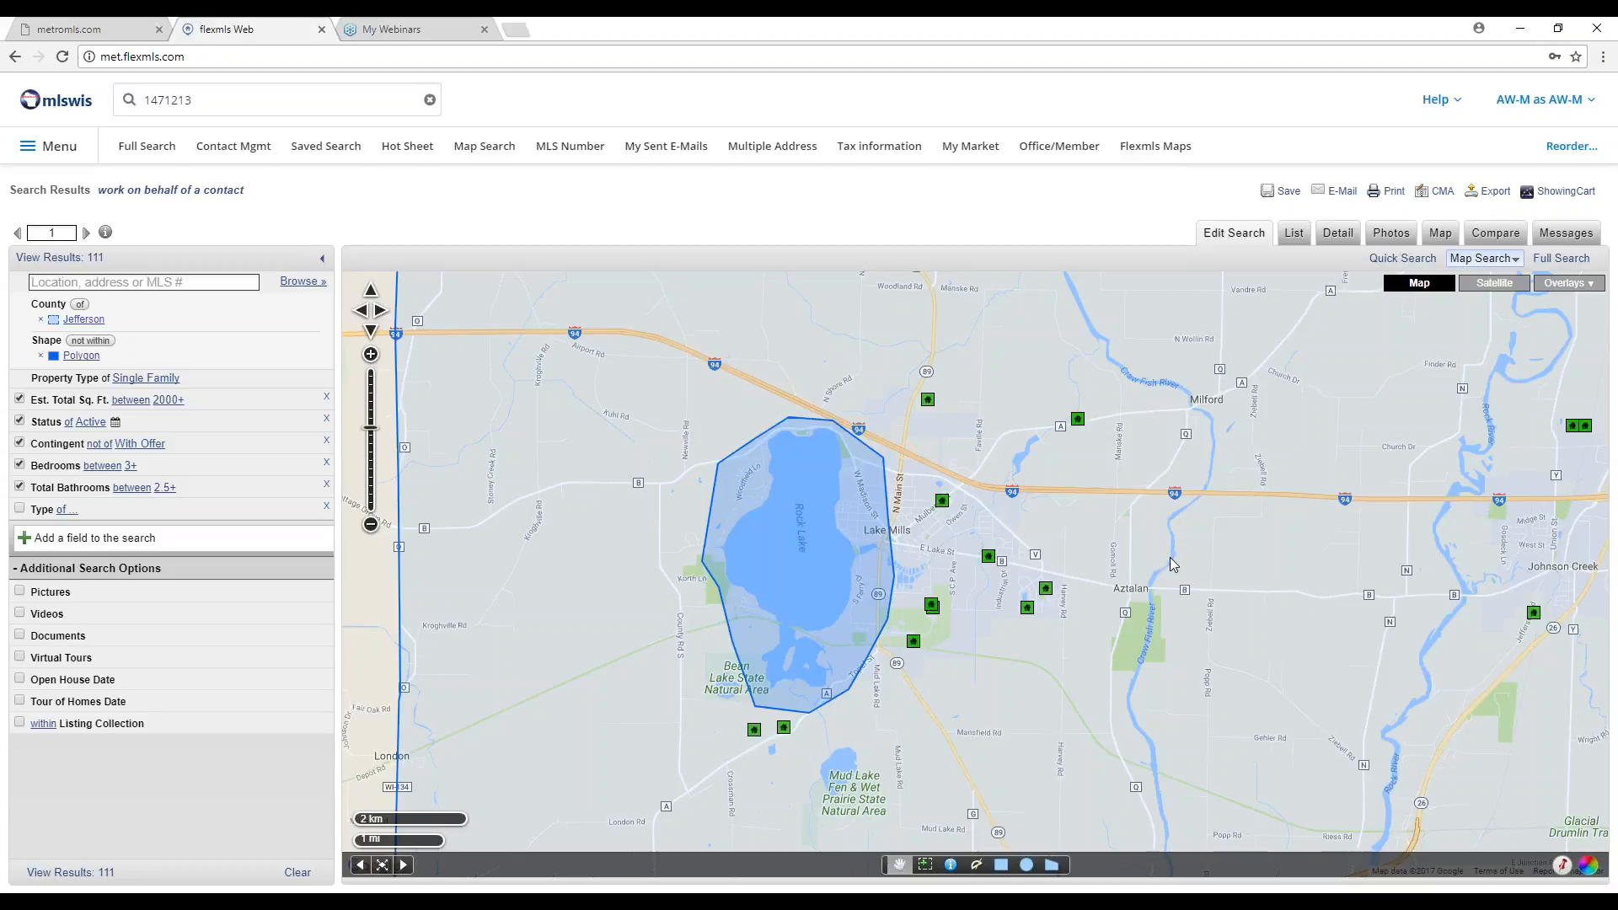
Replace the polygon with a Municipality criterion 'not of' Lake Mills and show the 96-match summary.
{"action": "left_click", "coordinate": [41, 357]}
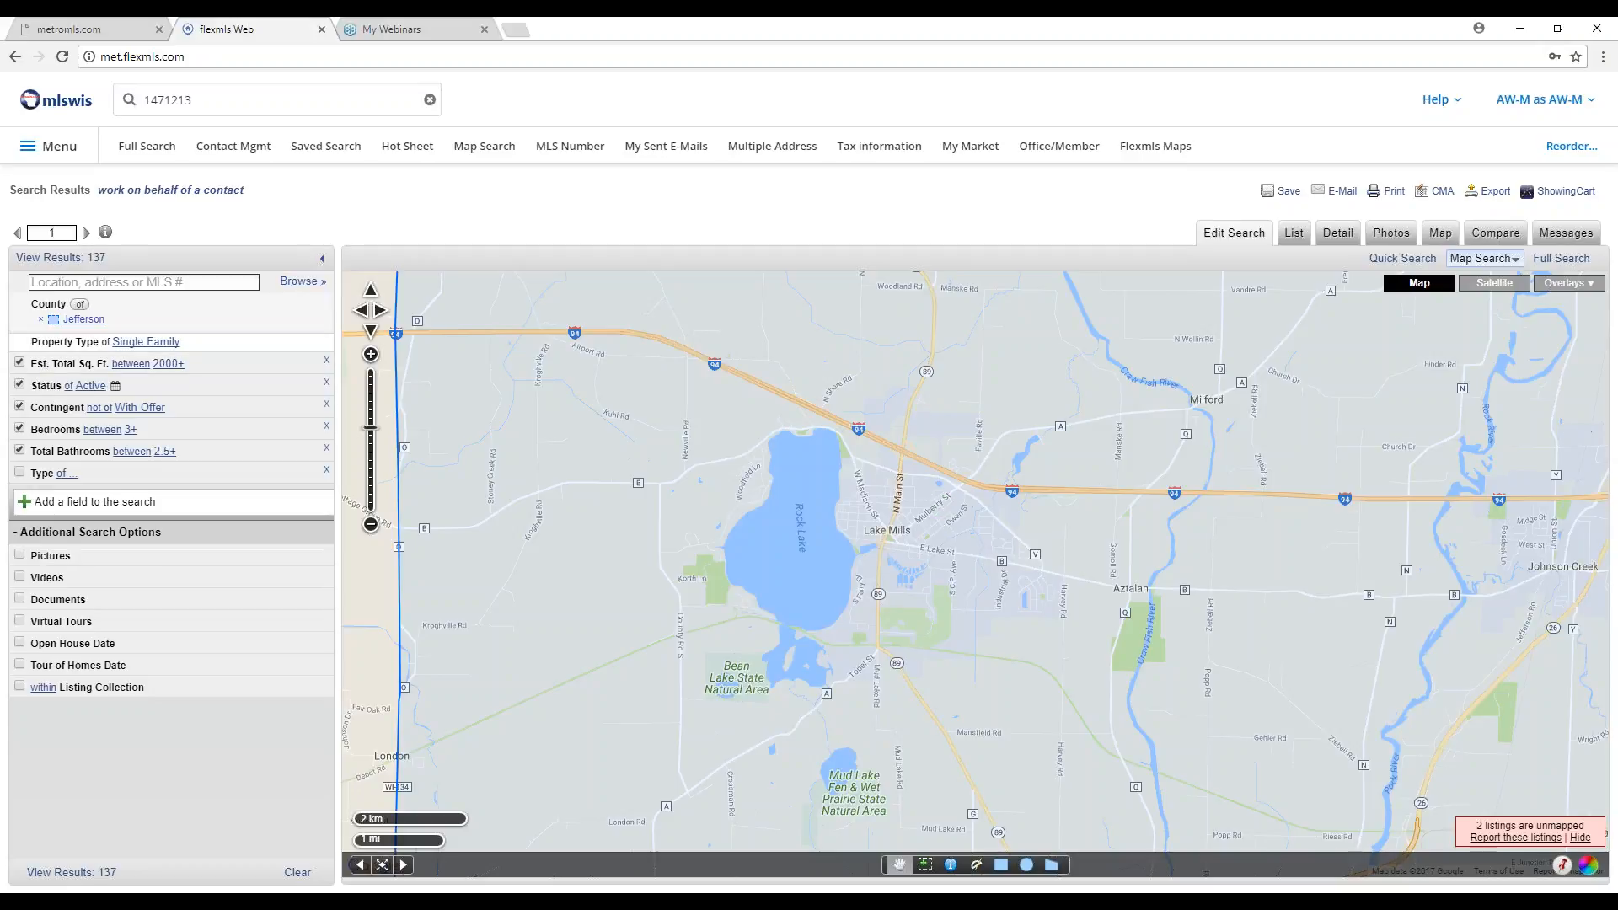
{"action": "left_click", "coordinate": [145, 282]}
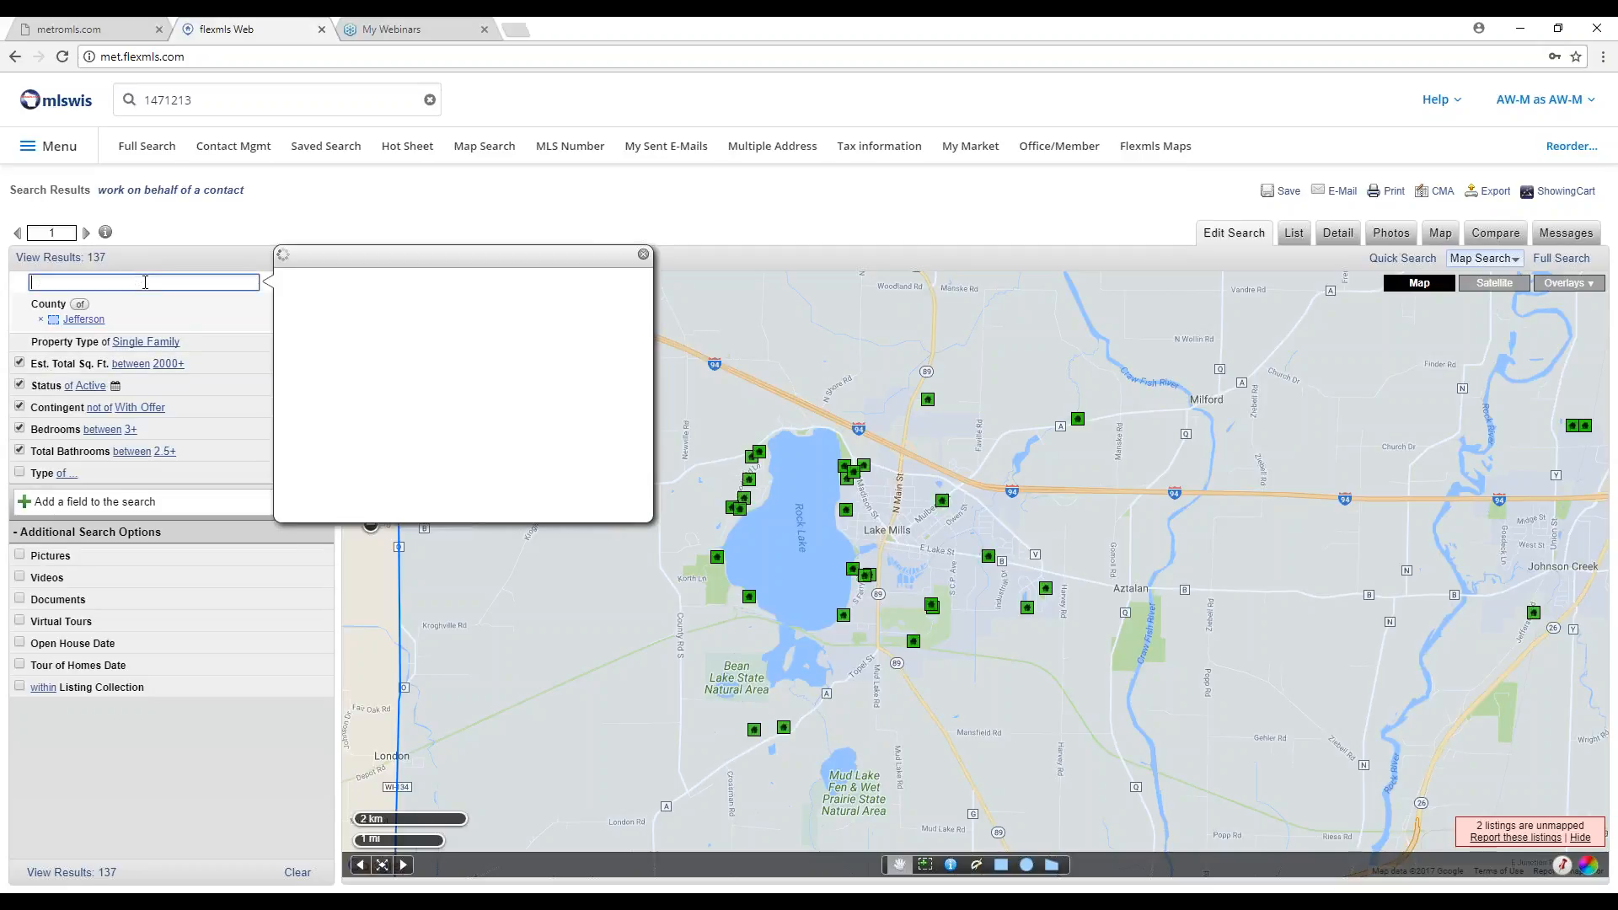
{"action": "type", "text": "lake mills"}
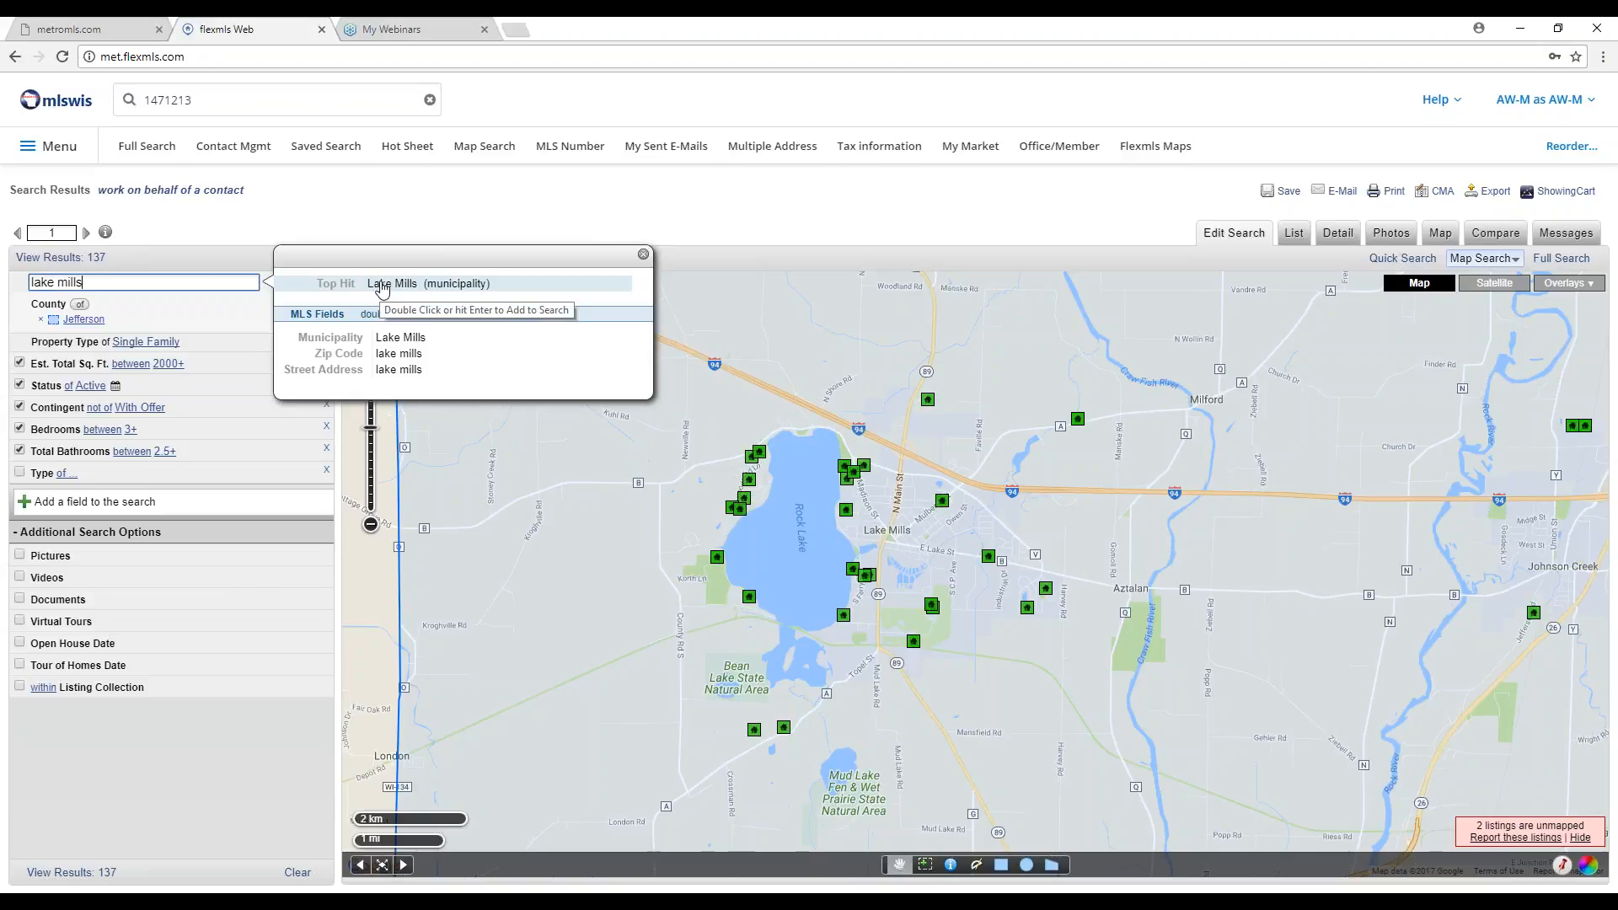
{"action": "double_click", "coordinate": [382, 286]}
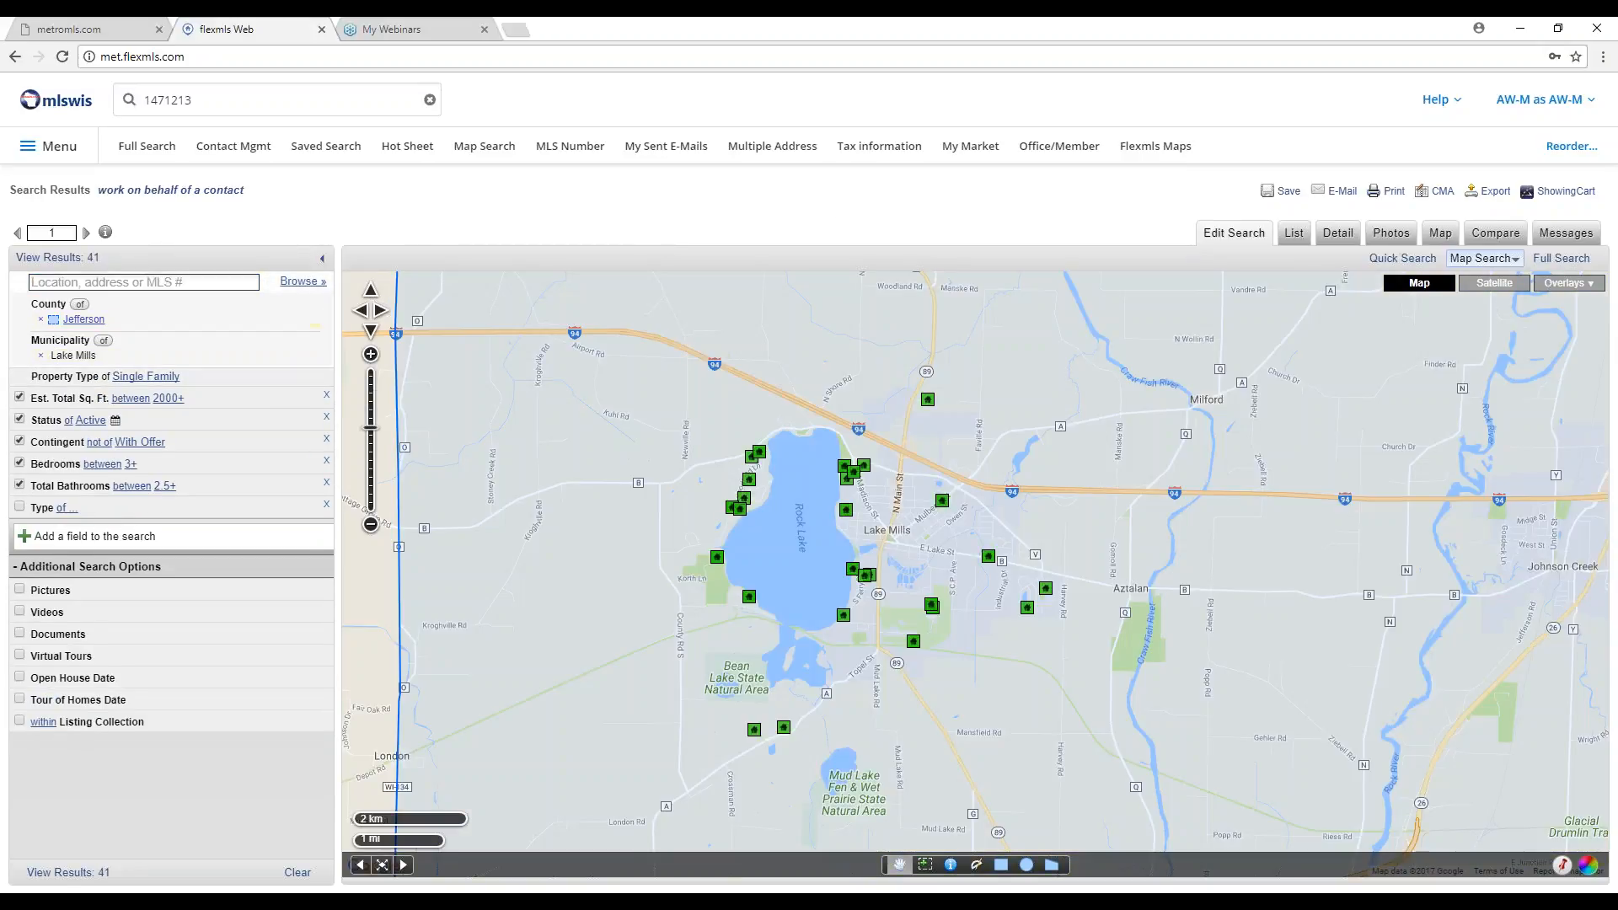
{"action": "left_click", "coordinate": [103, 341]}
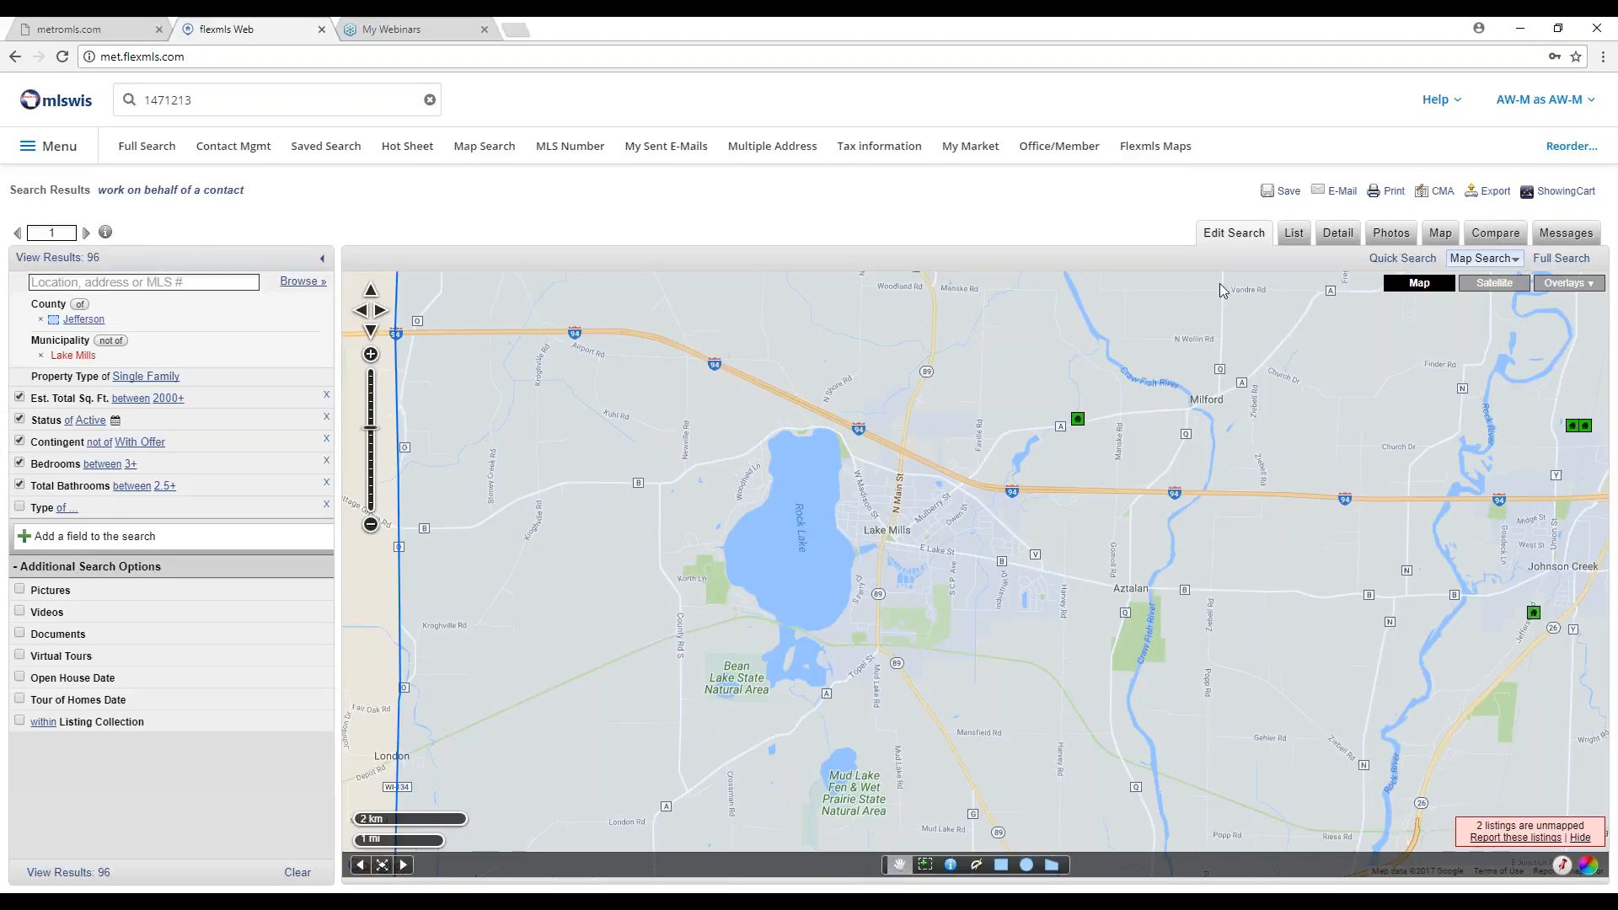
{"action": "left_click", "coordinate": [1401, 258]}
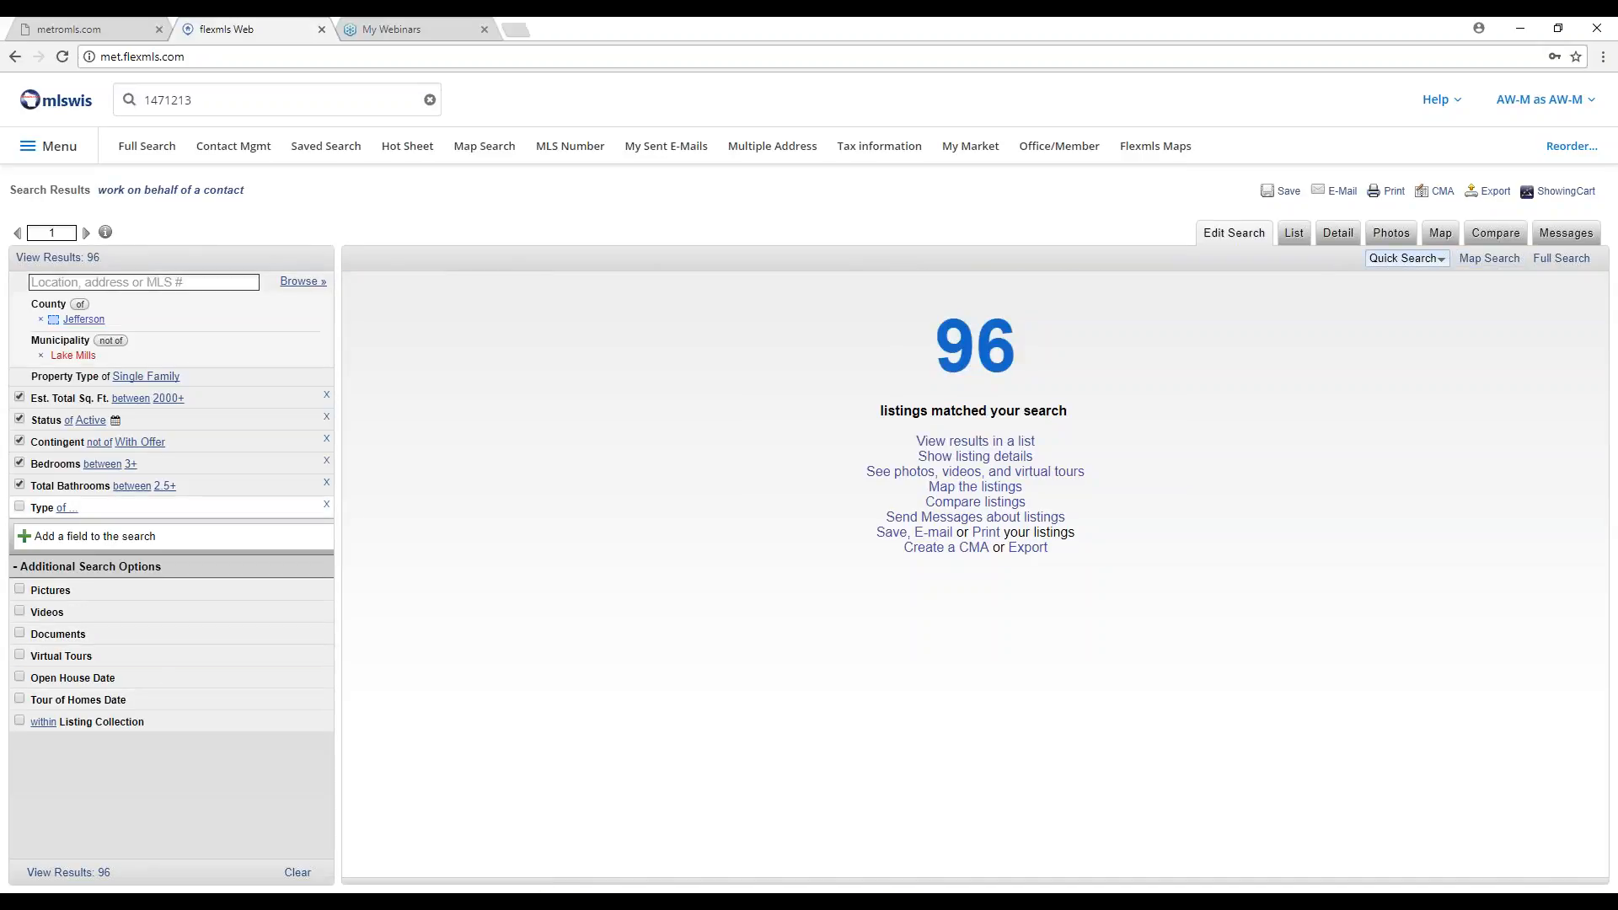
Remove the empty Type criterion and add Architecture 'not of' Ranch, bringing matches to 65.
{"action": "left_click", "coordinate": [326, 505]}
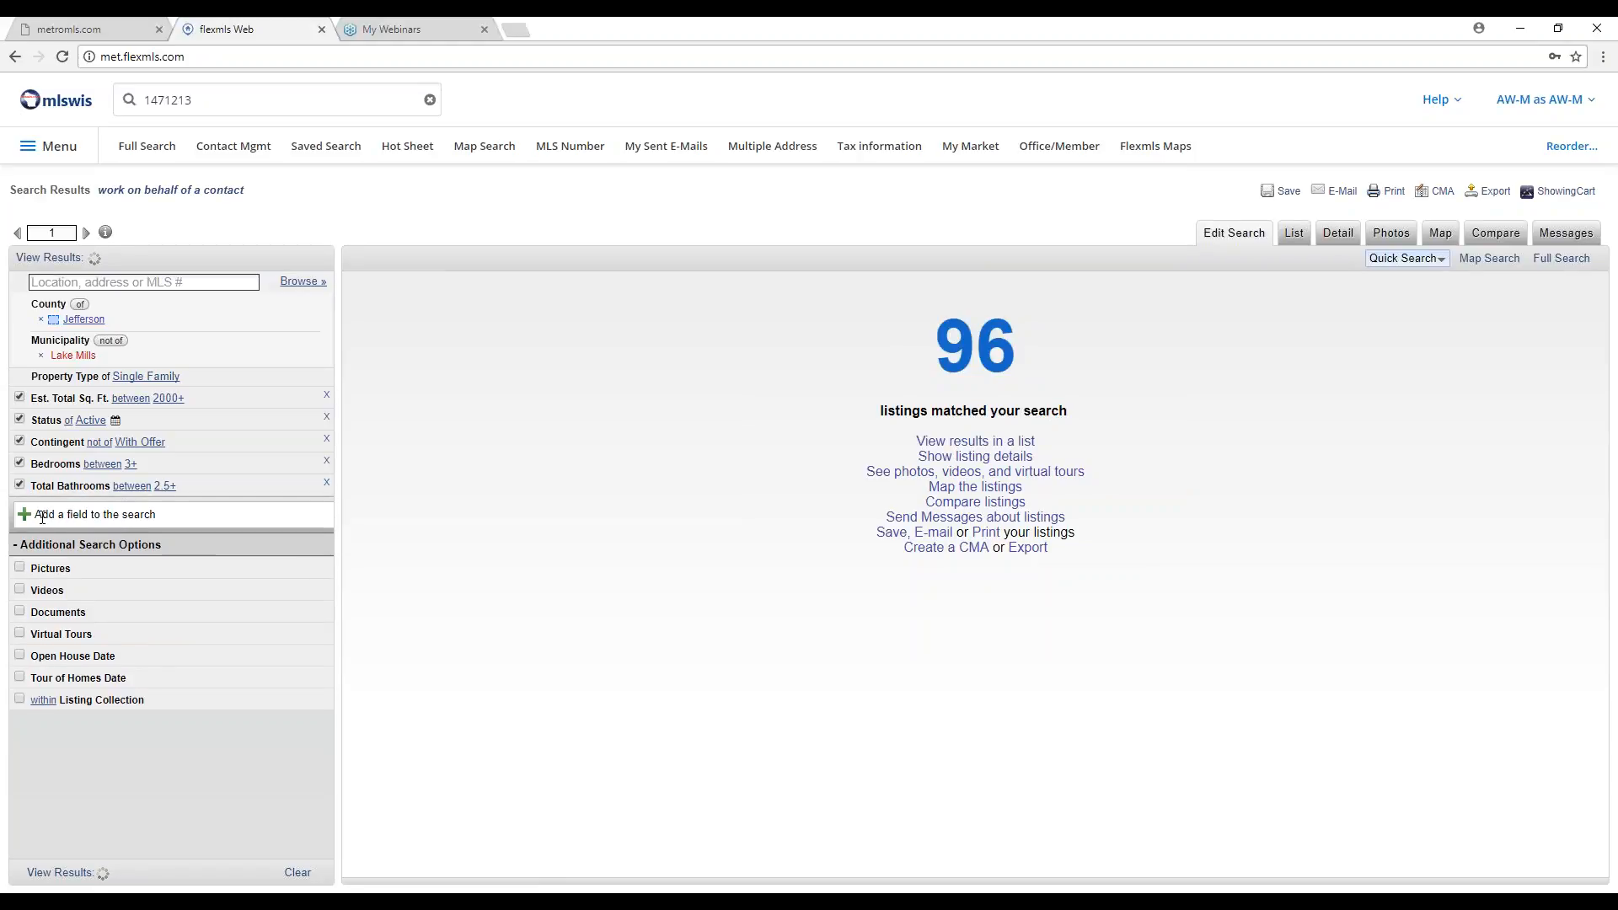
{"action": "left_click", "coordinate": [46, 516]}
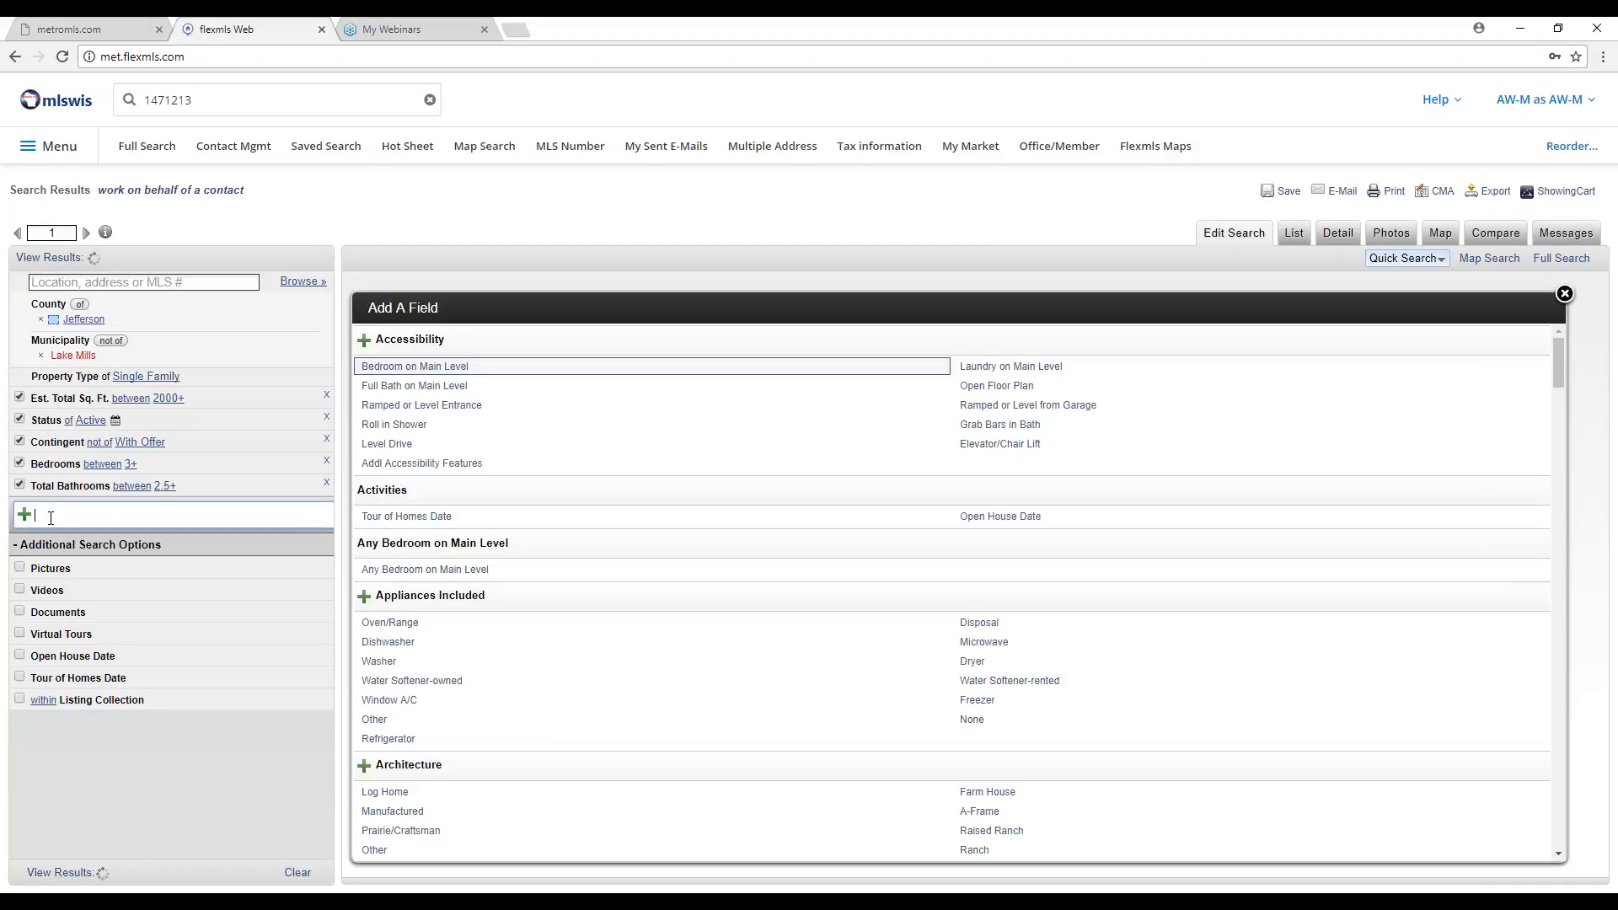
{"action": "type", "text": "ra"}
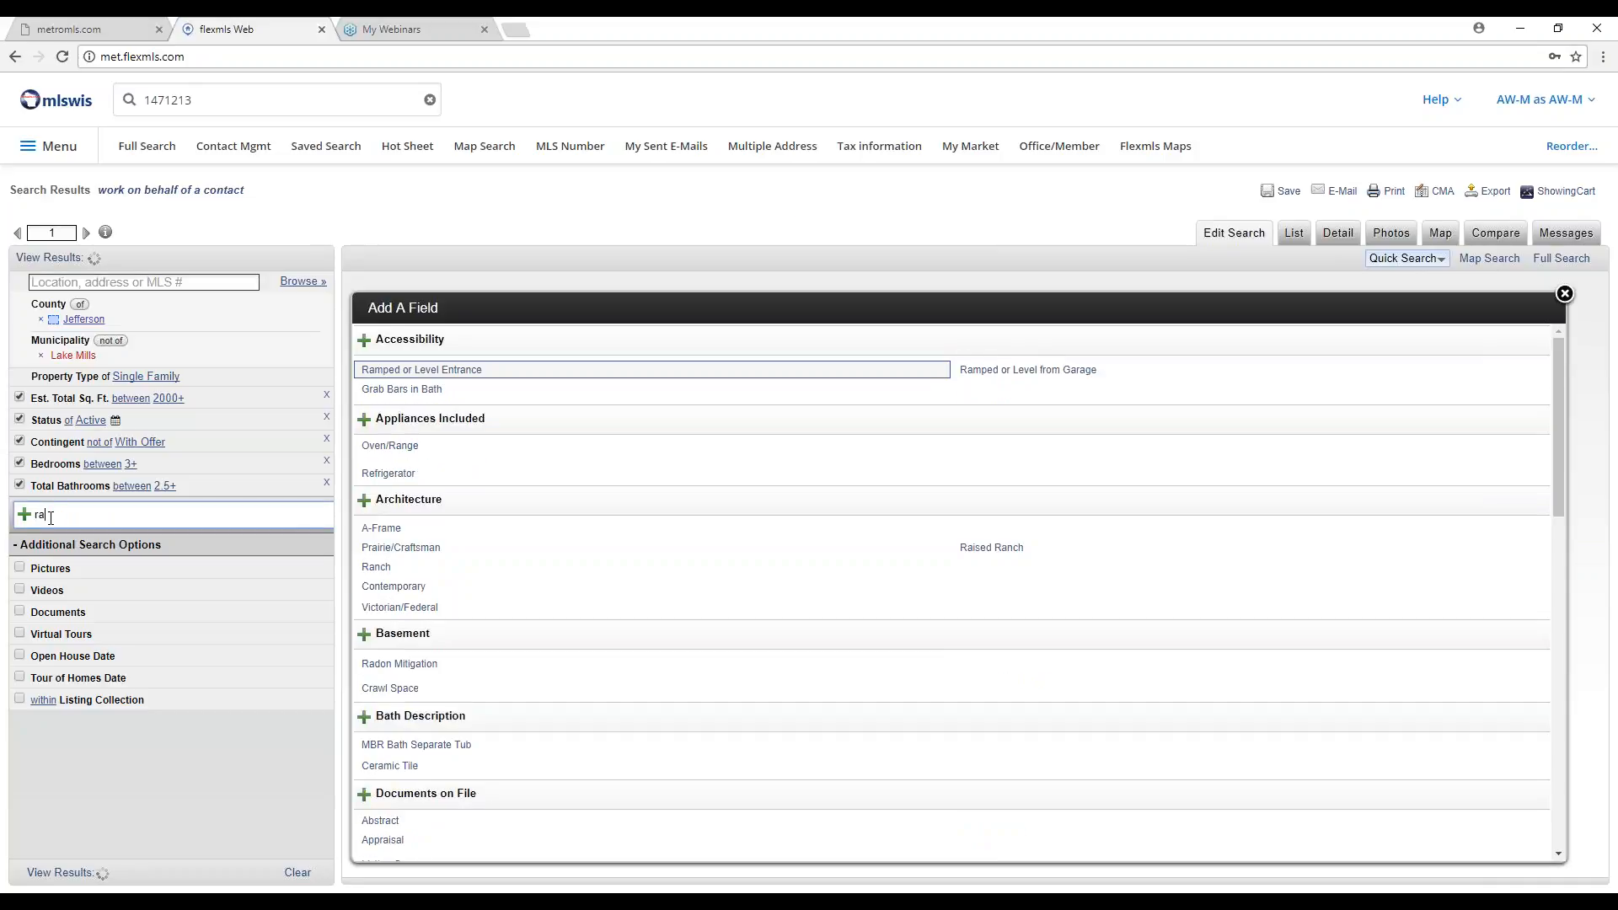
{"action": "type", "text": "nch"}
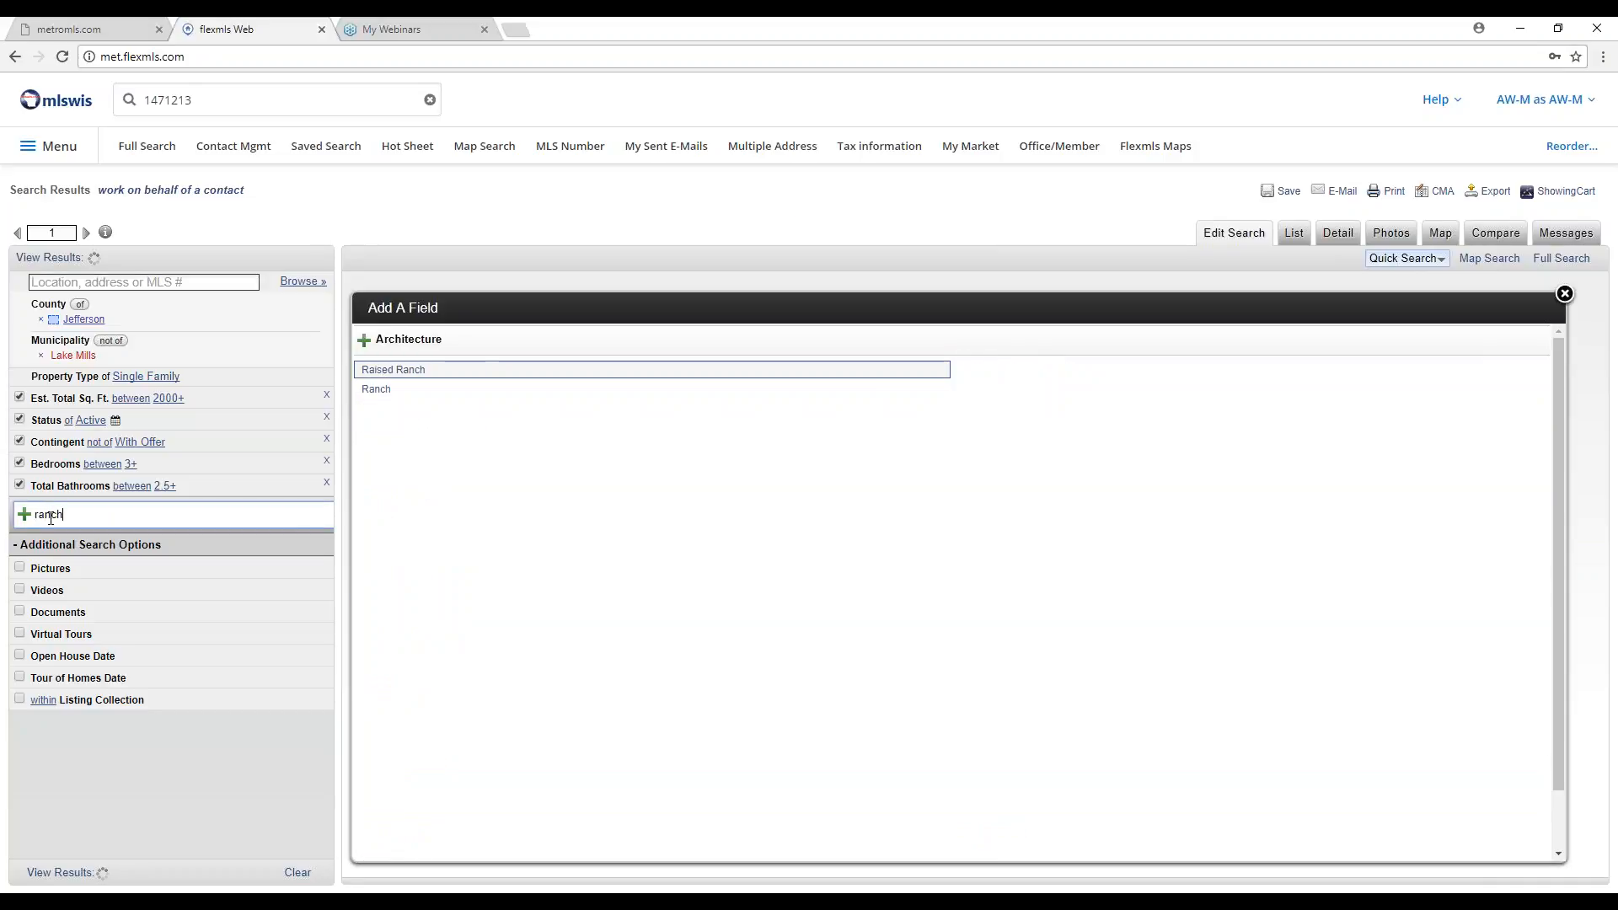
{"action": "left_click", "coordinate": [376, 391]}
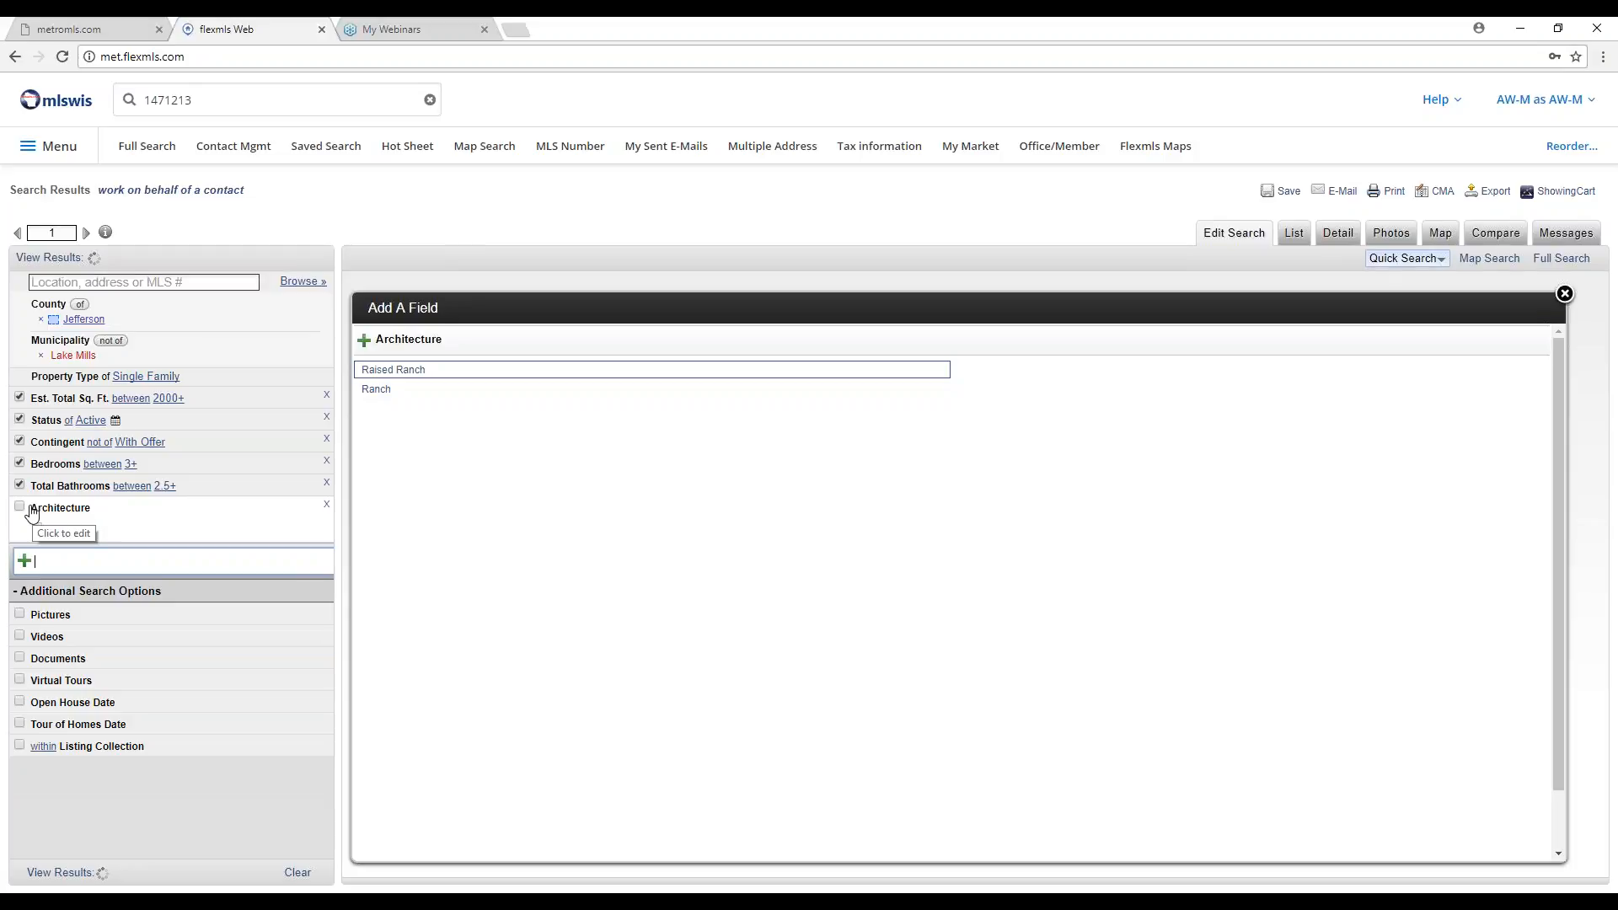
{"action": "left_click", "coordinate": [37, 529]}
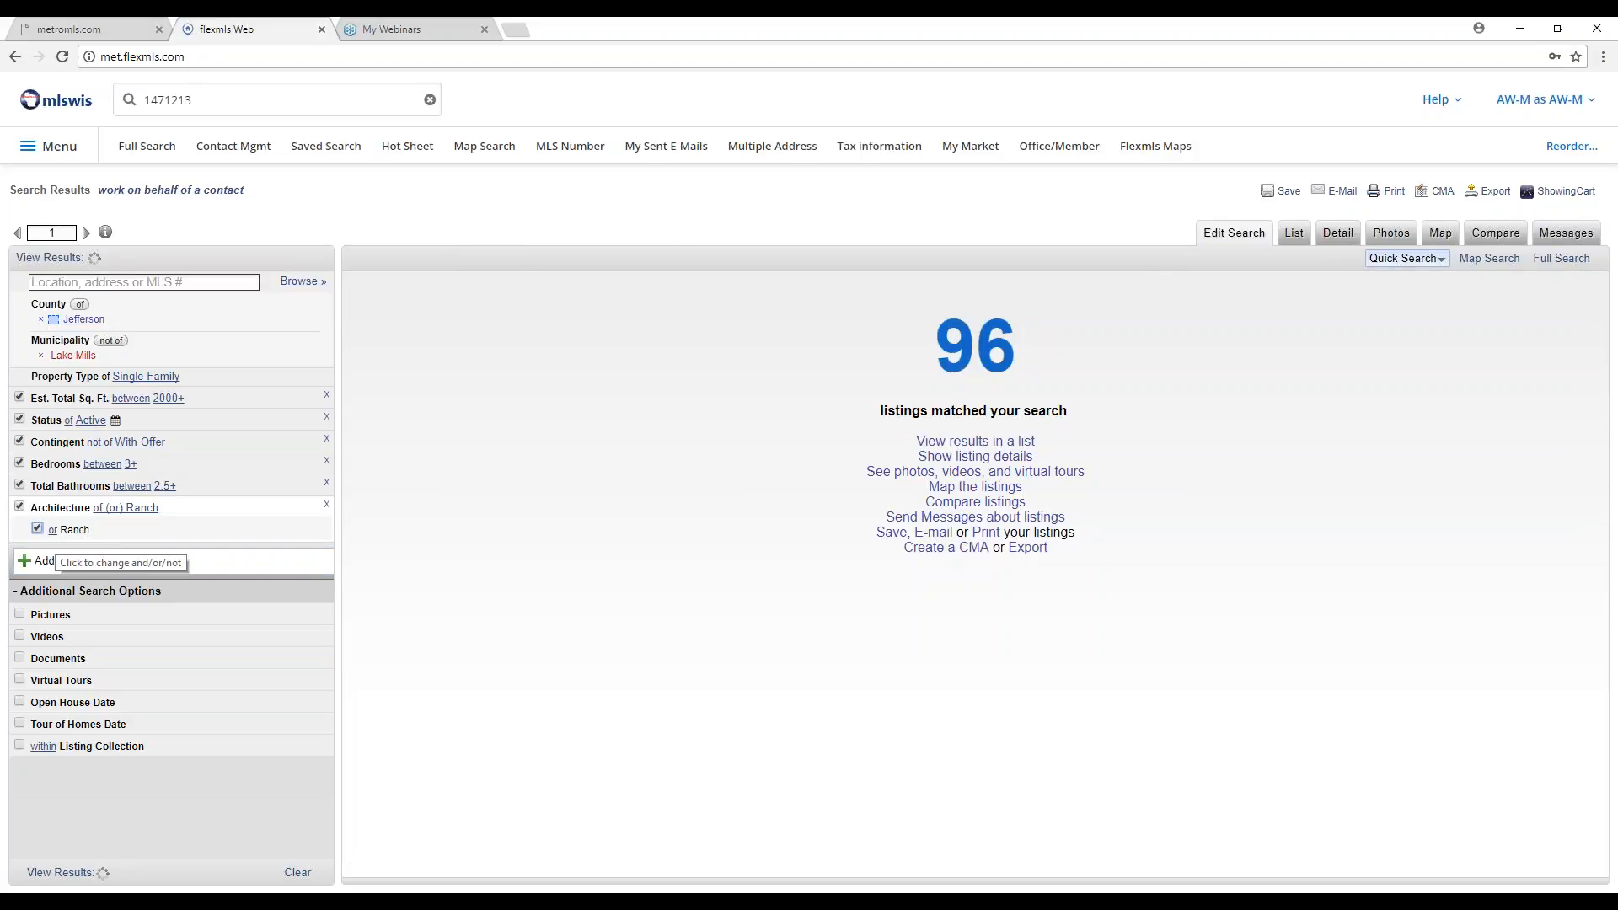
{"action": "left_click", "coordinate": [53, 529]}
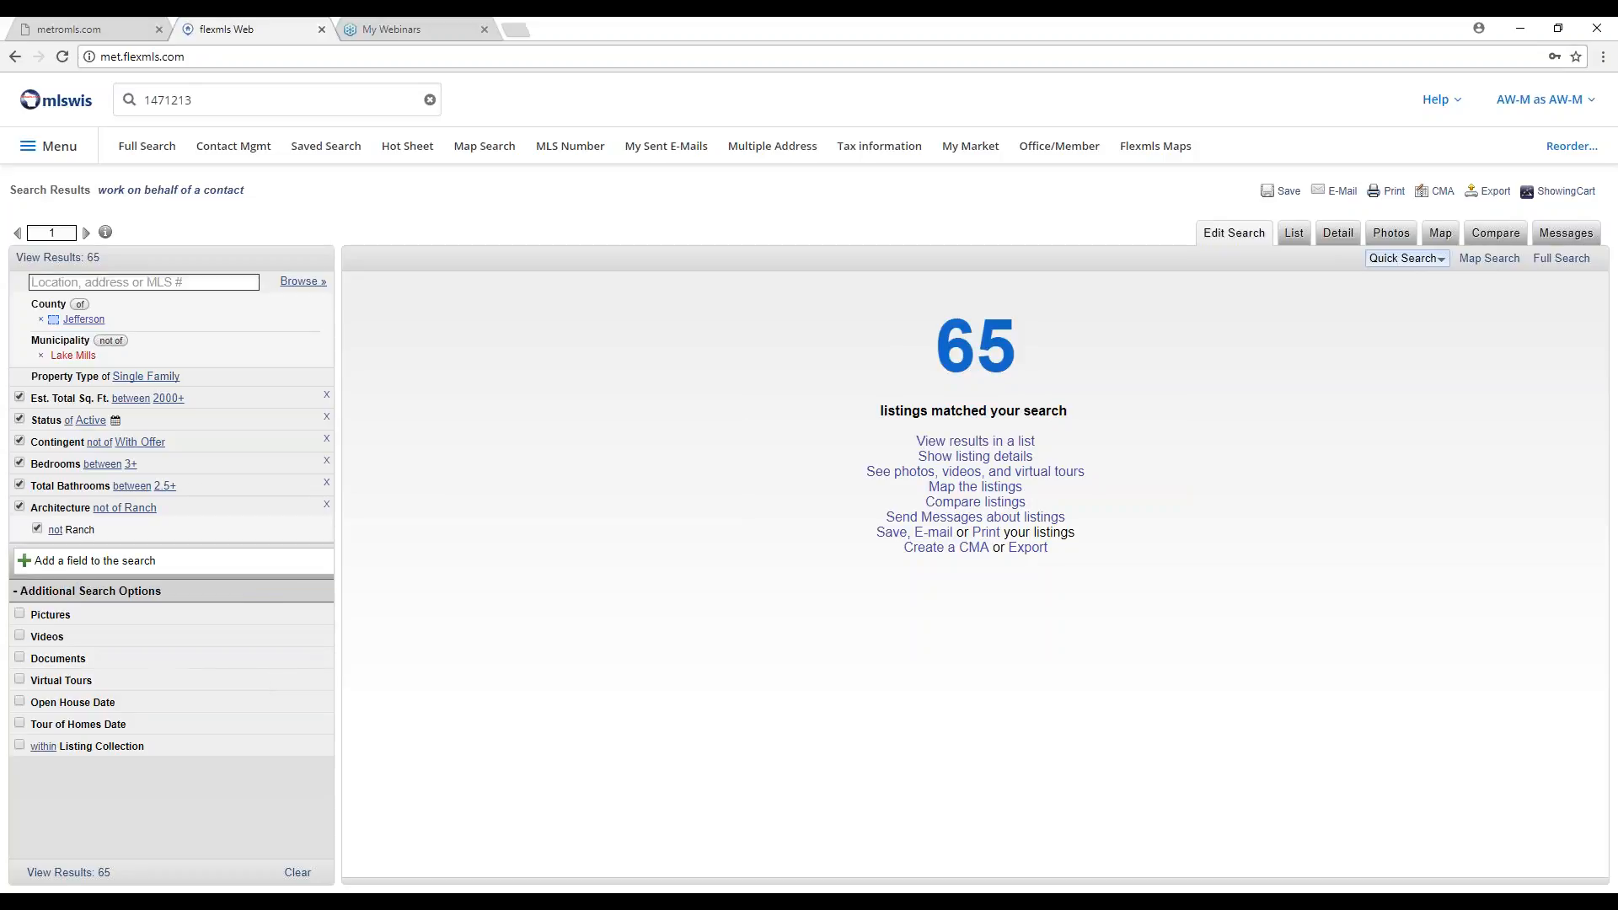
{"action": "left_click", "coordinate": [81, 558]}
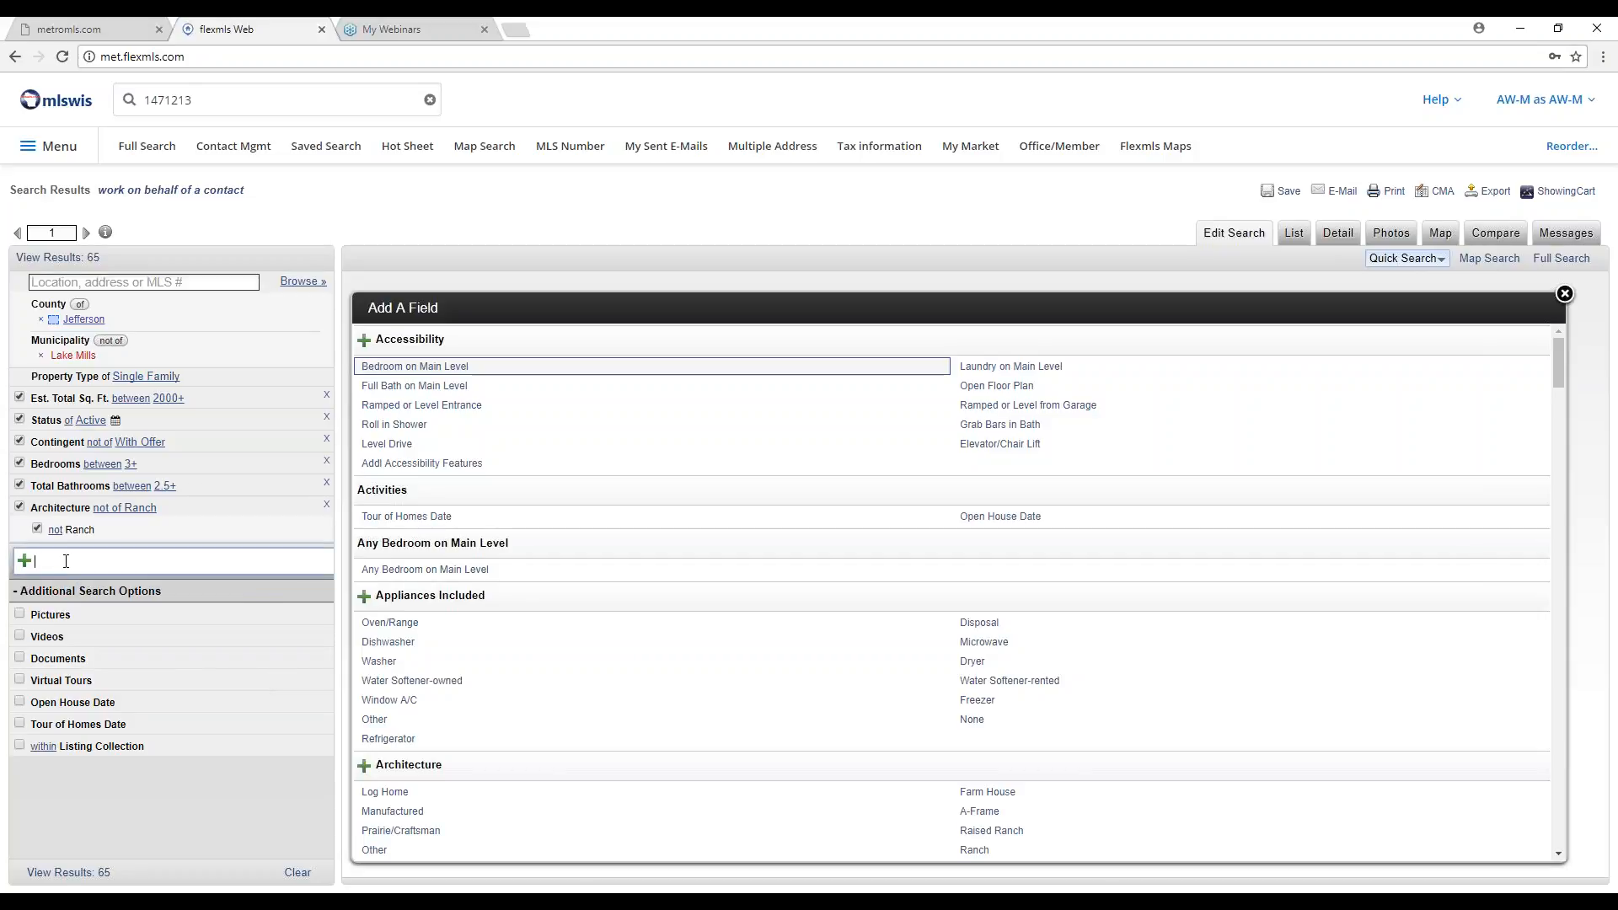
Add a Style criterion set to 'not' 1 Story, reducing matches to 63.
{"action": "type", "text": "1 story"}
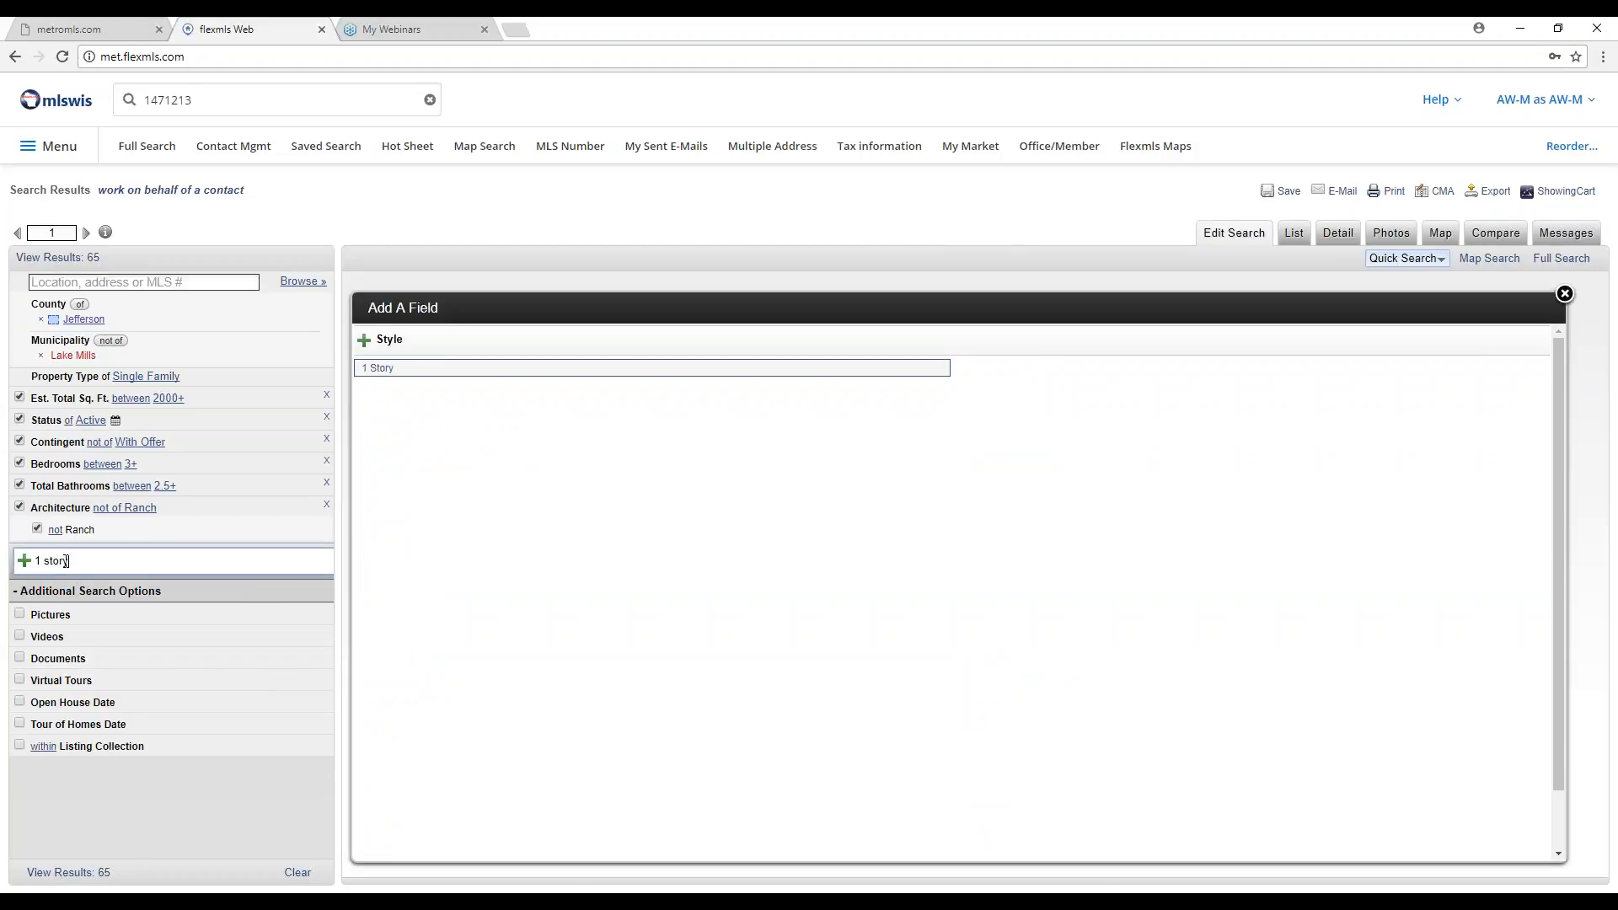
{"action": "left_click", "coordinate": [379, 371]}
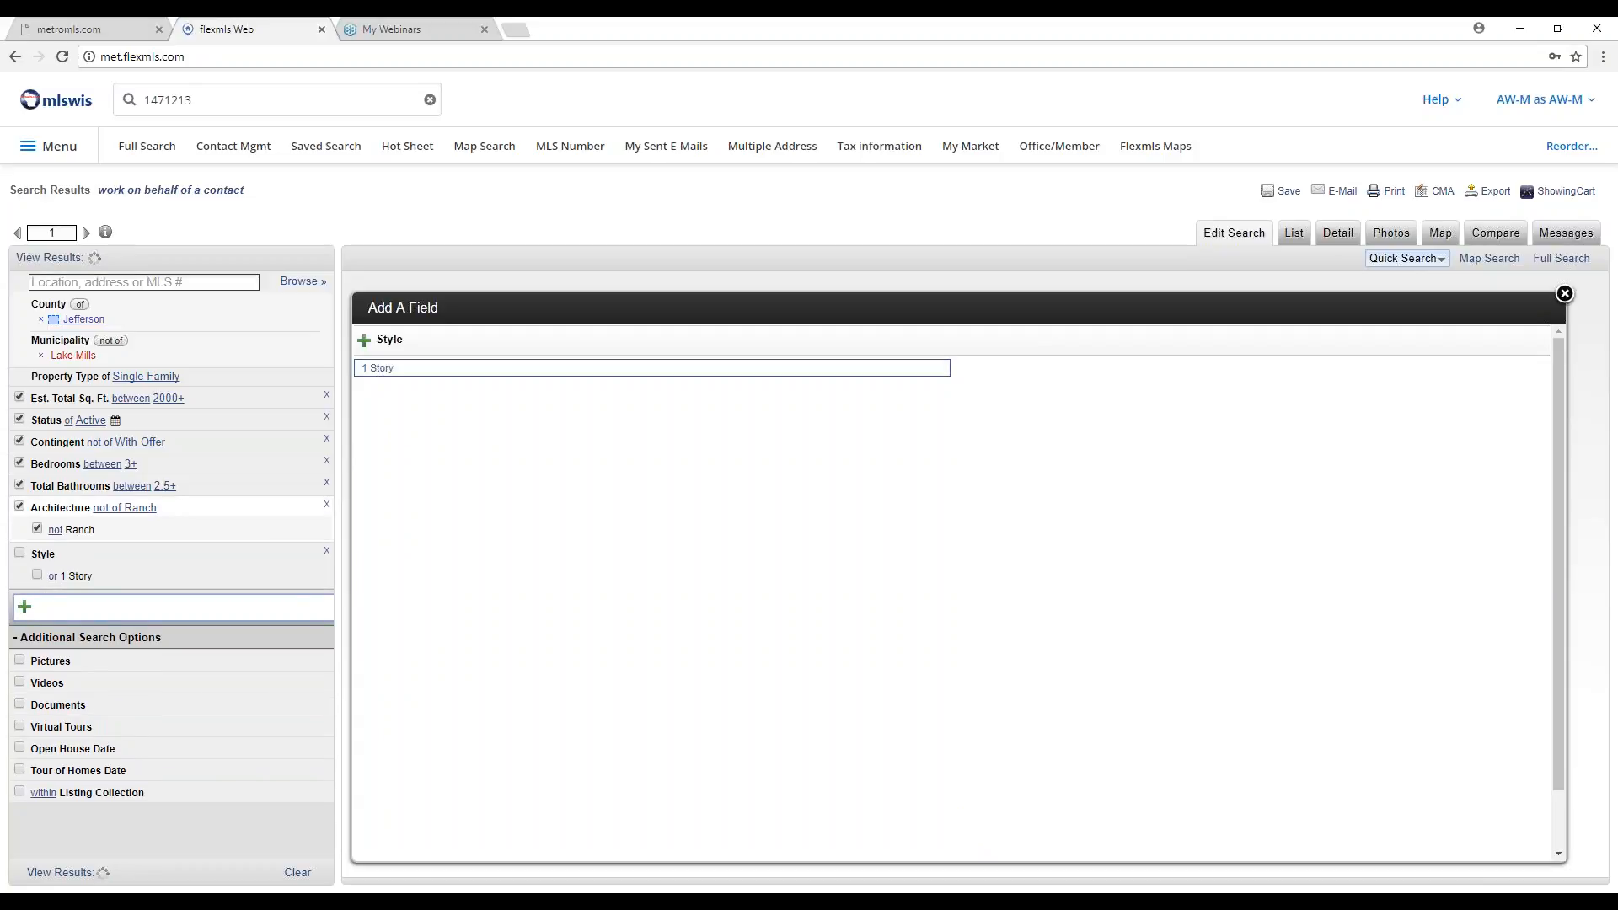
{"action": "left_click", "coordinate": [19, 555]}
{"action": "left_click", "coordinate": [37, 576]}
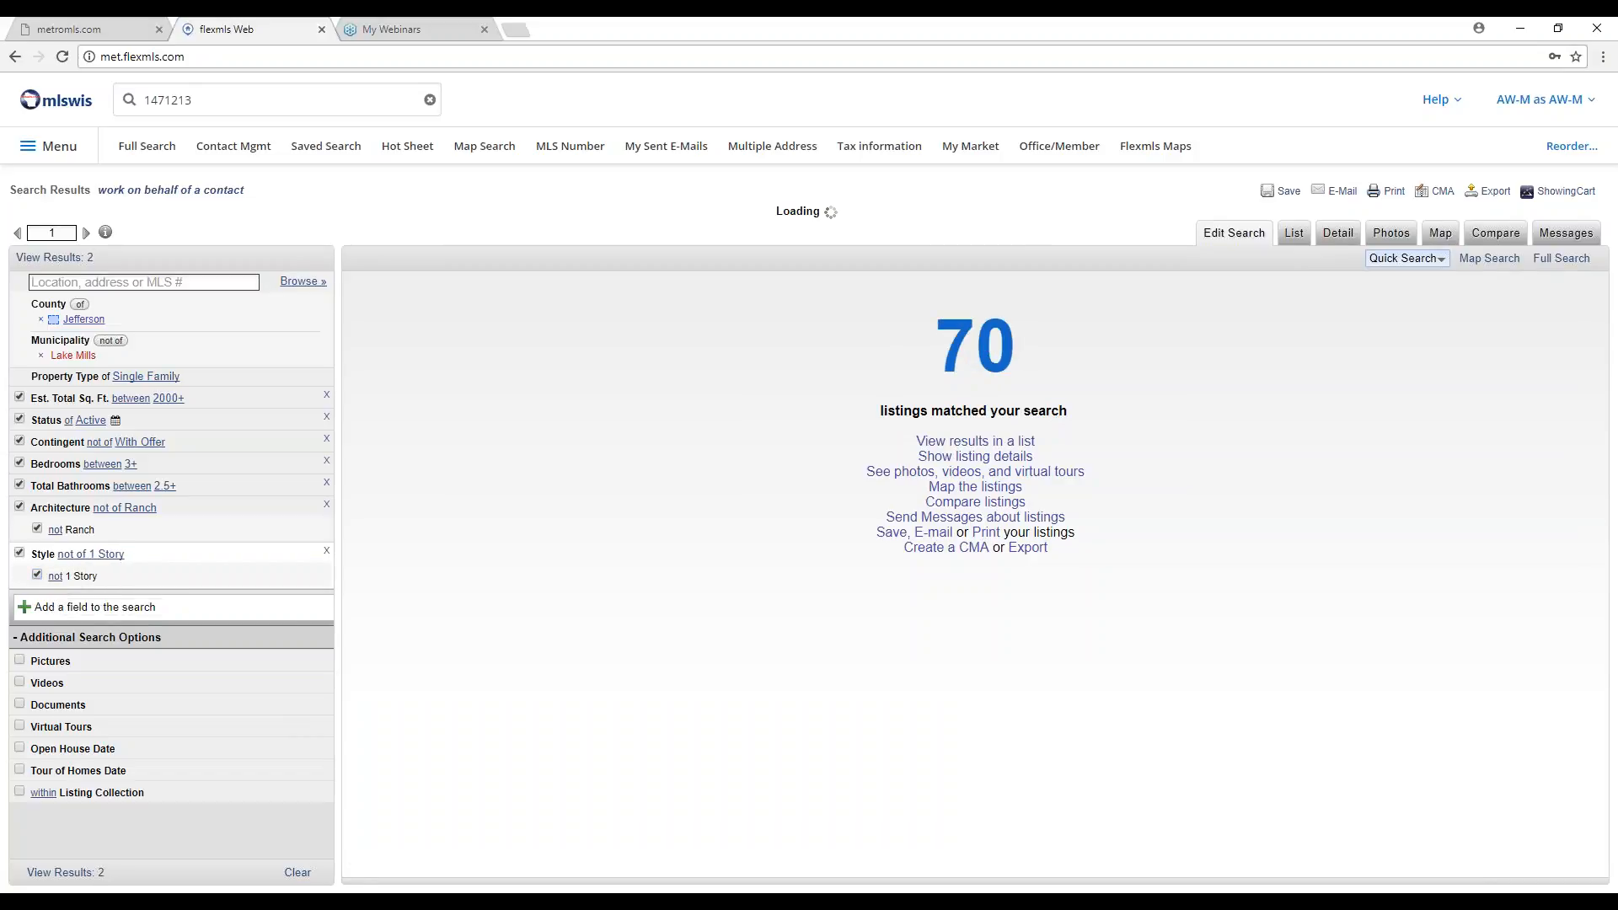
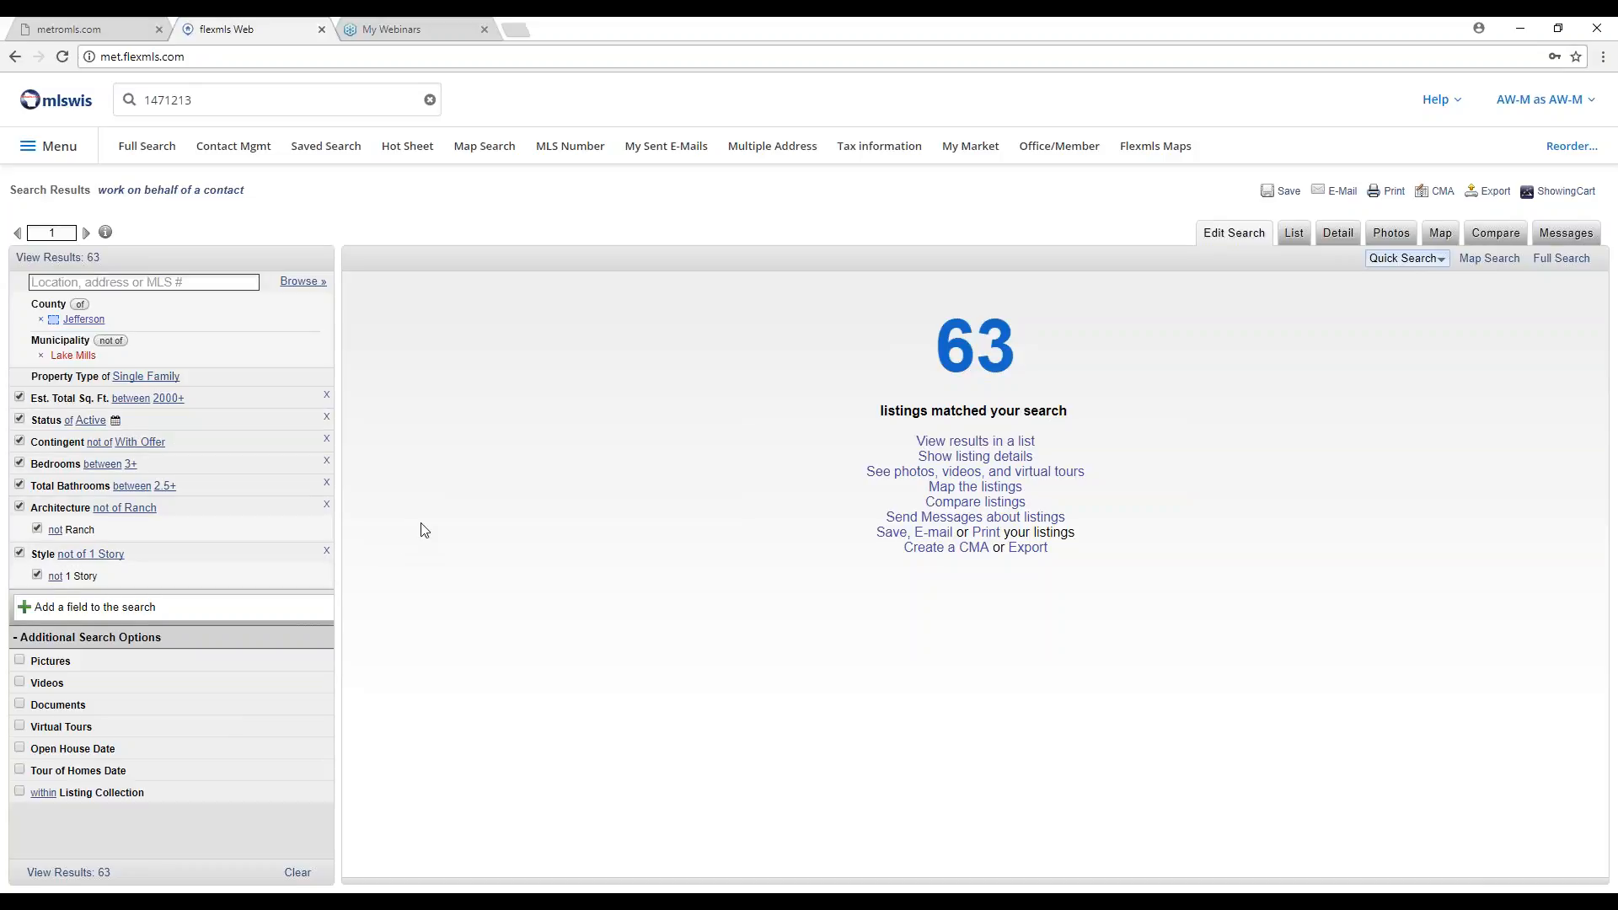
Go to My Map Overlays, listing eight saved overlays from Lake Country to Waukesha Subdivisions.
{"action": "left_click", "coordinate": [53, 153]}
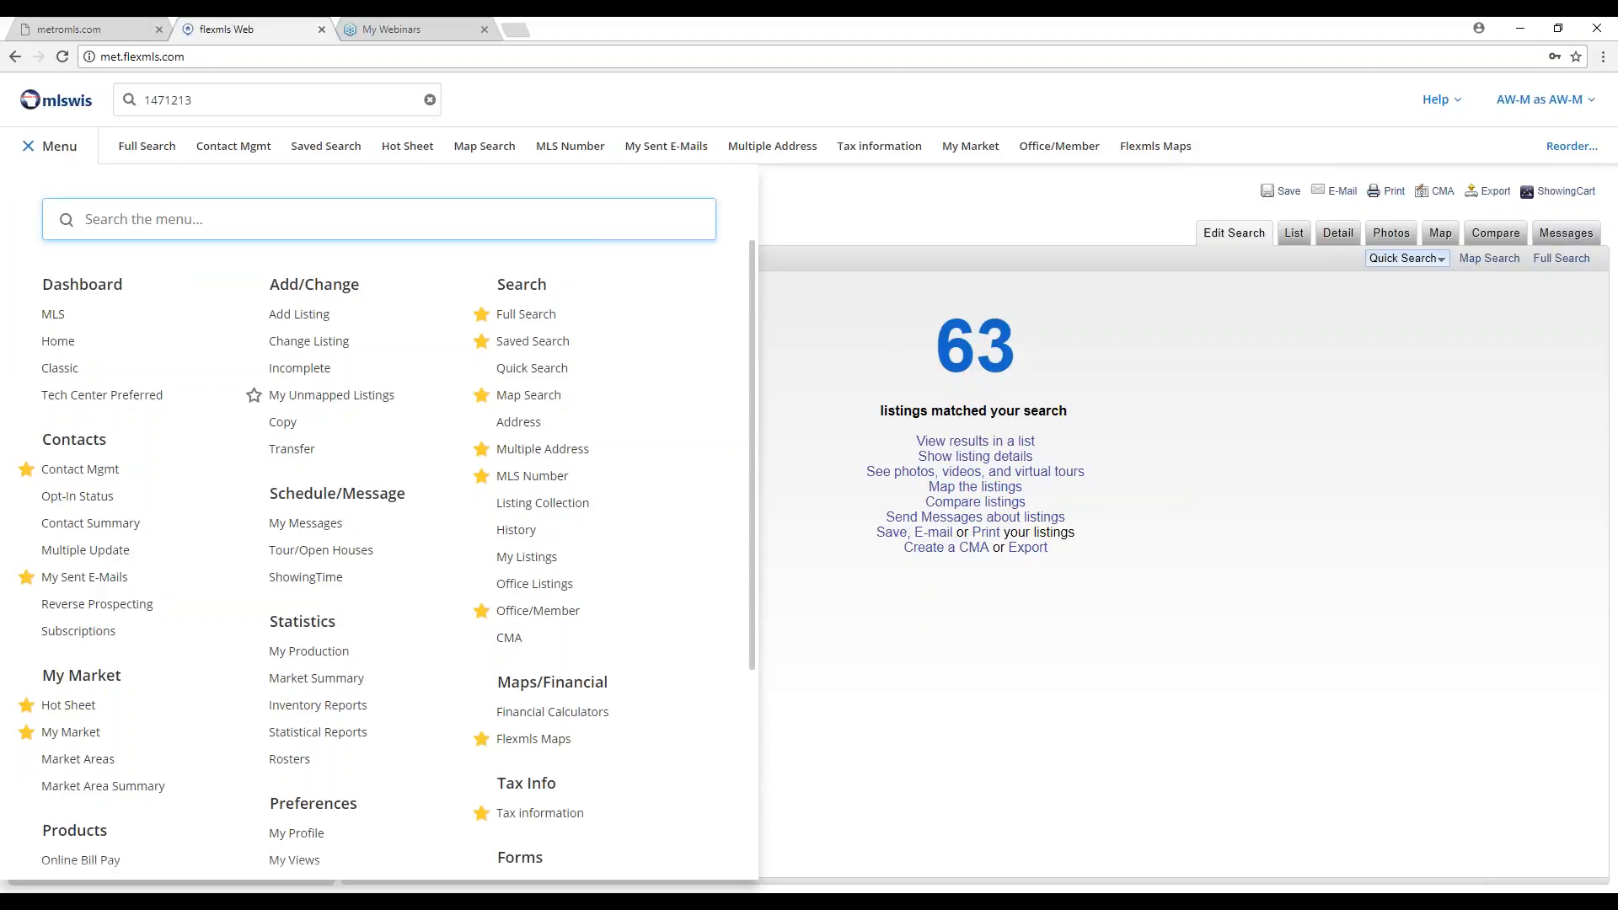
{"action": "scroll", "coordinate": [251, 399], "scroll_direction": "down", "scroll_amount": 4}
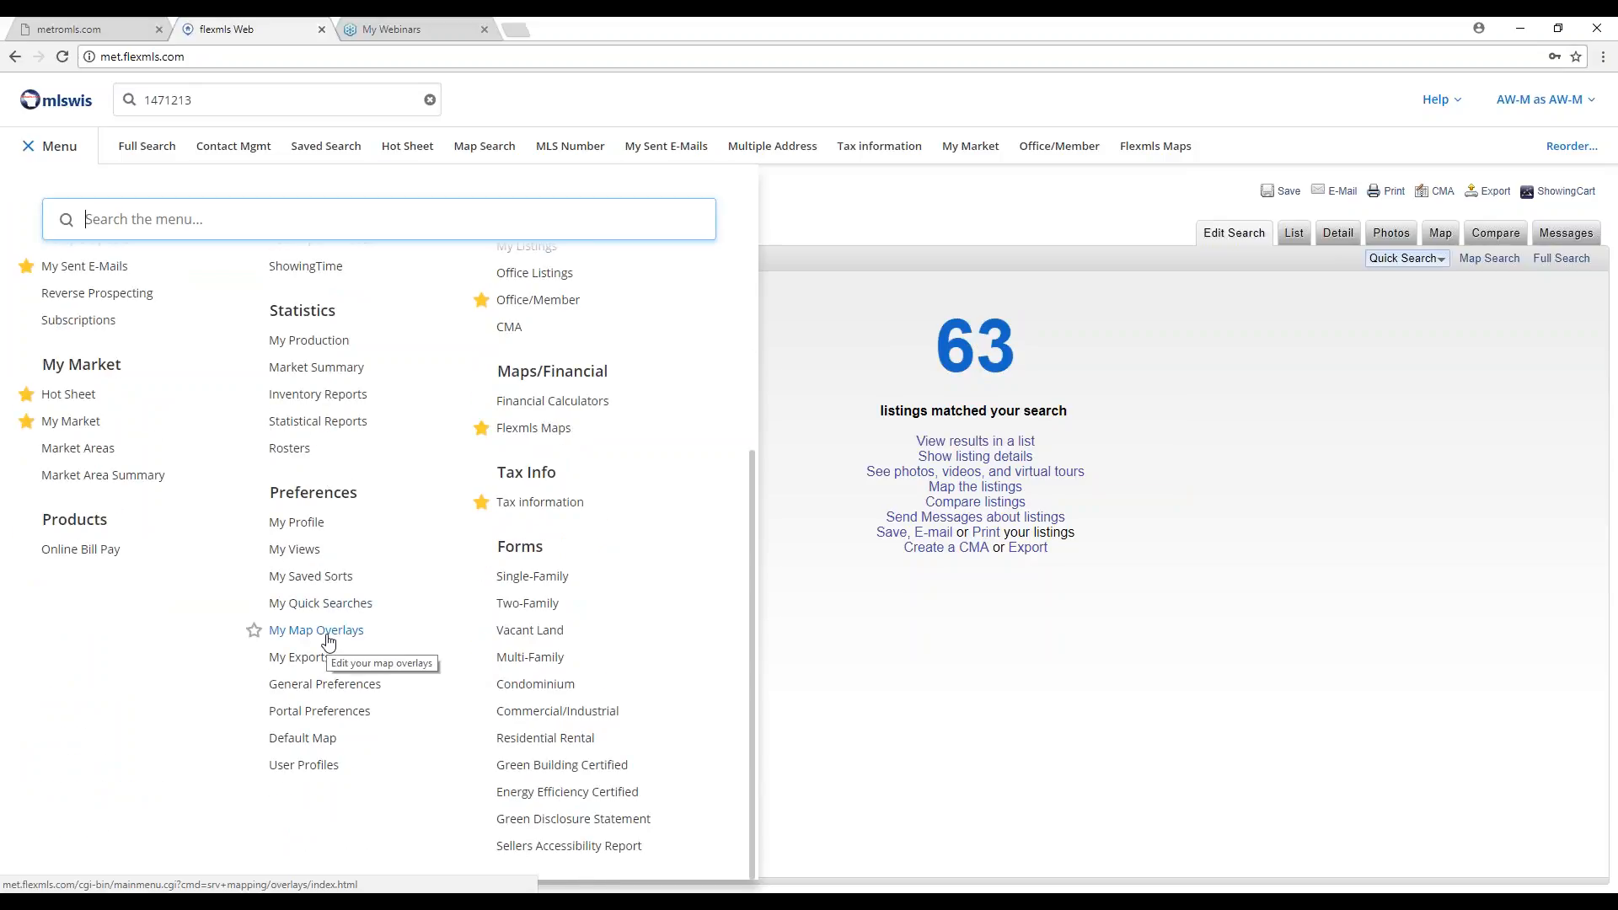
{"action": "left_click", "coordinate": [326, 636]}
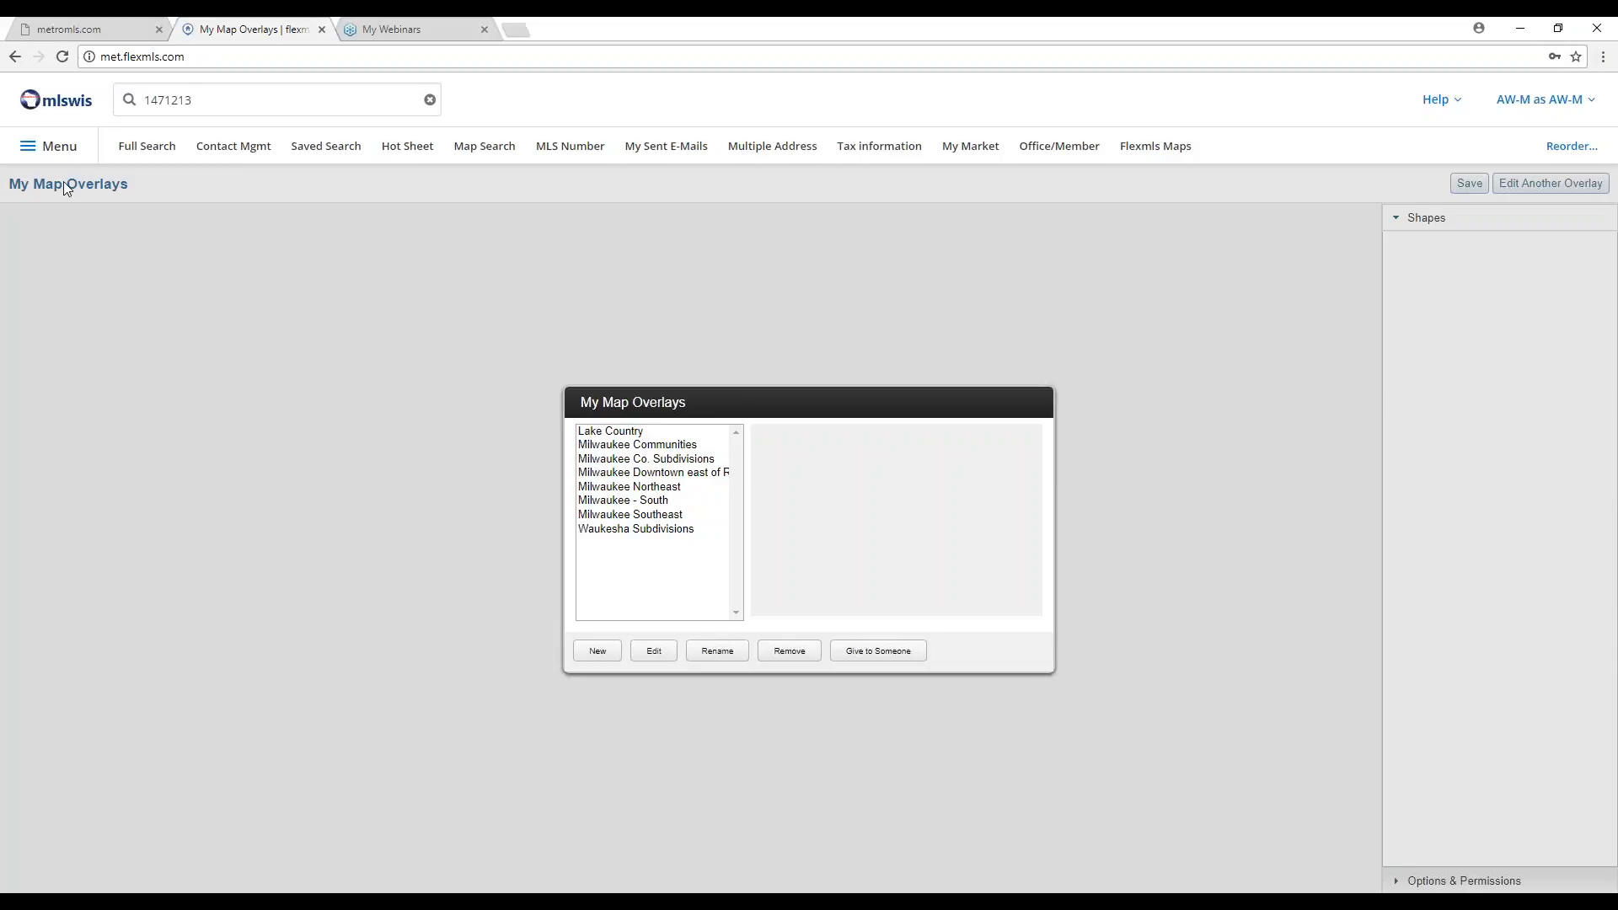
{"action": "left_click", "coordinate": [50, 145]}
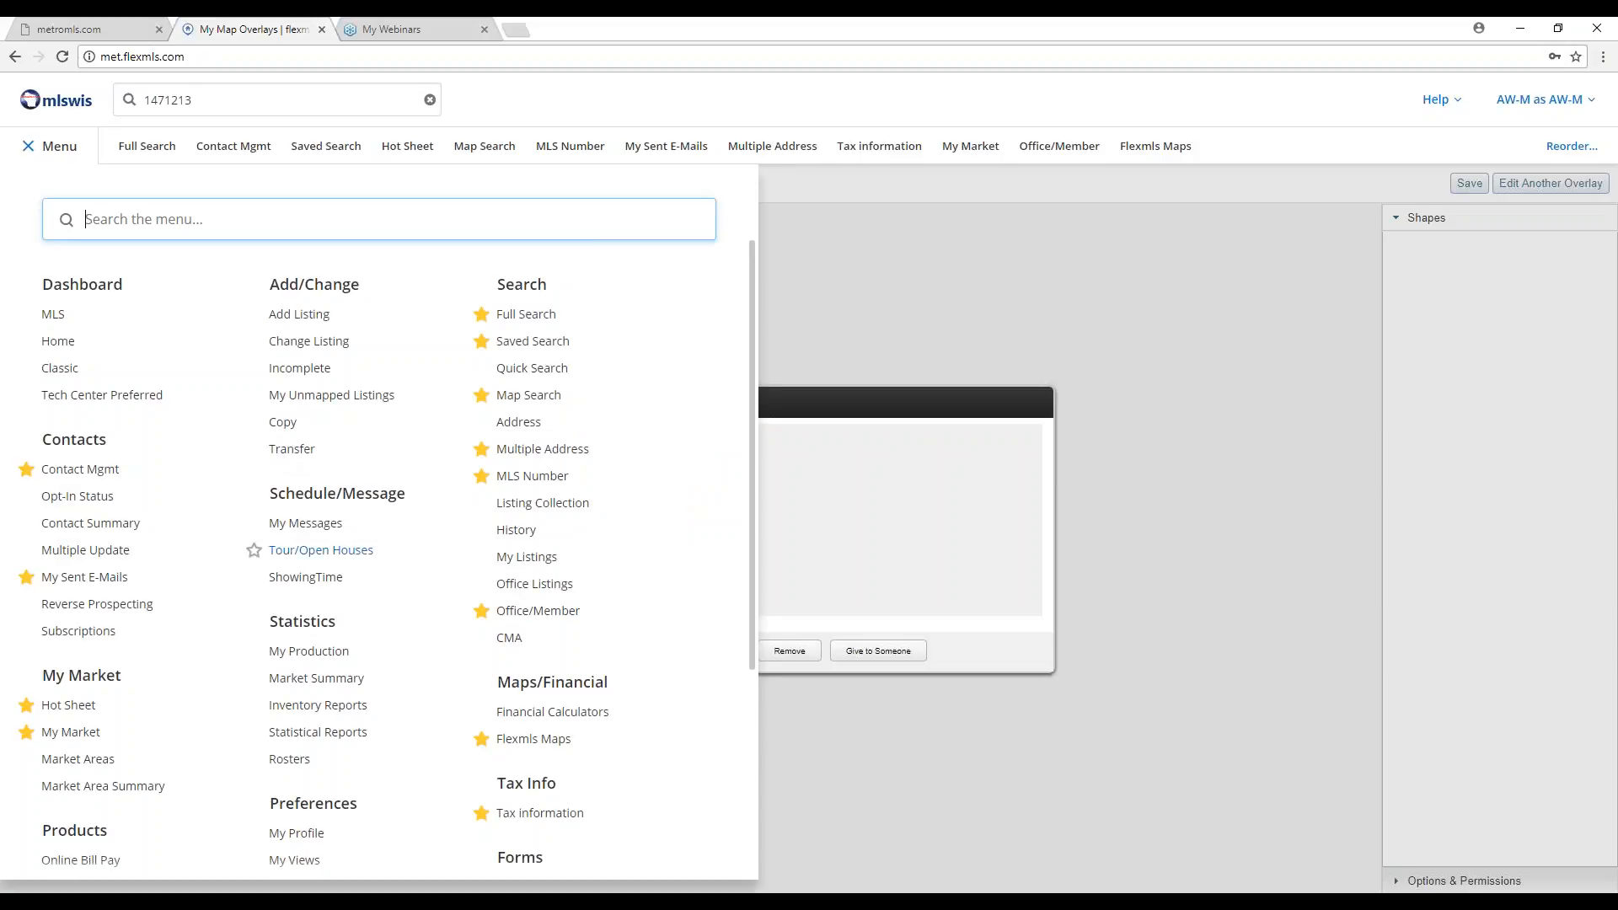
Return to My Map Overlays and open Lake Country for editing, mapping its 24 lake shapes.
{"action": "scroll", "coordinate": [375, 573], "scroll_direction": "down", "scroll_amount": 3}
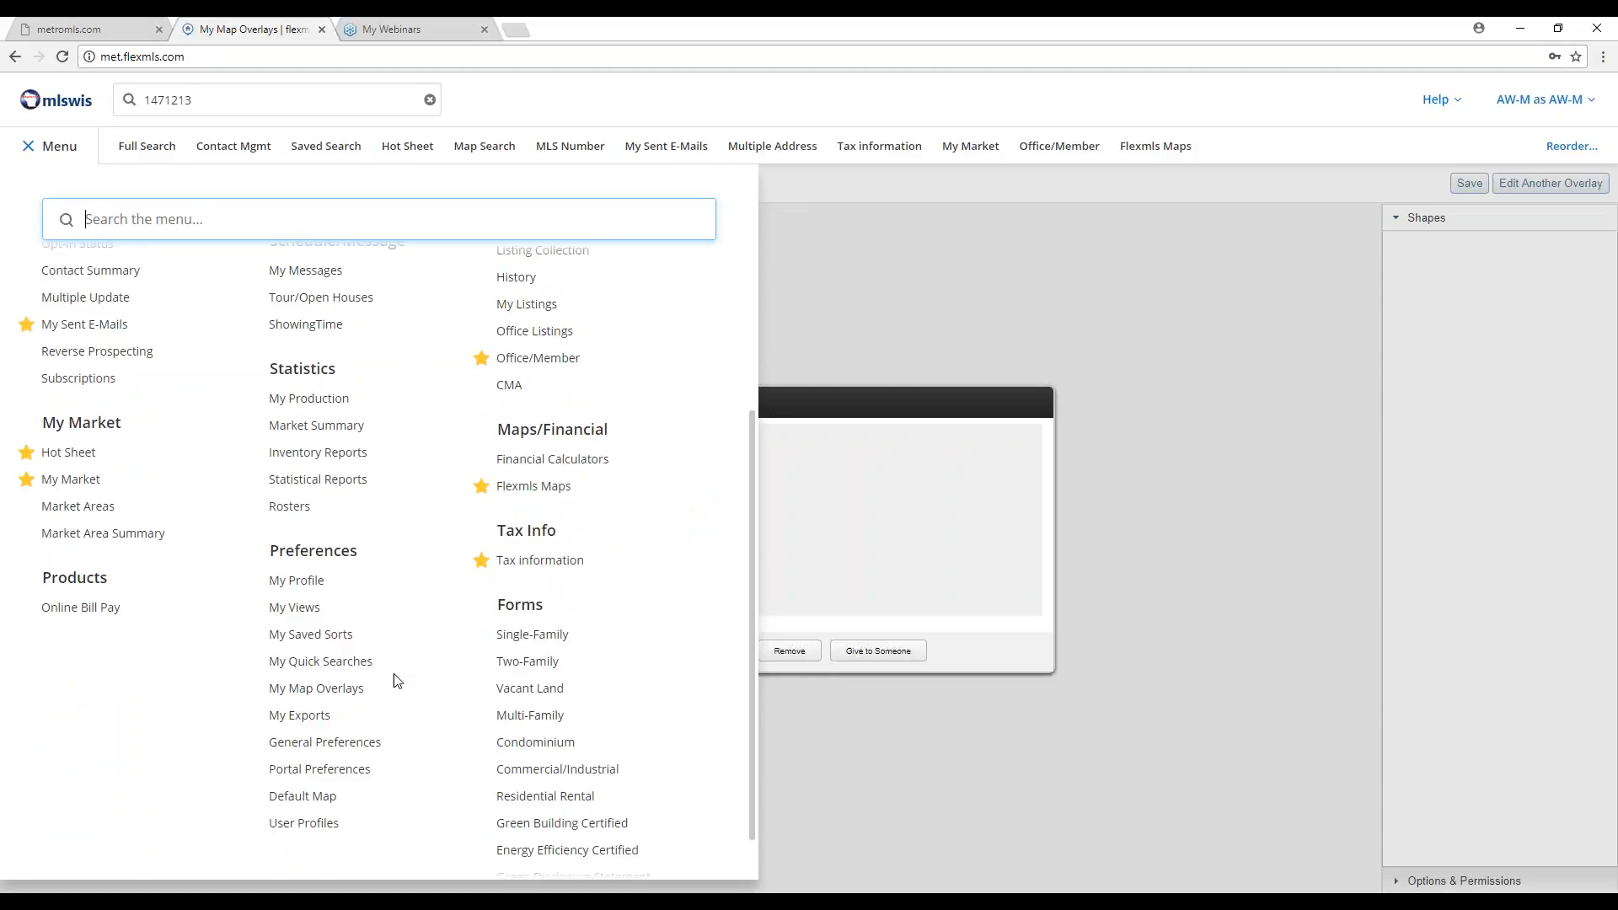
{"action": "left_click", "coordinate": [353, 691]}
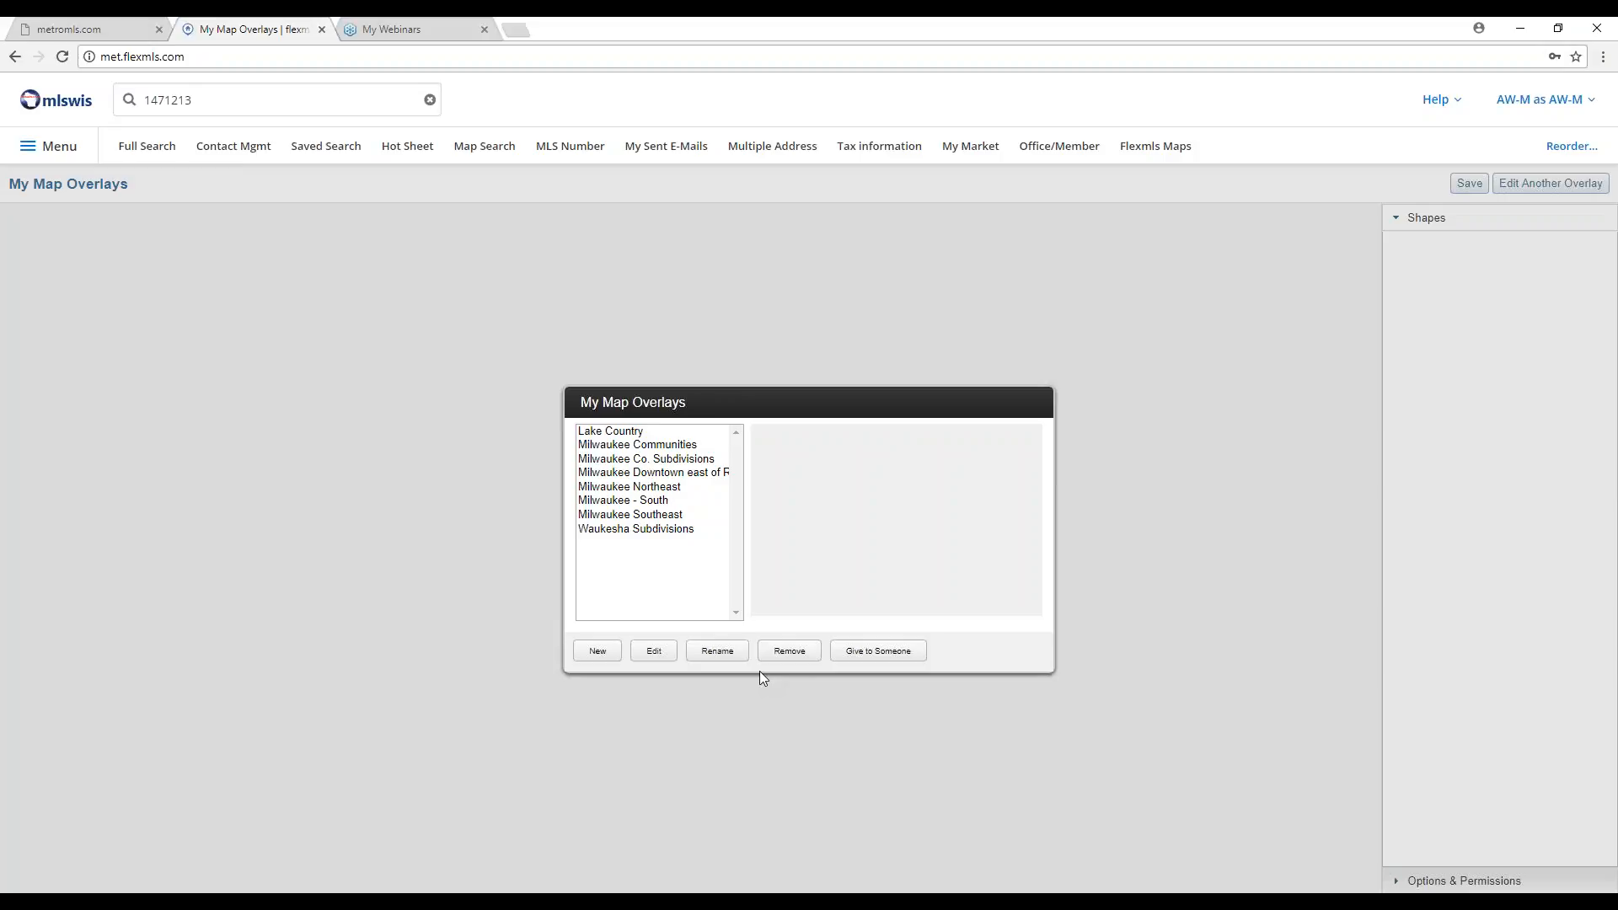
{"action": "left_click", "coordinate": [634, 434]}
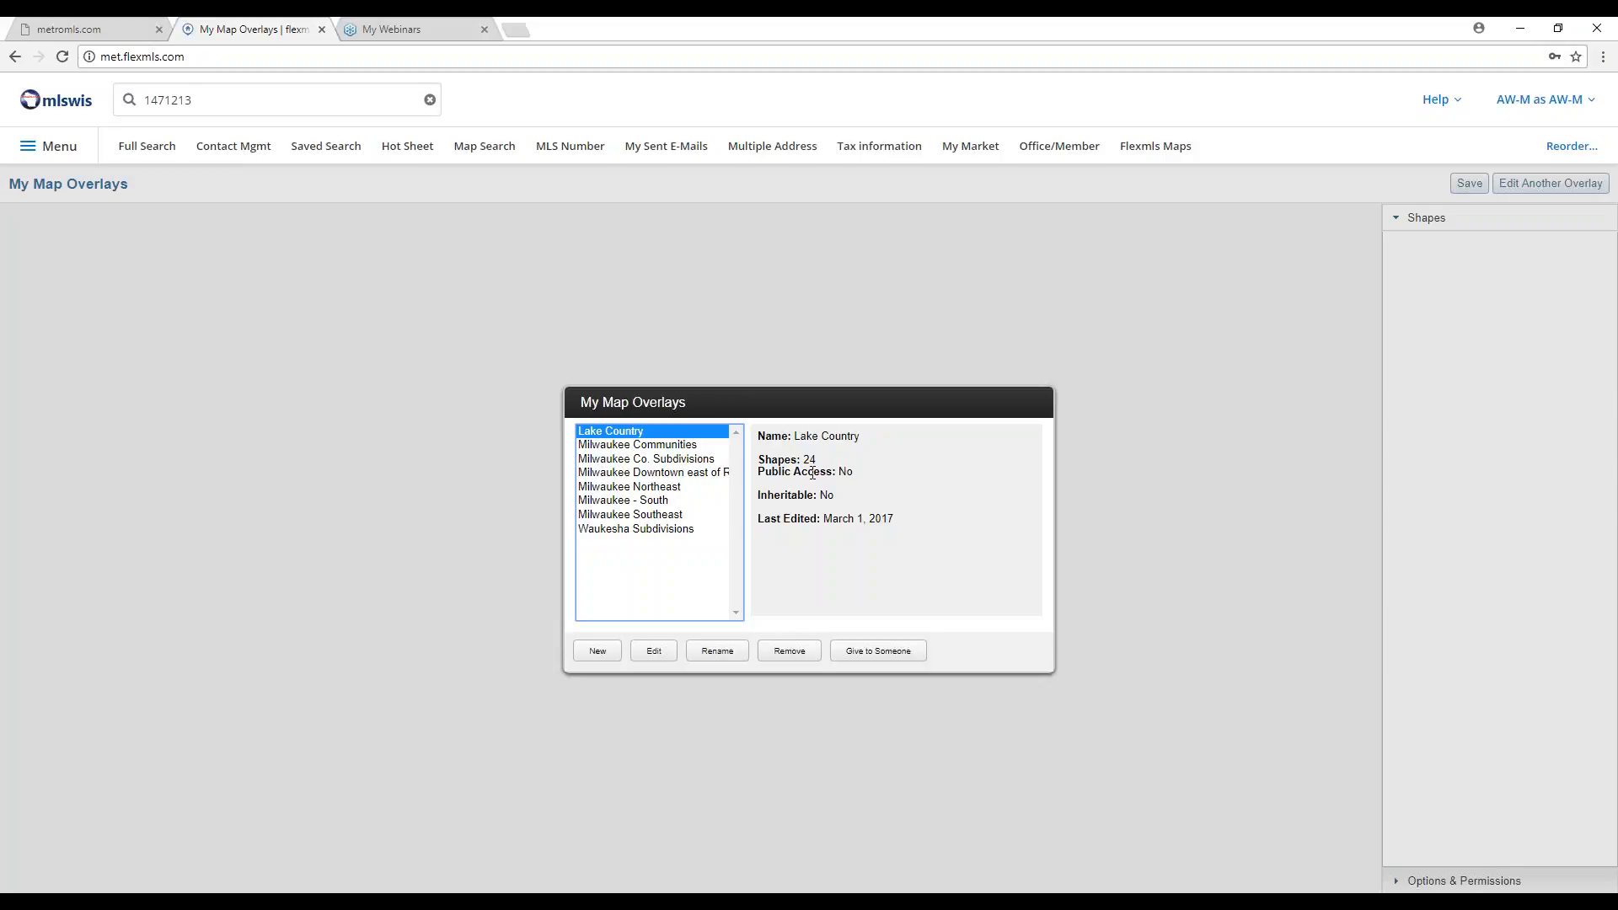
{"action": "left_click", "coordinate": [664, 654]}
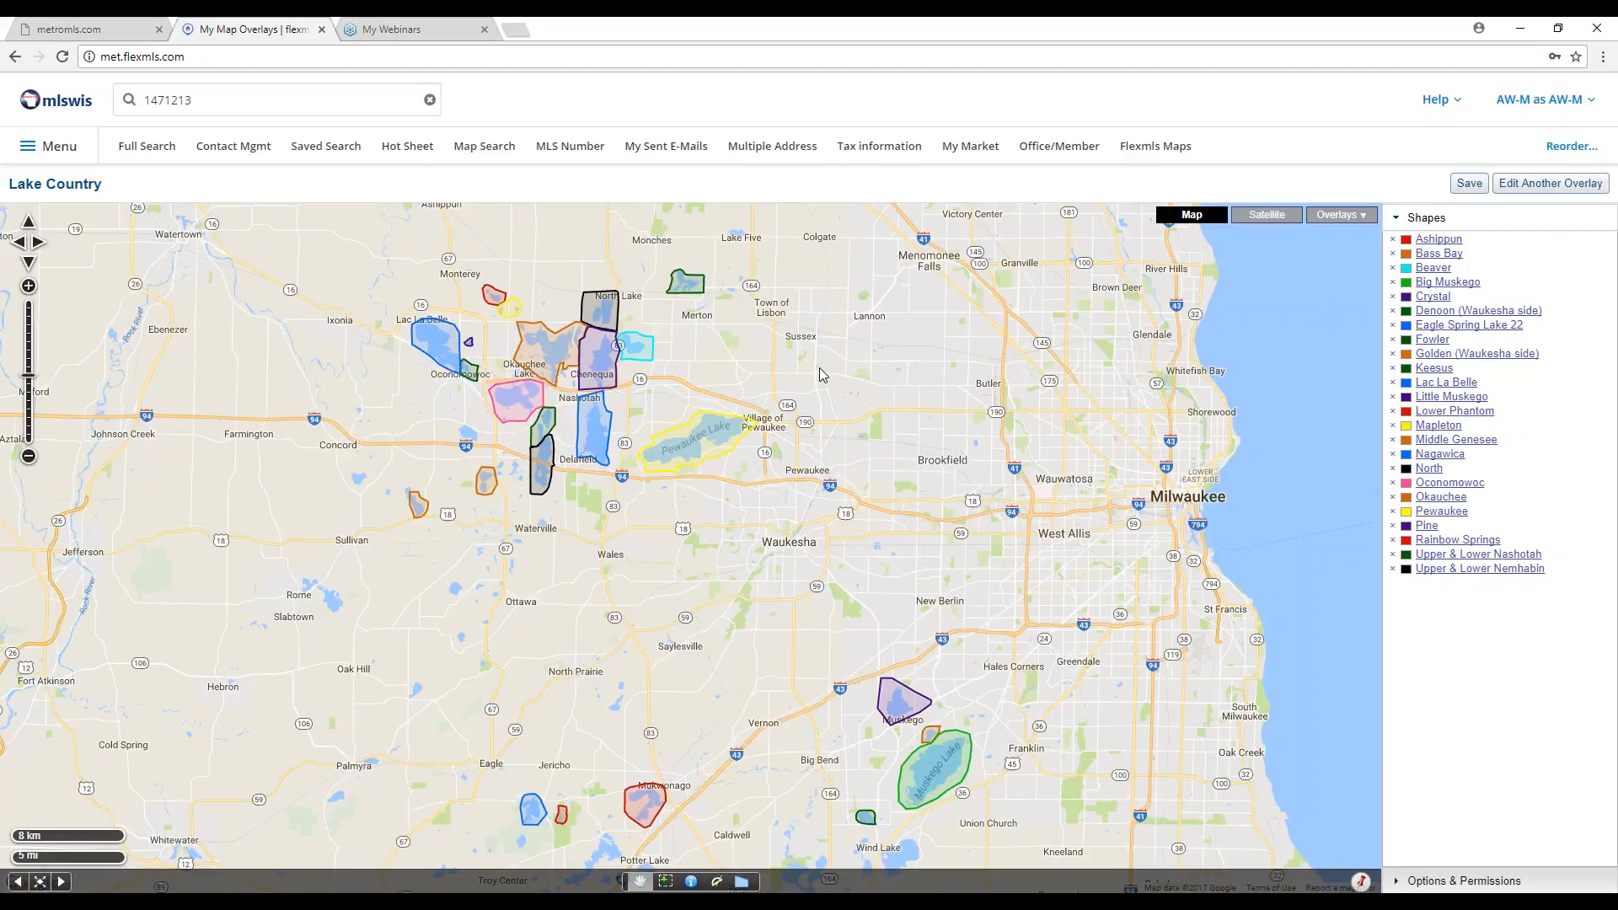
View the FlexMLS Video Library's Using Maps section on metromls.com, then return to Lake Country.
{"action": "left_click", "coordinate": [79, 31]}
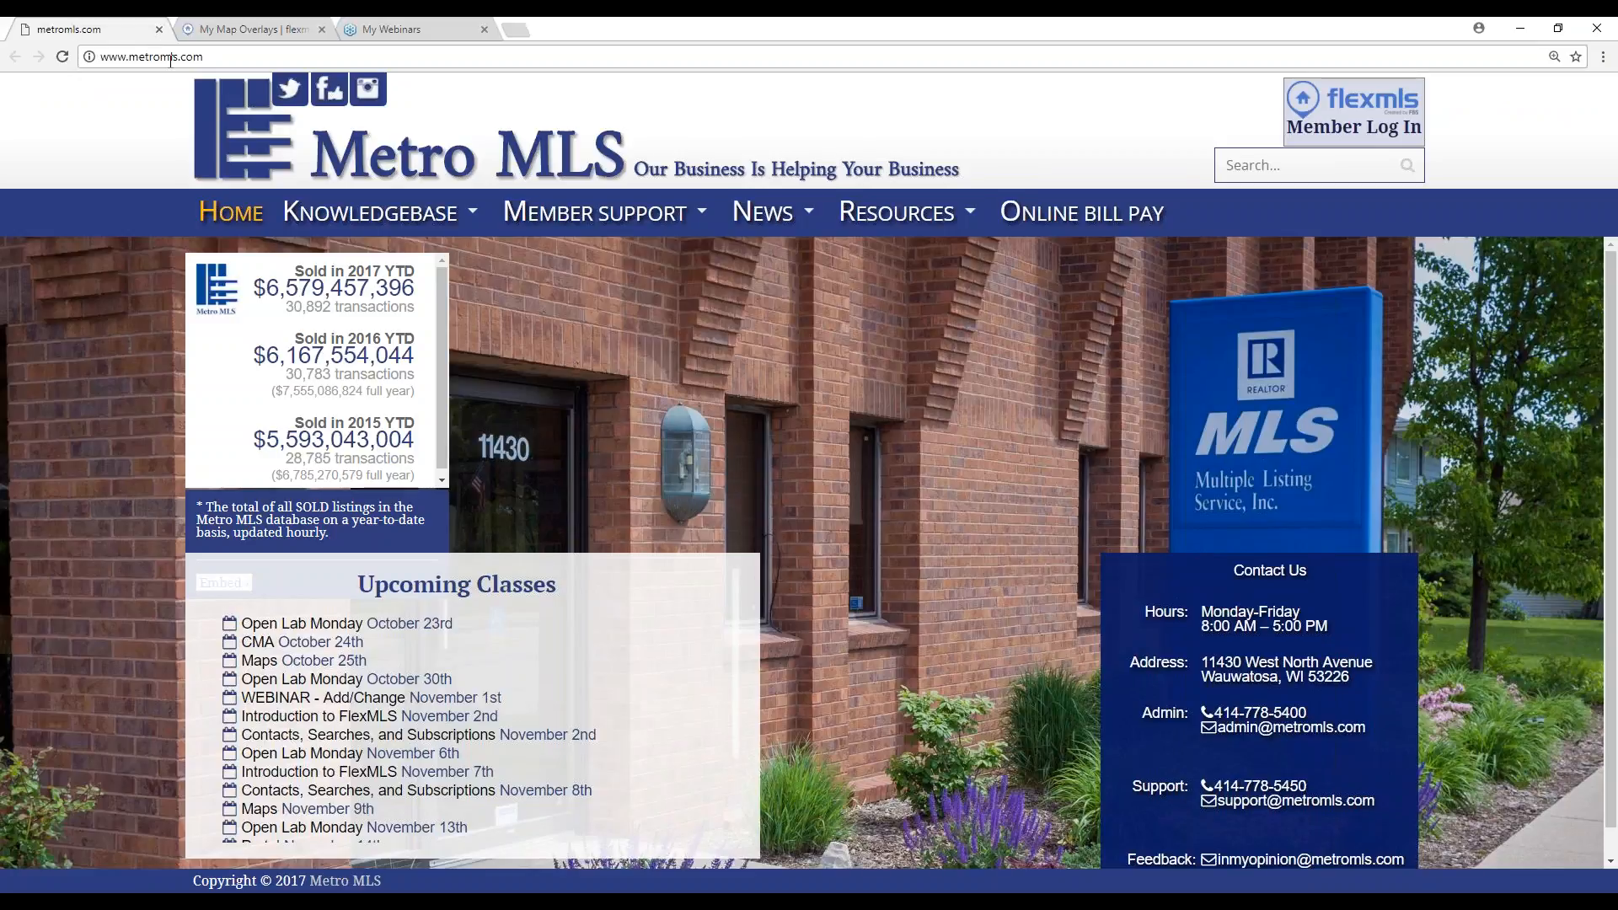
{"action": "left_click", "coordinate": [213, 57]}
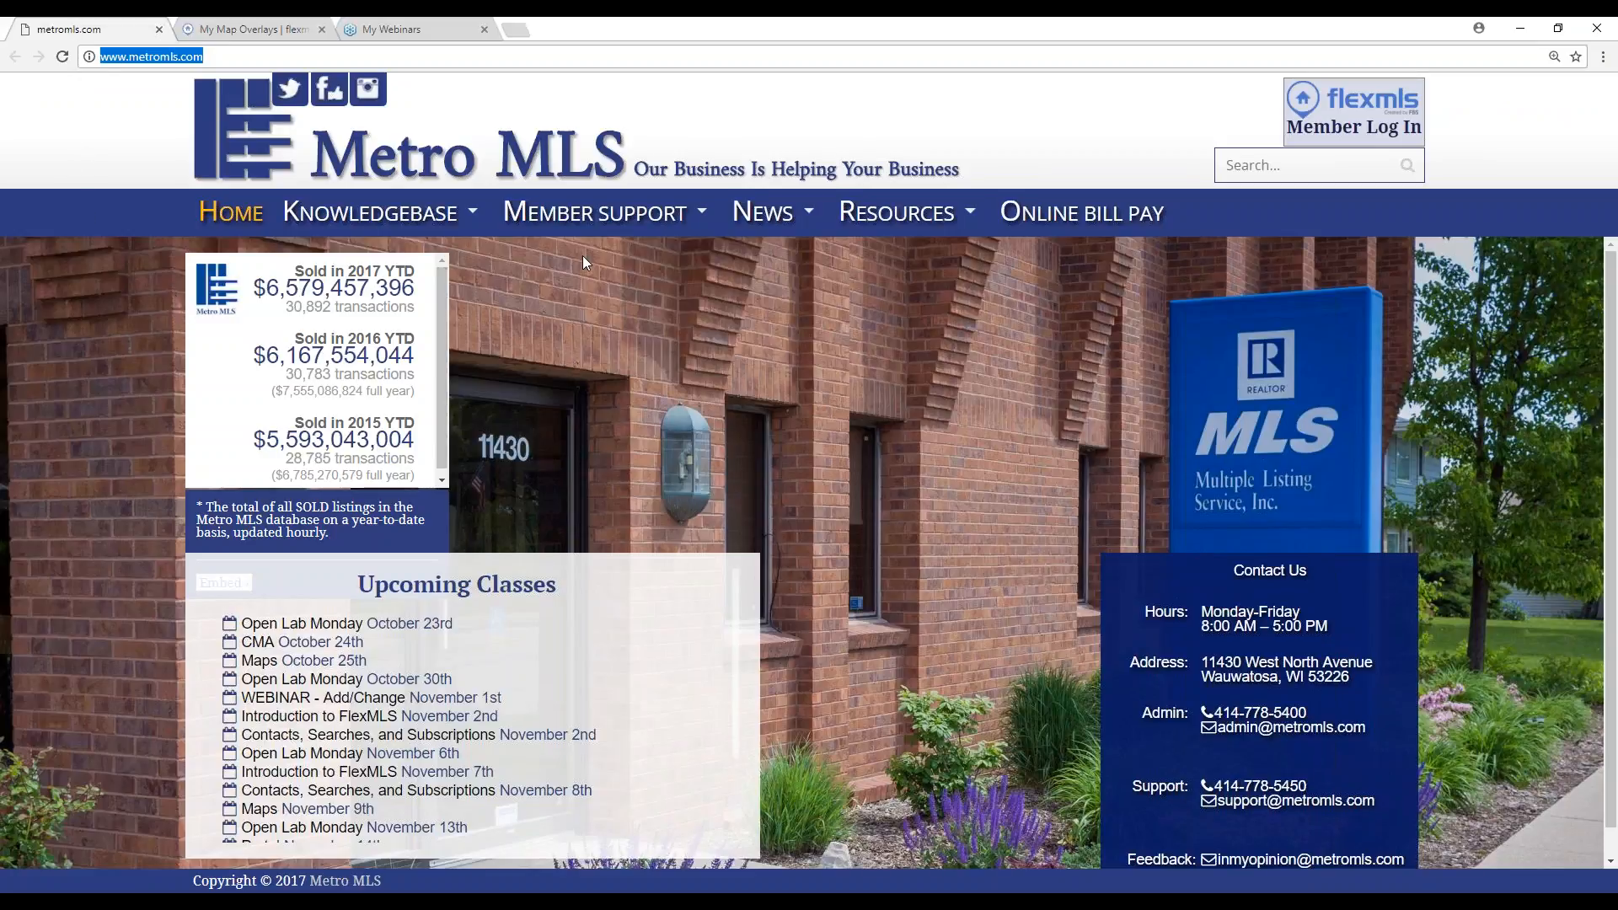
{"action": "mouse_move", "coordinate": [580, 218]}
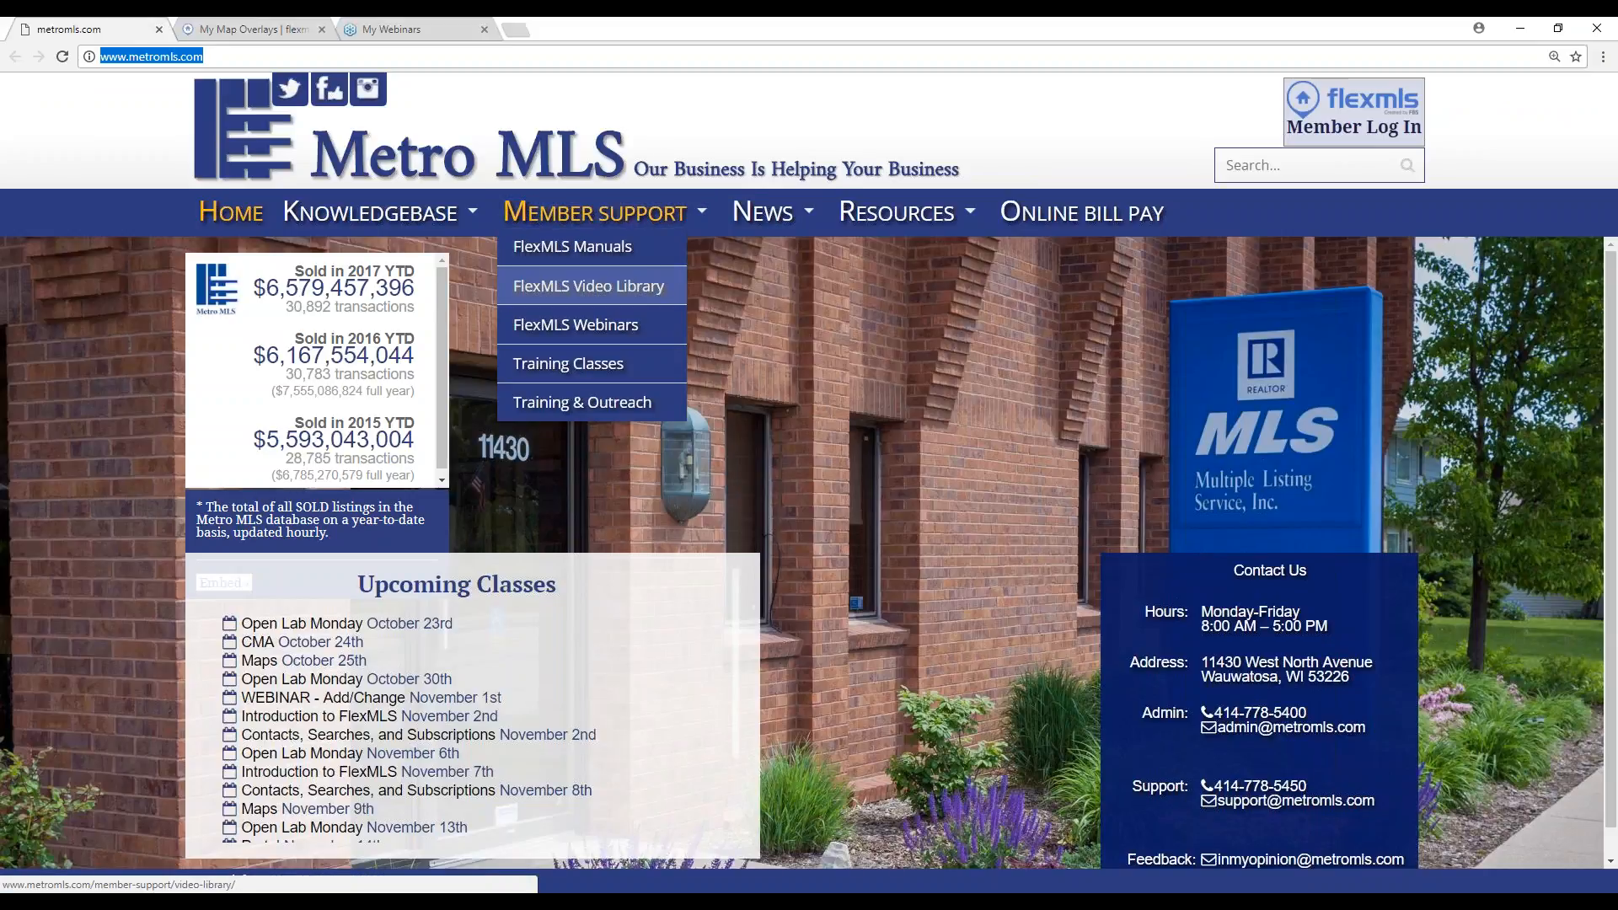
{"action": "left_click", "coordinate": [589, 286]}
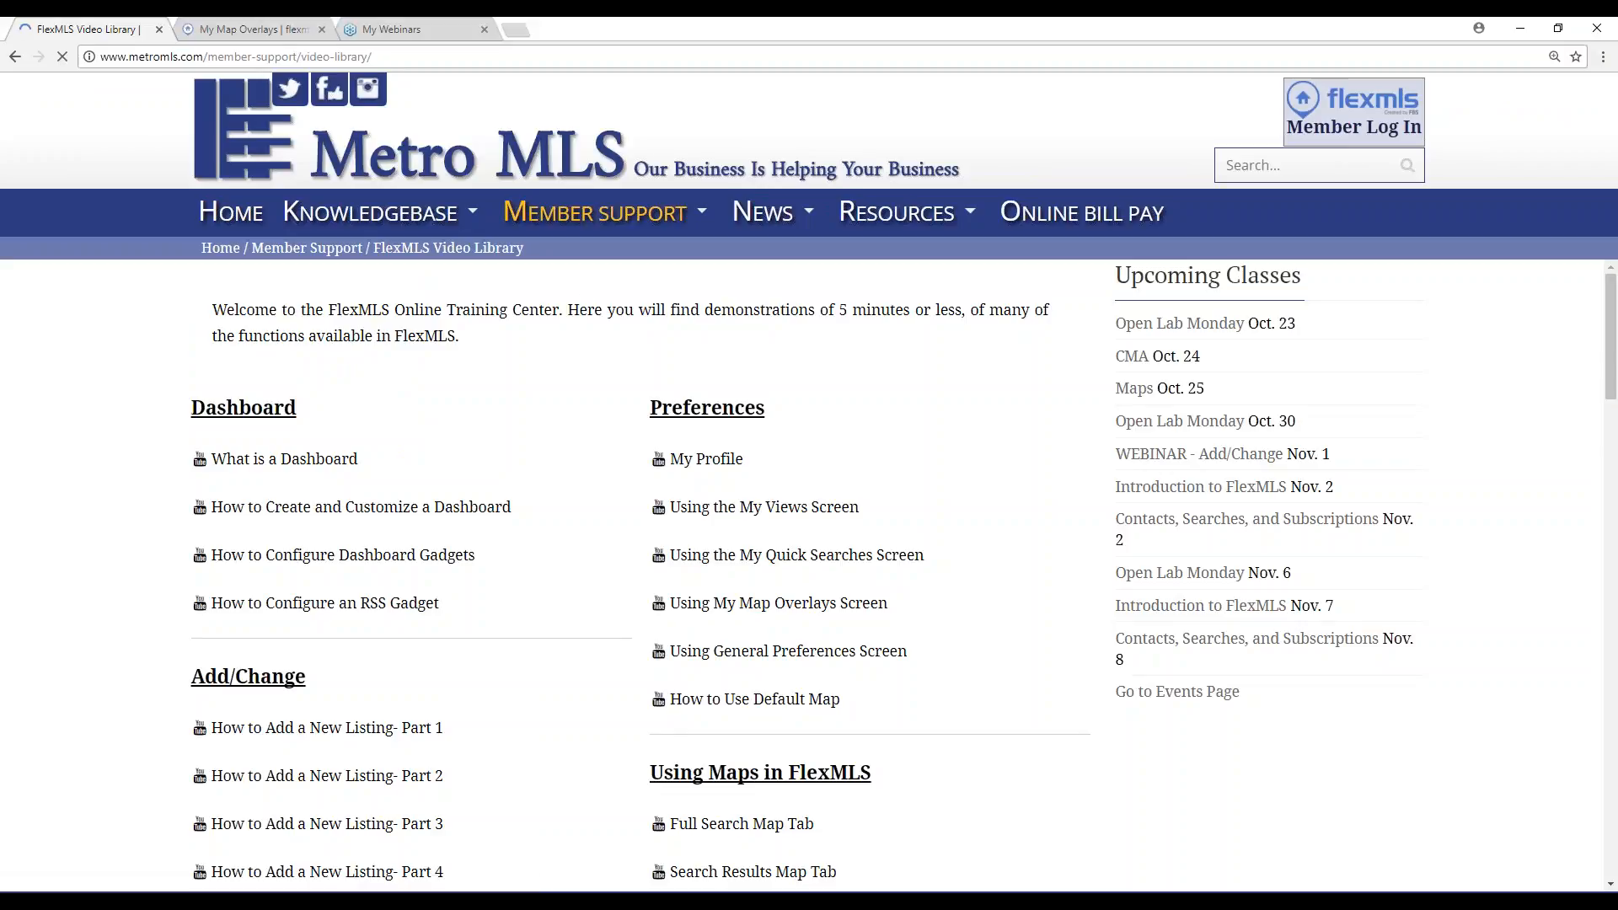
{"action": "scroll", "coordinate": [670, 375], "scroll_direction": "down", "scroll_amount": 4}
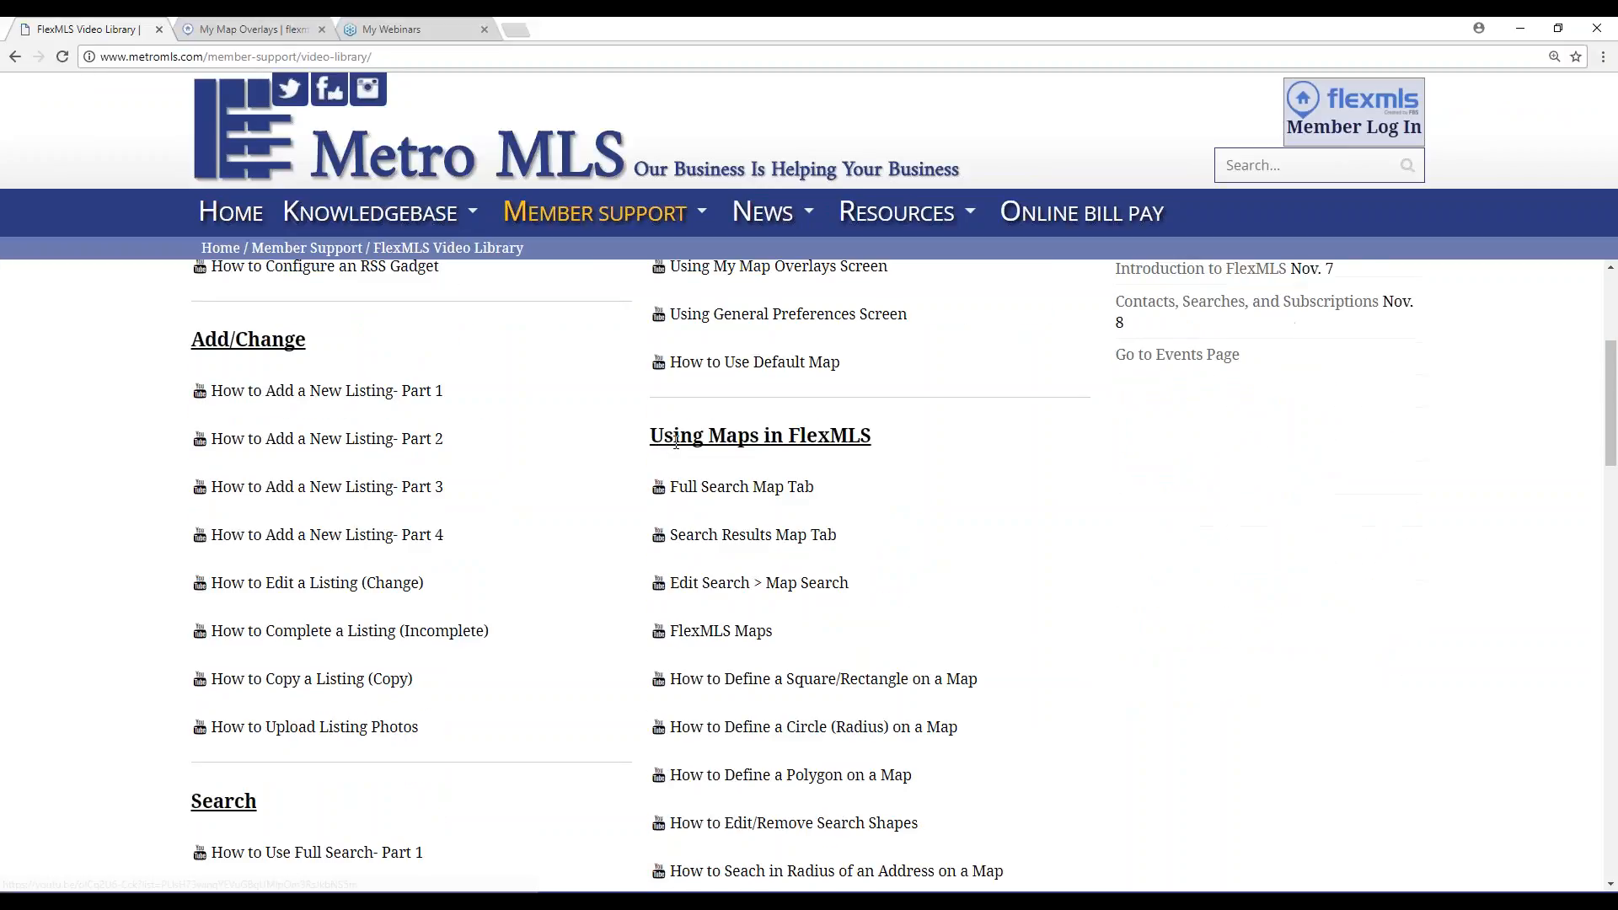
{"action": "scroll", "coordinate": [901, 472], "scroll_direction": "down", "scroll_amount": 3}
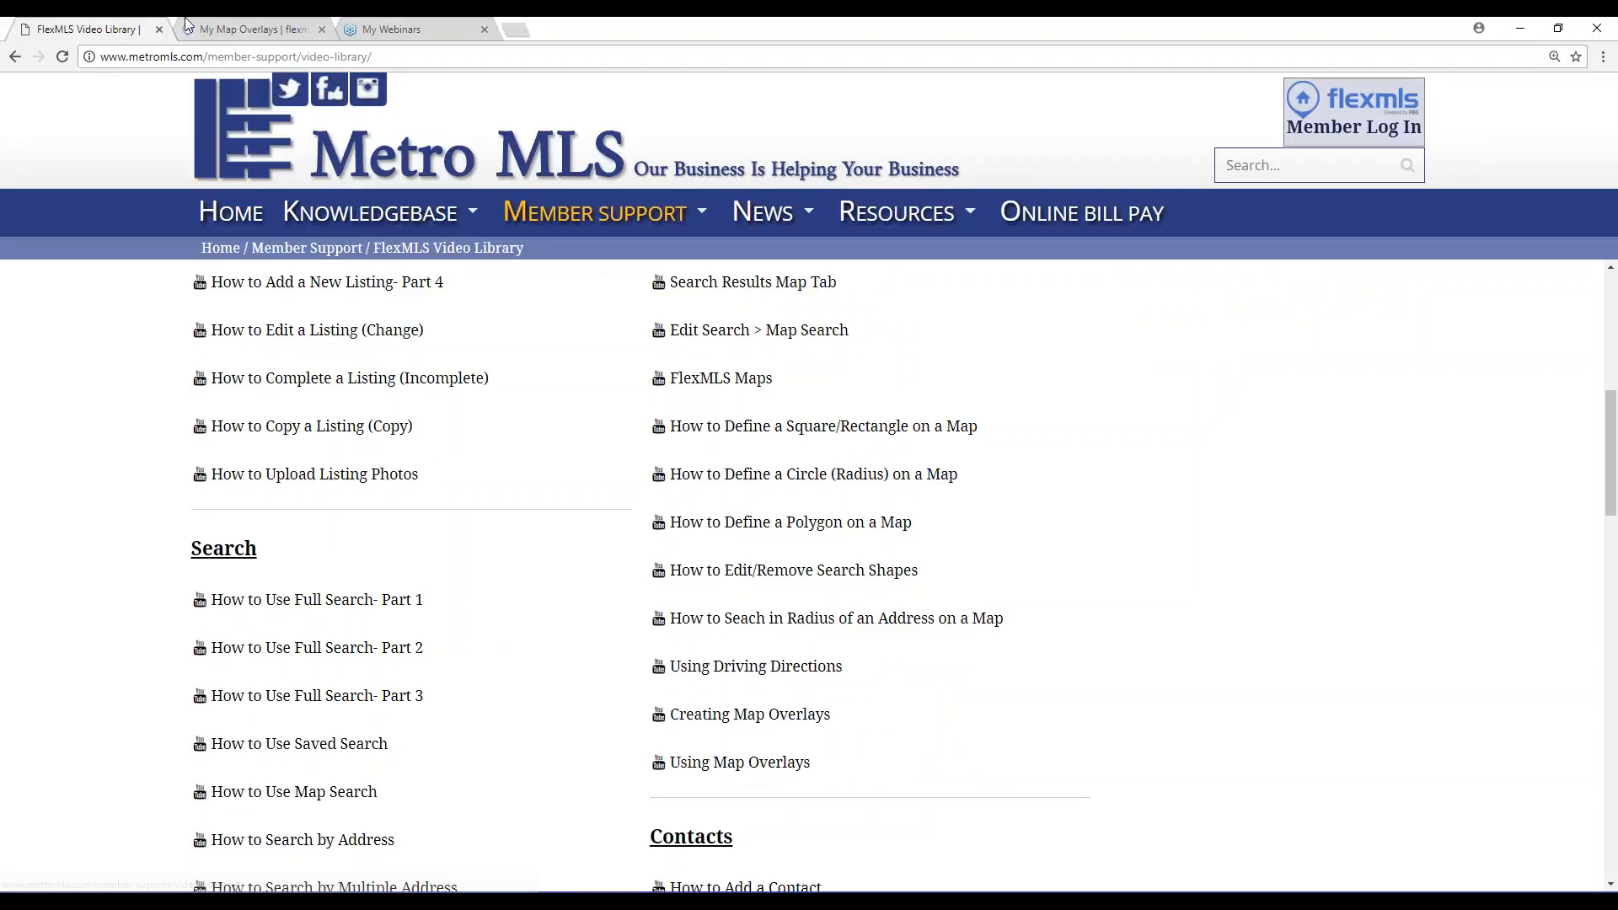
{"action": "left_click", "coordinate": [232, 27]}
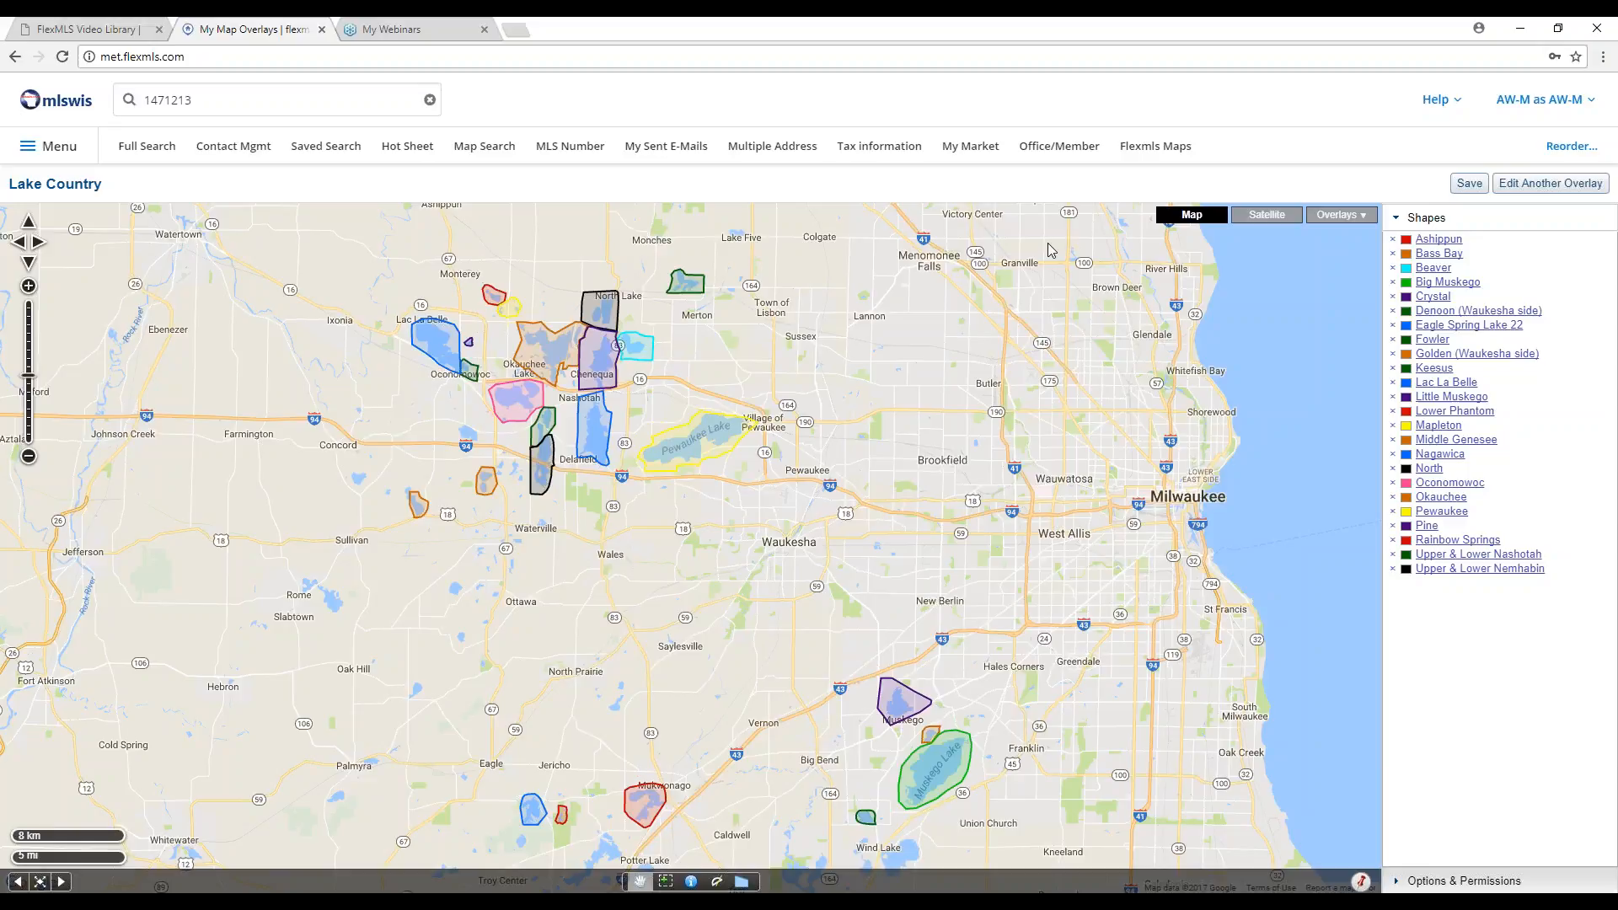
Start a blank Untitled Overlay and frame the map on Bay View and St. Francis.
{"action": "left_click", "coordinate": [1549, 183]}
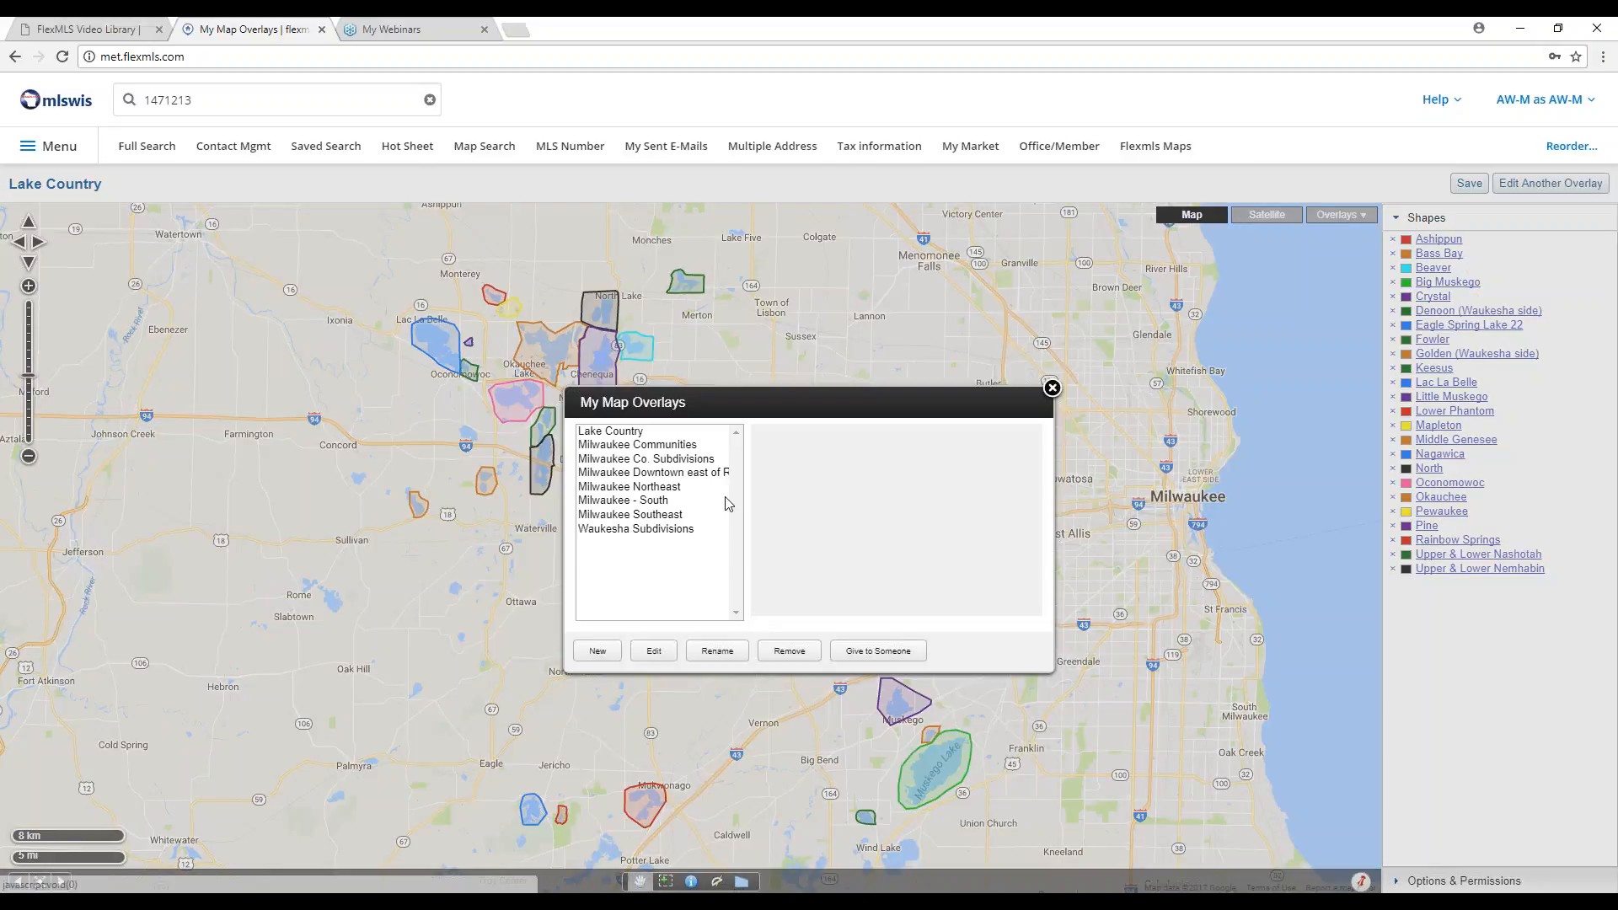
{"action": "left_click", "coordinate": [598, 652]}
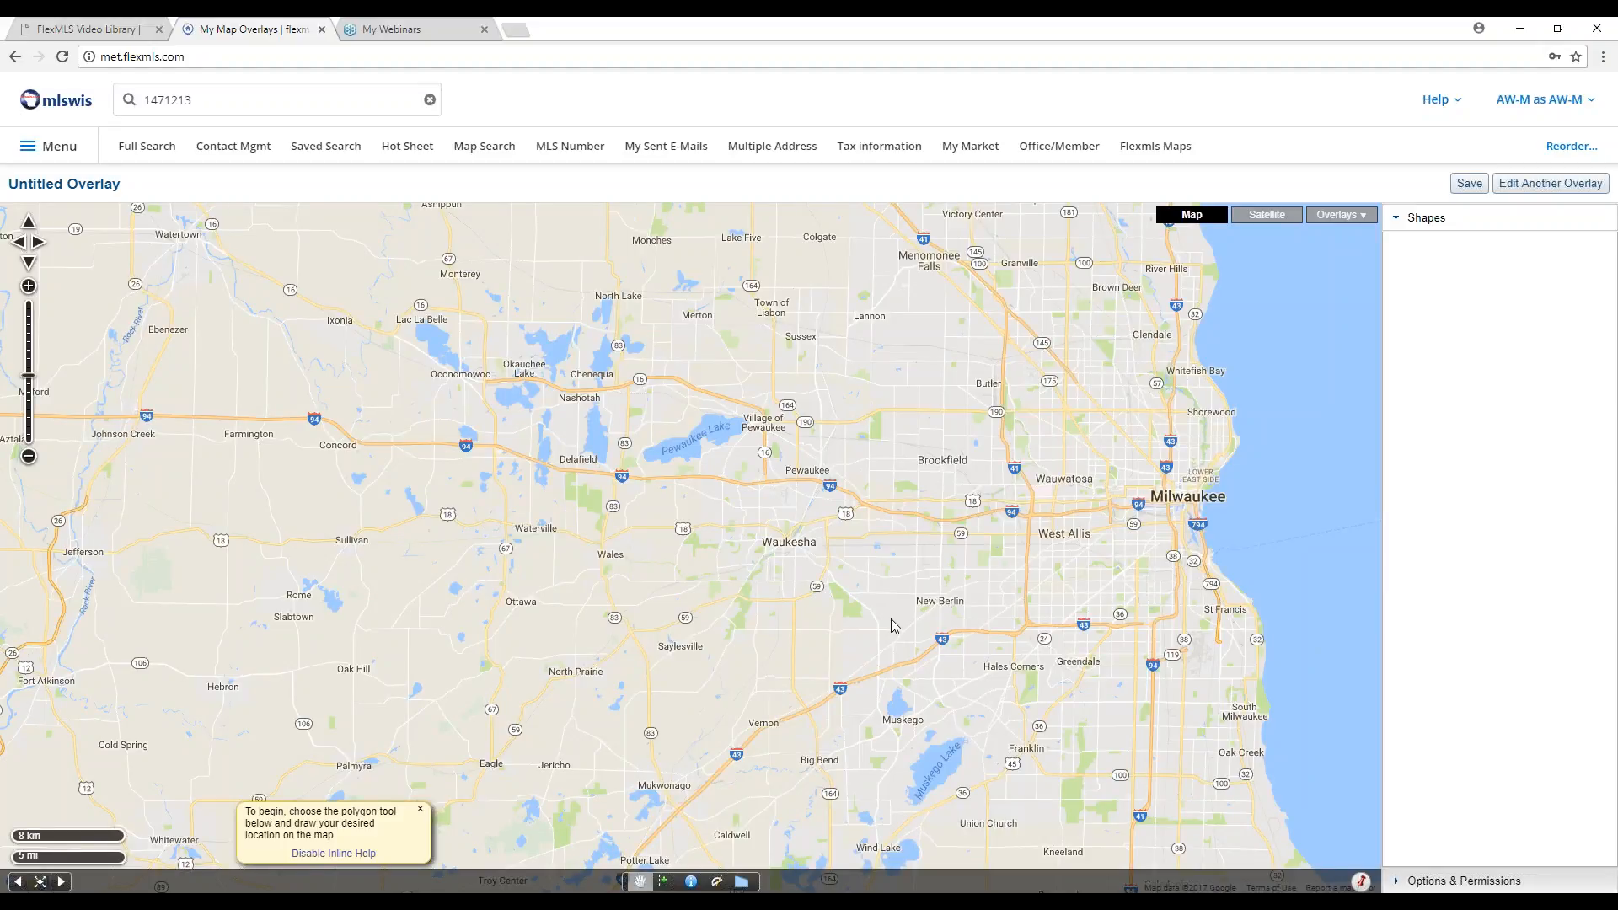
{"action": "left_click_drag", "start_coordinate": [1075, 619], "coordinate": [797, 558]}
{"action": "left_click_drag", "start_coordinate": [798, 413], "coordinate": [856, 520]}
{"action": "scroll", "coordinate": [883, 489], "scroll_direction": "up", "scroll_amount": 2}
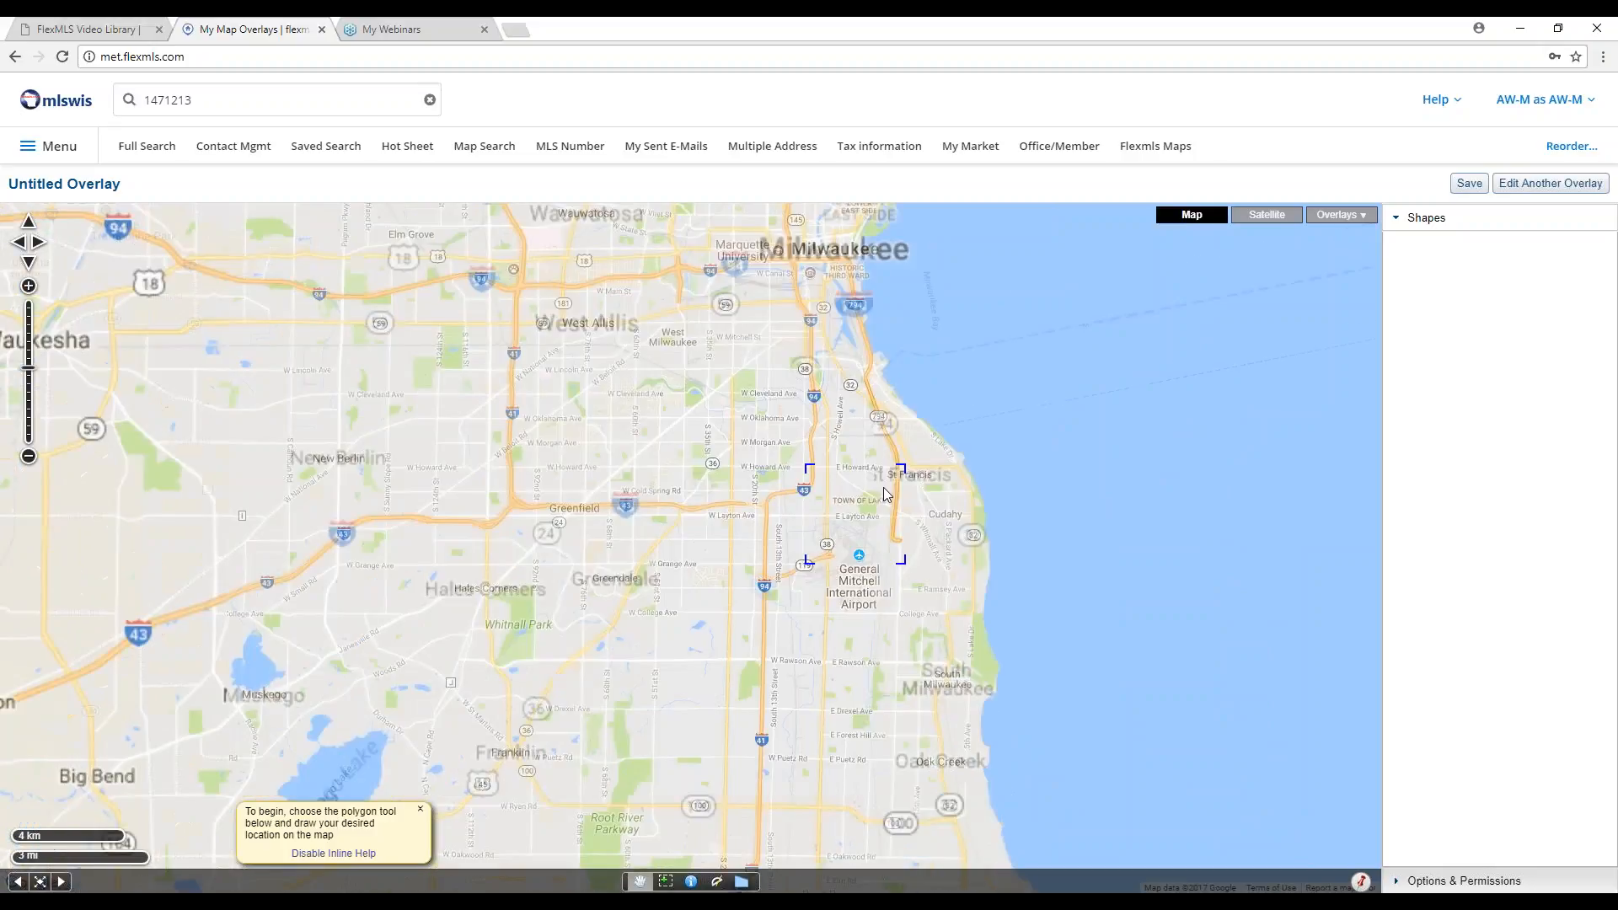
{"action": "scroll", "coordinate": [885, 497], "scroll_direction": "up", "scroll_amount": 1}
{"action": "left_click_drag", "start_coordinate": [886, 448], "coordinate": [894, 586]}
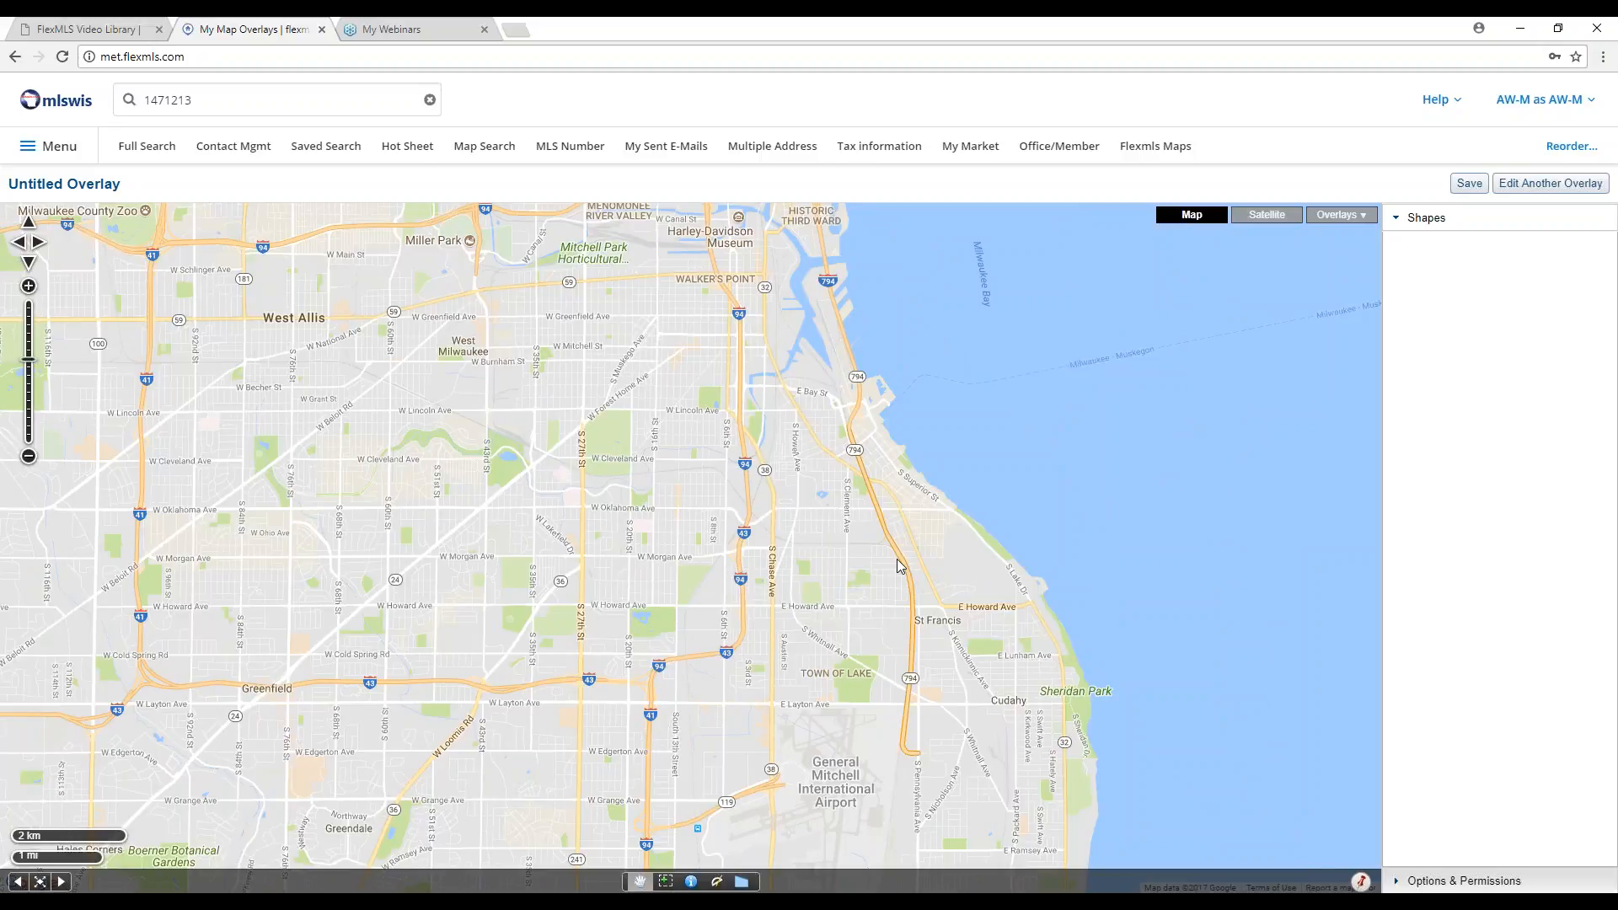
{"action": "scroll", "coordinate": [898, 608], "scroll_direction": "up", "scroll_amount": 1}
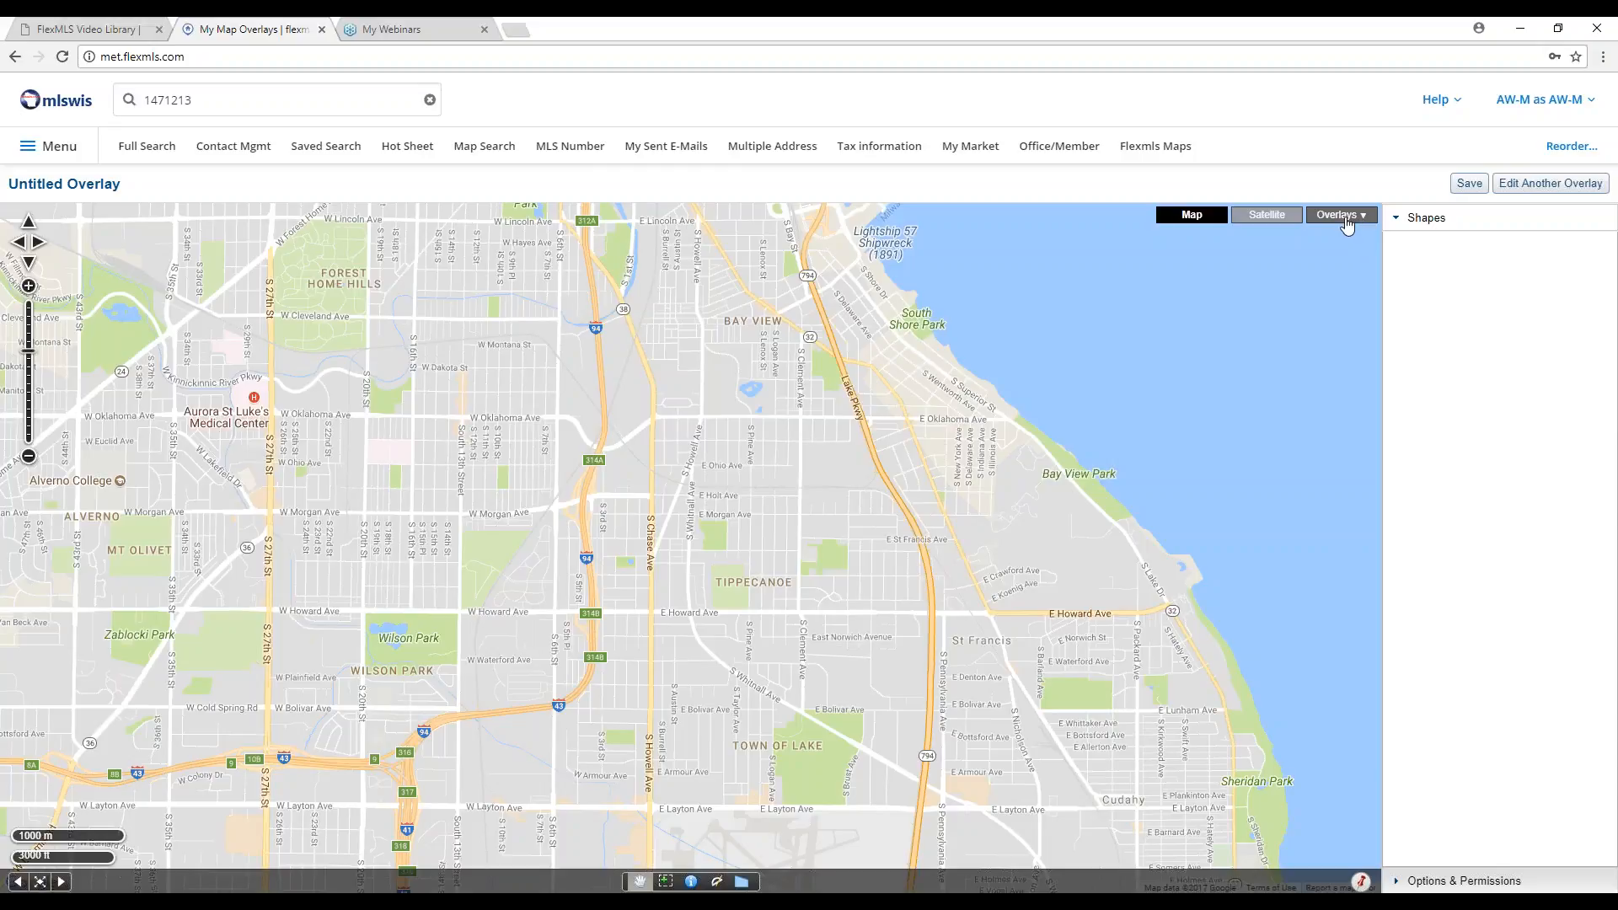
{"action": "left_click", "coordinate": [1347, 222]}
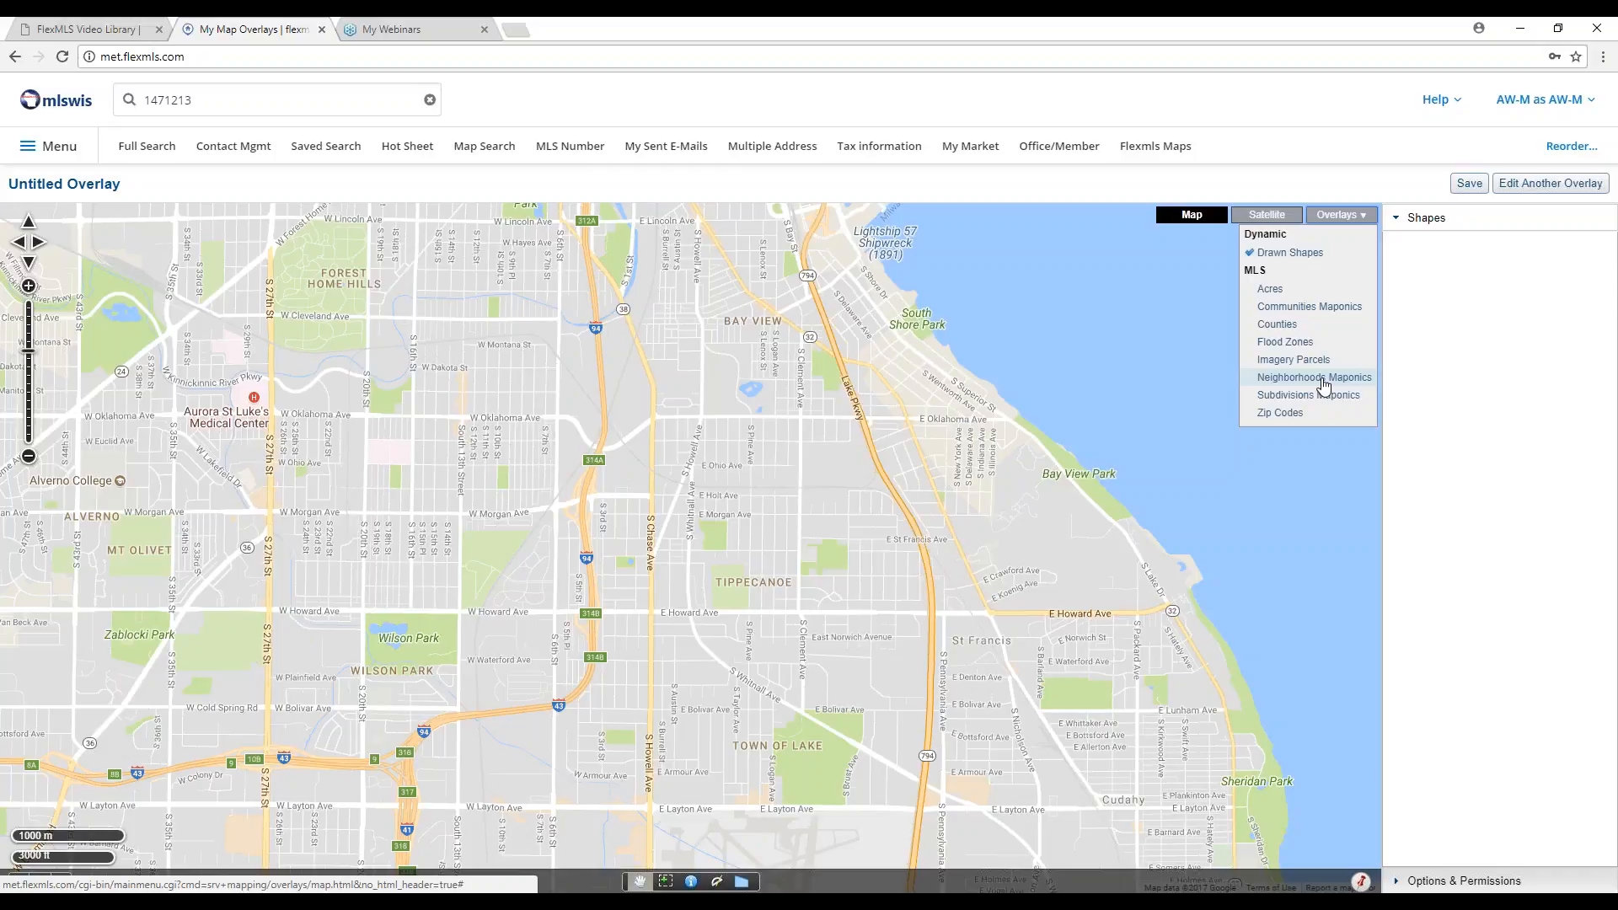
Turn on the Neighborhoods Mapconics layer and center the map on Bay View.
{"action": "left_click", "coordinate": [1321, 378]}
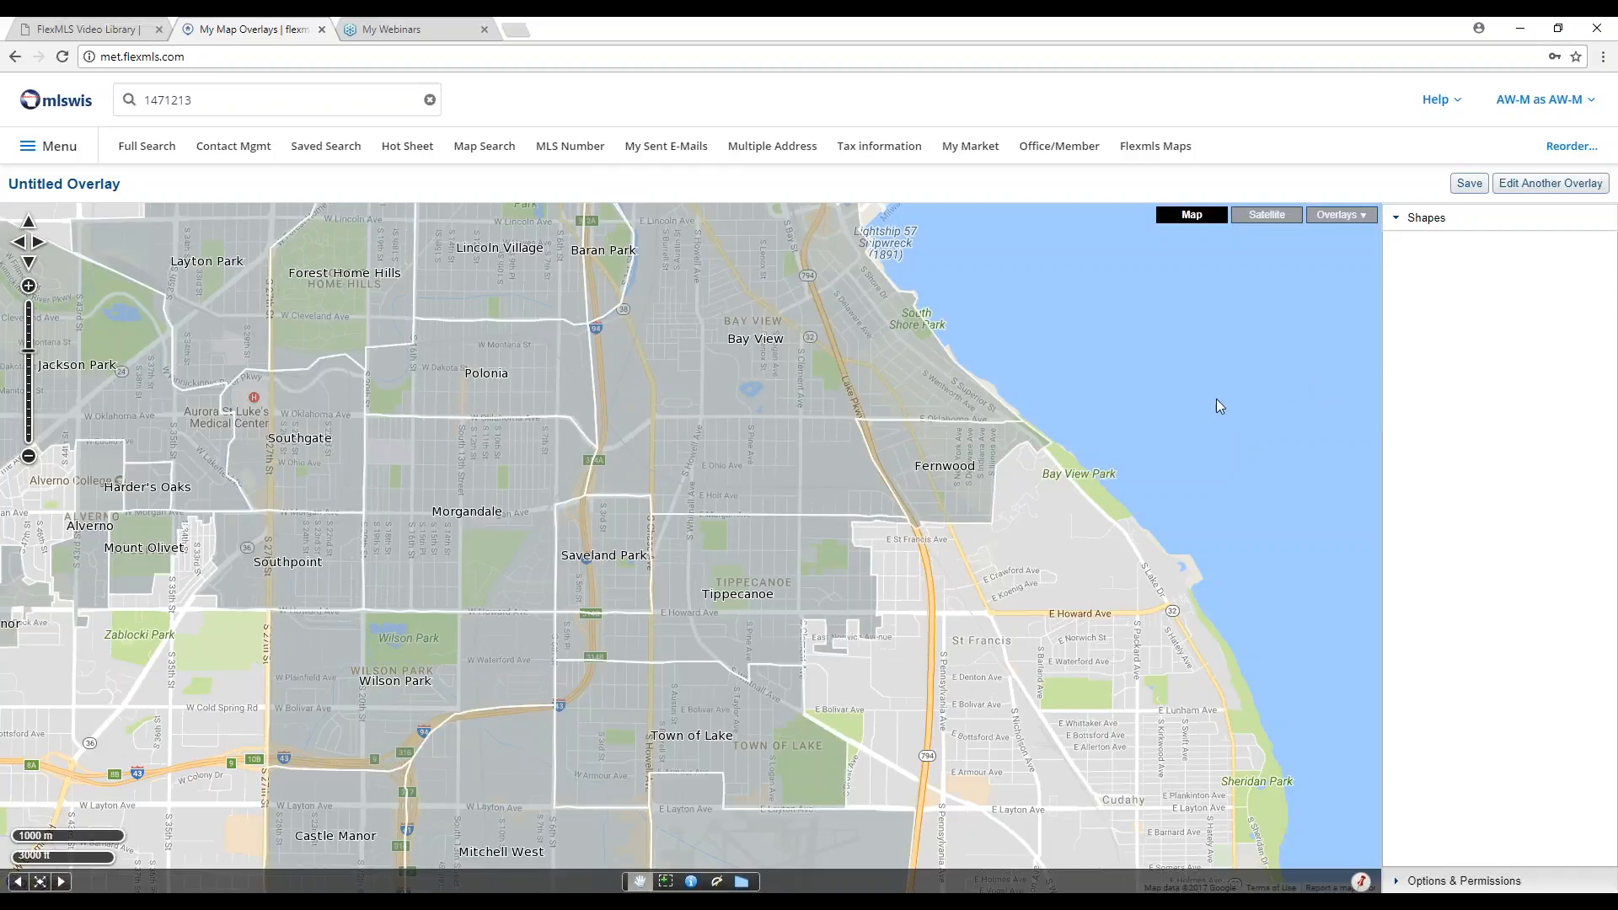
{"action": "left_click_drag", "start_coordinate": [1105, 343], "coordinate": [1191, 495]}
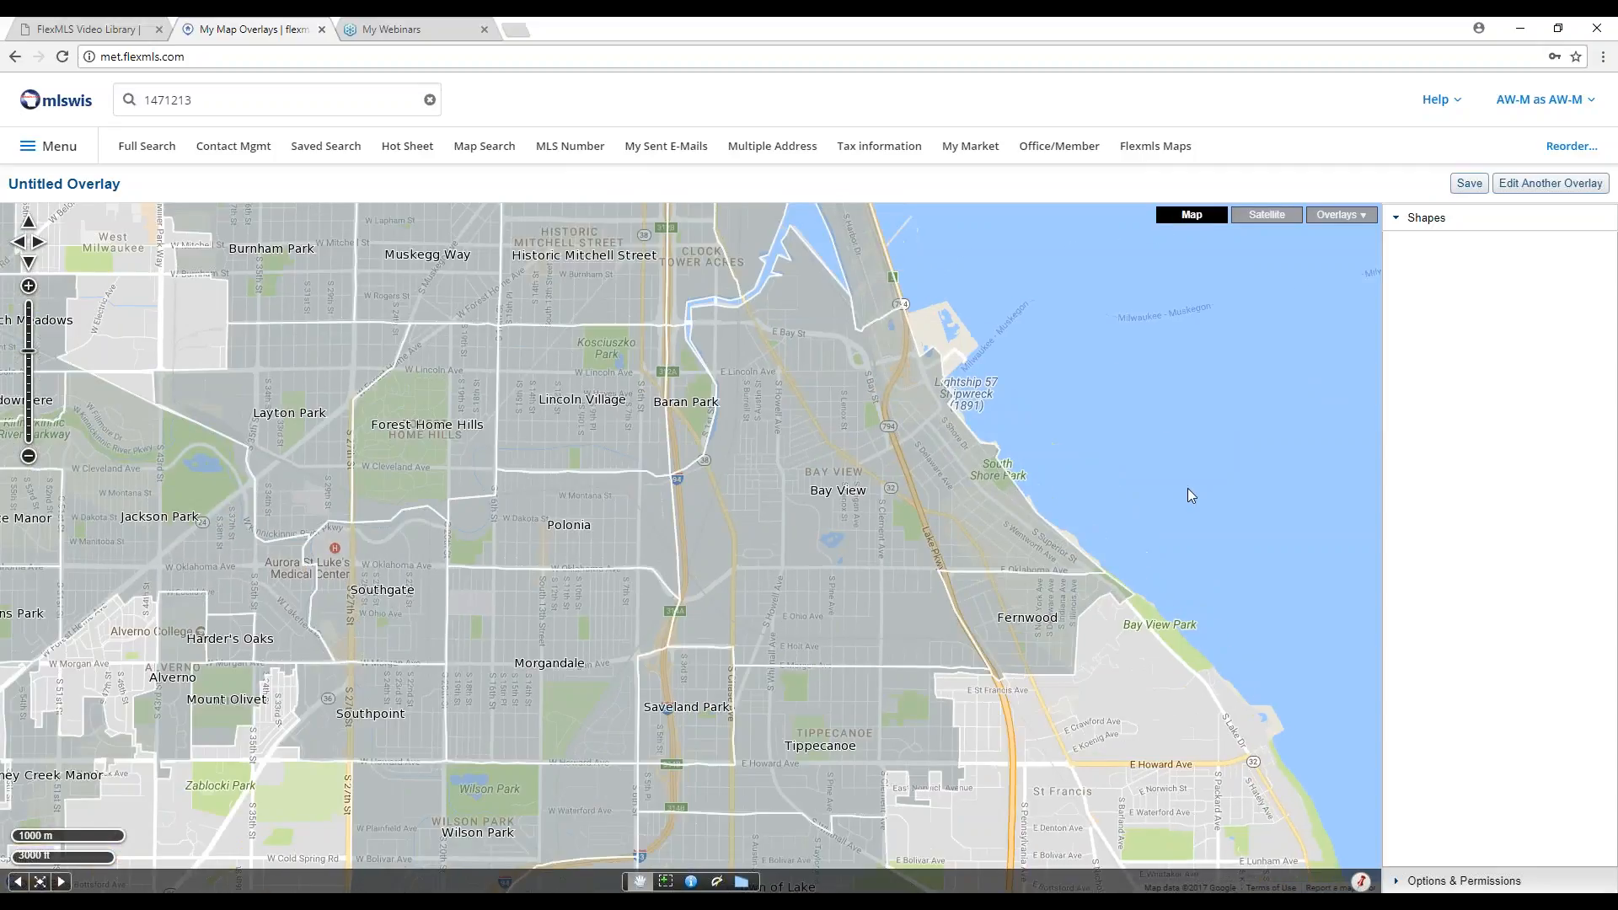
{"action": "scroll", "coordinate": [1185, 483], "scroll_direction": "down", "scroll_amount": 1}
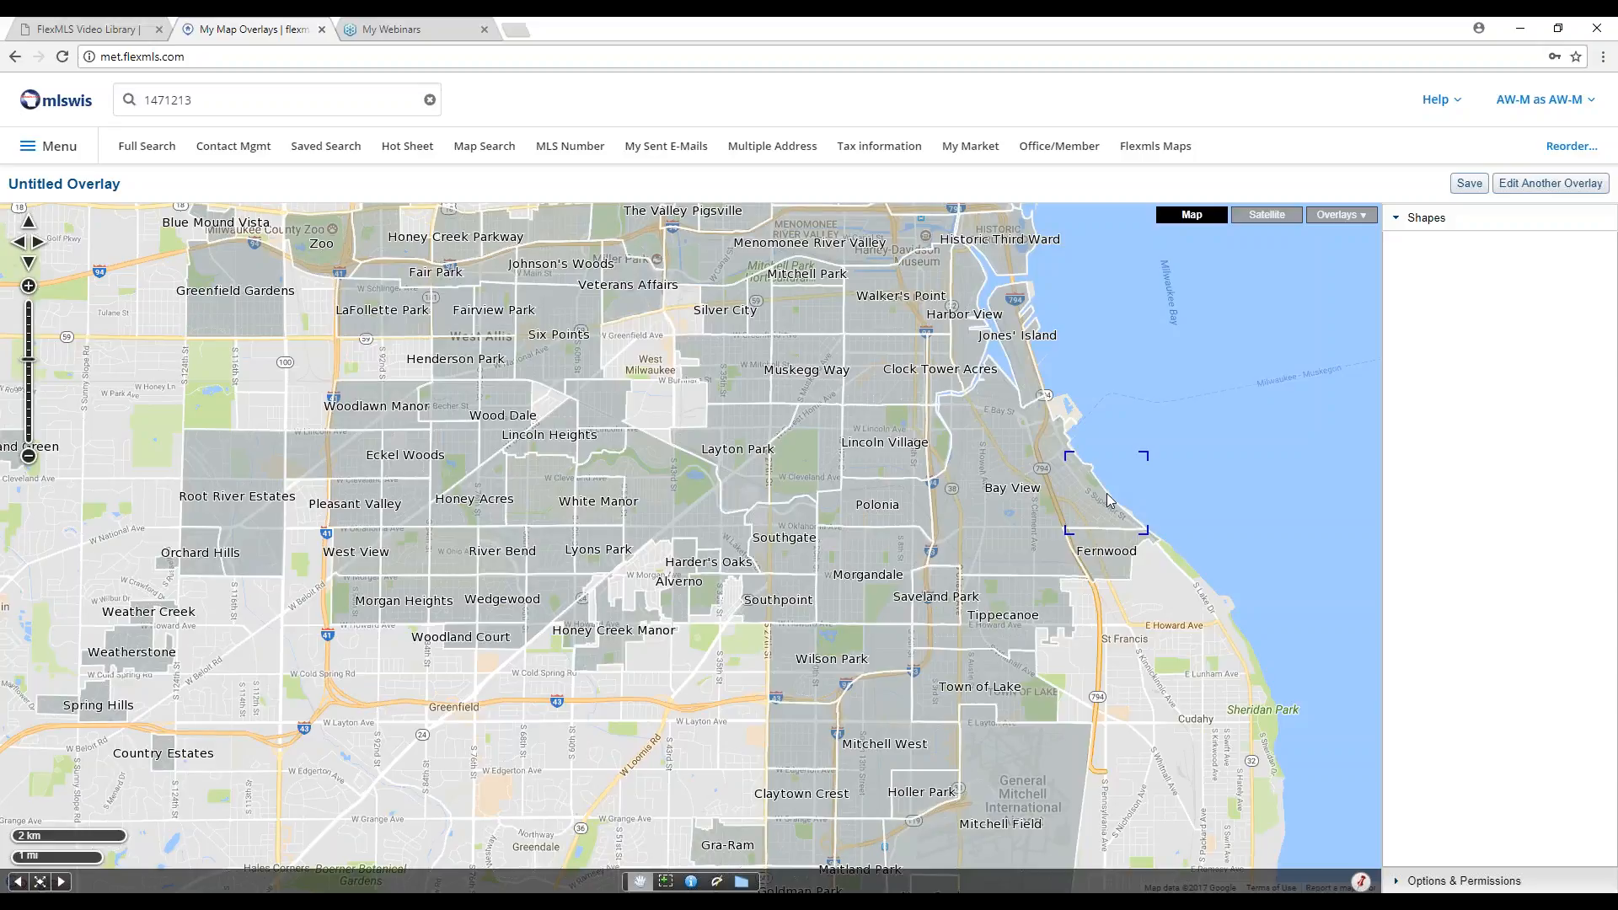
{"action": "scroll", "coordinate": [1140, 451], "scroll_direction": "up", "scroll_amount": 1}
{"action": "left_click_drag", "start_coordinate": [1121, 420], "coordinate": [1099, 457]}
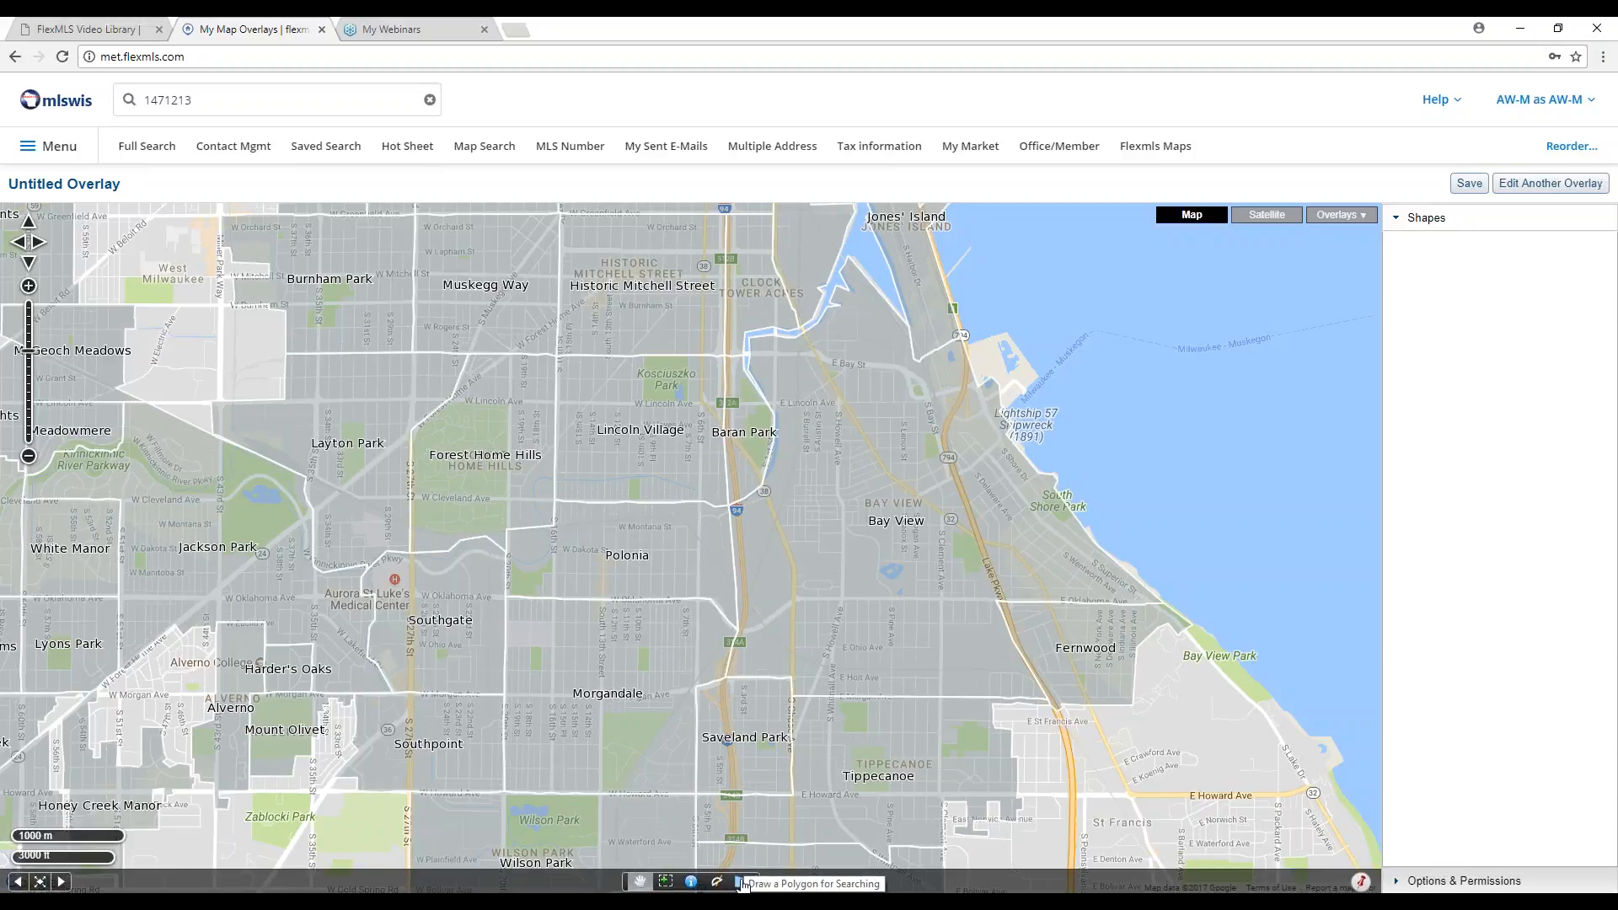
Begin a polygon around Bay View, placing corners along its southern and western edges.
{"action": "left_click", "coordinate": [740, 882]}
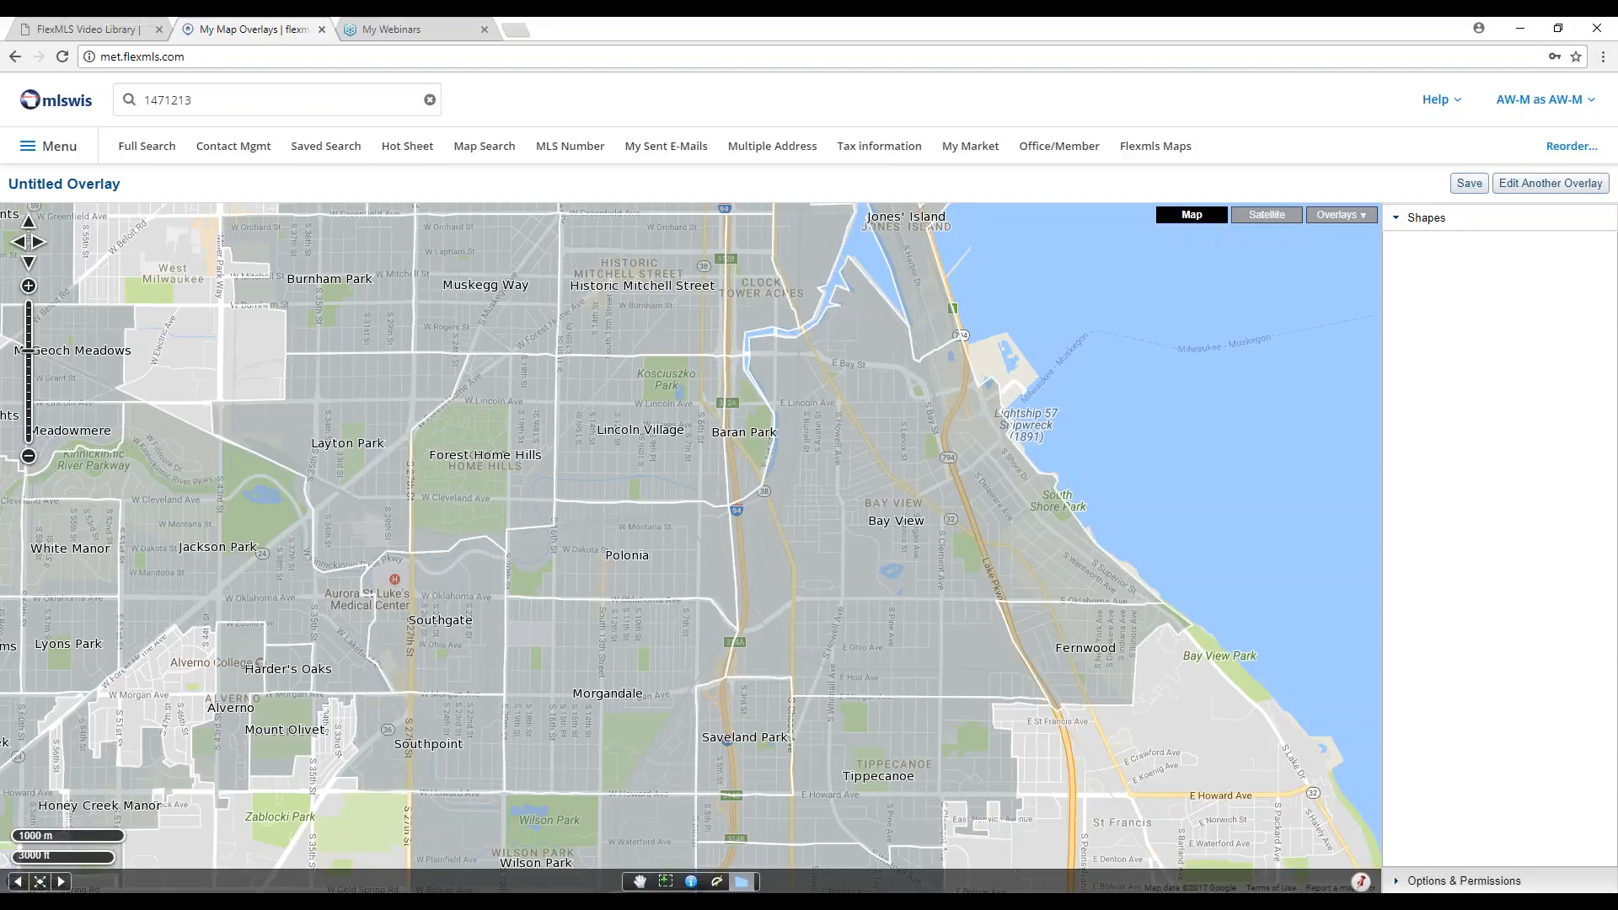
{"action": "left_click", "coordinate": [892, 729]}
{"action": "left_click", "coordinate": [1014, 602]}
{"action": "left_click_drag", "start_coordinate": [1014, 604], "coordinate": [996, 602]}
{"action": "left_click", "coordinate": [996, 601]}
{"action": "left_click", "coordinate": [1052, 700]}
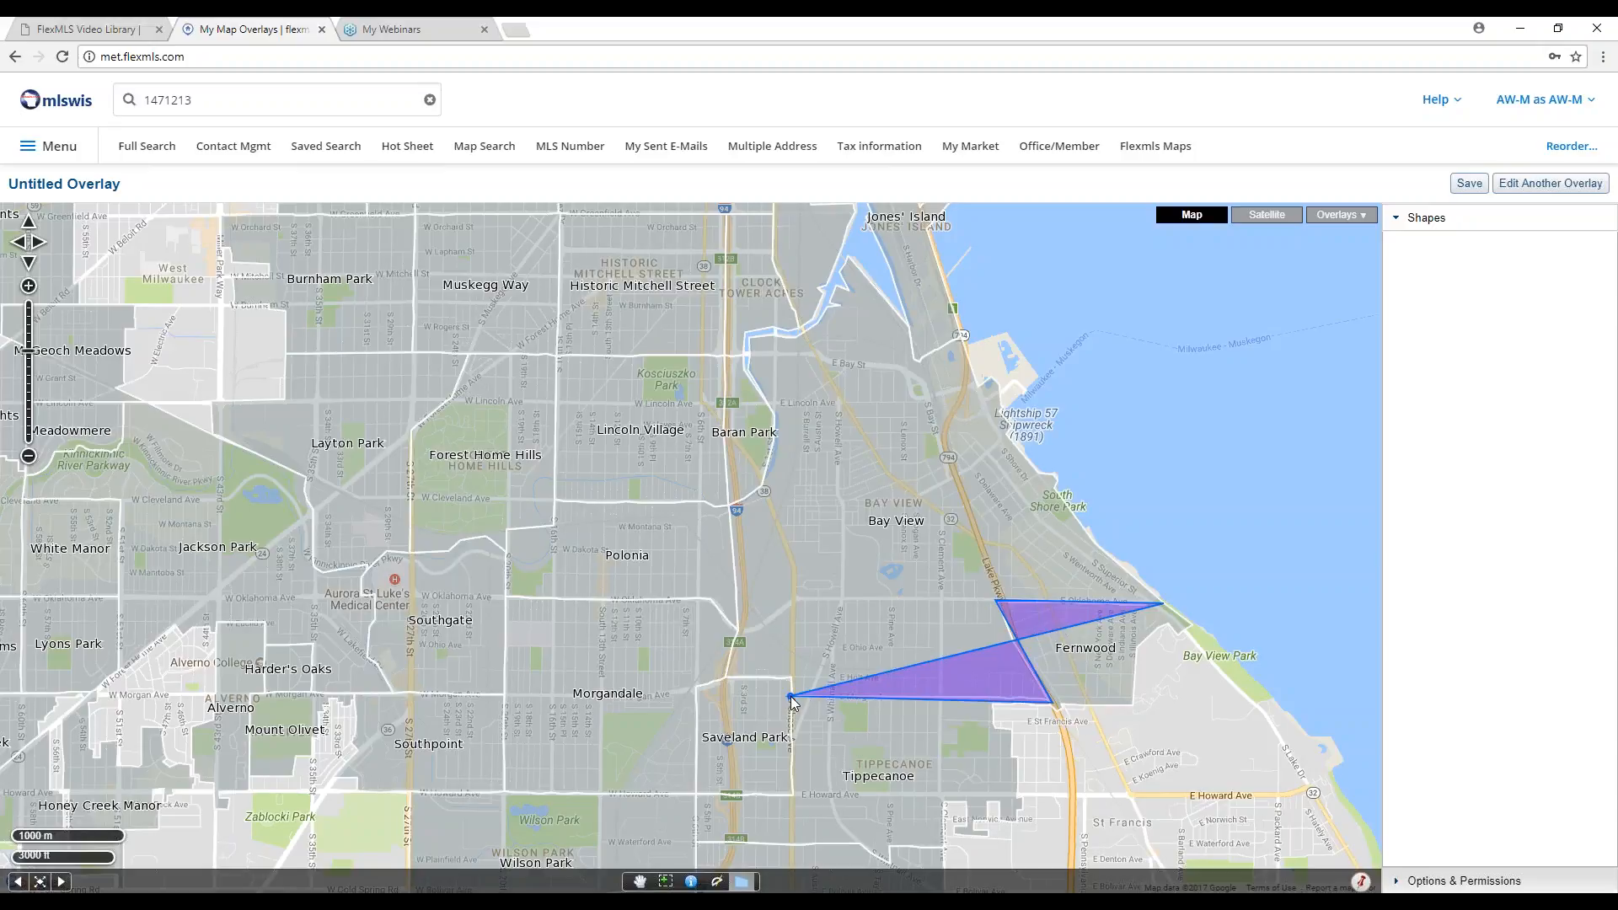
{"action": "left_click", "coordinate": [791, 677]}
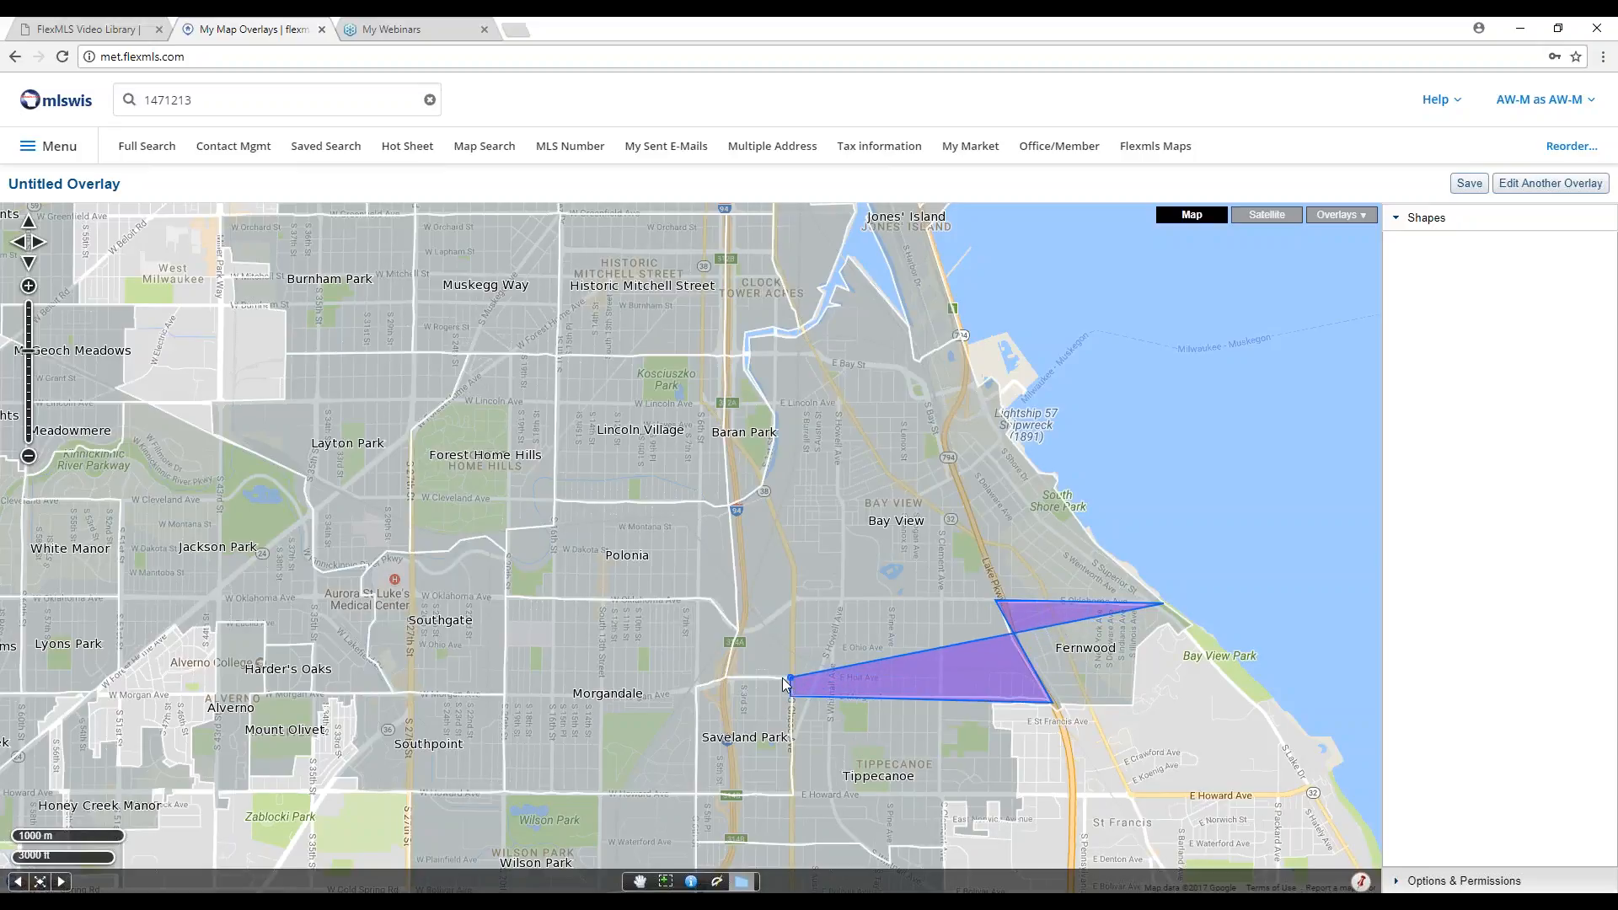
{"action": "left_click", "coordinate": [724, 678]}
{"action": "left_click", "coordinate": [738, 629]}
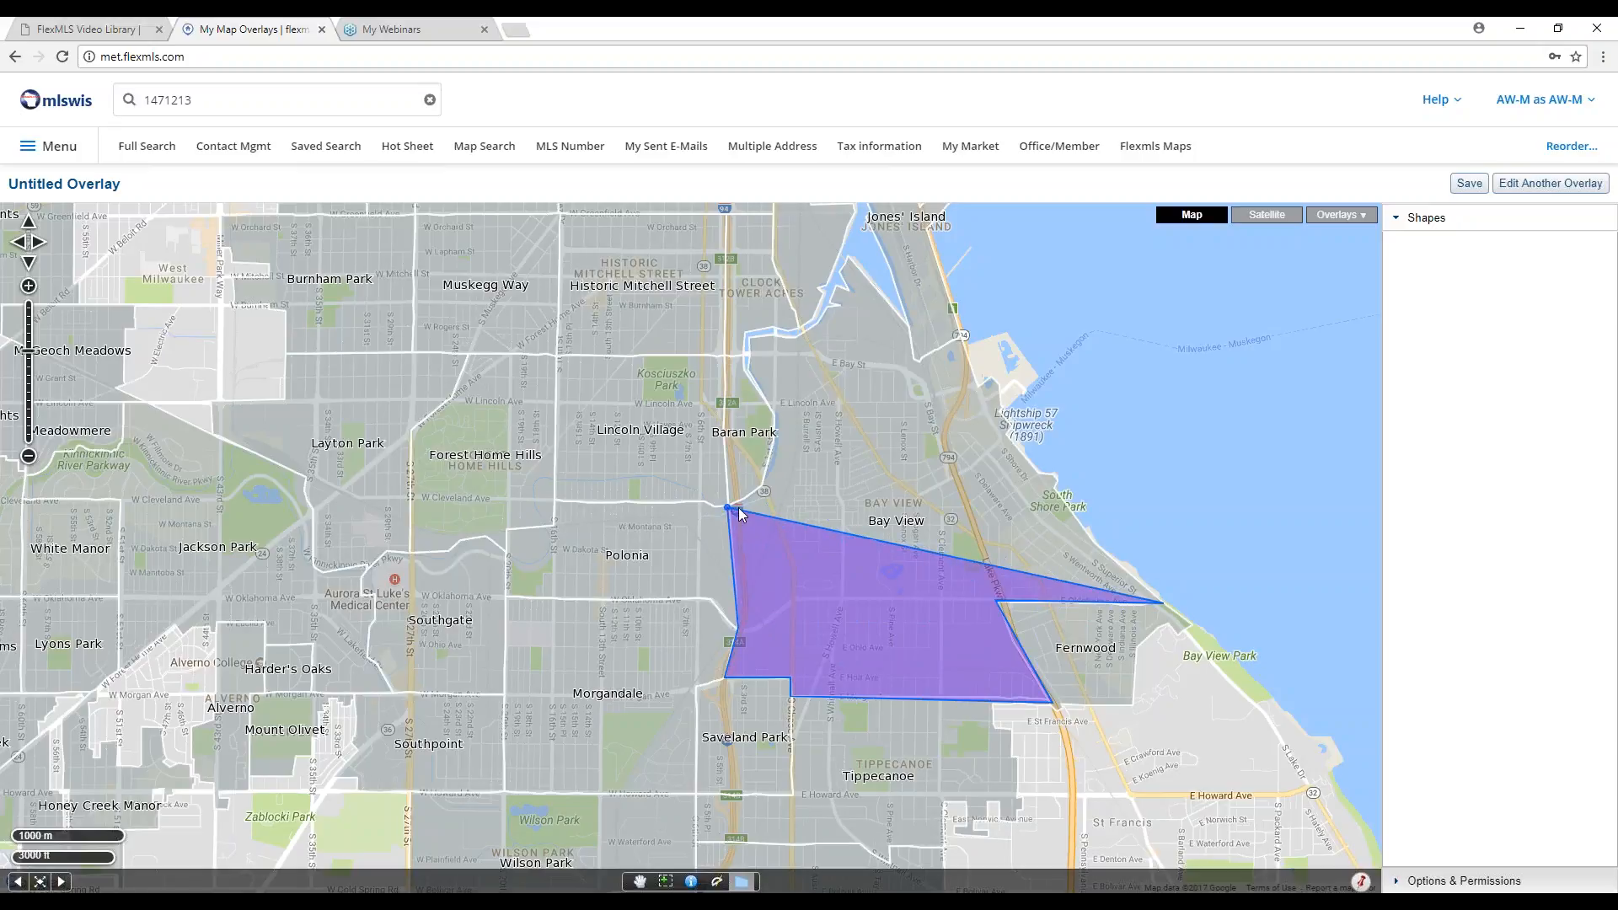
{"action": "left_click", "coordinate": [728, 508]}
Continue the Bay View outline north past Baran Park and along the lakeshore edge.
{"action": "left_click", "coordinate": [764, 487]}
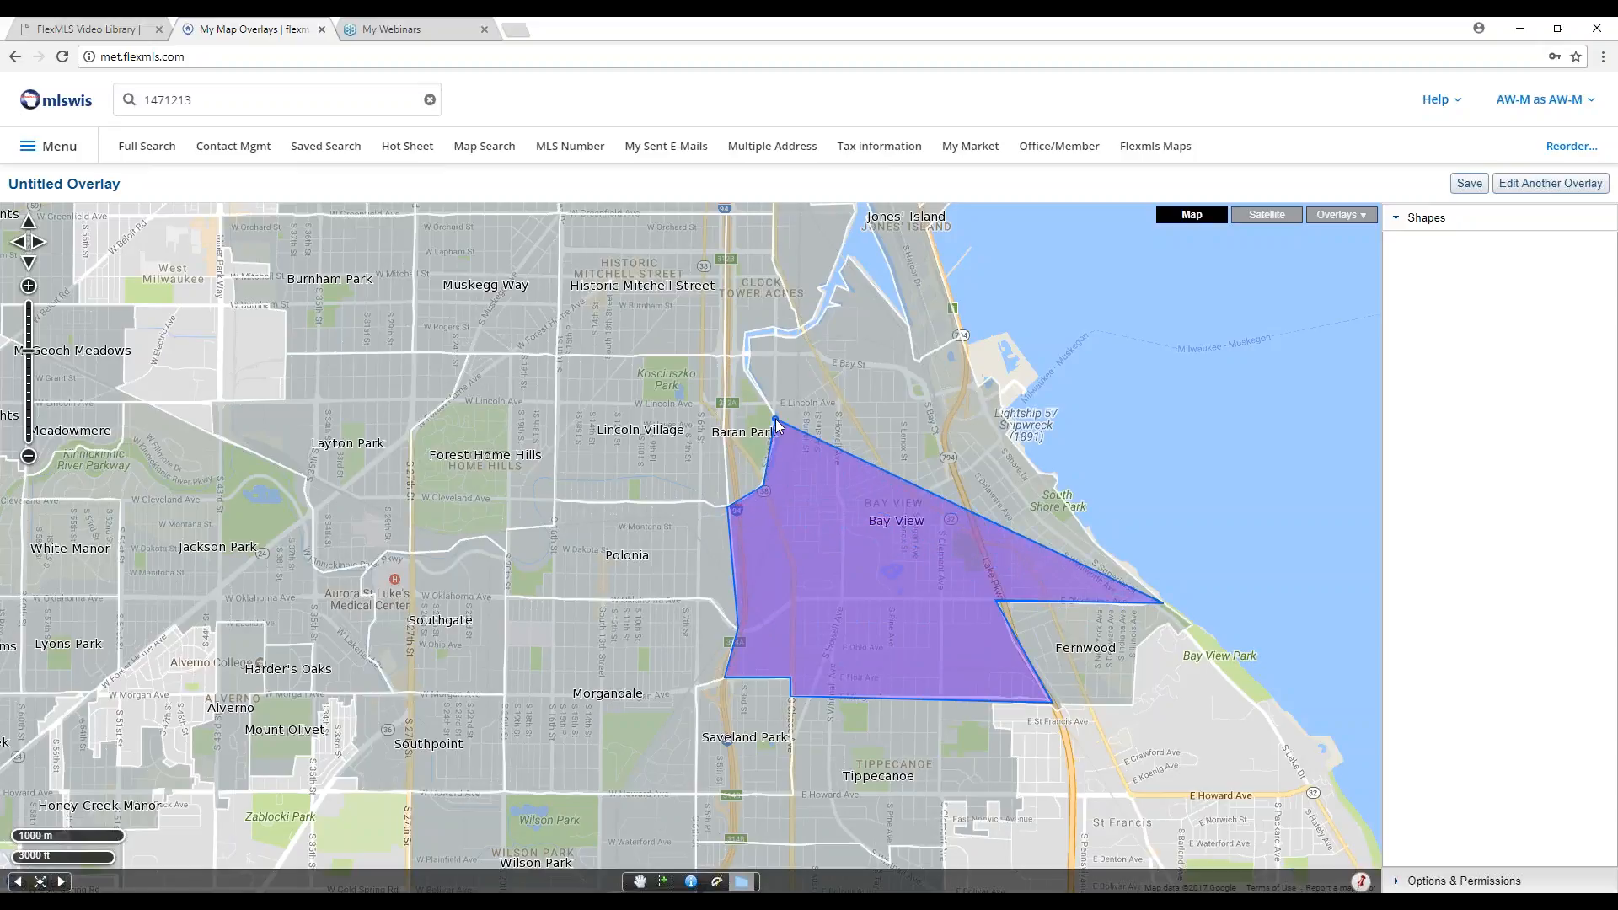
{"action": "left_click", "coordinate": [775, 419]}
{"action": "left_click", "coordinate": [748, 338]}
{"action": "left_click", "coordinate": [792, 335]}
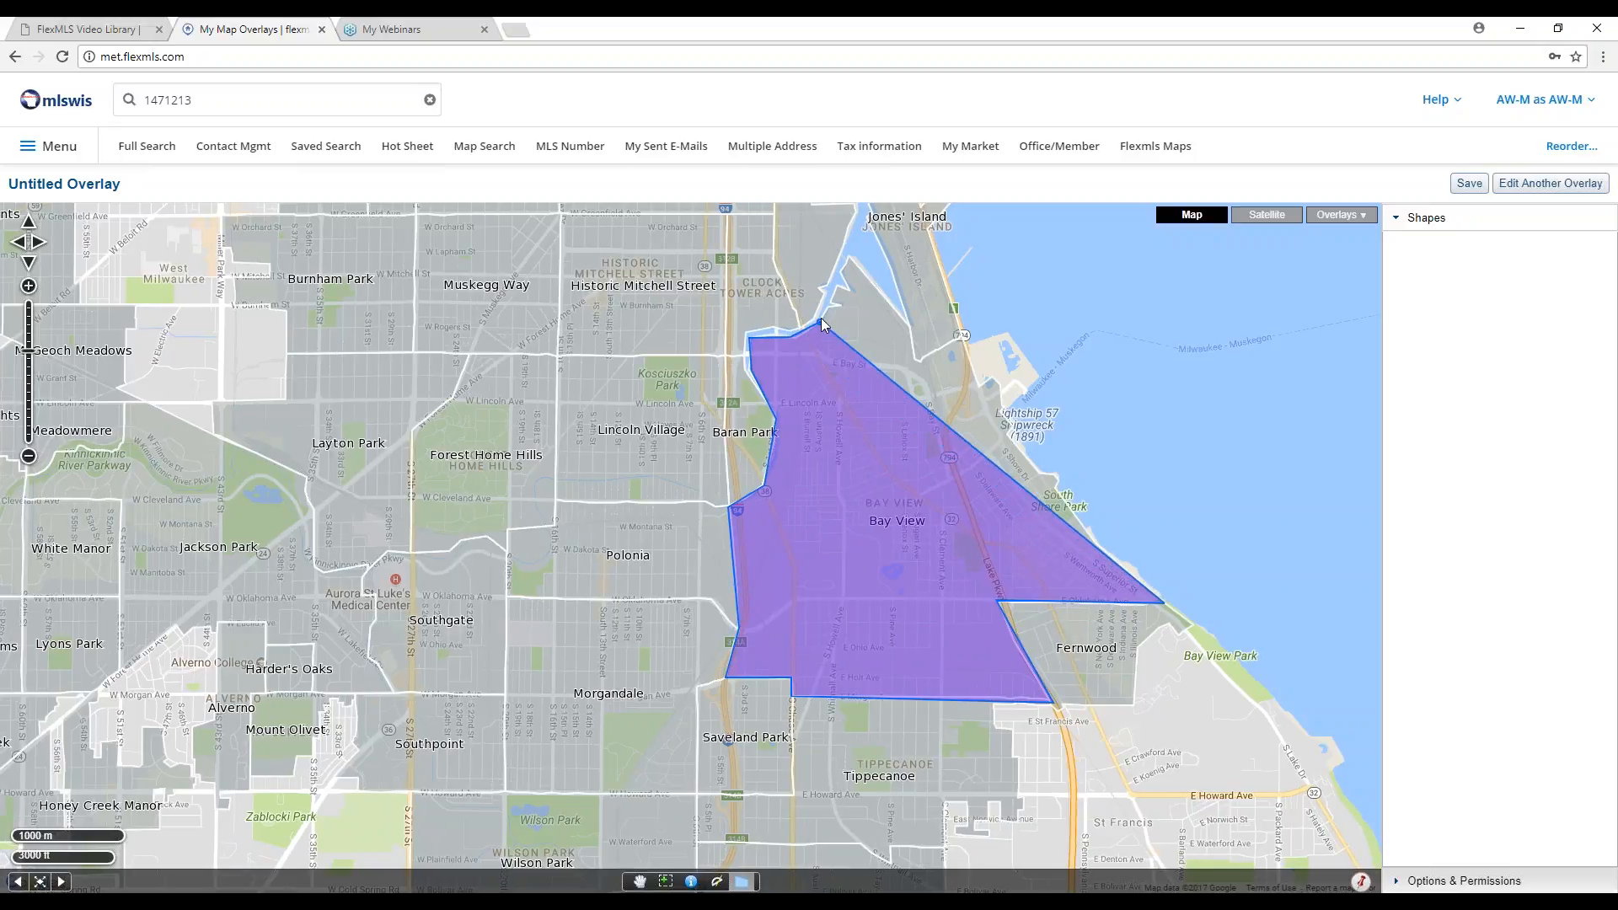
{"action": "left_click", "coordinate": [824, 317]}
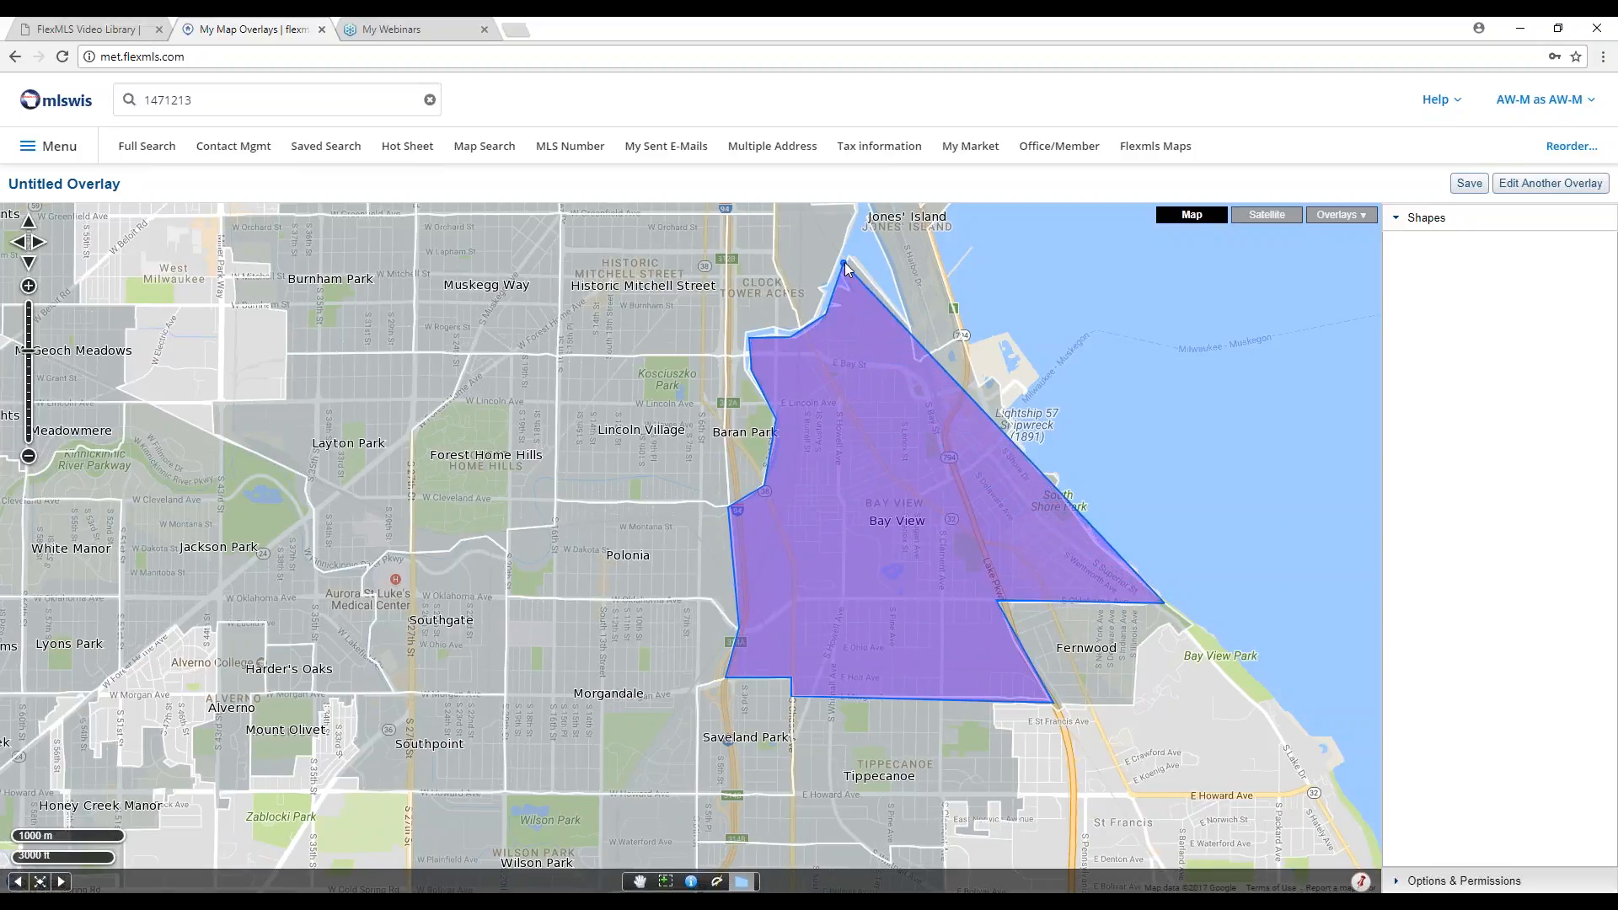
{"action": "left_click", "coordinate": [849, 262]}
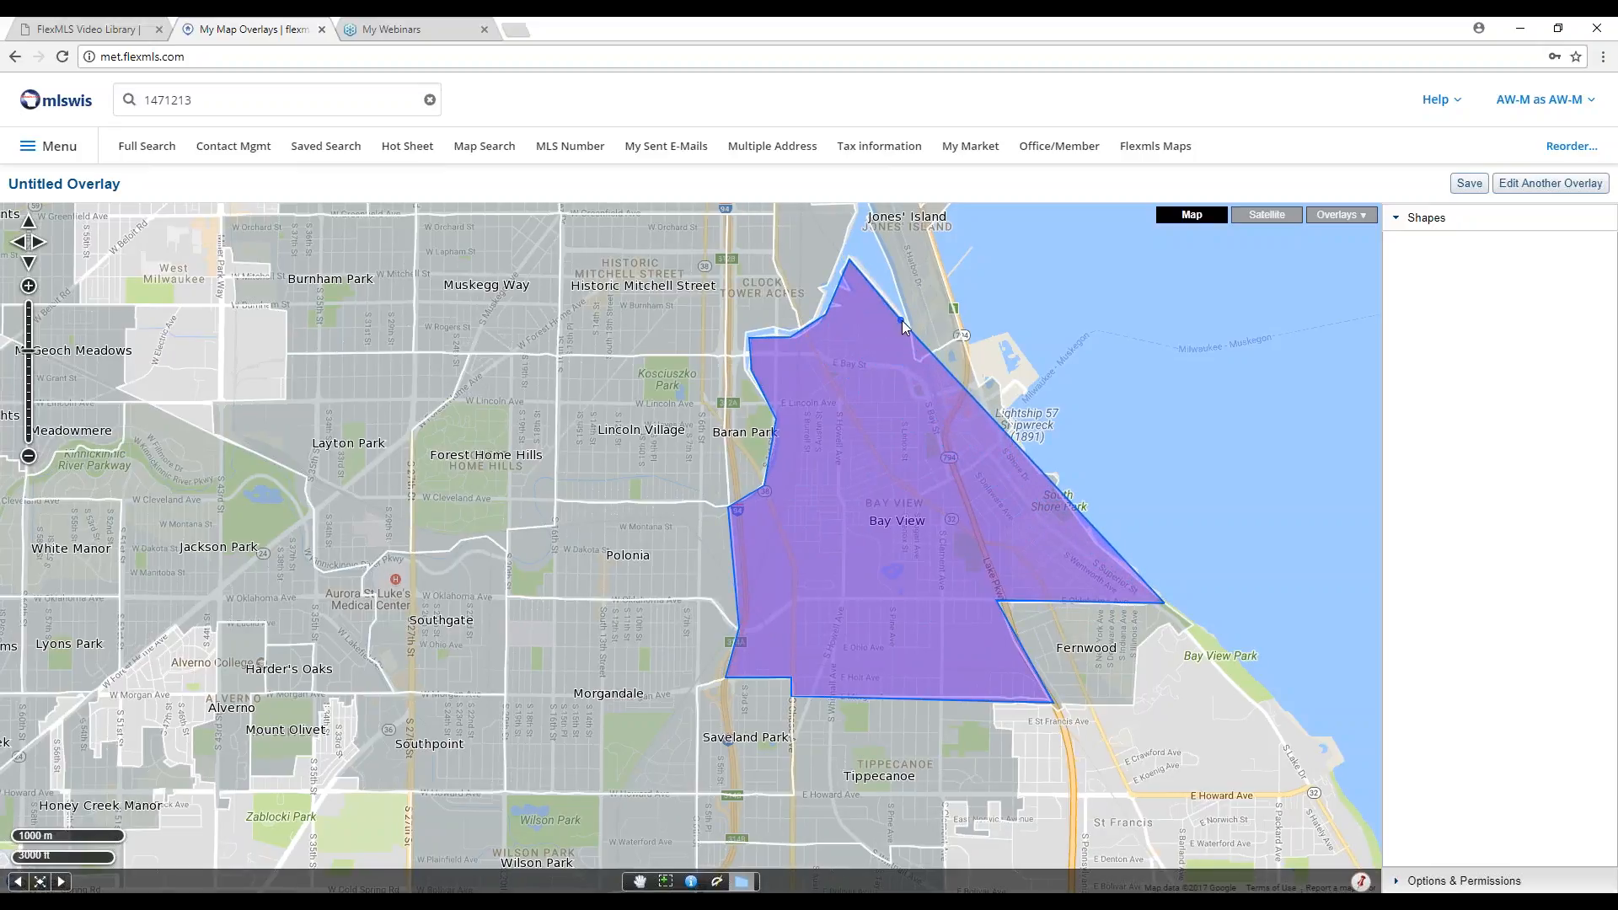
{"action": "left_click", "coordinate": [902, 321]}
{"action": "left_click", "coordinate": [919, 362]}
{"action": "left_click", "coordinate": [961, 337]}
{"action": "left_click", "coordinate": [979, 392]}
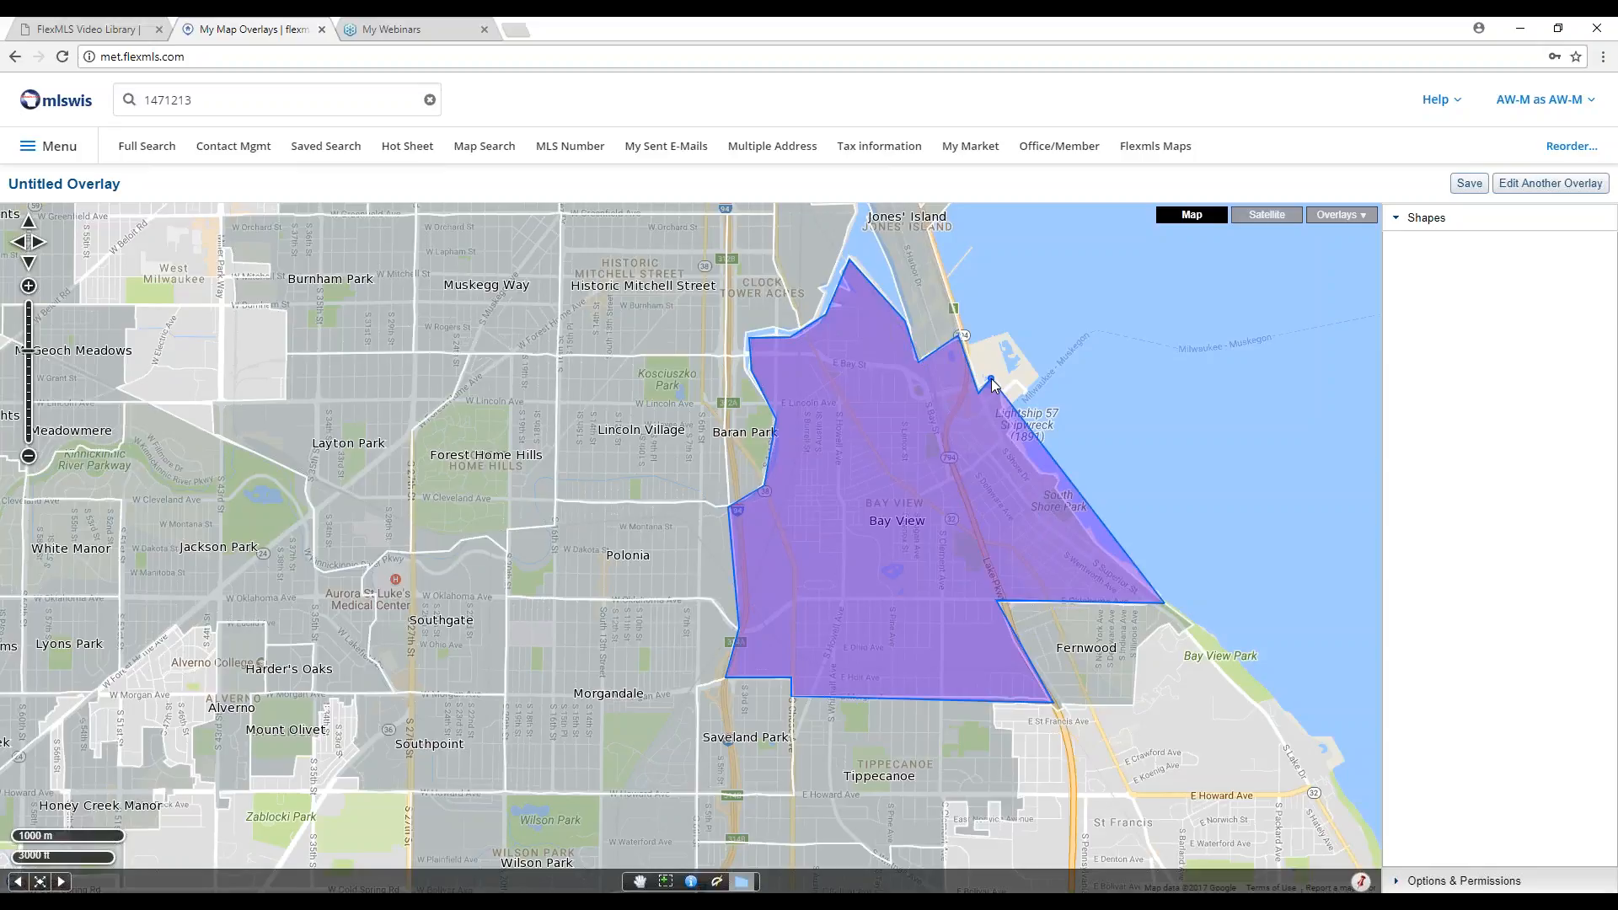
Close the Bay View polygon and bring up its info bubble.
{"action": "double_click", "coordinate": [992, 381]}
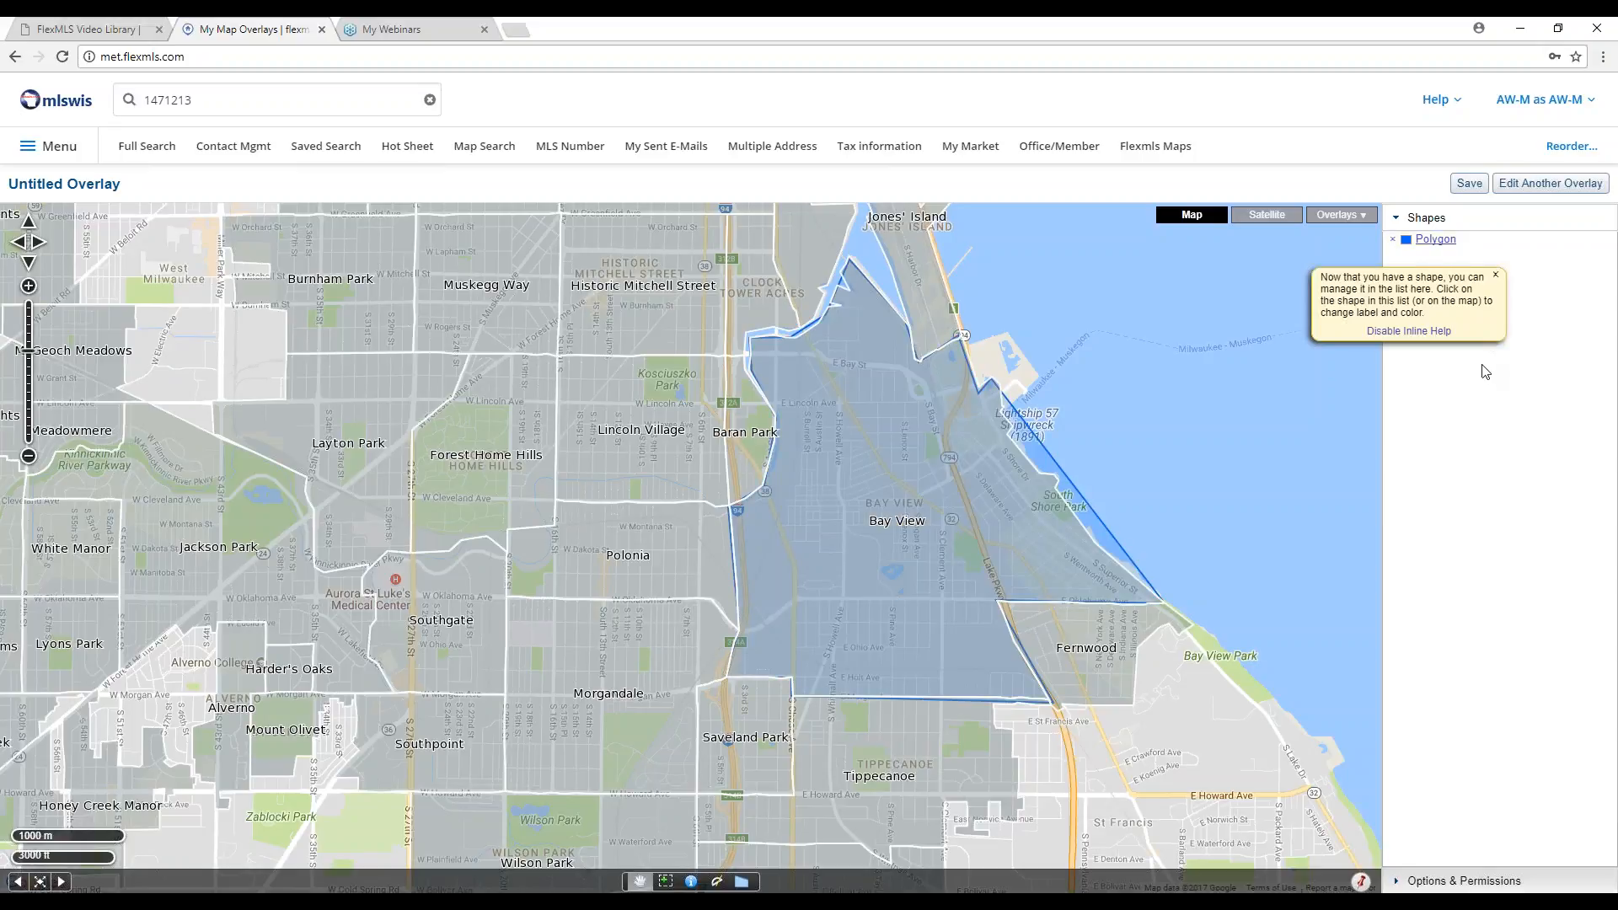
{"action": "left_click", "coordinate": [927, 520]}
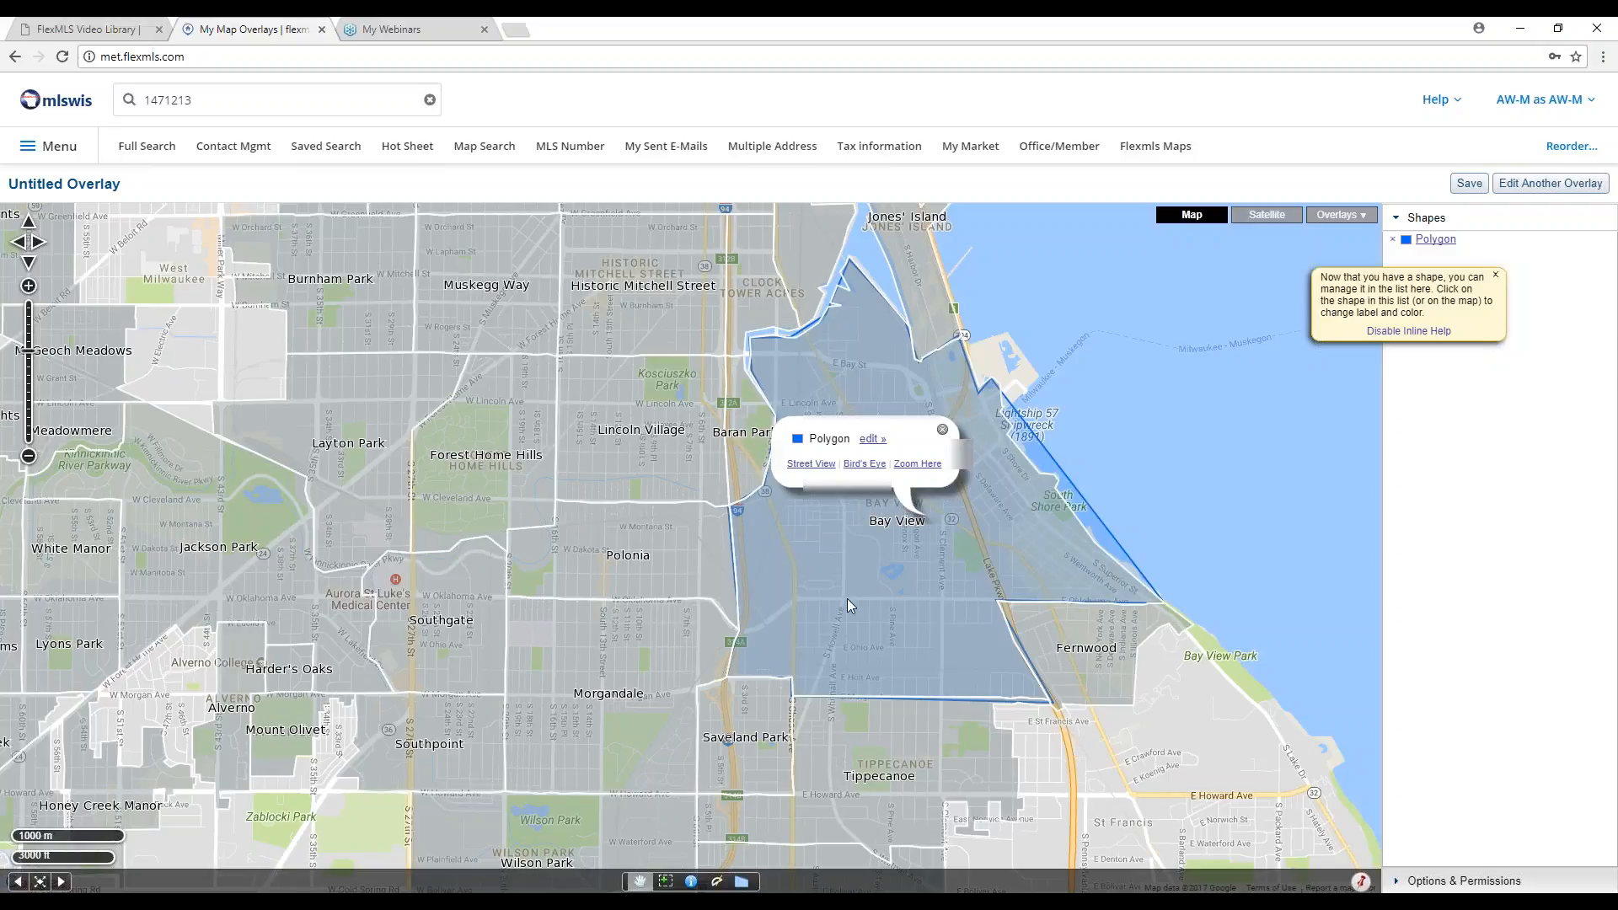
Rename the shape 'Bayview', color it pink, and switch it into shape-editing mode.
{"action": "left_click", "coordinate": [872, 438]}
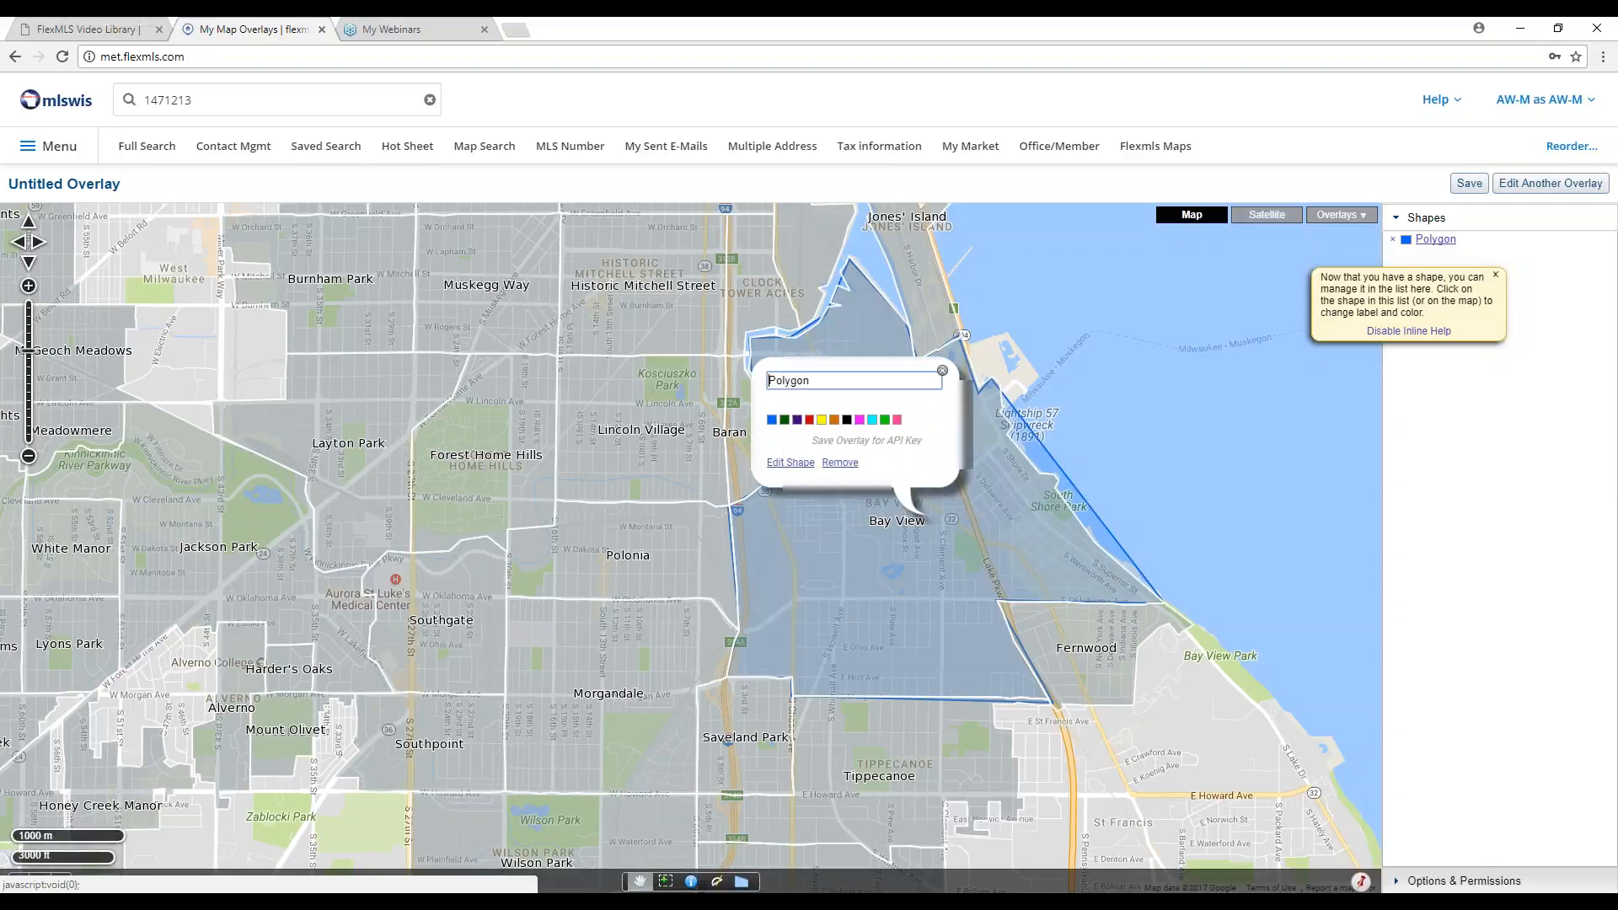
{"action": "double_click", "coordinate": [789, 380]}
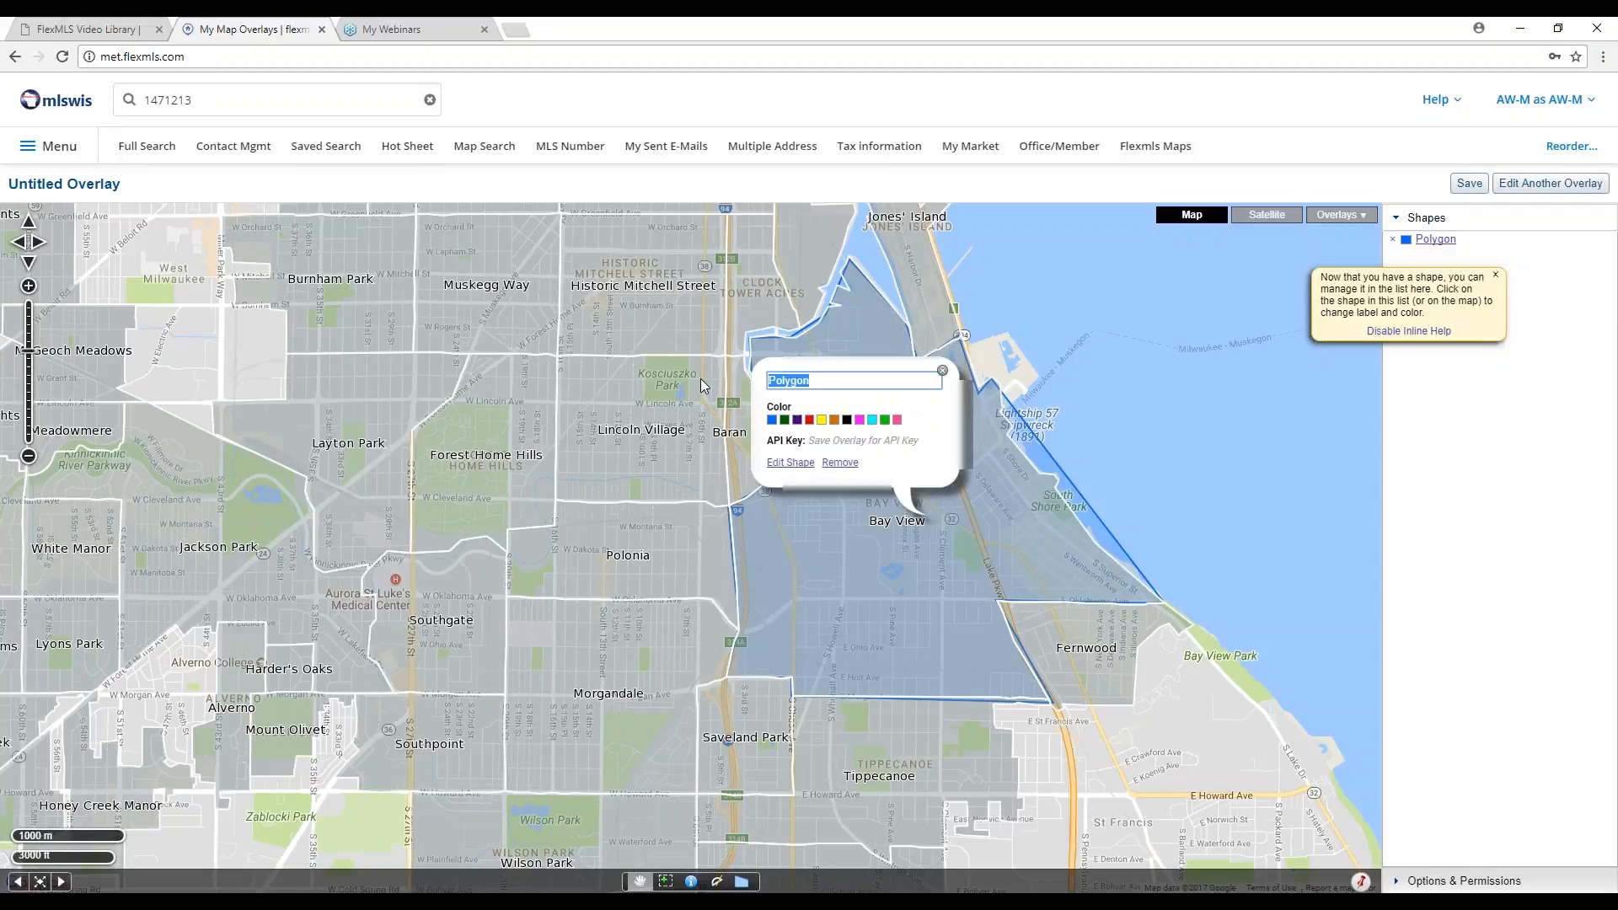
{"action": "type", "text": "Ba"}
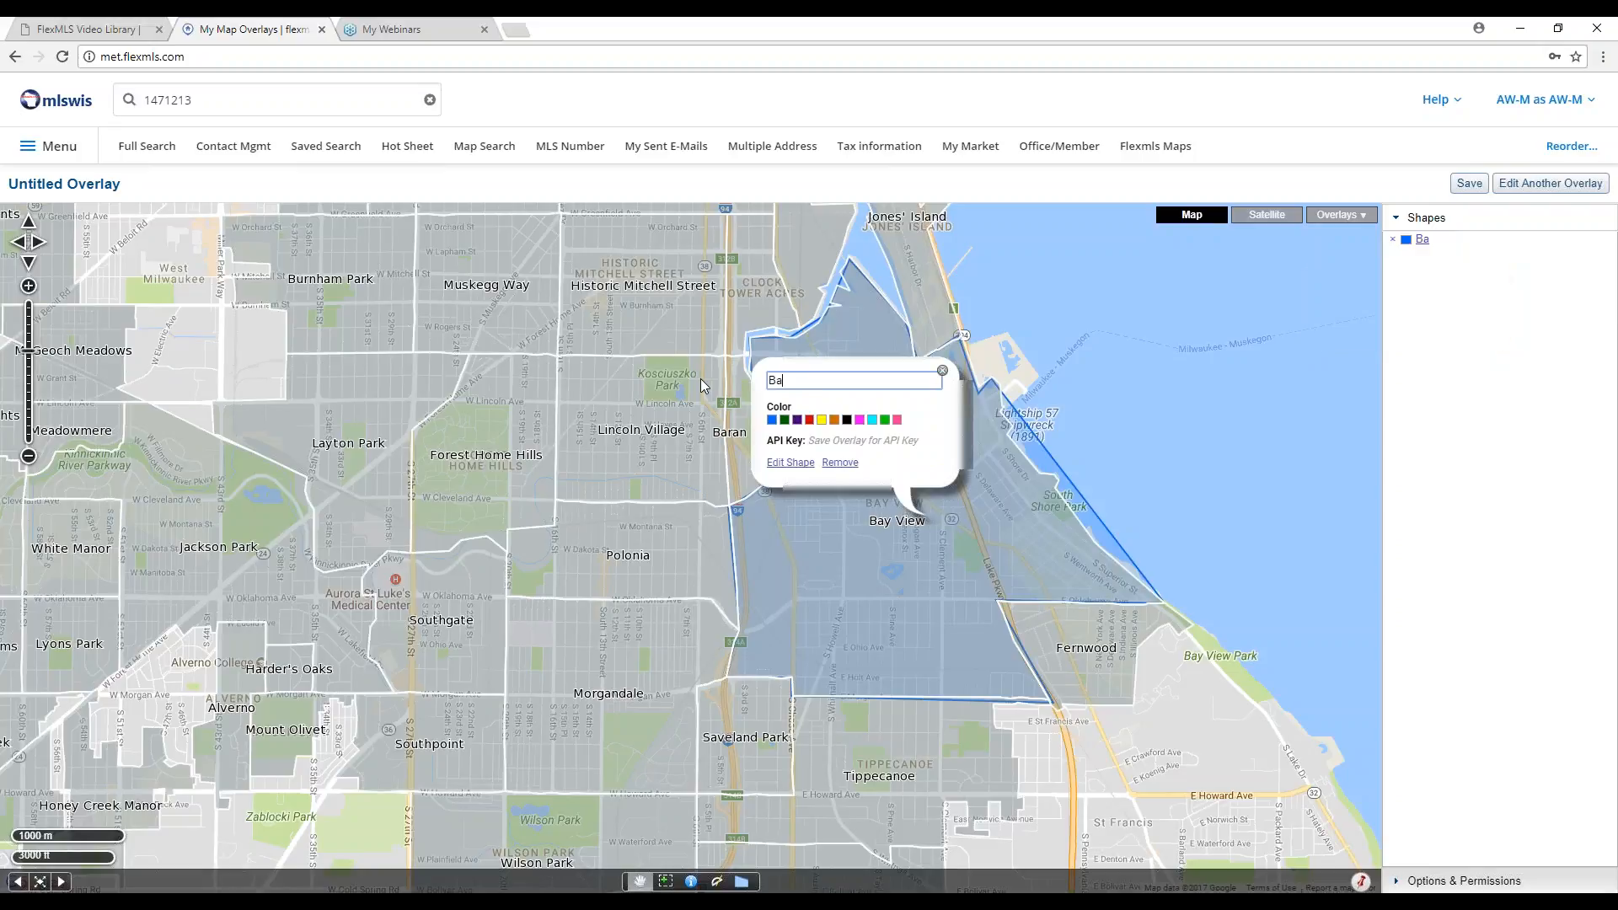
{"action": "type", "text": "yview"}
{"action": "left_click", "coordinate": [897, 418]}
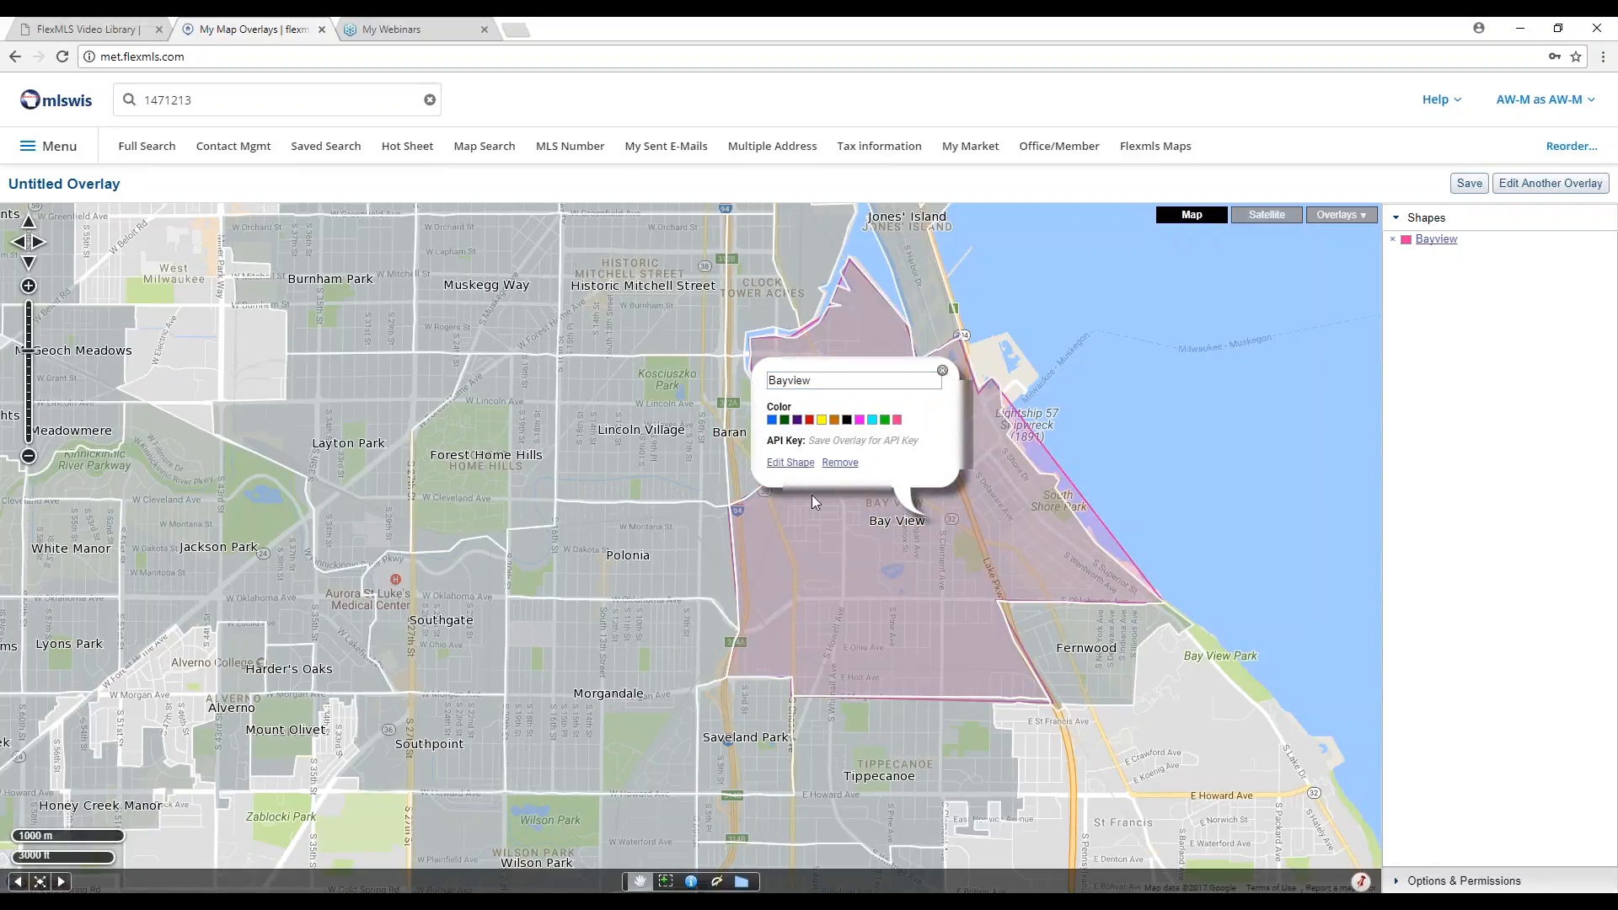
{"action": "left_click", "coordinate": [799, 470]}
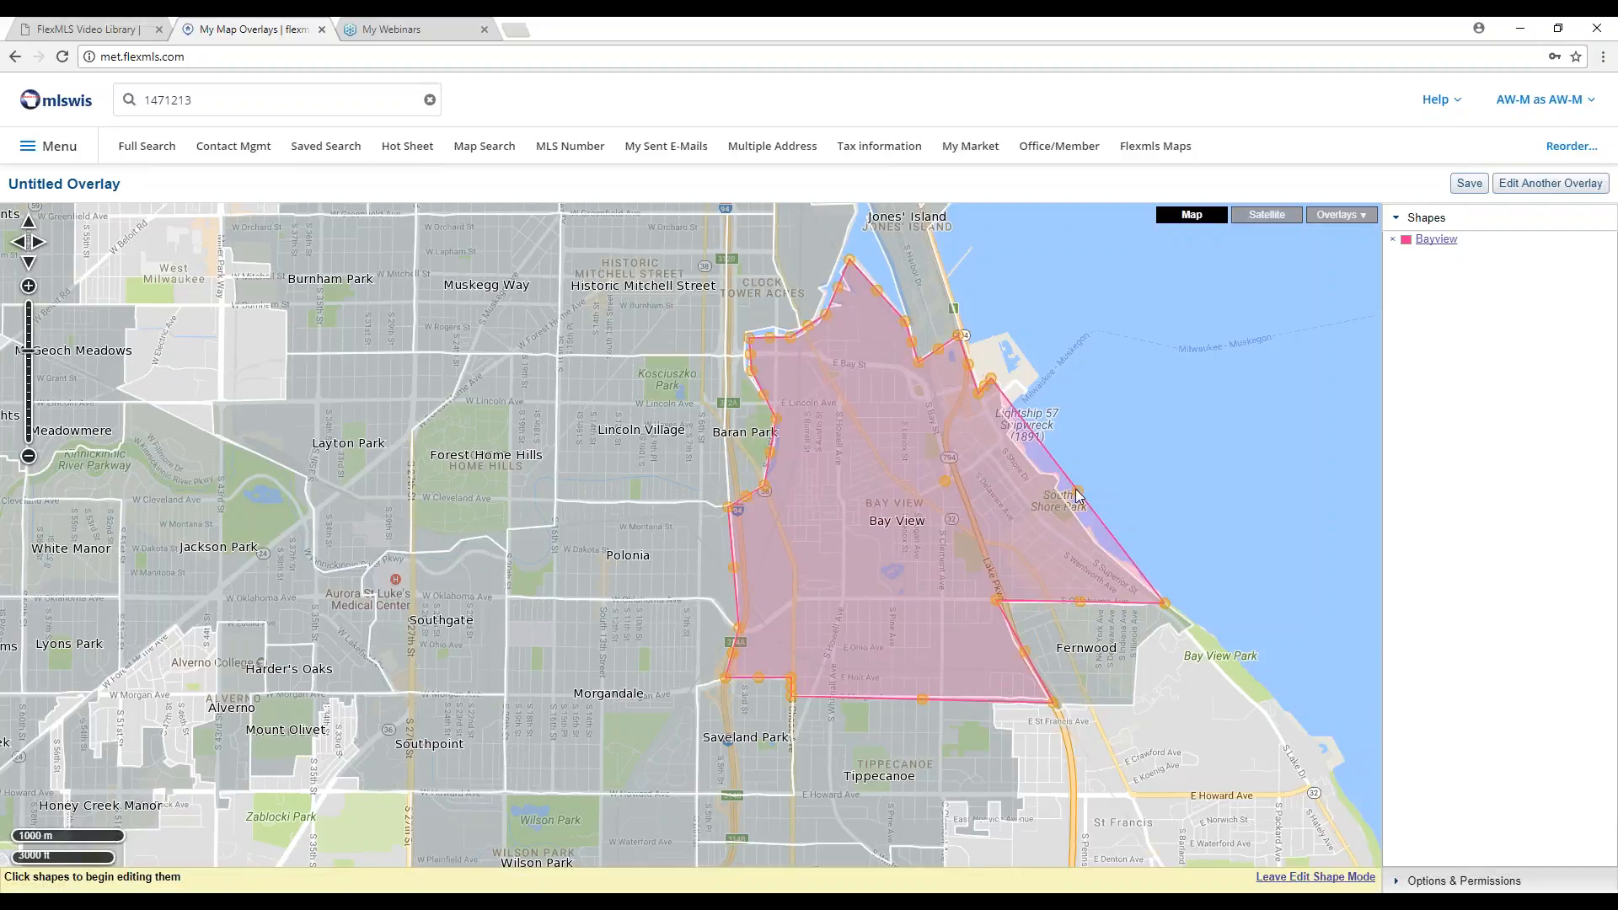
Pull Bayview's northeast edge inward along the shoreline near Lightship 57, then leave edit mode.
{"action": "left_click_drag", "start_coordinate": [1076, 495], "coordinate": [1065, 503]}
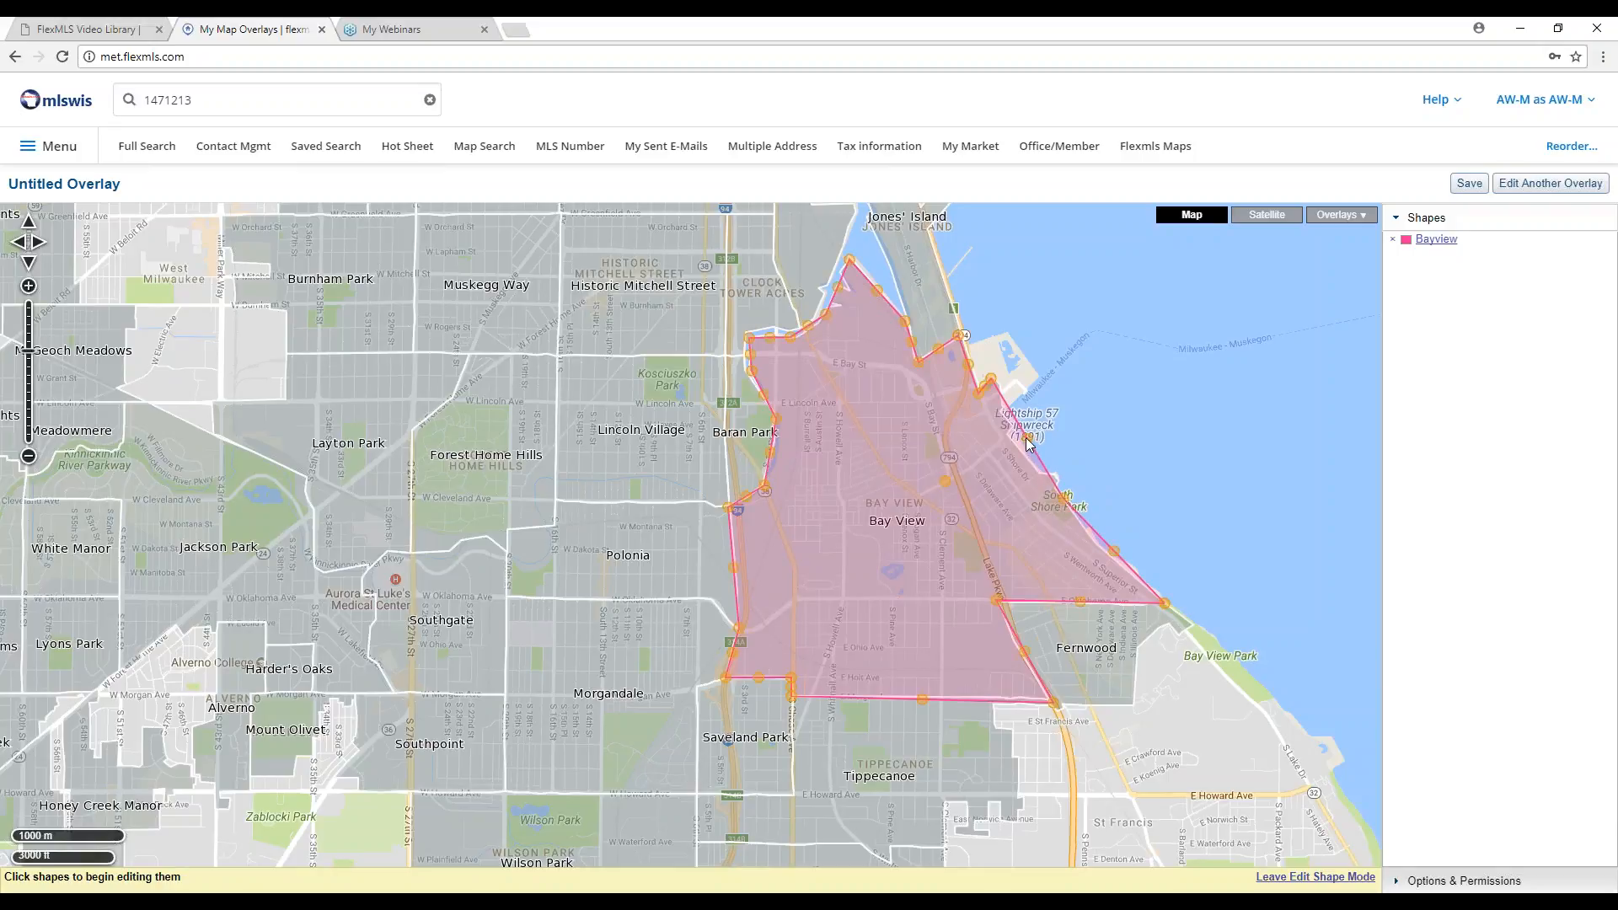
{"action": "left_click_drag", "start_coordinate": [1027, 446], "coordinate": [1020, 453]}
{"action": "left_click", "coordinate": [1331, 877]}
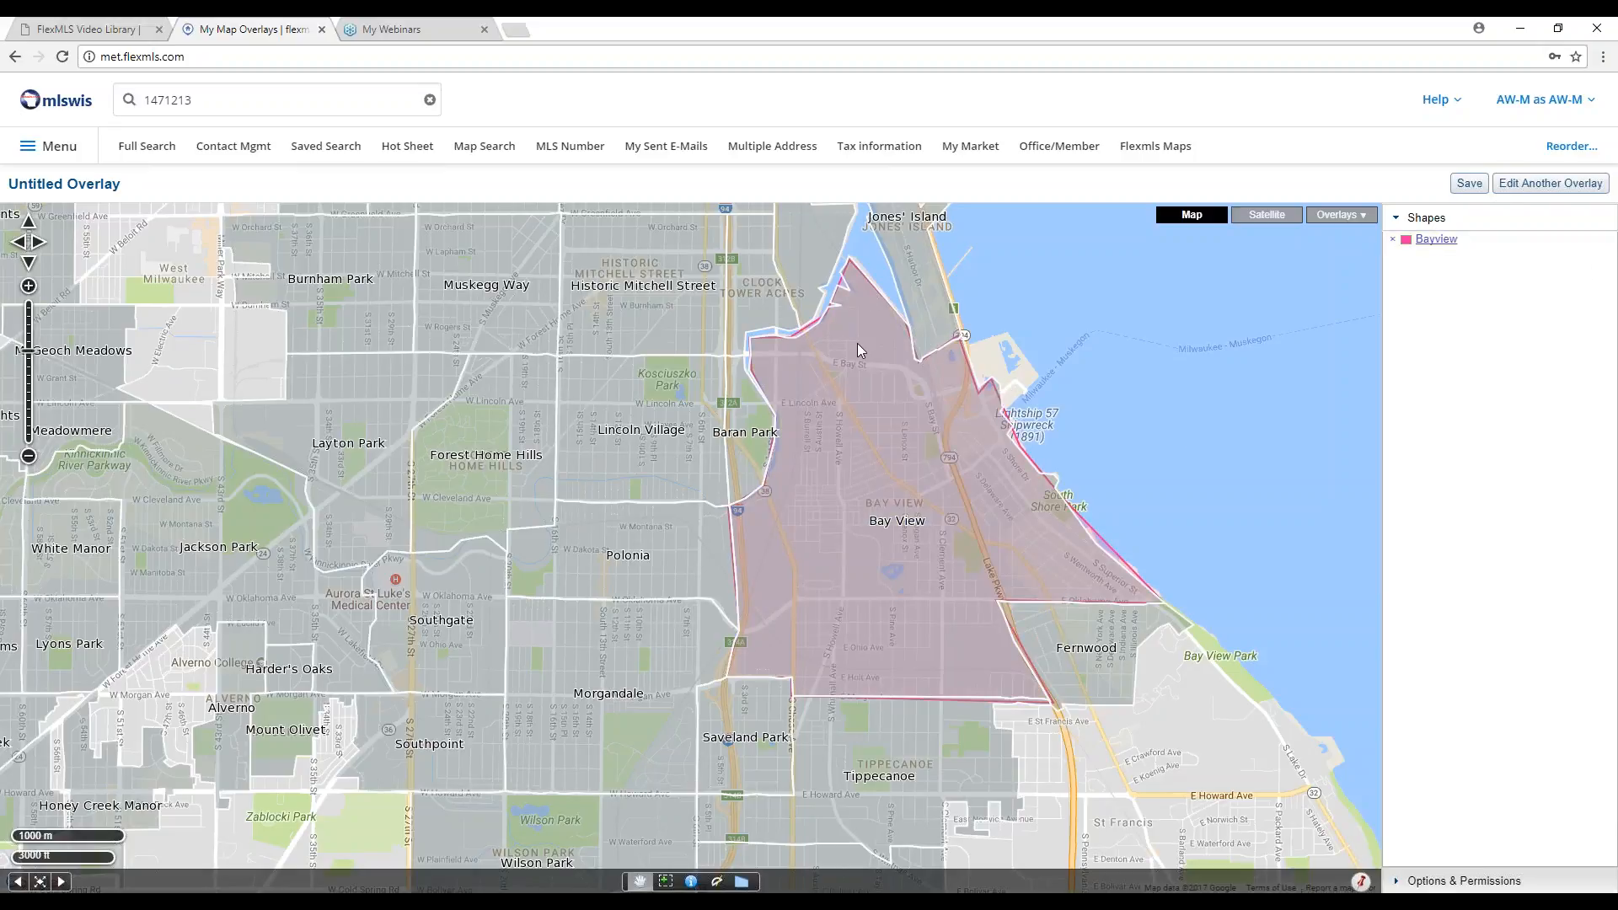
Pan north to Riverwest and start a polygon with its northern corners.
{"action": "left_click_drag", "start_coordinate": [539, 285], "coordinate": [550, 533]}
{"action": "left_click_drag", "start_coordinate": [597, 278], "coordinate": [594, 529]}
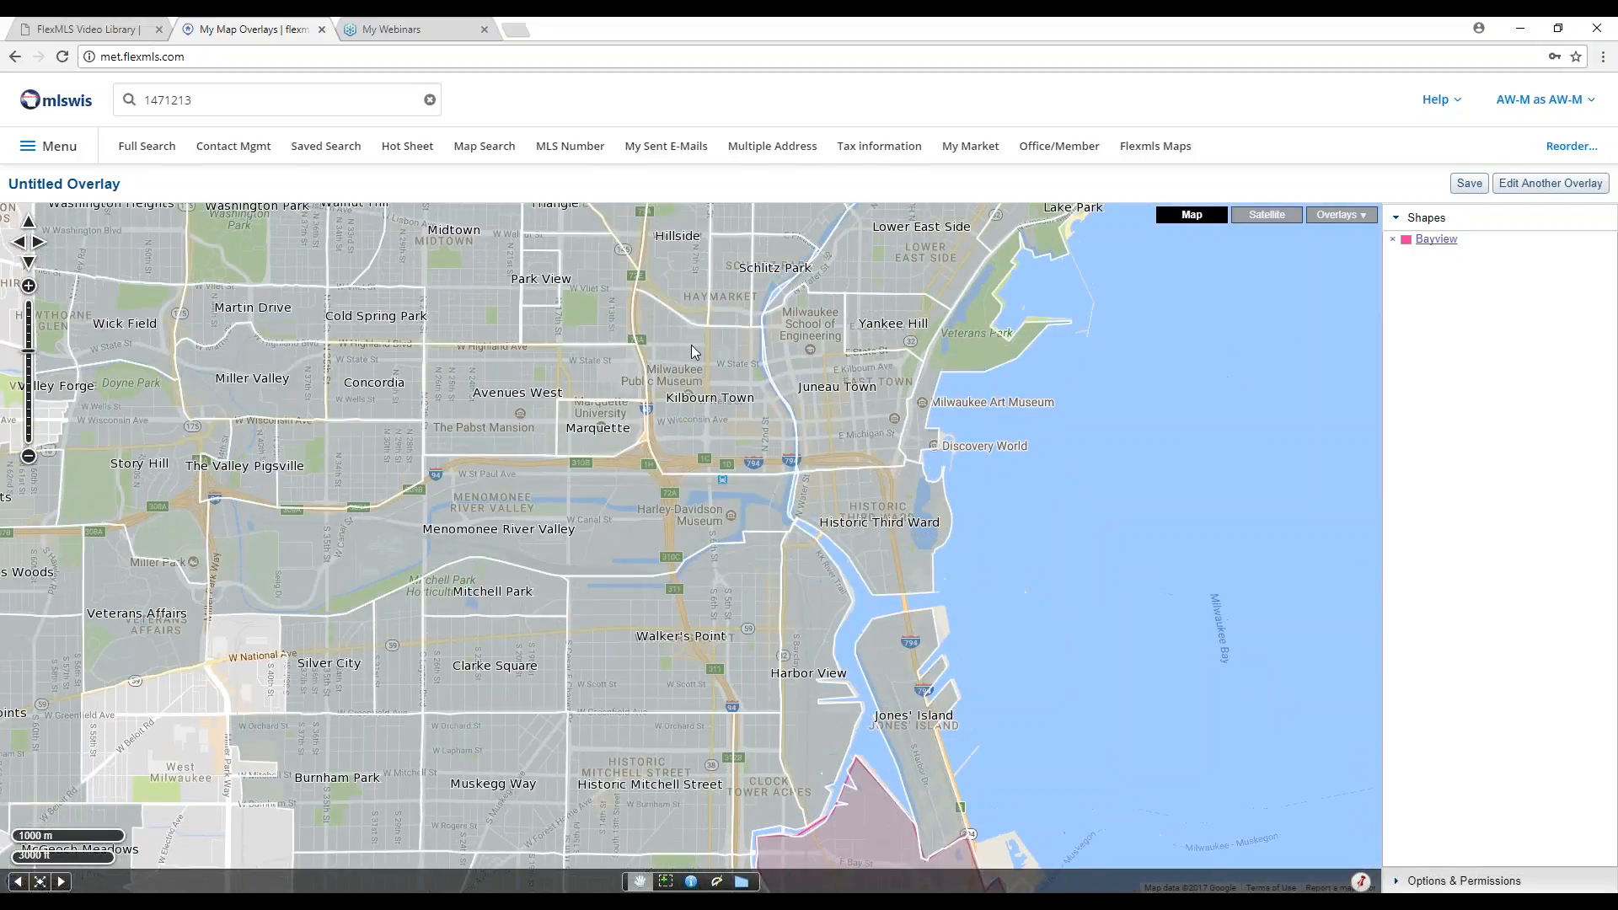
{"action": "left_click_drag", "start_coordinate": [695, 352], "coordinate": [625, 524]}
{"action": "left_click_drag", "start_coordinate": [725, 310], "coordinate": [676, 472]}
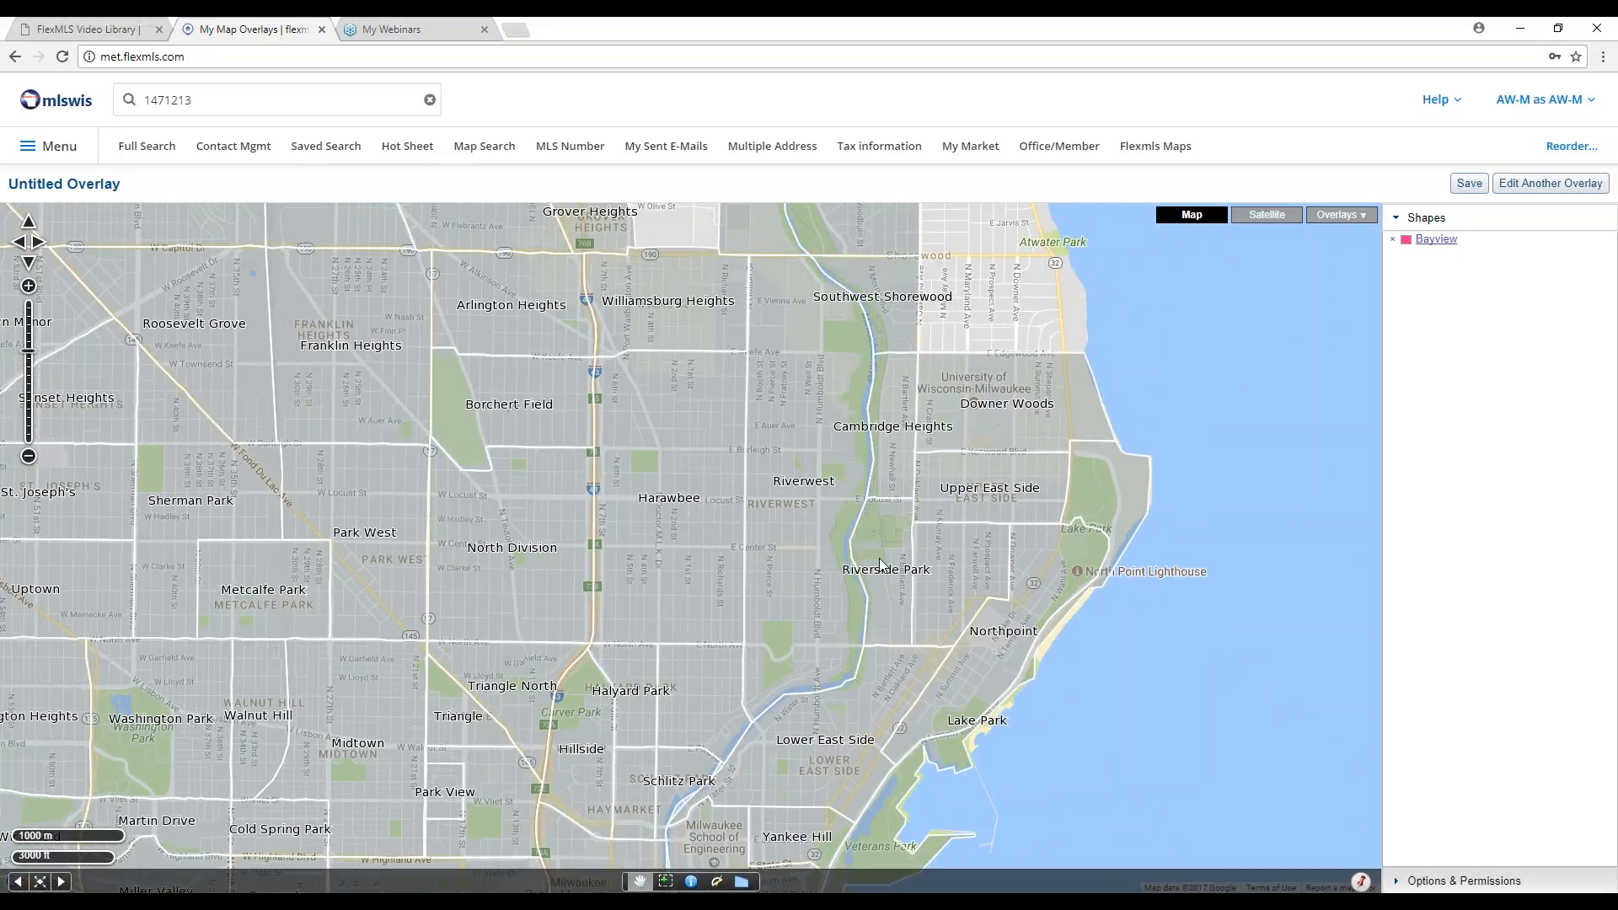
{"action": "left_click", "coordinate": [742, 882]}
{"action": "left_click", "coordinate": [811, 300]}
{"action": "left_click", "coordinate": [810, 257]}
{"action": "left_click", "coordinate": [750, 255]}
Trace Riverwest's west side, southern tip and river-side east edge, then close the polygon.
{"action": "left_click", "coordinate": [744, 704]}
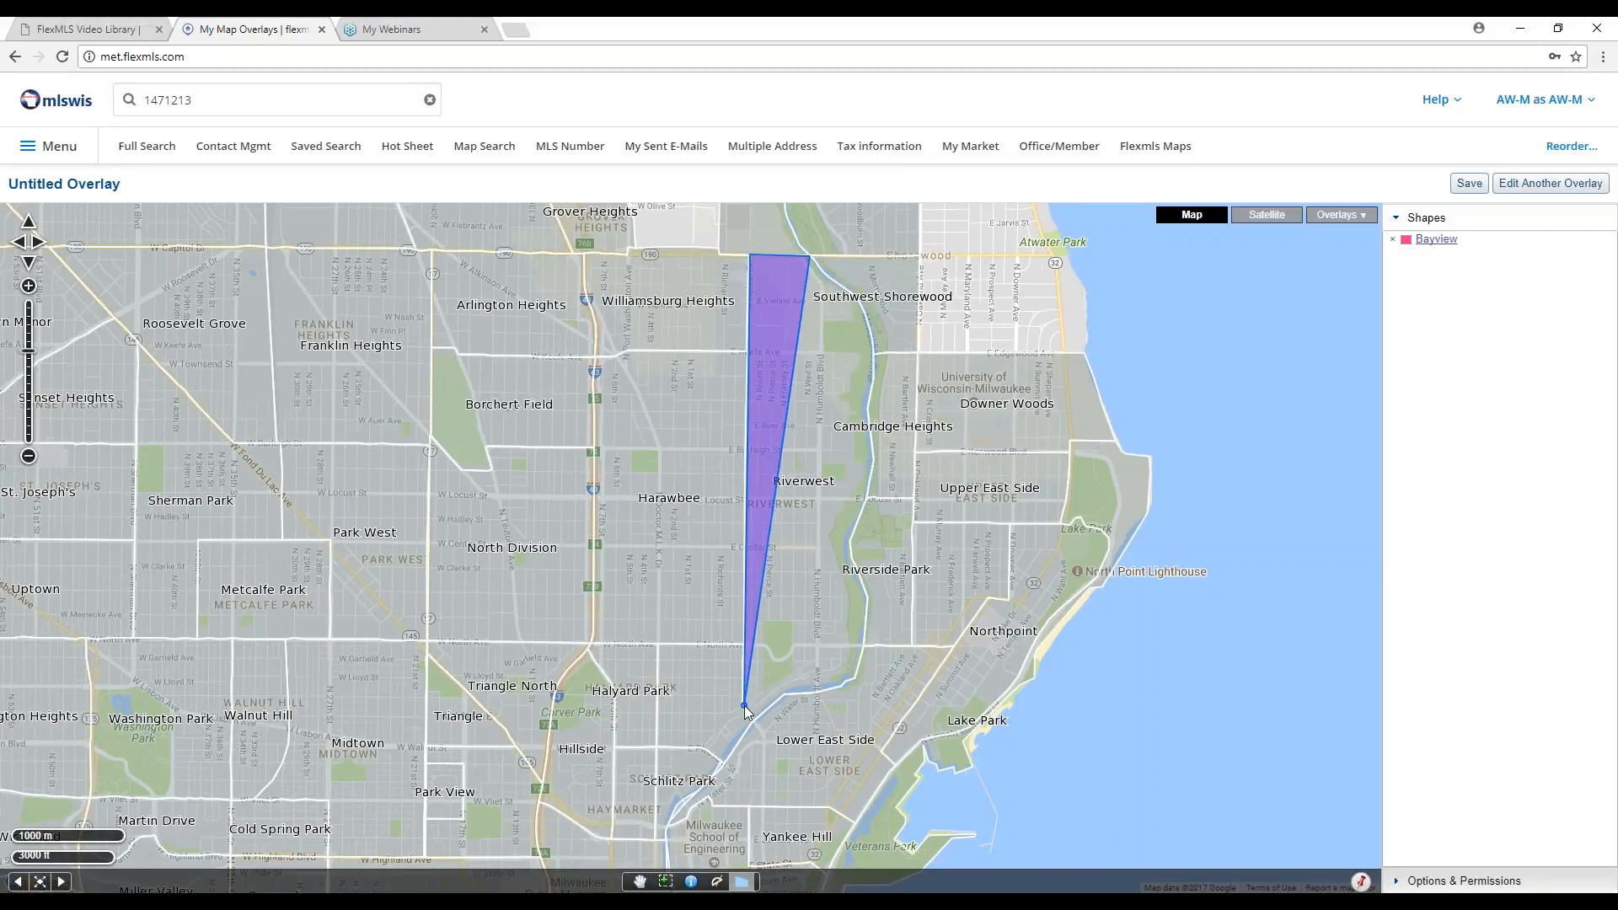
{"action": "left_click", "coordinate": [755, 724]}
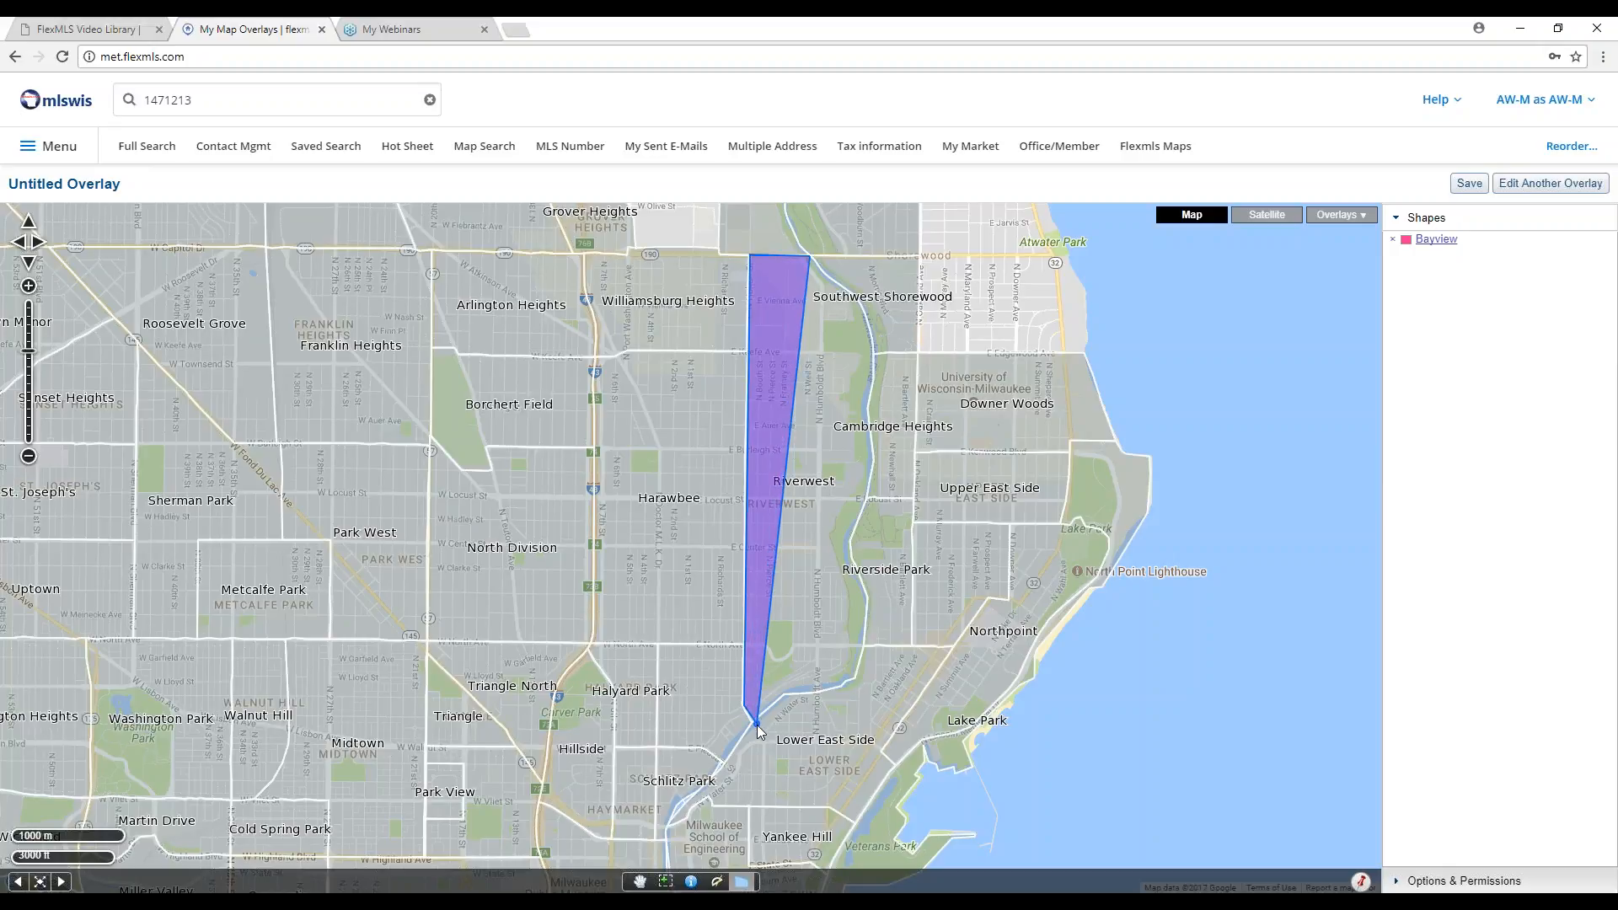
{"action": "left_click", "coordinate": [784, 697]}
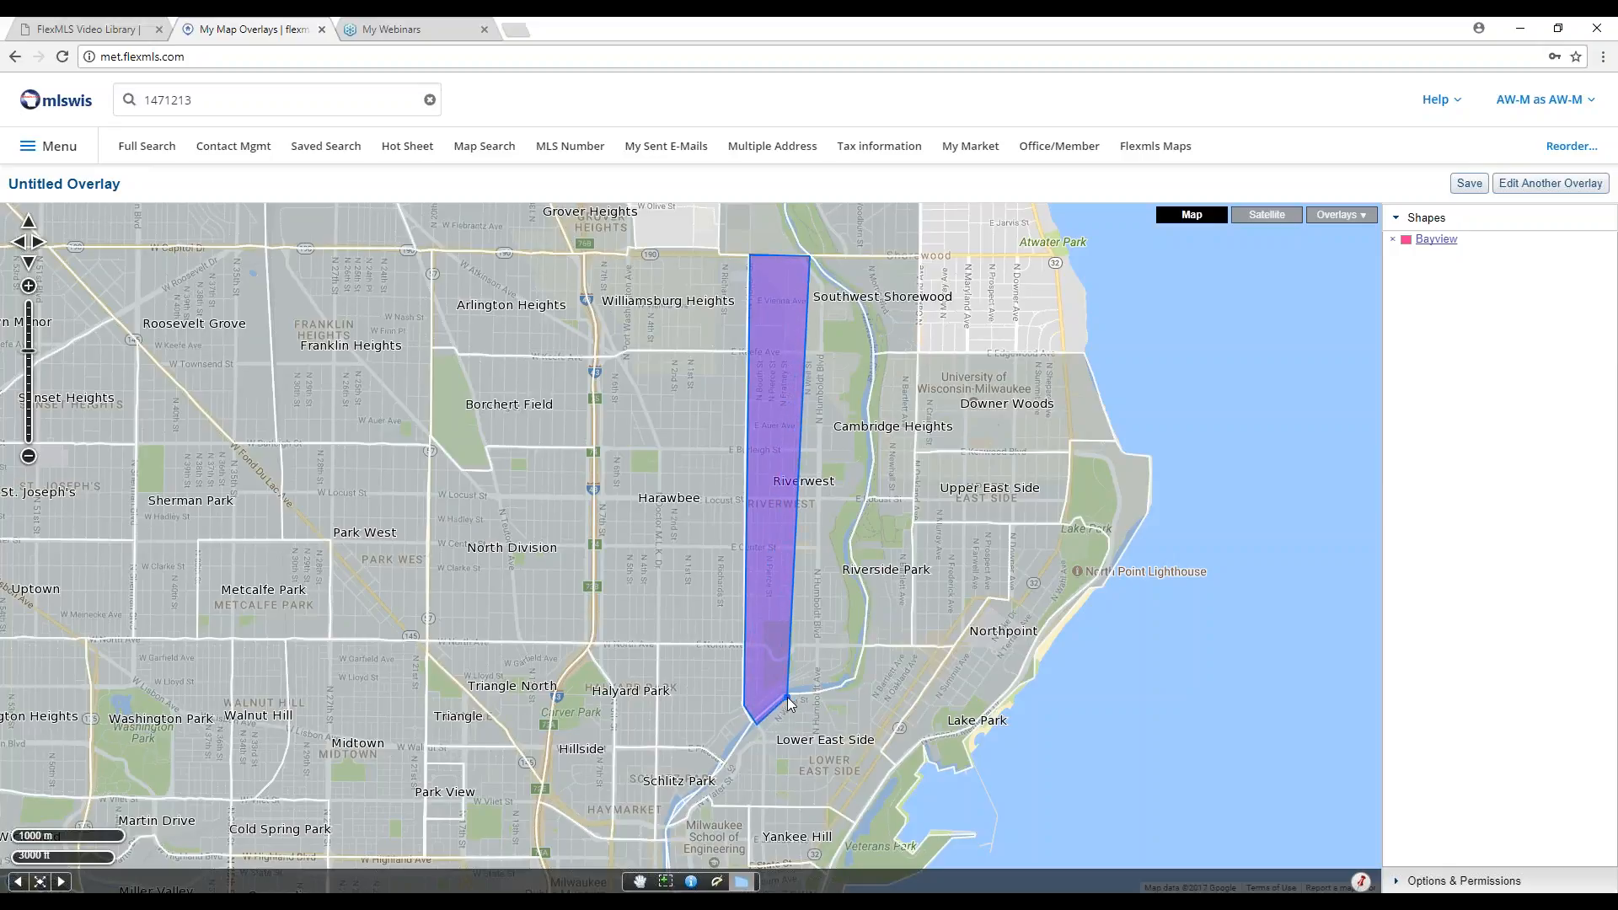
{"action": "left_click", "coordinate": [857, 682]}
{"action": "left_click", "coordinate": [870, 599]}
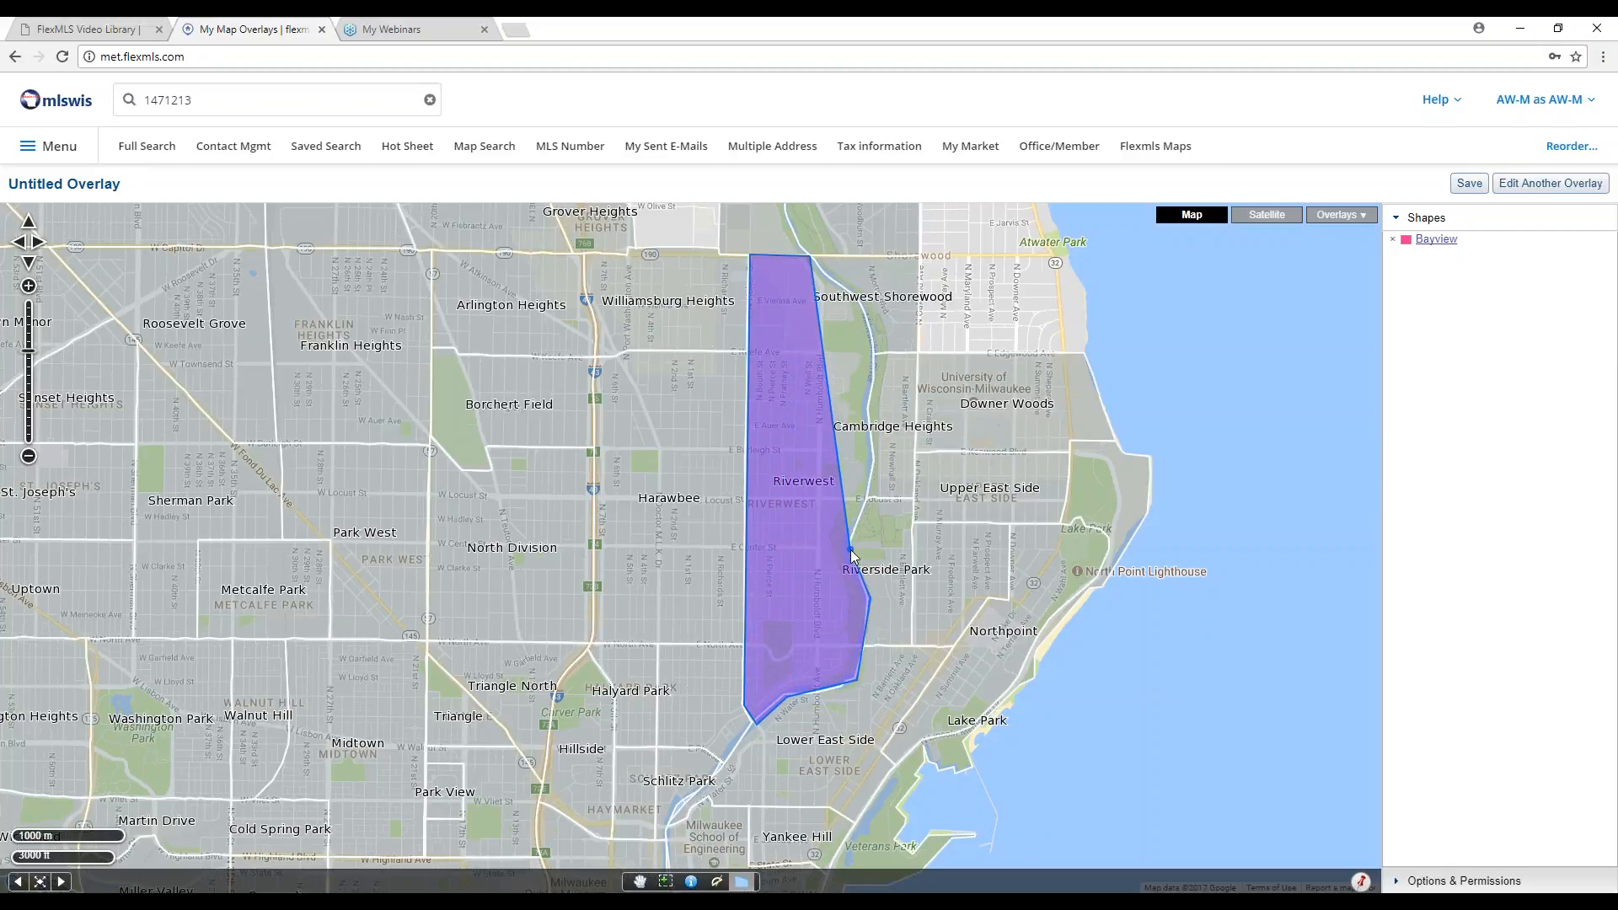
{"action": "left_click", "coordinate": [850, 549]}
{"action": "left_click", "coordinate": [875, 455]}
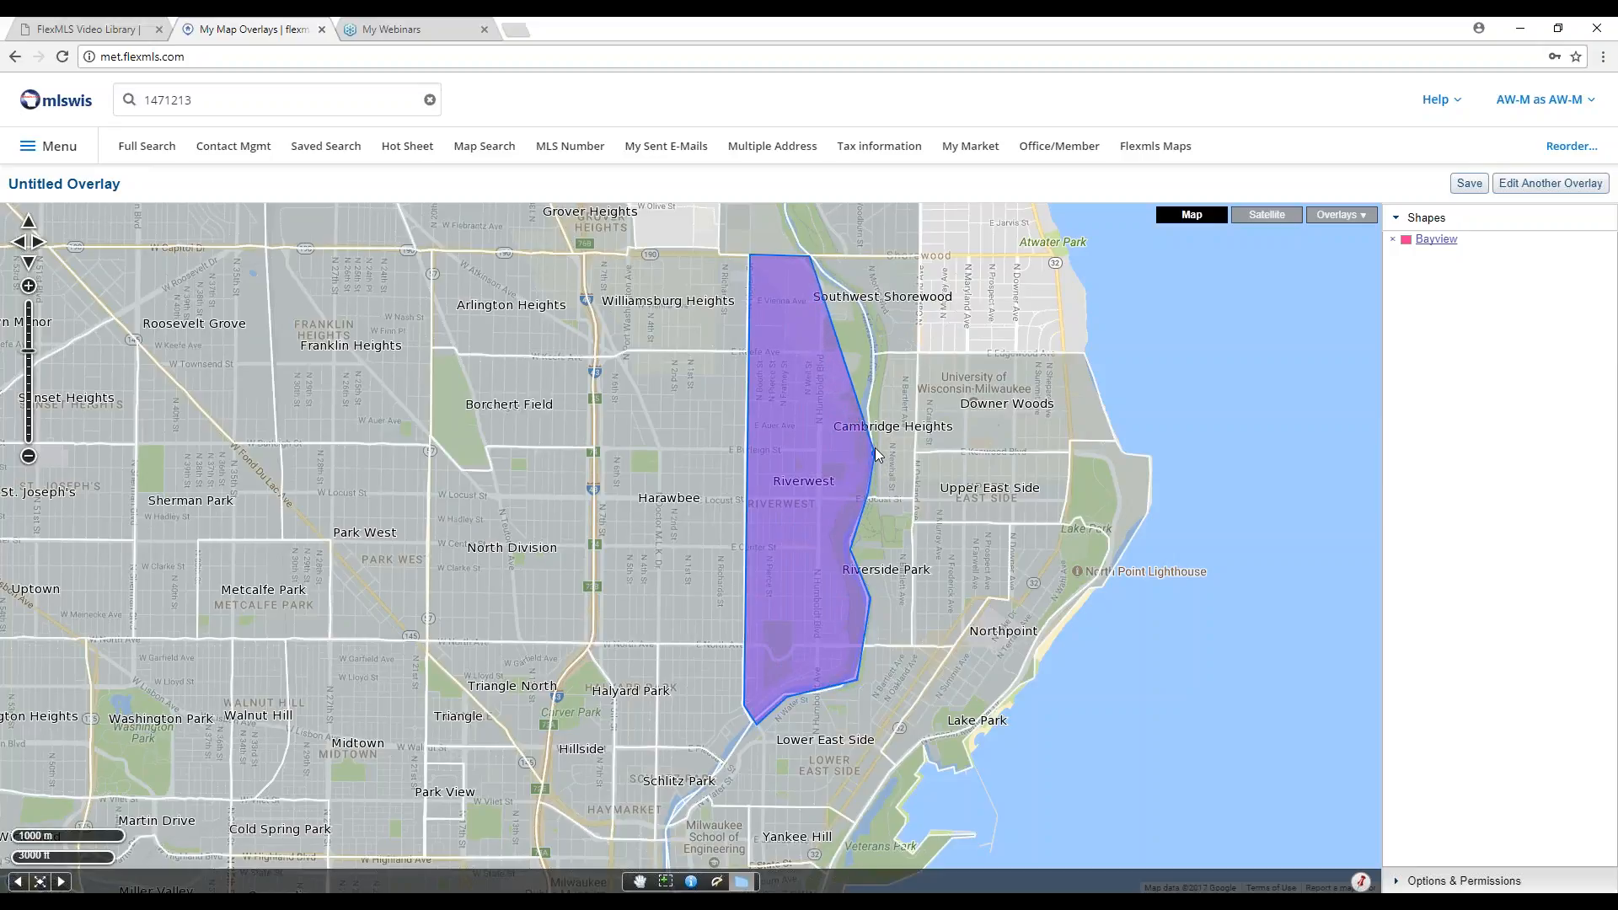
{"action": "left_click", "coordinate": [868, 403]}
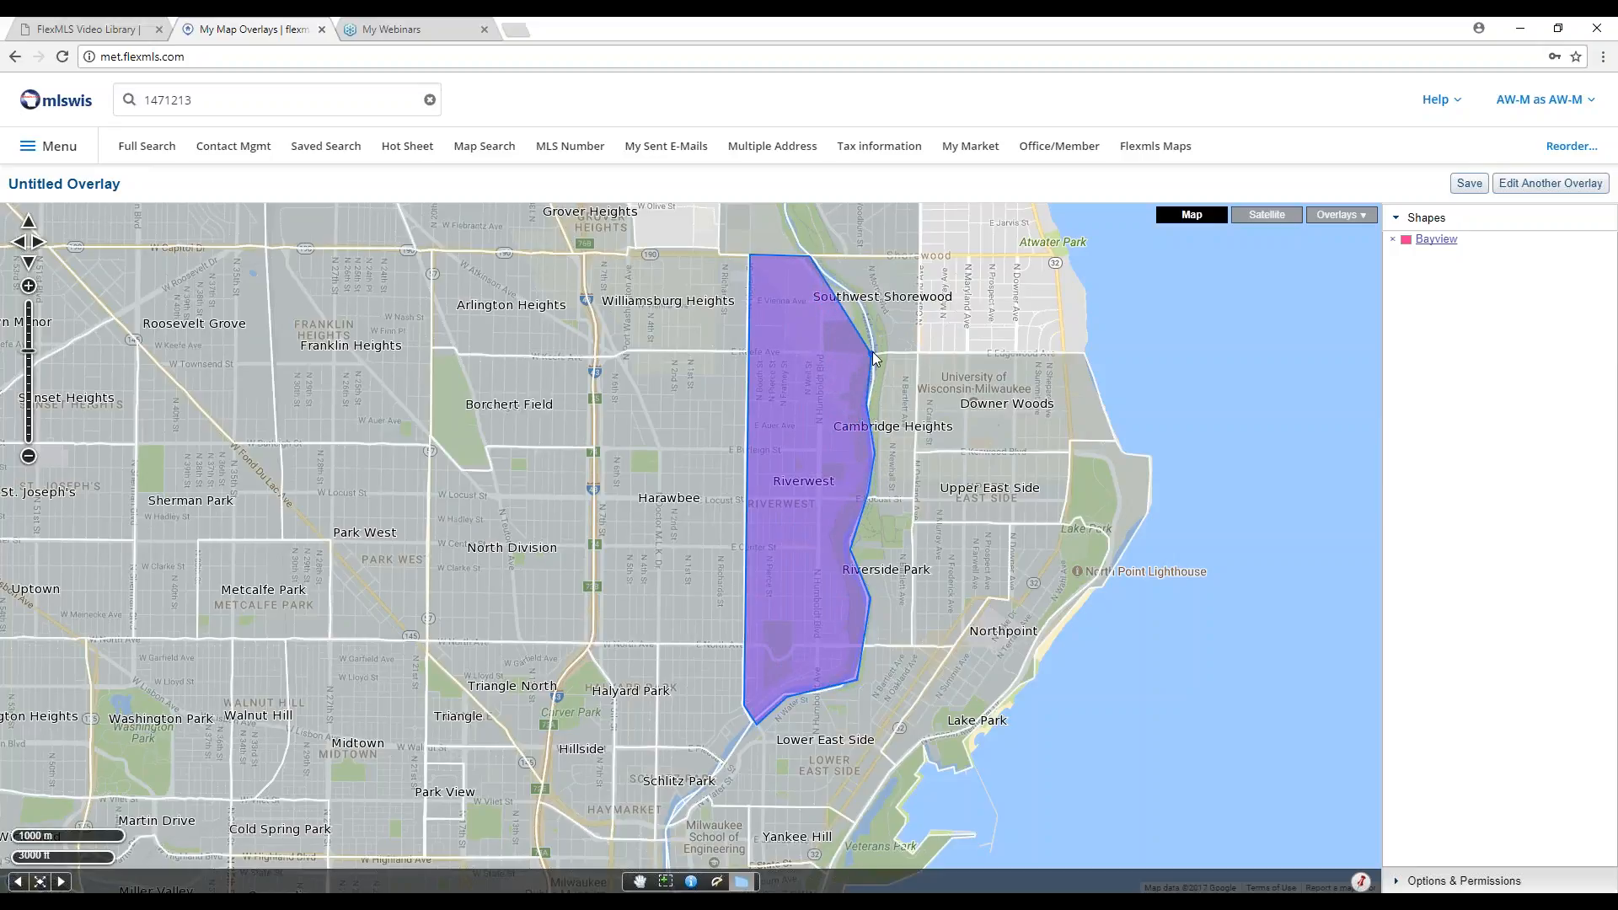
{"action": "left_click", "coordinate": [875, 353]}
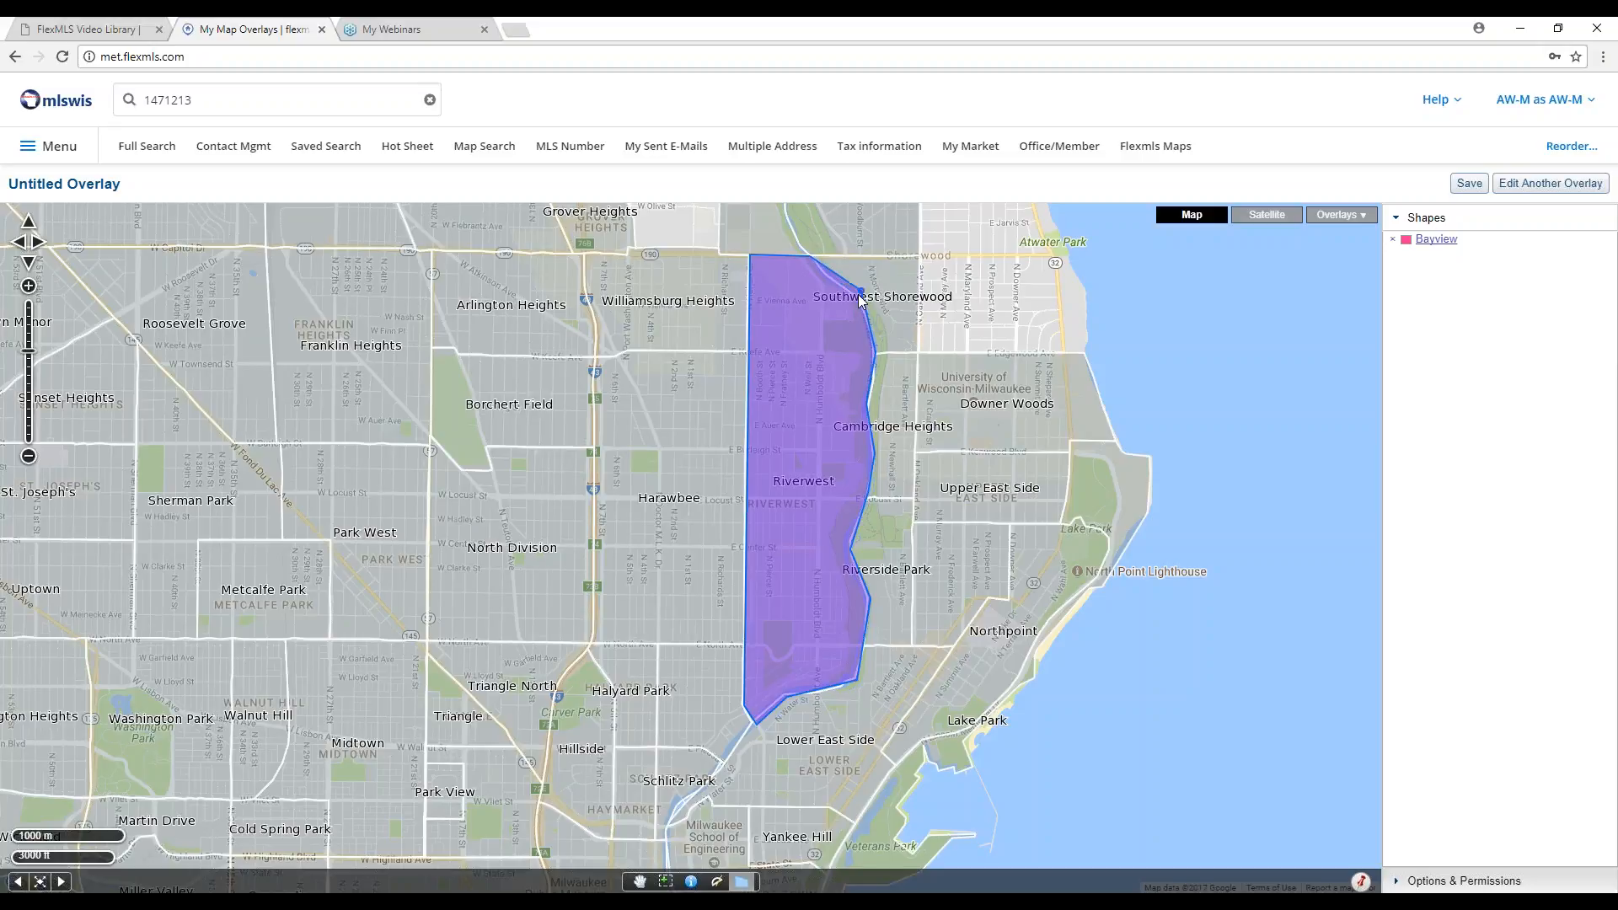
{"action": "double_click", "coordinate": [858, 296]}
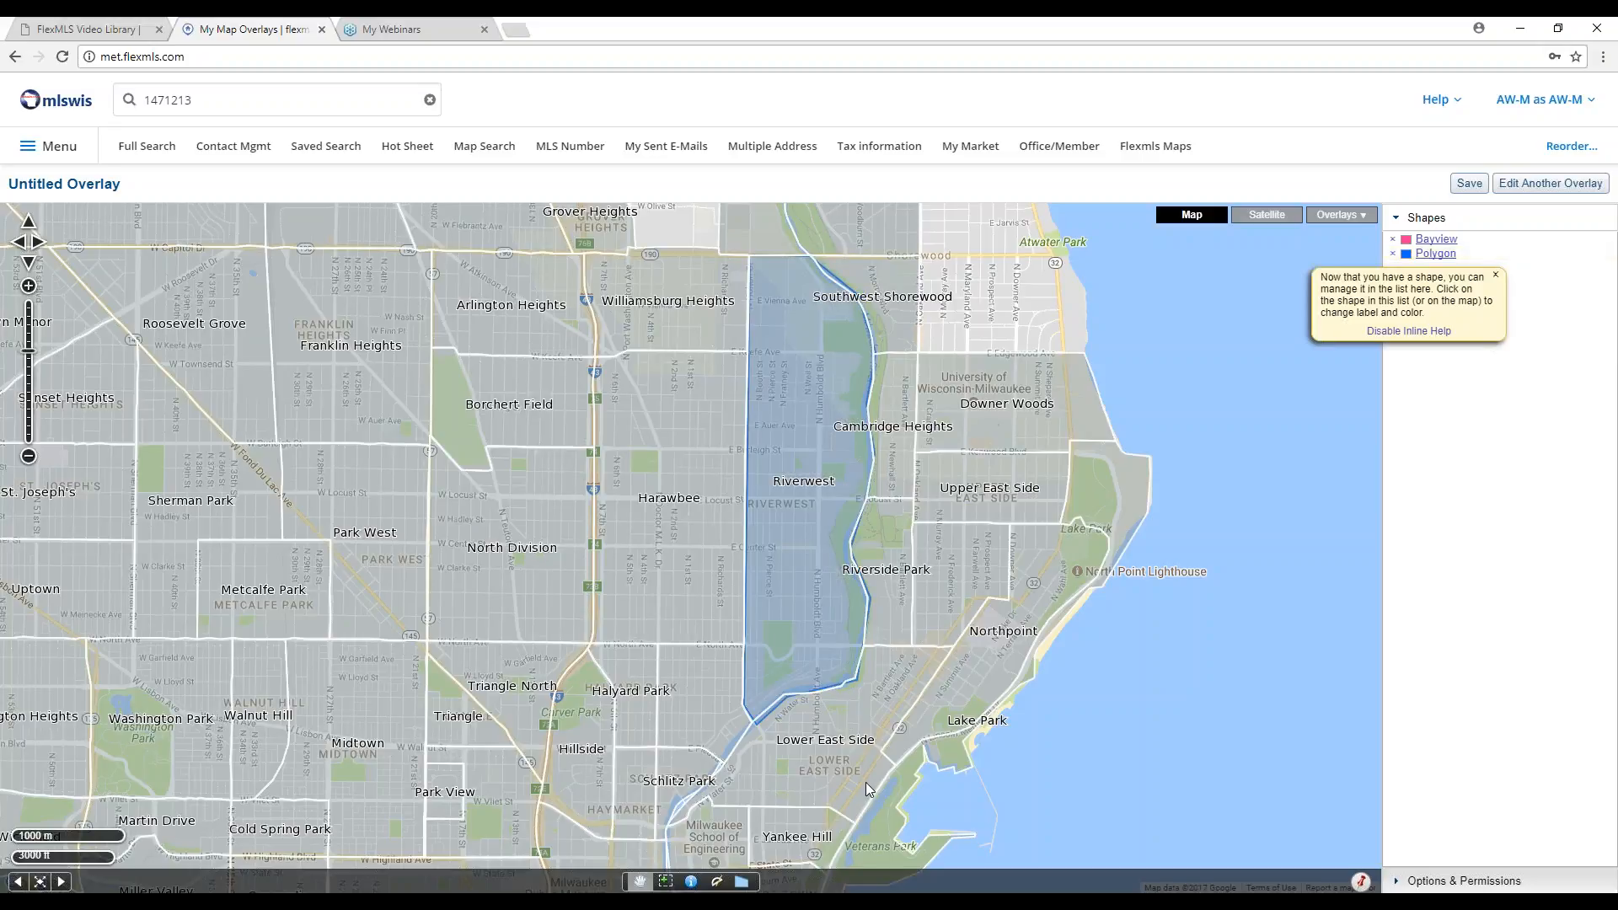
Name the second polygon Riverwest in its settings bubble and give it the dark green colour.
{"action": "left_click", "coordinate": [812, 451]}
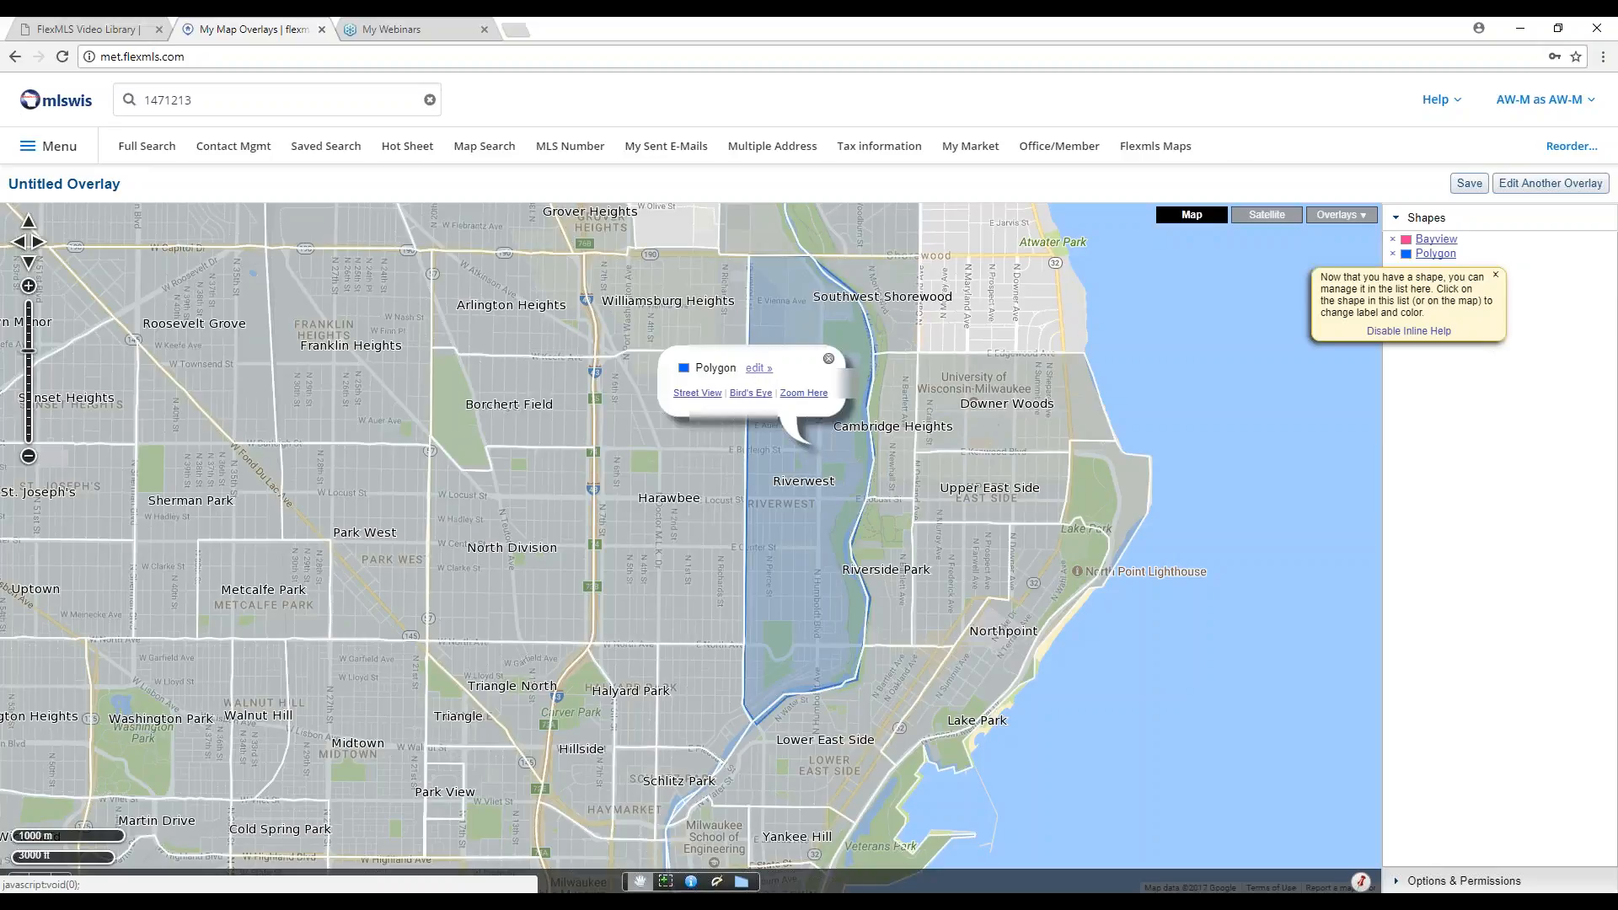
{"action": "left_click", "coordinate": [758, 368]}
{"action": "type", "text": "Riverwest"}
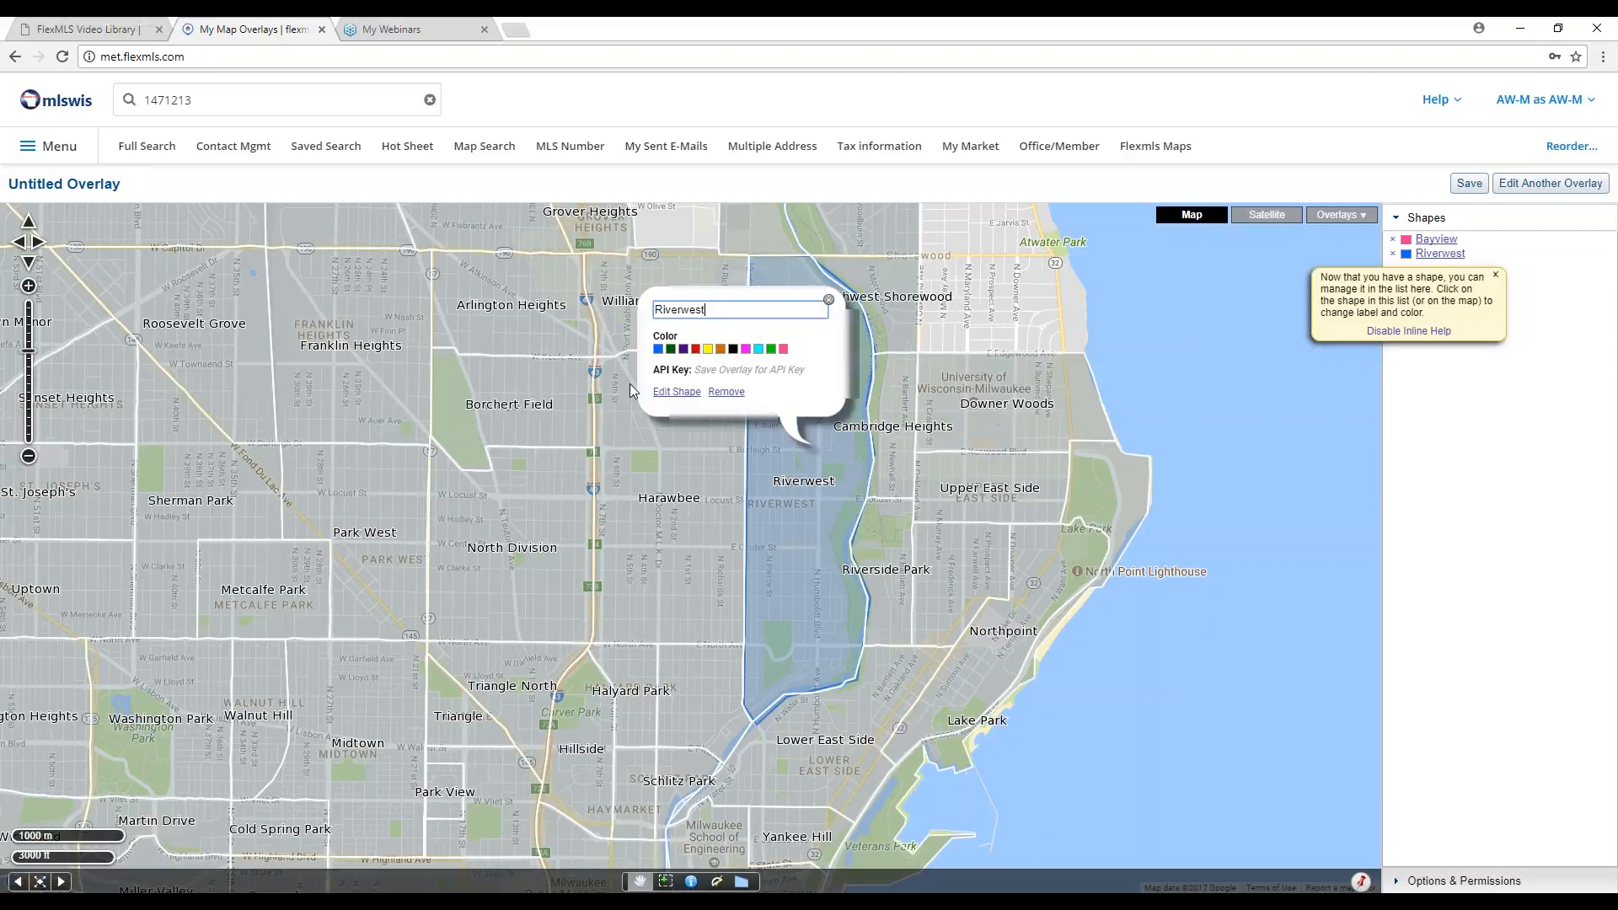
{"action": "left_click", "coordinate": [671, 349]}
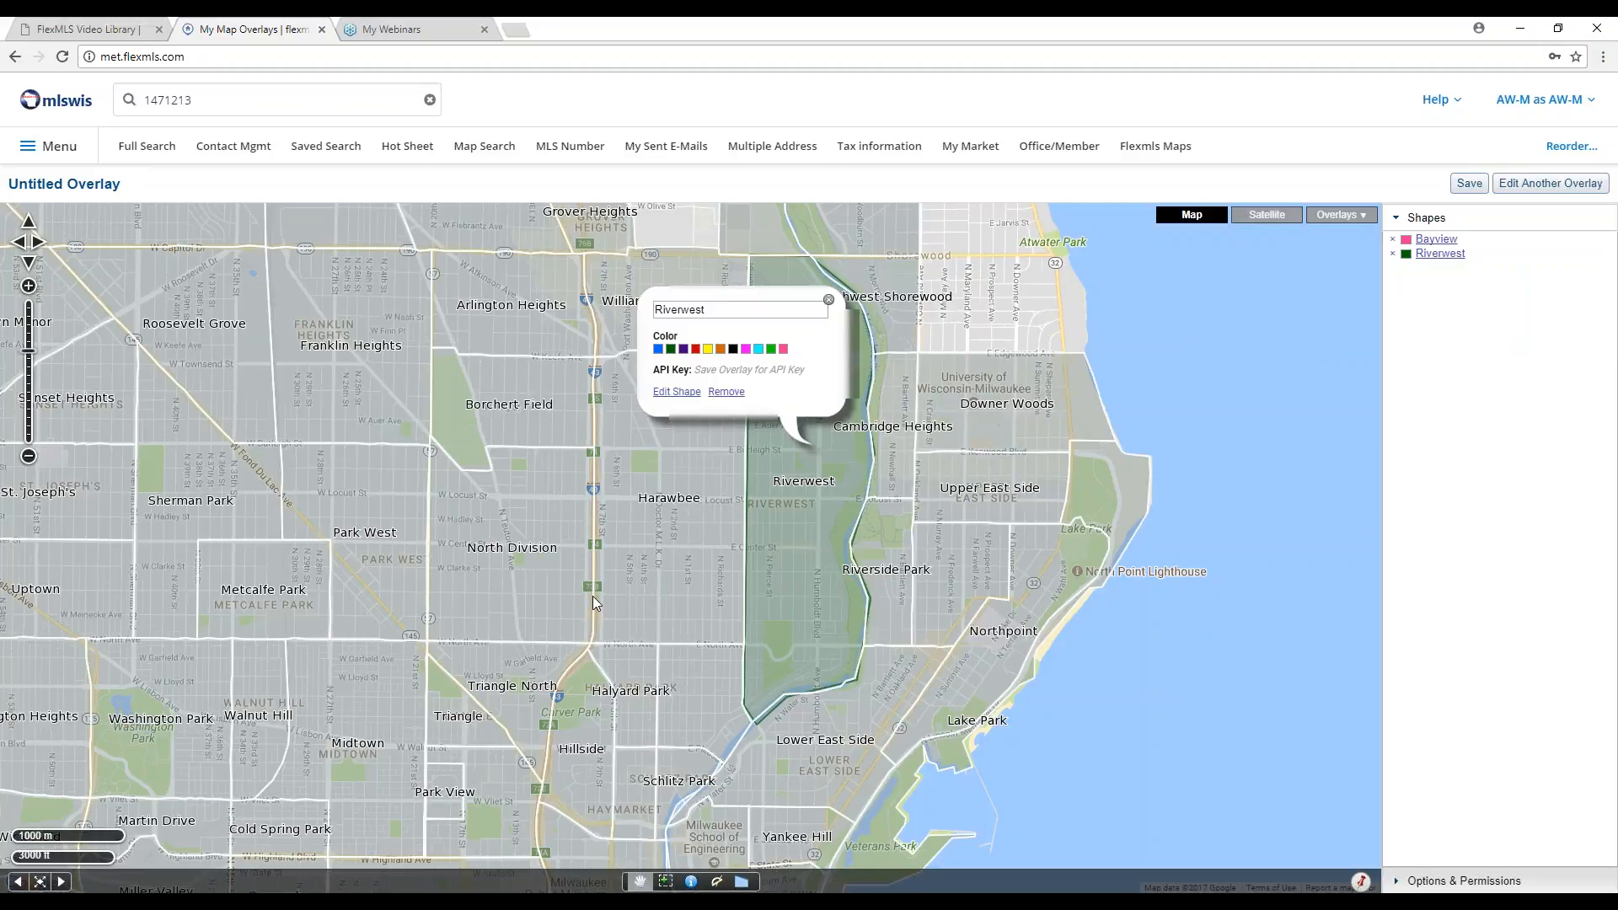
{"action": "left_click", "coordinate": [828, 300]}
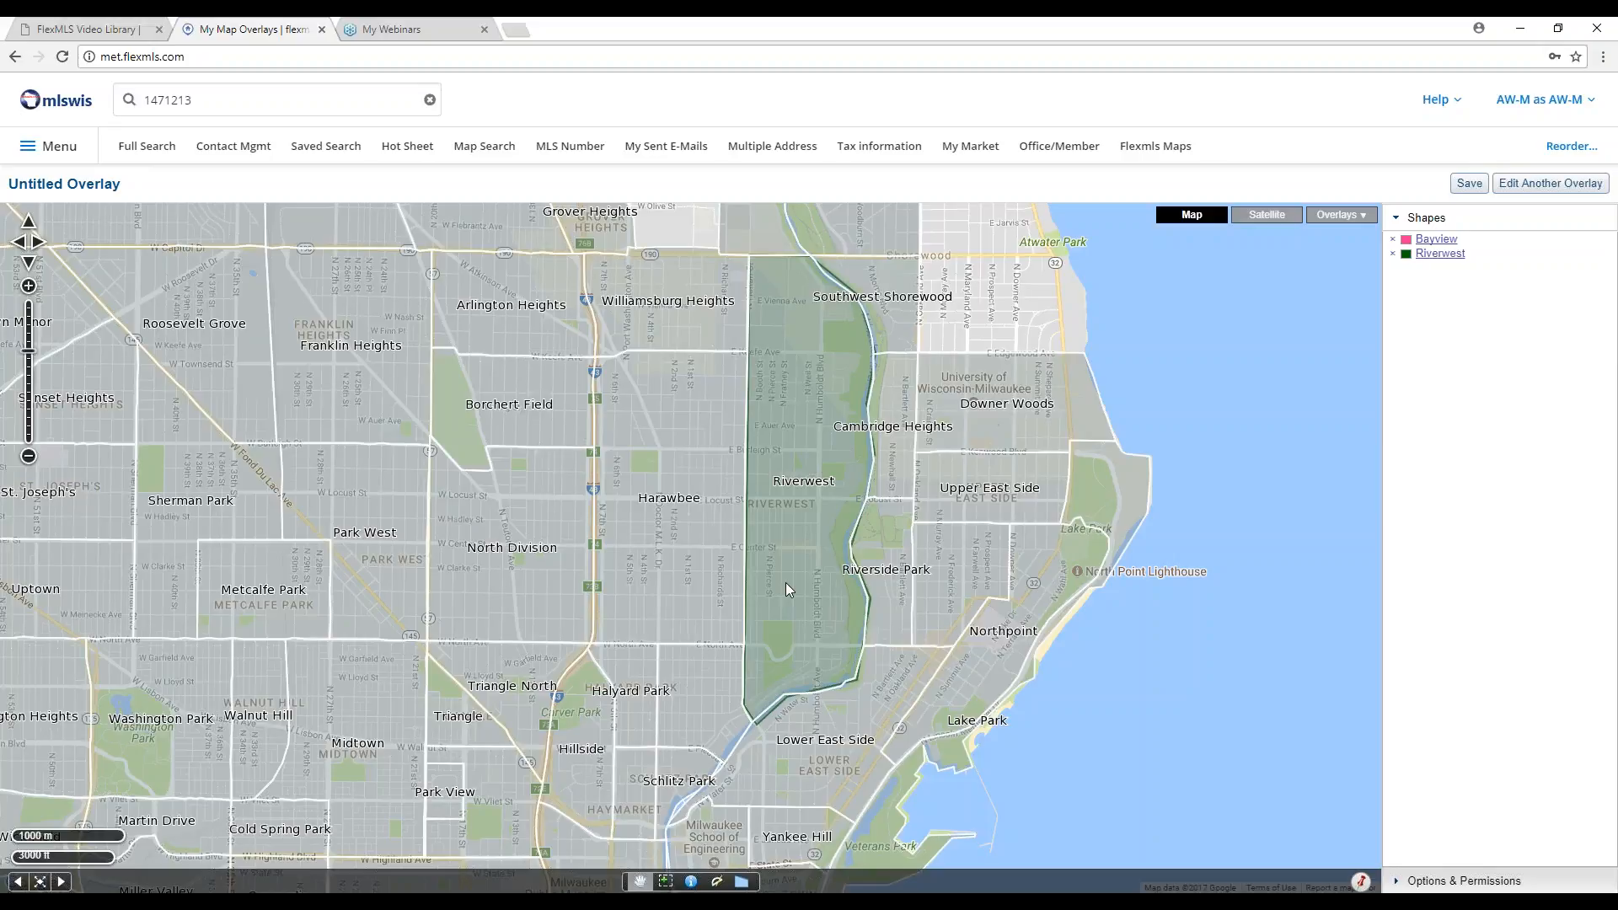
Save the overlay holding the Bayview and Riverwest shapes as 'east milwaukee'.
{"action": "left_click", "coordinate": [1469, 185]}
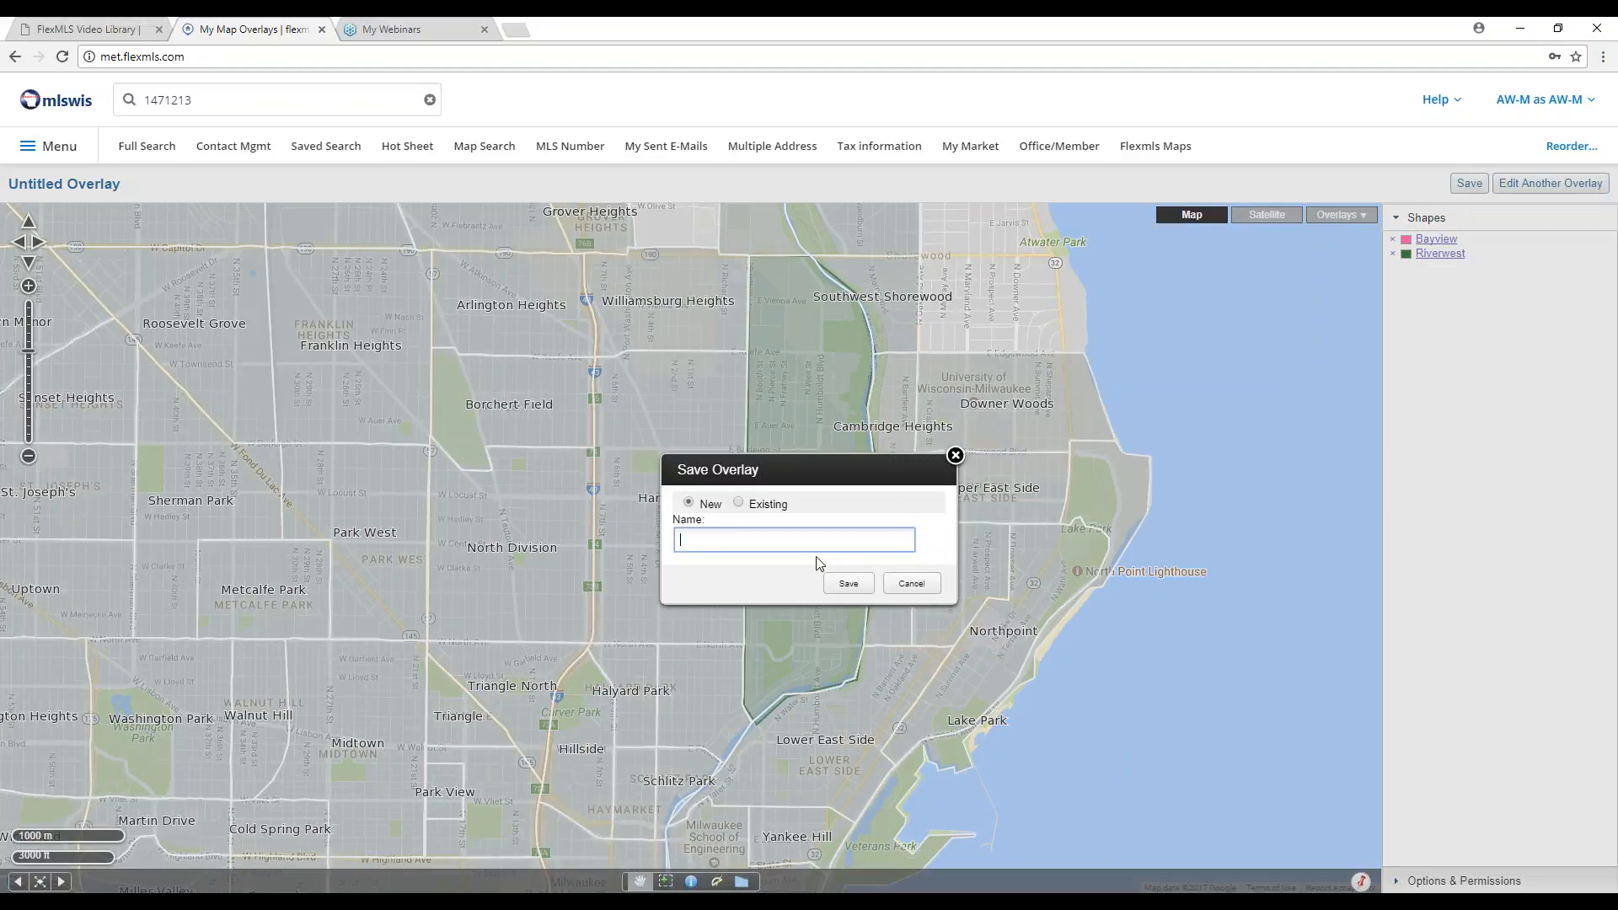
{"action": "type", "text": "east milwaukee"}
{"action": "left_click", "coordinate": [849, 583]}
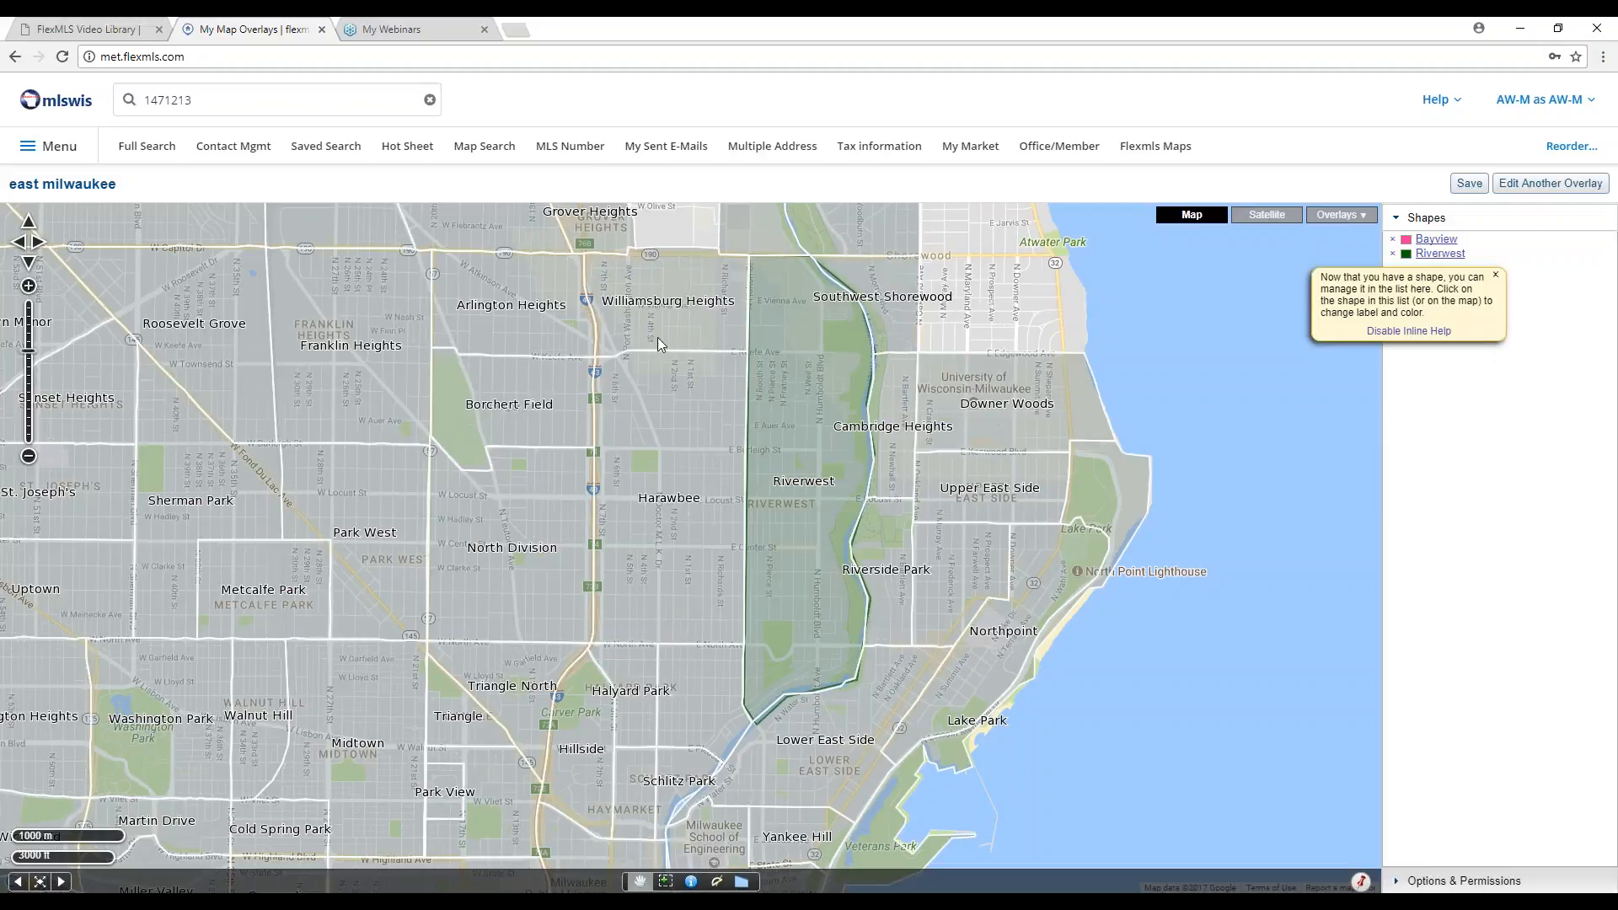
Run the 06 Condominium (Metro MLS) quick search as a map search, matching 3,070 listings.
{"action": "left_click", "coordinate": [492, 156]}
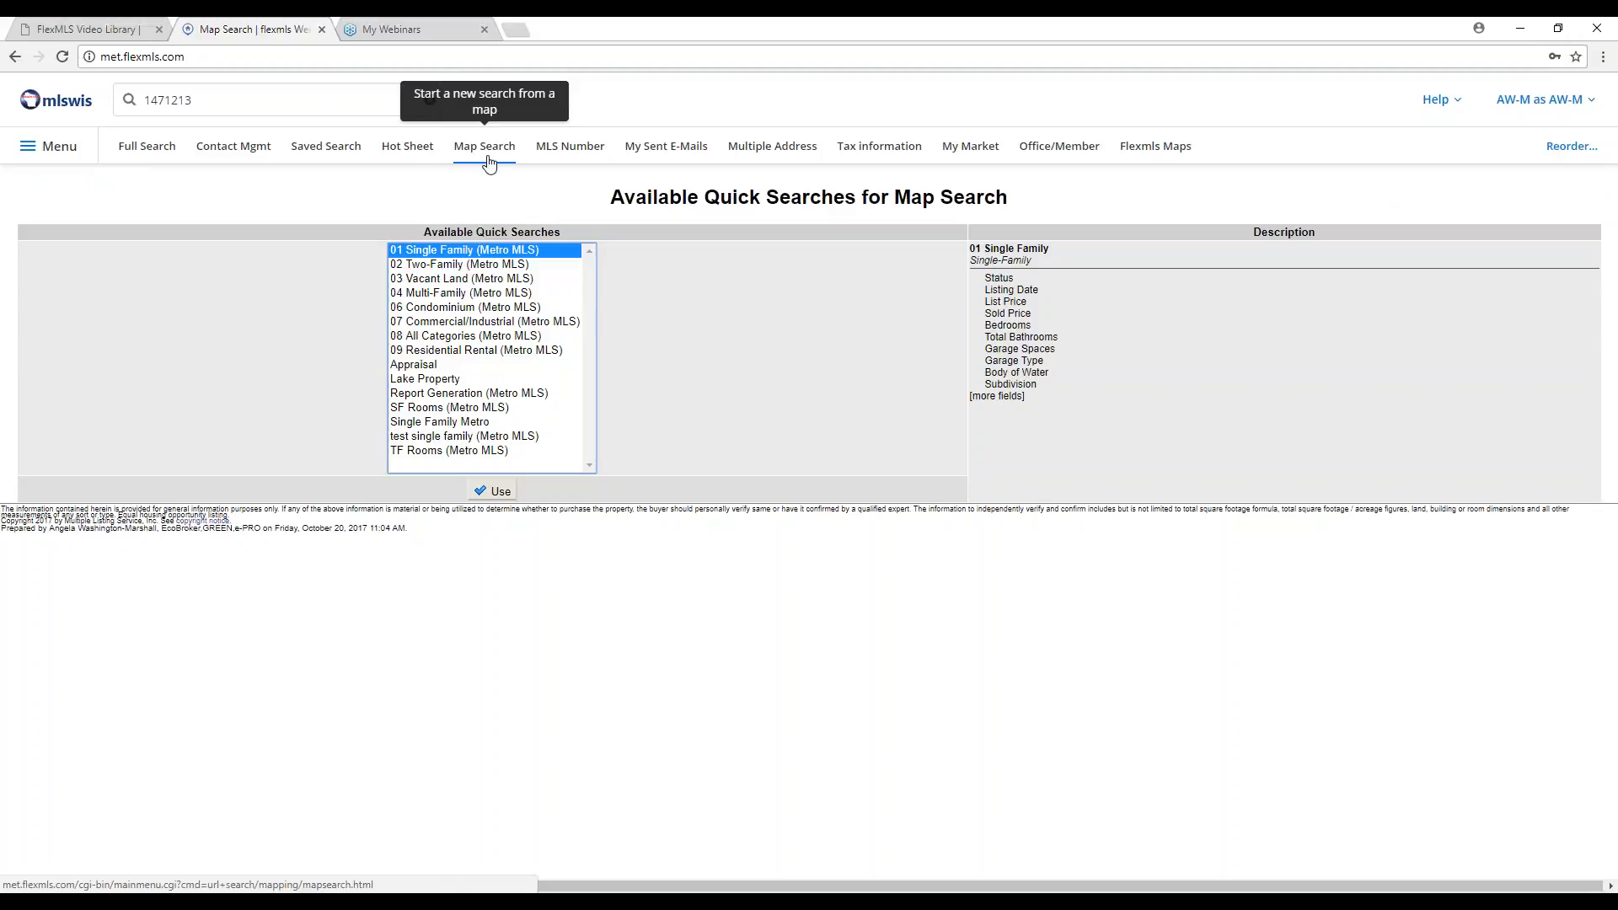
{"action": "left_click", "coordinate": [473, 308]}
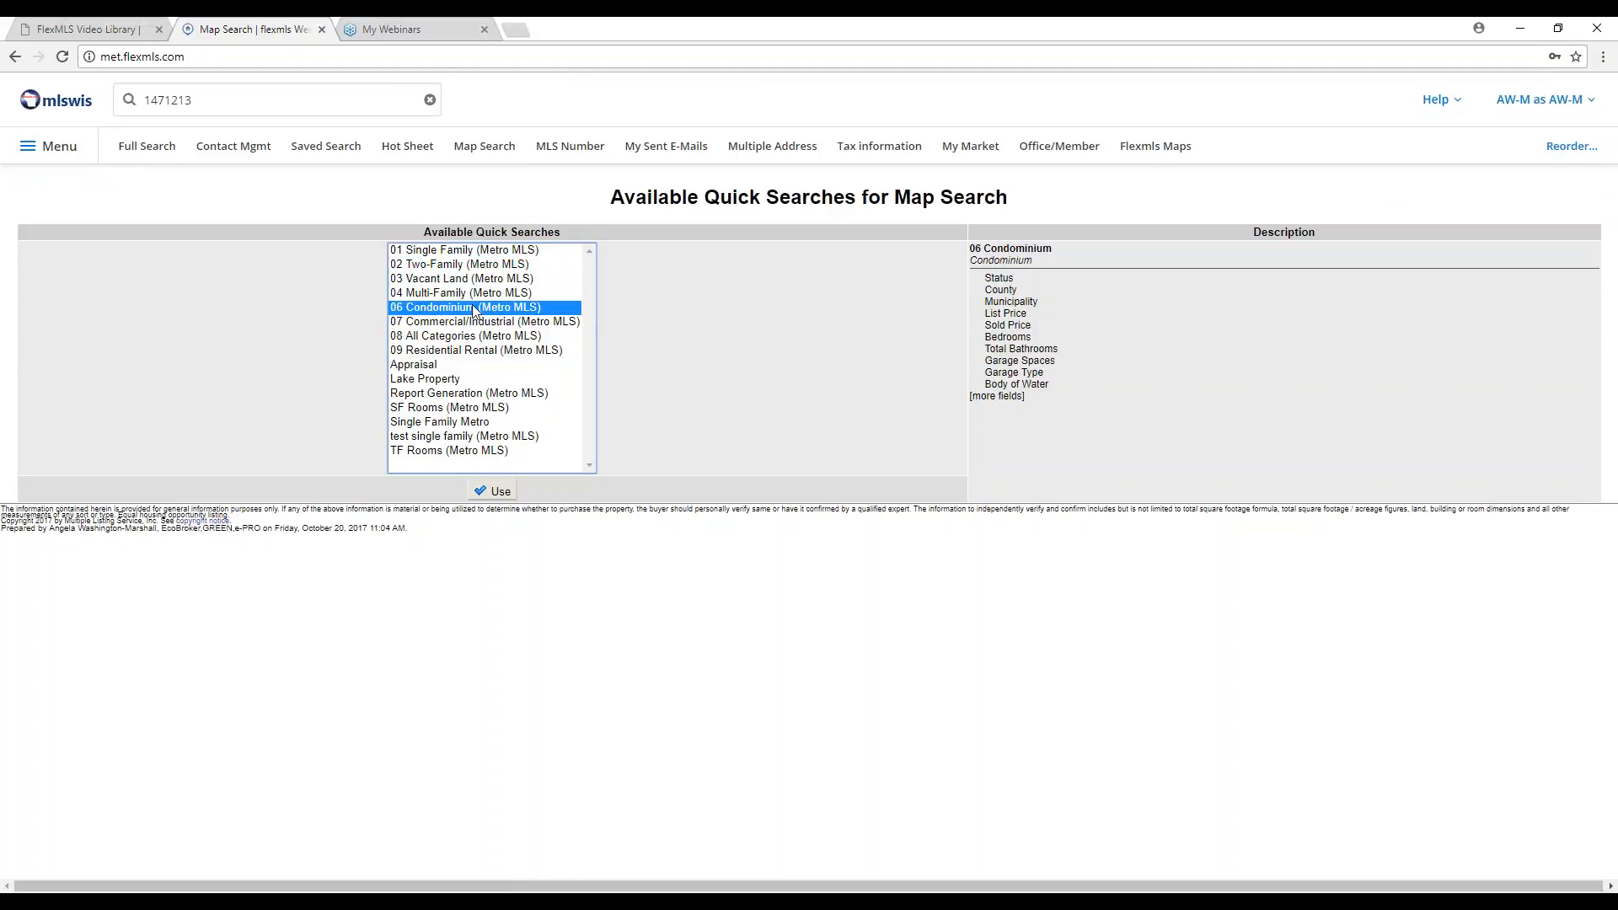
{"action": "left_click", "coordinate": [497, 490]}
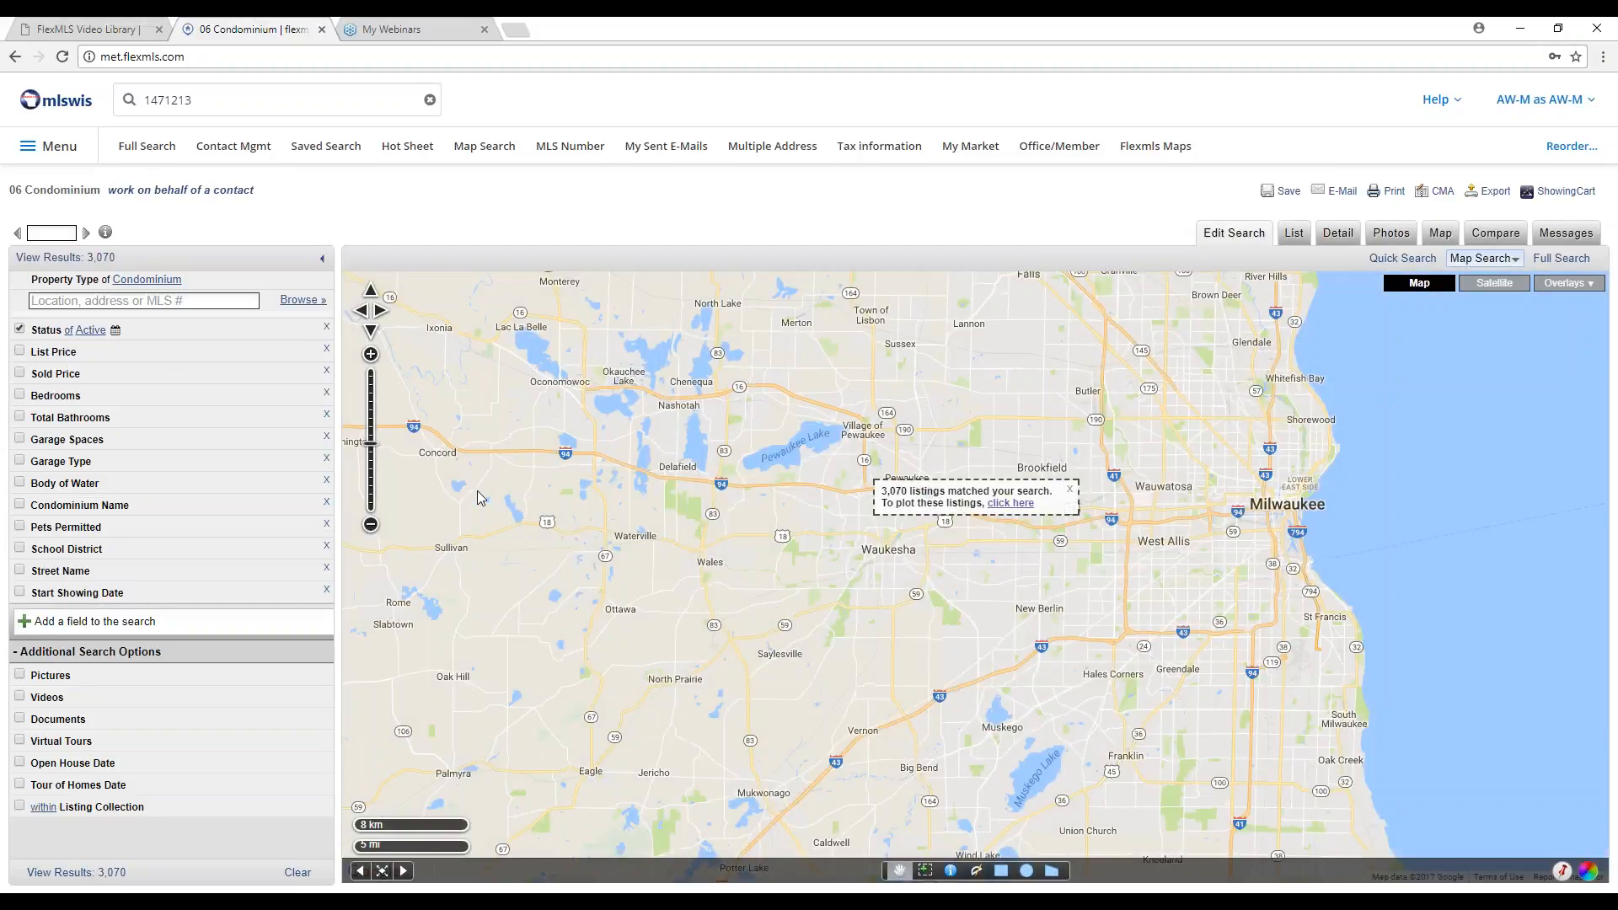
Dismiss the 3,070-listings notice and overlay the saved east milwaukee shapes on the map.
{"action": "left_click", "coordinate": [1070, 489]}
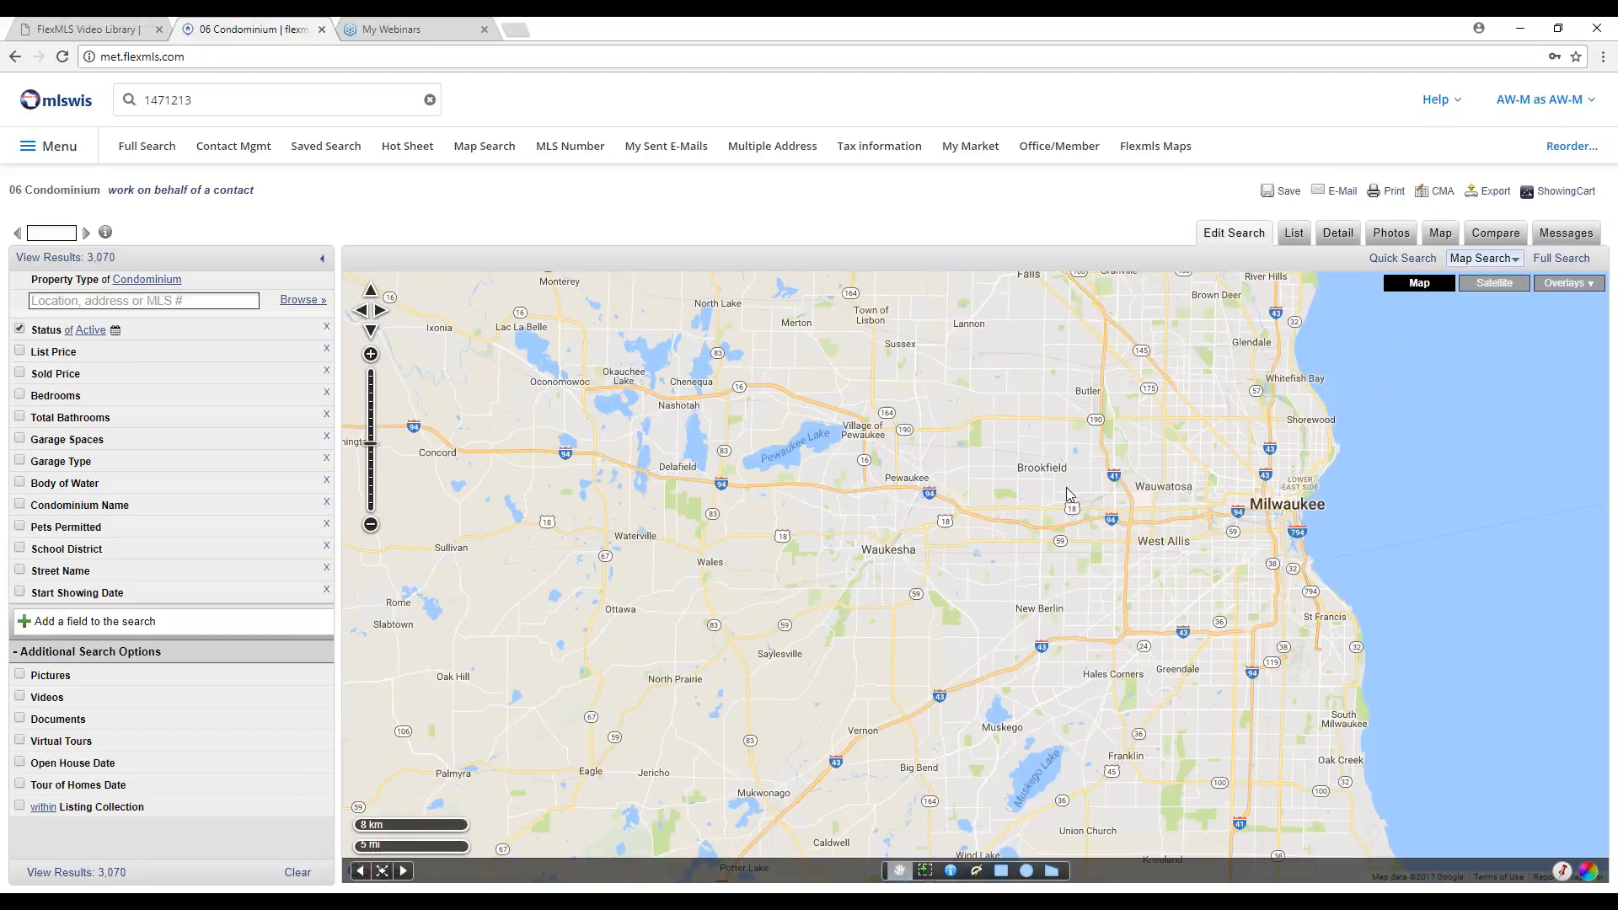
{"action": "left_click", "coordinate": [1567, 284]}
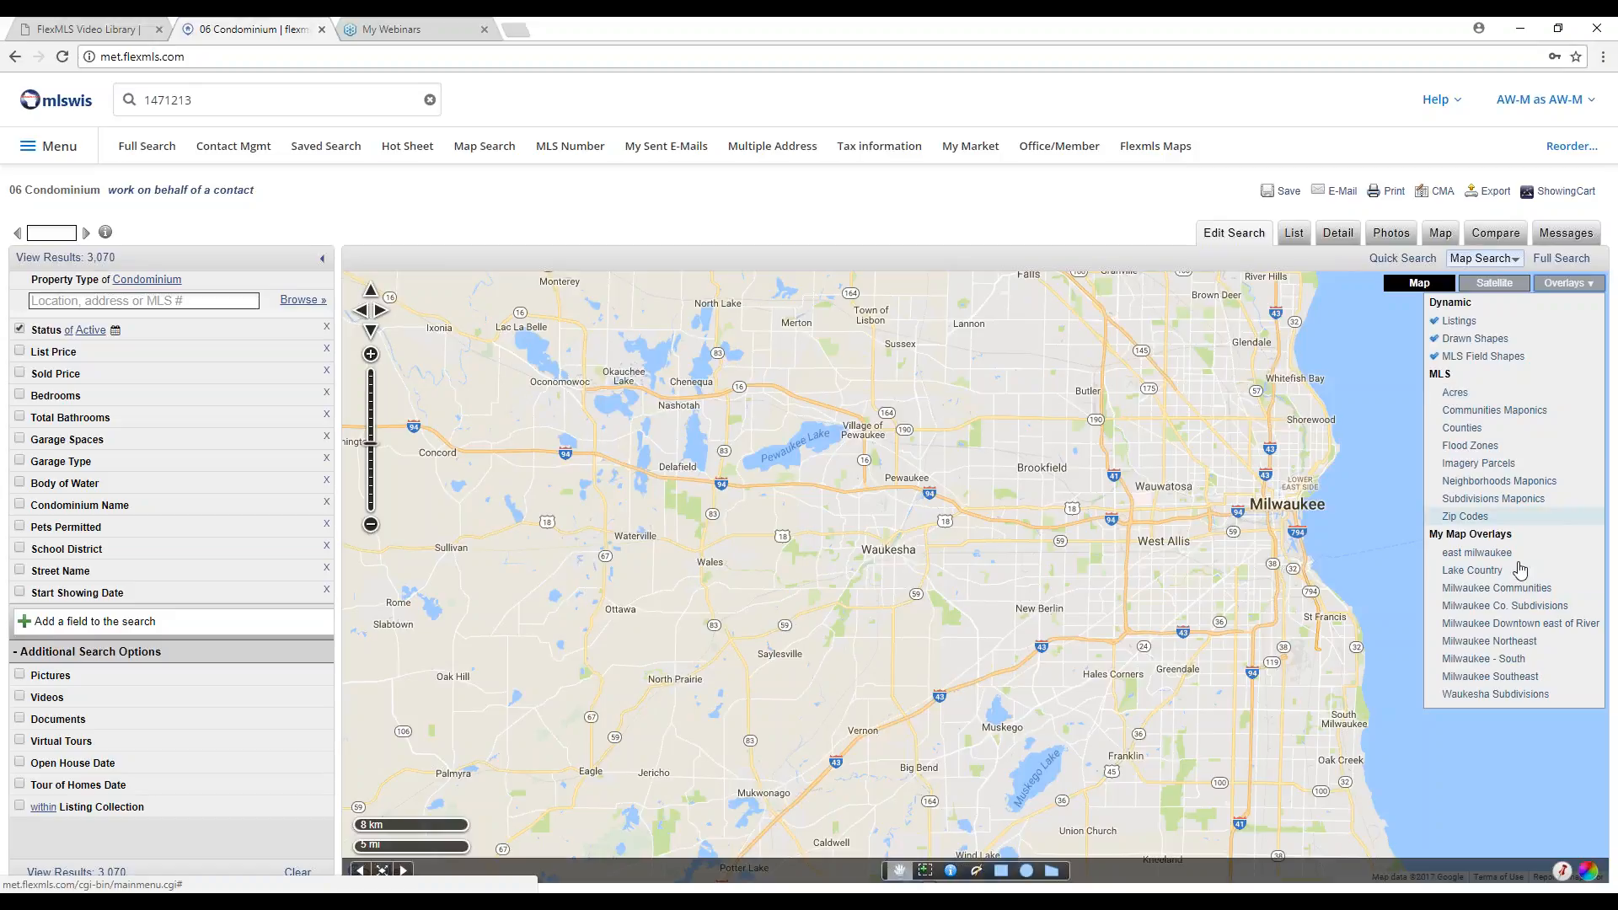
{"action": "left_click", "coordinate": [1498, 559]}
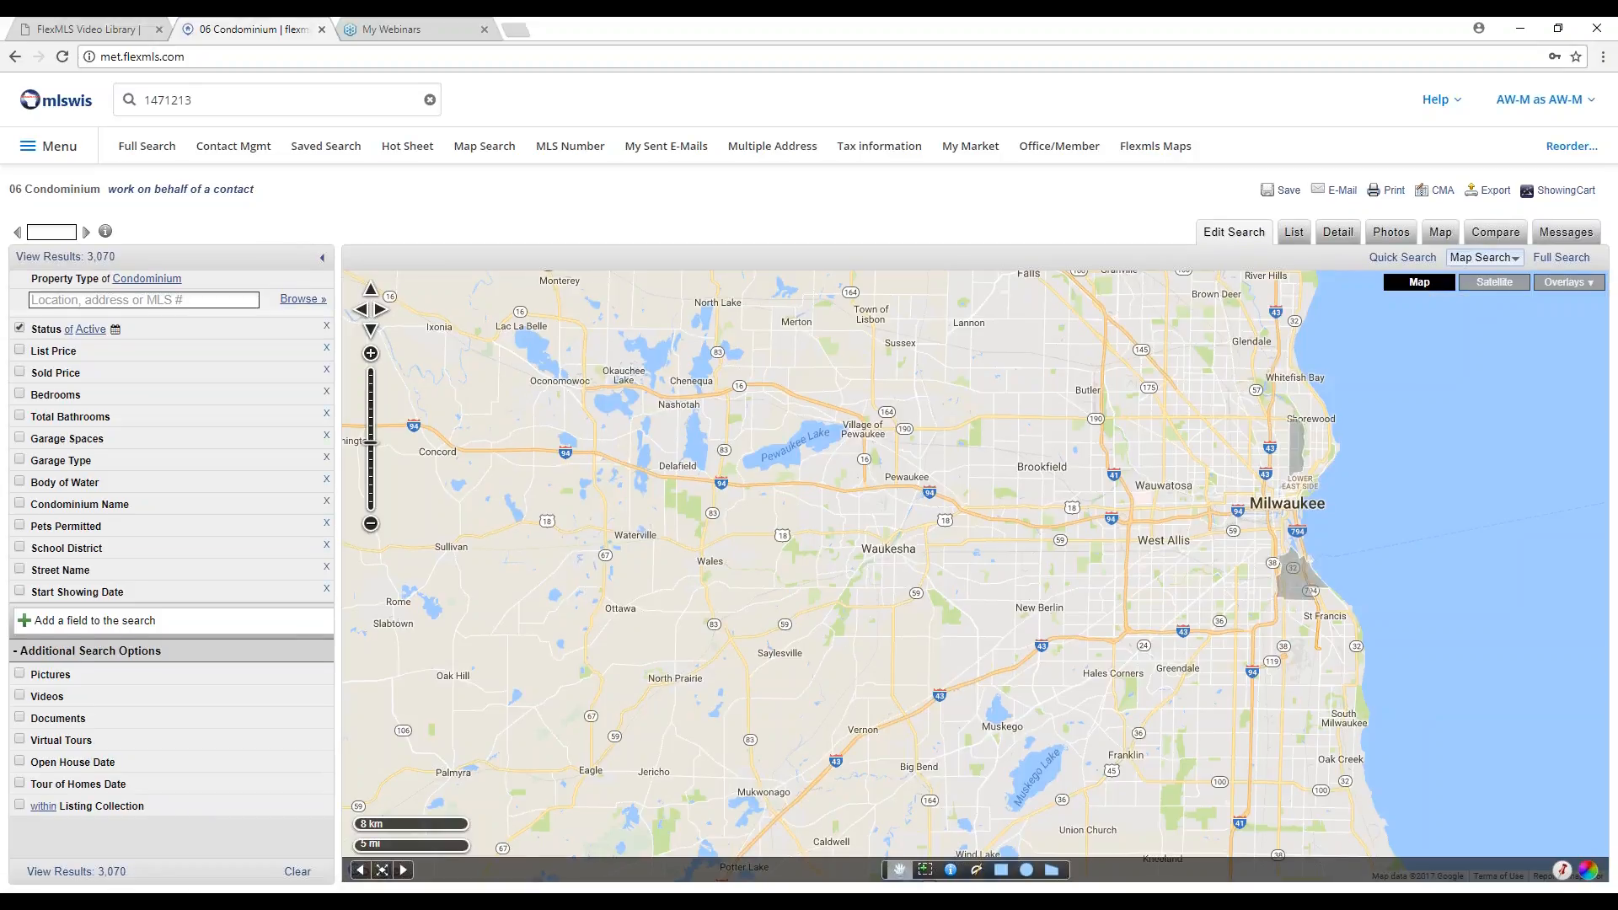
Add the Bayview and Riverwest polygons to the condo search, view the 18 results, then open Full Search.
{"action": "left_click", "coordinate": [1295, 576]}
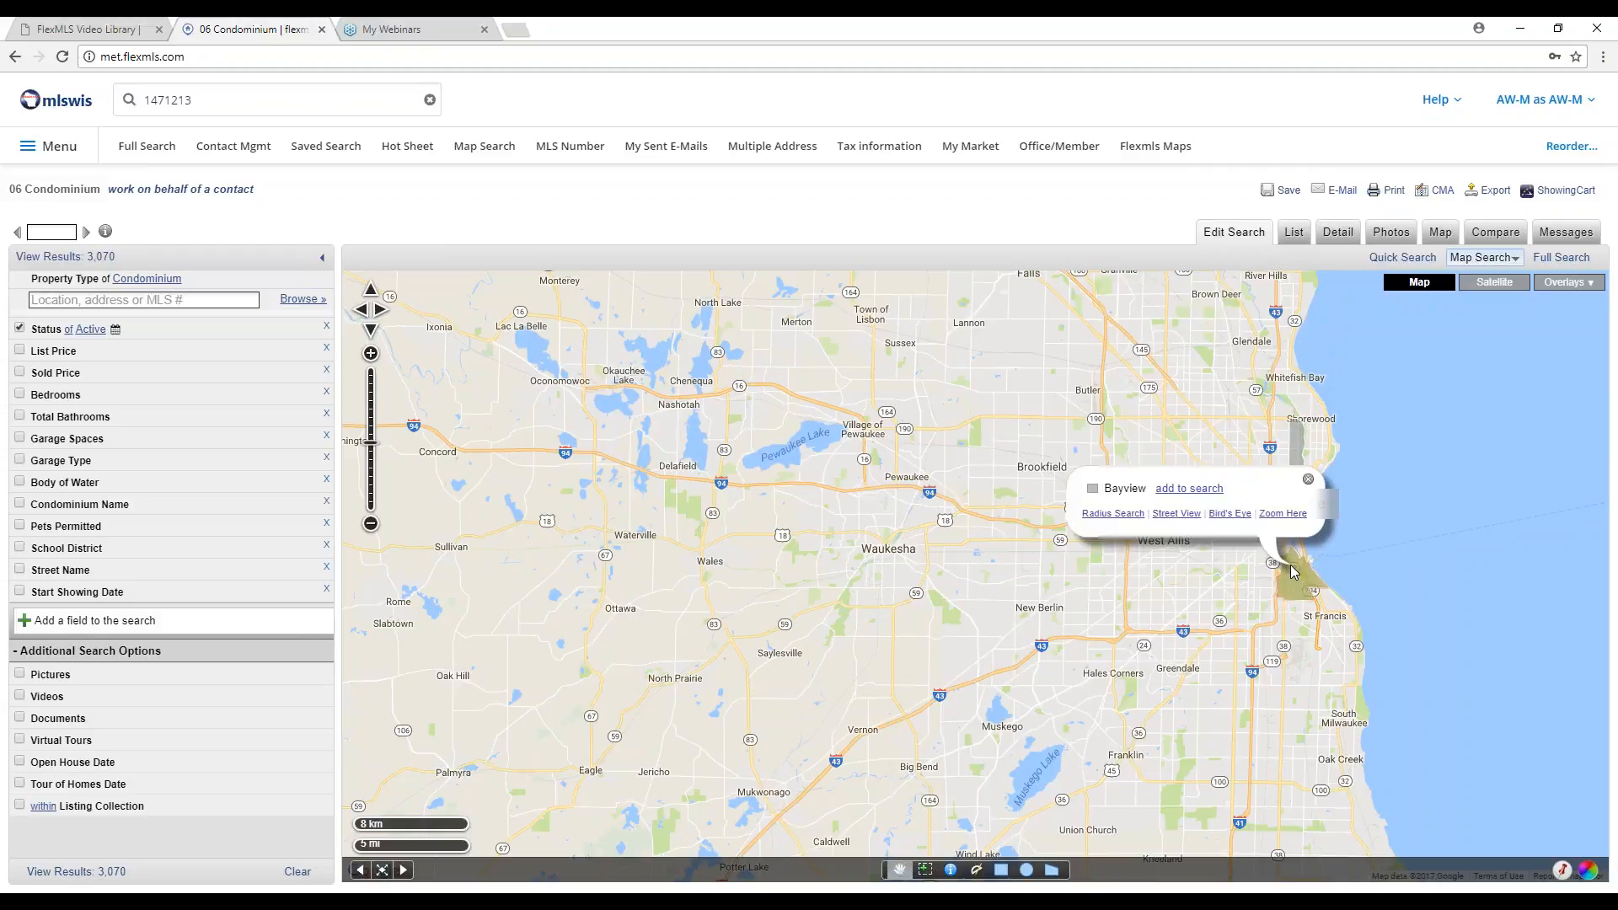
{"action": "left_click", "coordinate": [1206, 492]}
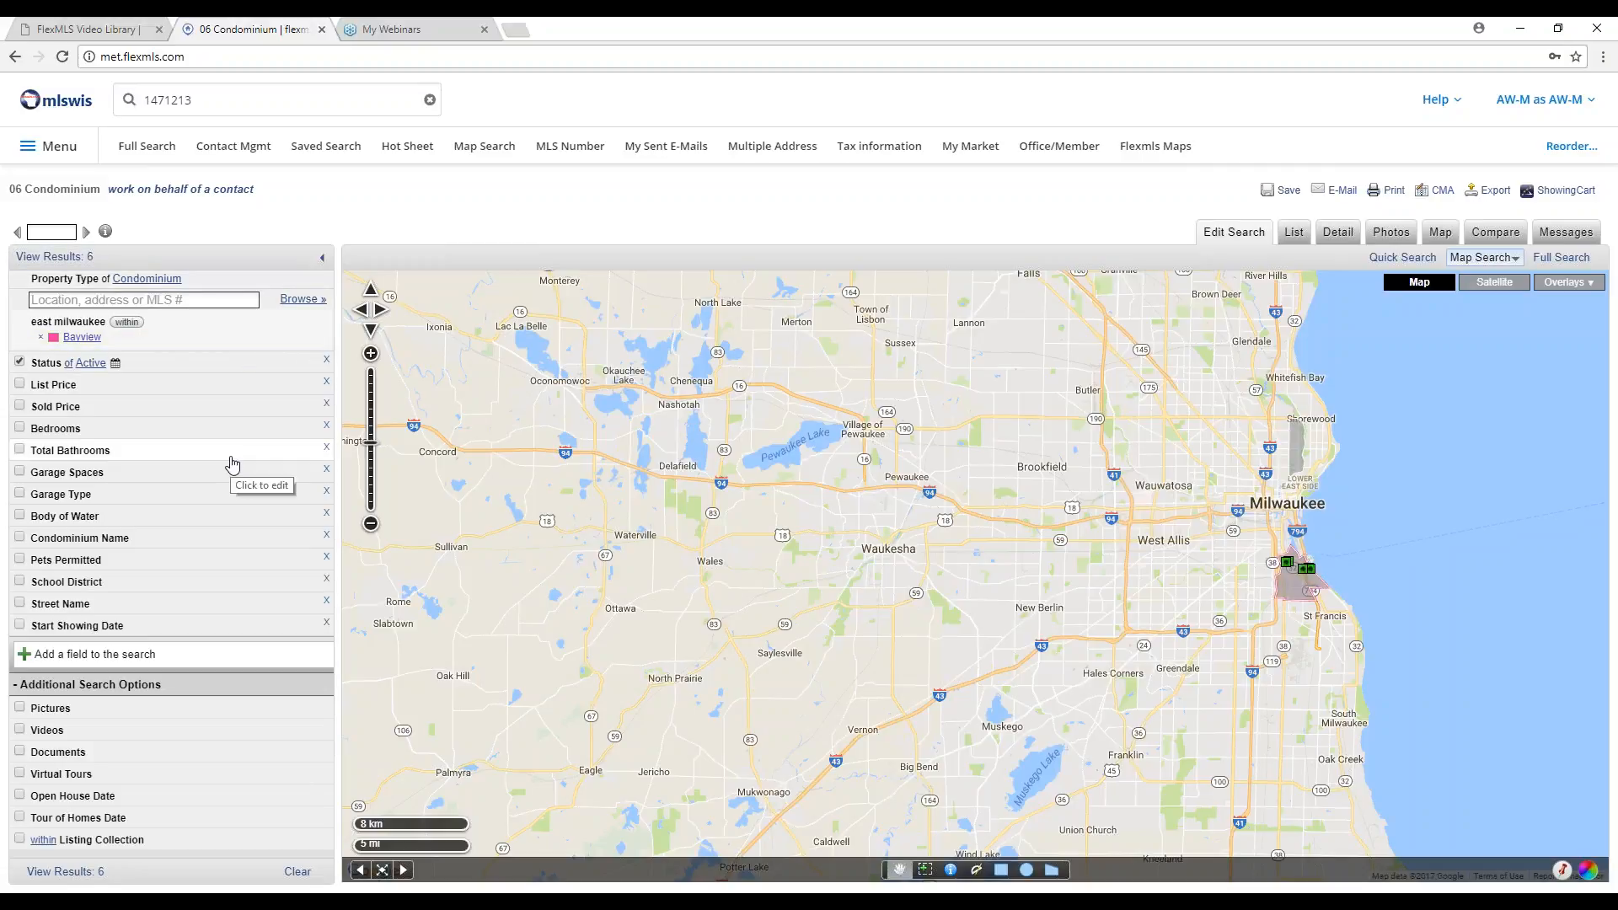
{"action": "left_click", "coordinate": [1300, 451]}
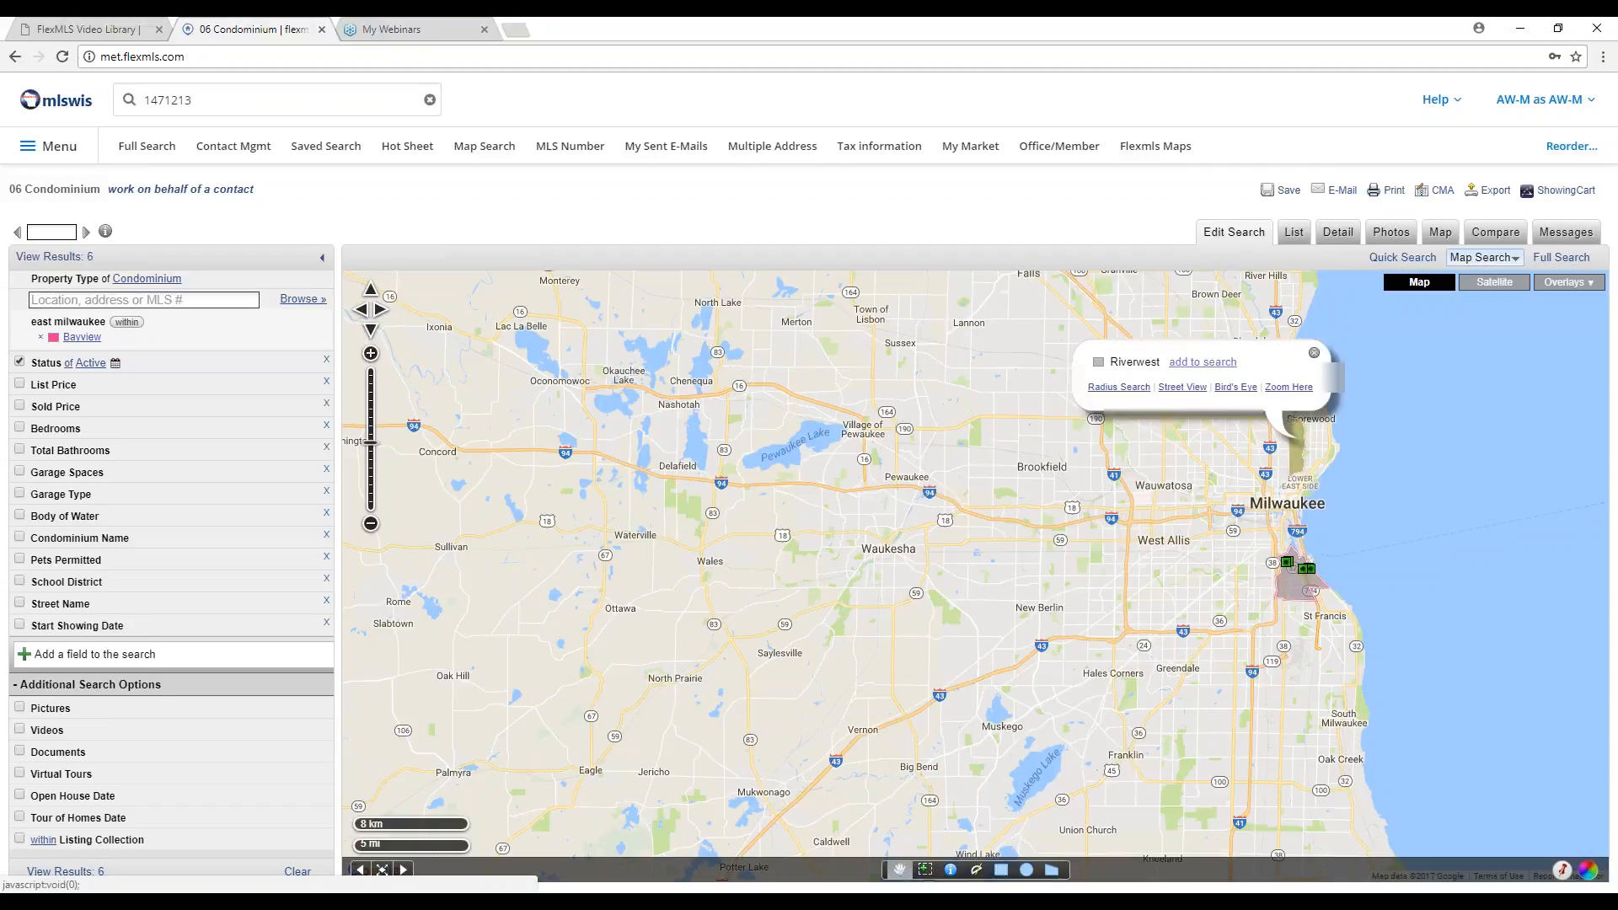
{"action": "left_click", "coordinate": [1203, 361]}
{"action": "left_click", "coordinate": [94, 260]}
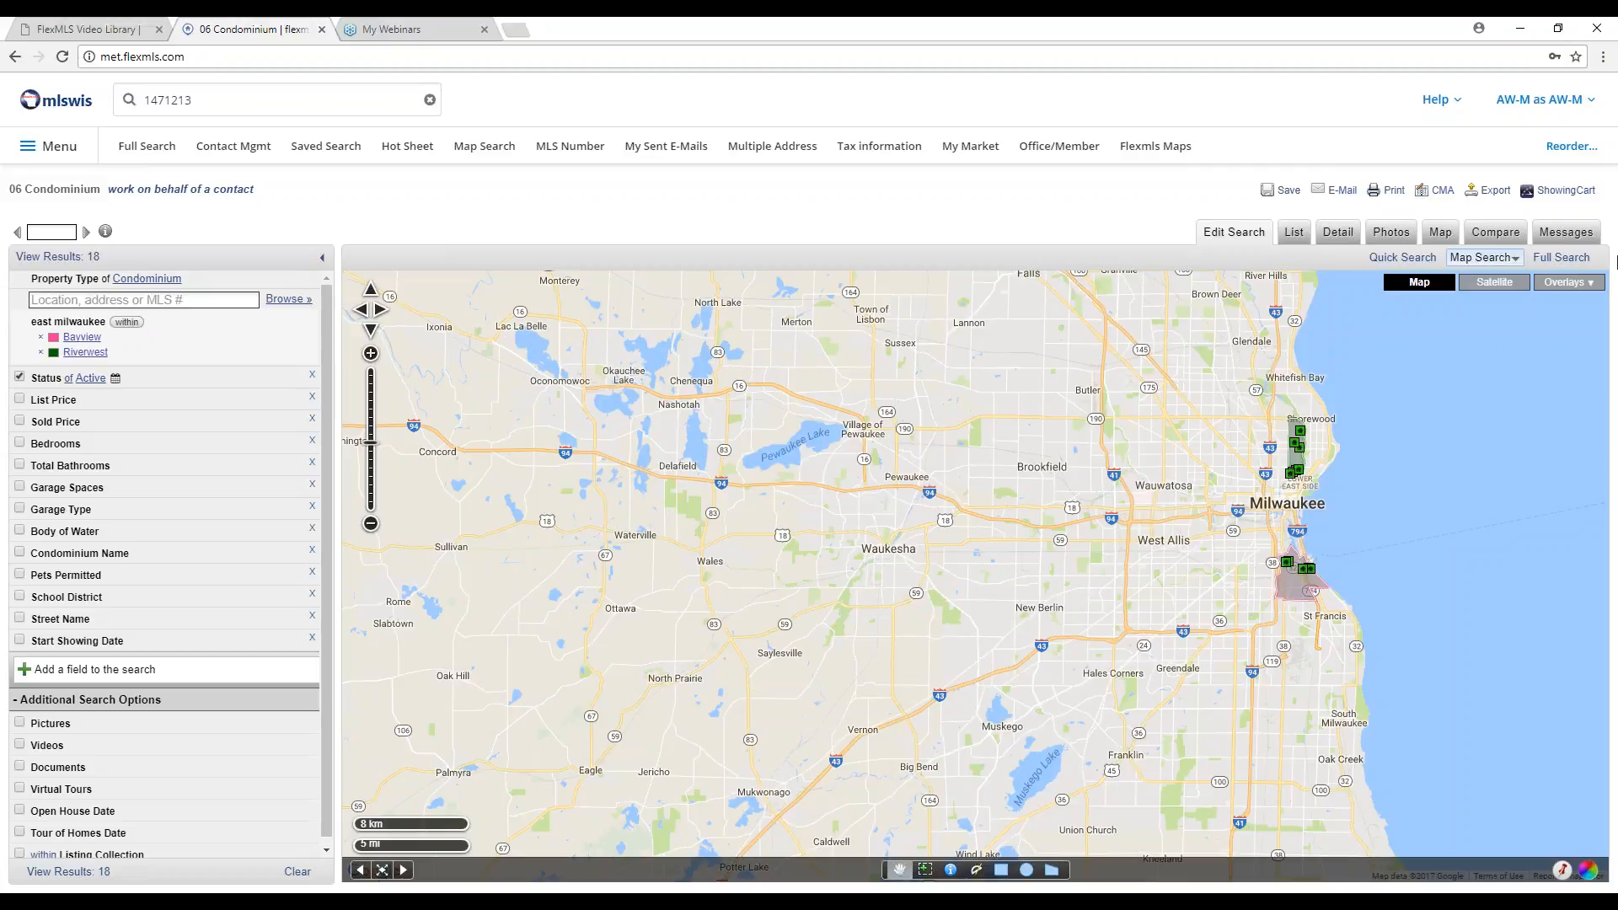
{"action": "left_click", "coordinate": [1561, 257]}
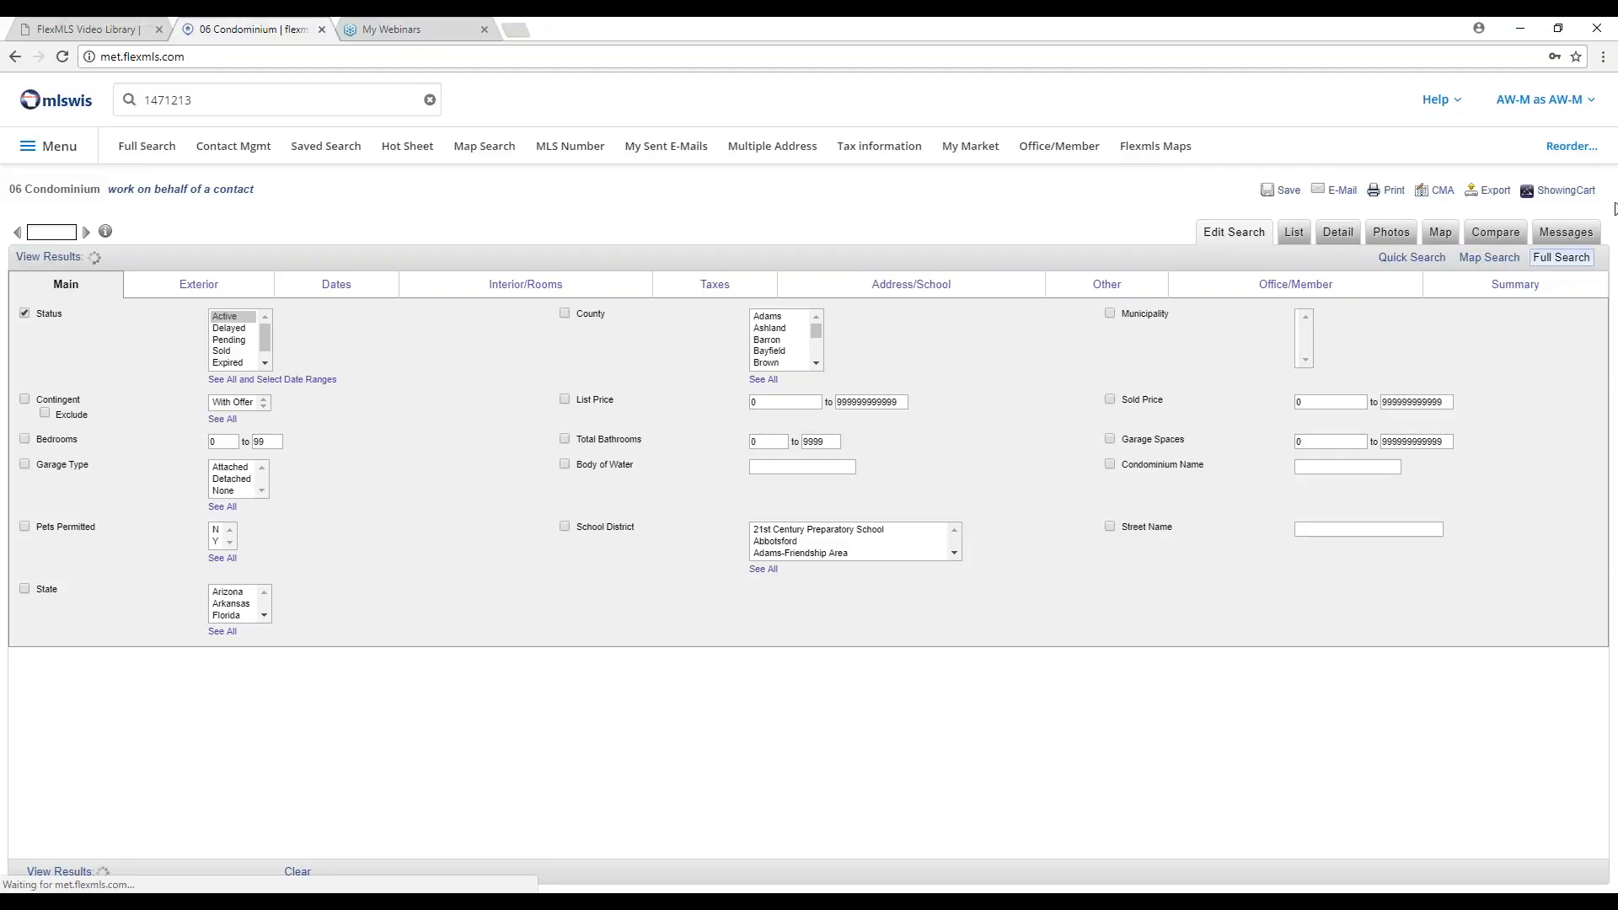
Return to the map search with its 18 results and bring up the Add A Field list.
{"action": "left_click", "coordinate": [1485, 259]}
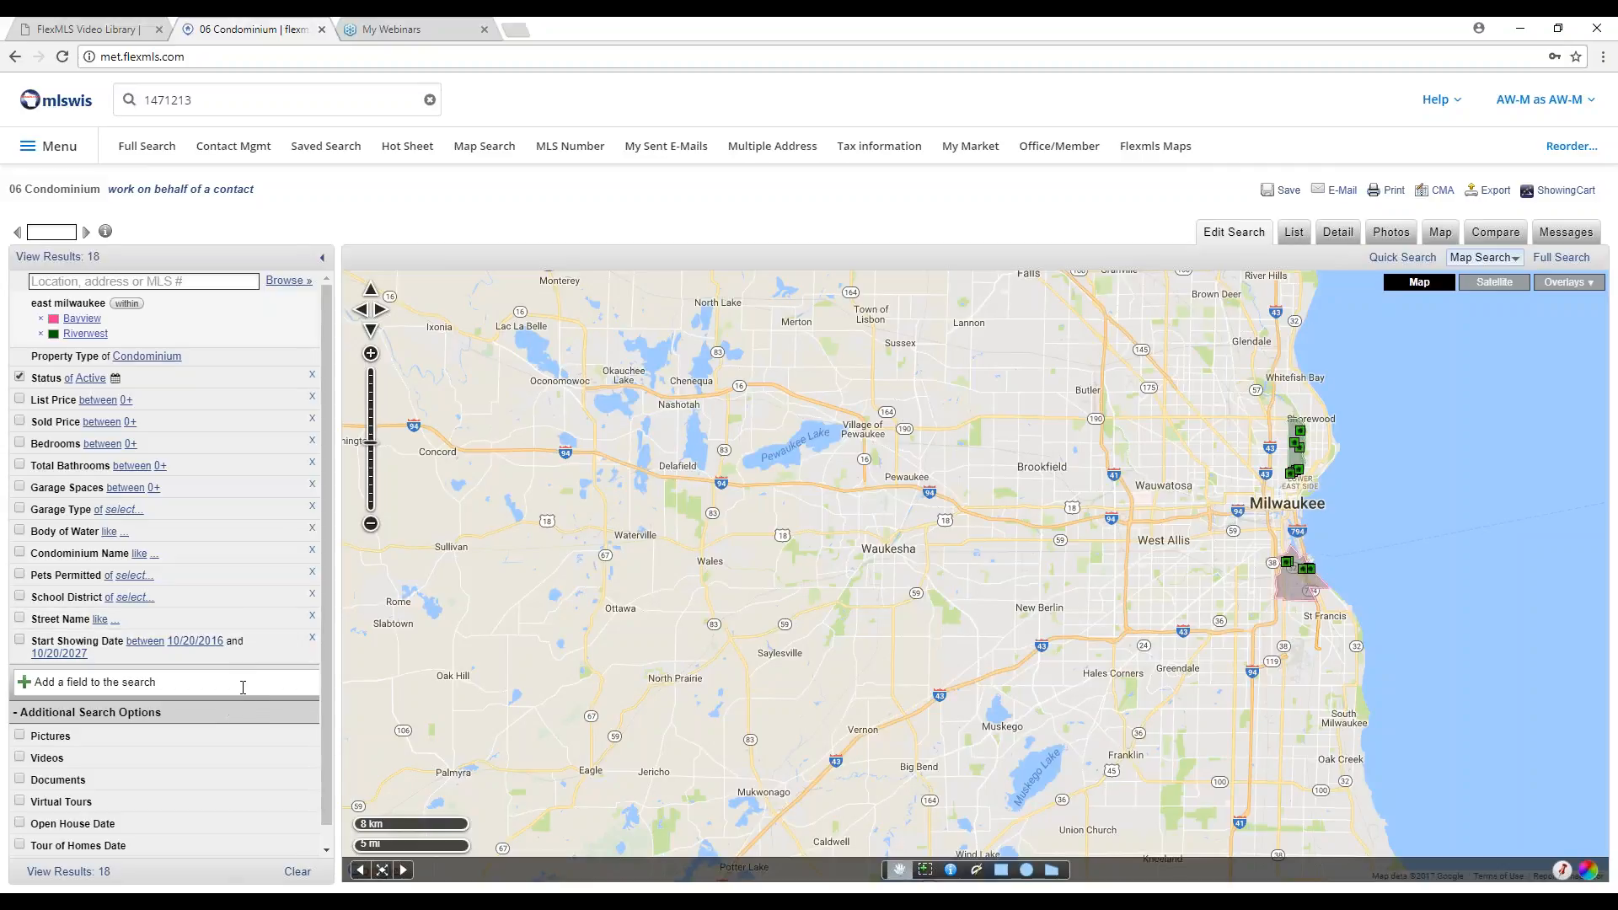
{"action": "left_click", "coordinate": [243, 688]}
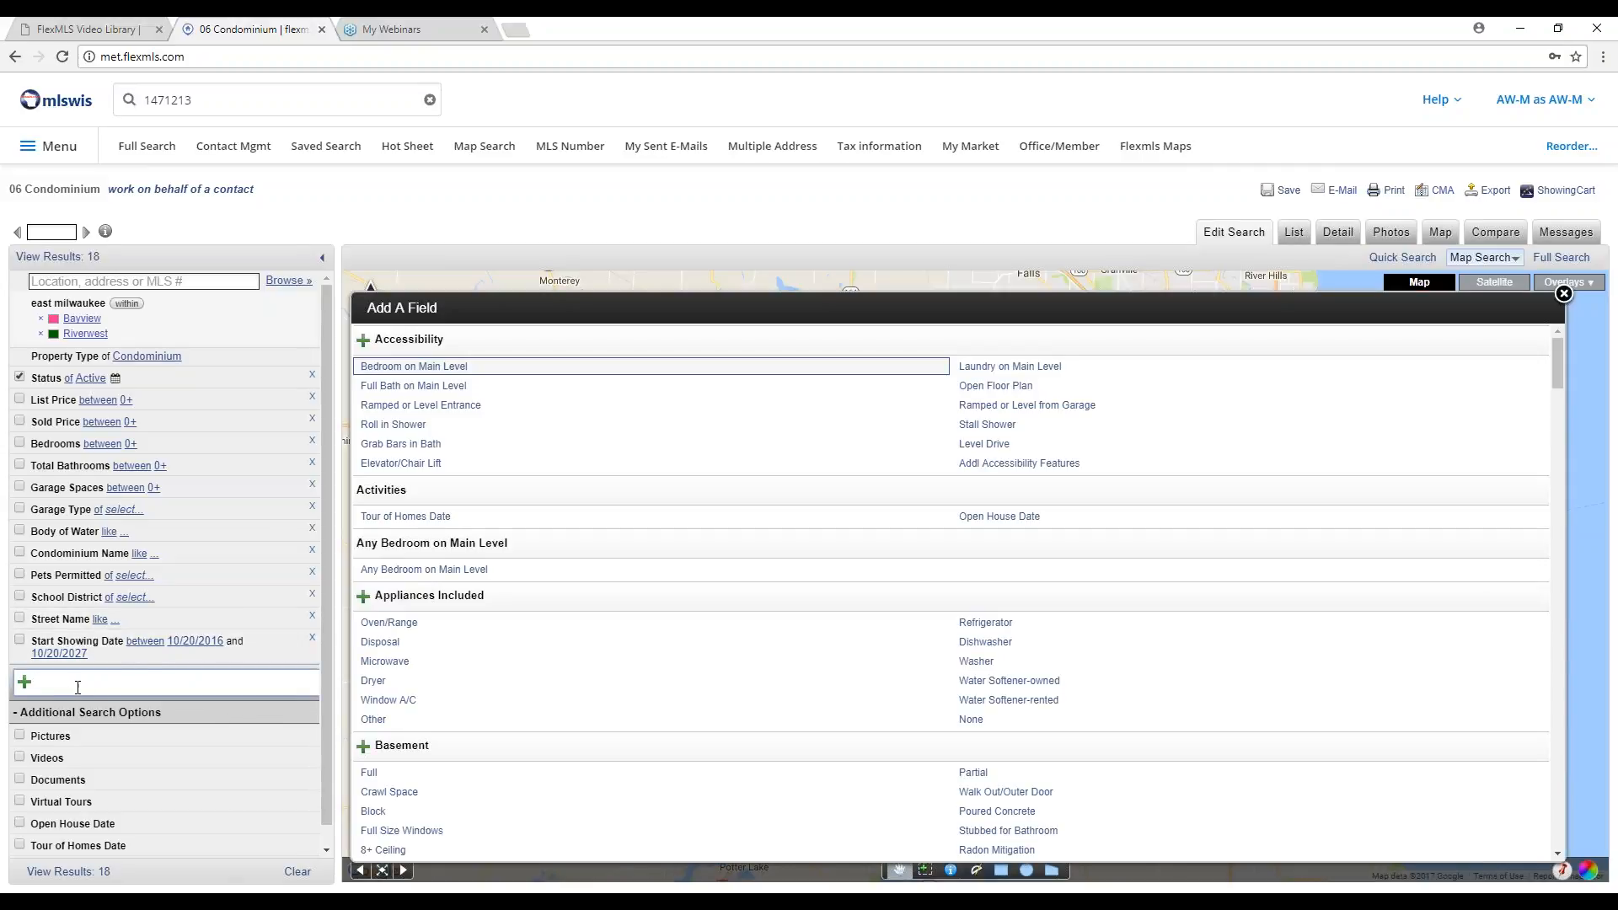
Add a Contingent criterion set to With Offer, then flip it to exclude those listings (18 to 11).
{"action": "type", "text": "con"}
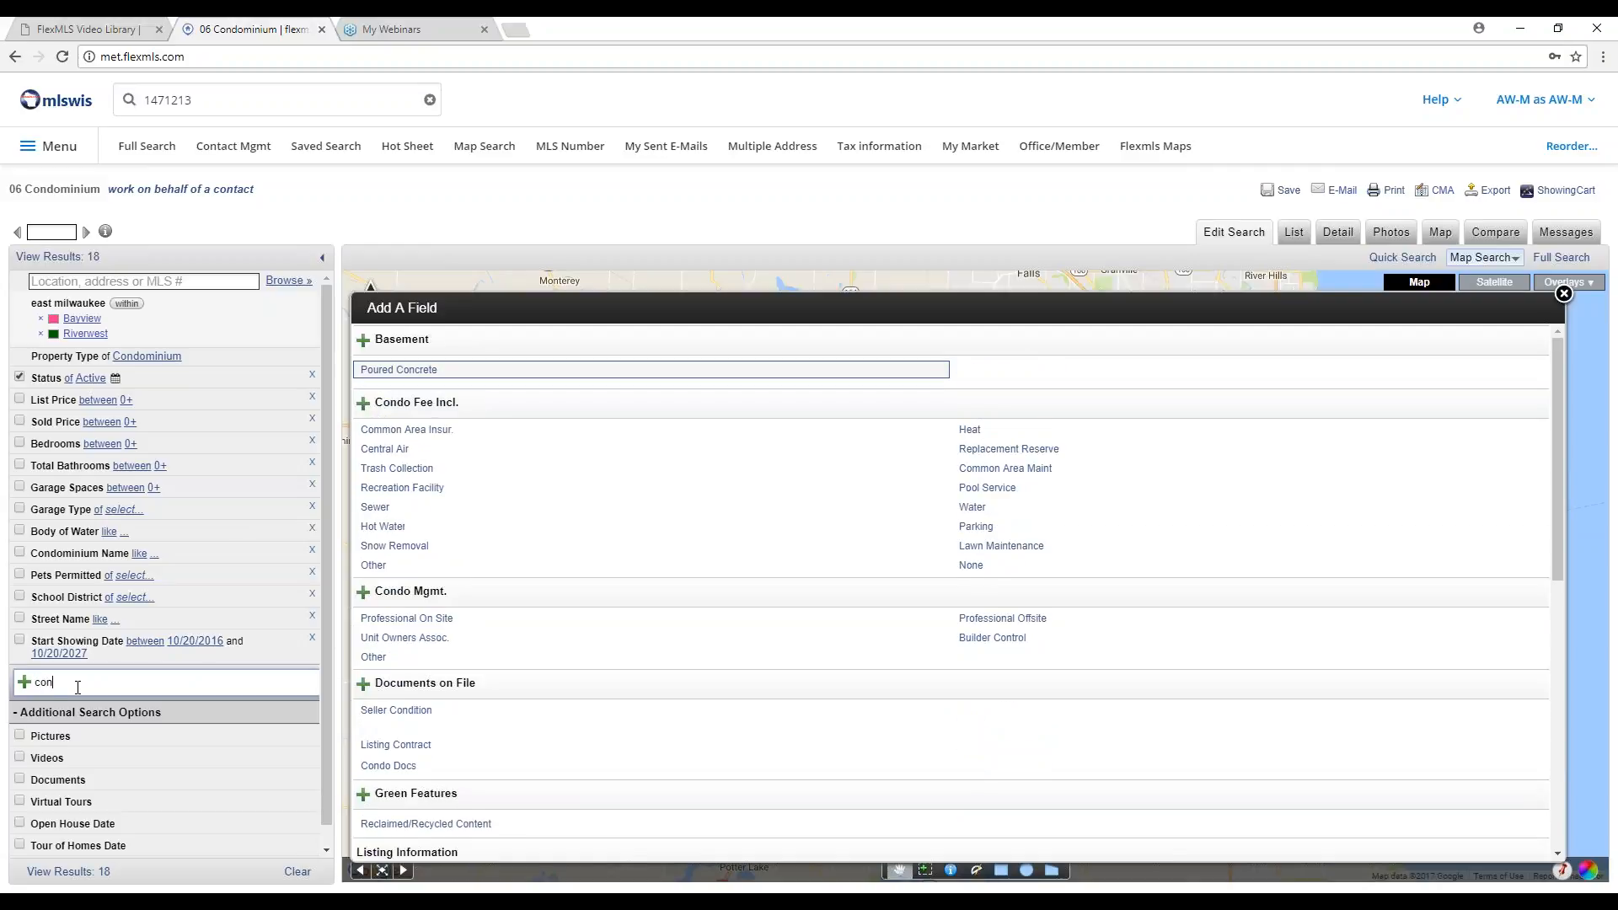
{"action": "type", "text": "ti"}
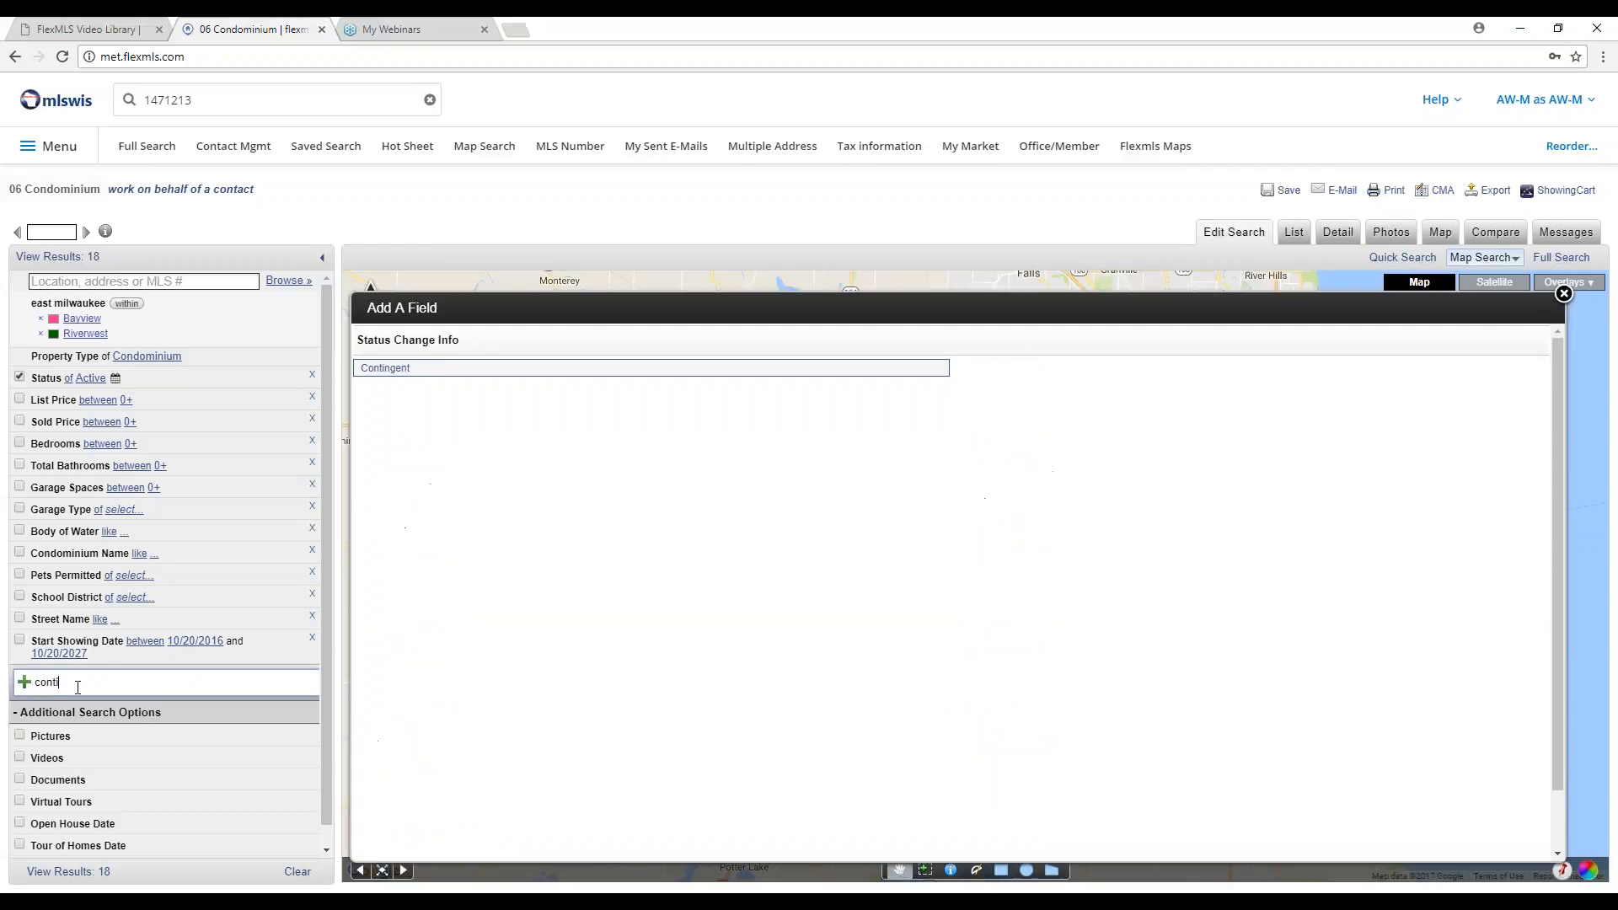
{"action": "left_click", "coordinate": [397, 377]}
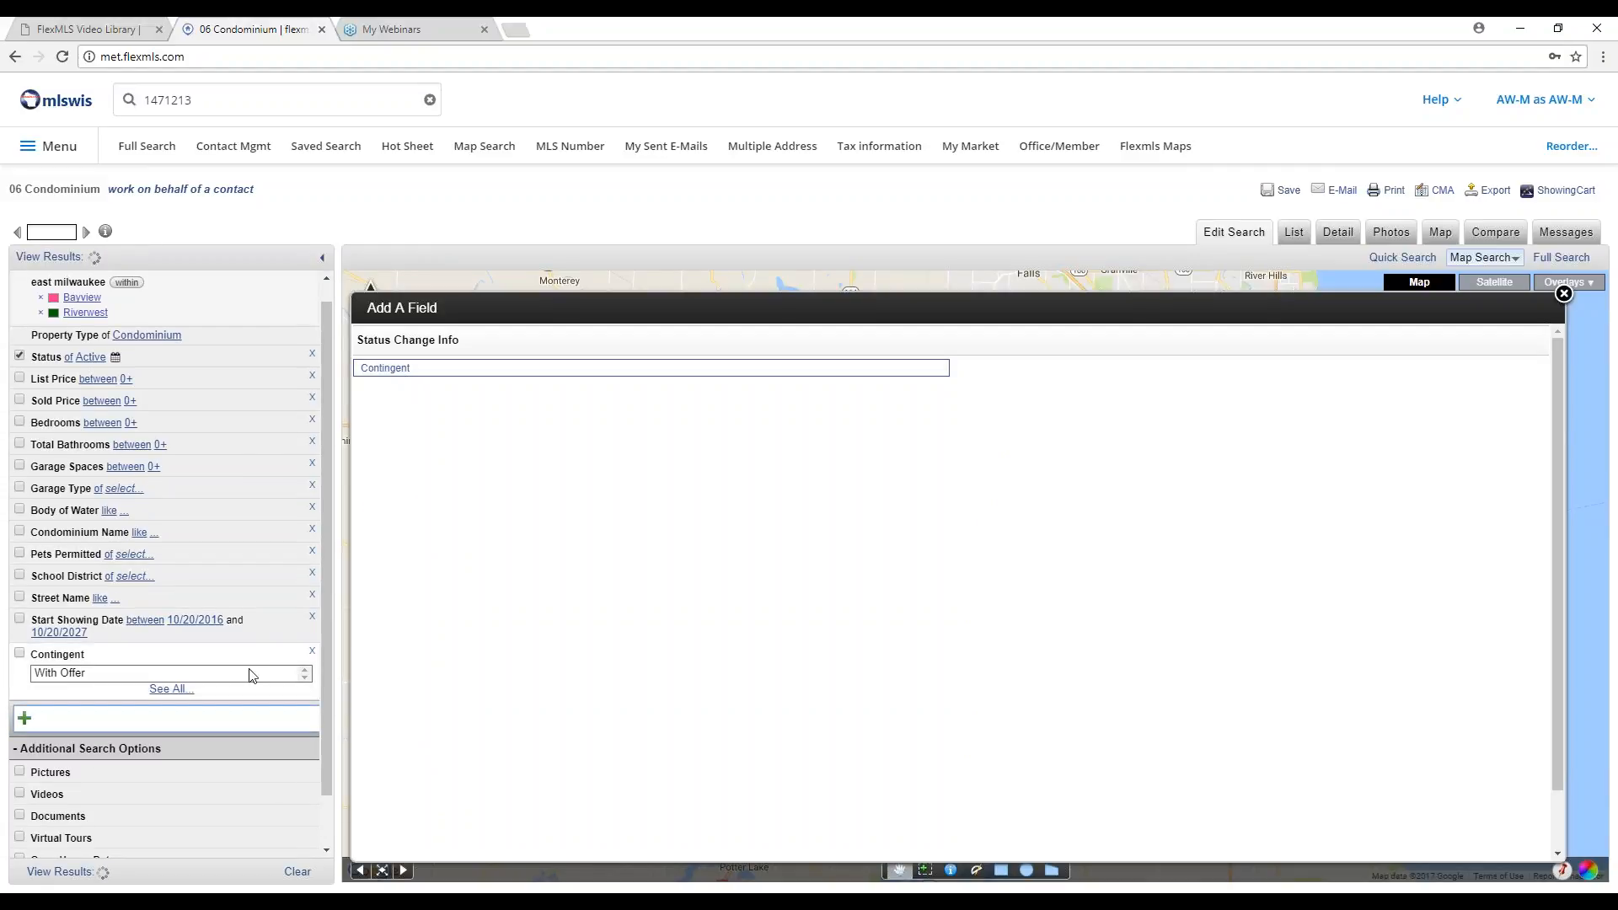
{"action": "left_click", "coordinate": [68, 673]}
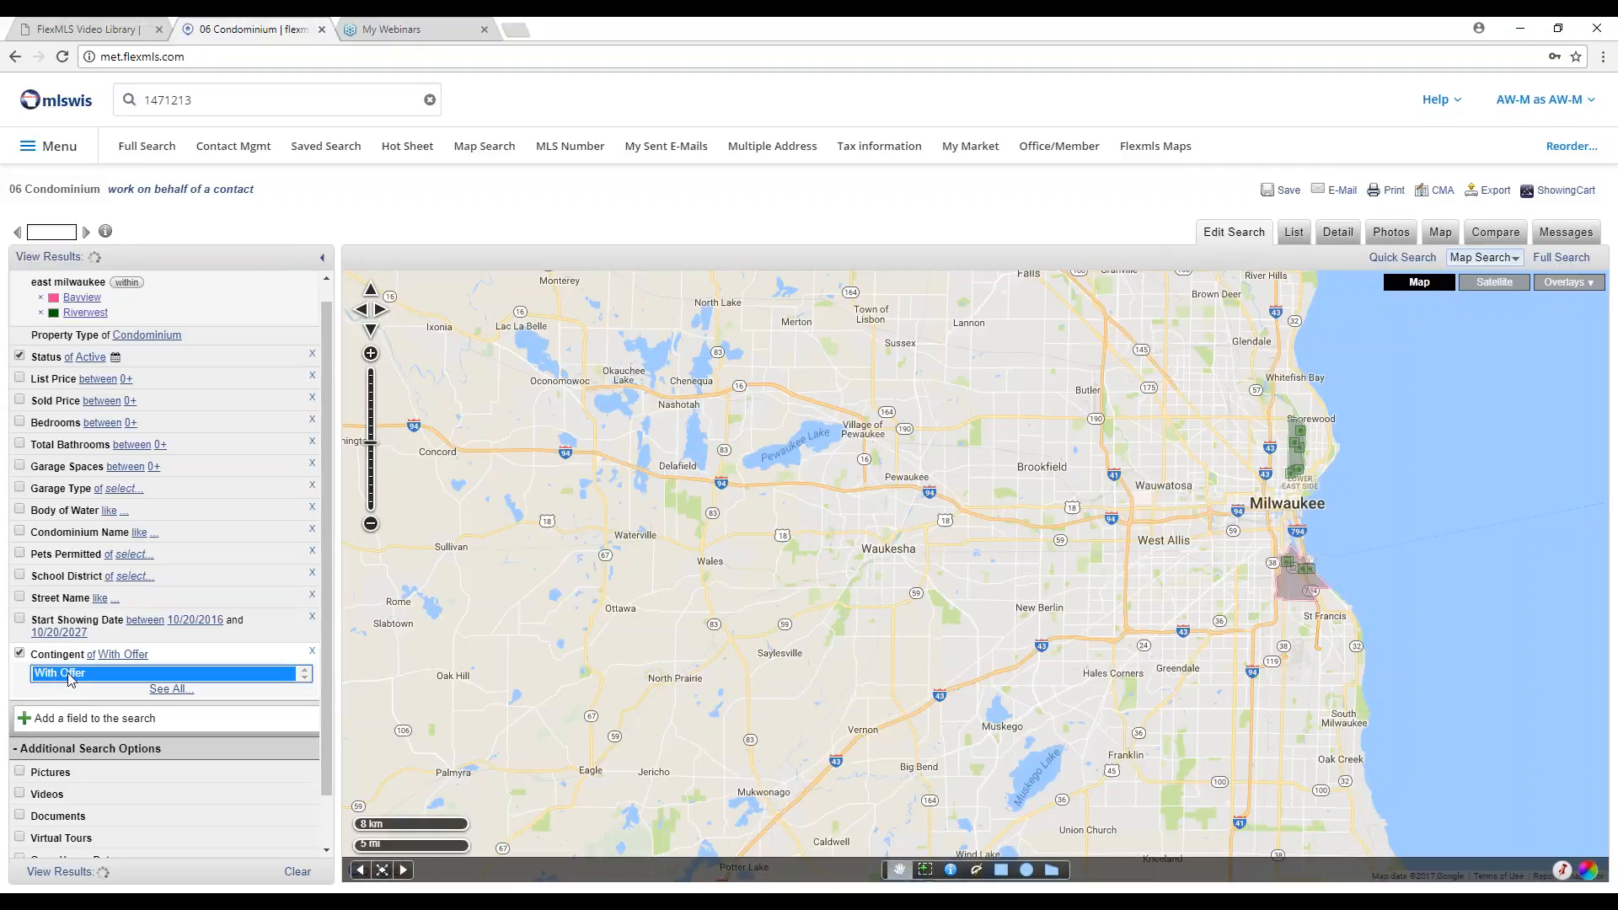
{"action": "left_click", "coordinate": [91, 655]}
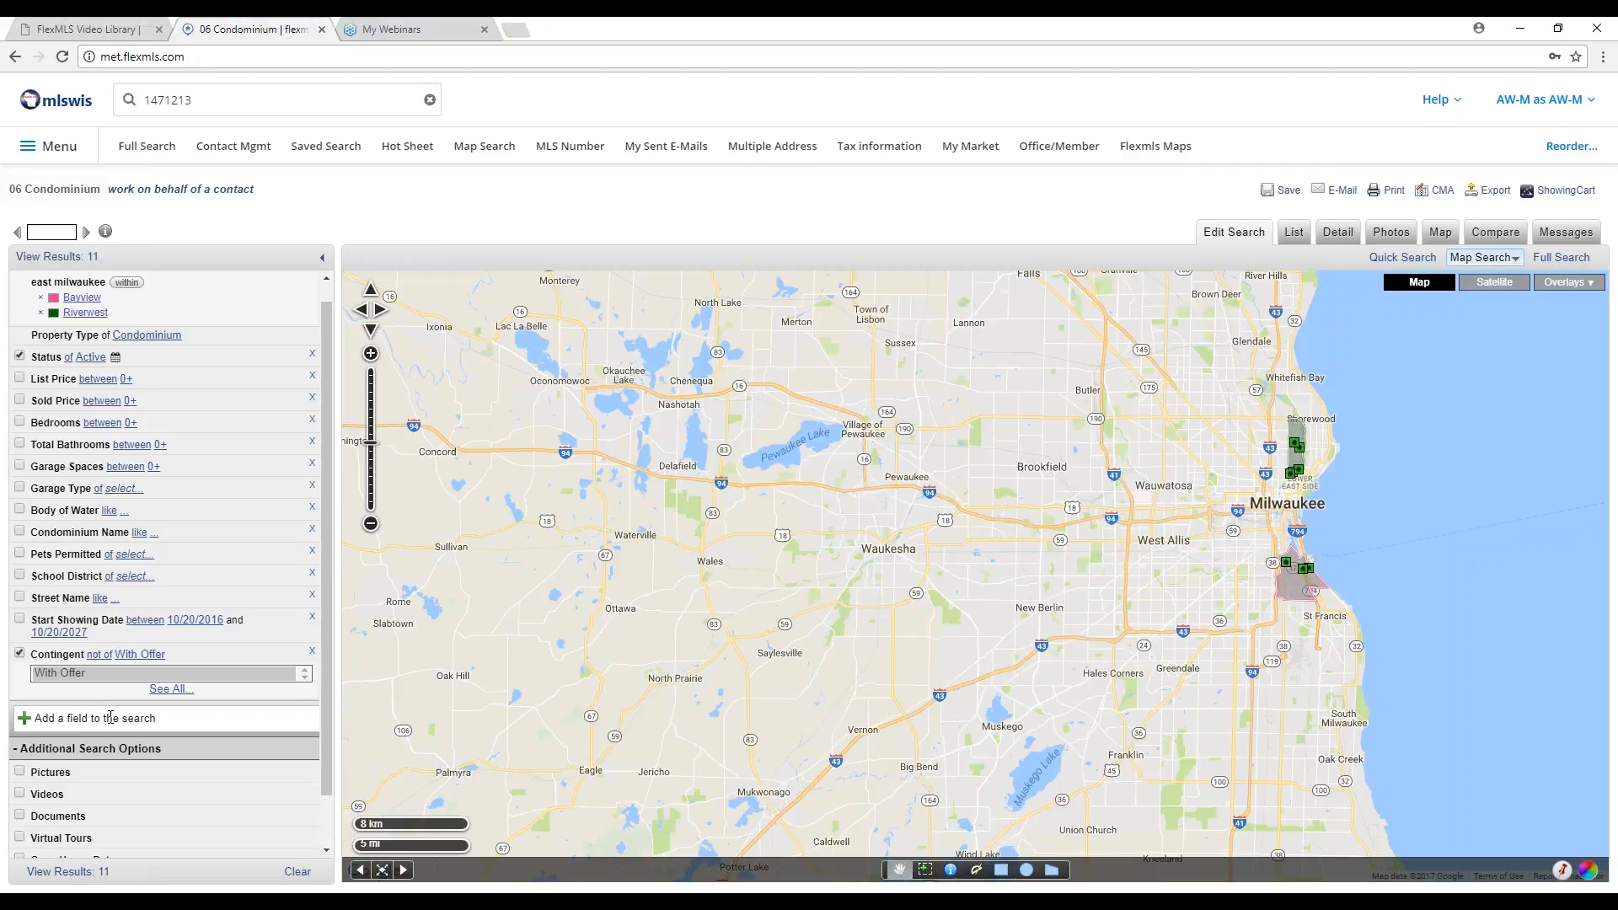
Switch off the Contingent criterion and remove Riverwest and Bayview from the search areas.
{"action": "left_click", "coordinate": [18, 653]}
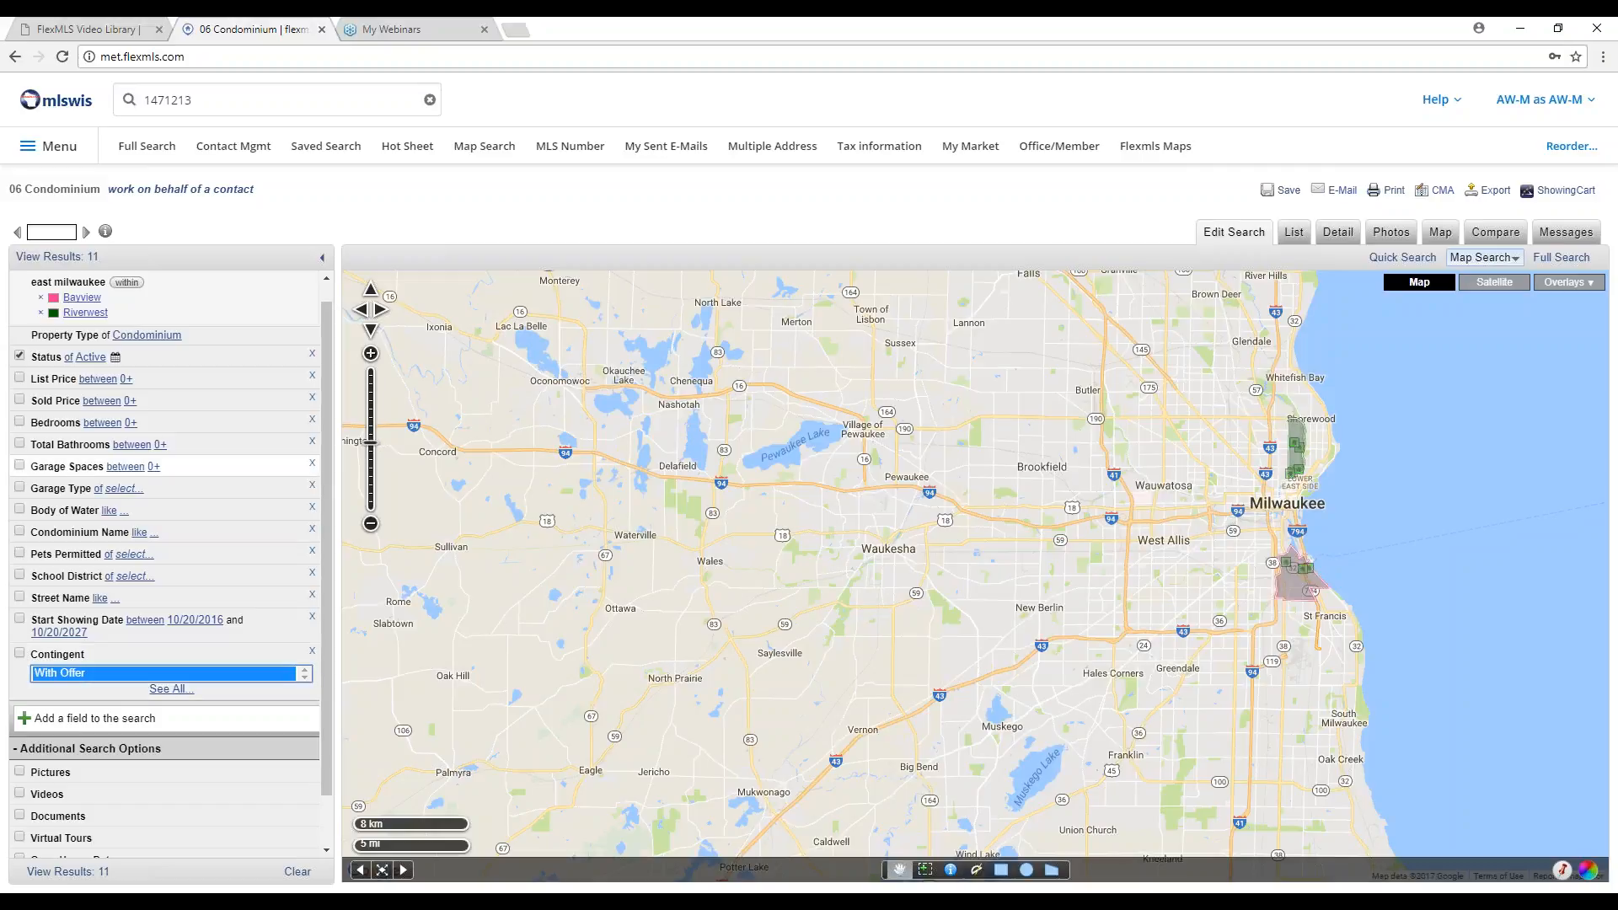
{"action": "left_click", "coordinate": [40, 313]}
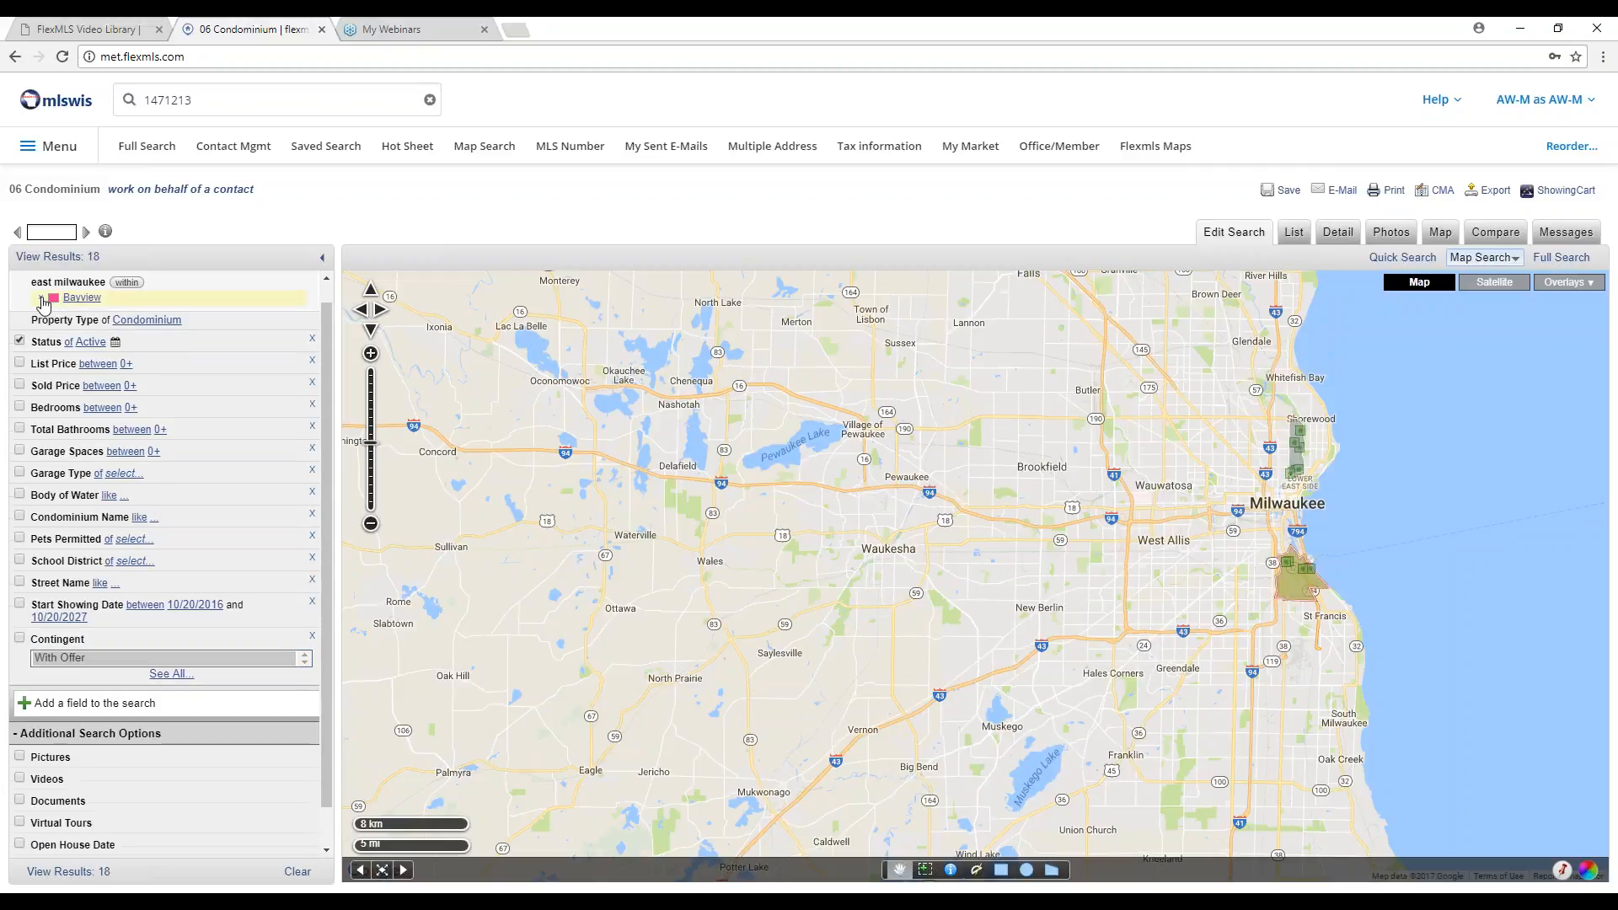
{"action": "left_click", "coordinate": [40, 298]}
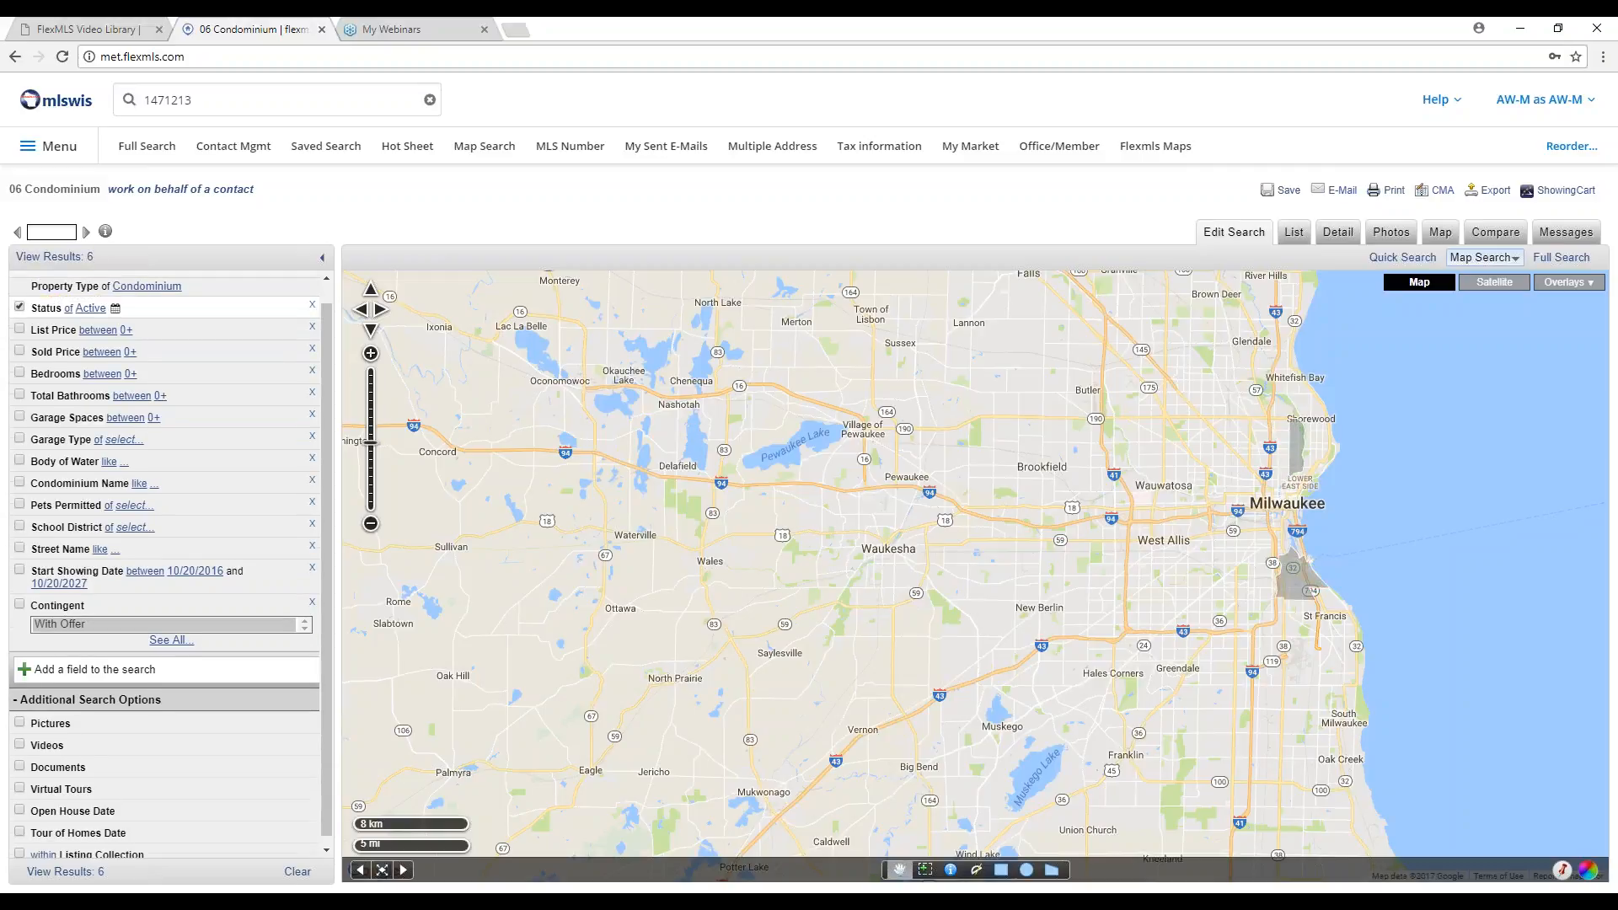
Change the property type from Condominium to Single Family, matching 27,325 listings.
{"action": "left_click", "coordinate": [135, 287]}
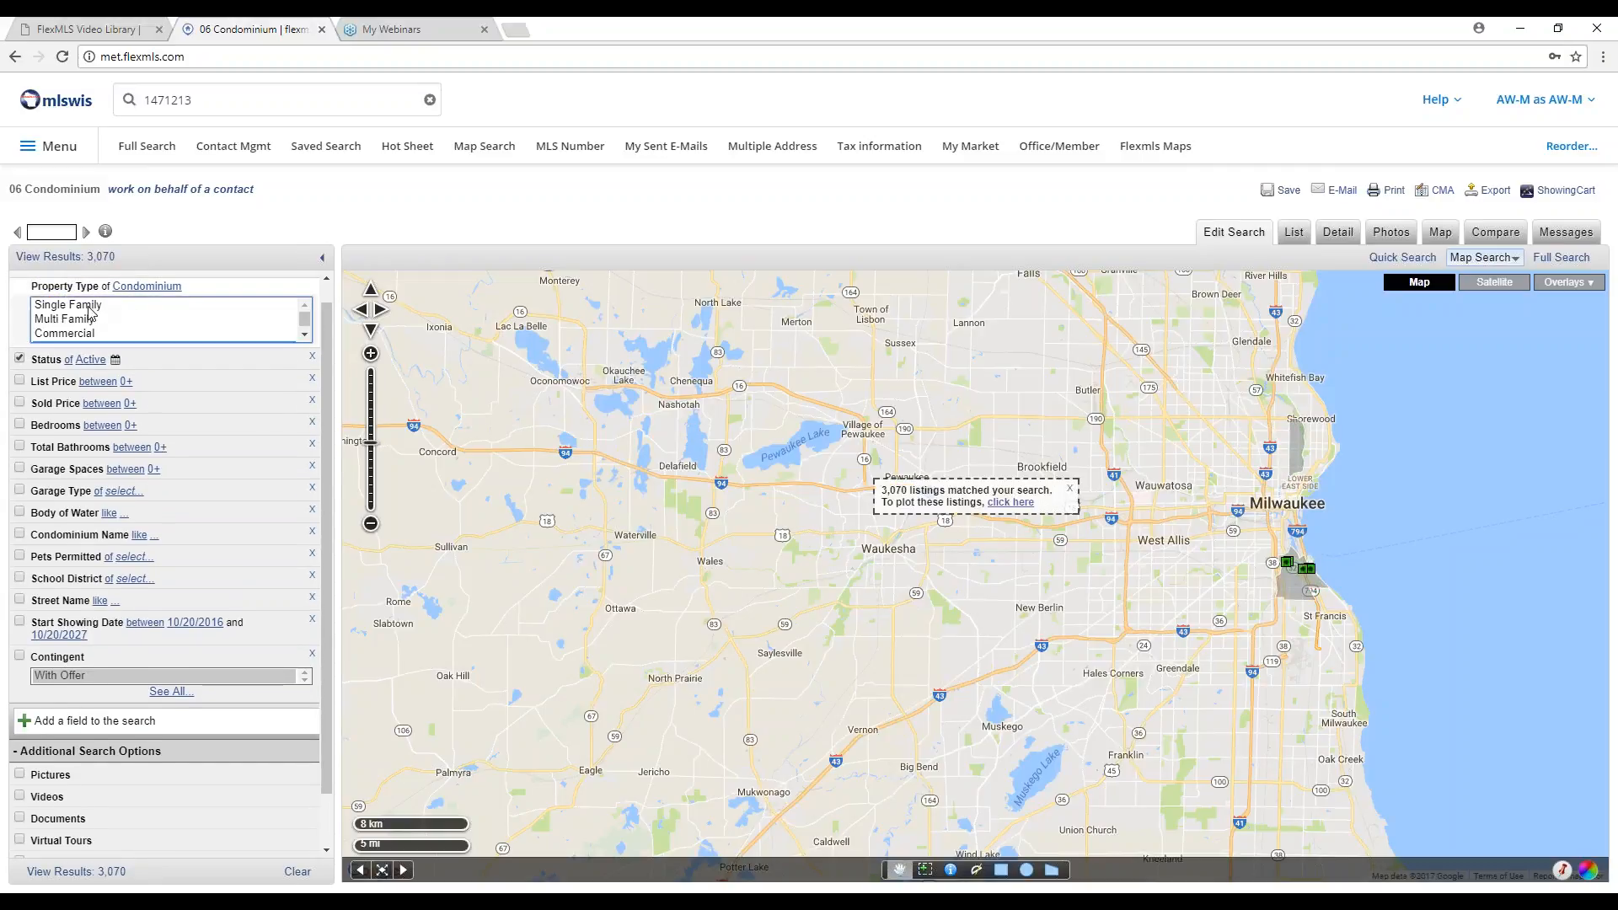
{"action": "left_click", "coordinate": [88, 307]}
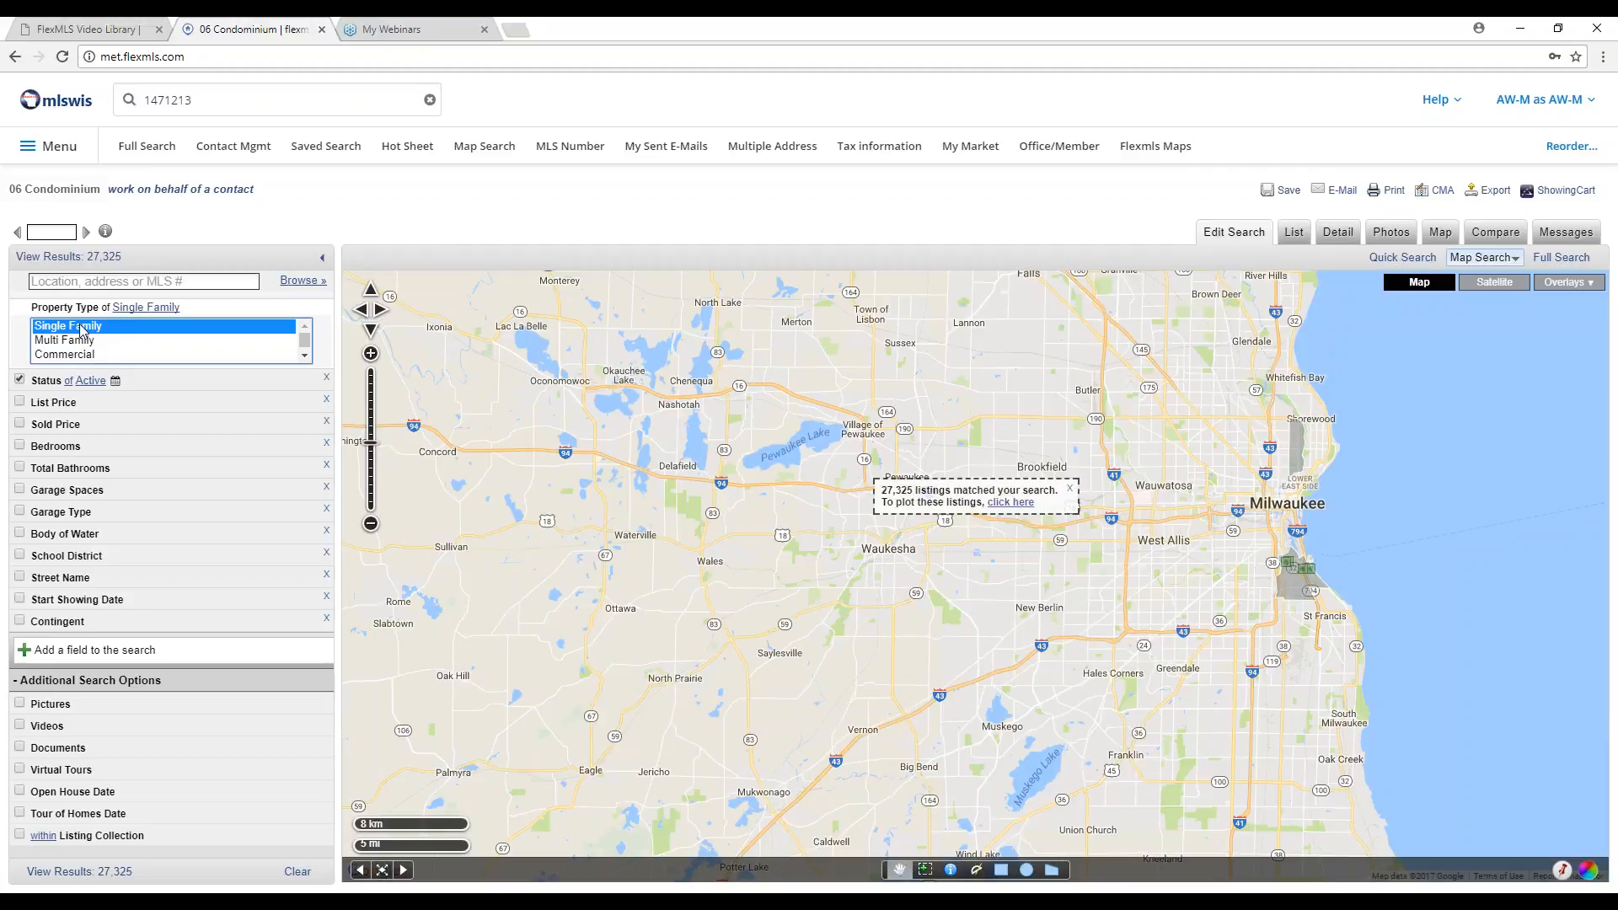
{"action": "left_click", "coordinate": [483, 147]}
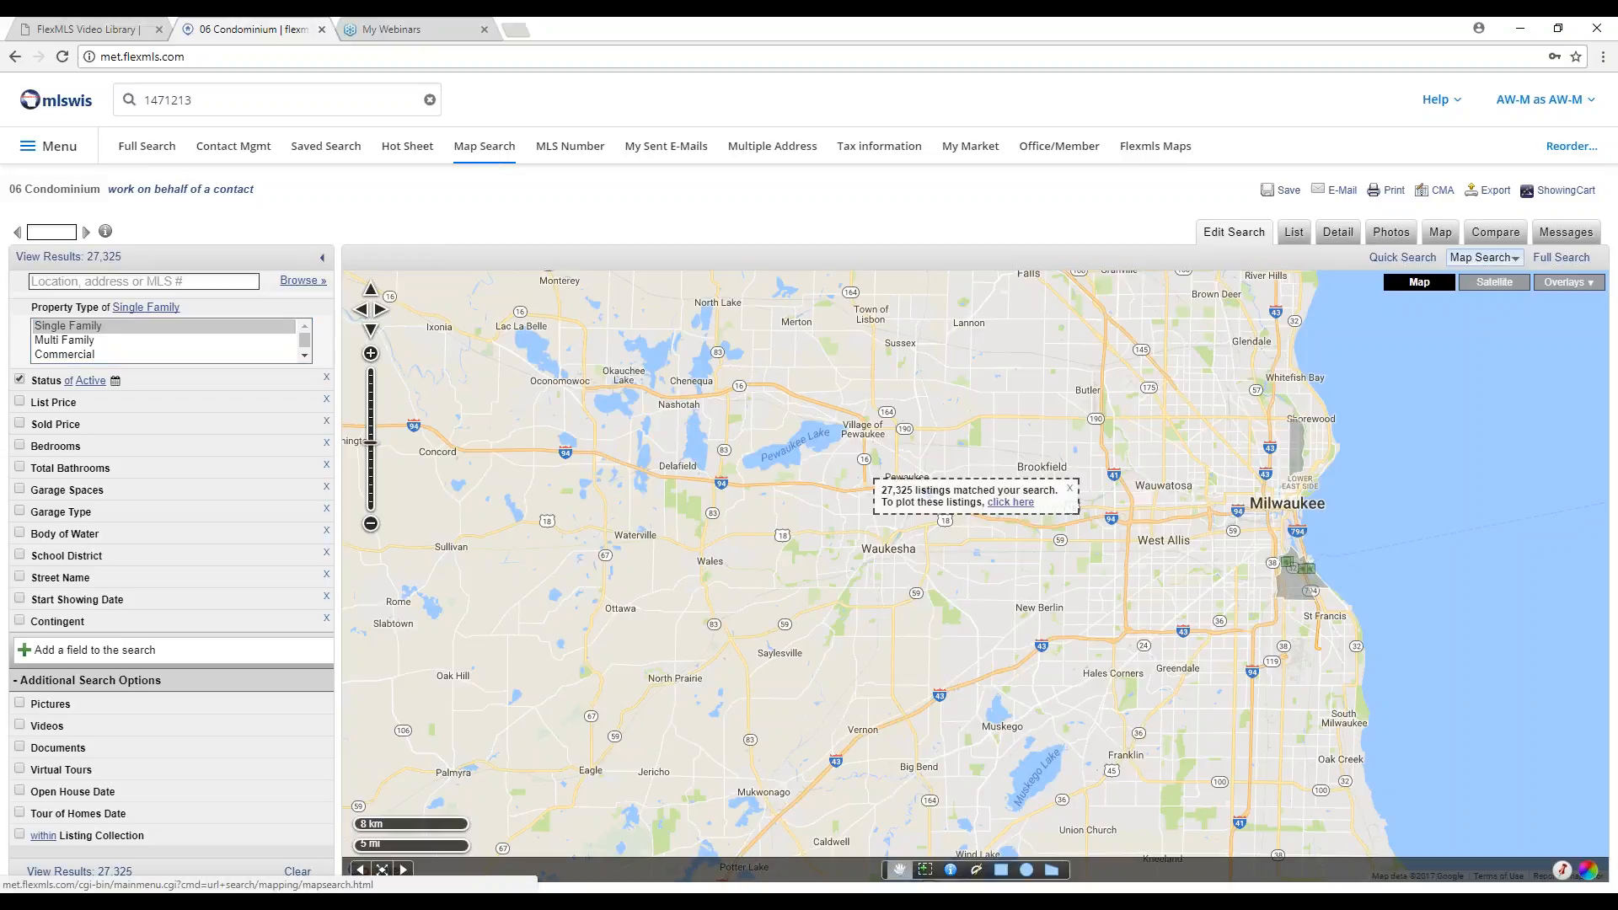
Run the 01 Single Family map search limited to Arrowhead UHS school district, centring its 174 listings.
{"action": "left_click", "coordinate": [493, 490]}
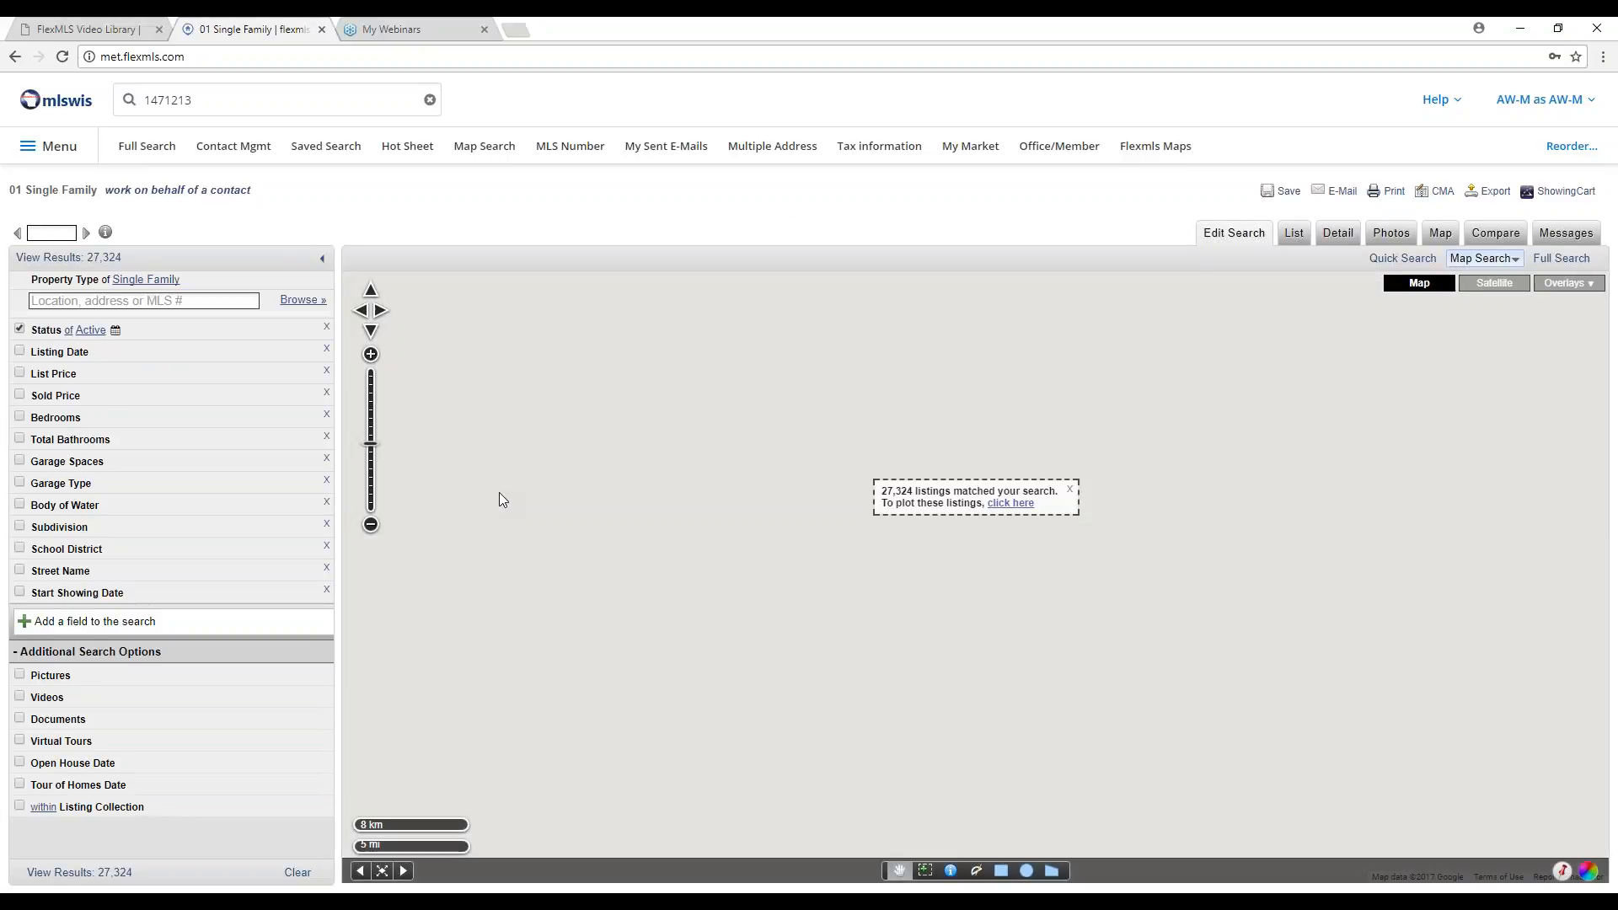
{"action": "left_click", "coordinate": [124, 553]}
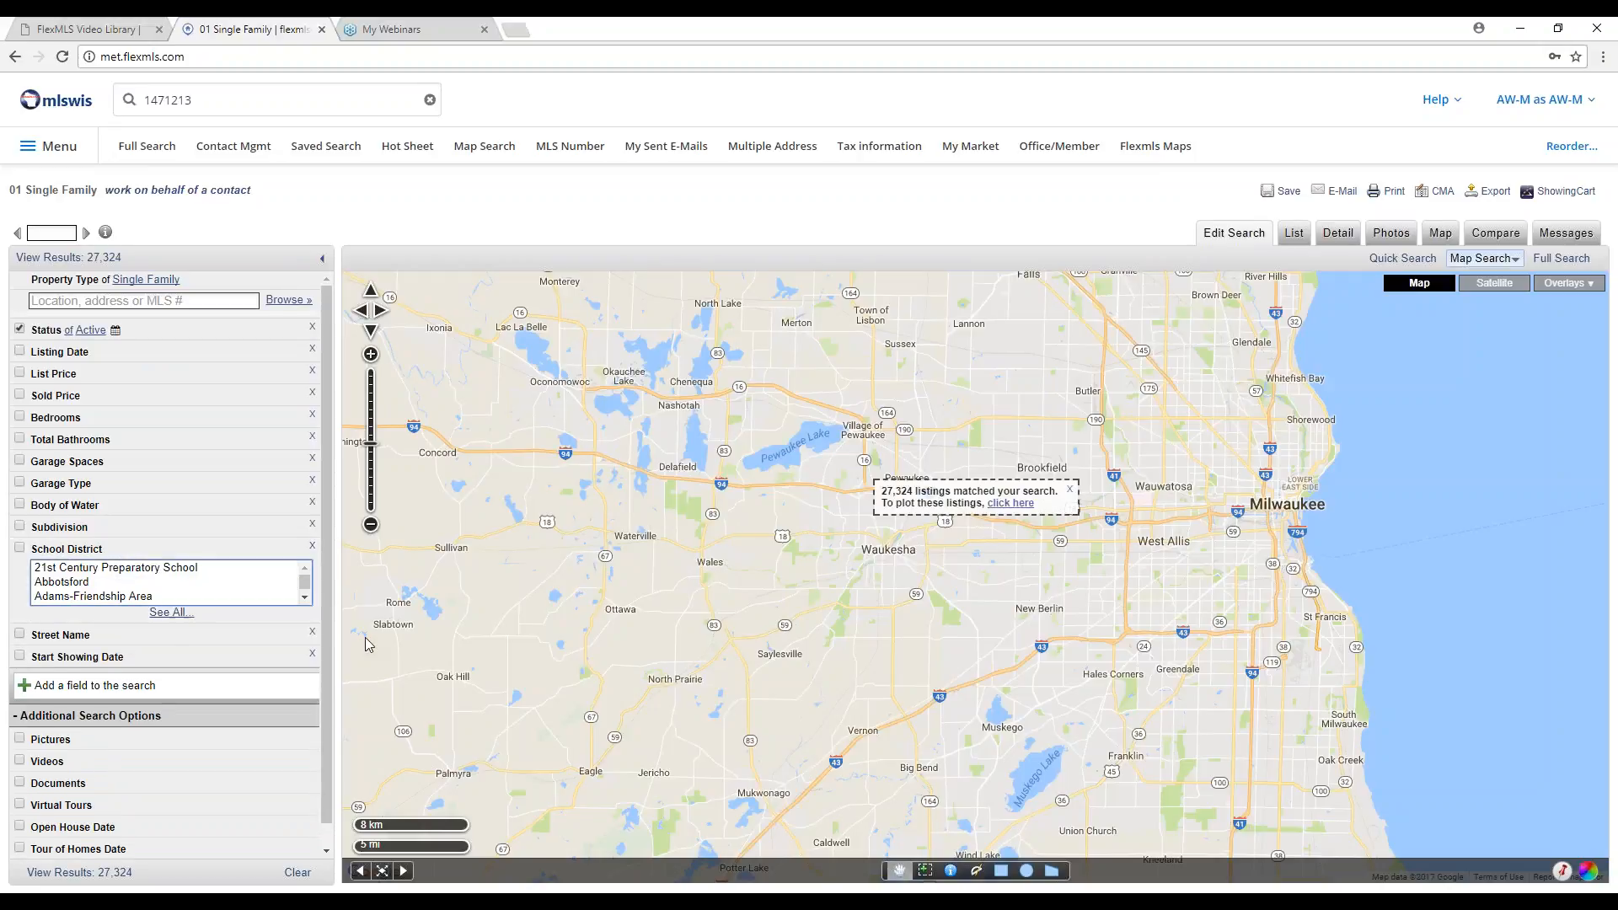
{"action": "left_click", "coordinate": [306, 598]}
{"action": "left_click", "coordinate": [305, 598]}
{"action": "left_click", "coordinate": [305, 598]}
{"action": "left_click", "coordinate": [305, 597]}
{"action": "left_click", "coordinate": [305, 597]}
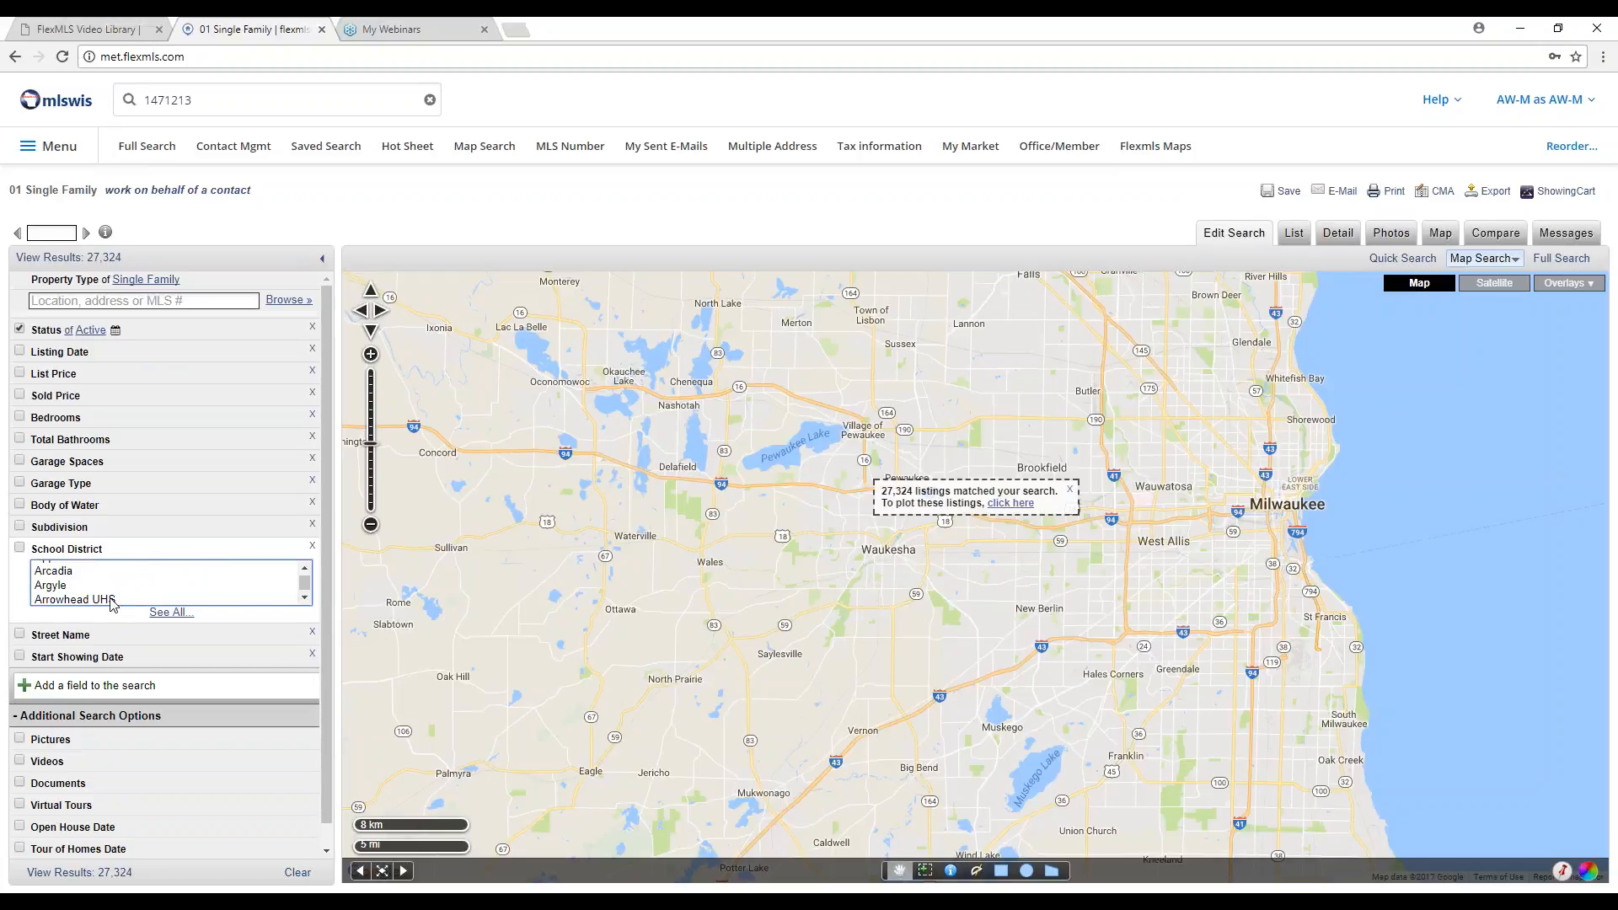
{"action": "left_click", "coordinate": [84, 599]}
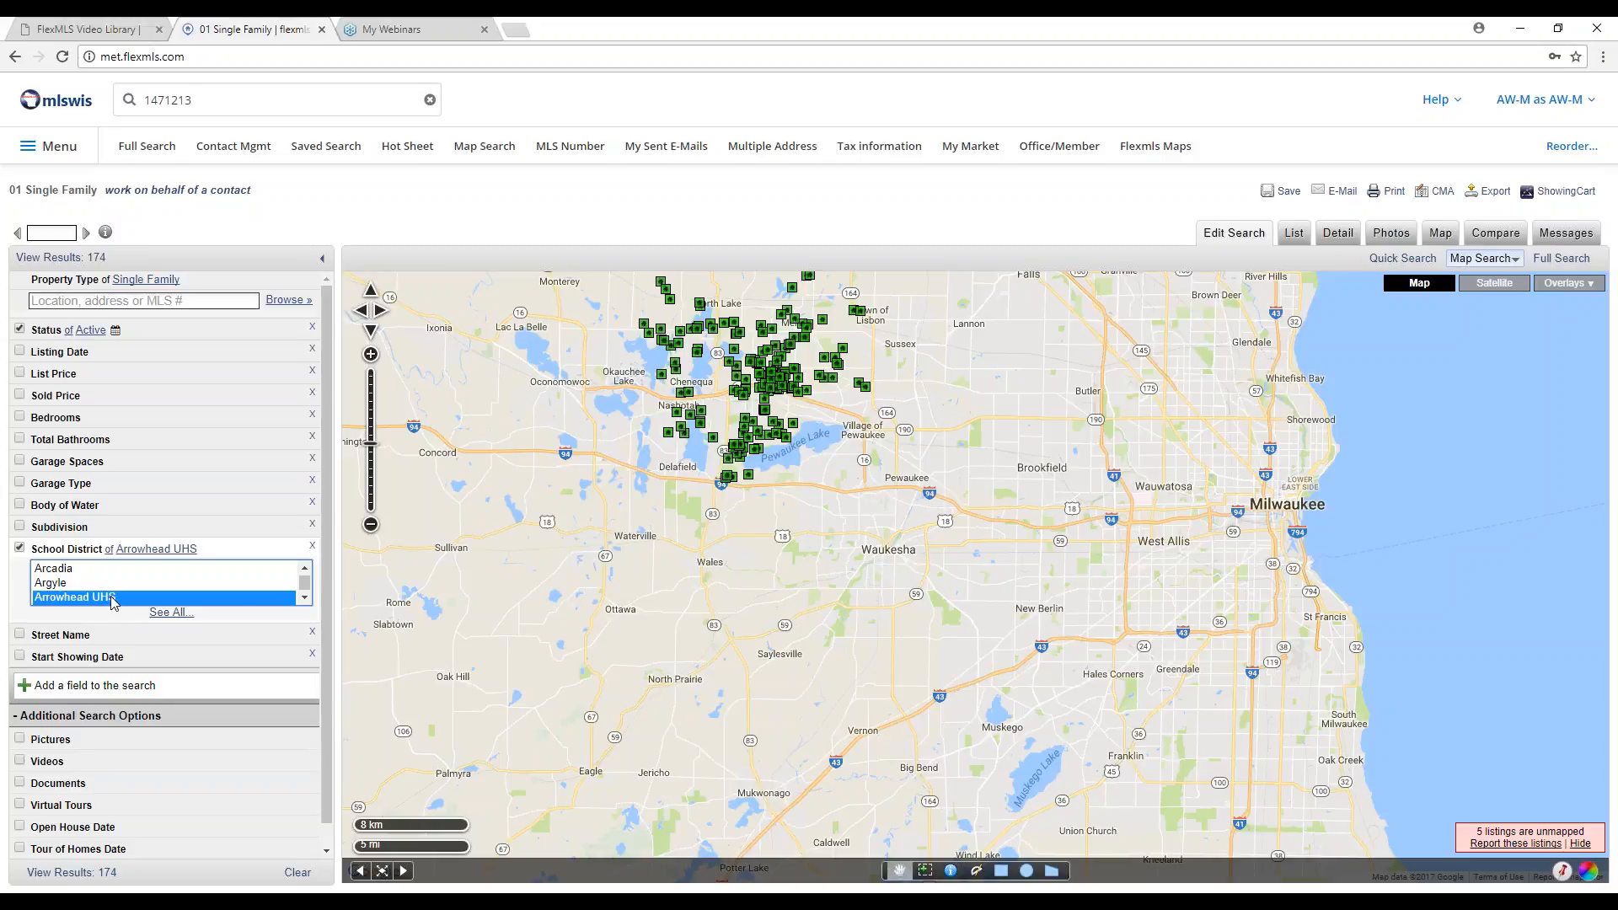
{"action": "left_click_drag", "start_coordinate": [598, 400], "coordinate": [598, 571]}
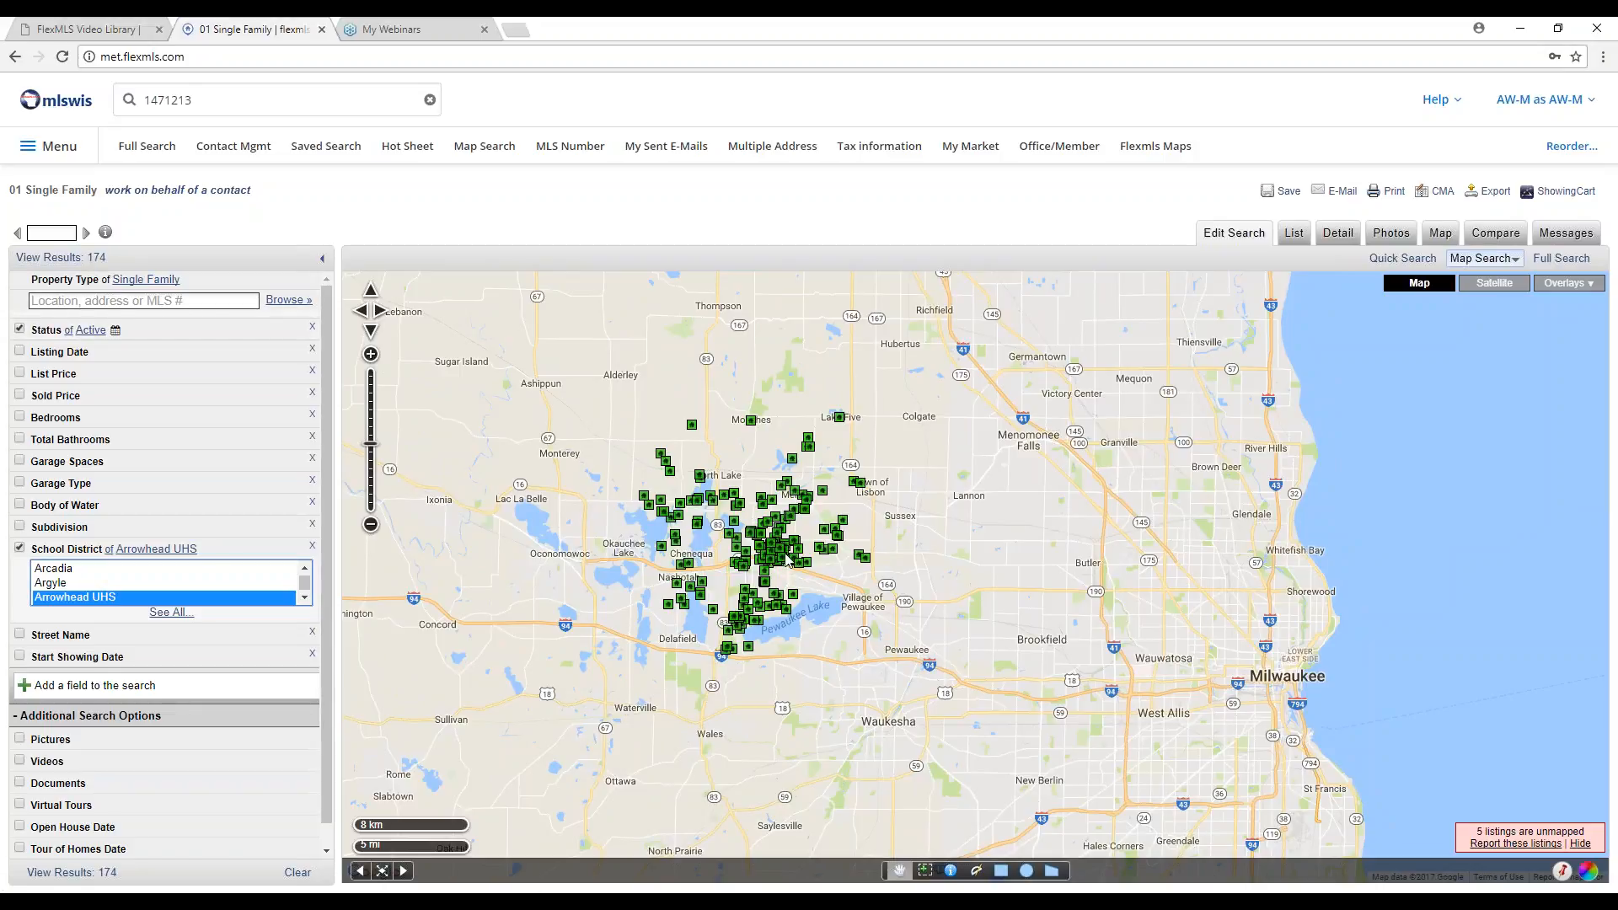
{"action": "scroll", "coordinate": [788, 563], "scroll_direction": "up", "scroll_amount": 1}
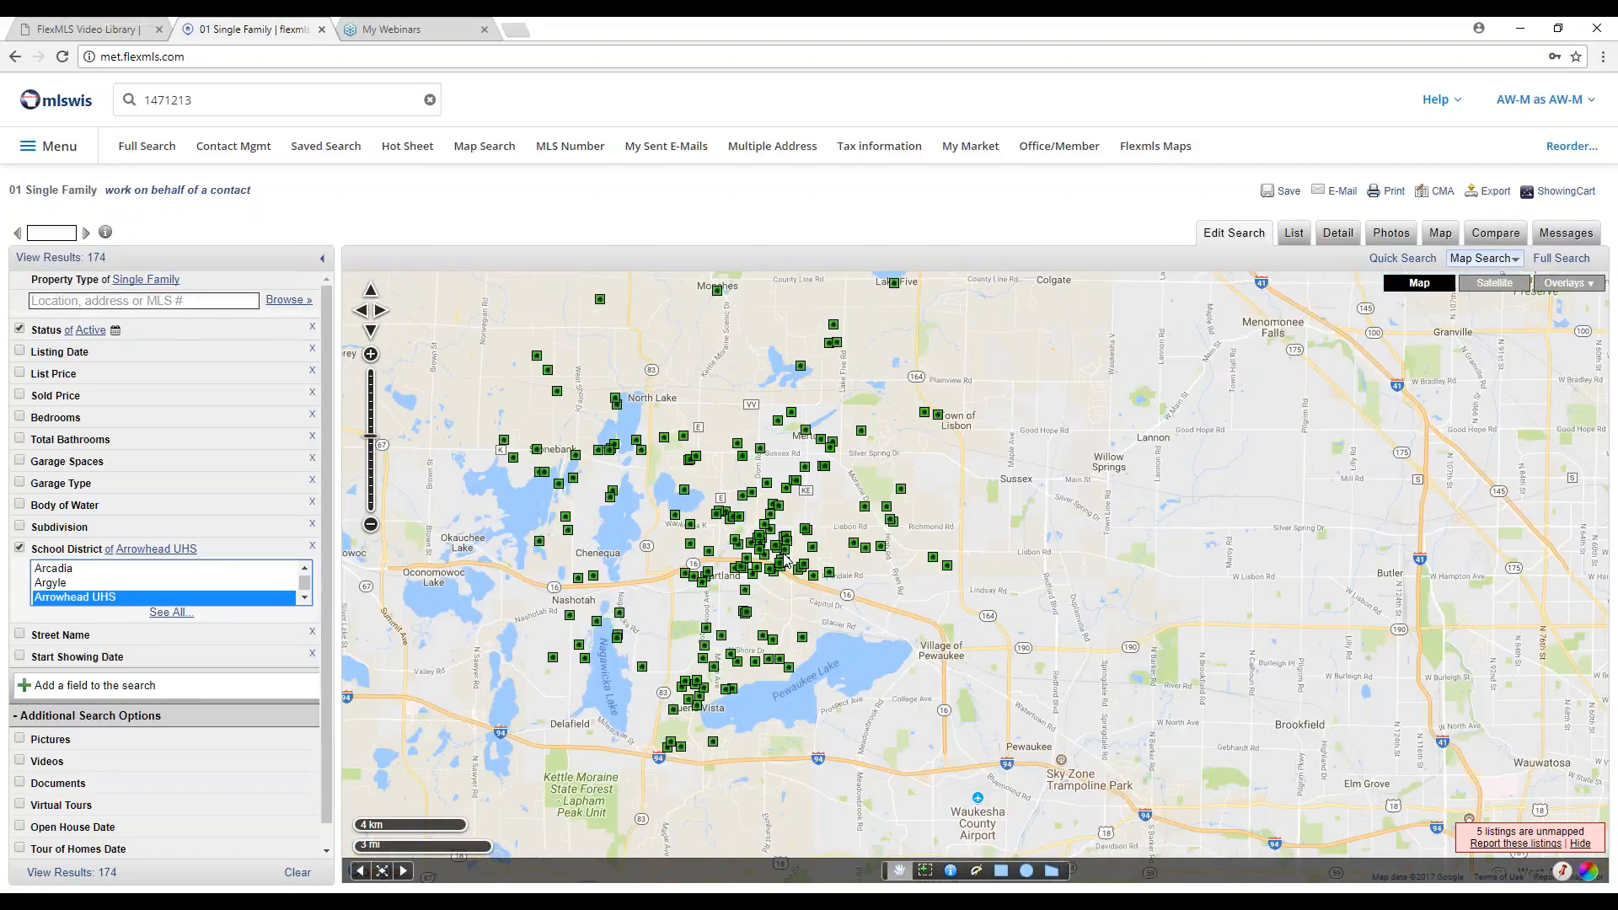
{"action": "left_click_drag", "start_coordinate": [1051, 554], "coordinate": [1079, 596]}
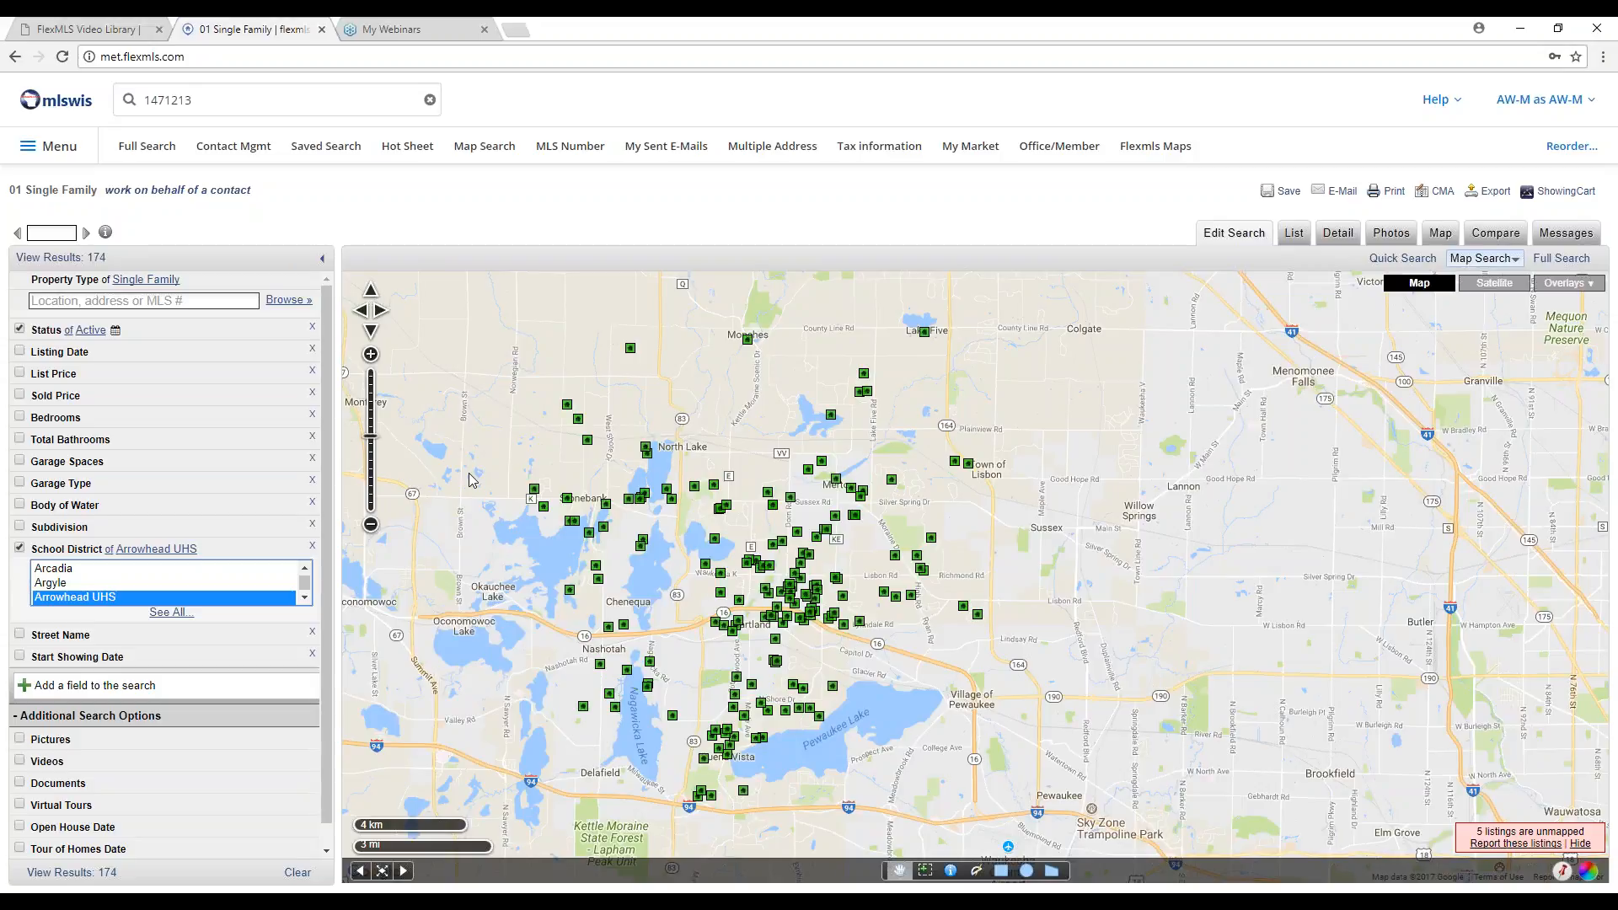
Add a List Price criterion from 250000 to 280000, cutting the results to 6.
{"action": "left_click", "coordinate": [91, 375]}
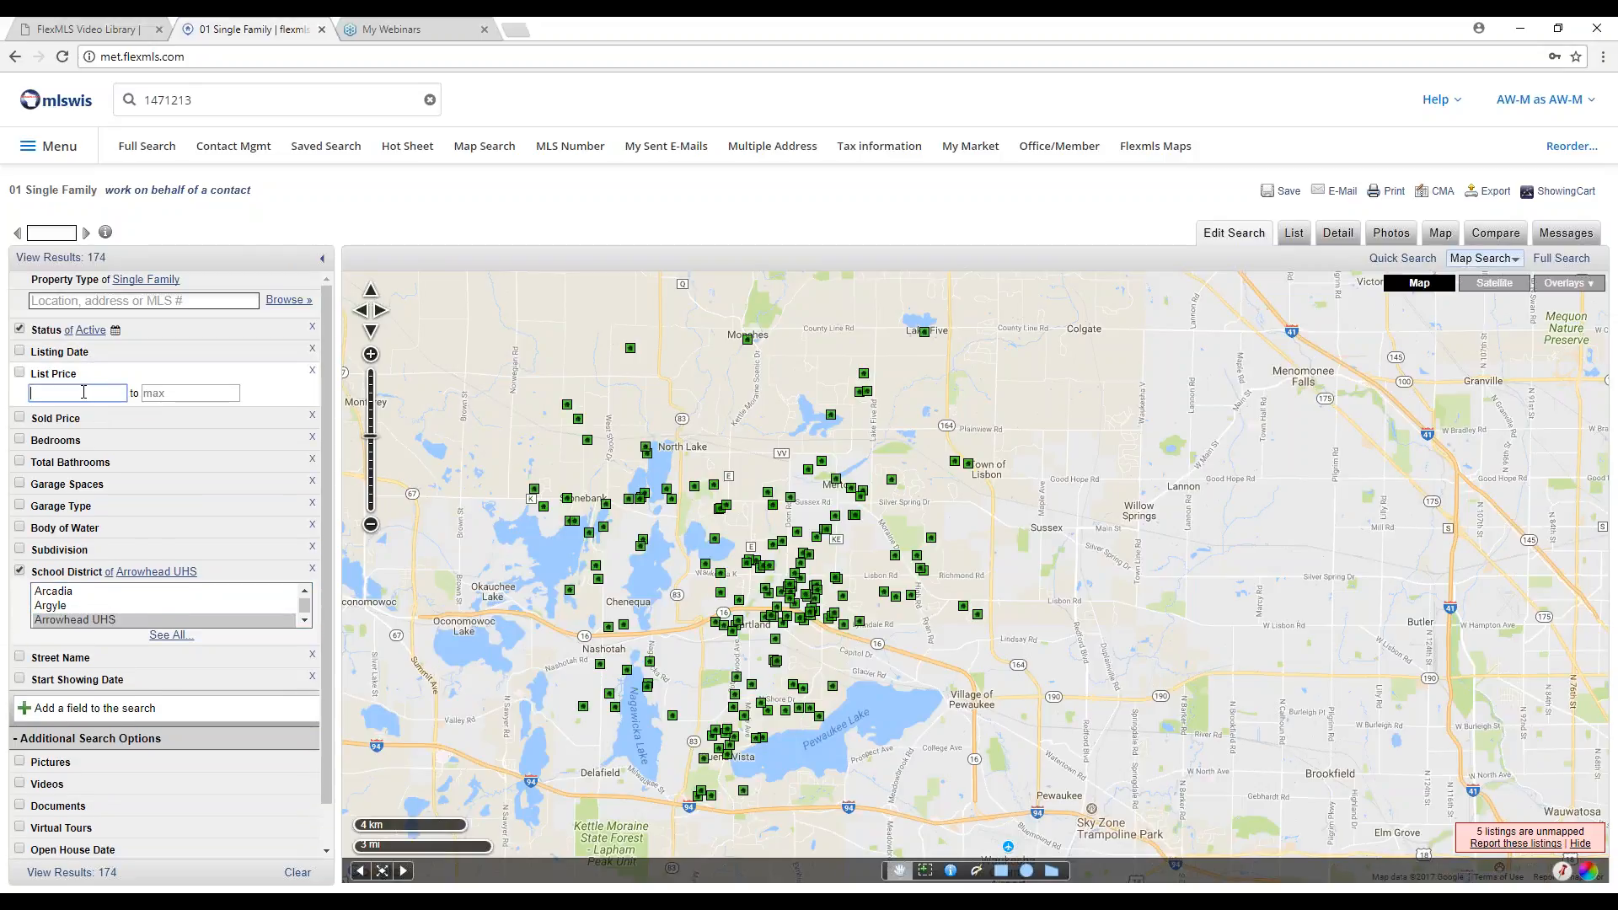
{"action": "type", "text": "25"}
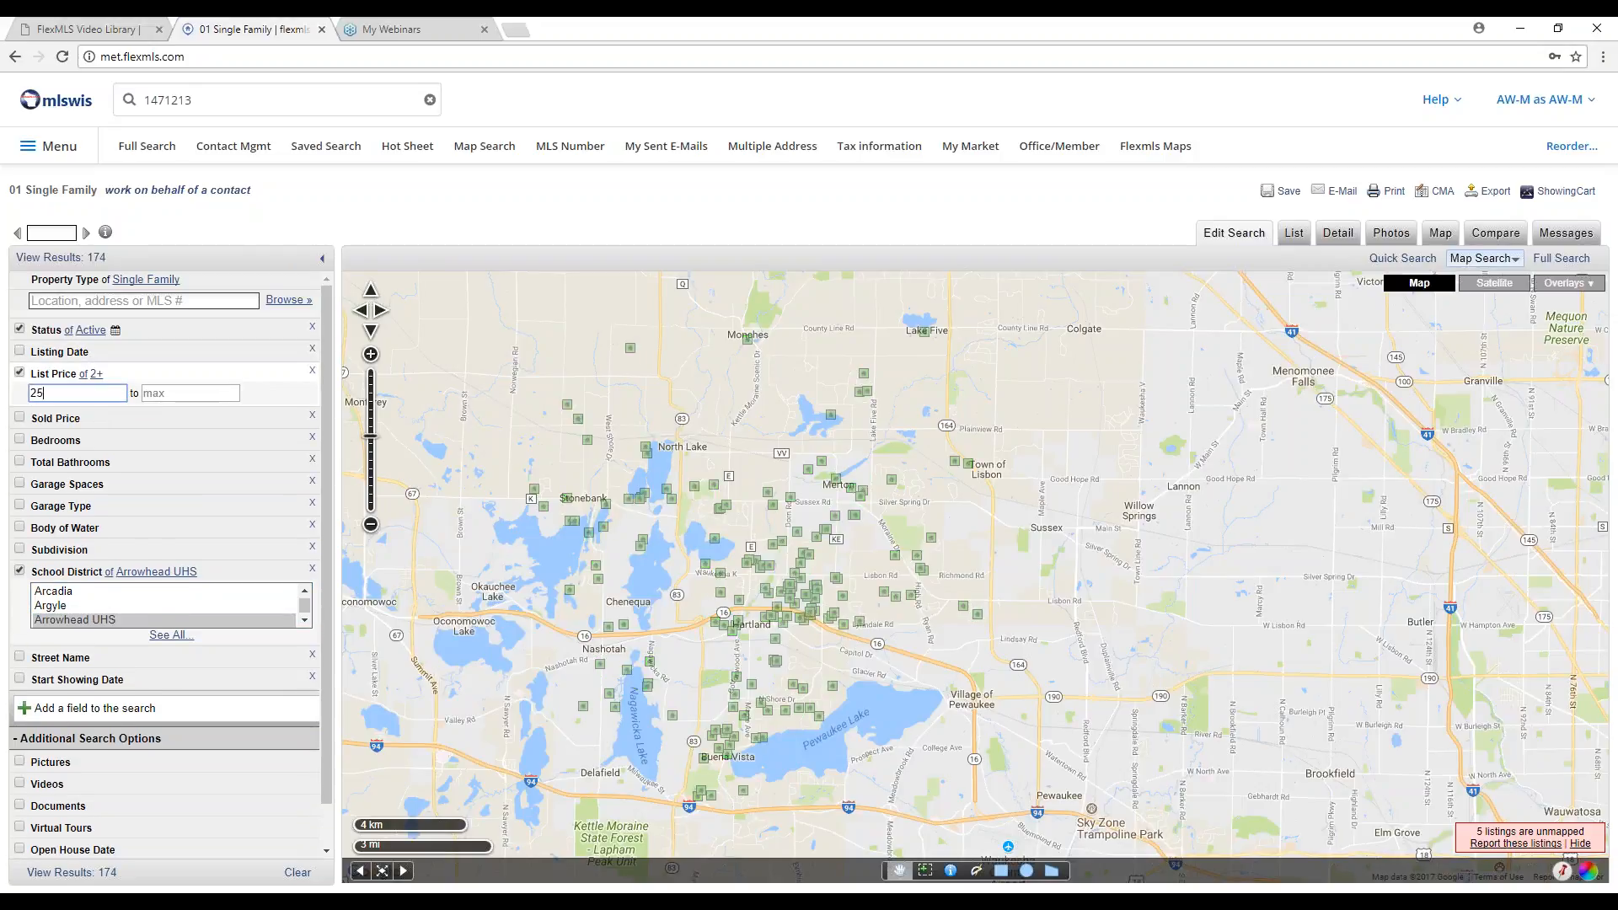
{"action": "type", "text": "0000"}
{"action": "key", "text": "Tab"}
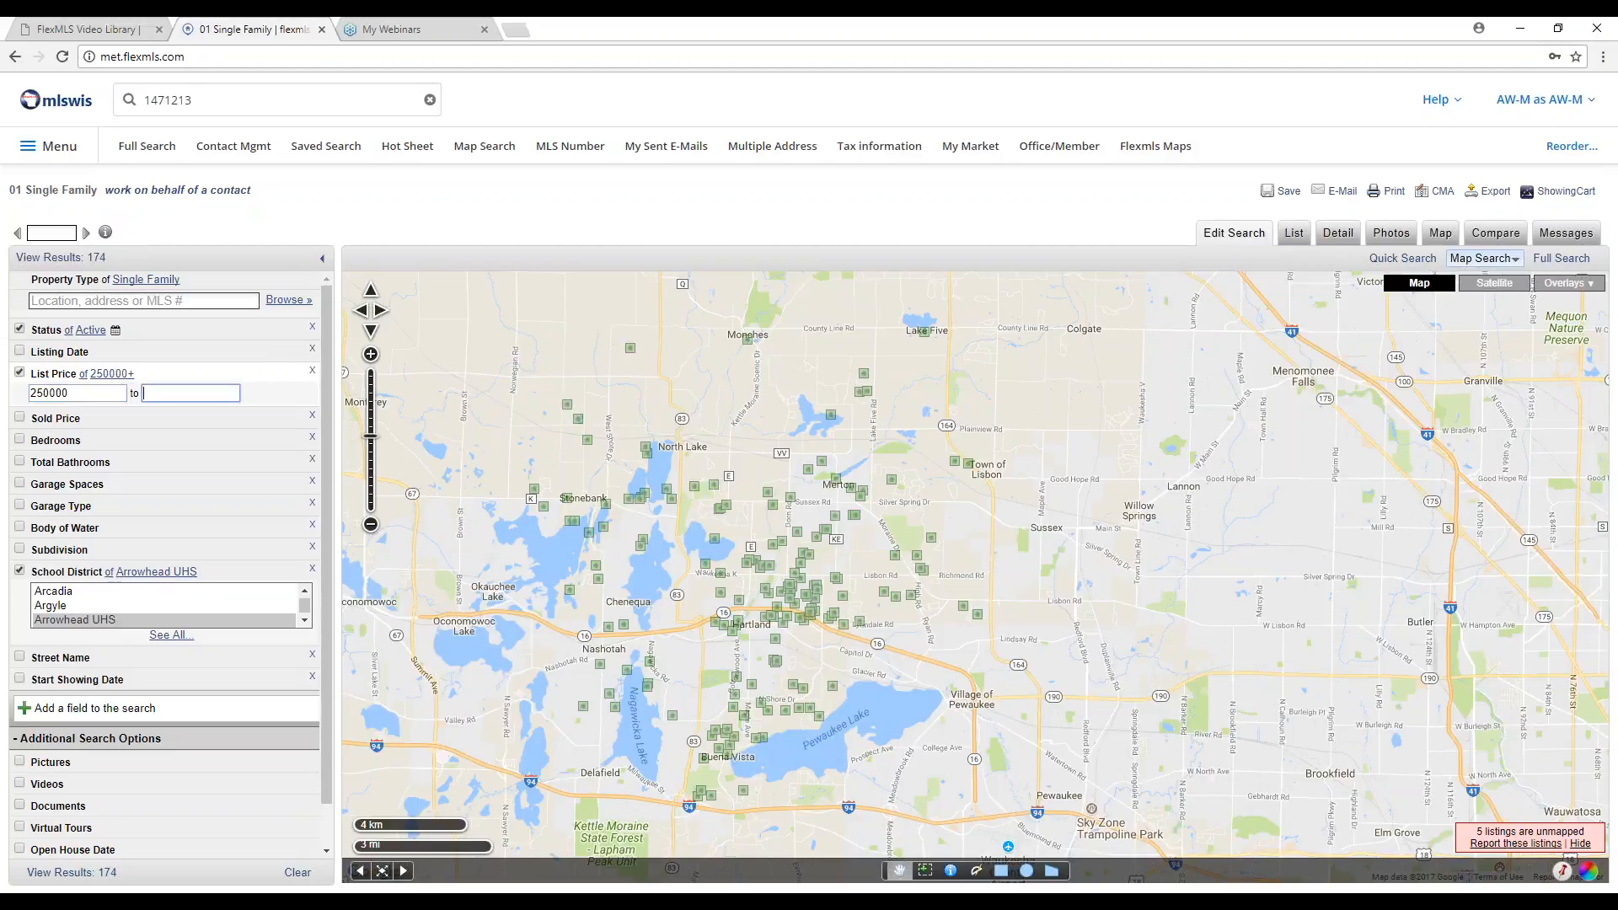
{"action": "type", "text": "280000"}
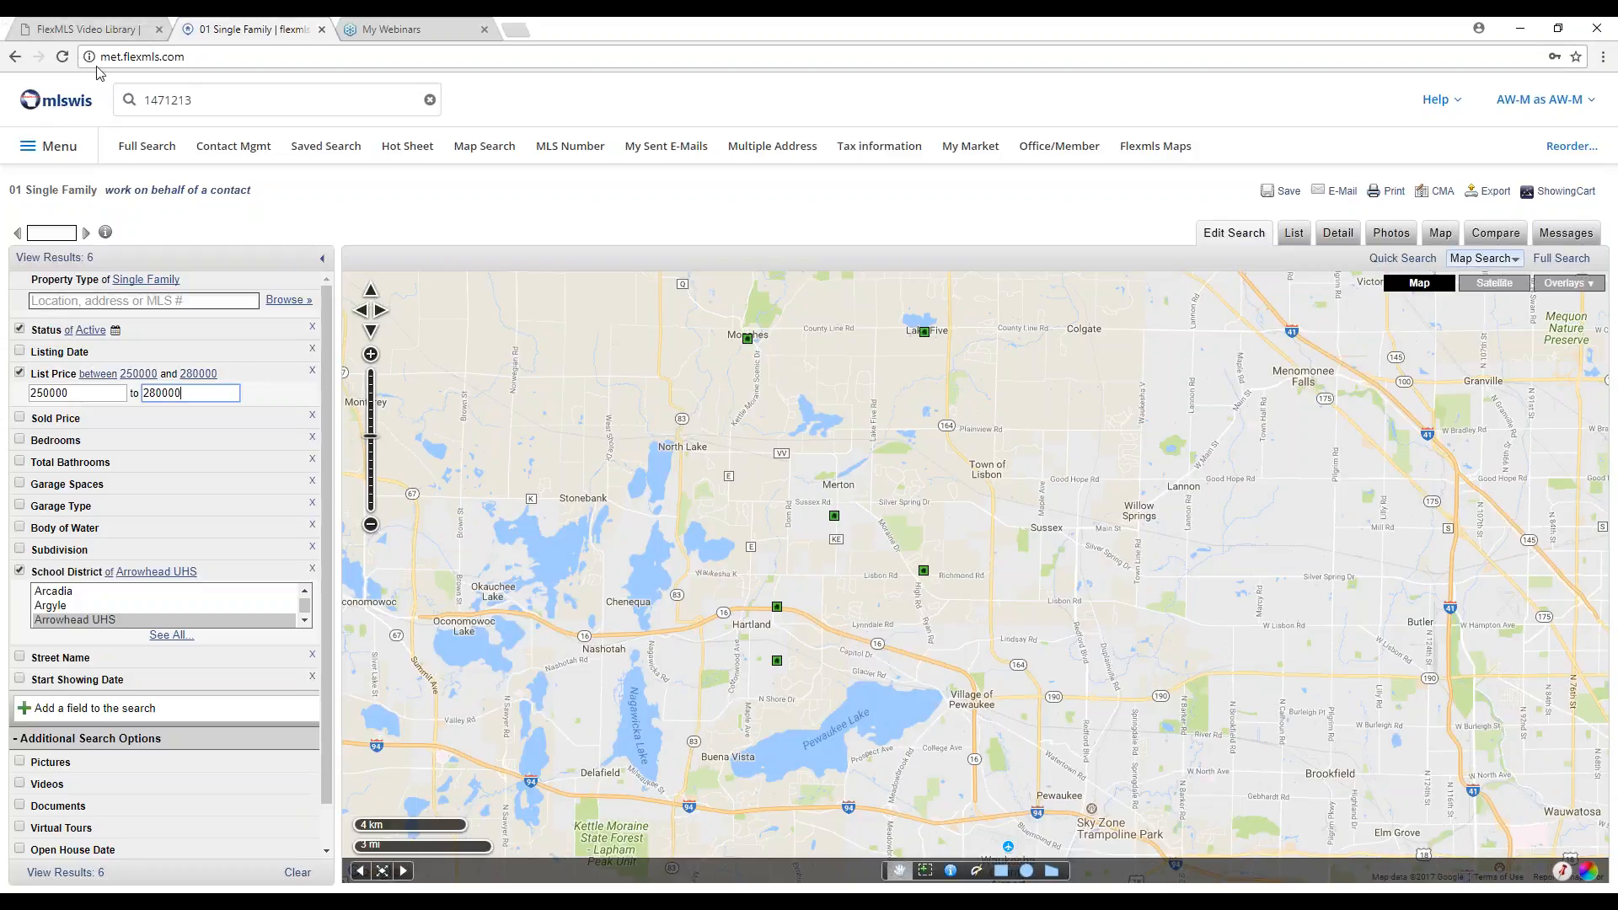
Go back to the mlswis home dashboard and clear the old MLS number from Quick Launch.
{"action": "left_click", "coordinate": [63, 111]}
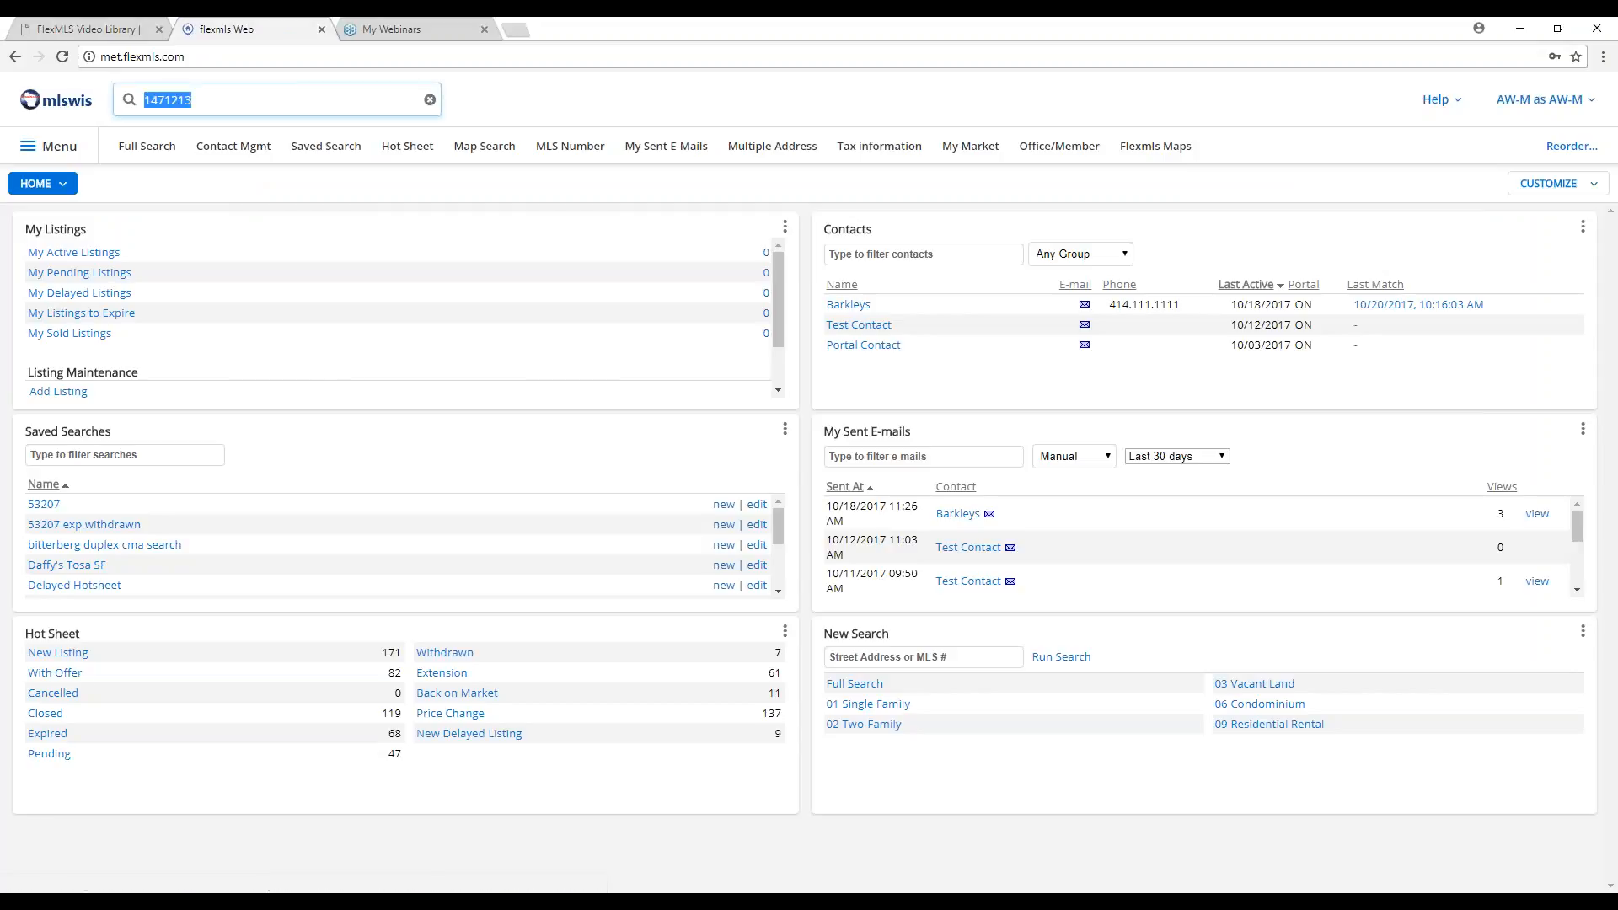
{"action": "key", "text": "BackSpace"}
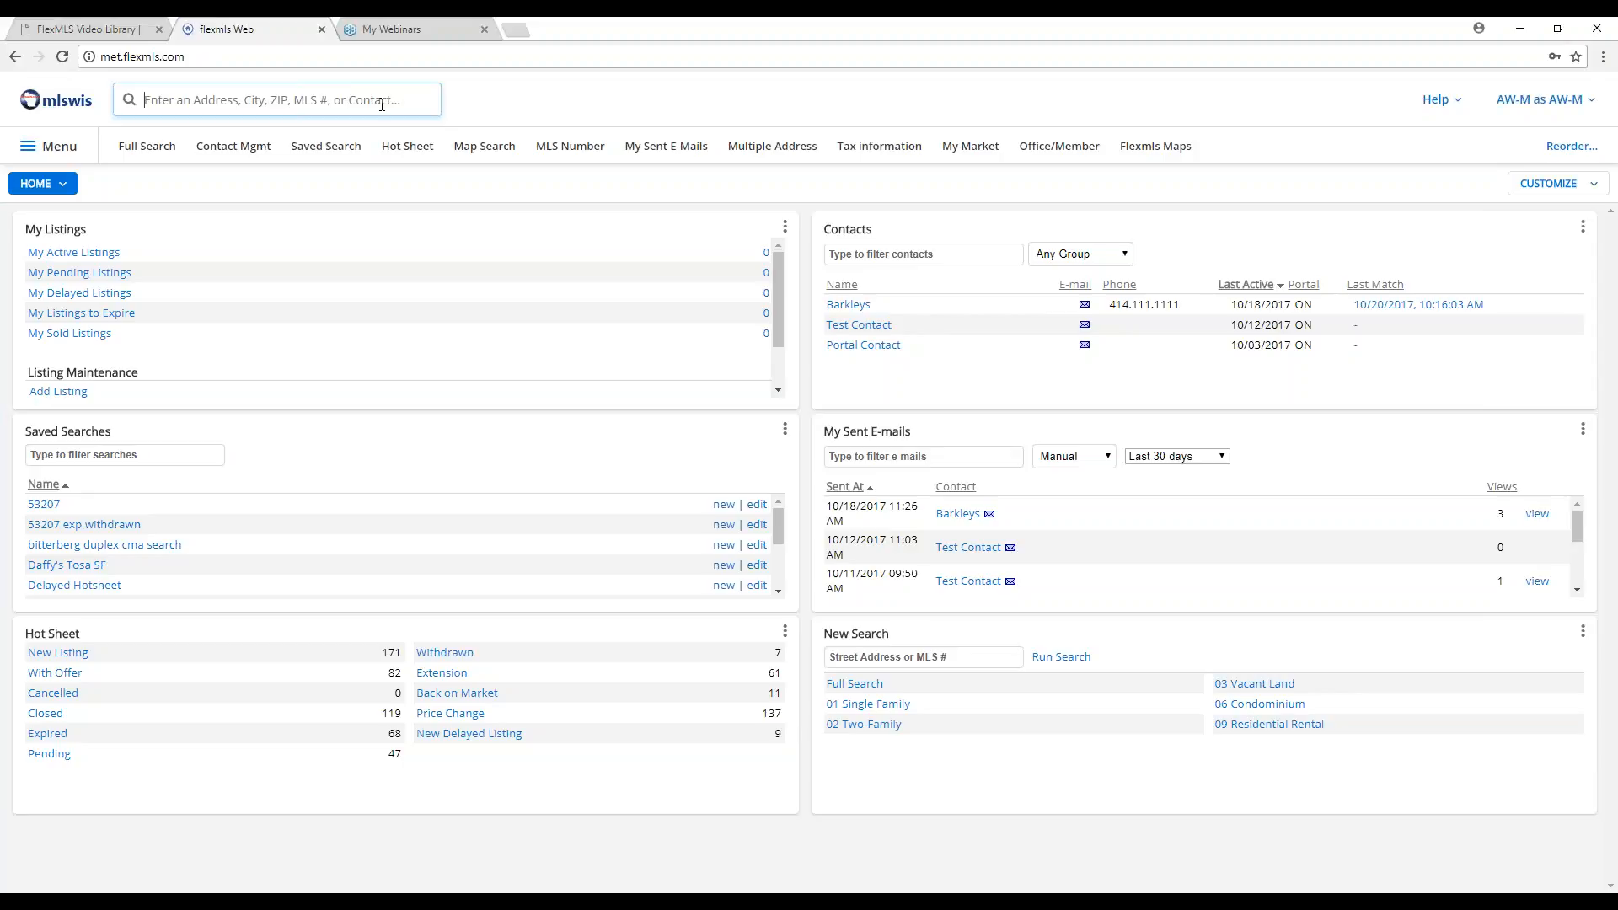
{"action": "left_click", "coordinate": [381, 102]}
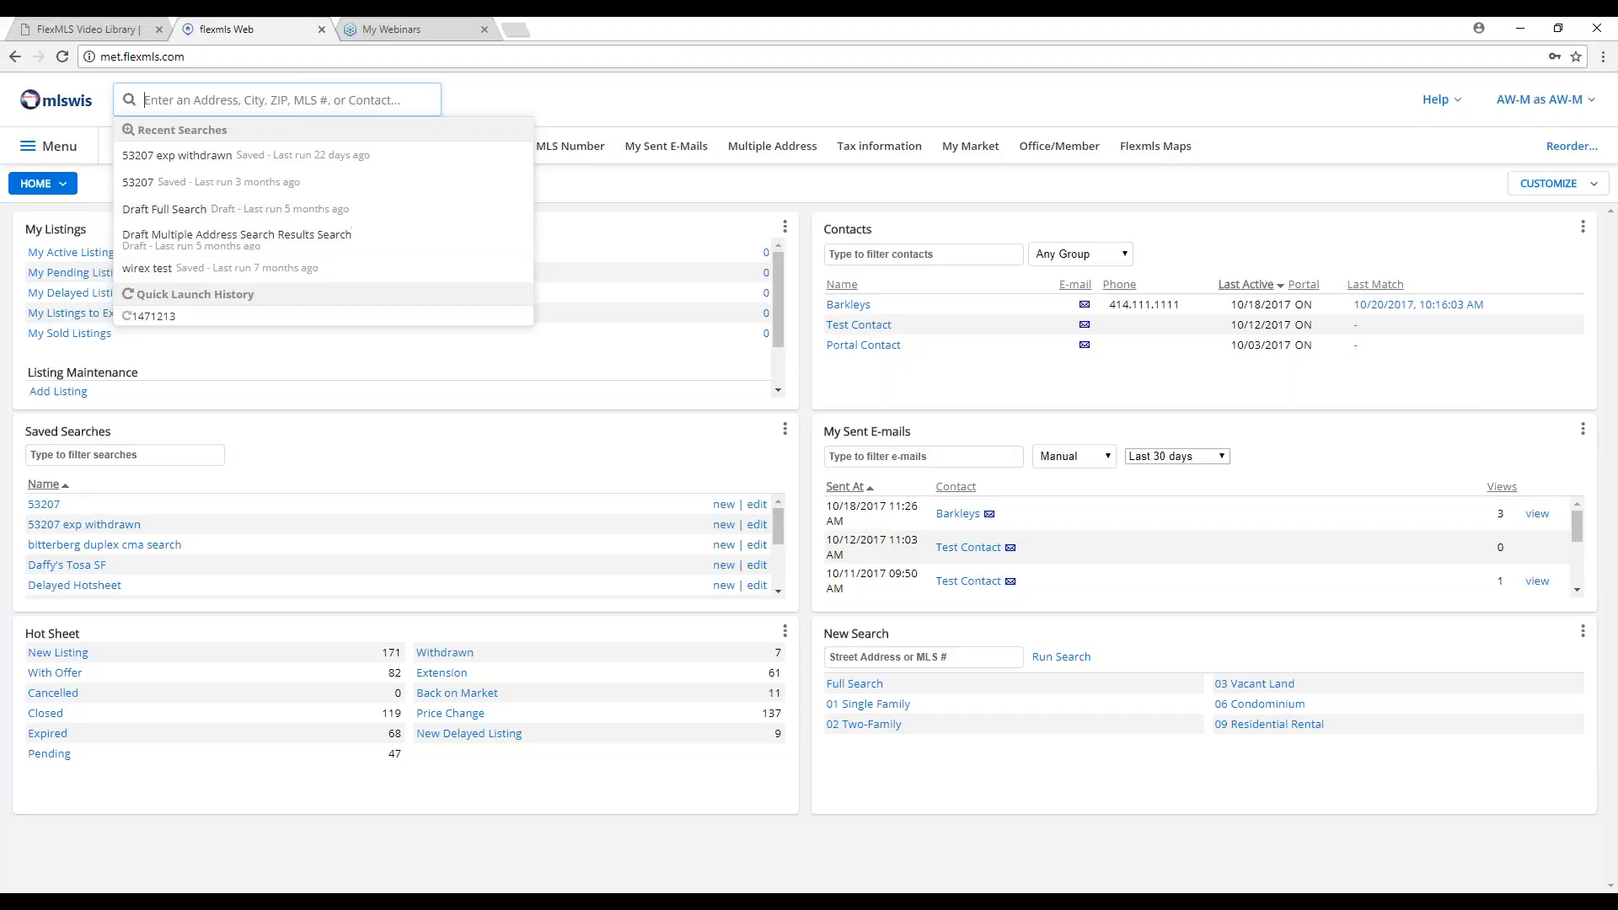
{"action": "left_click", "coordinate": [482, 103]}
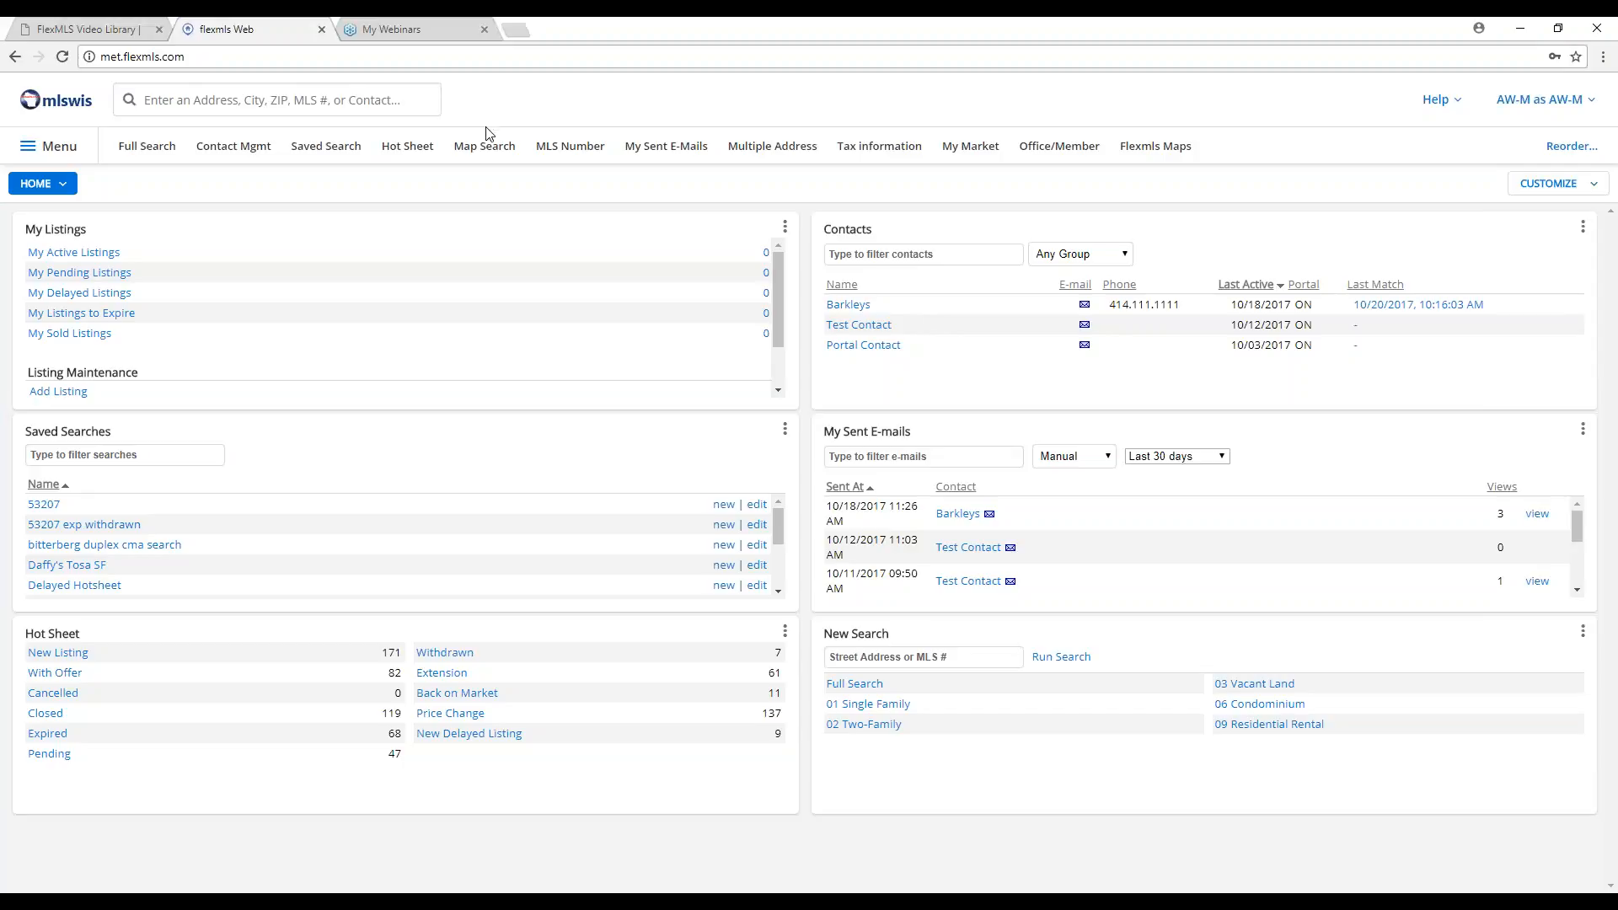
Open Quick-Launch-1.pdf from Member Support > FlexMLS Manuals, then return to the flexmls dashboard.
{"action": "left_click", "coordinate": [93, 32]}
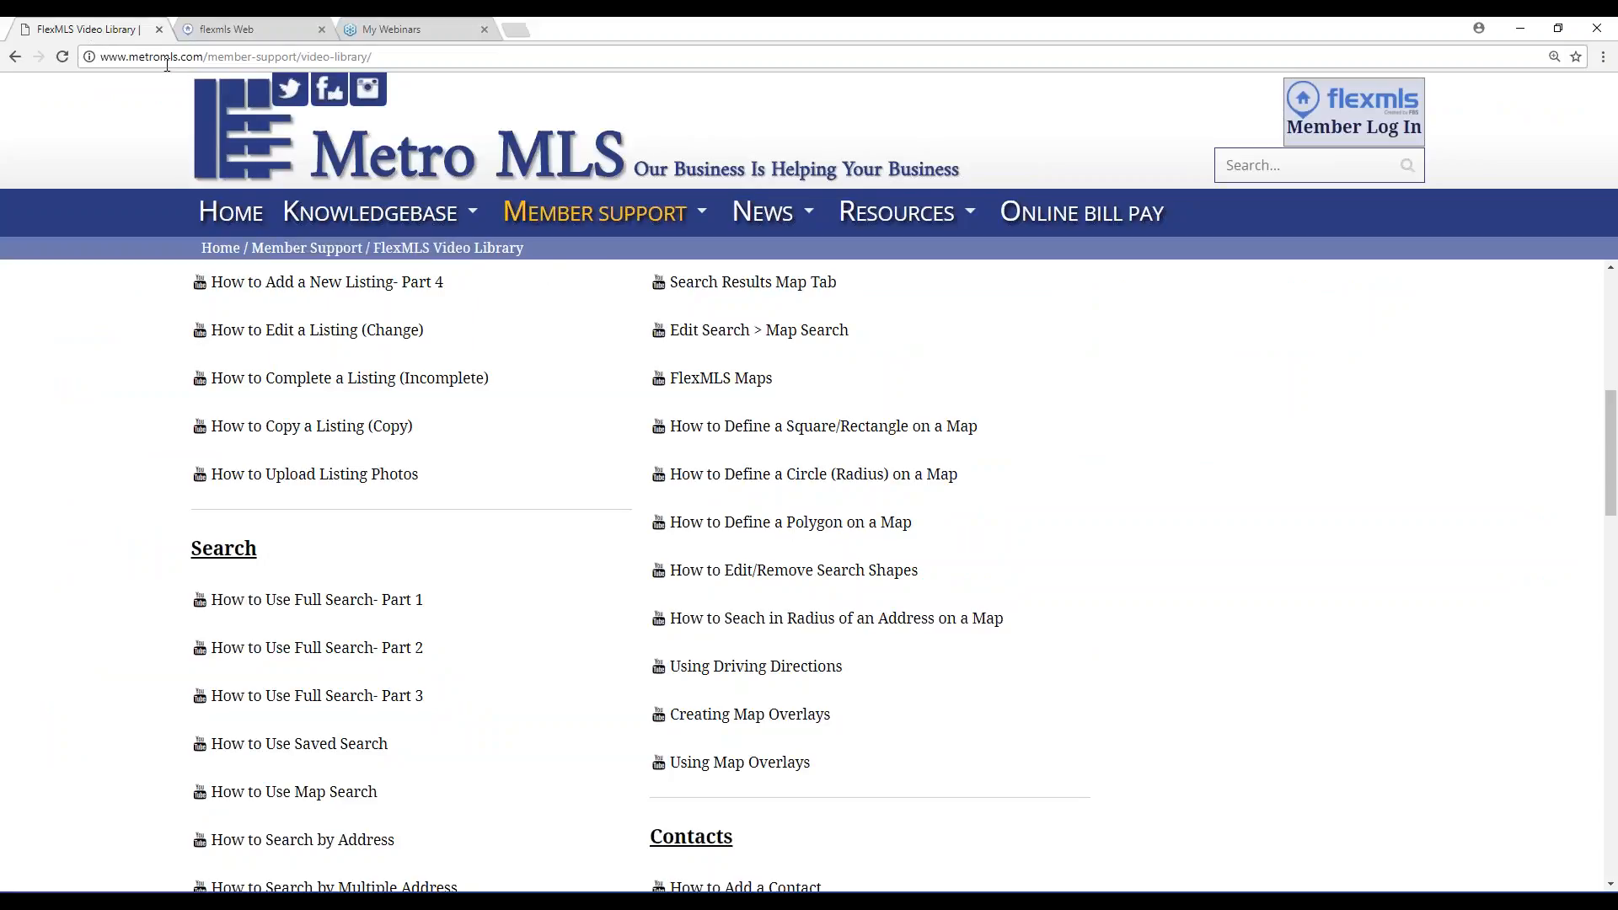
{"action": "mouse_move", "coordinate": [595, 212]}
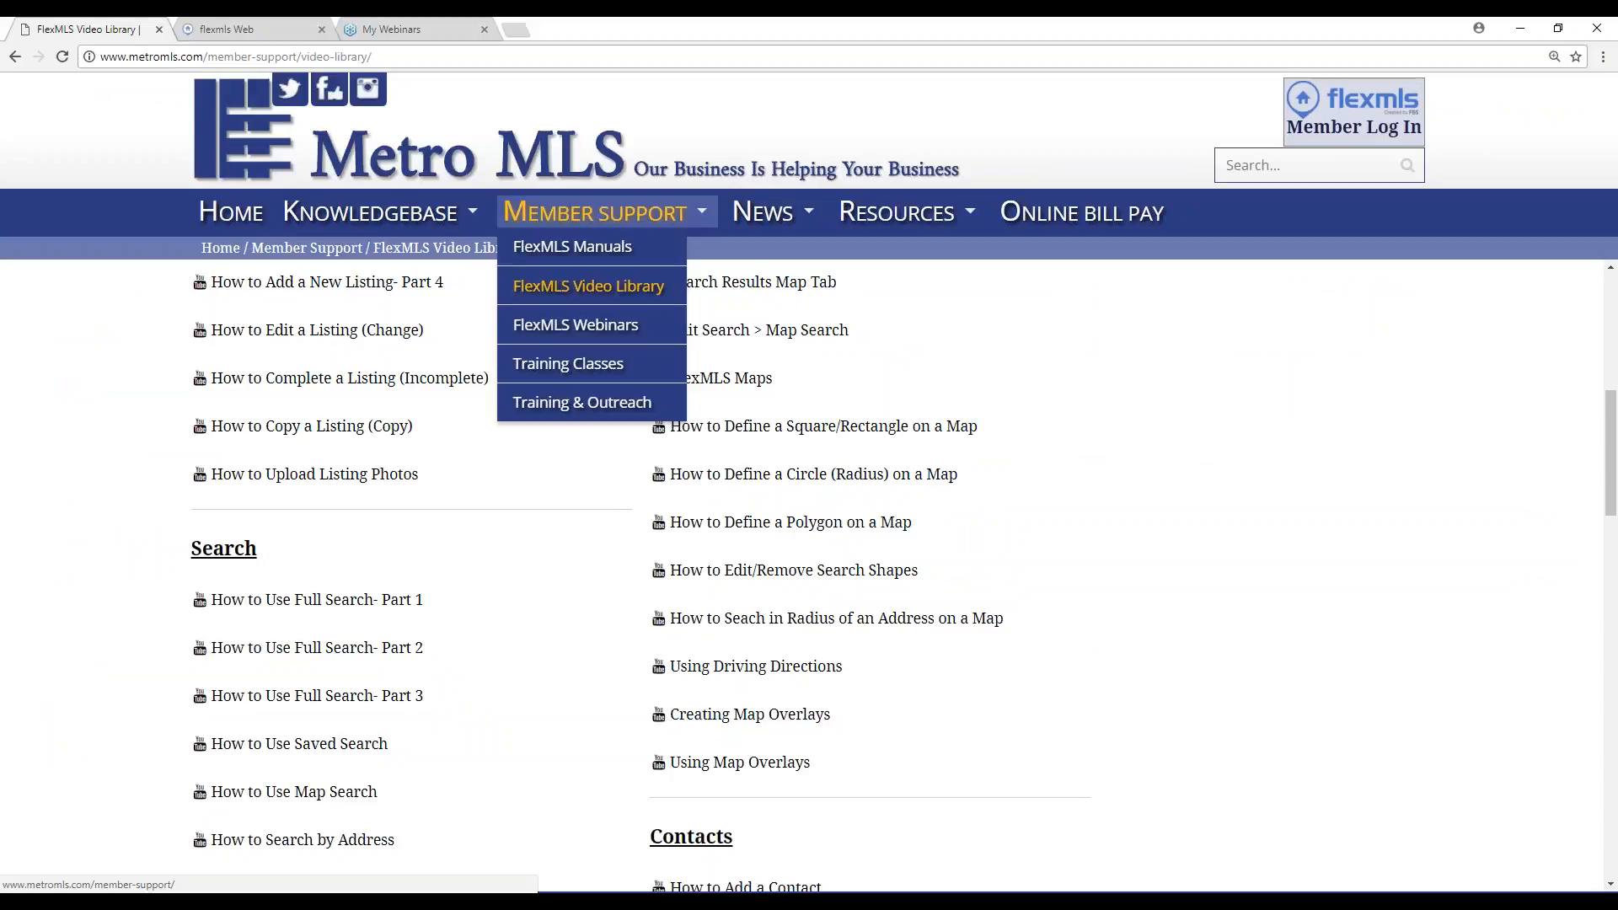
{"action": "left_click", "coordinate": [569, 253]}
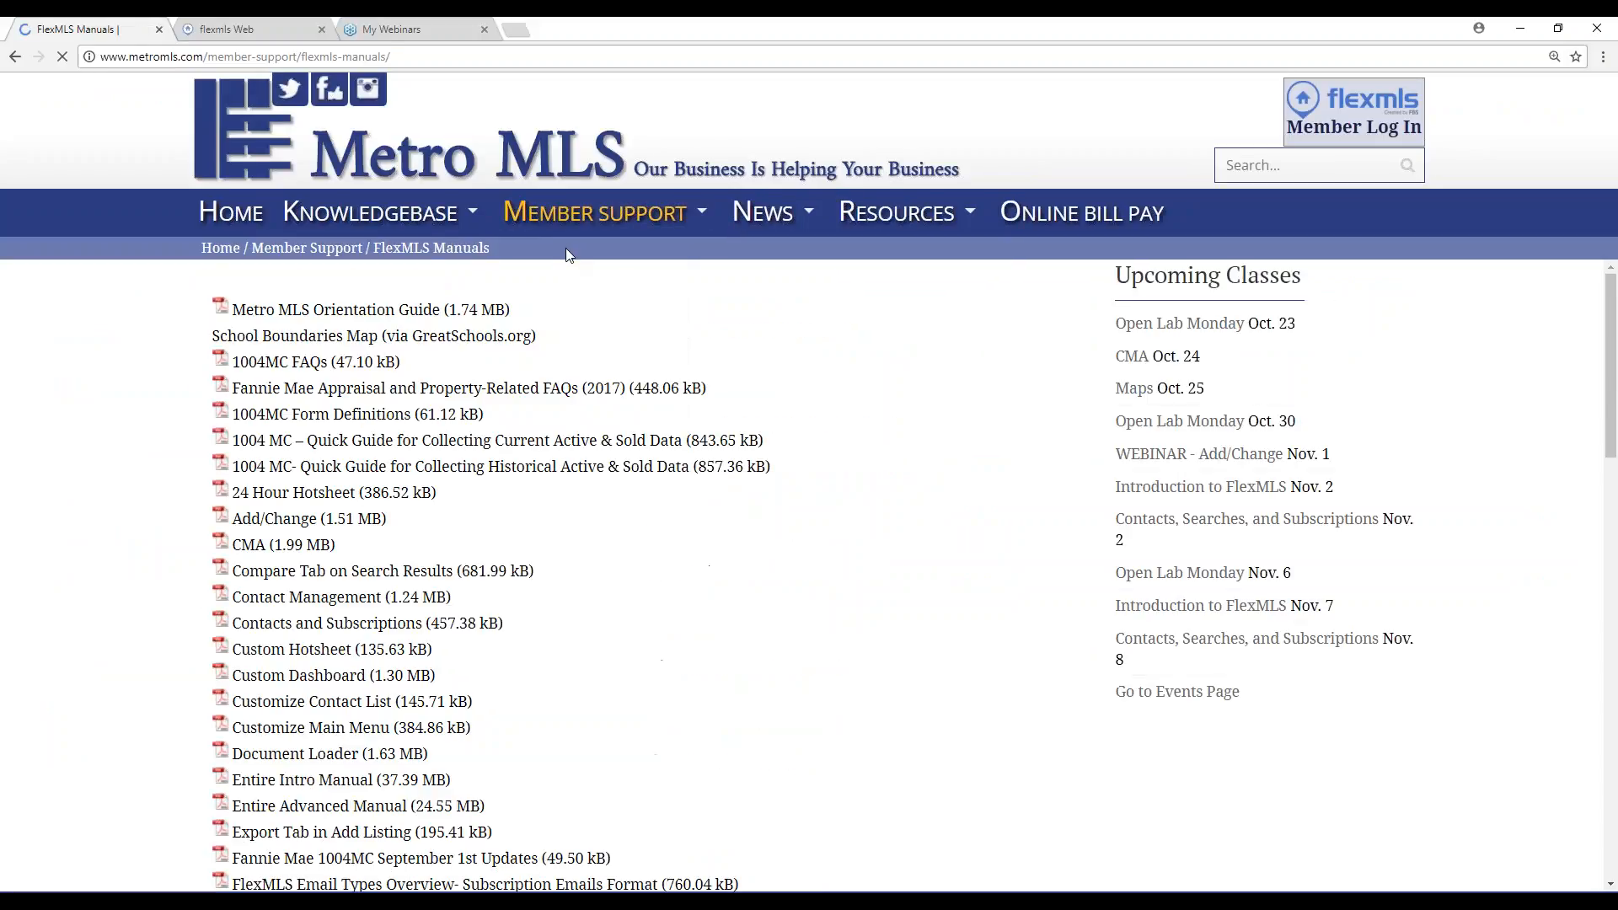
{"action": "scroll", "coordinate": [594, 406], "scroll_direction": "down", "scroll_amount": 2}
{"action": "scroll", "coordinate": [600, 409], "scroll_direction": "down", "scroll_amount": 5}
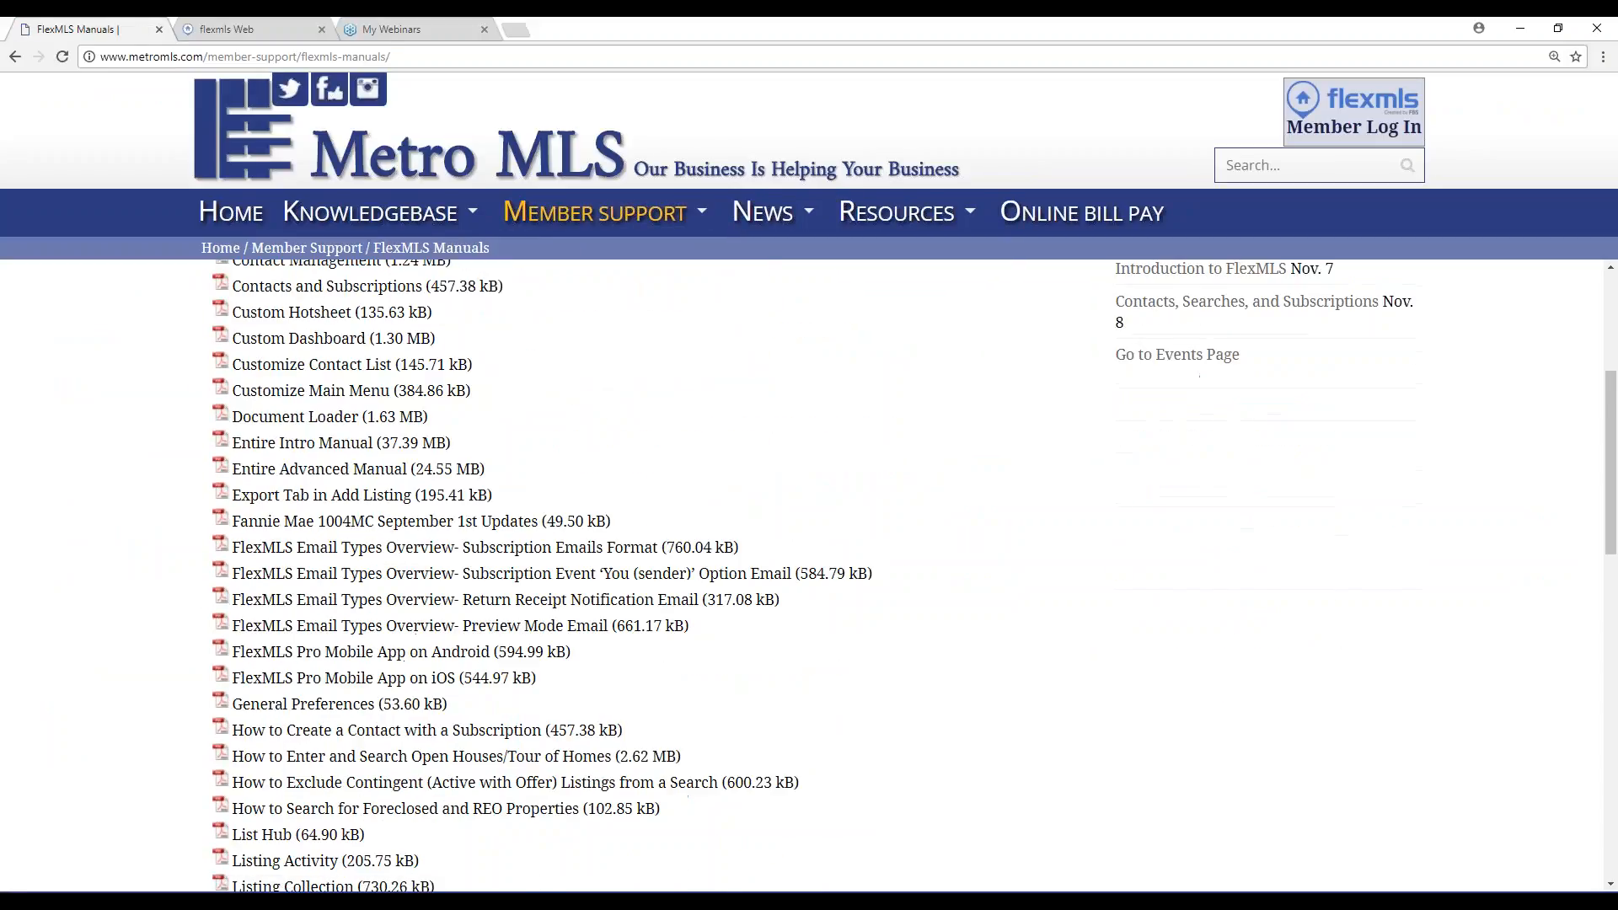
{"action": "scroll", "coordinate": [600, 408], "scroll_direction": "down", "scroll_amount": 3}
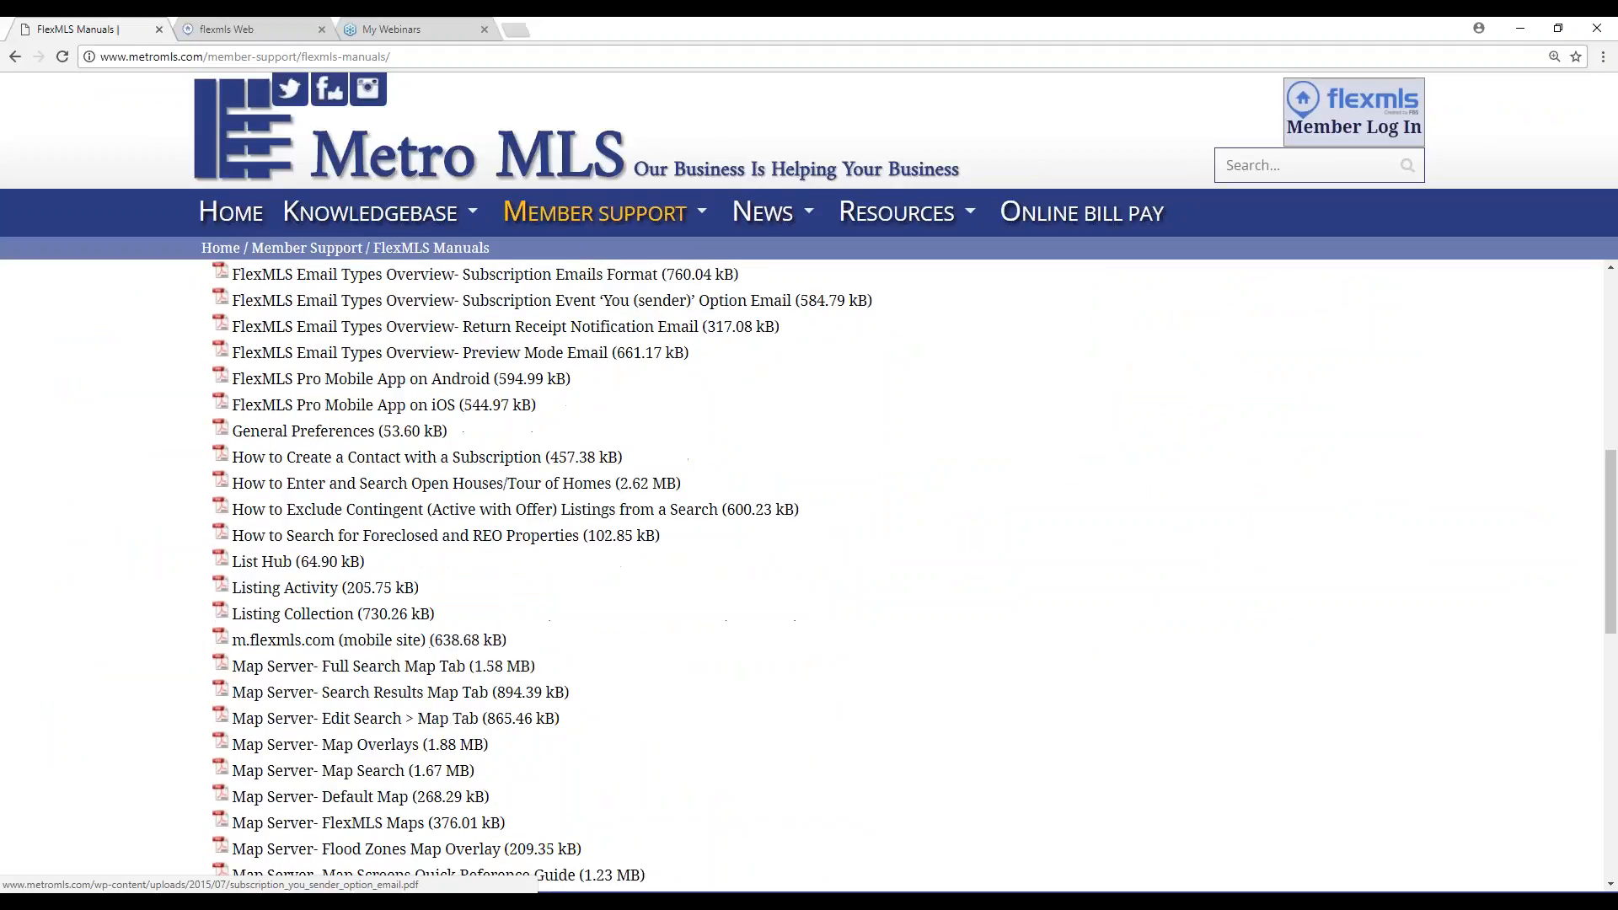
{"action": "scroll", "coordinate": [582, 406], "scroll_direction": "up", "scroll_amount": 1}
{"action": "scroll", "coordinate": [582, 406], "scroll_direction": "down", "scroll_amount": 7}
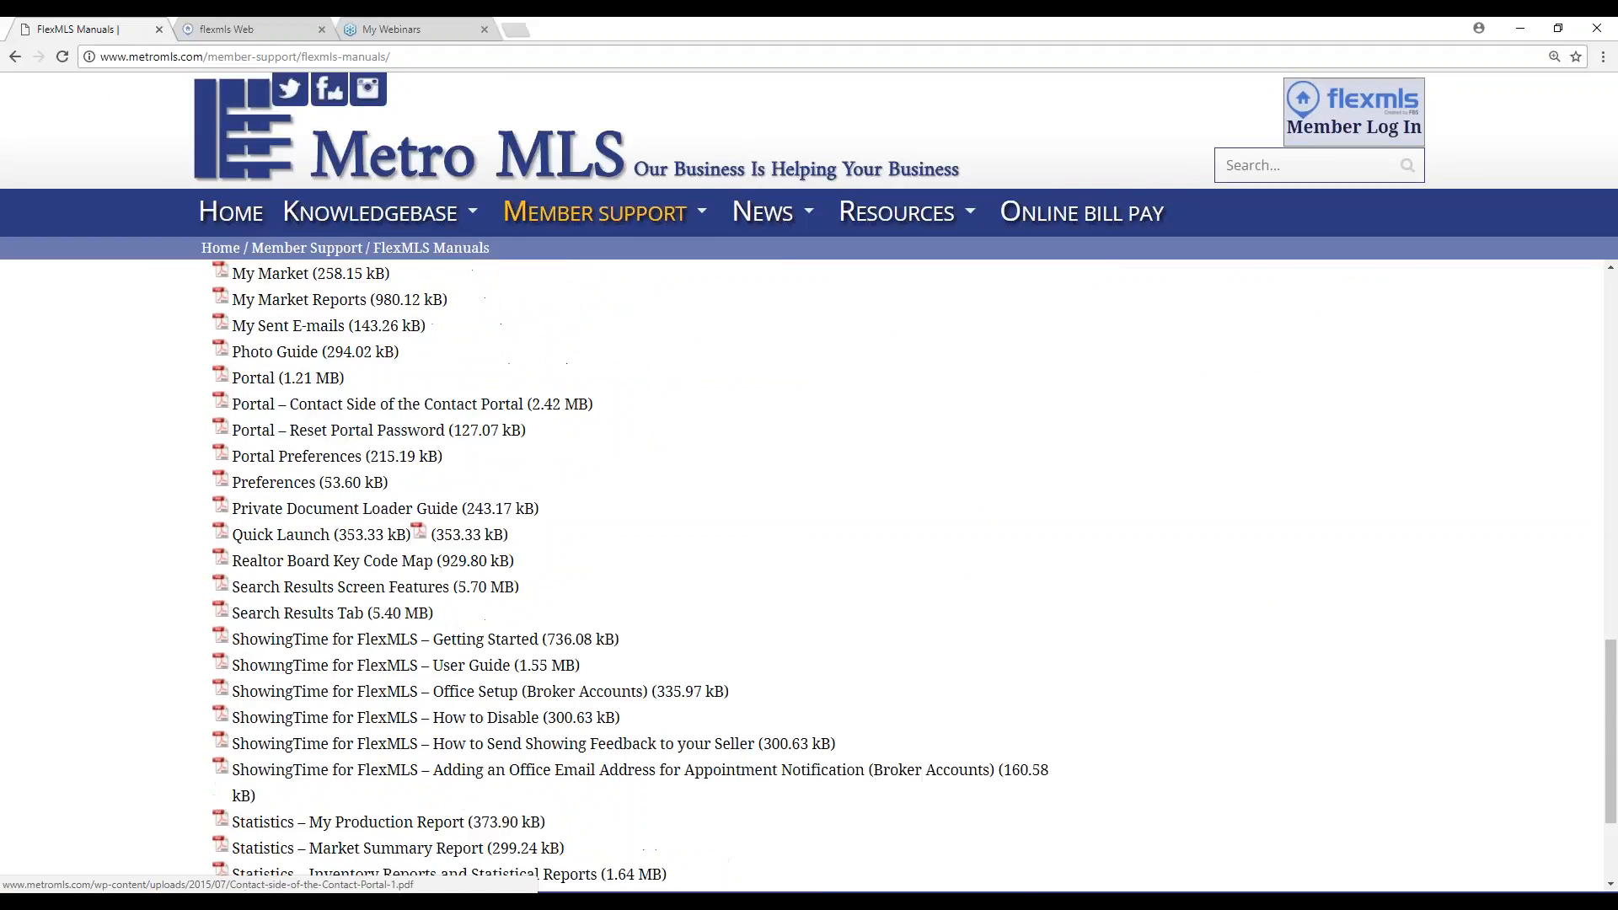
{"action": "left_click", "coordinate": [349, 534]}
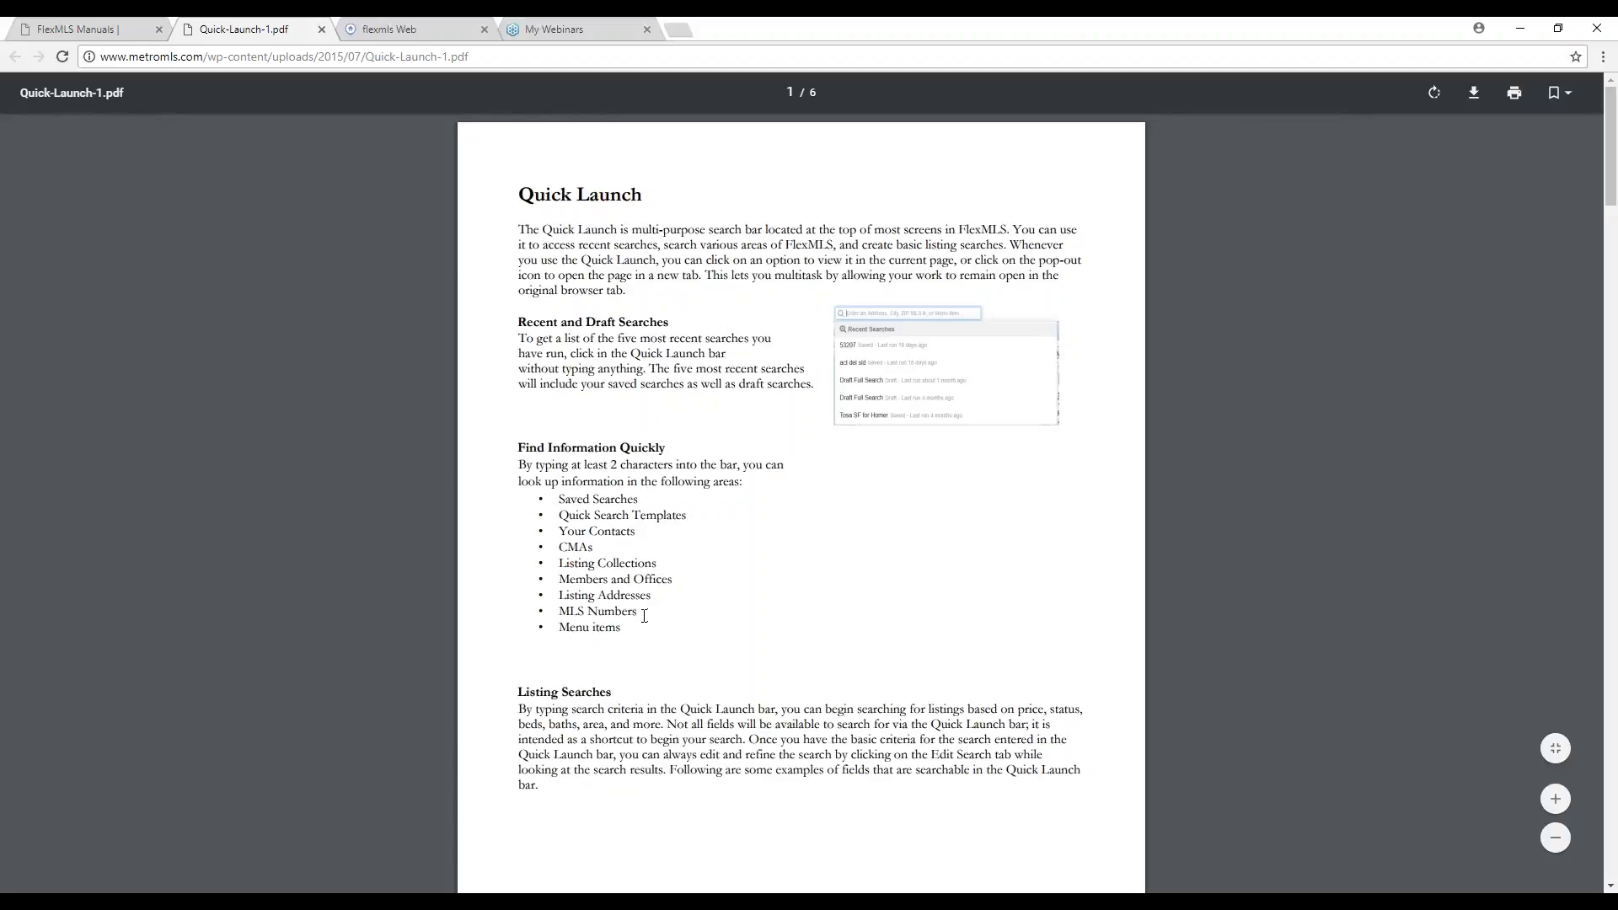
{"action": "left_click", "coordinate": [391, 30]}
Enter MLS number 1471234 in the Quick Launch bar.
{"action": "left_click", "coordinate": [370, 101]}
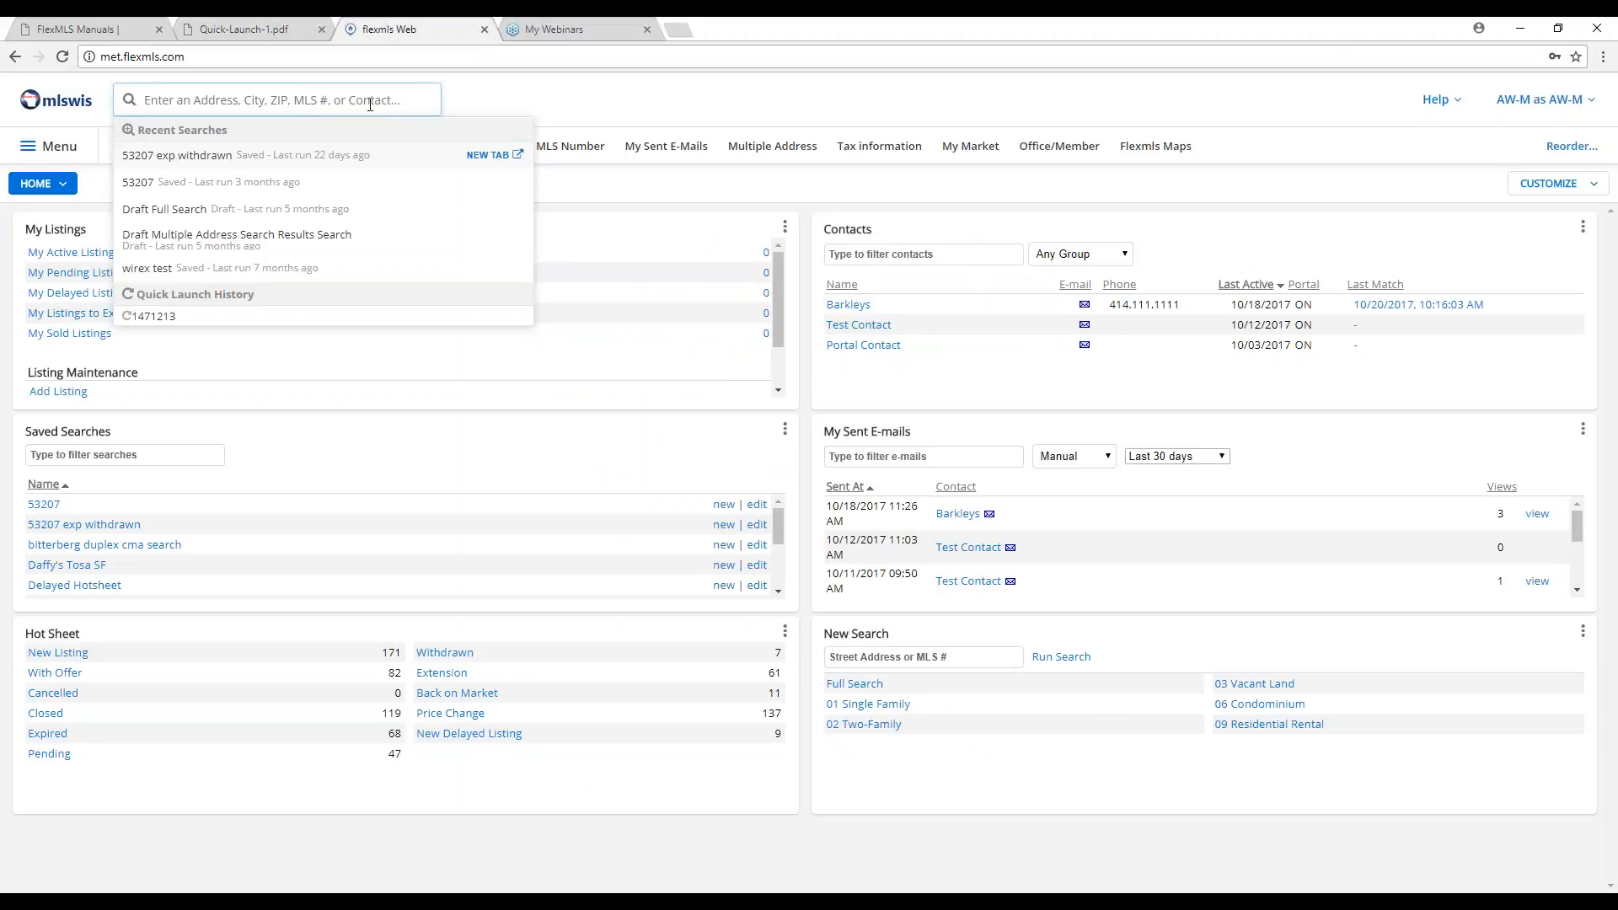
{"action": "type", "text": "1471234"}
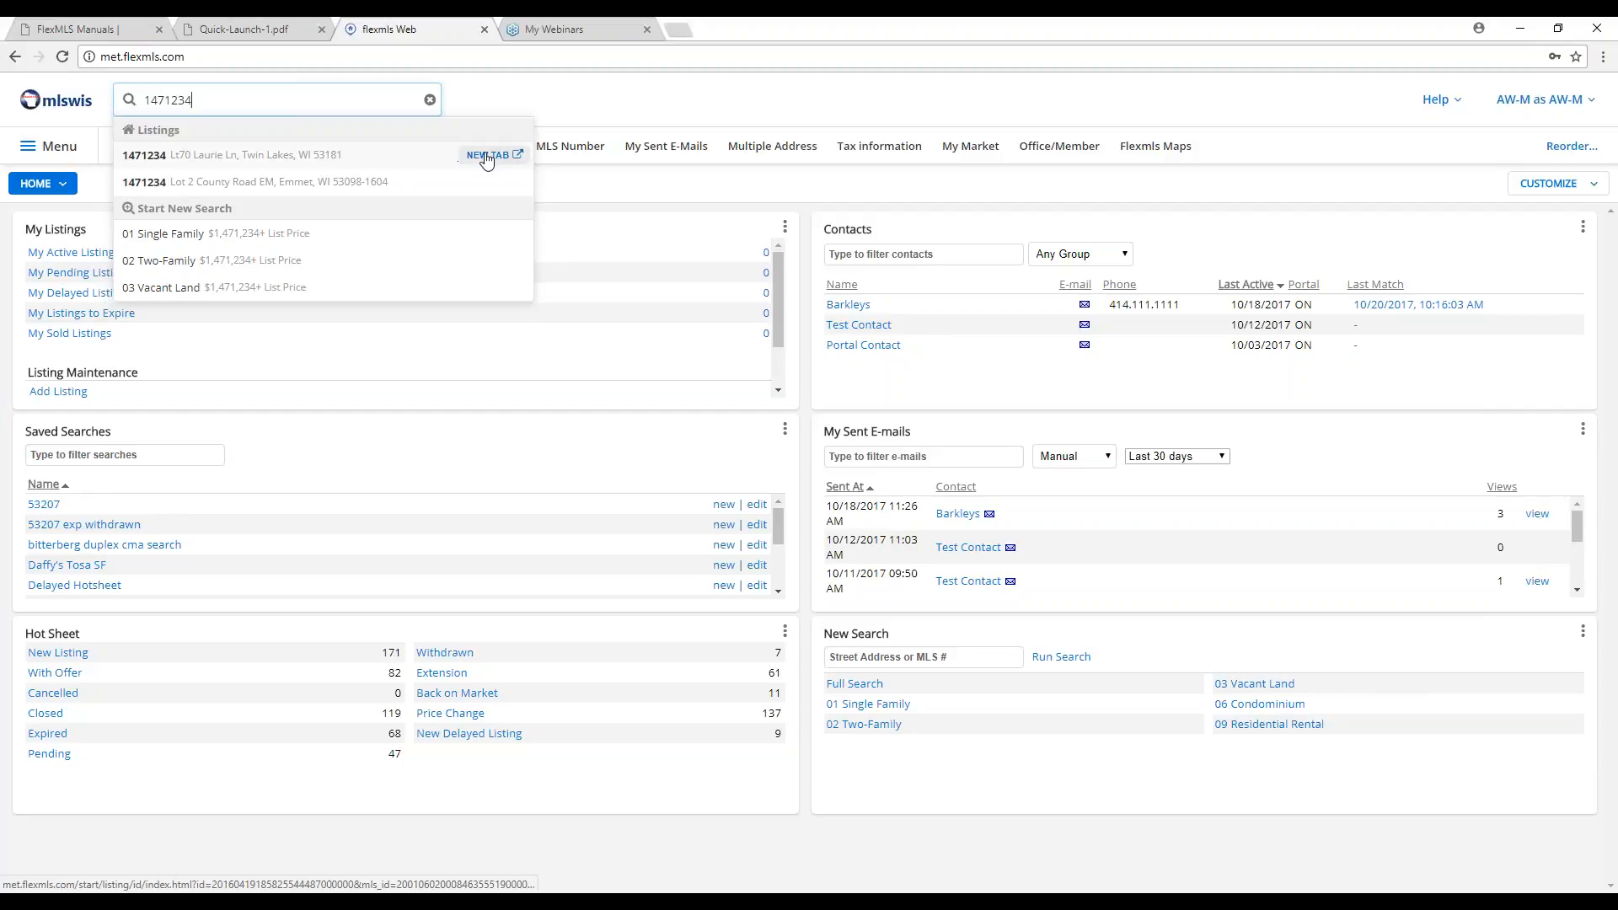
{"action": "left_click", "coordinate": [487, 157]}
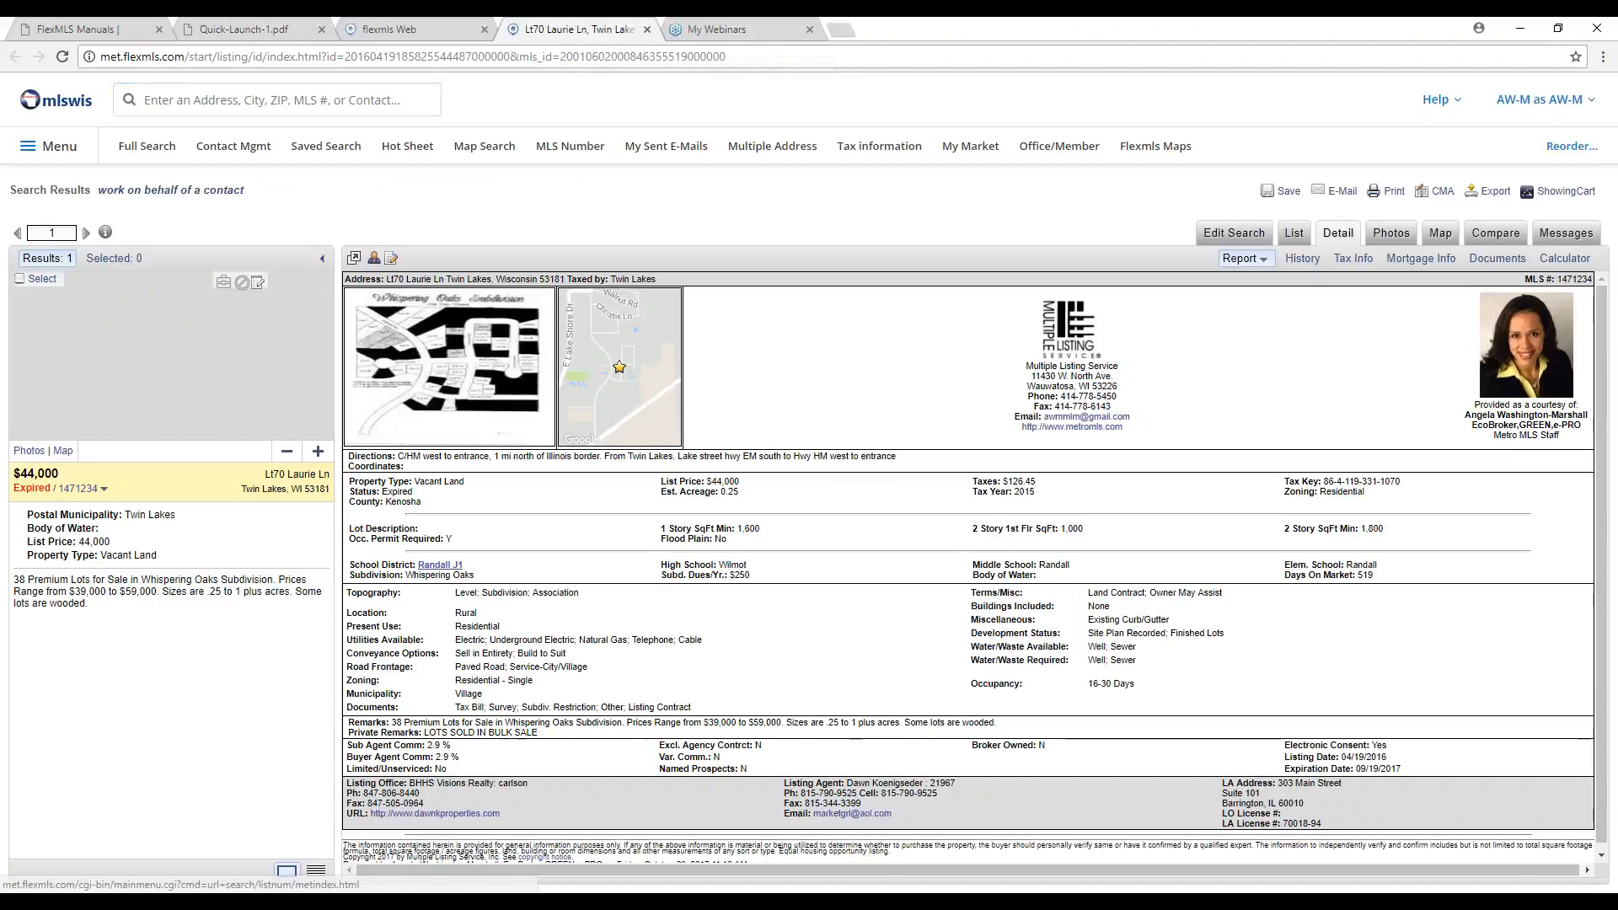
{"action": "left_click", "coordinate": [407, 33]}
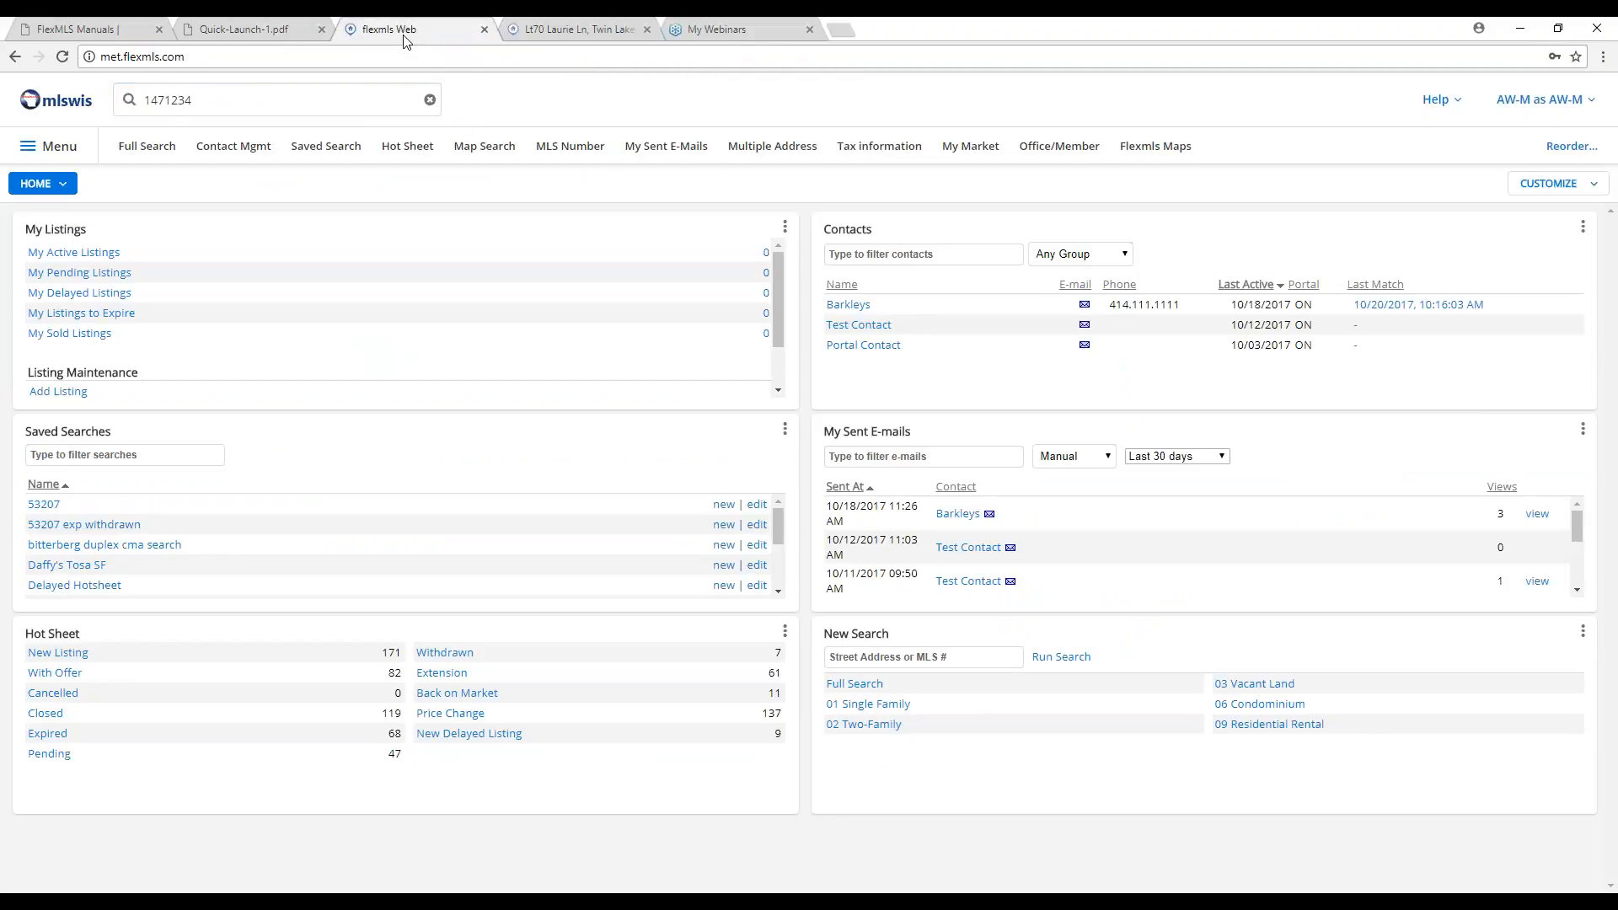
{"action": "left_click", "coordinate": [540, 29]}
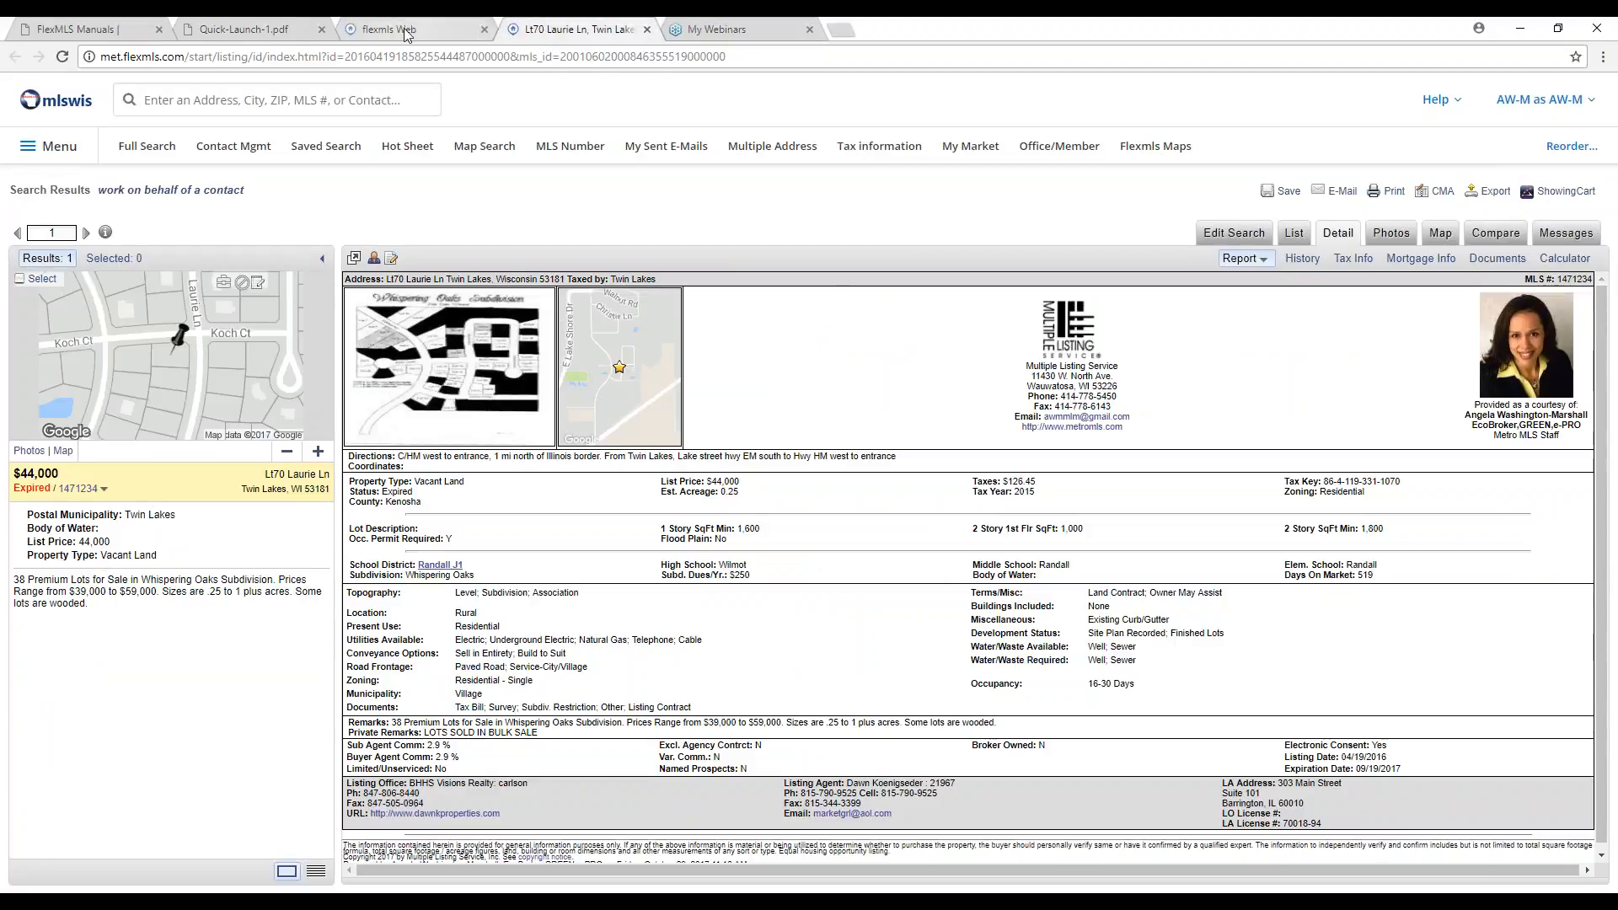
{"action": "left_click", "coordinate": [498, 32]}
{"action": "left_click", "coordinate": [536, 30]}
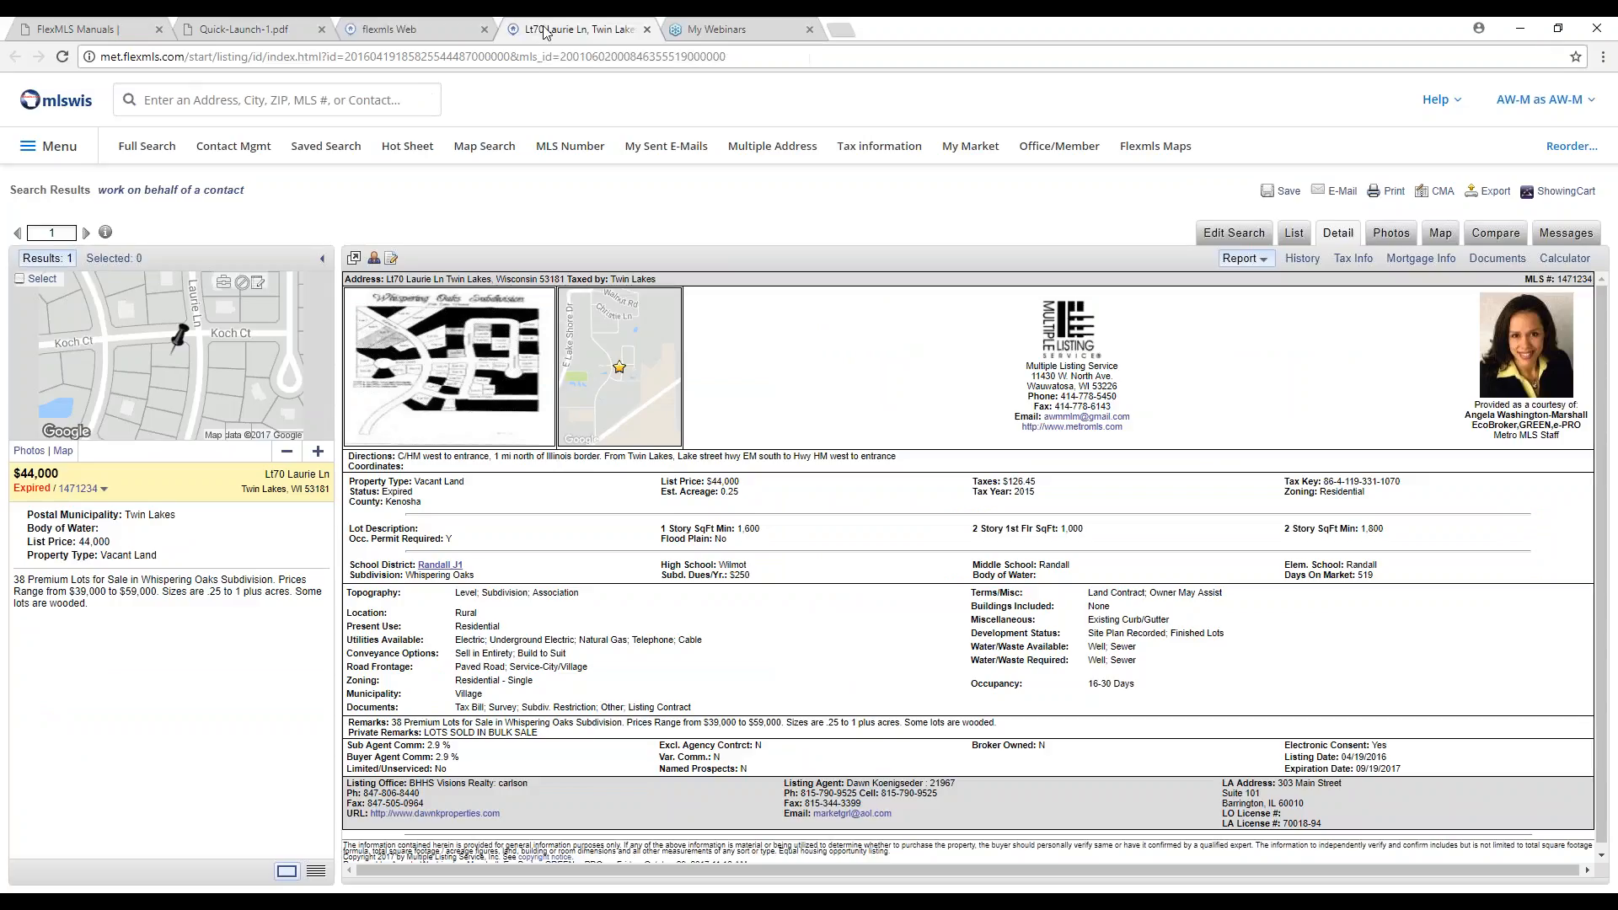
{"action": "left_click", "coordinate": [646, 32]}
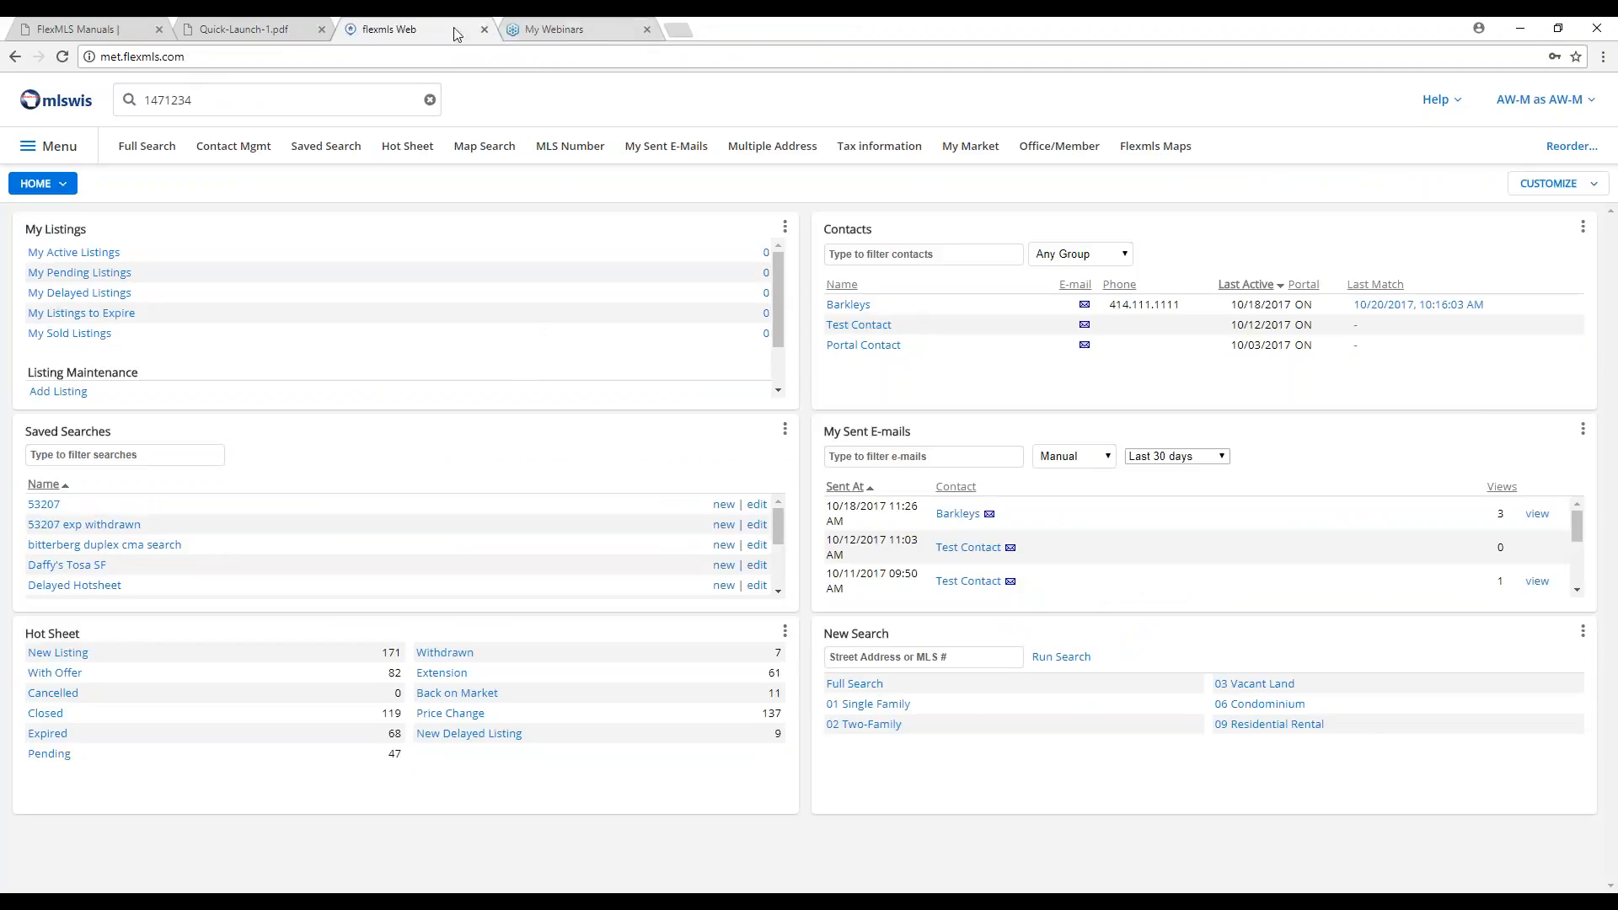
{"action": "double_click", "coordinate": [237, 104]}
{"action": "key", "text": "BackSpace"}
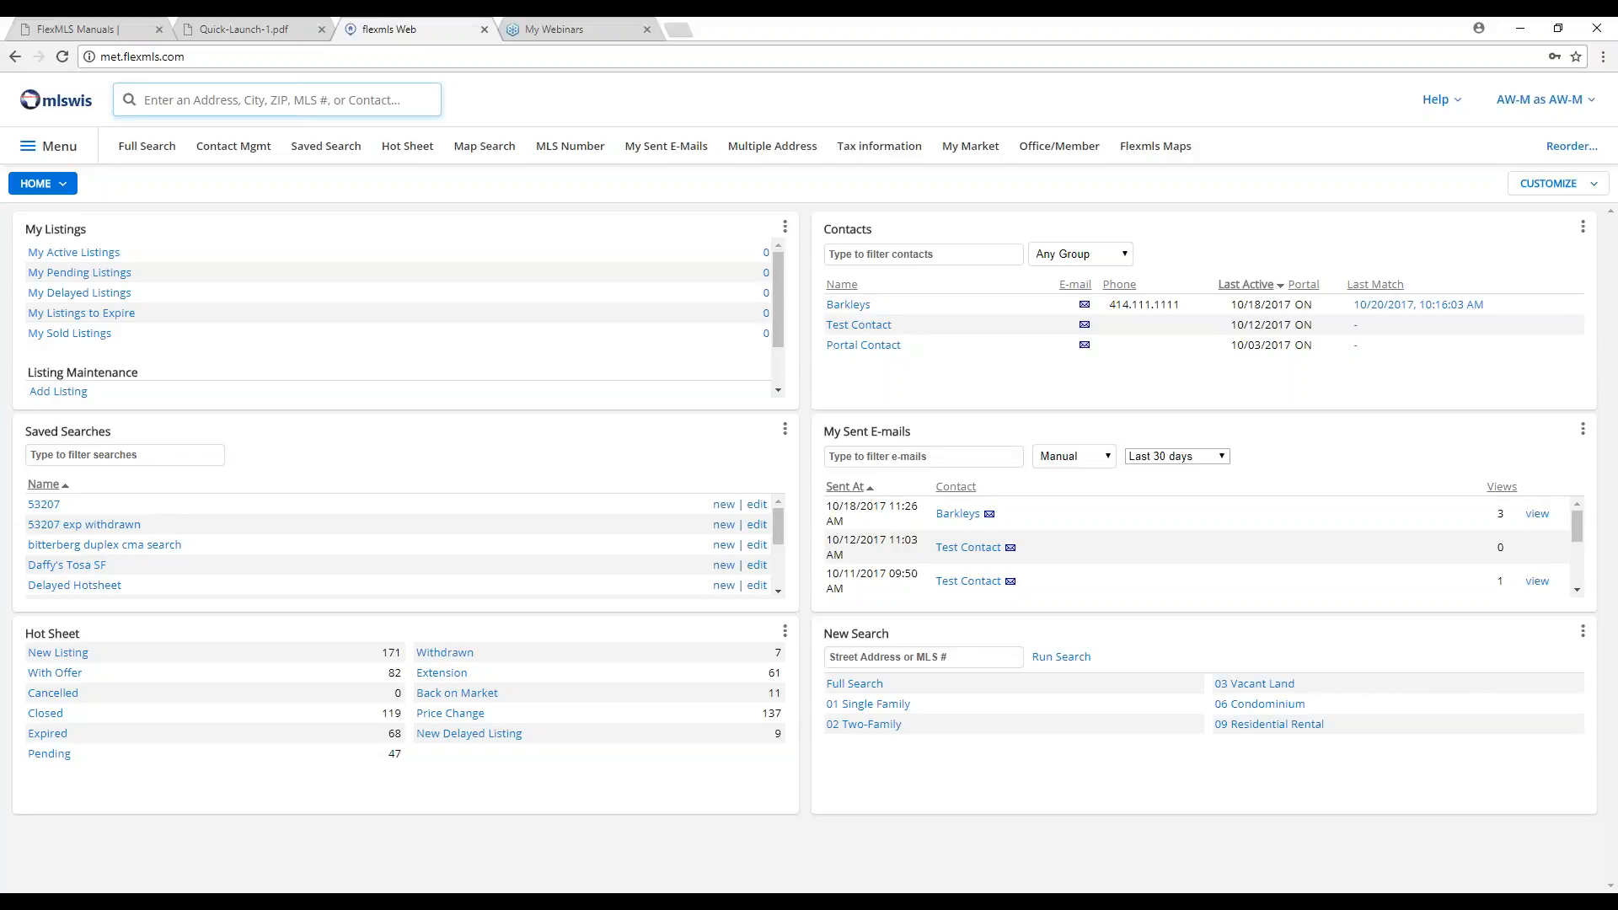
Search '200-300k wauwatosa' as 01 Single Family and scroll the 76 results.
{"action": "type", "text": "200-"}
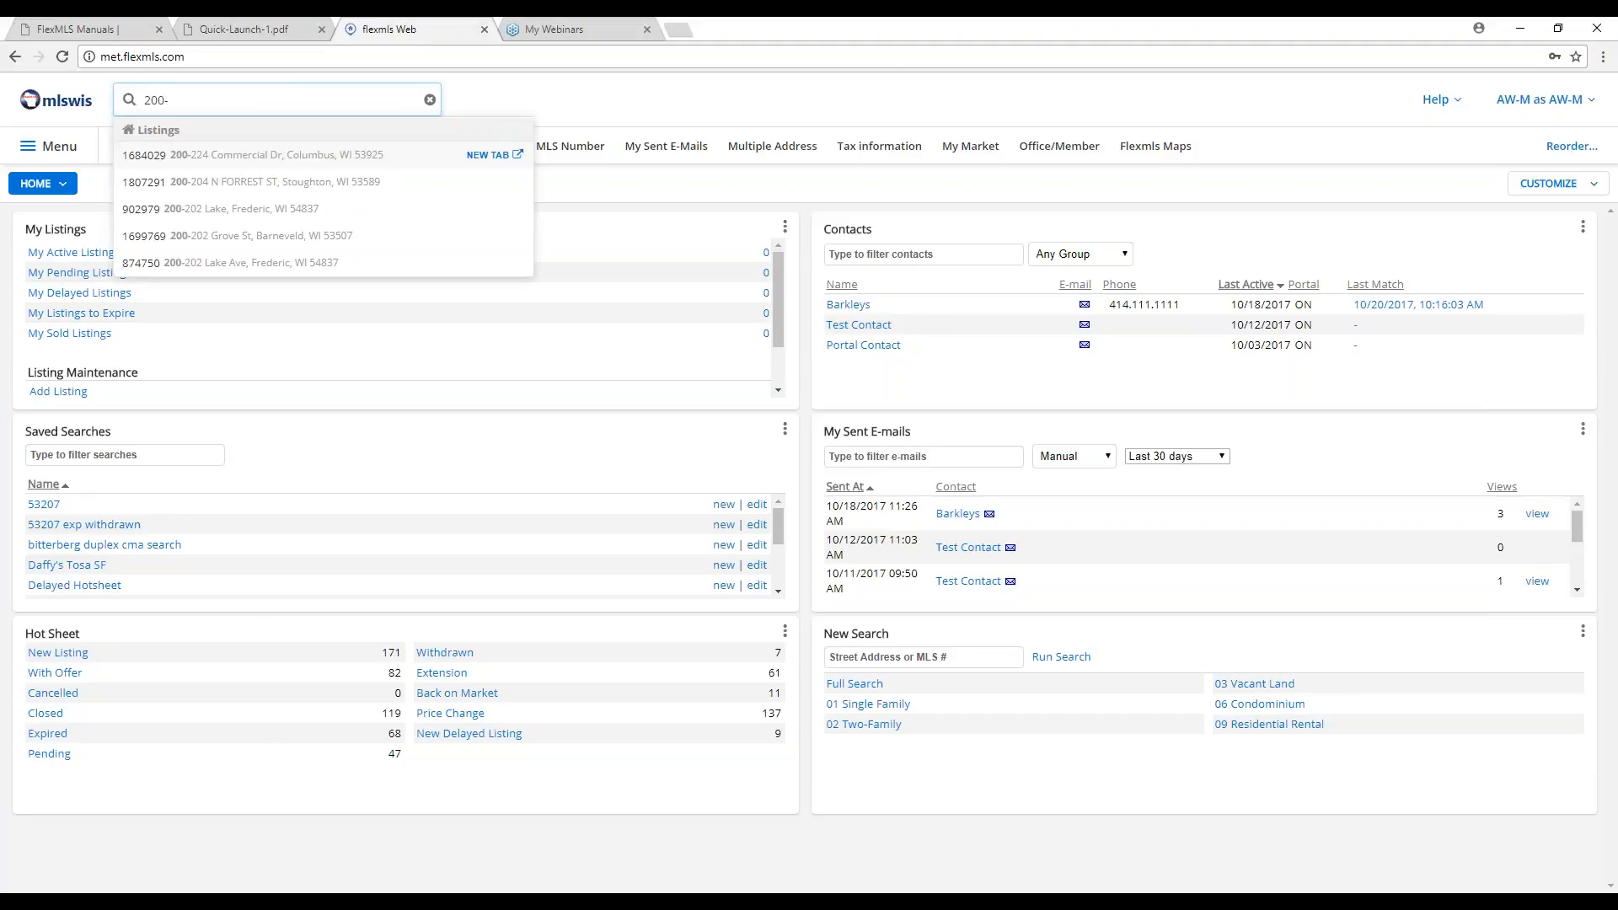
{"action": "type", "text": "300"}
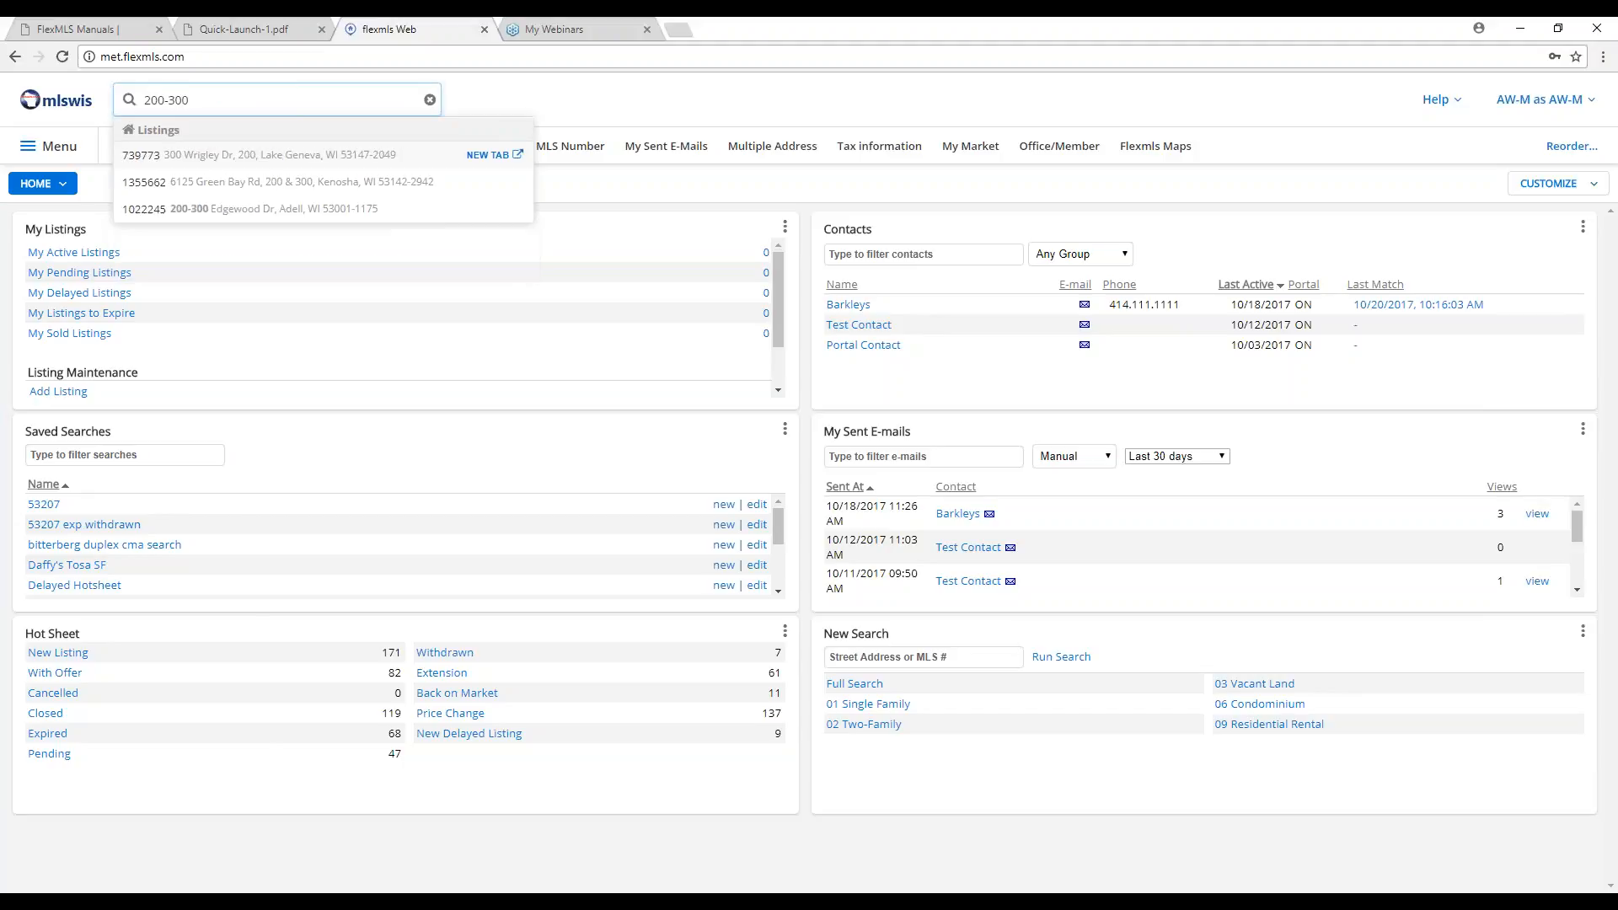
{"action": "type", "text": "k wauwatosa"}
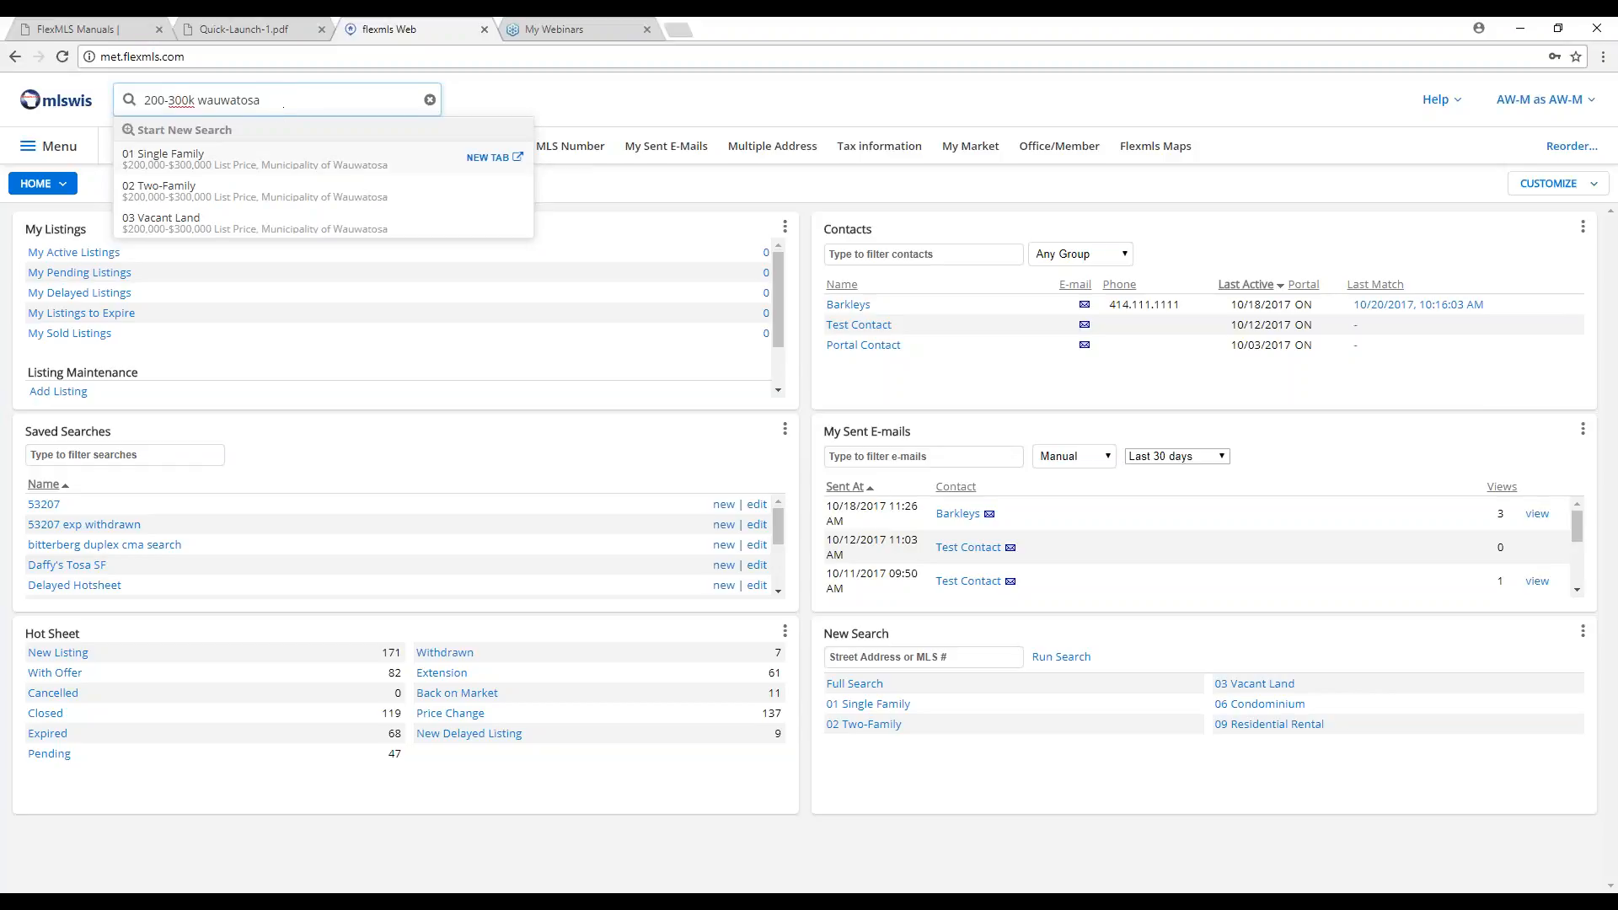
{"action": "left_click", "coordinate": [282, 158]}
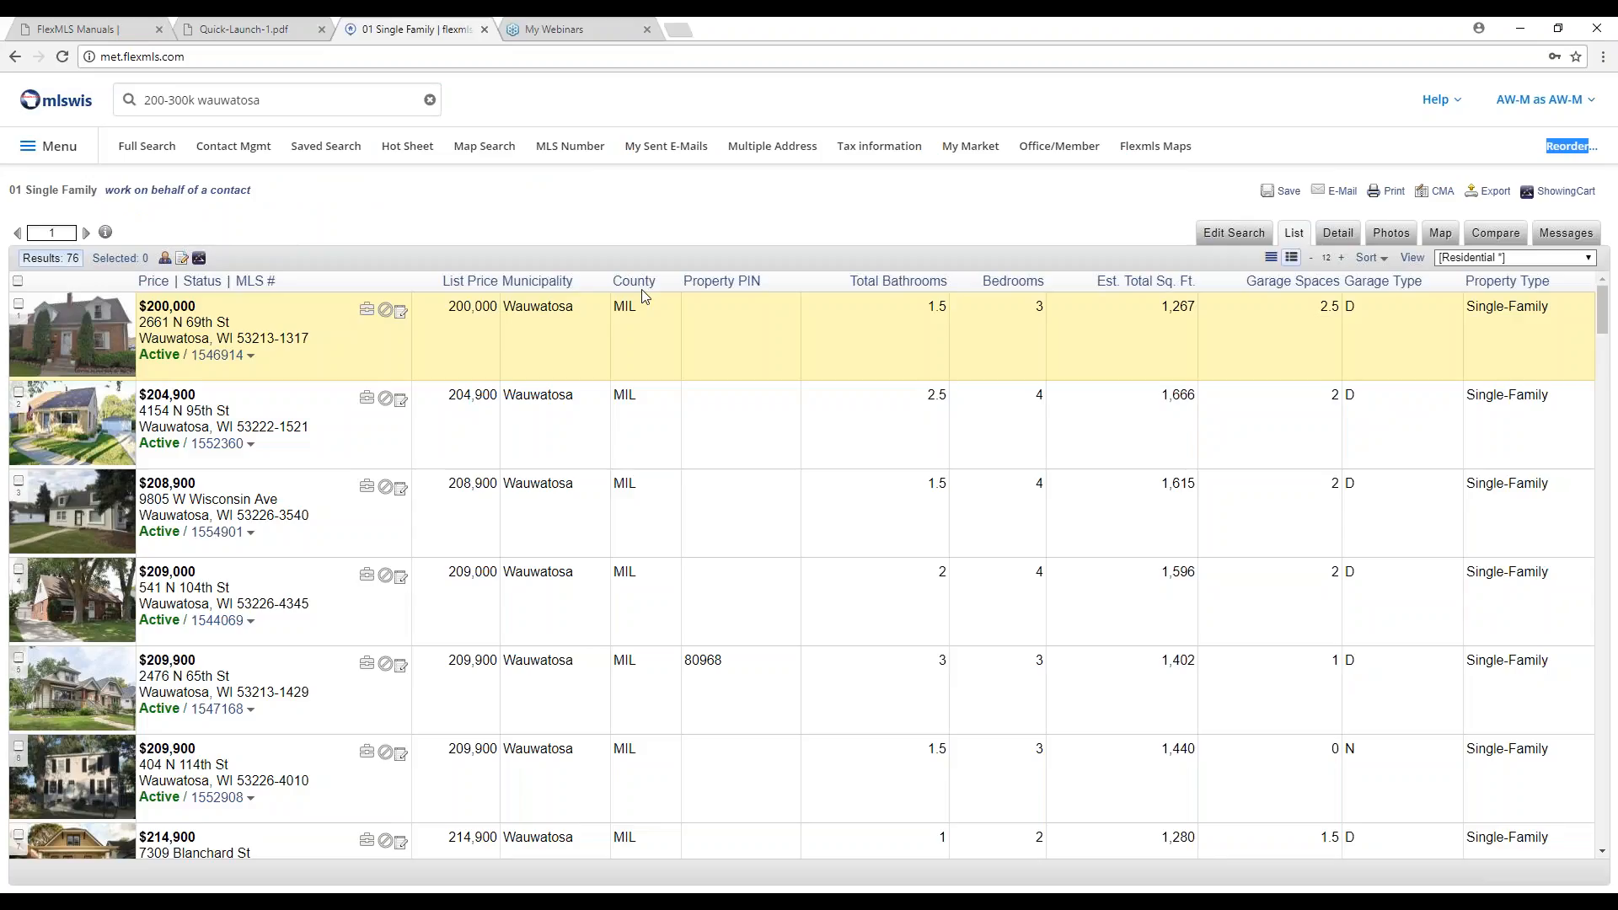
{"action": "scroll", "coordinate": [582, 383], "scroll_direction": "down", "scroll_amount": 12}
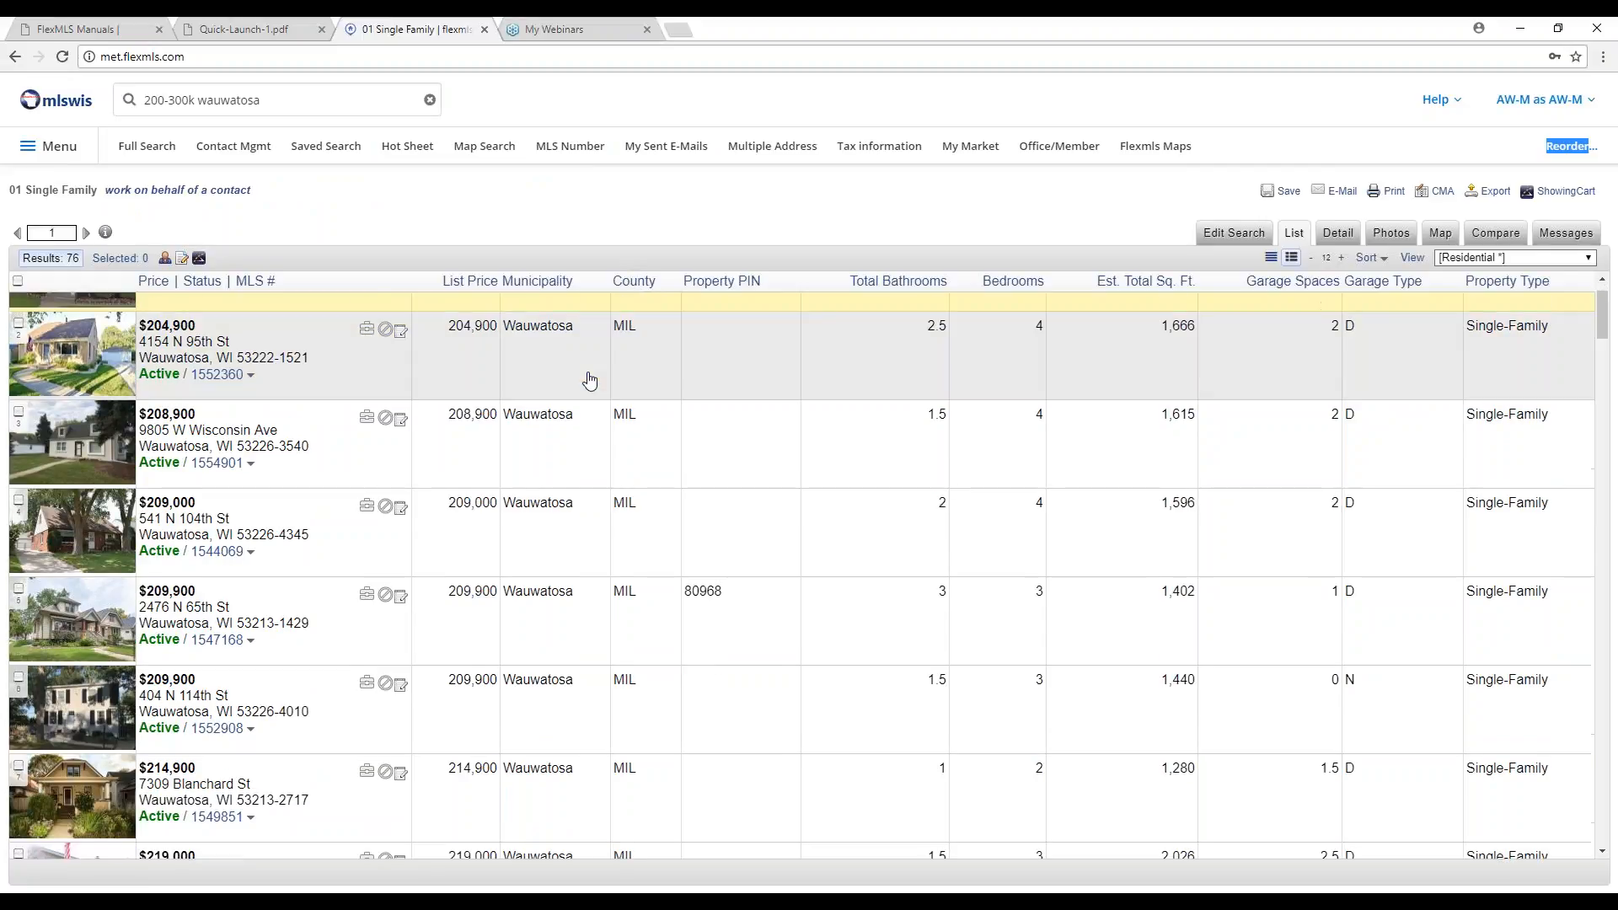
{"action": "scroll", "coordinate": [575, 386], "scroll_direction": "down", "scroll_amount": 20}
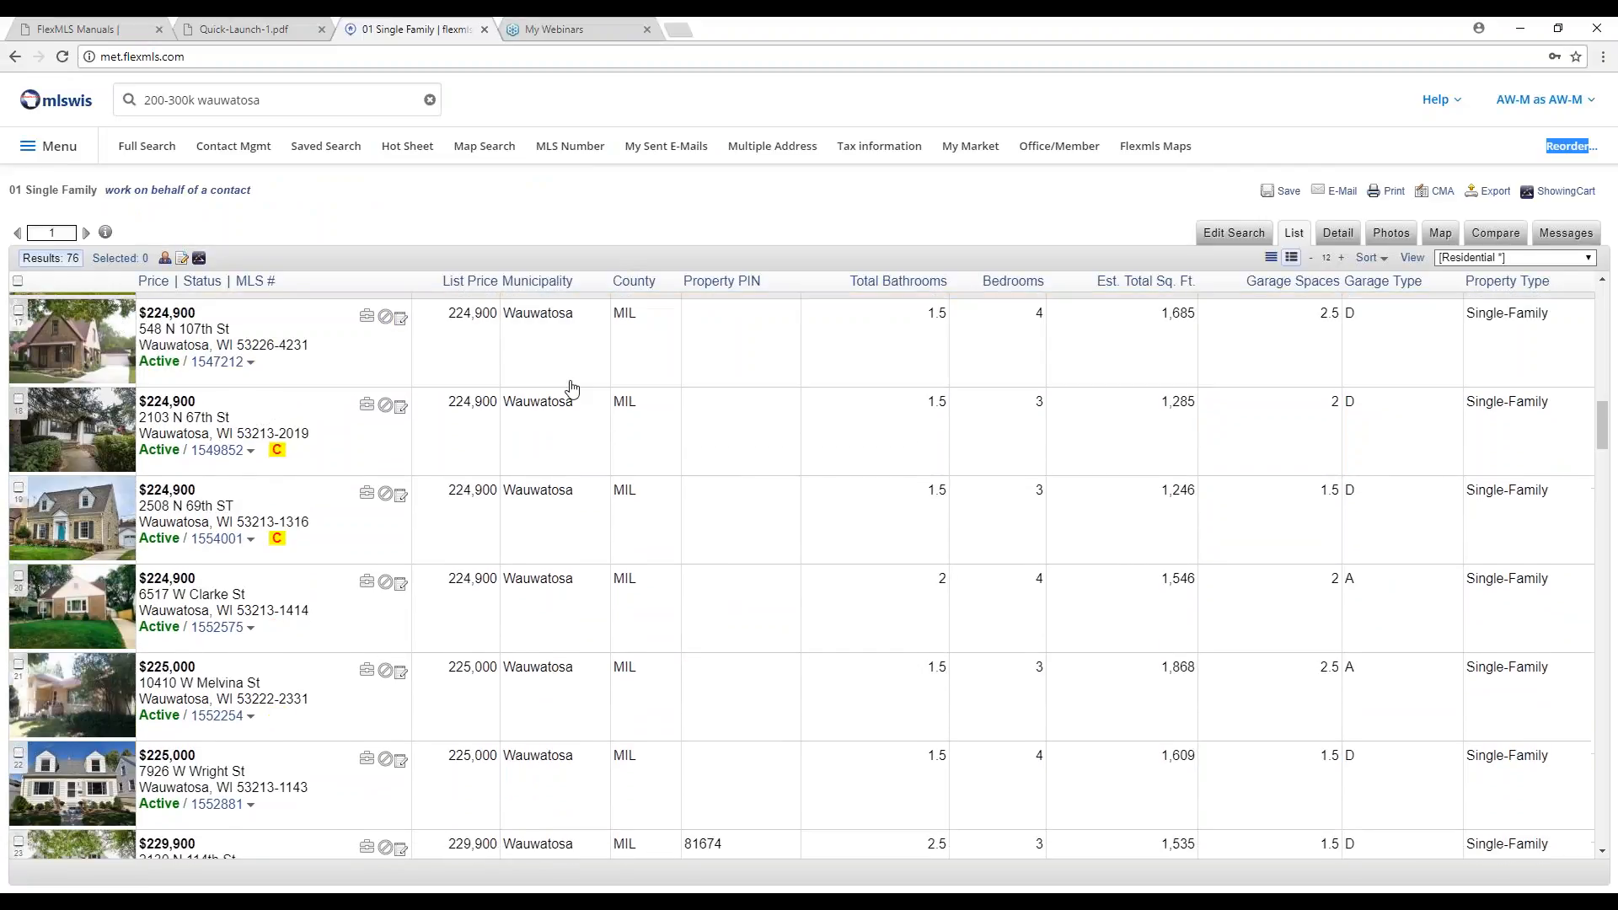
{"action": "scroll", "coordinate": [565, 390], "scroll_direction": "up", "scroll_amount": 20}
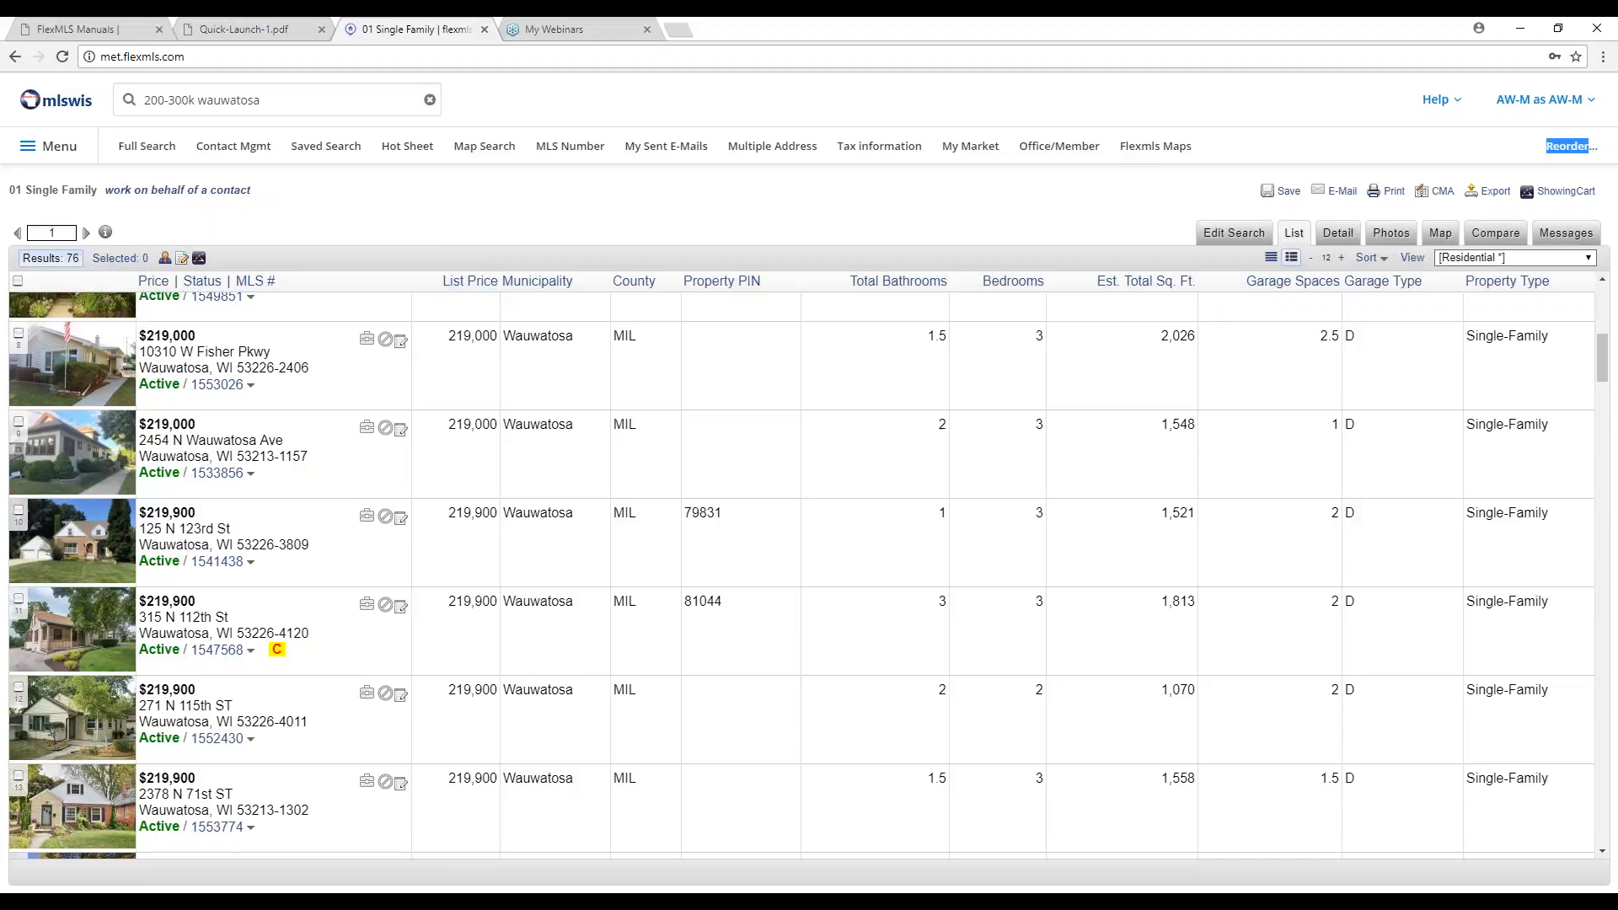
Search 'delayed' to open the Delayed Hotsheet and scroll its 39 listings.
{"action": "left_click", "coordinate": [292, 103]}
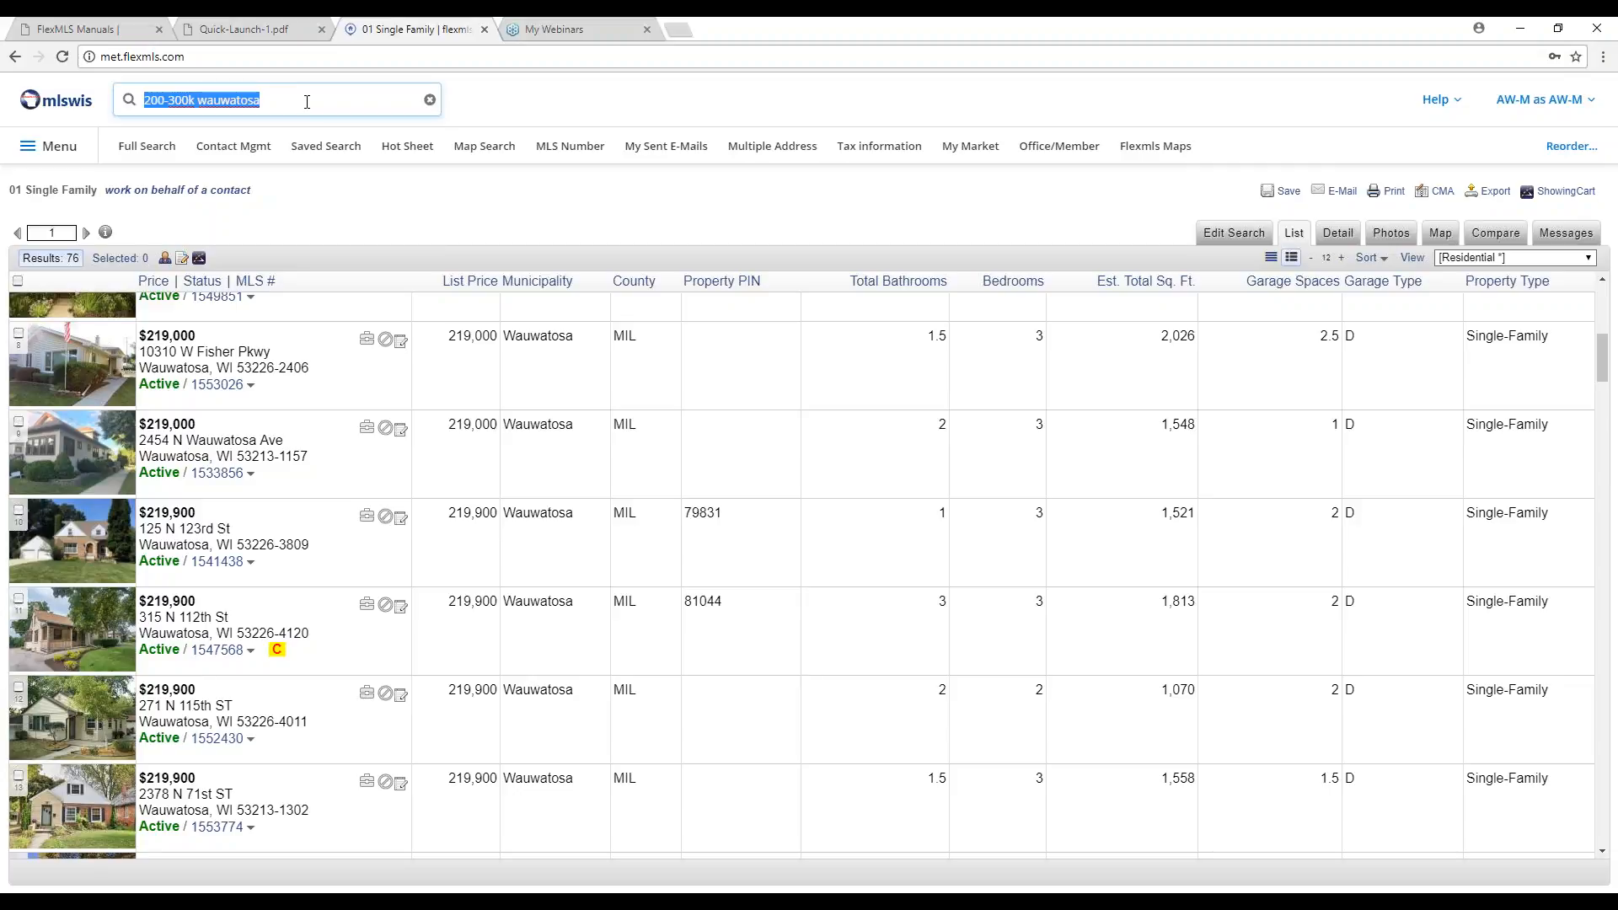
{"action": "type", "text": "delayed"}
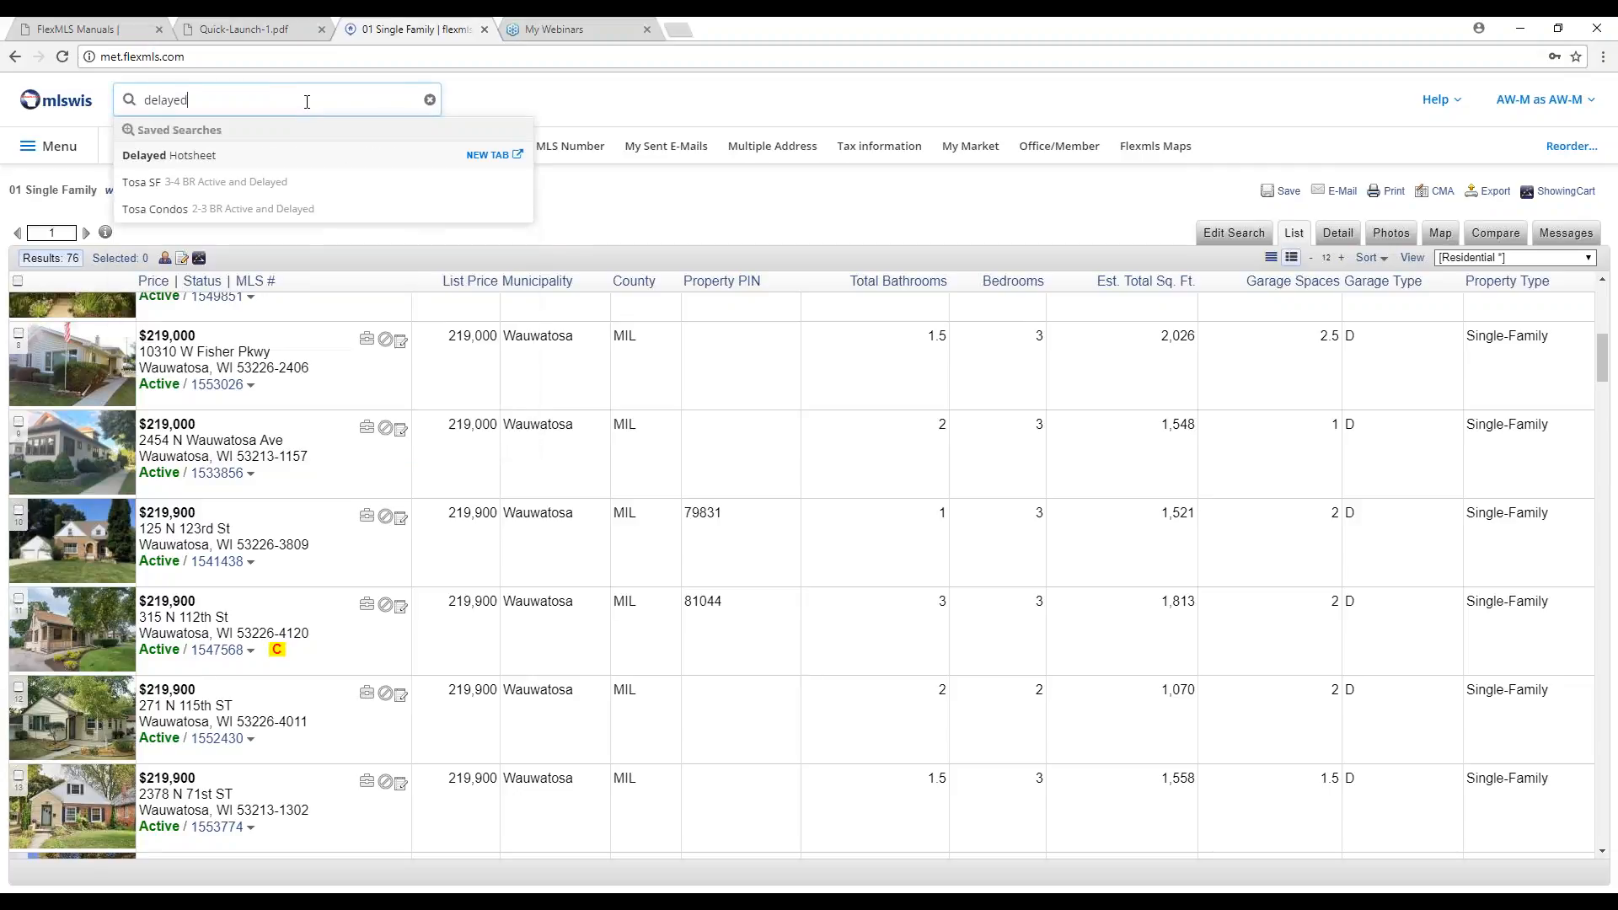
{"action": "key", "text": "Return"}
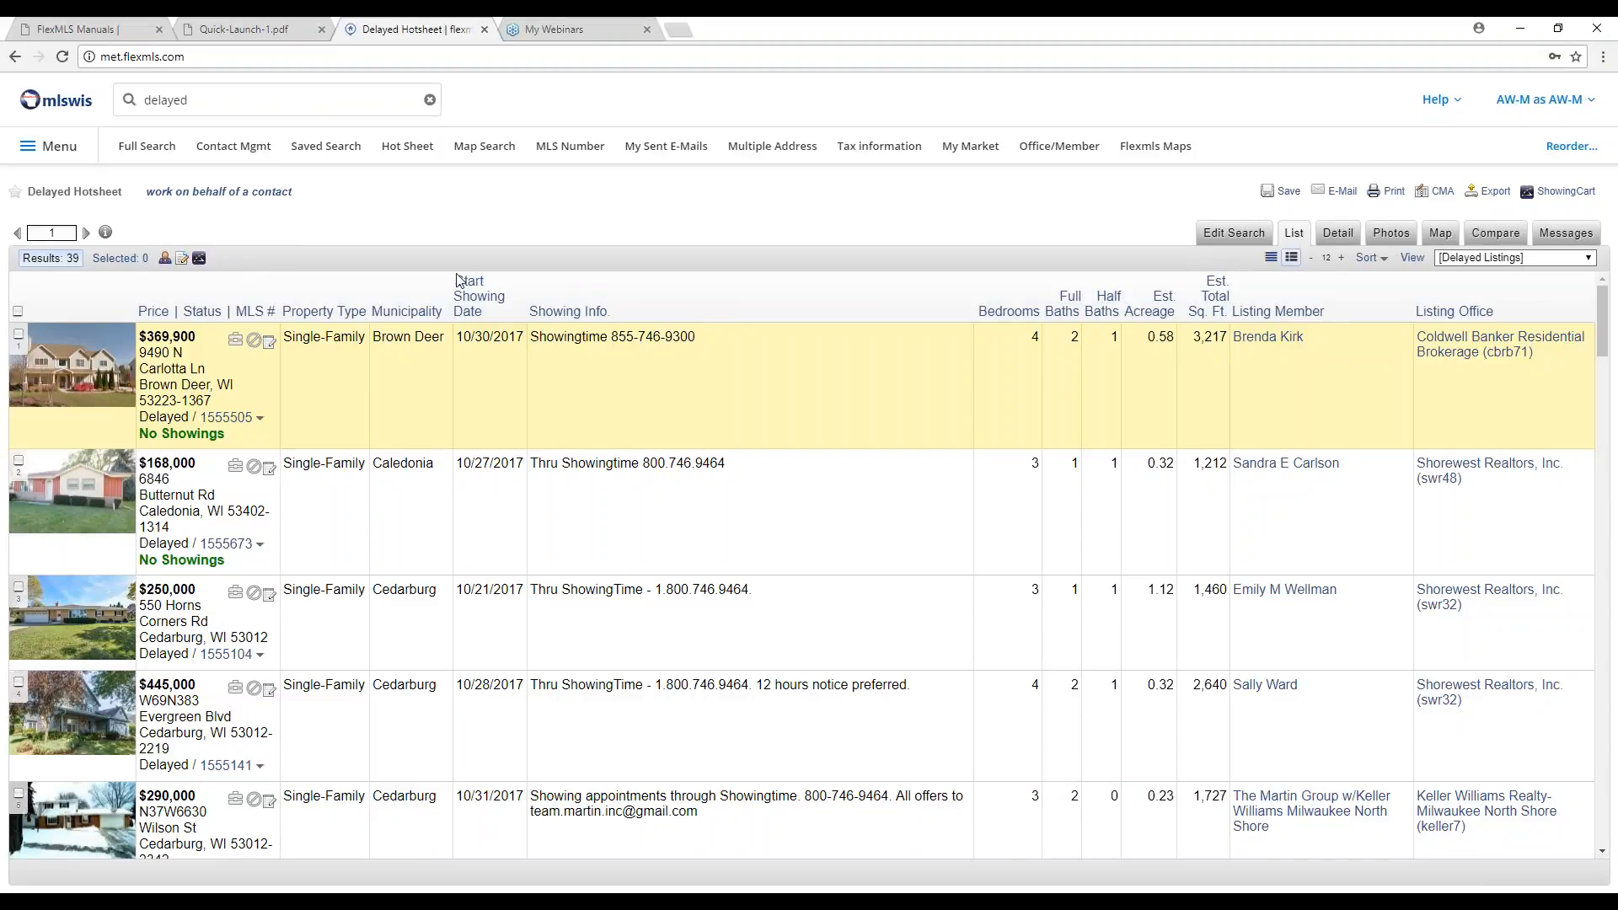
{"action": "scroll", "coordinate": [274, 405], "scroll_direction": "down", "scroll_amount": 8}
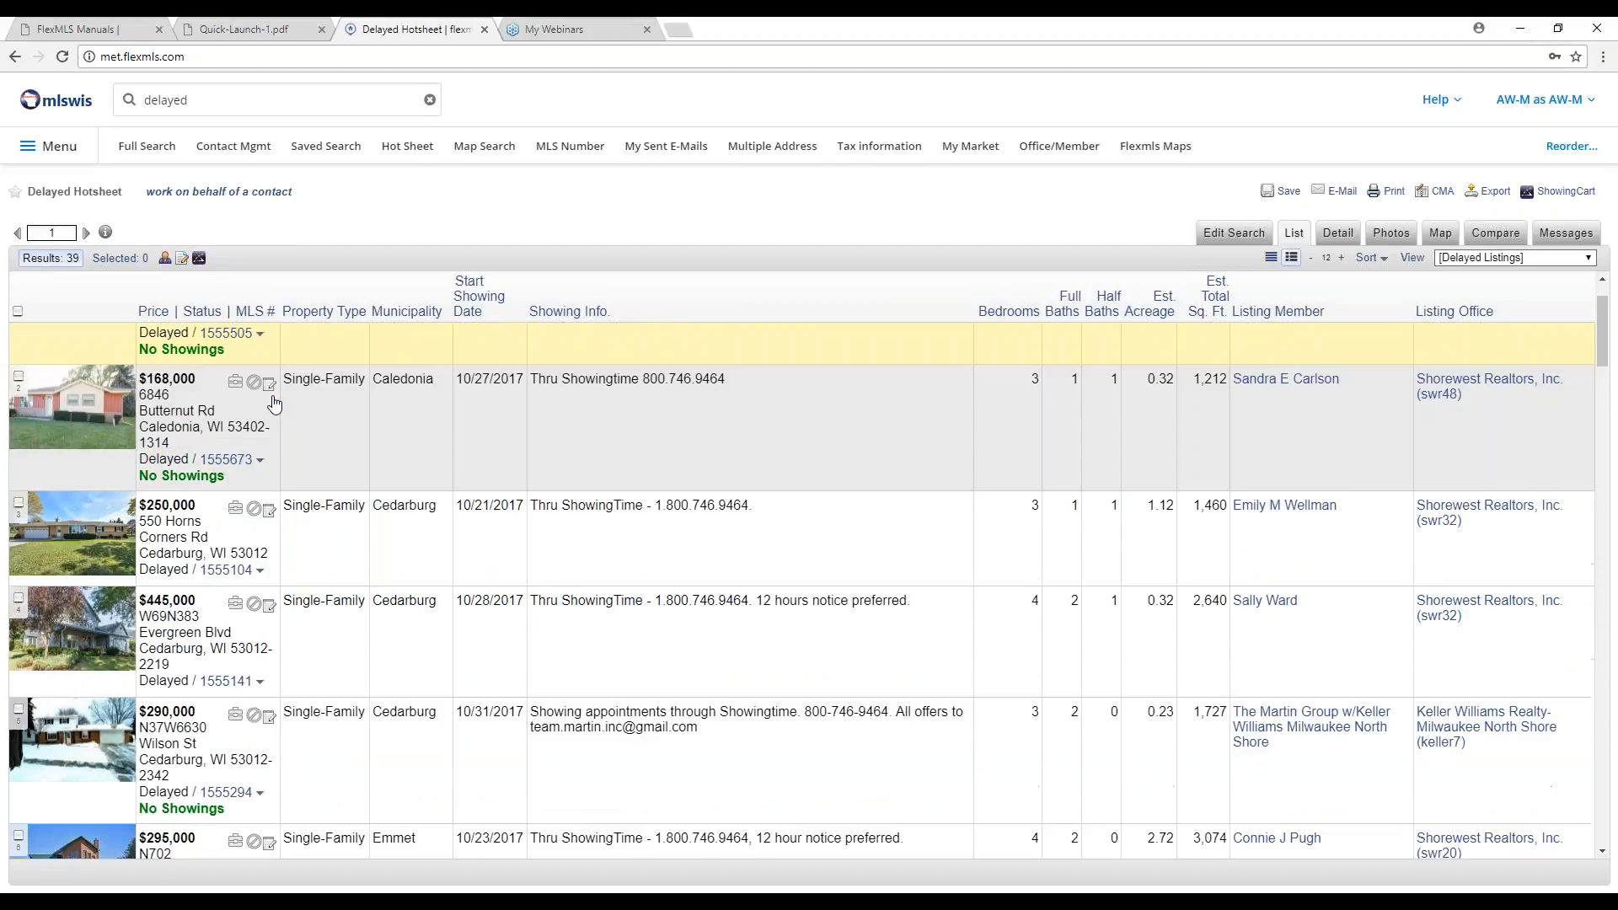
{"action": "scroll", "coordinate": [271, 404], "scroll_direction": "down", "scroll_amount": 9}
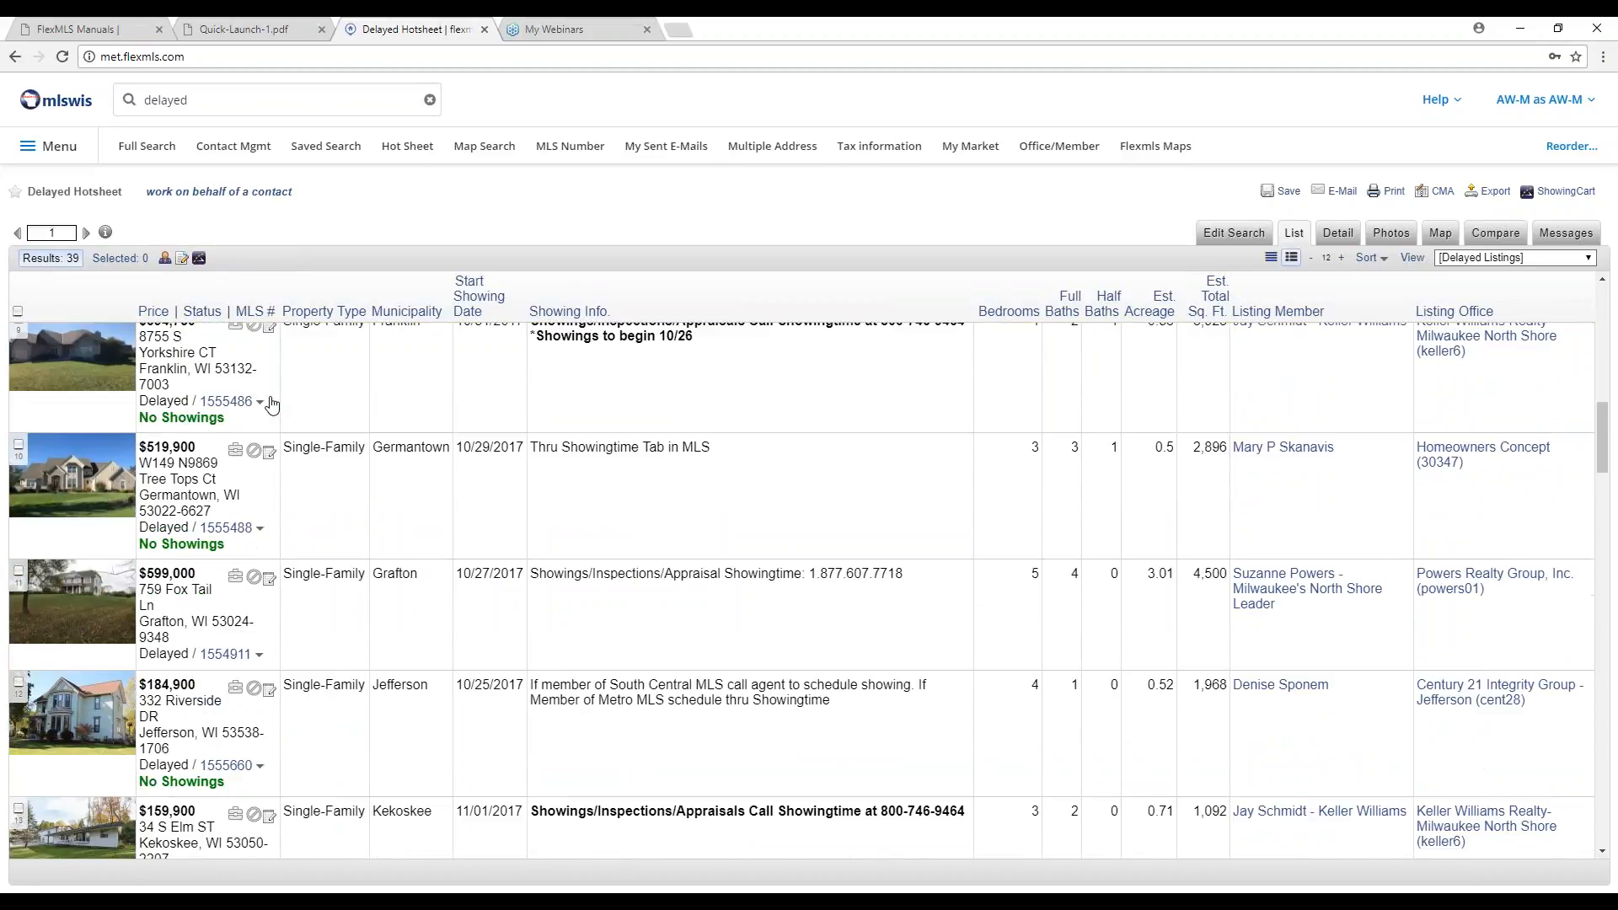
{"action": "scroll", "coordinate": [271, 404], "scroll_direction": "up", "scroll_amount": 6}
{"action": "scroll", "coordinate": [271, 404], "scroll_direction": "up", "scroll_amount": 8}
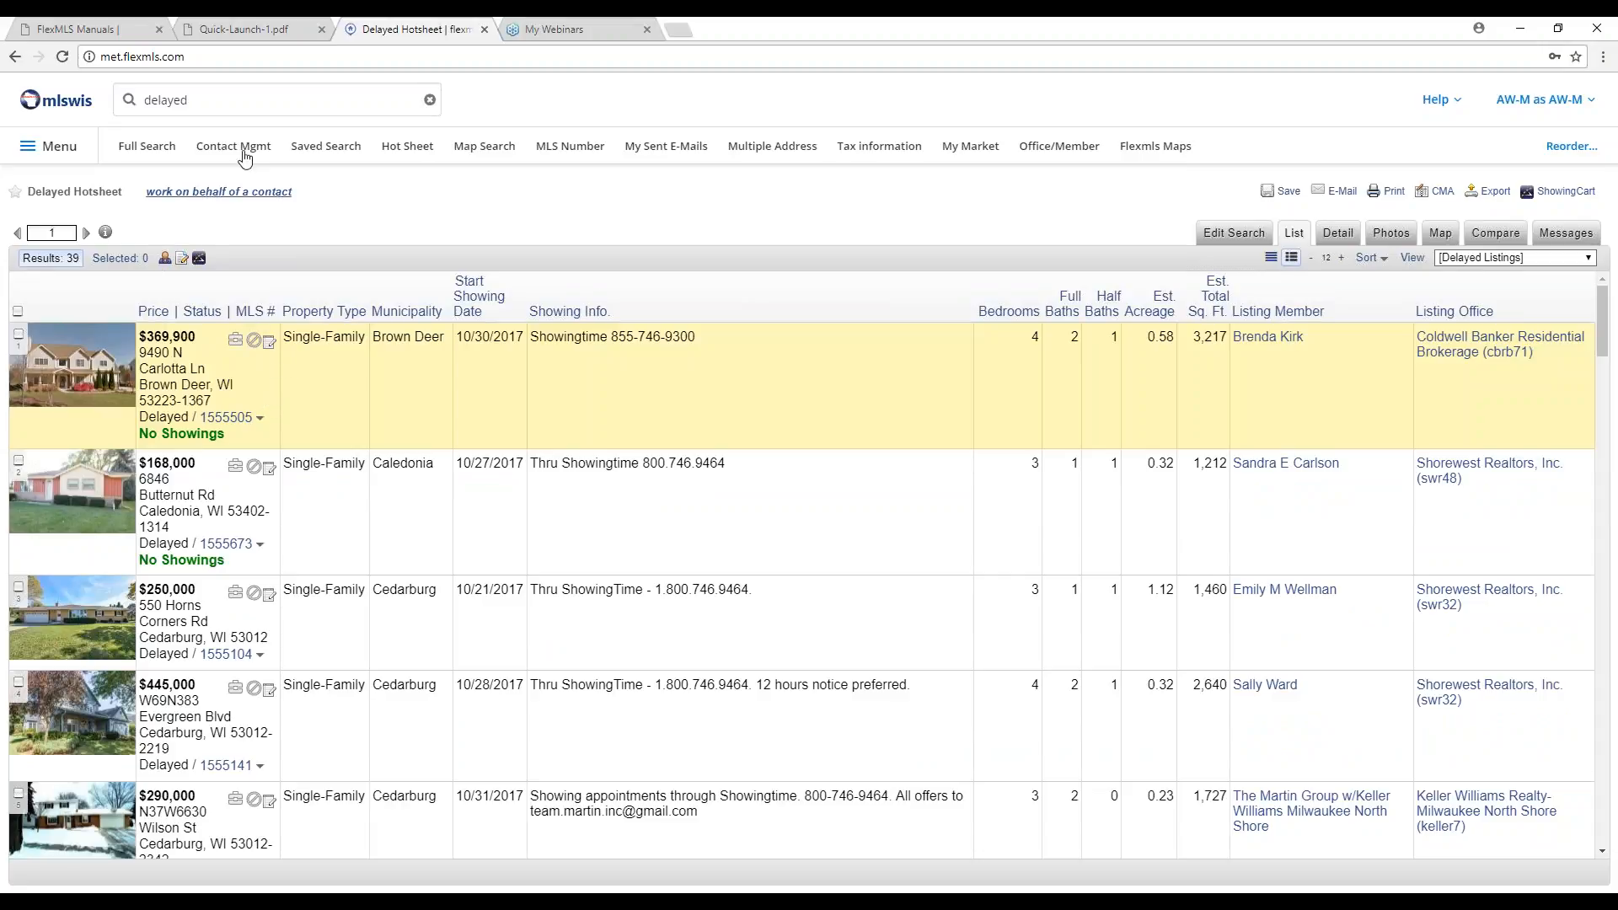
{"action": "double_click", "coordinate": [220, 96]}
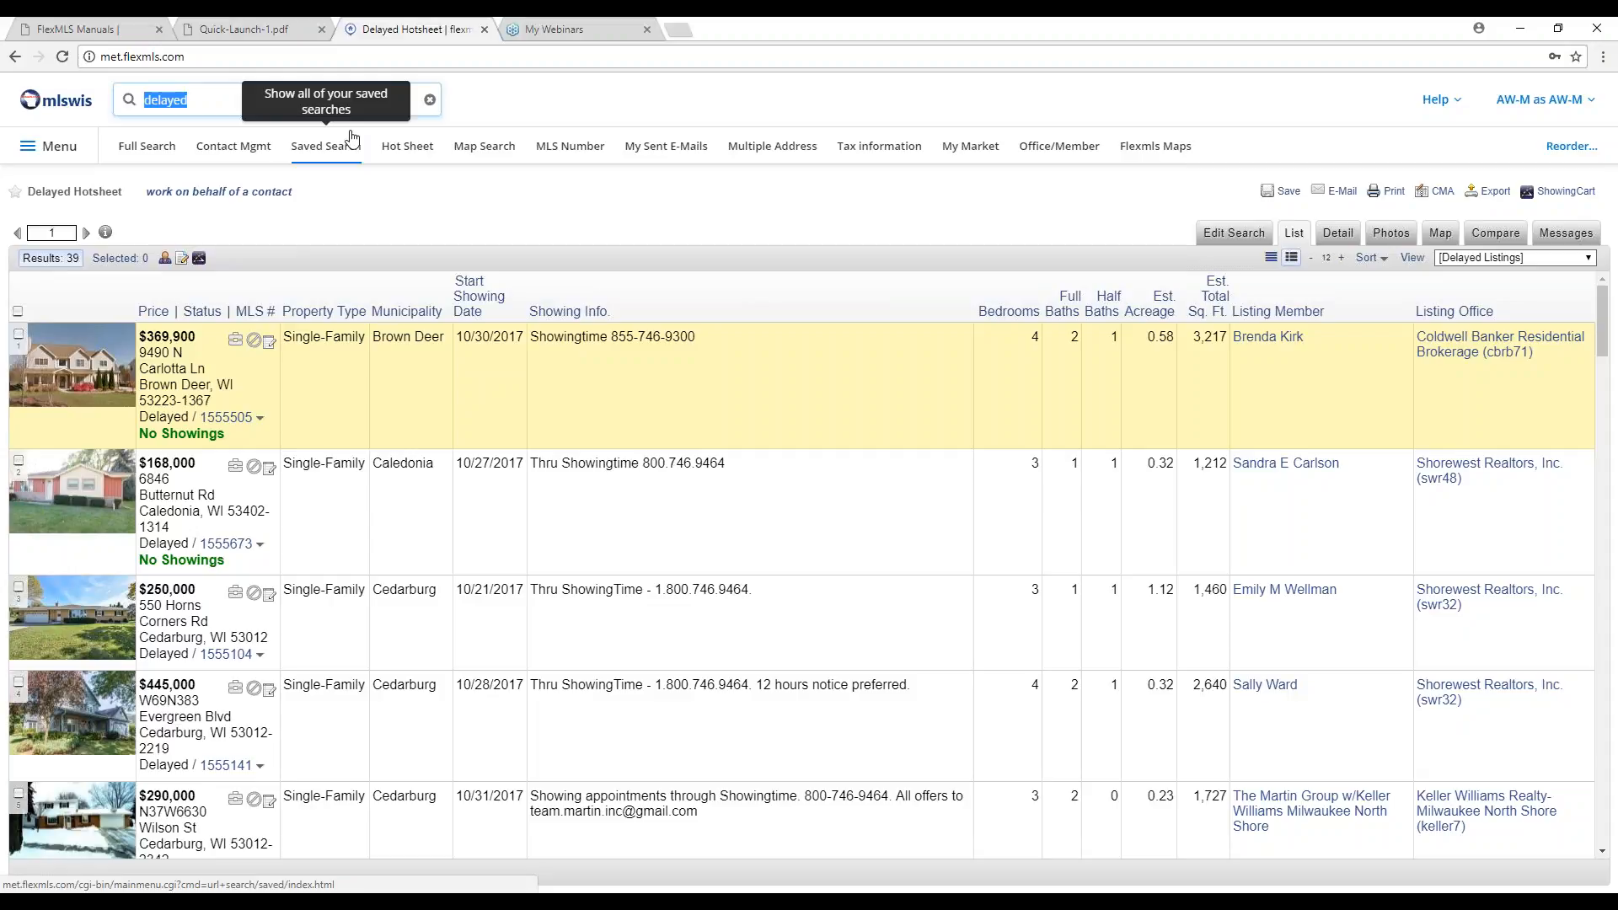
Search 'recent sold 53207' as 01 Single Family and scroll the 36 results.
{"action": "type", "text": "recent "}
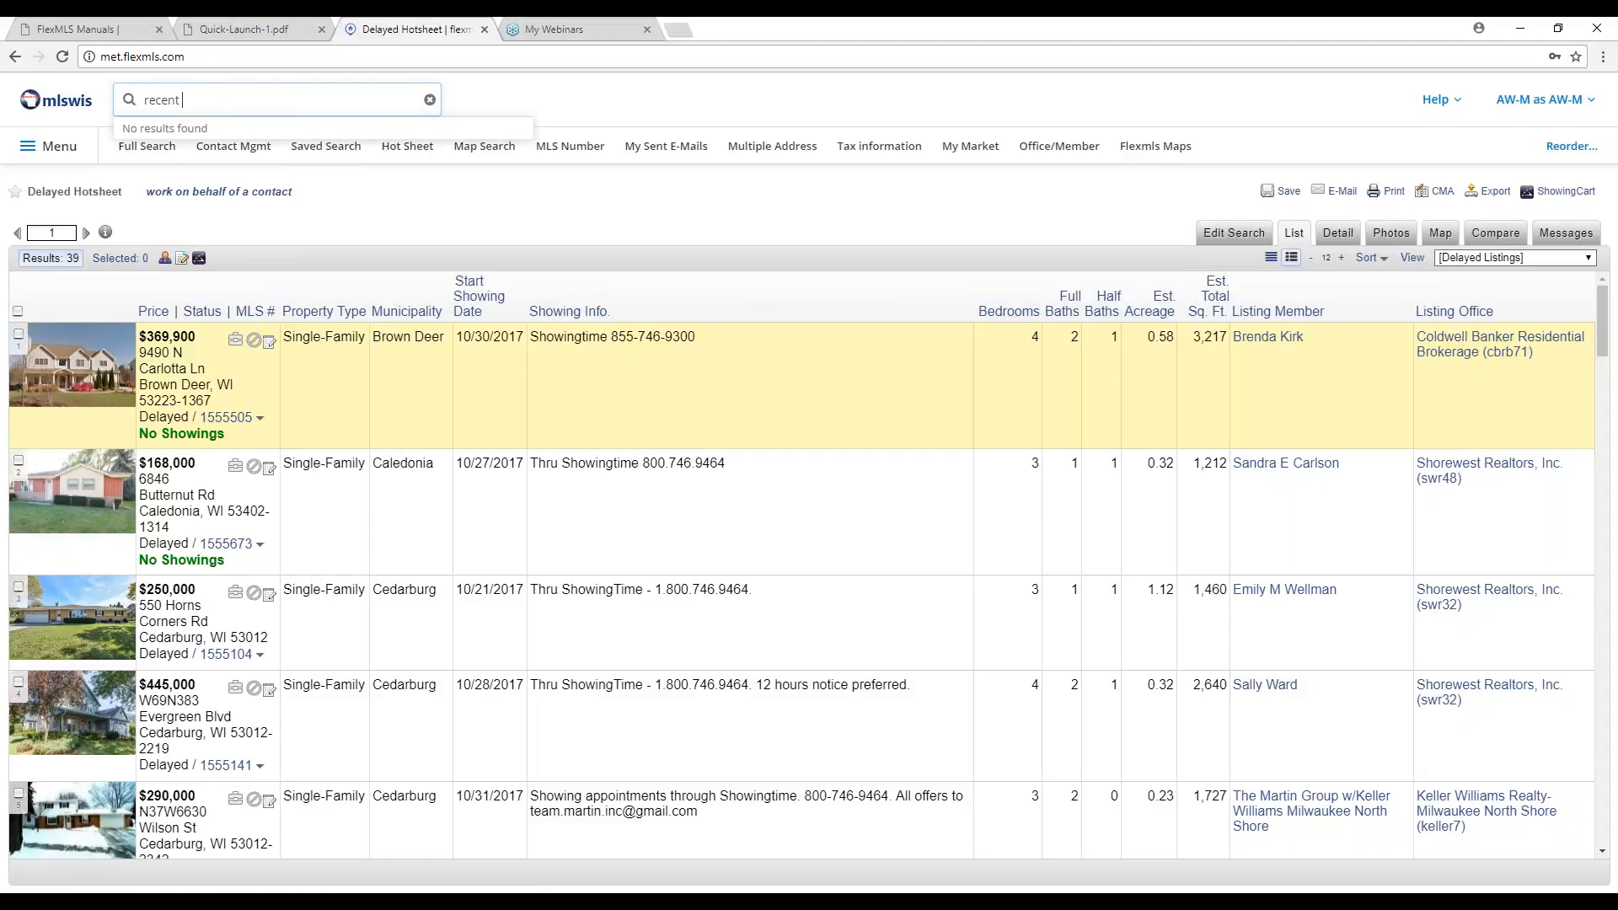
{"action": "type", "text": "sold"}
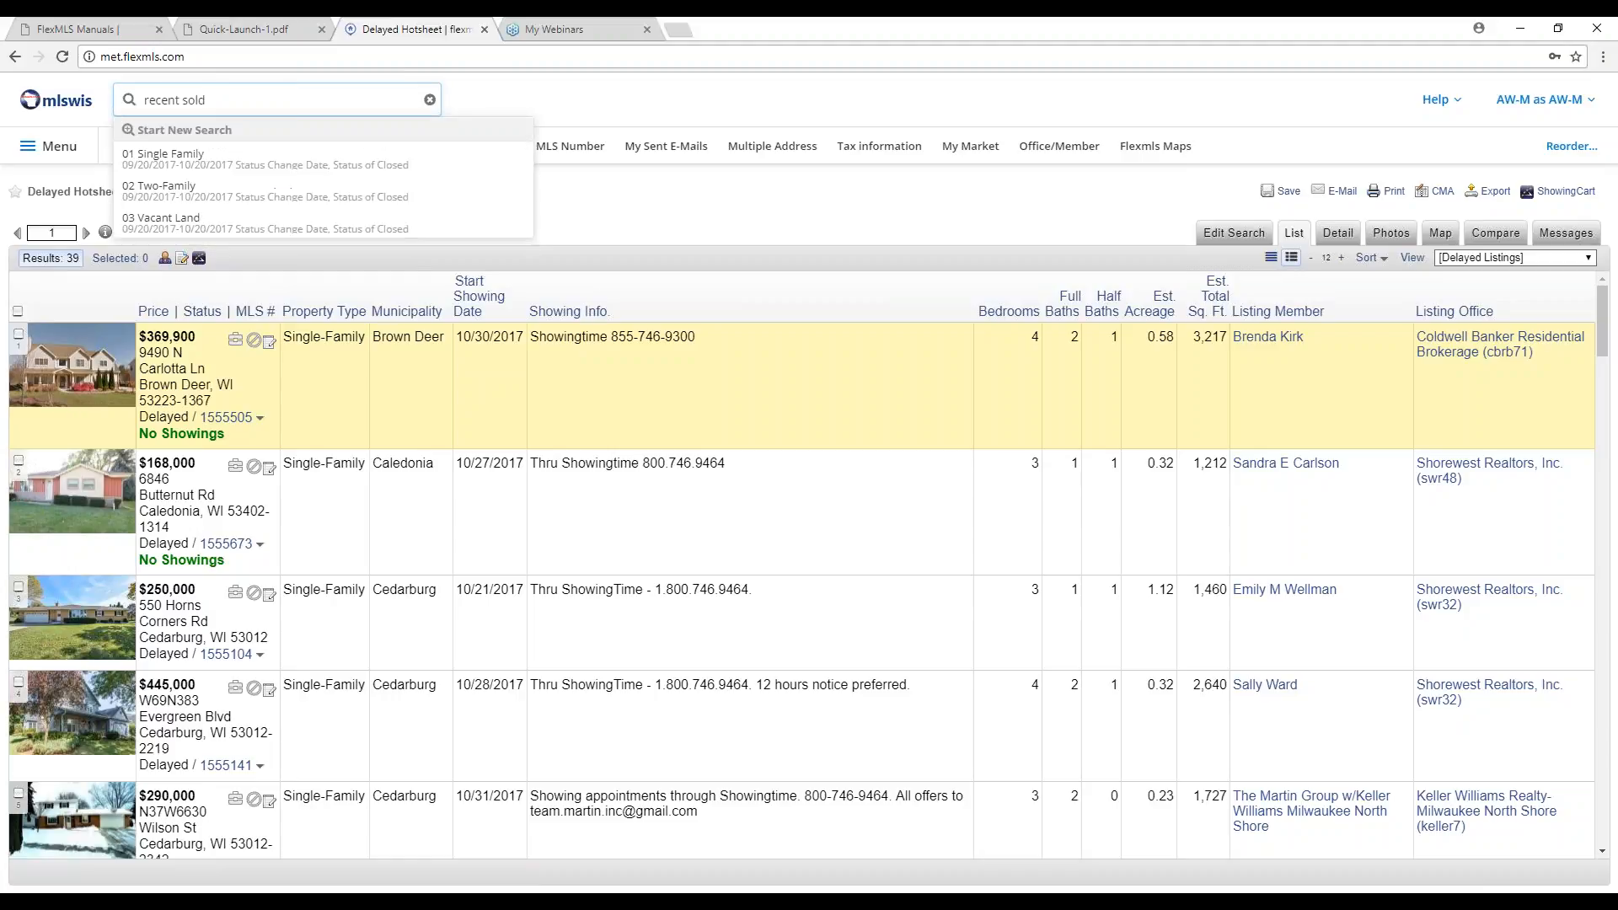
{"action": "type", "text": " 53207"}
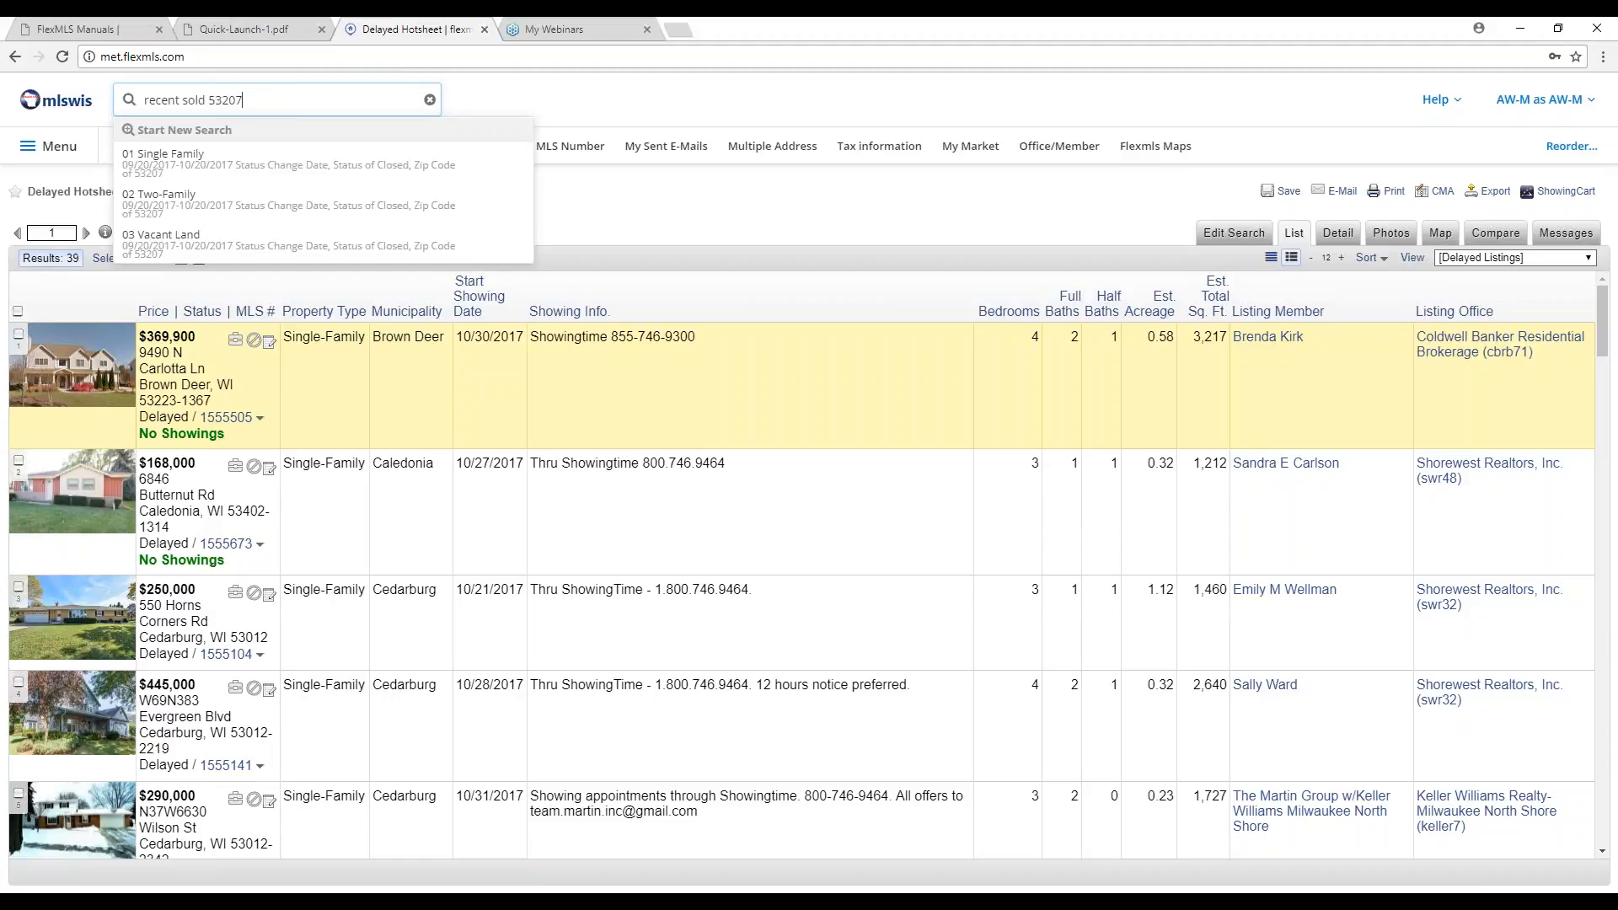
{"action": "left_click", "coordinate": [338, 169]}
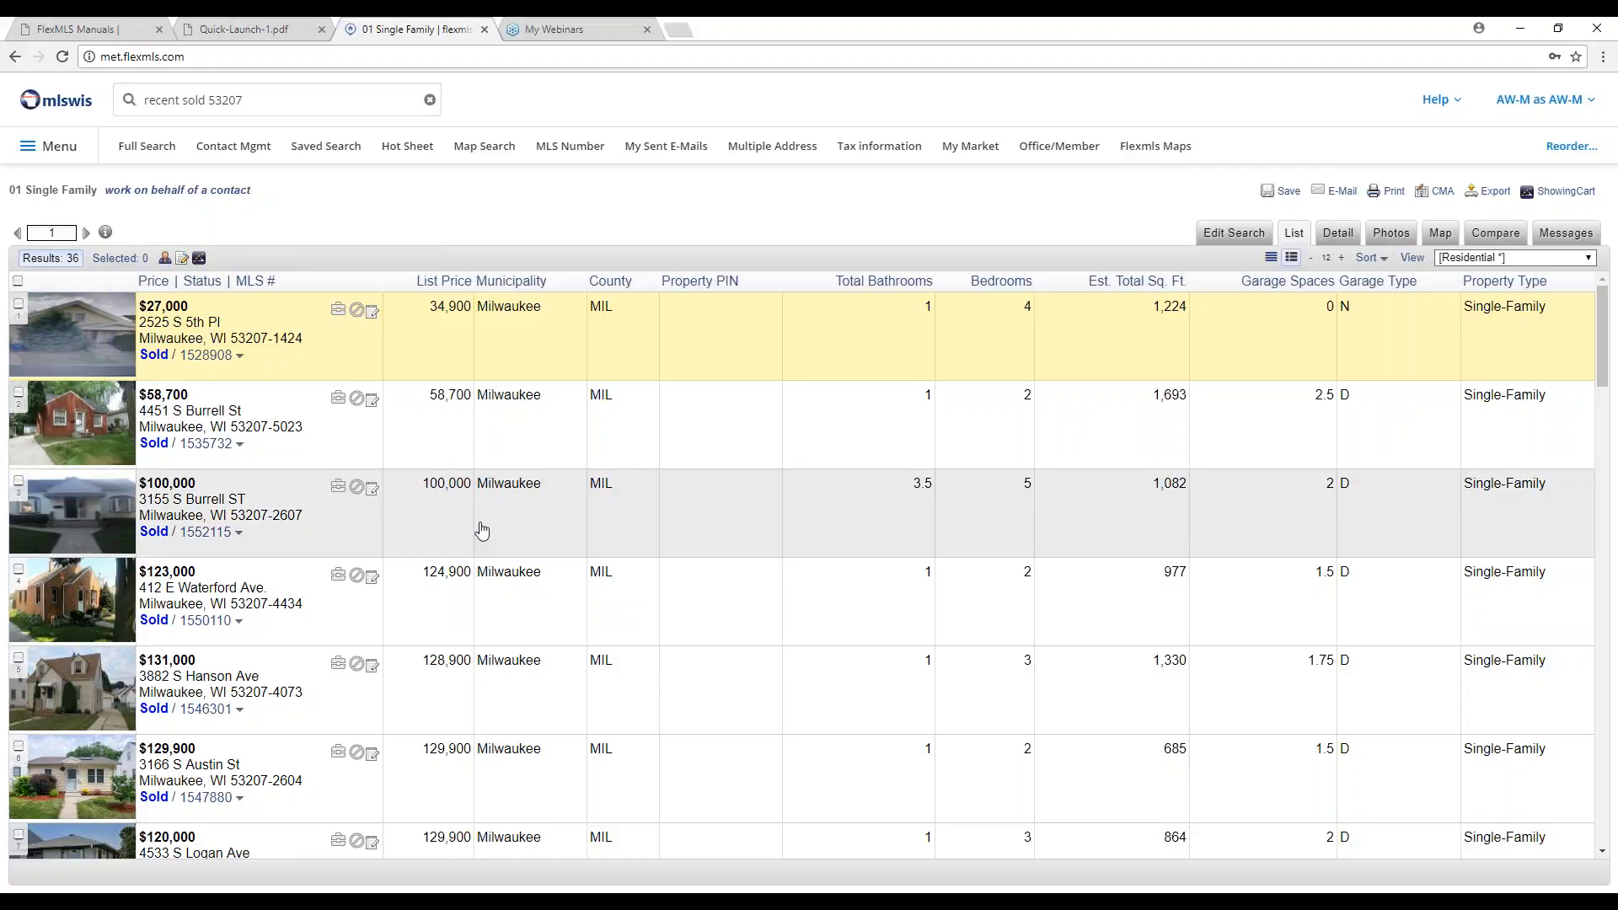
{"action": "scroll", "coordinate": [481, 528], "scroll_direction": "down", "scroll_amount": 4}
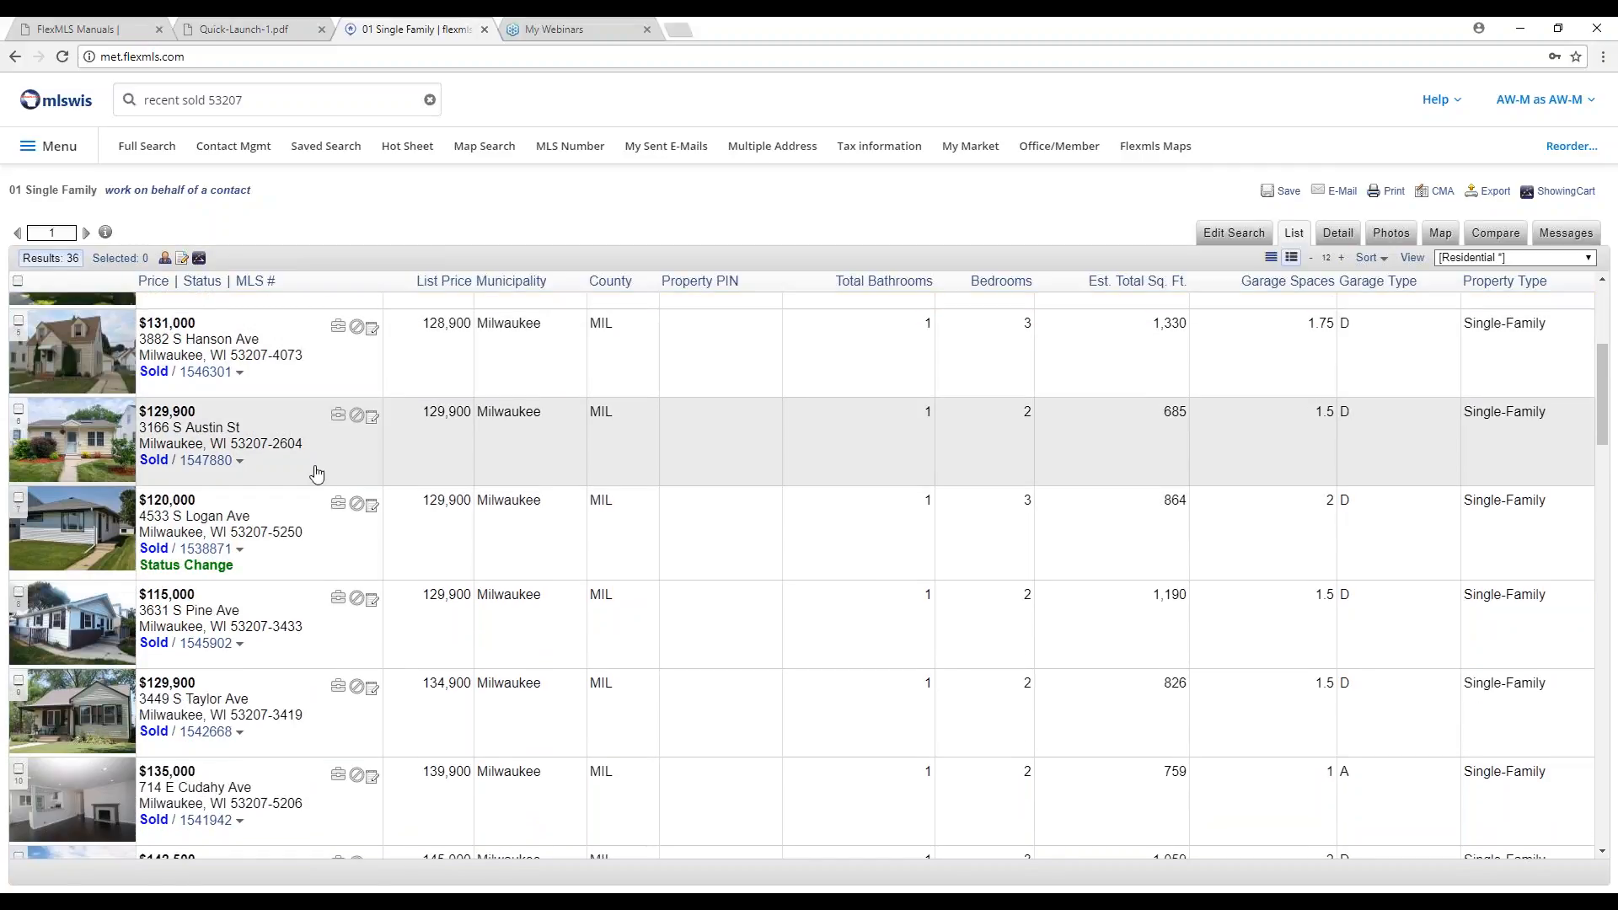
{"action": "scroll", "coordinate": [316, 474], "scroll_direction": "up", "scroll_amount": 4}
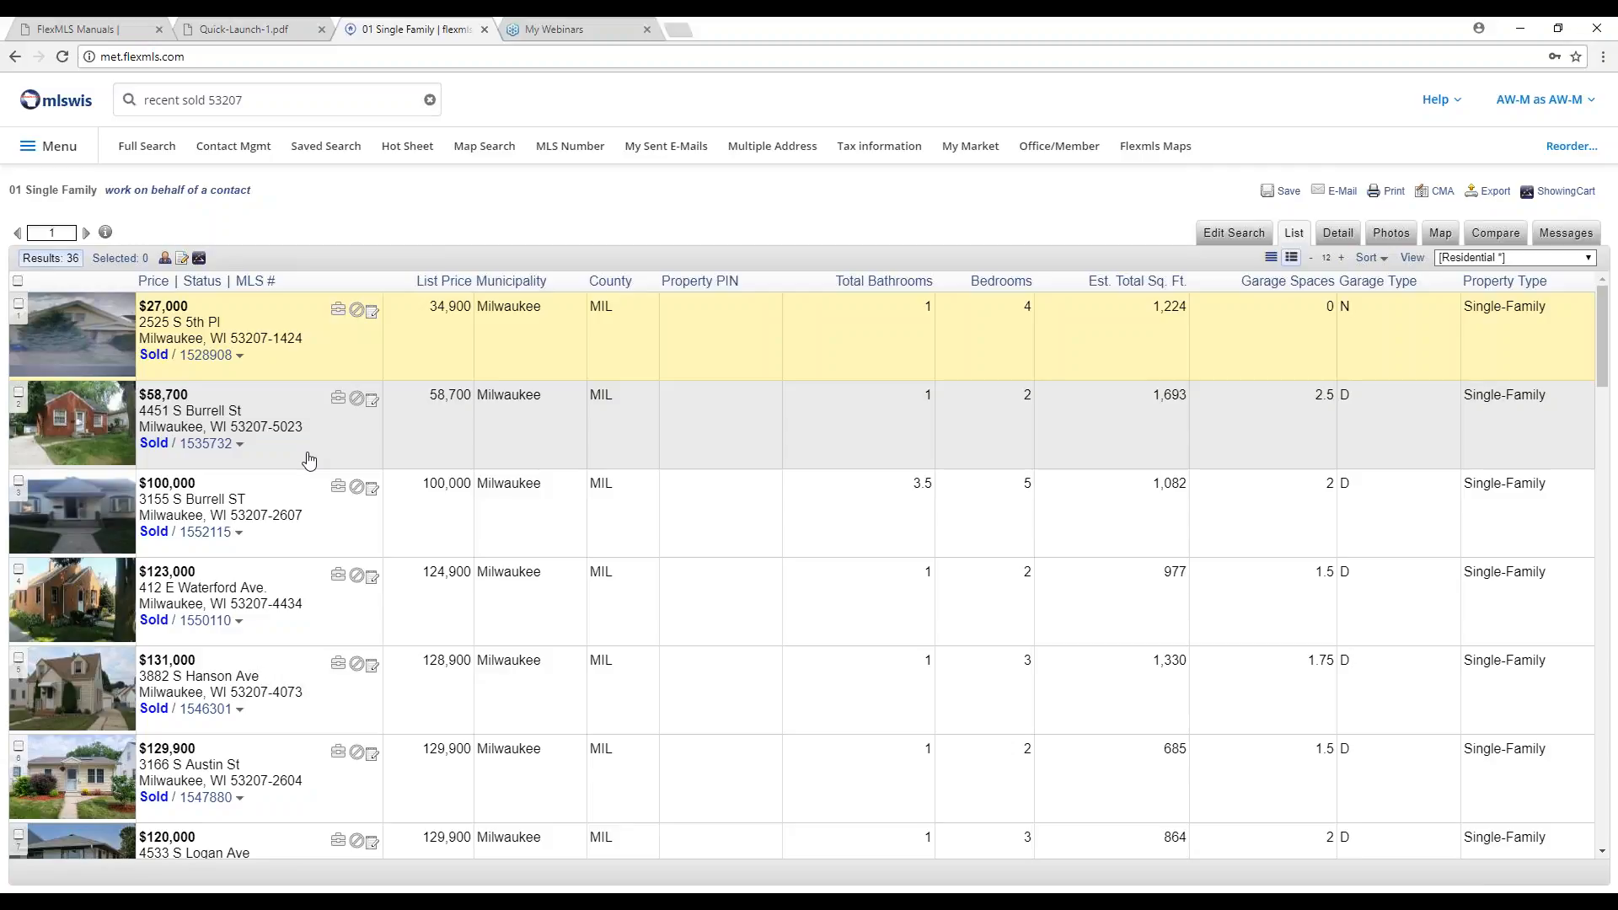
Replace the query with 'sold within last 3 months wauwatosa' as 01 Single Family, 200 results.
{"action": "left_click_drag", "start_coordinate": [244, 100], "coordinate": [143, 101]}
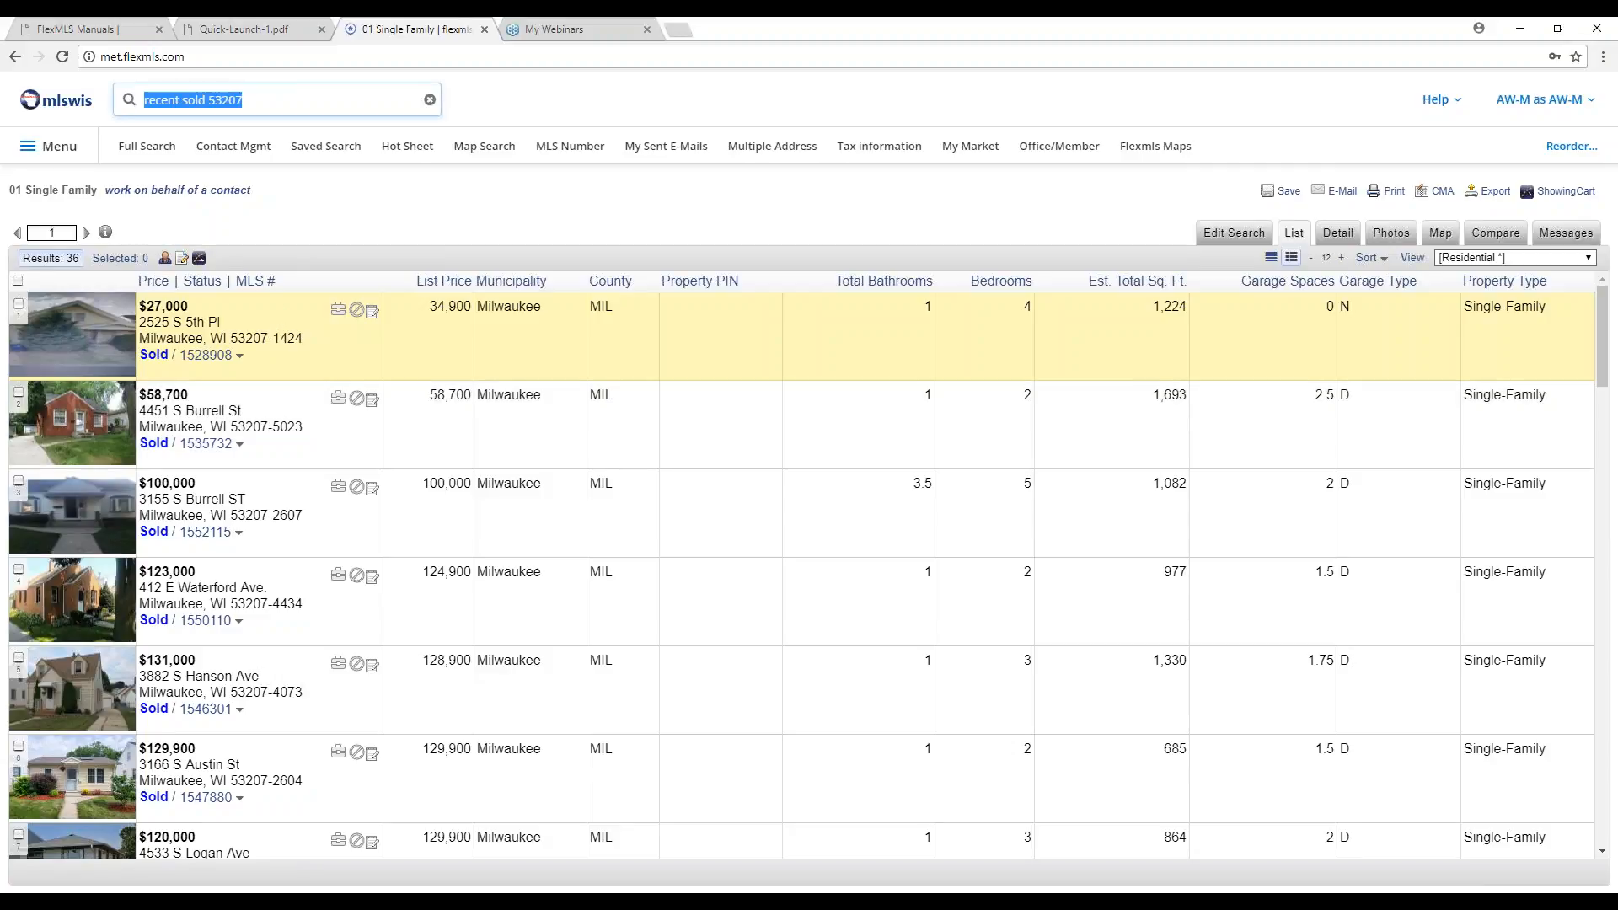
{"action": "type", "text": "sold with"}
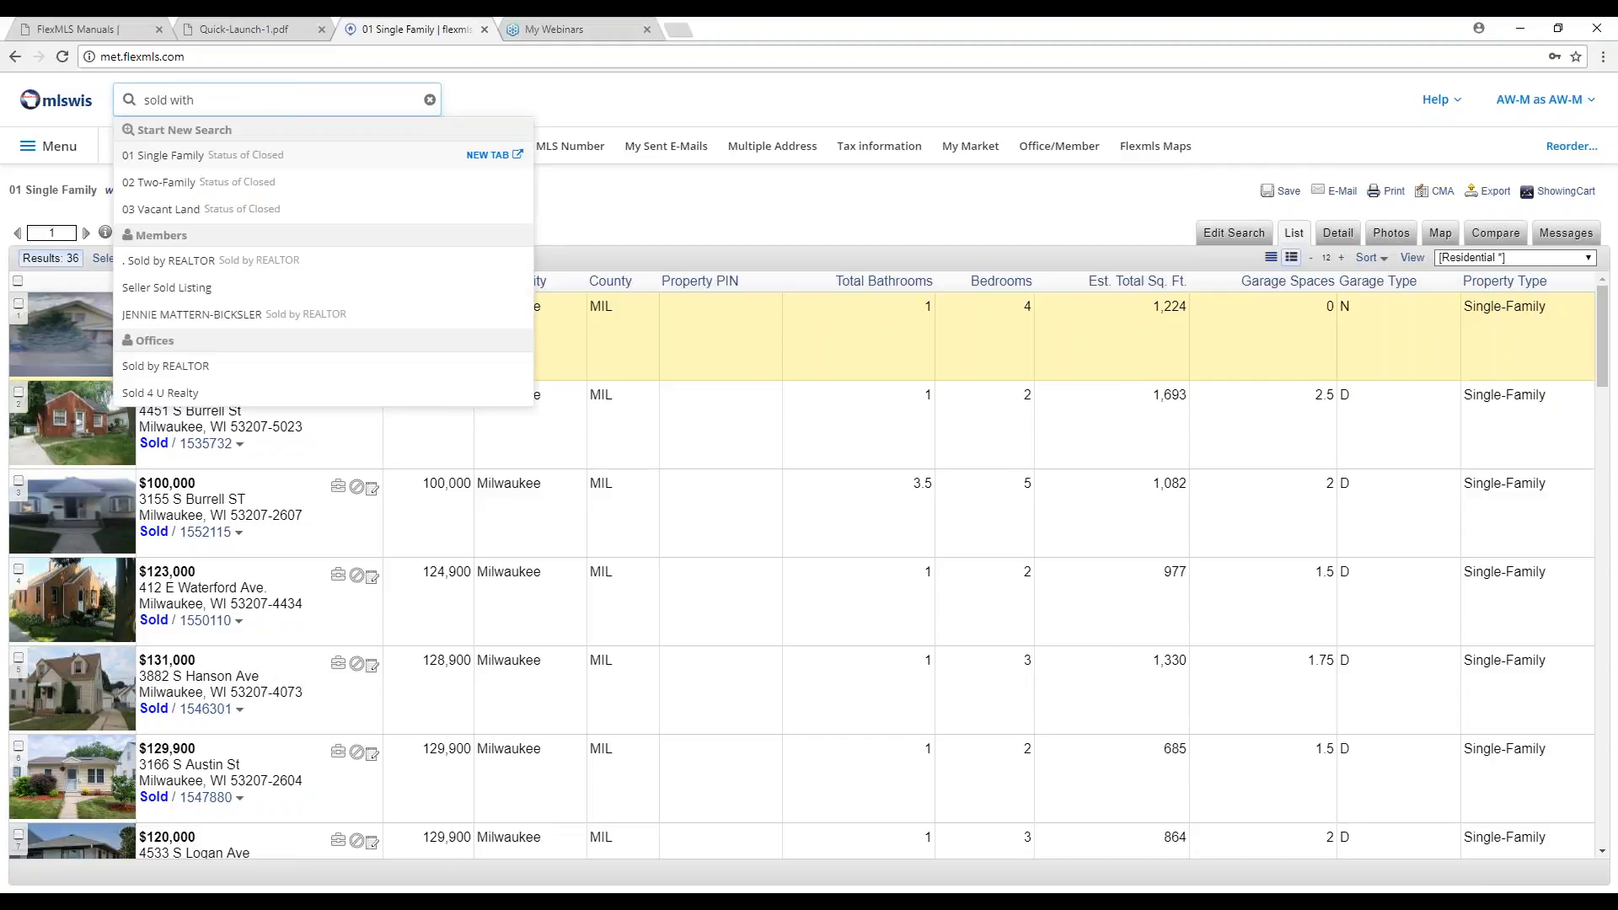
{"action": "type", "text": "in las"}
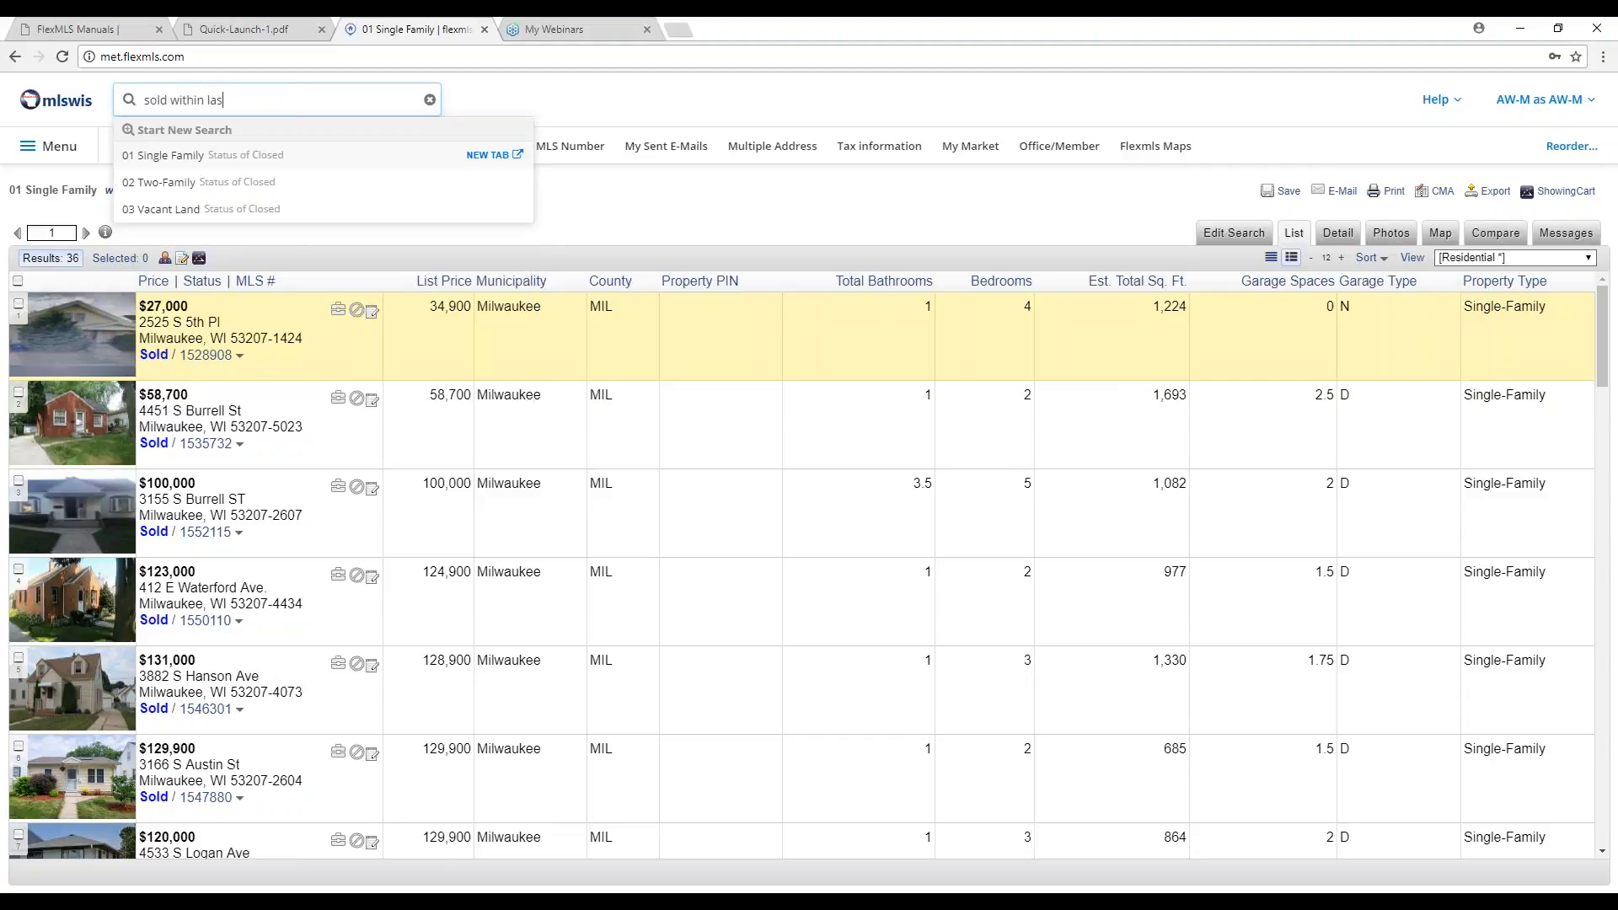
{"action": "type", "text": "t 3 months"}
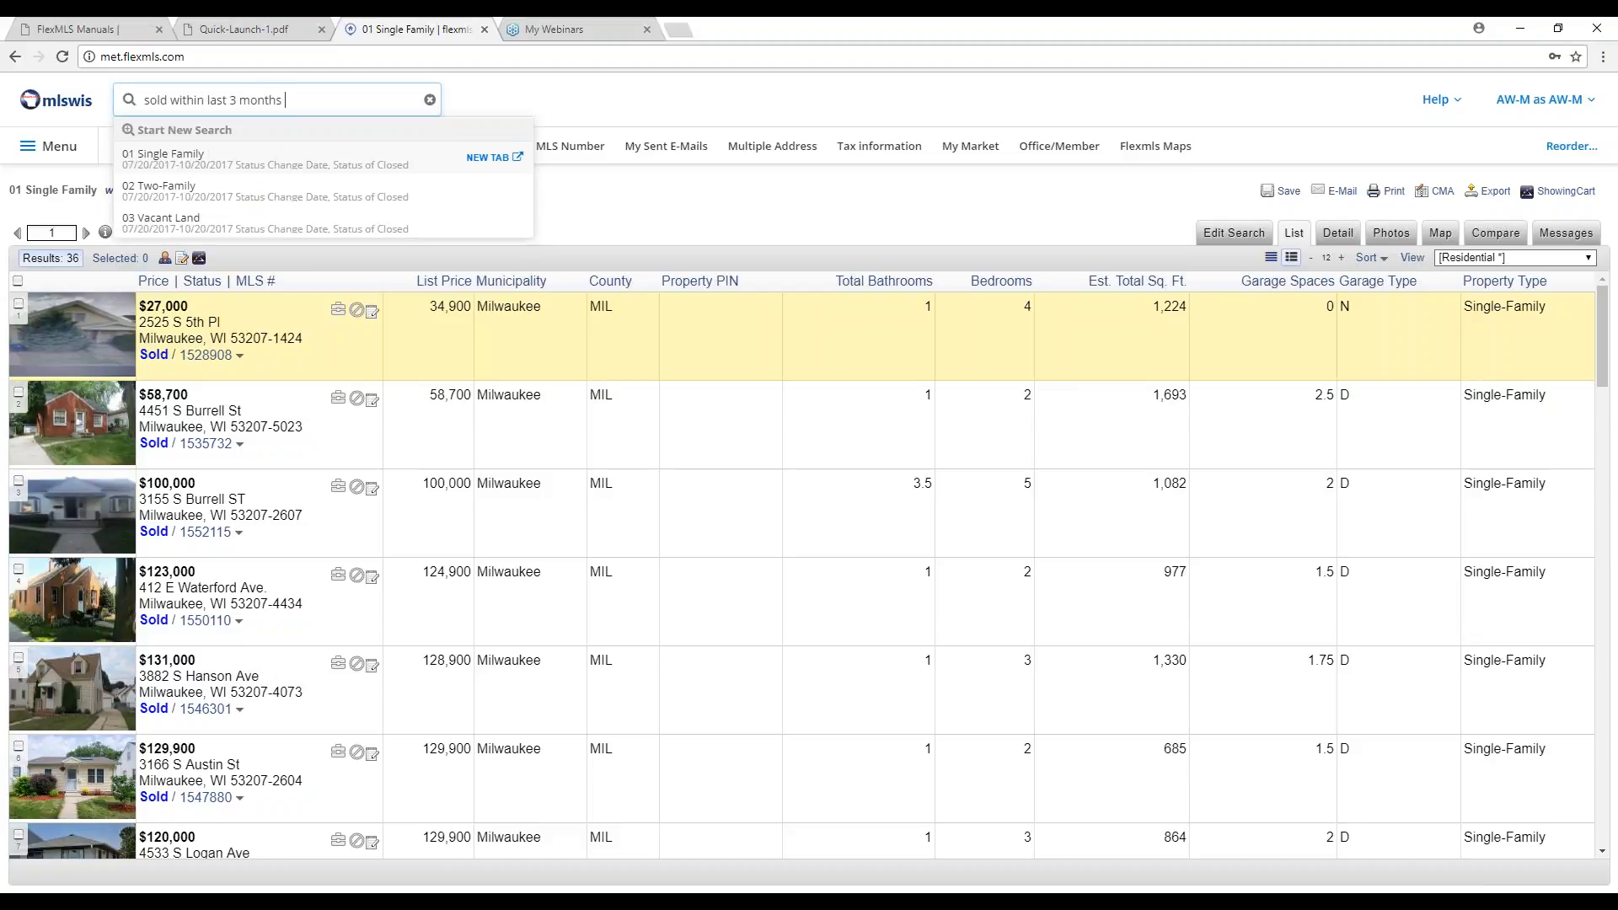
{"action": "type", "text": " wauwatosa"}
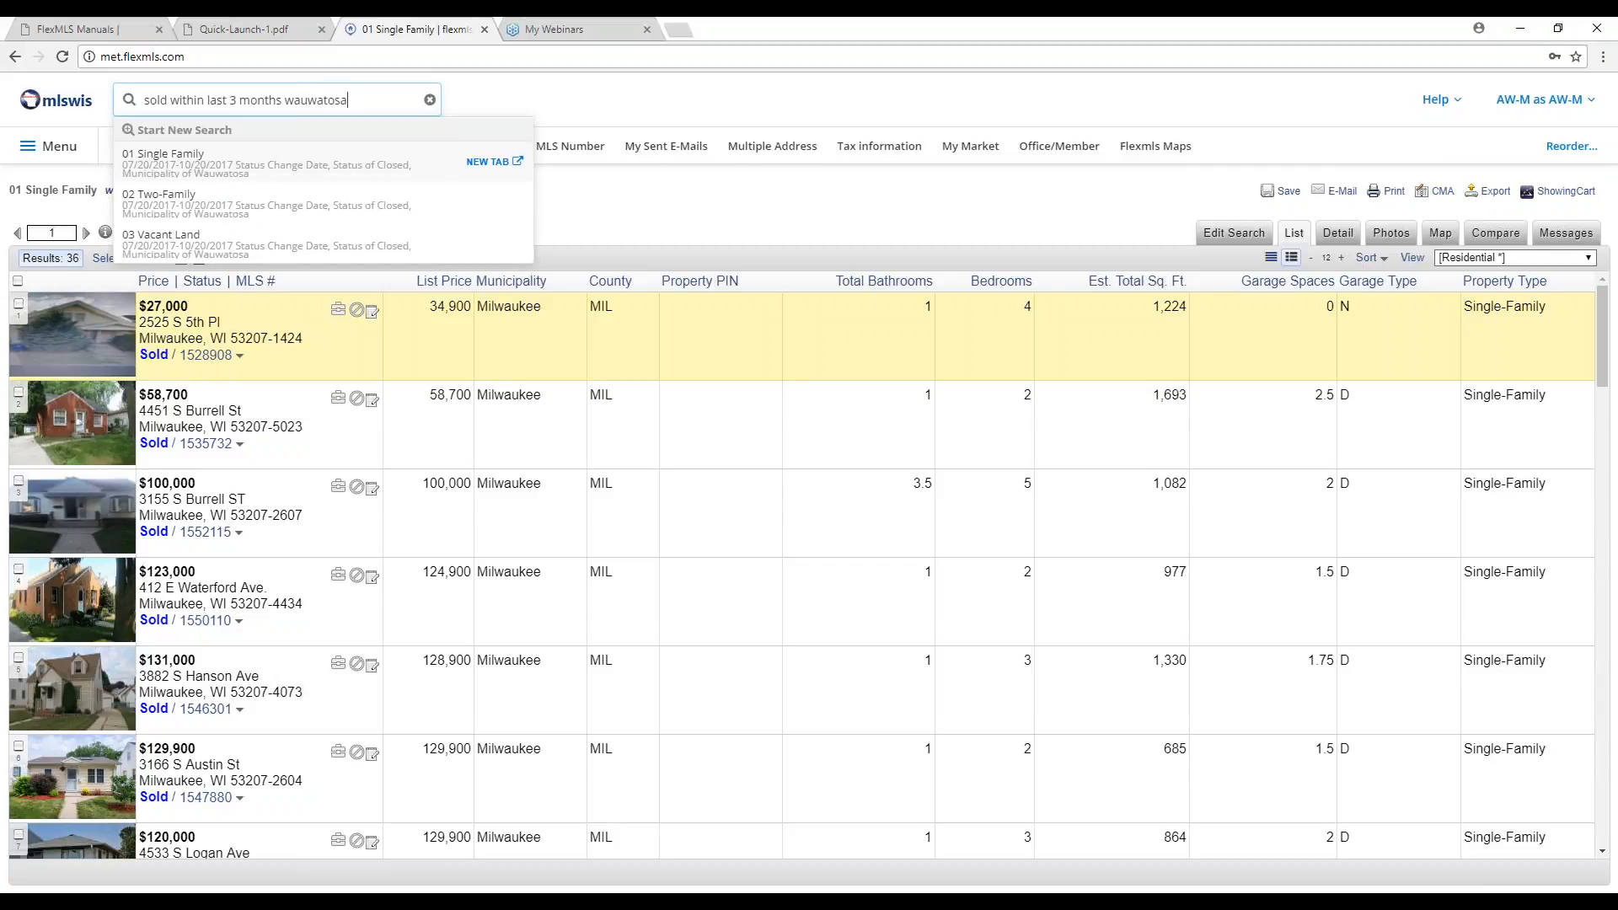
{"action": "left_click", "coordinate": [160, 160]}
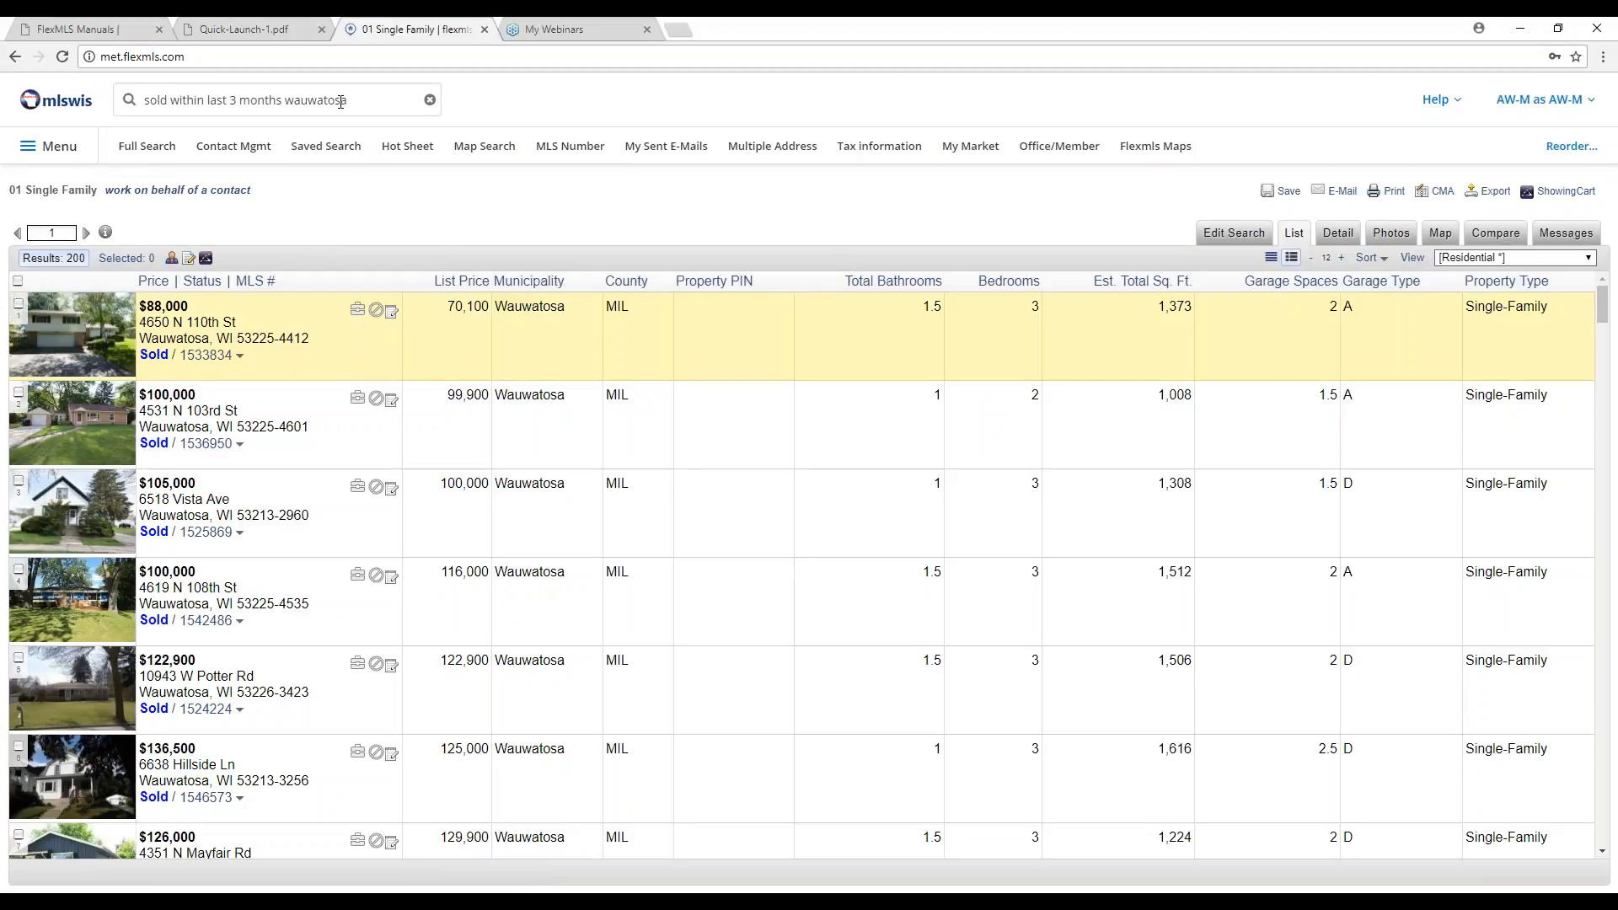
{"action": "scroll", "coordinate": [587, 533], "scroll_direction": "down", "scroll_amount": 7}
{"action": "scroll", "coordinate": [588, 533], "scroll_direction": "down", "scroll_amount": 9}
{"action": "scroll", "coordinate": [588, 532], "scroll_direction": "up", "scroll_amount": 16}
{"action": "triple_click", "coordinate": [316, 99]}
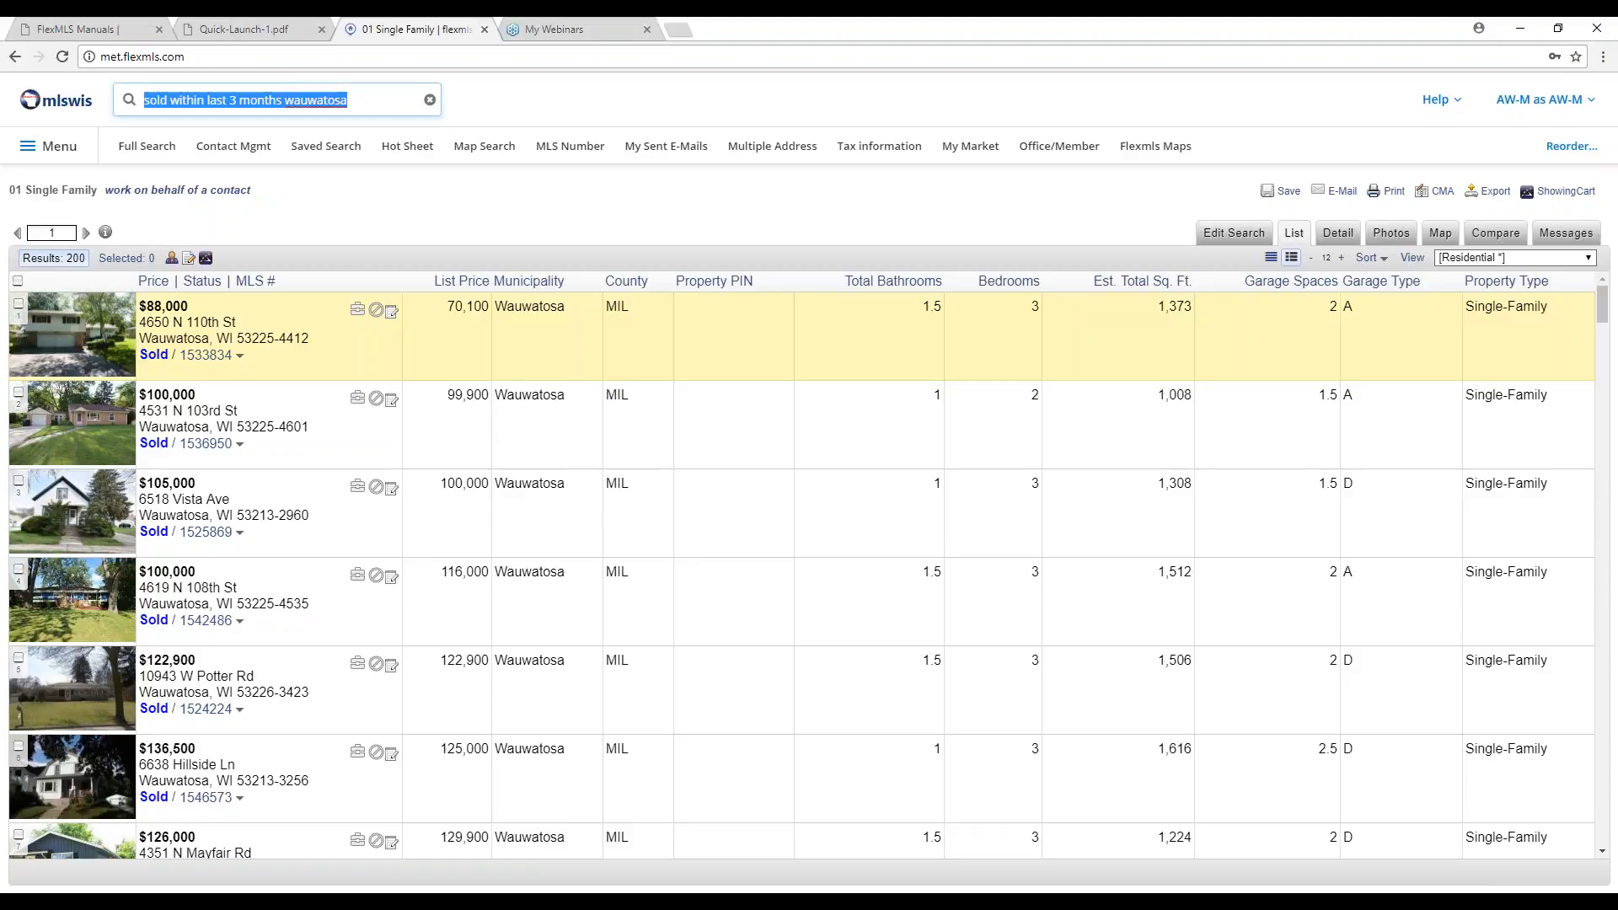
Search '3-4 br, 1.5-2 ba brookfield' as 01 Single Family, returning 43 listings.
{"action": "type", "text": "3"}
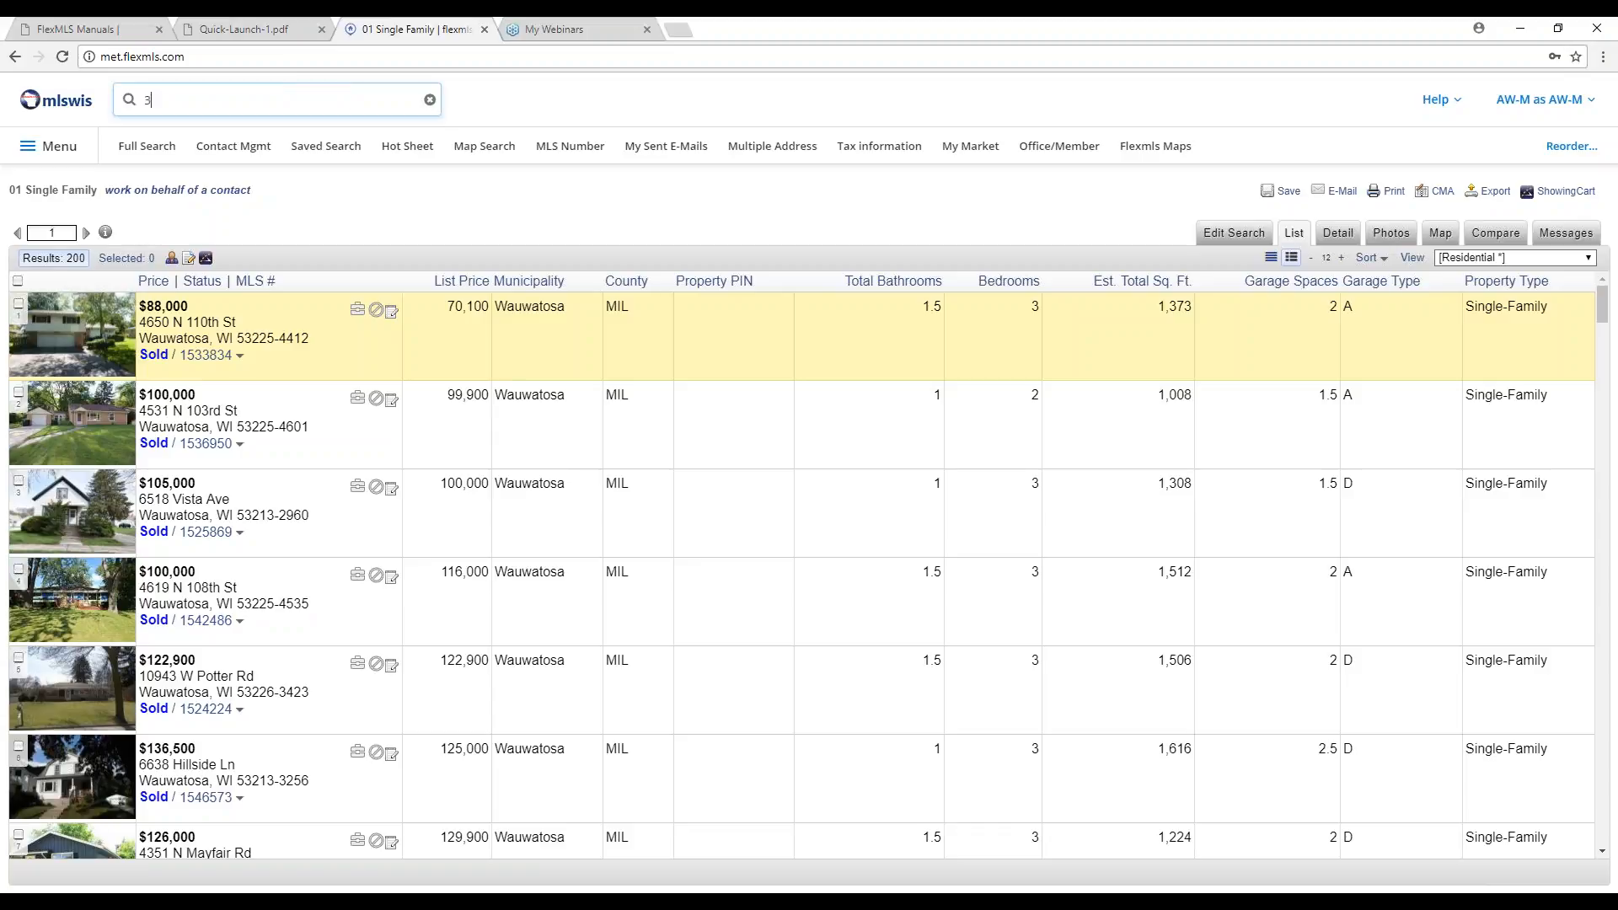
{"action": "type", "text": "-4 br"}
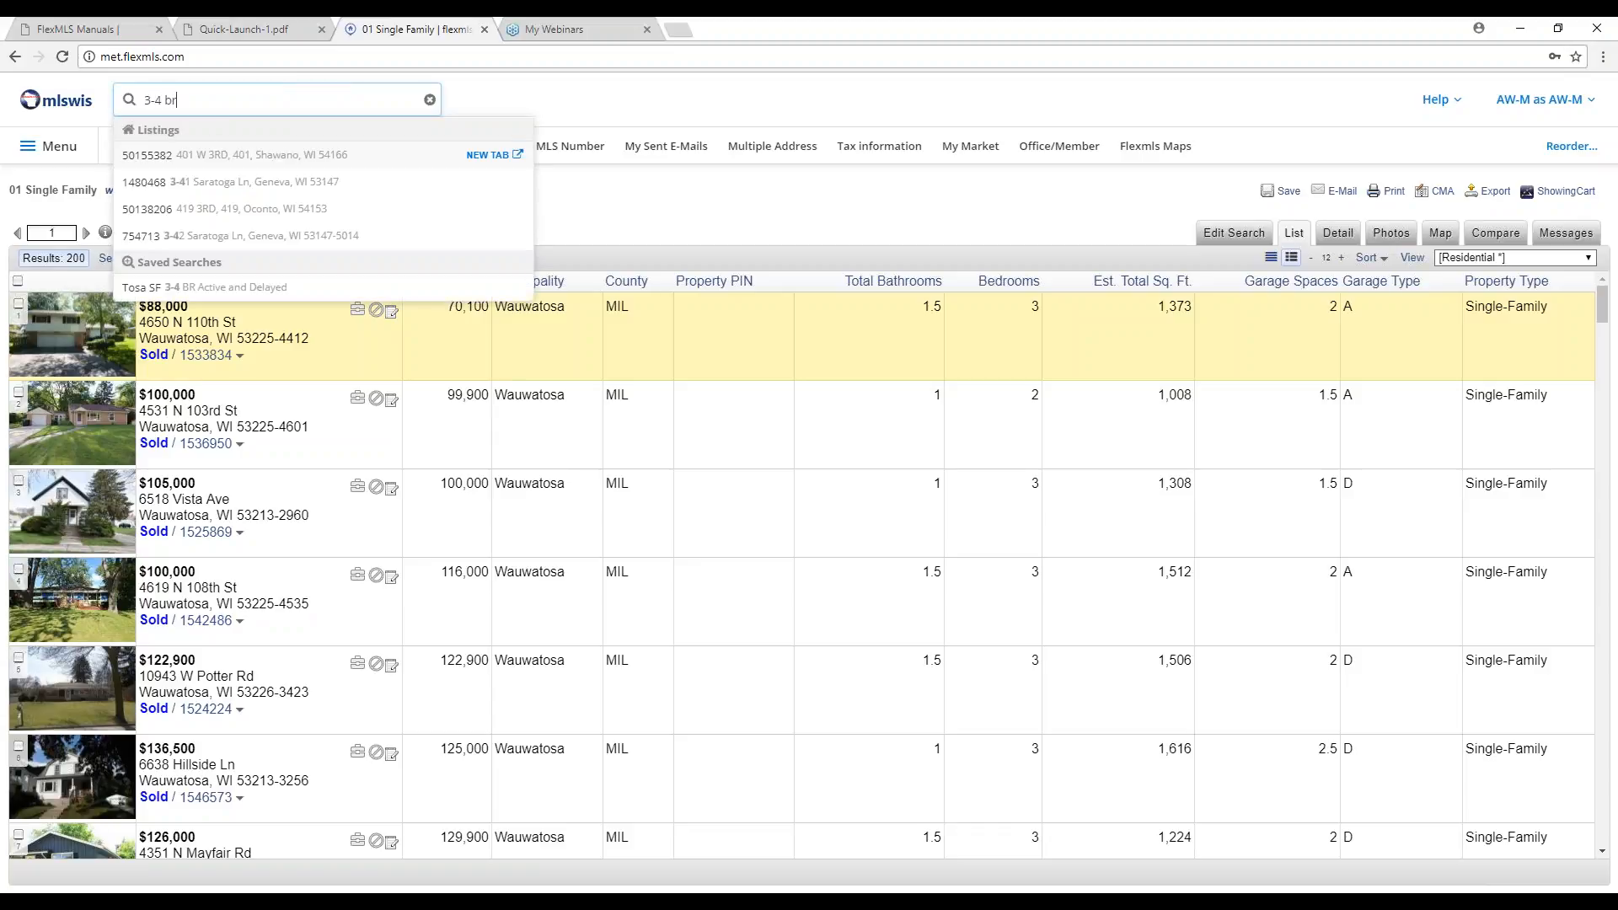
{"action": "type", "text": ","}
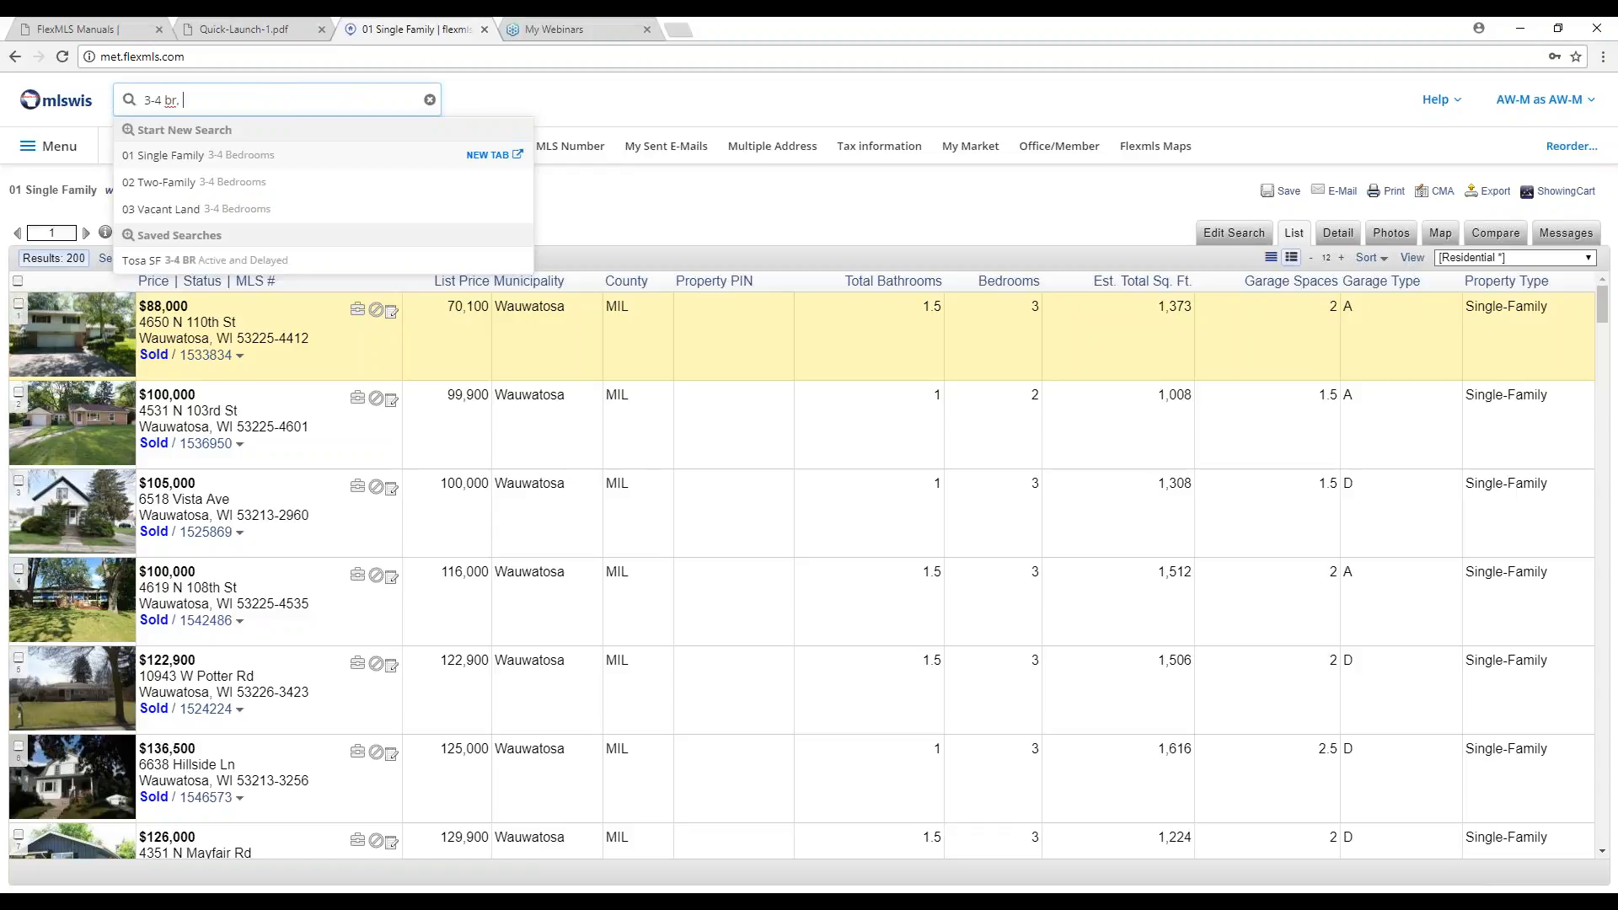
{"action": "type", "text": " 1.5-2 ba"}
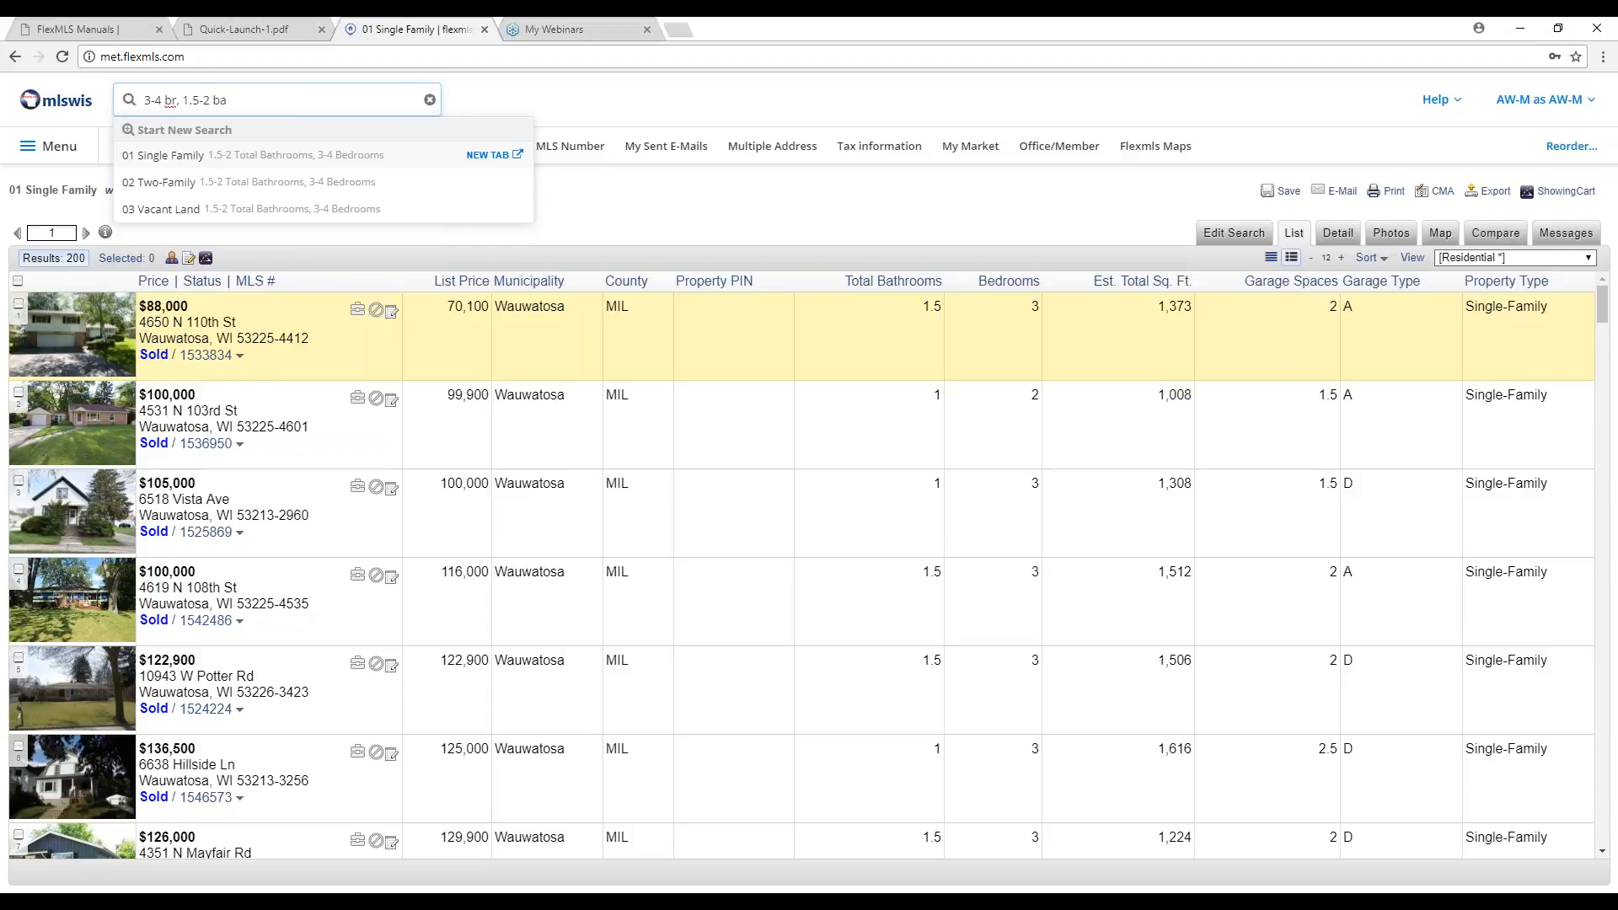
{"action": "type", "text": " brookfield"}
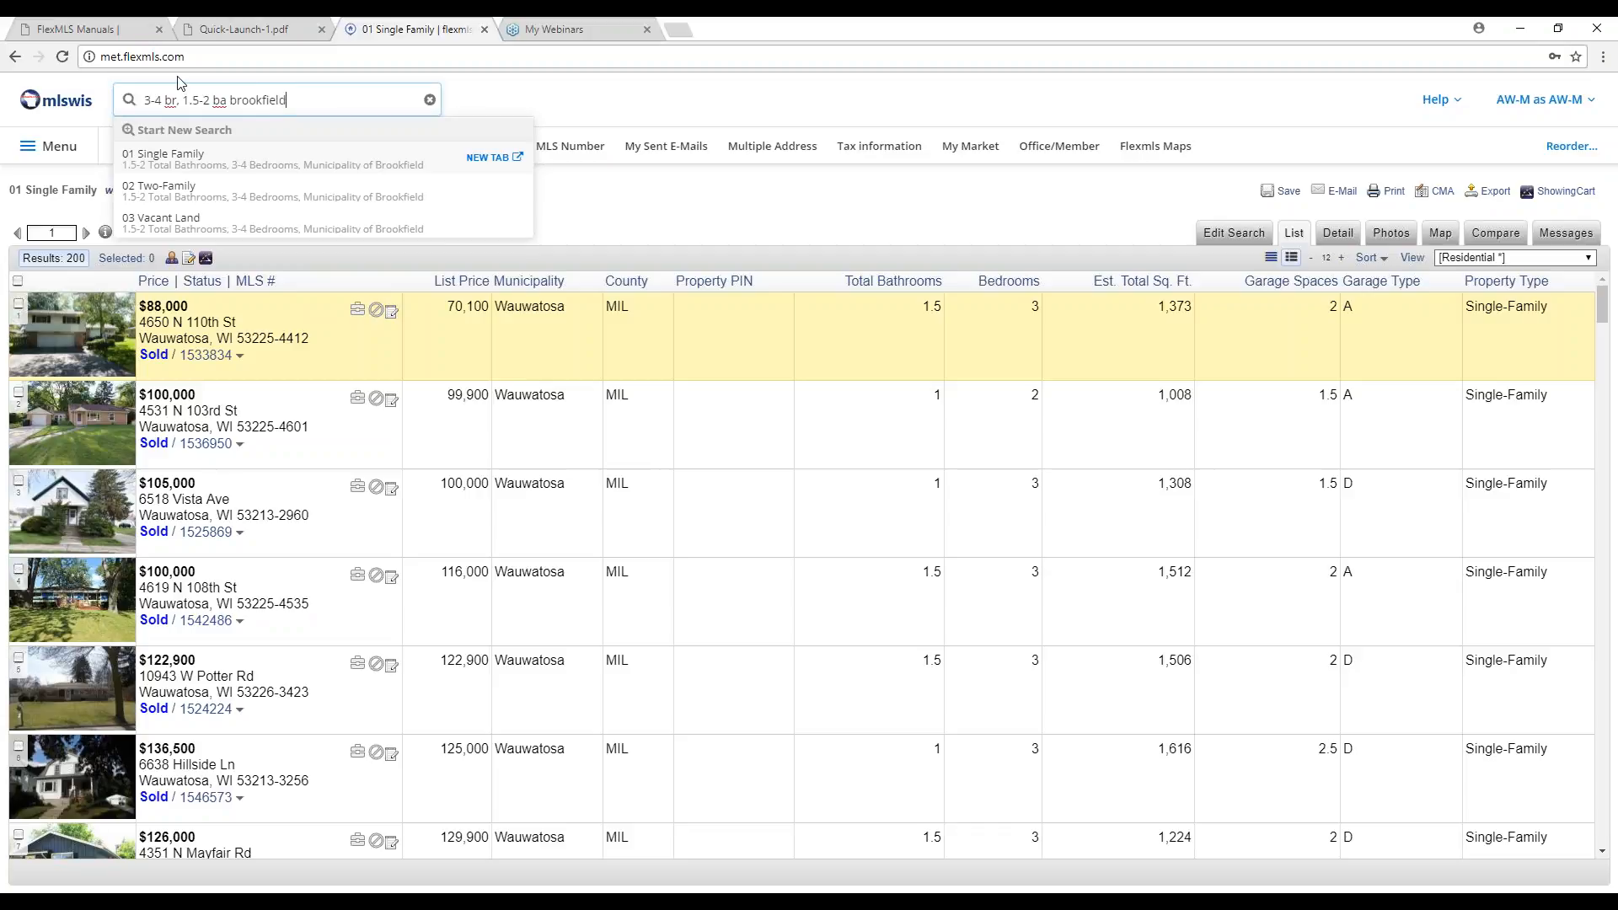
{"action": "left_click", "coordinate": [201, 156]}
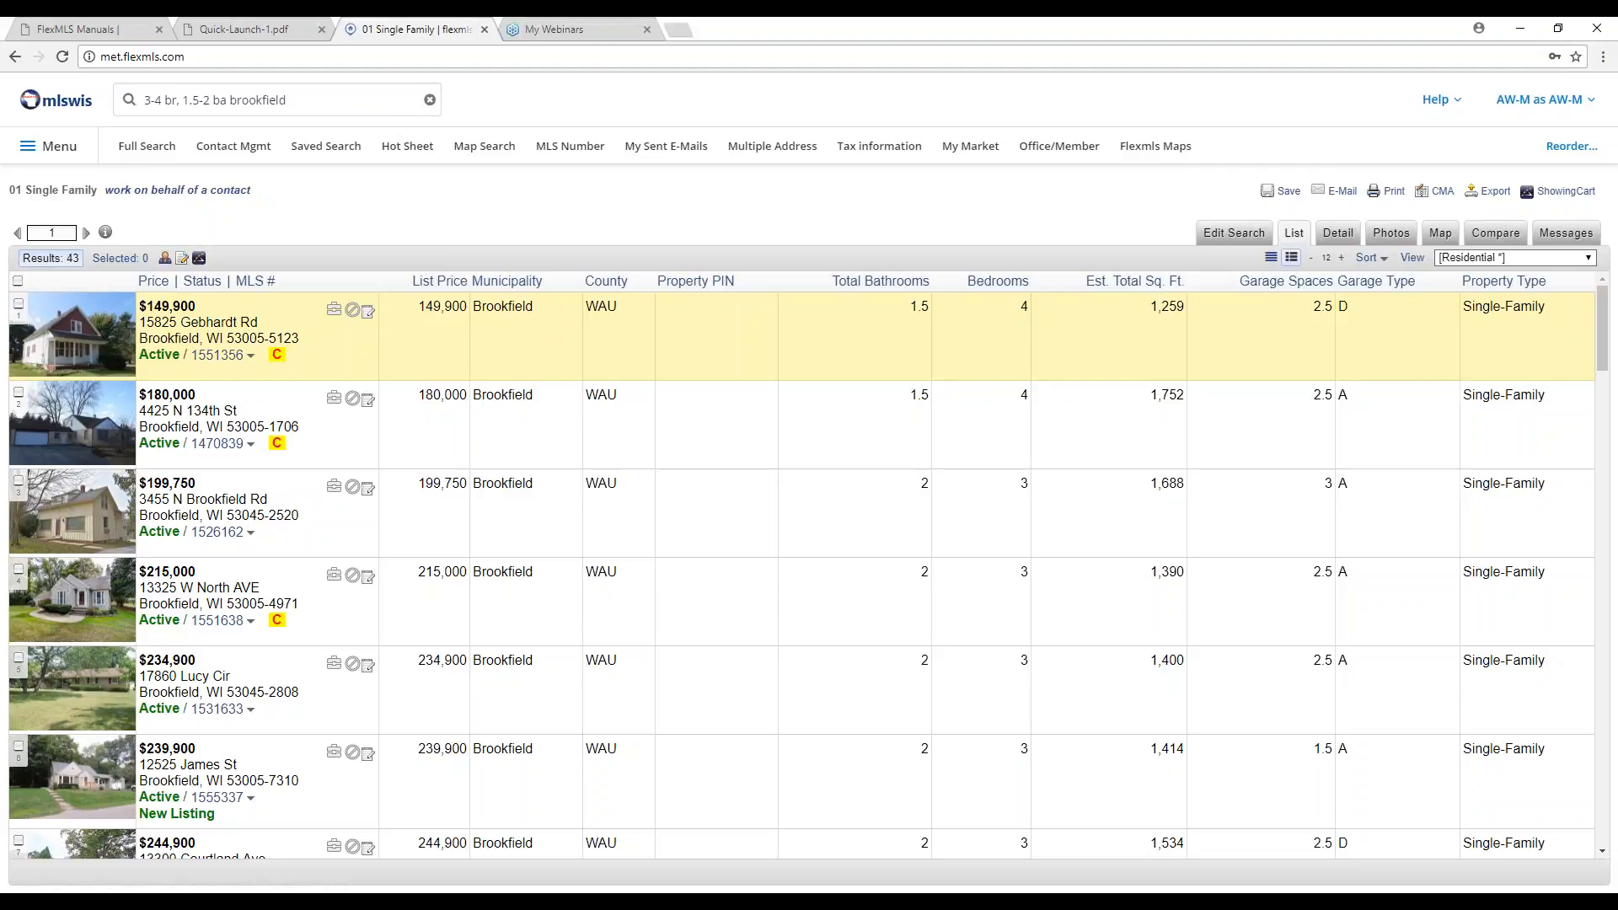
{"action": "left_click_drag", "start_coordinate": [311, 98], "coordinate": [141, 99]}
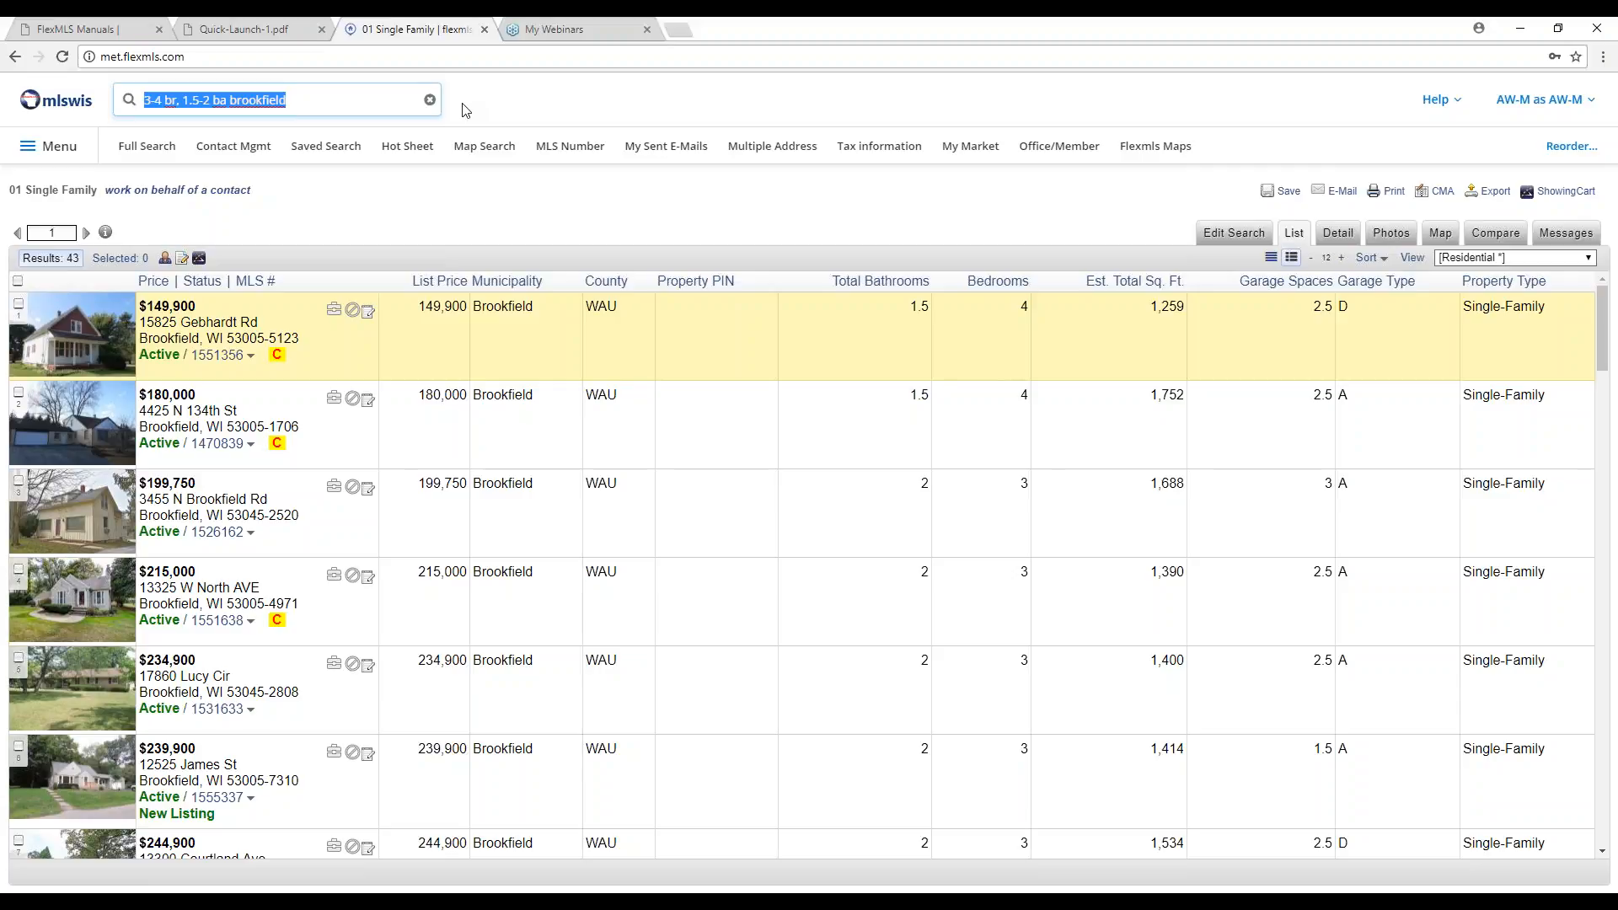
Search 'near 1534885' as 01 Single Family and map the 297 listings in a radius circle.
{"action": "type", "text": "near "}
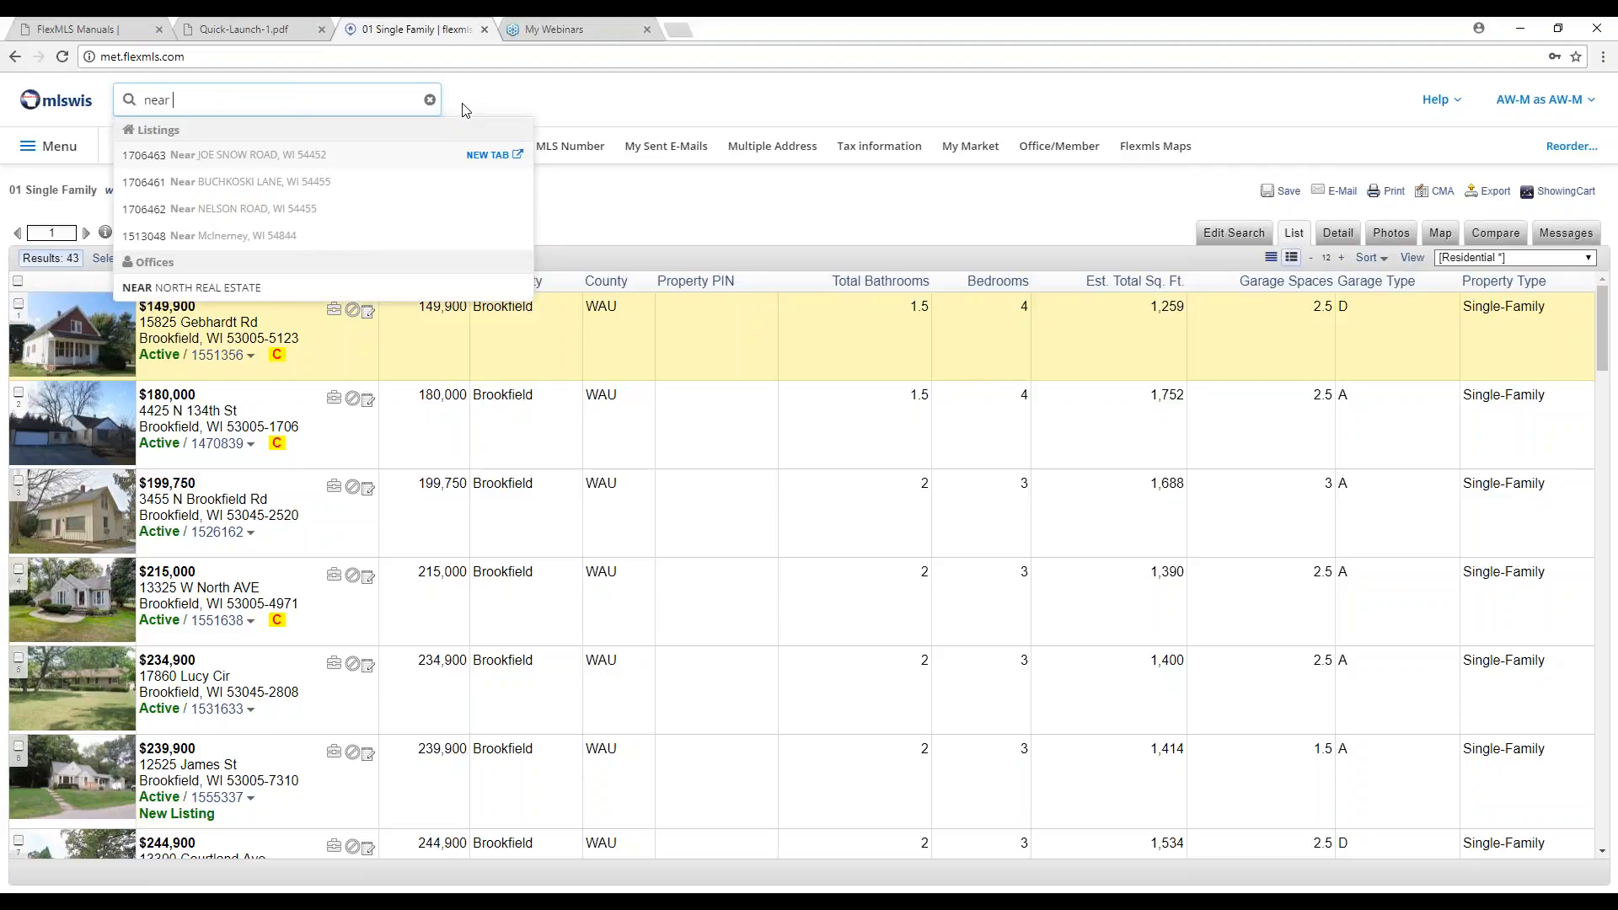
{"action": "type", "text": "153"}
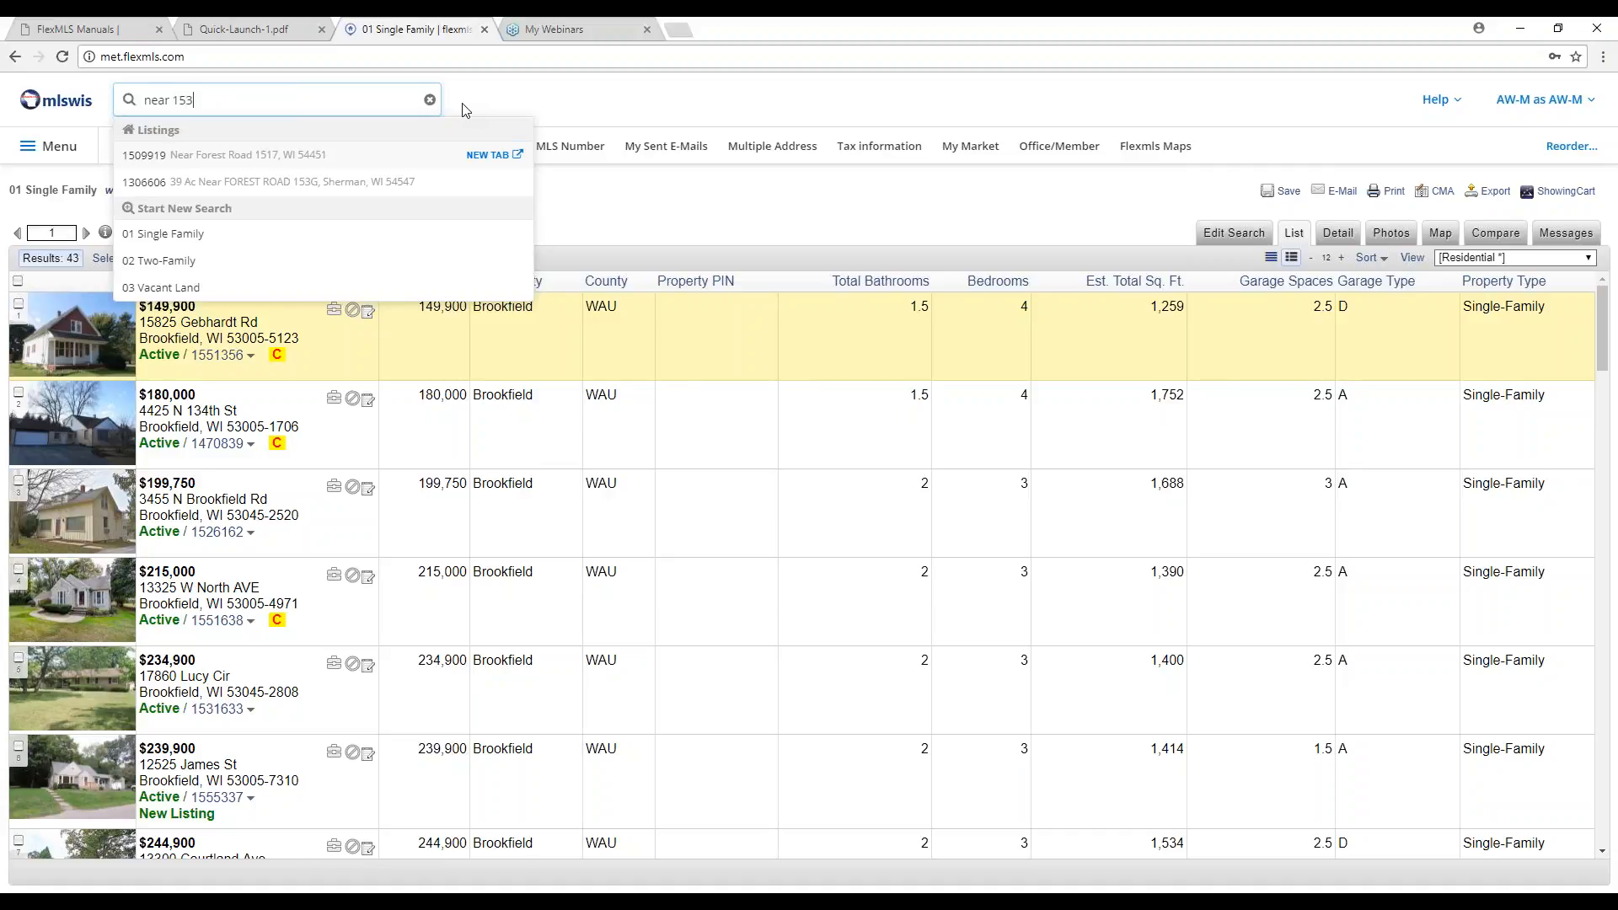
{"action": "type", "text": "4885"}
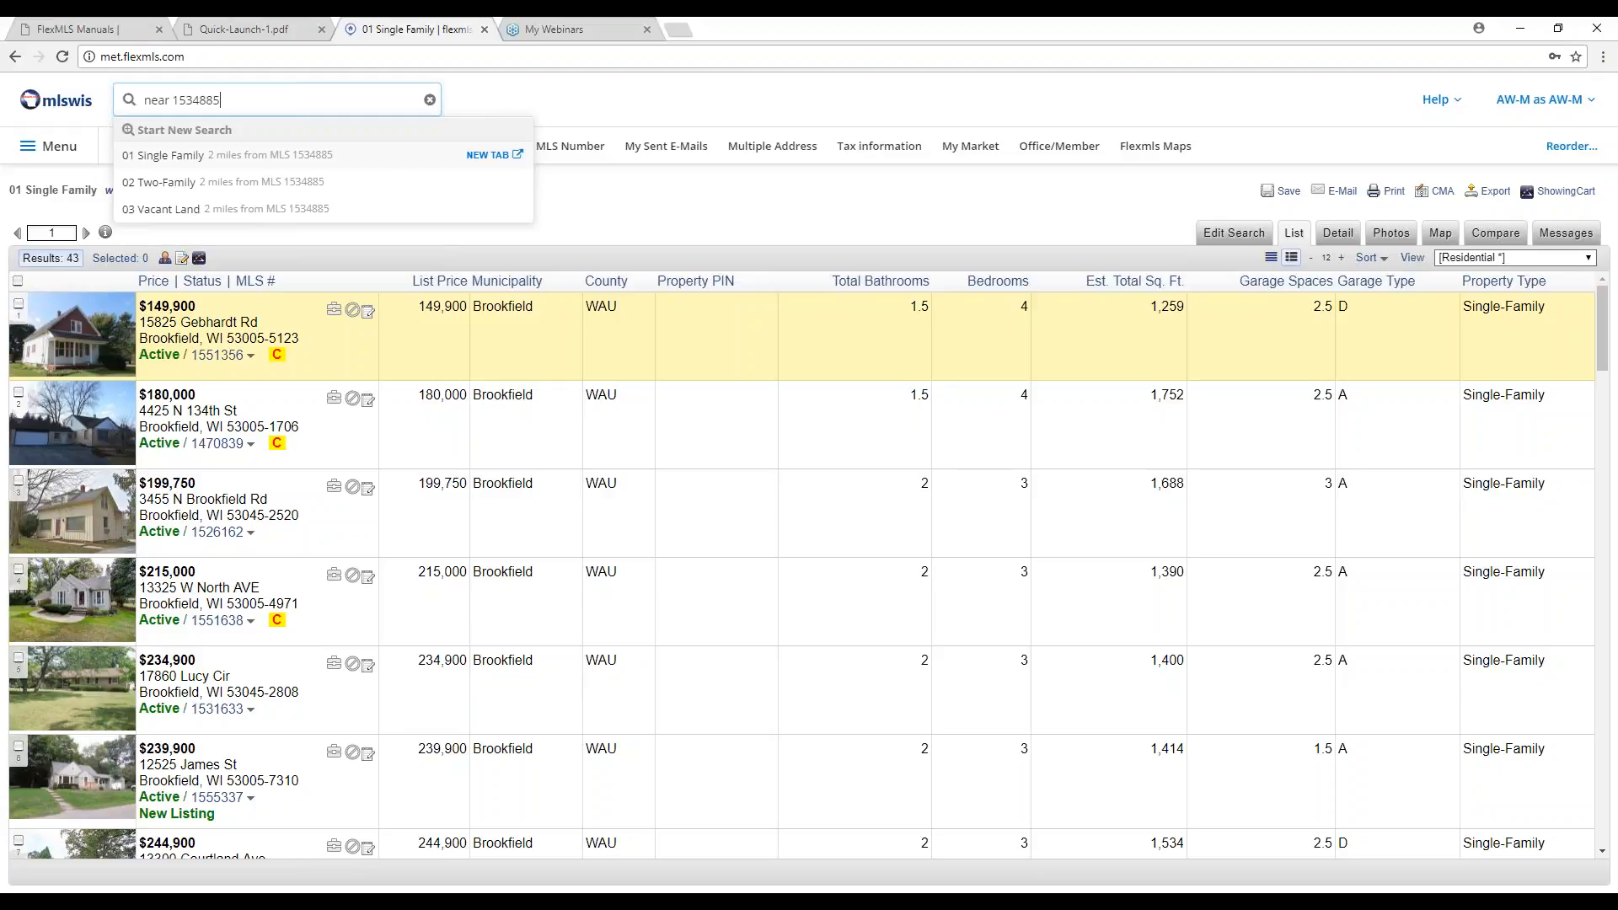
{"action": "left_click", "coordinate": [406, 157]}
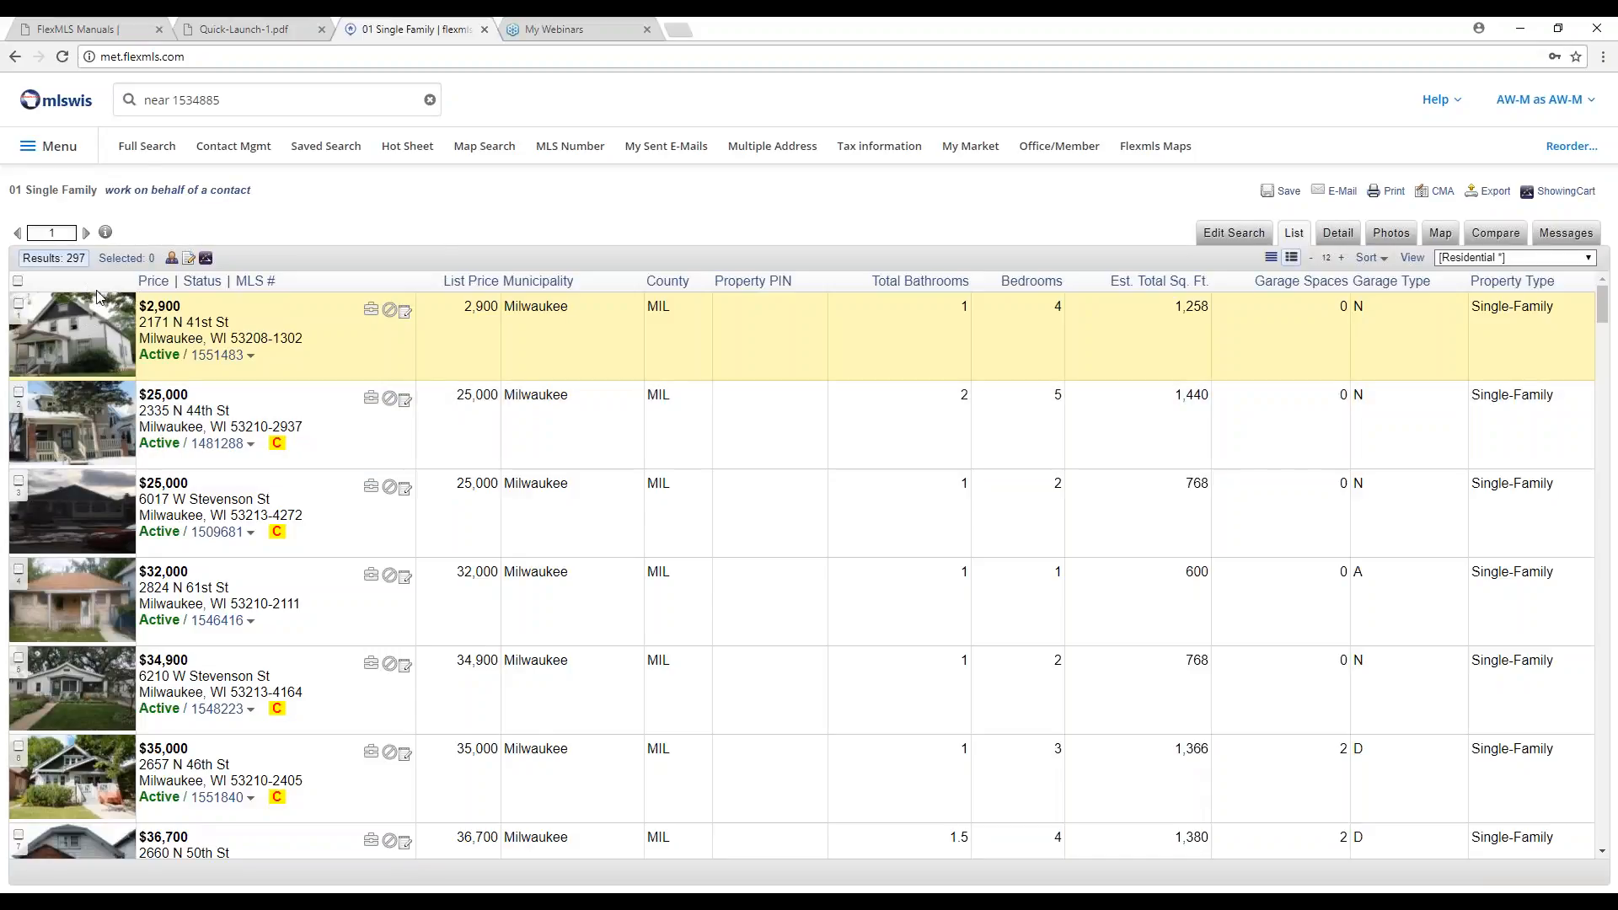
{"action": "left_click", "coordinate": [1441, 238]}
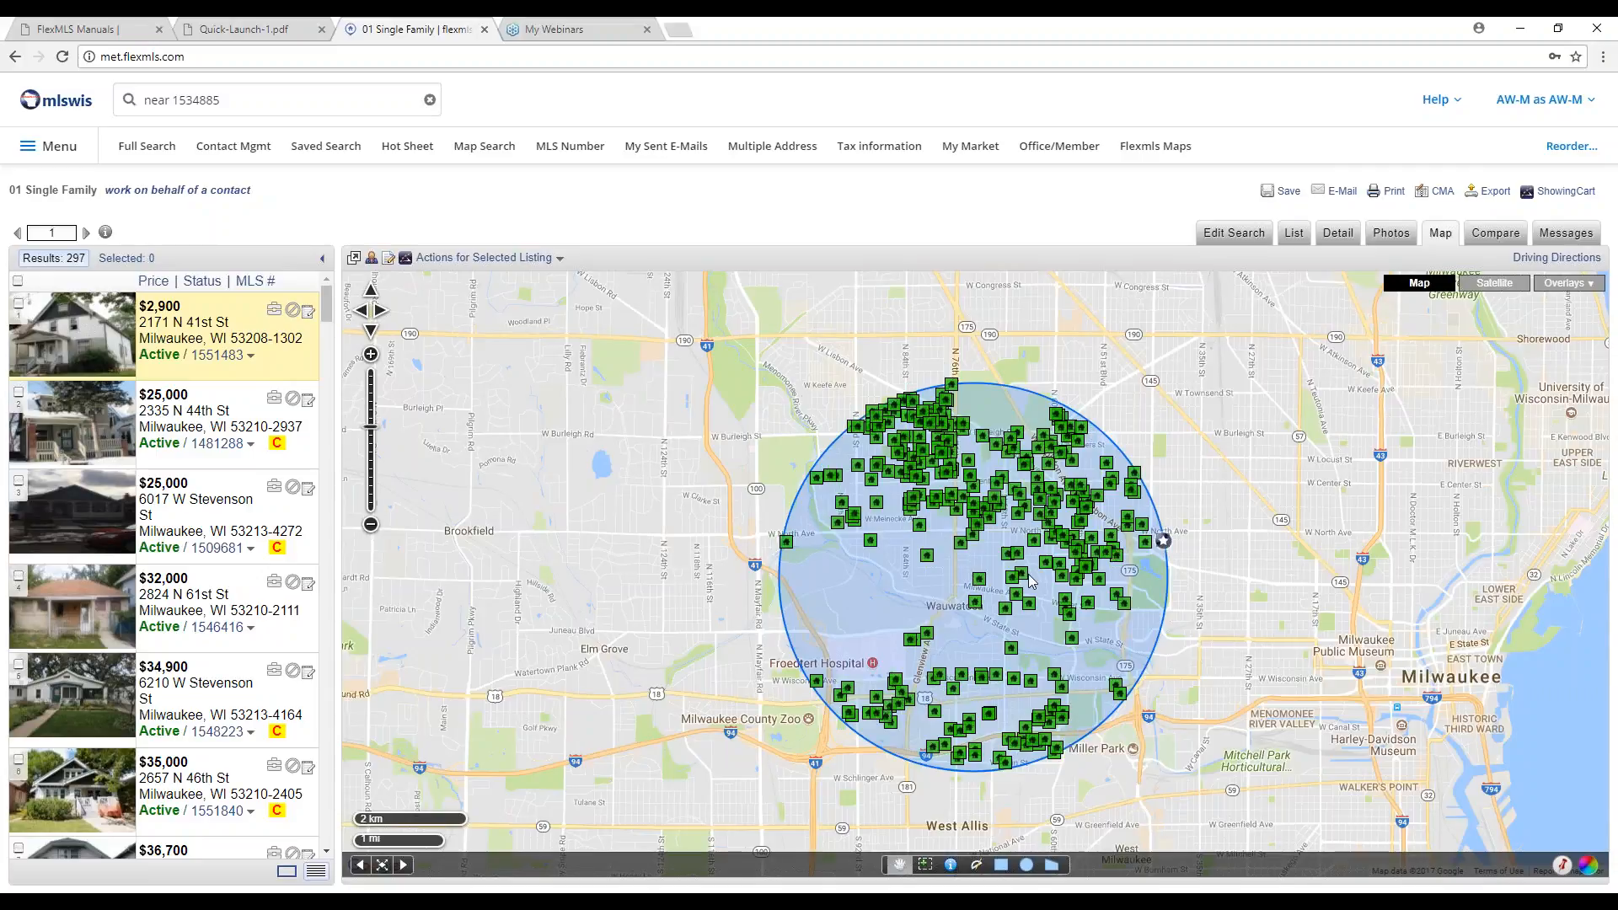
Run 'recent sold near 1534885' to list the 82 sold Single Family homes, then map them.
{"action": "left_click", "coordinate": [149, 102]}
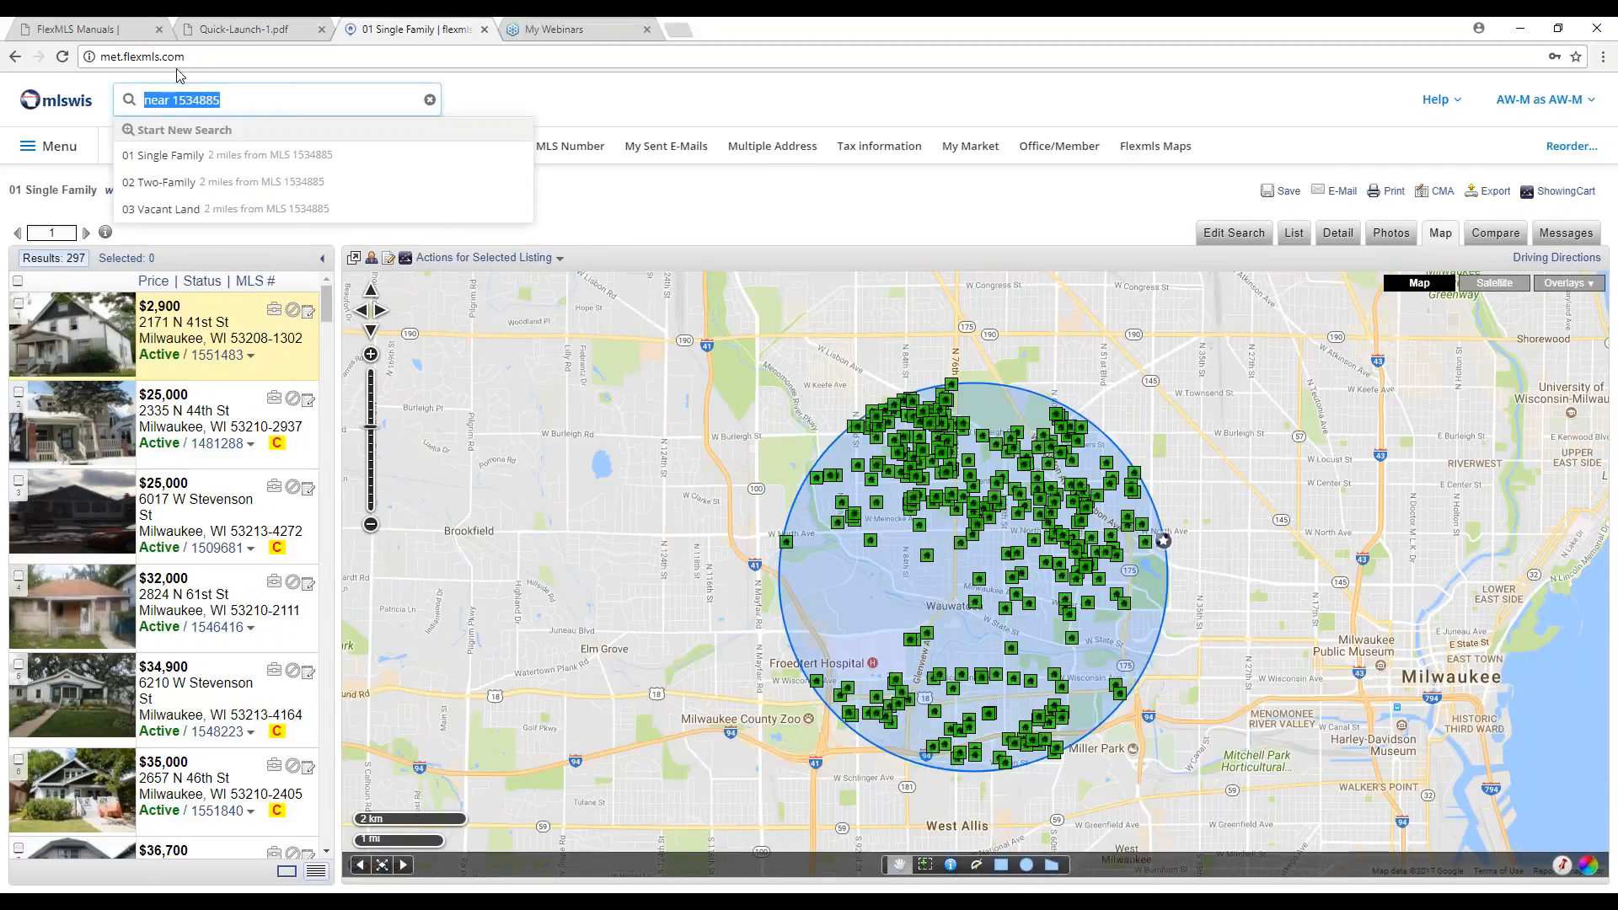
{"action": "key", "text": "Home"}
{"action": "type", "text": "recent sold"}
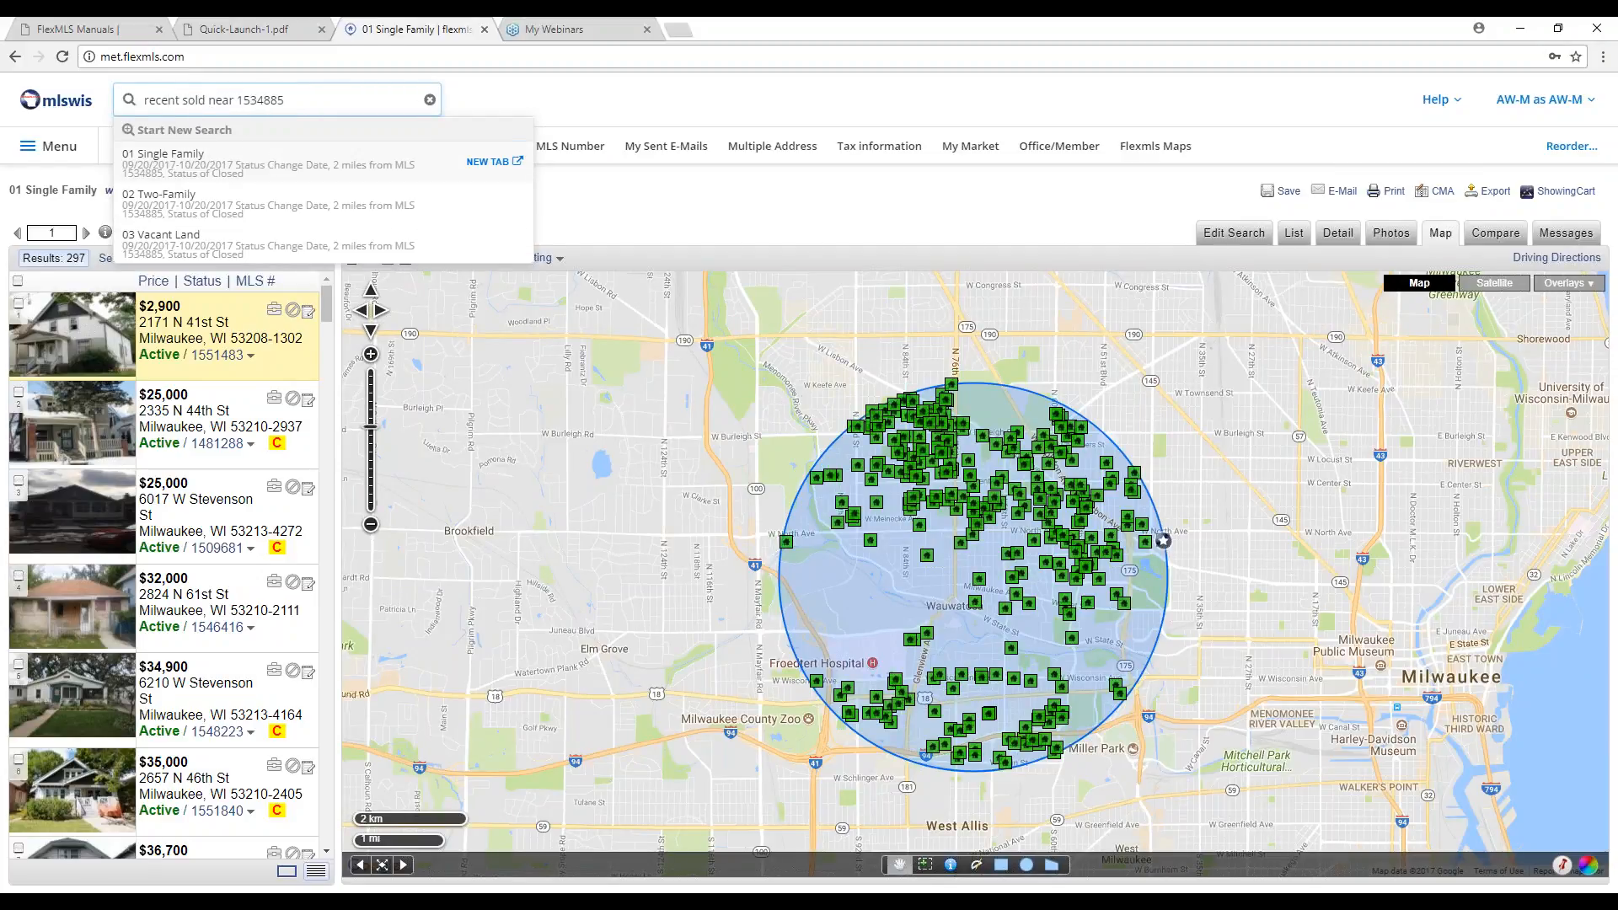
{"action": "key", "text": "Return"}
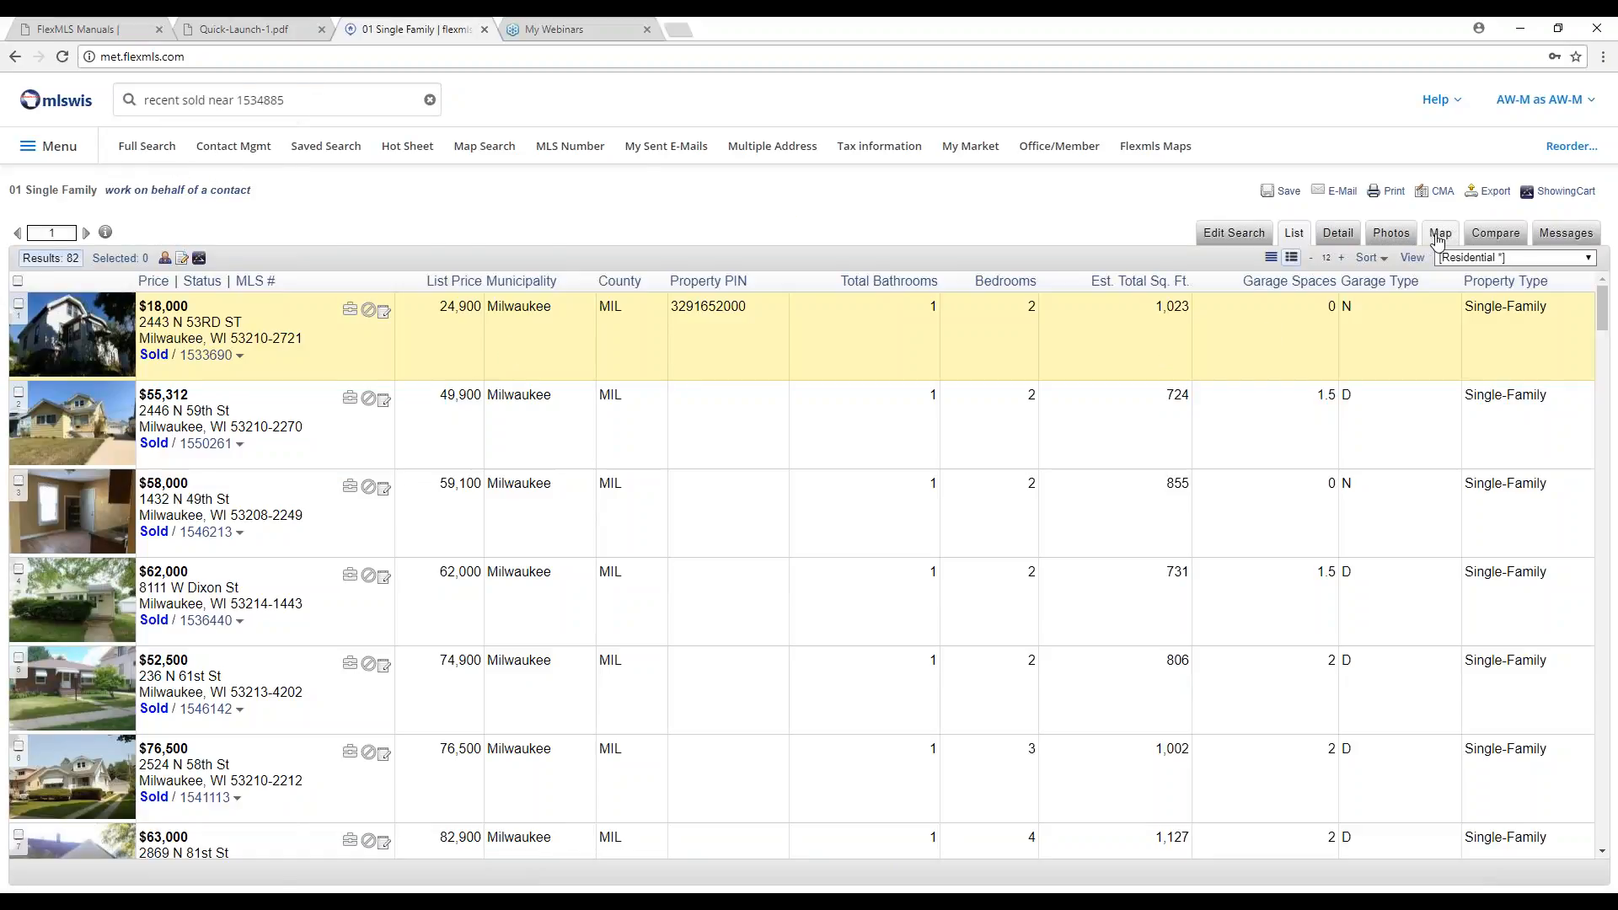
{"action": "left_click", "coordinate": [1440, 236]}
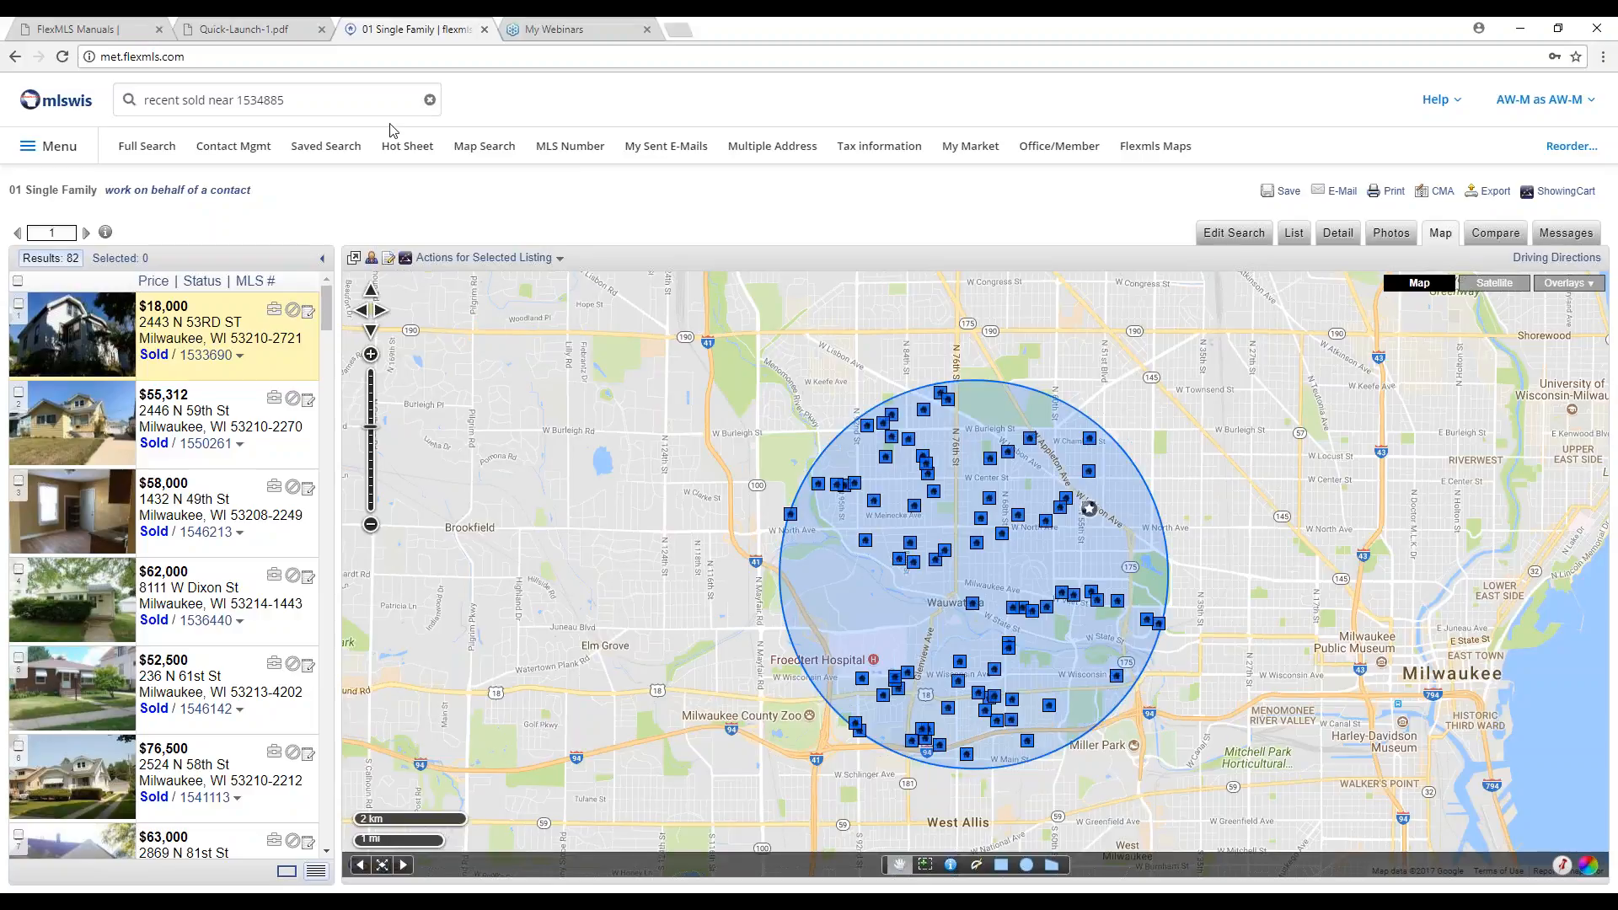
{"action": "left_click", "coordinate": [363, 100]}
{"action": "left_click", "coordinate": [363, 101]}
{"action": "key", "text": "BackSpace"}
{"action": "key", "text": "BackSpace"}
{"action": "key", "text": "BackSpace"}
{"action": "key", "text": "BackSpace"}
{"action": "key", "text": "BackSpace"}
{"action": "key", "text": "BackSpace"}
{"action": "key", "text": "BackSpace"}
{"action": "key", "text": "BackSpace"}
{"action": "key", "text": "BackSpace"}
{"action": "key", "text": "BackSpace"}
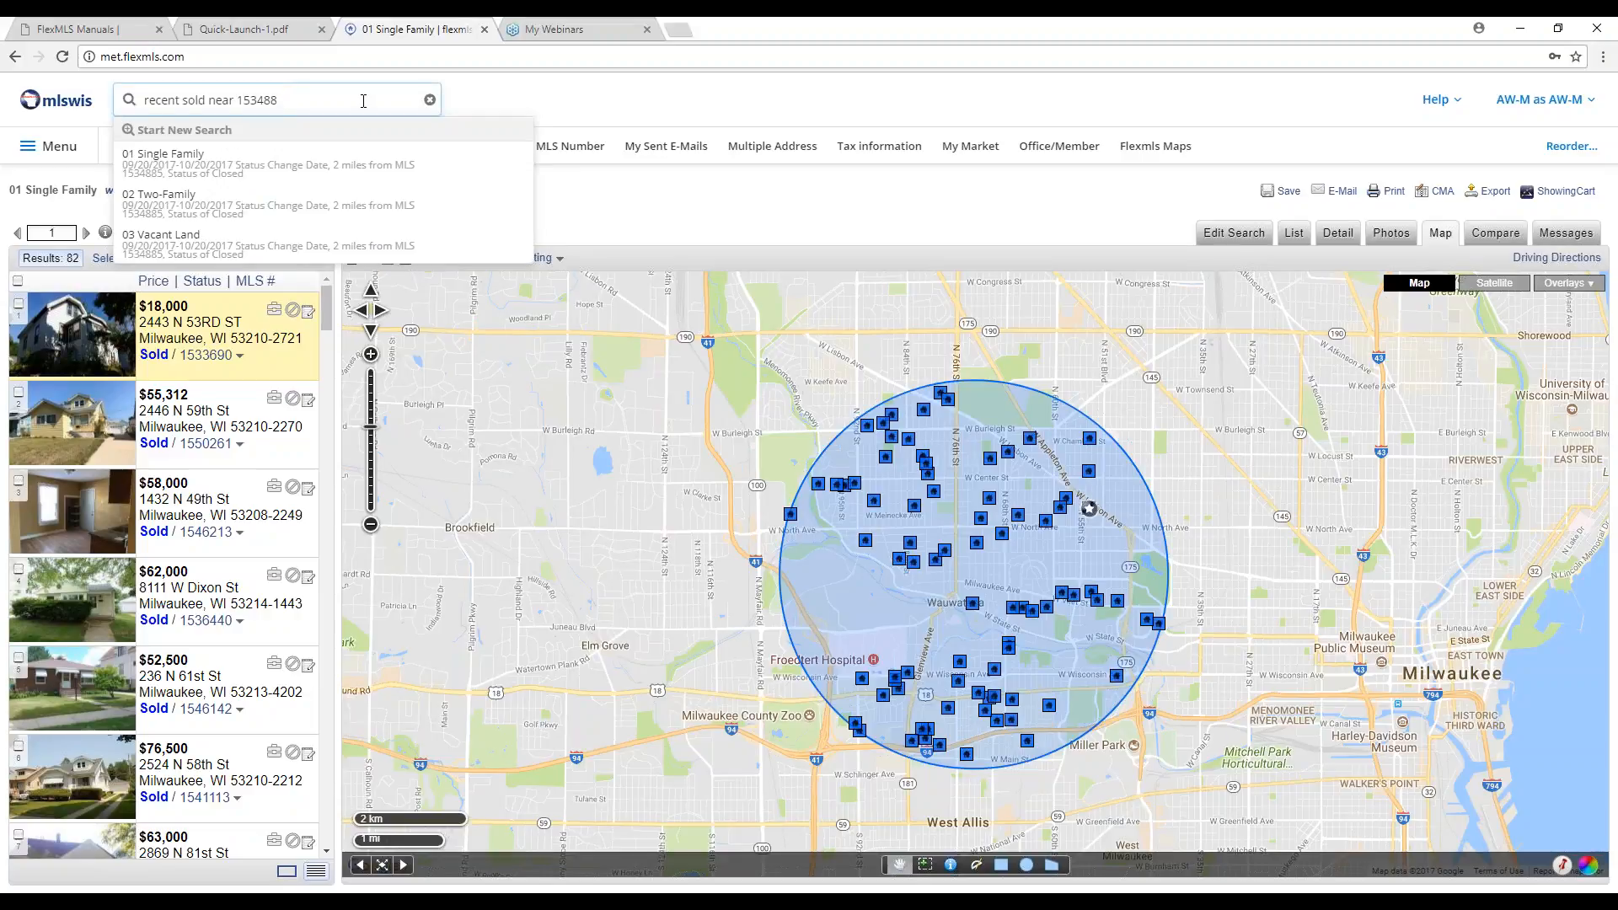
{"action": "key", "text": "BackSpace"}
{"action": "key", "text": "BackSpace"}
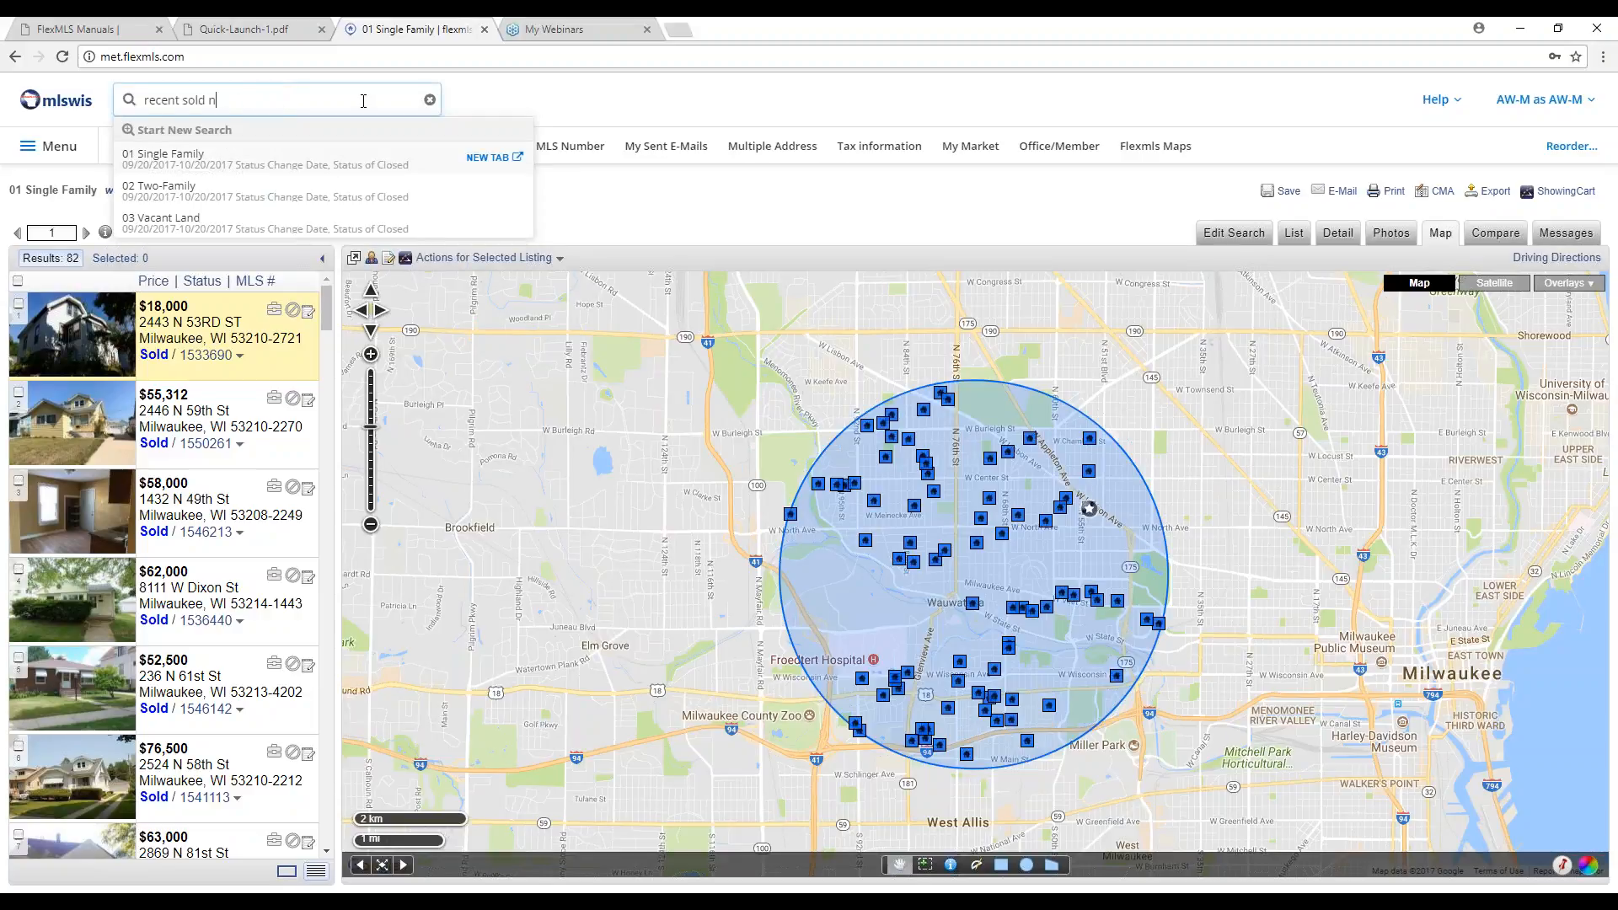
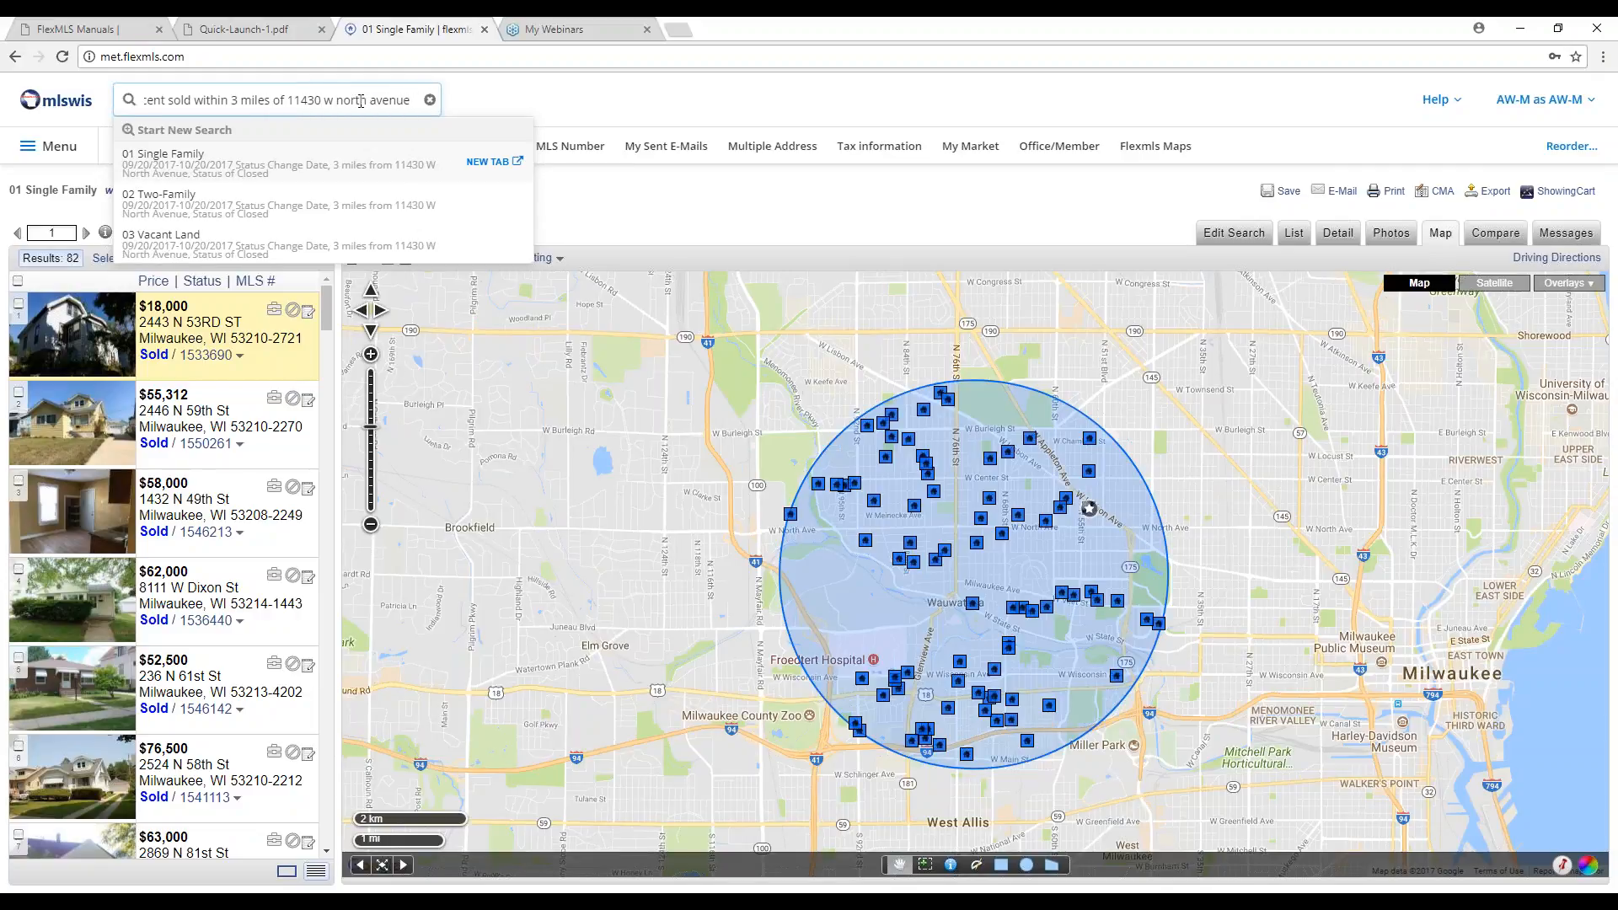
{"action": "key", "text": "Return"}
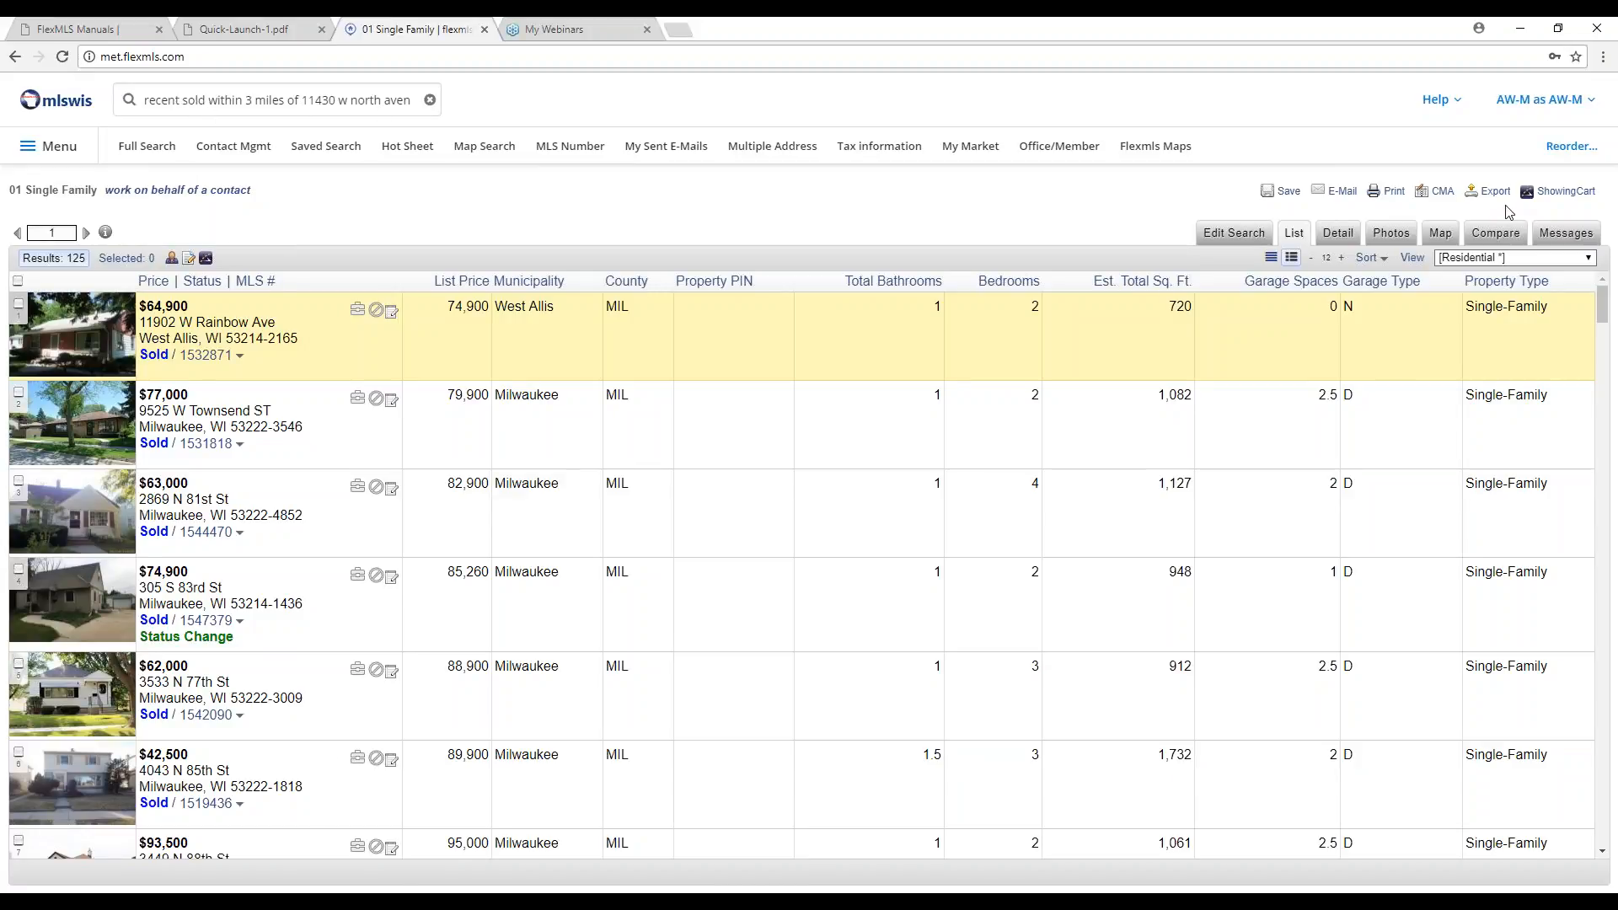
{"action": "left_click", "coordinate": [1440, 236]}
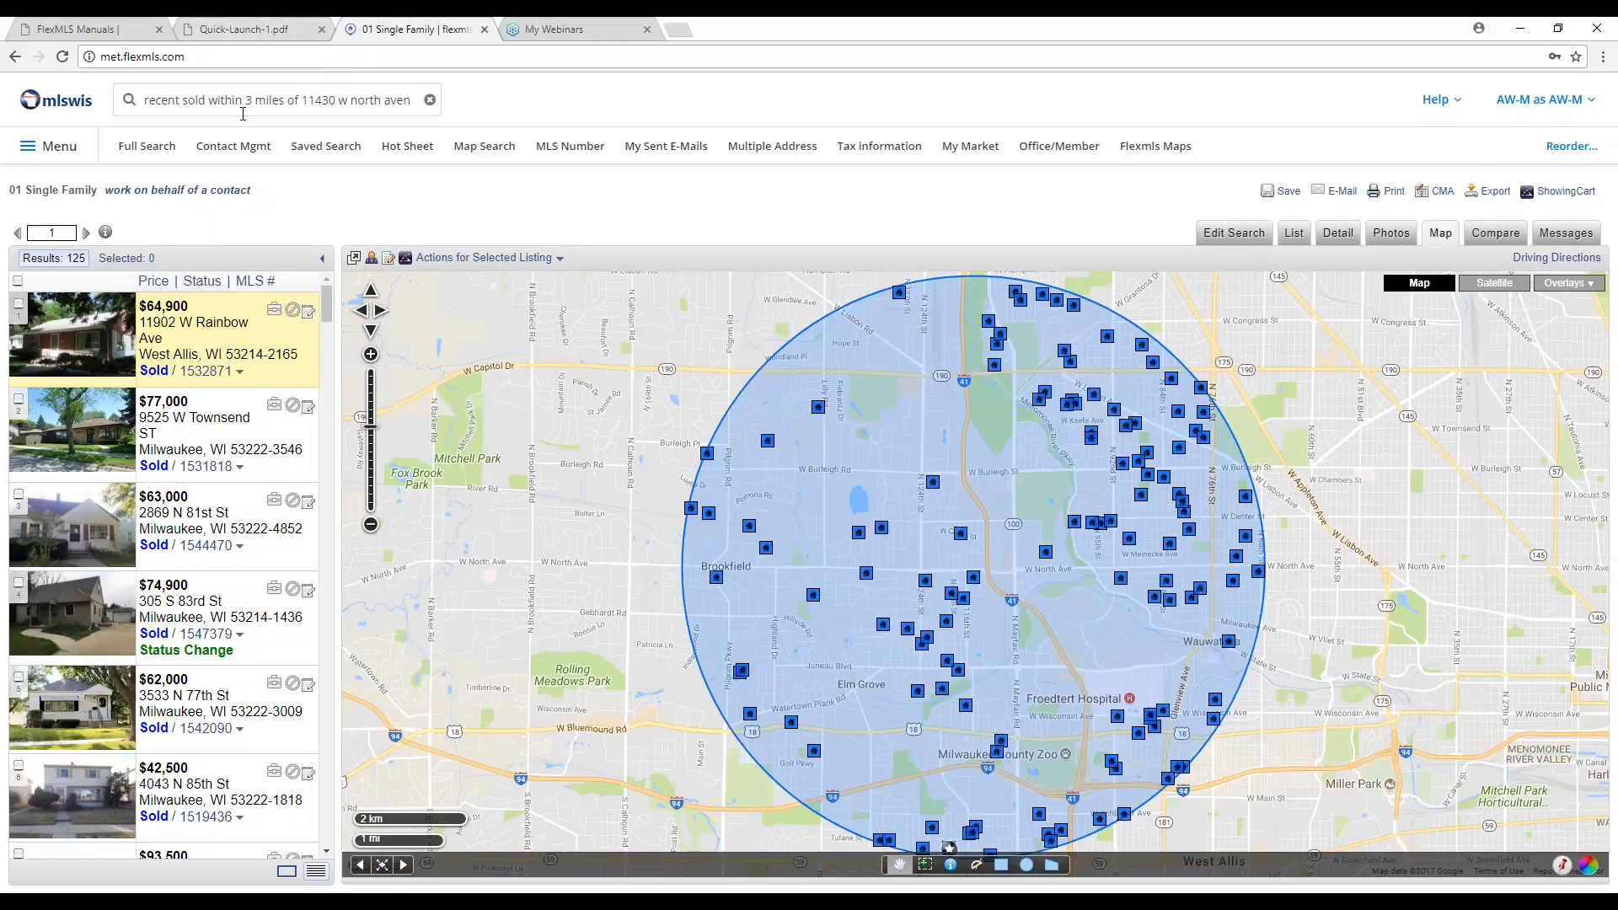
{"action": "left_click", "coordinate": [240, 102]}
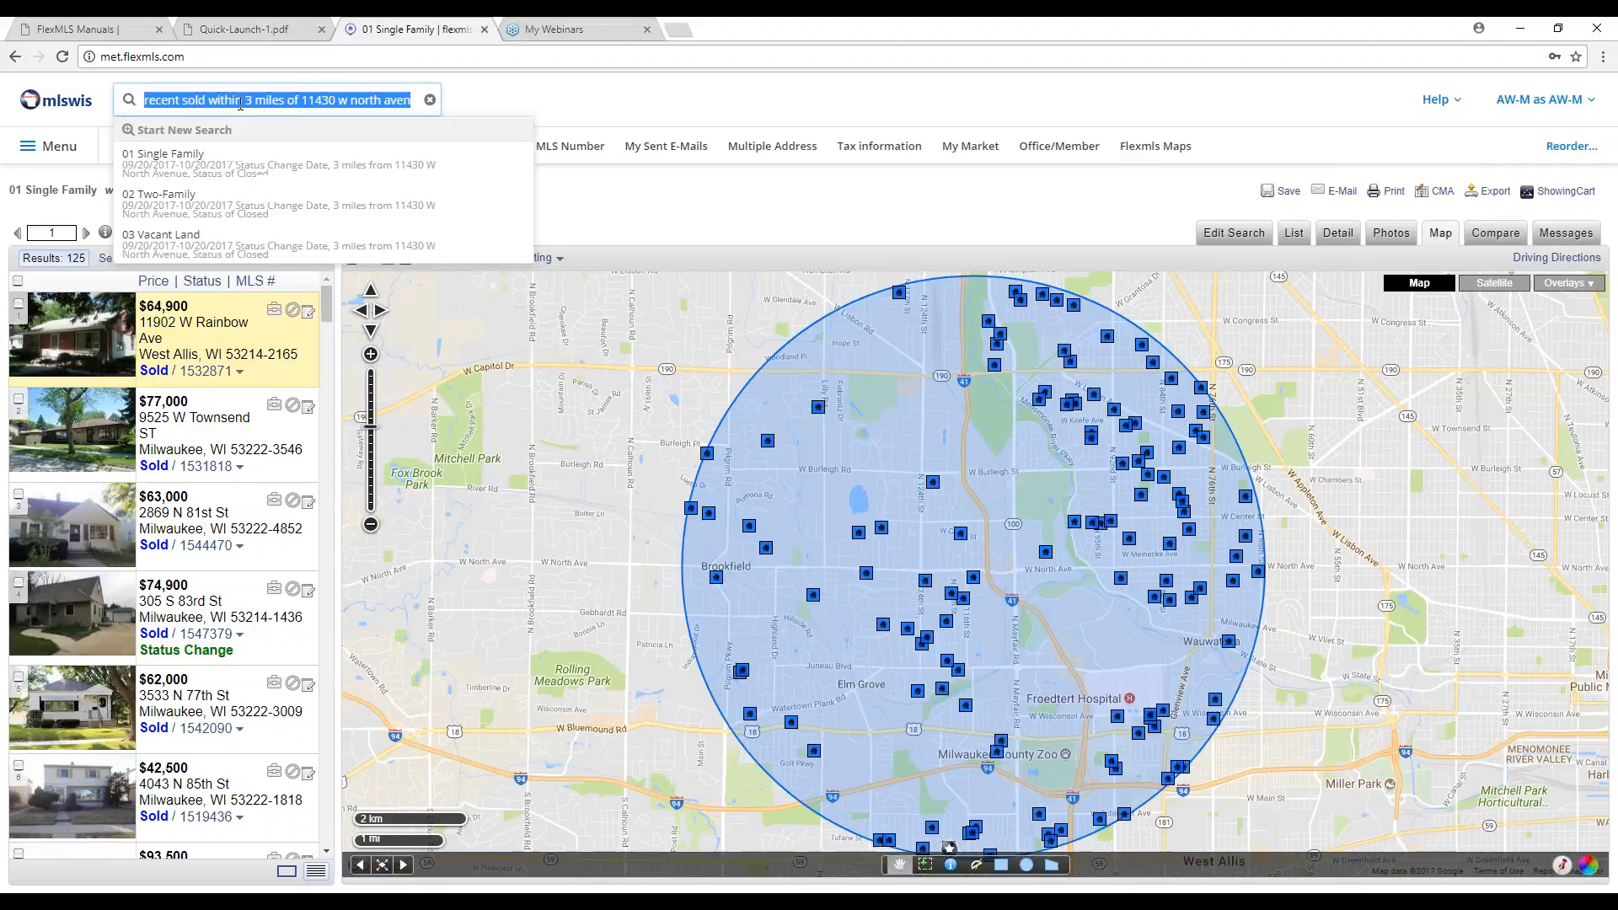
Read all six pages of Quick-Launch-1.pdf down to the less-than-or-equal price example, then close it.
{"action": "left_click", "coordinate": [244, 32]}
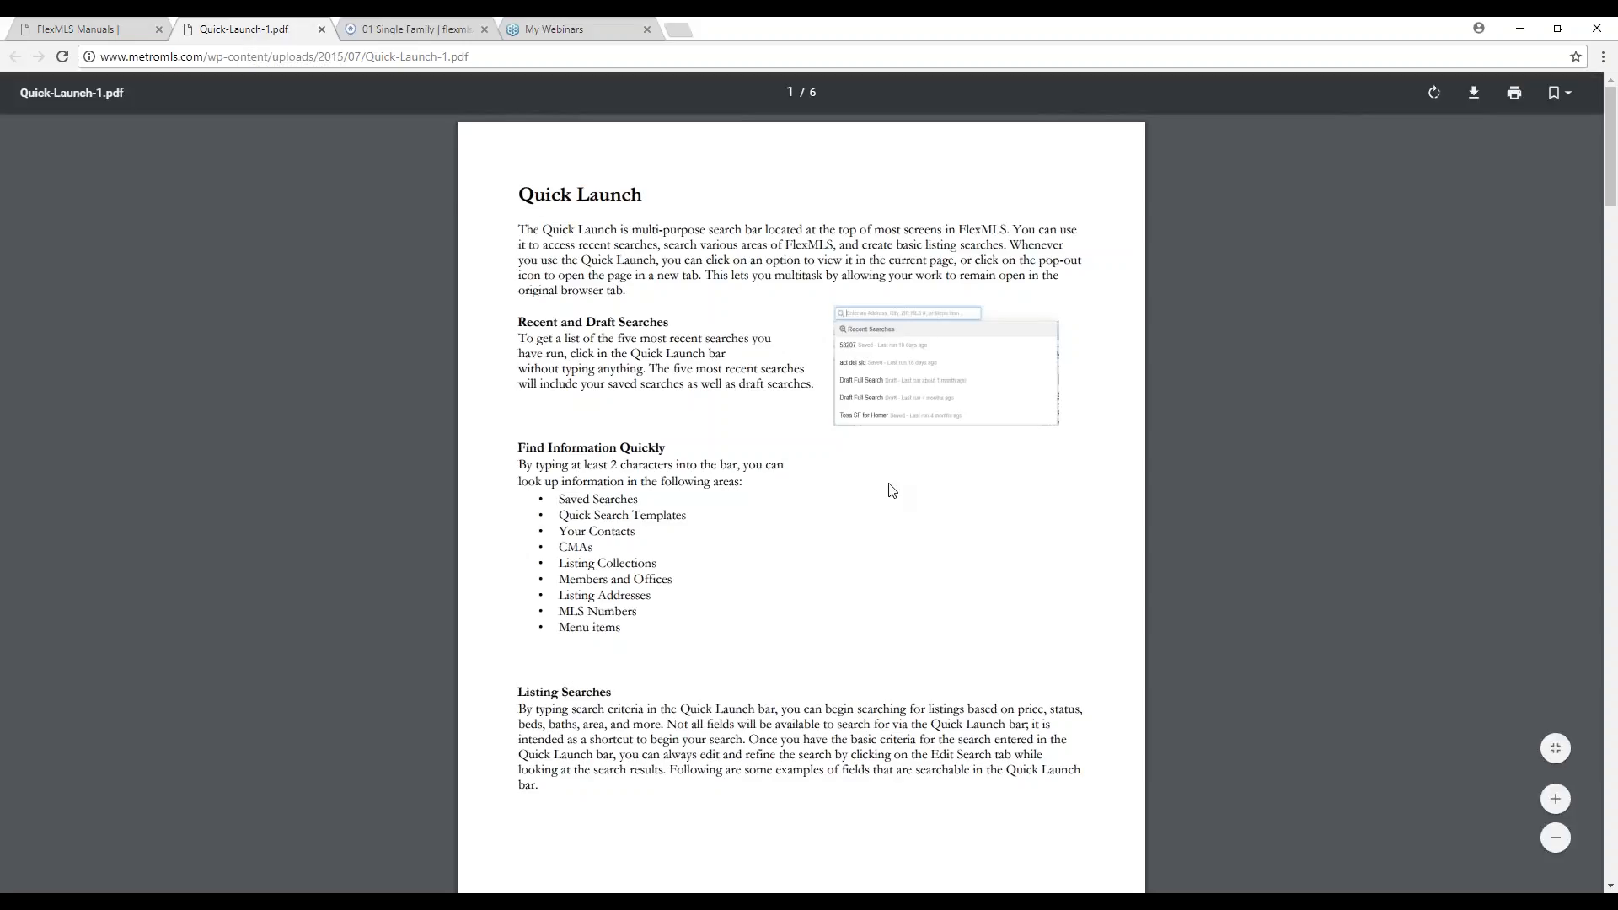
{"action": "scroll", "coordinate": [928, 479], "scroll_direction": "down", "scroll_amount": 2}
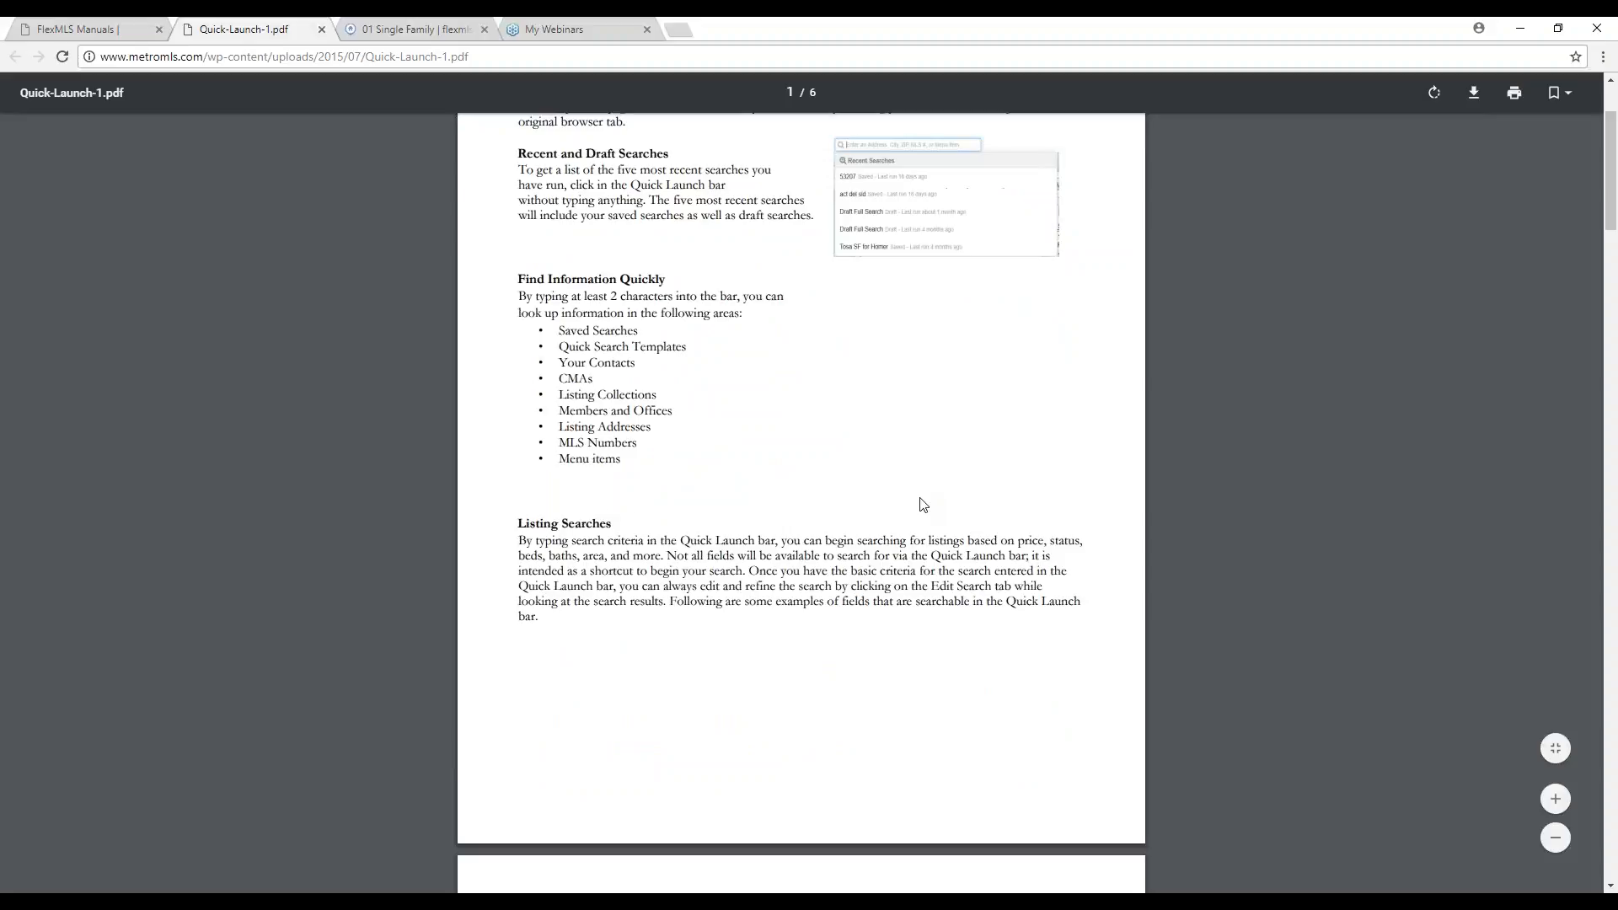
{"action": "scroll", "coordinate": [921, 504], "scroll_direction": "down", "scroll_amount": 7}
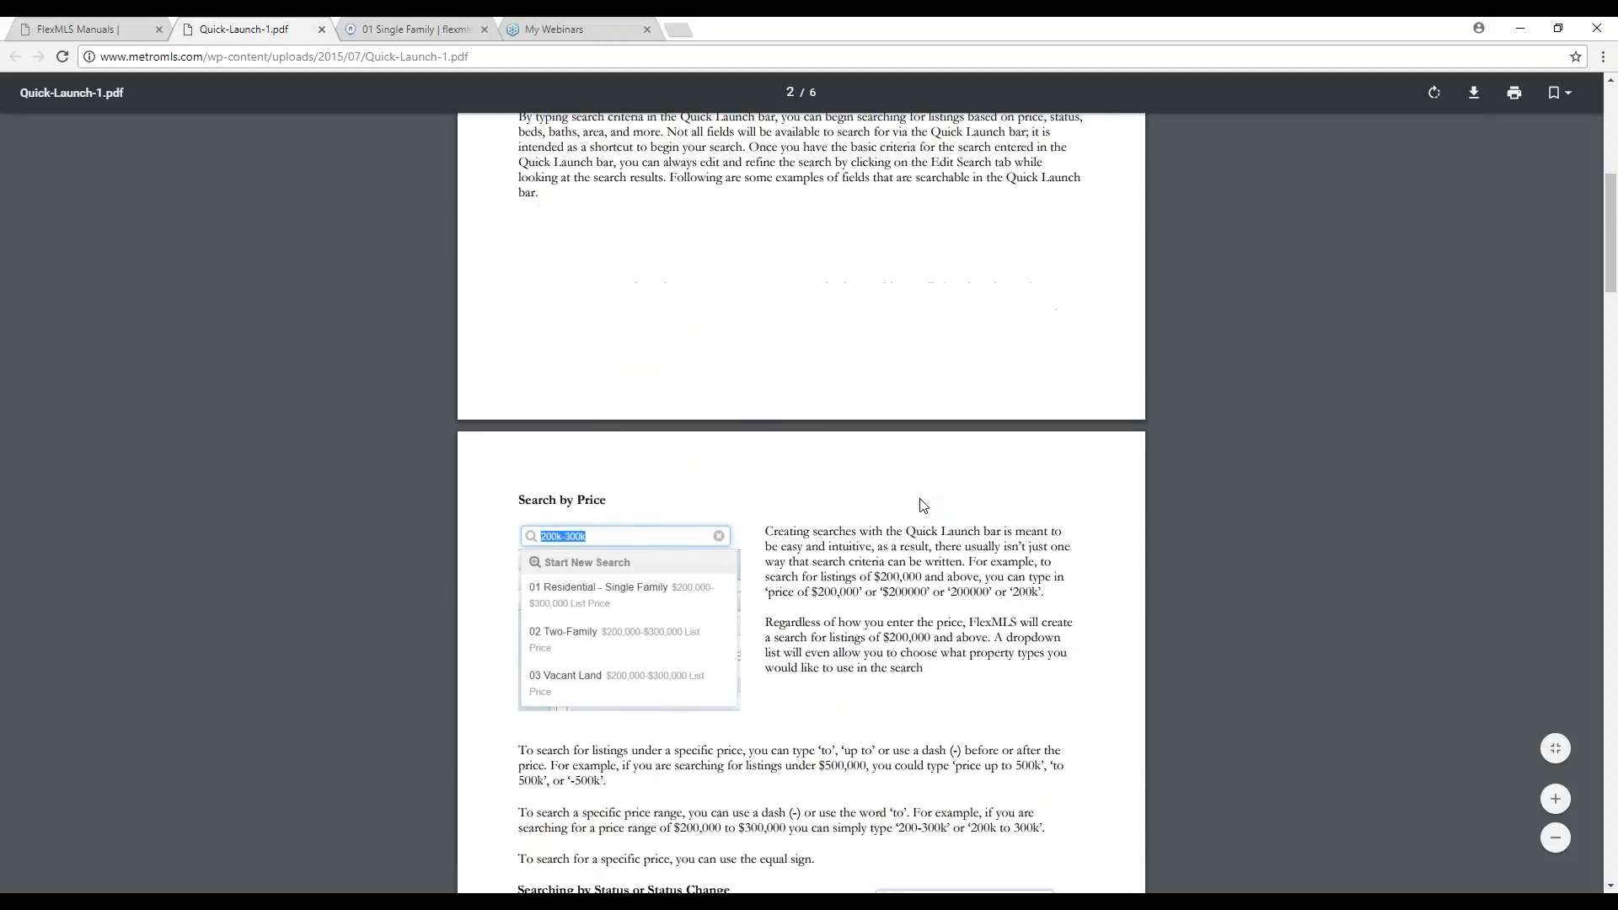
{"action": "scroll", "coordinate": [892, 390], "scroll_direction": "down", "scroll_amount": 5}
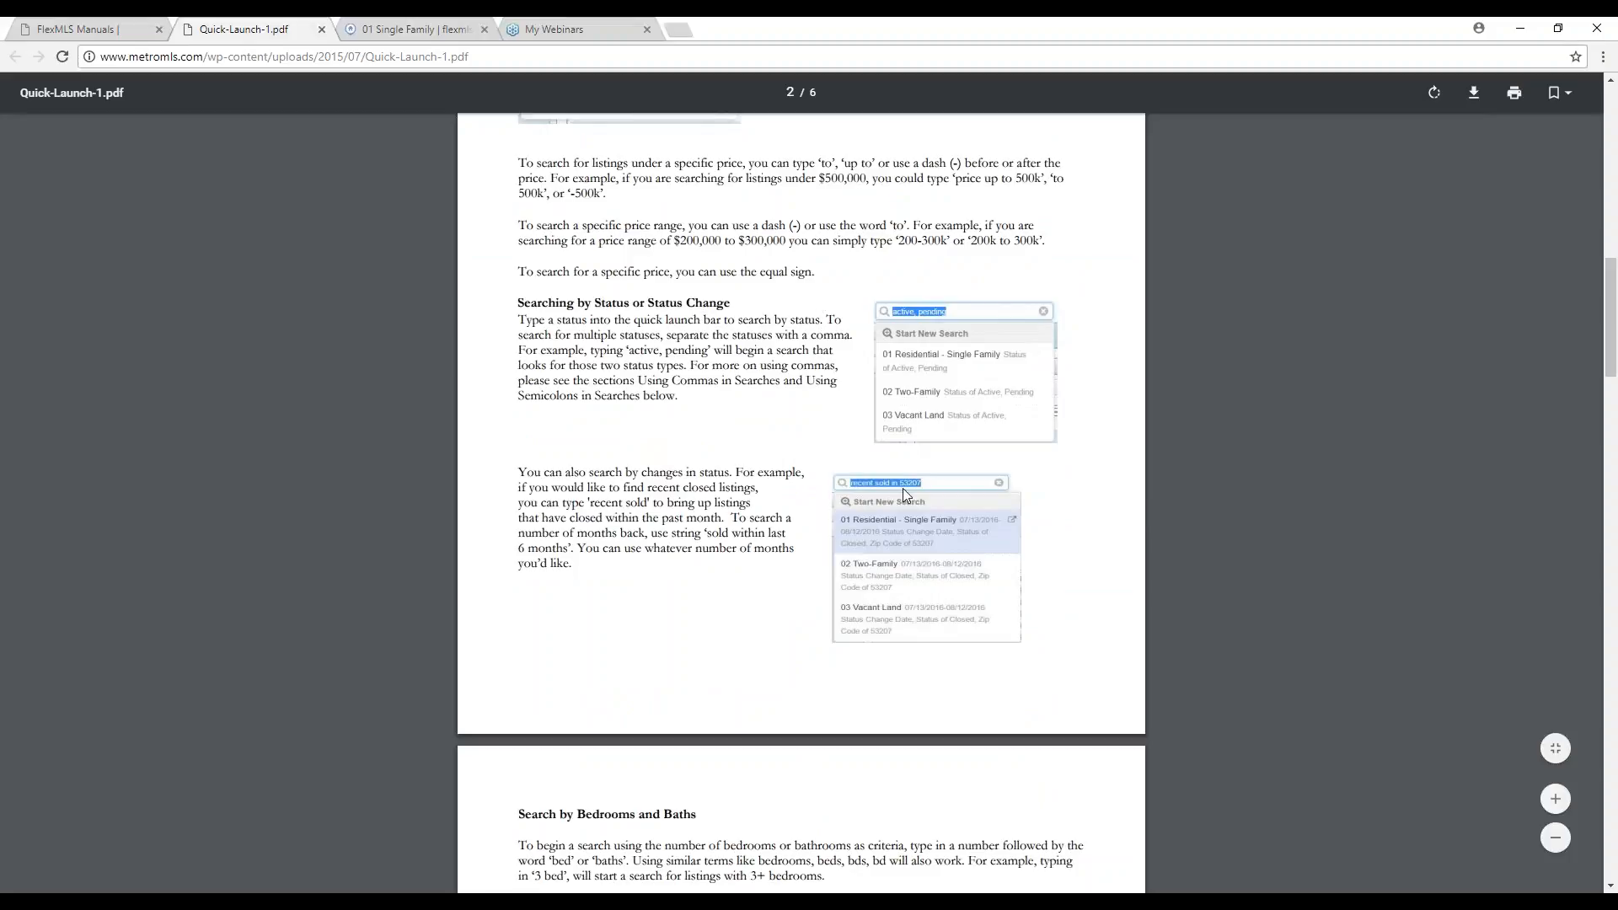
{"action": "scroll", "coordinate": [893, 515], "scroll_direction": "down", "scroll_amount": 5}
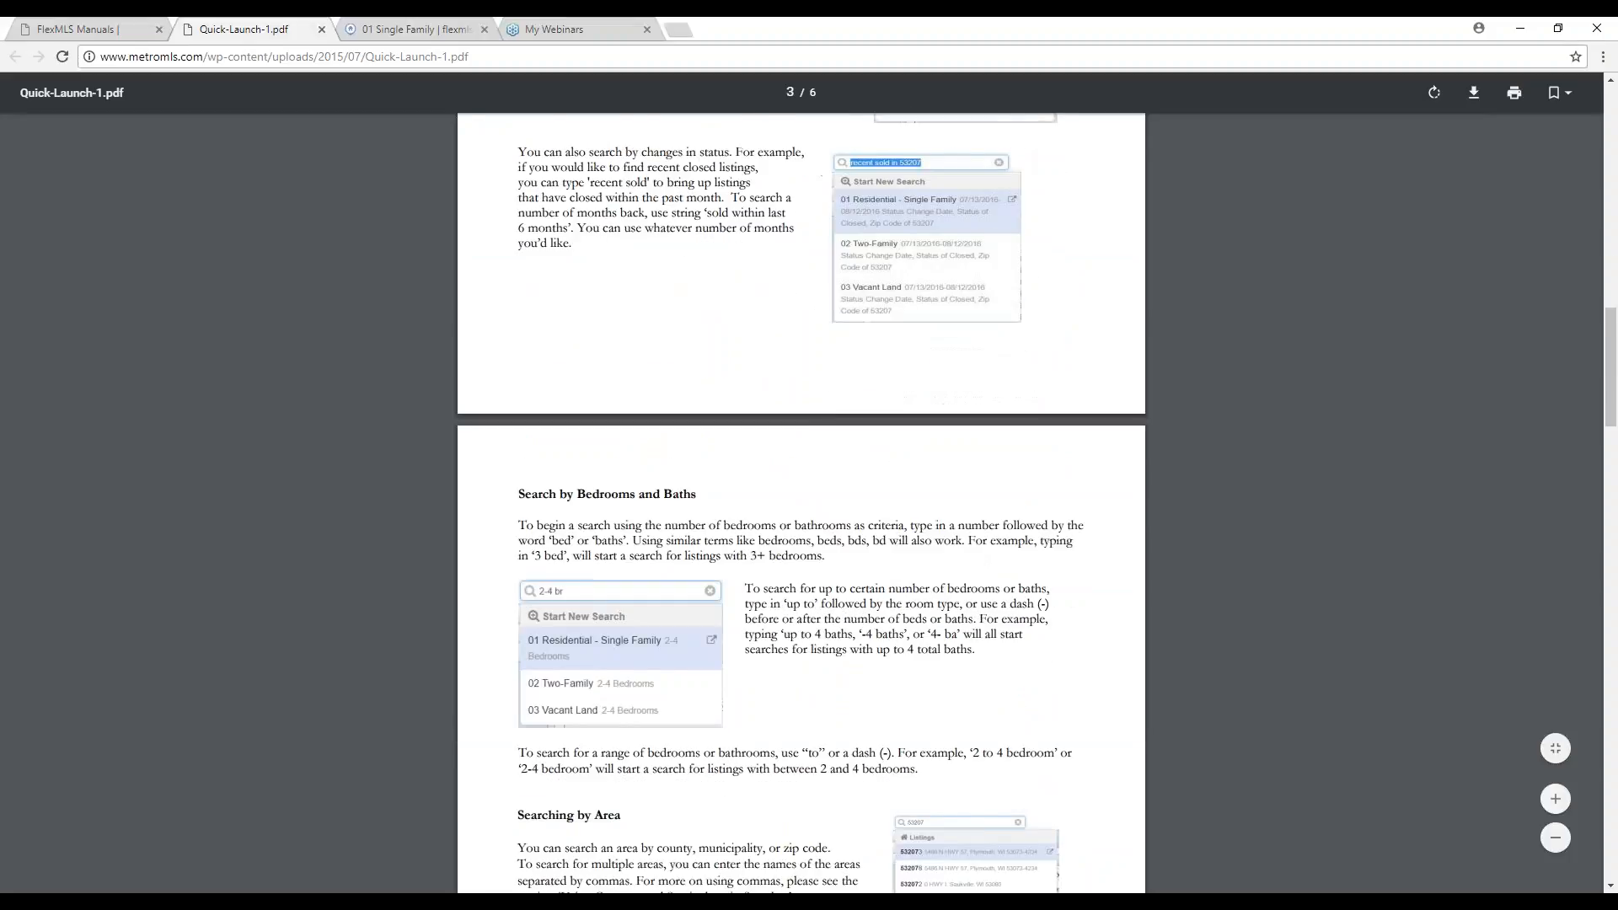
{"action": "scroll", "coordinate": [730, 428], "scroll_direction": "down", "scroll_amount": 4}
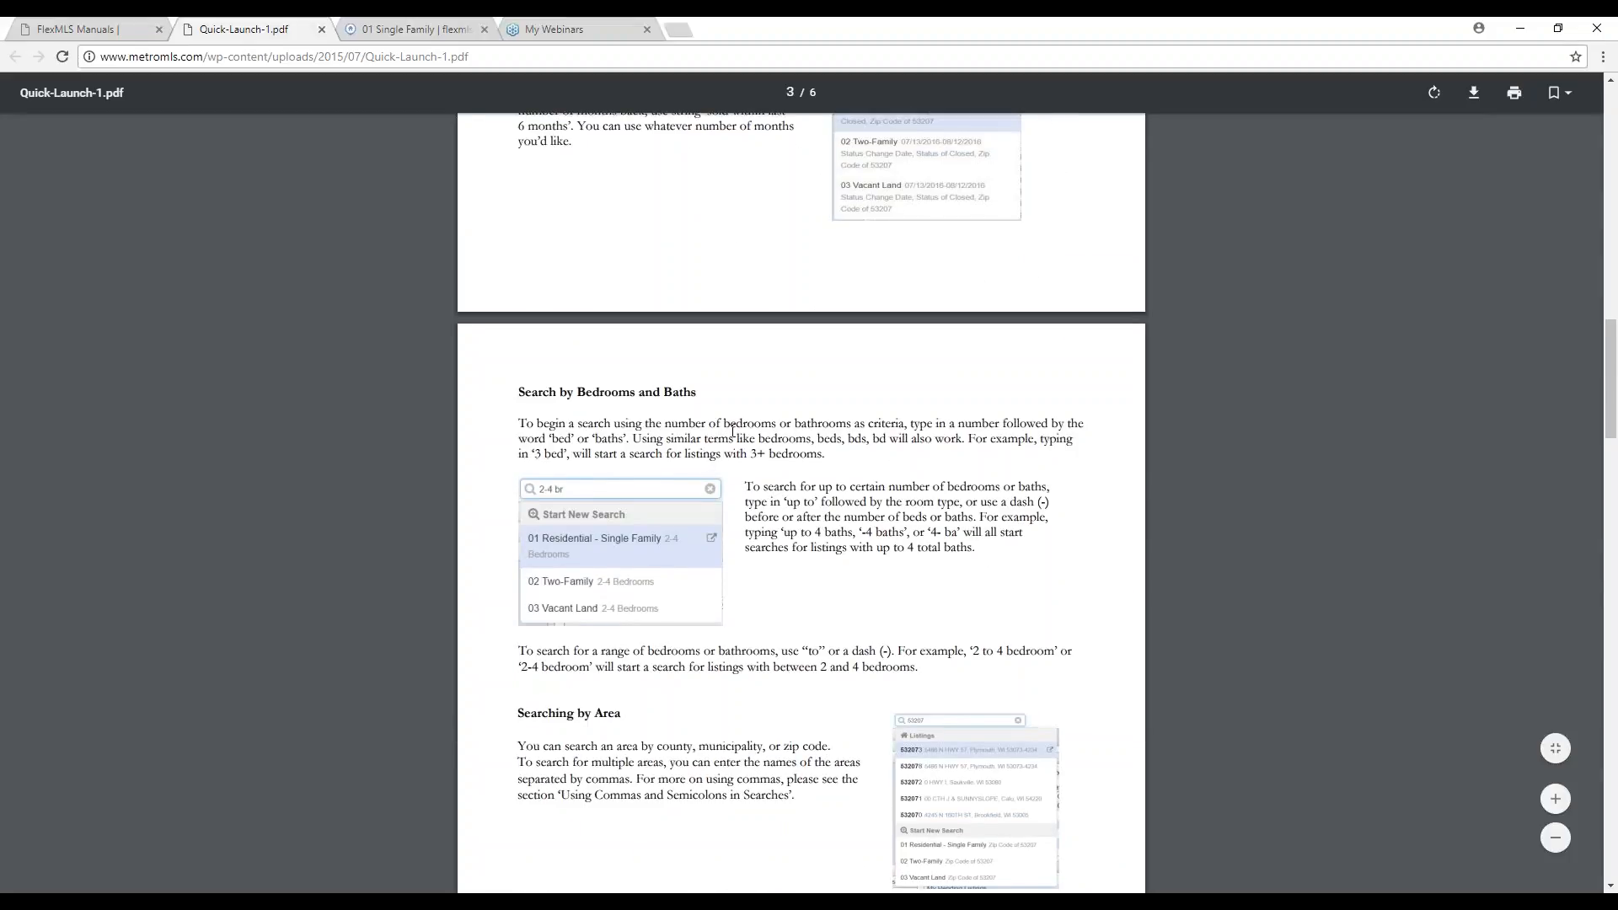
{"action": "scroll", "coordinate": [734, 435], "scroll_direction": "down", "scroll_amount": 2}
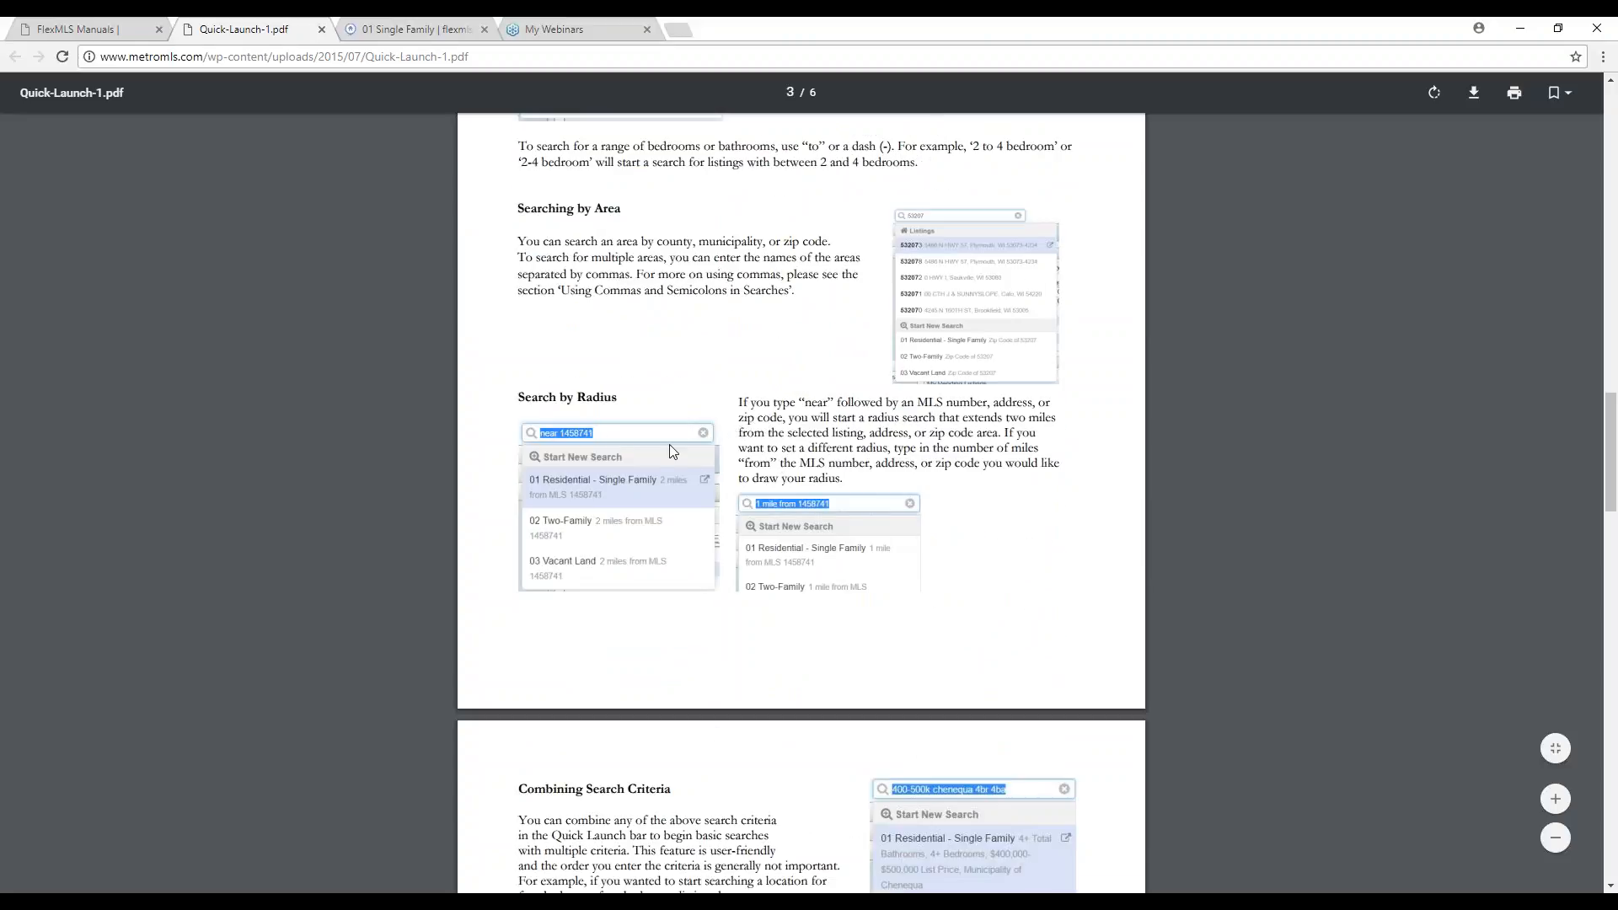
{"action": "scroll", "coordinate": [672, 451], "scroll_direction": "down", "scroll_amount": 4}
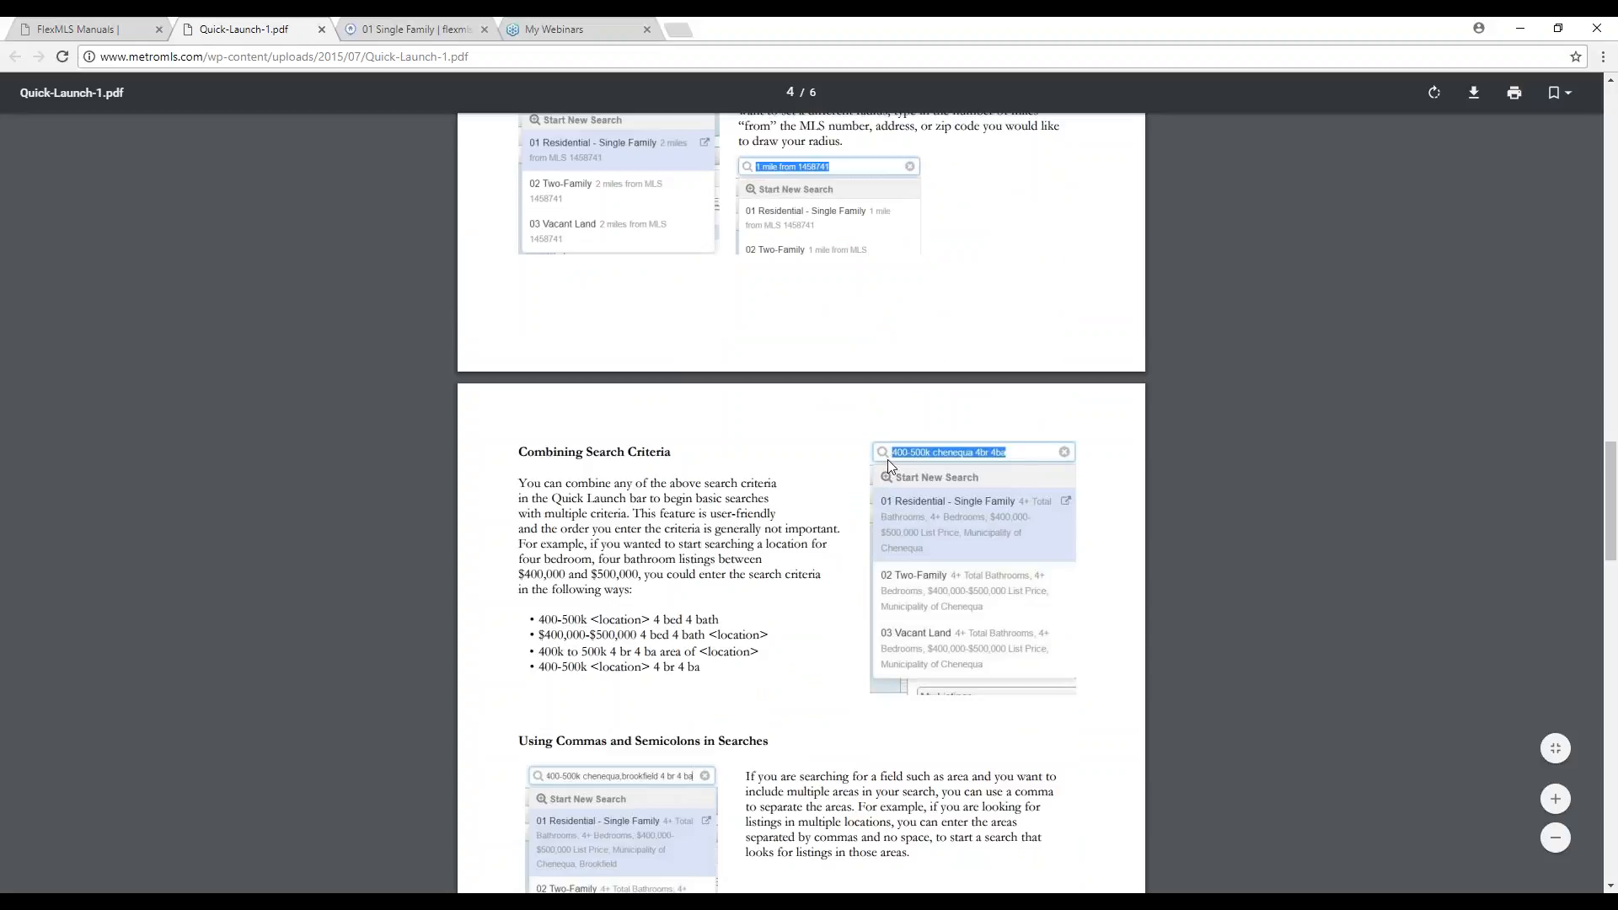
{"action": "scroll", "coordinate": [875, 459], "scroll_direction": "down", "scroll_amount": 2}
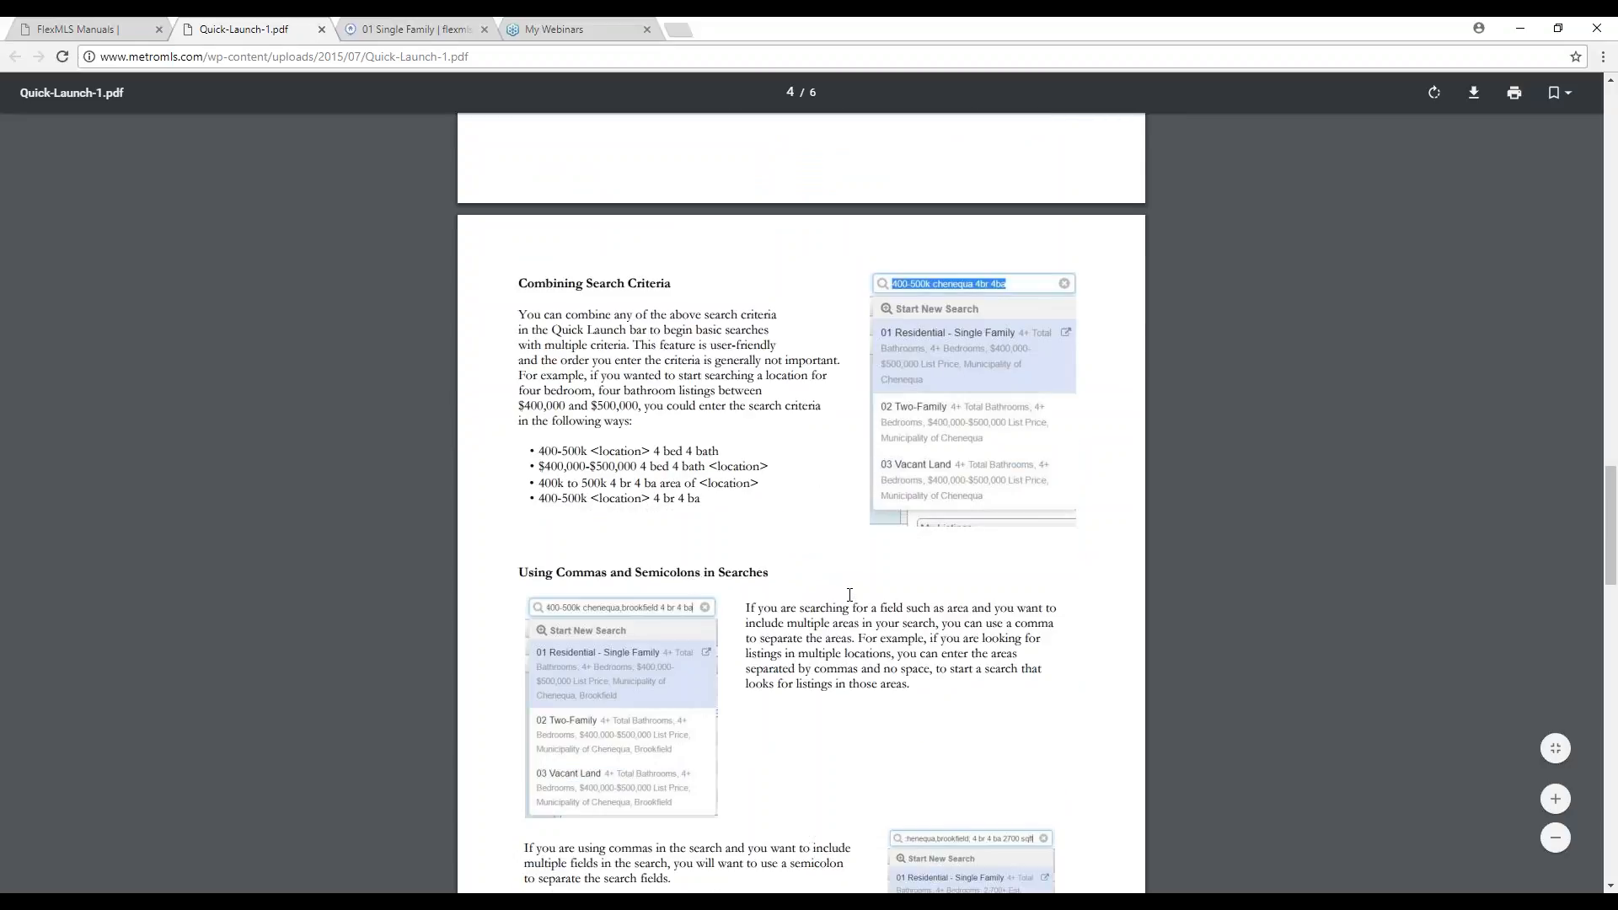
{"action": "scroll", "coordinate": [849, 603], "scroll_direction": "down", "scroll_amount": 2}
{"action": "scroll", "coordinate": [843, 603], "scroll_direction": "down", "scroll_amount": 5}
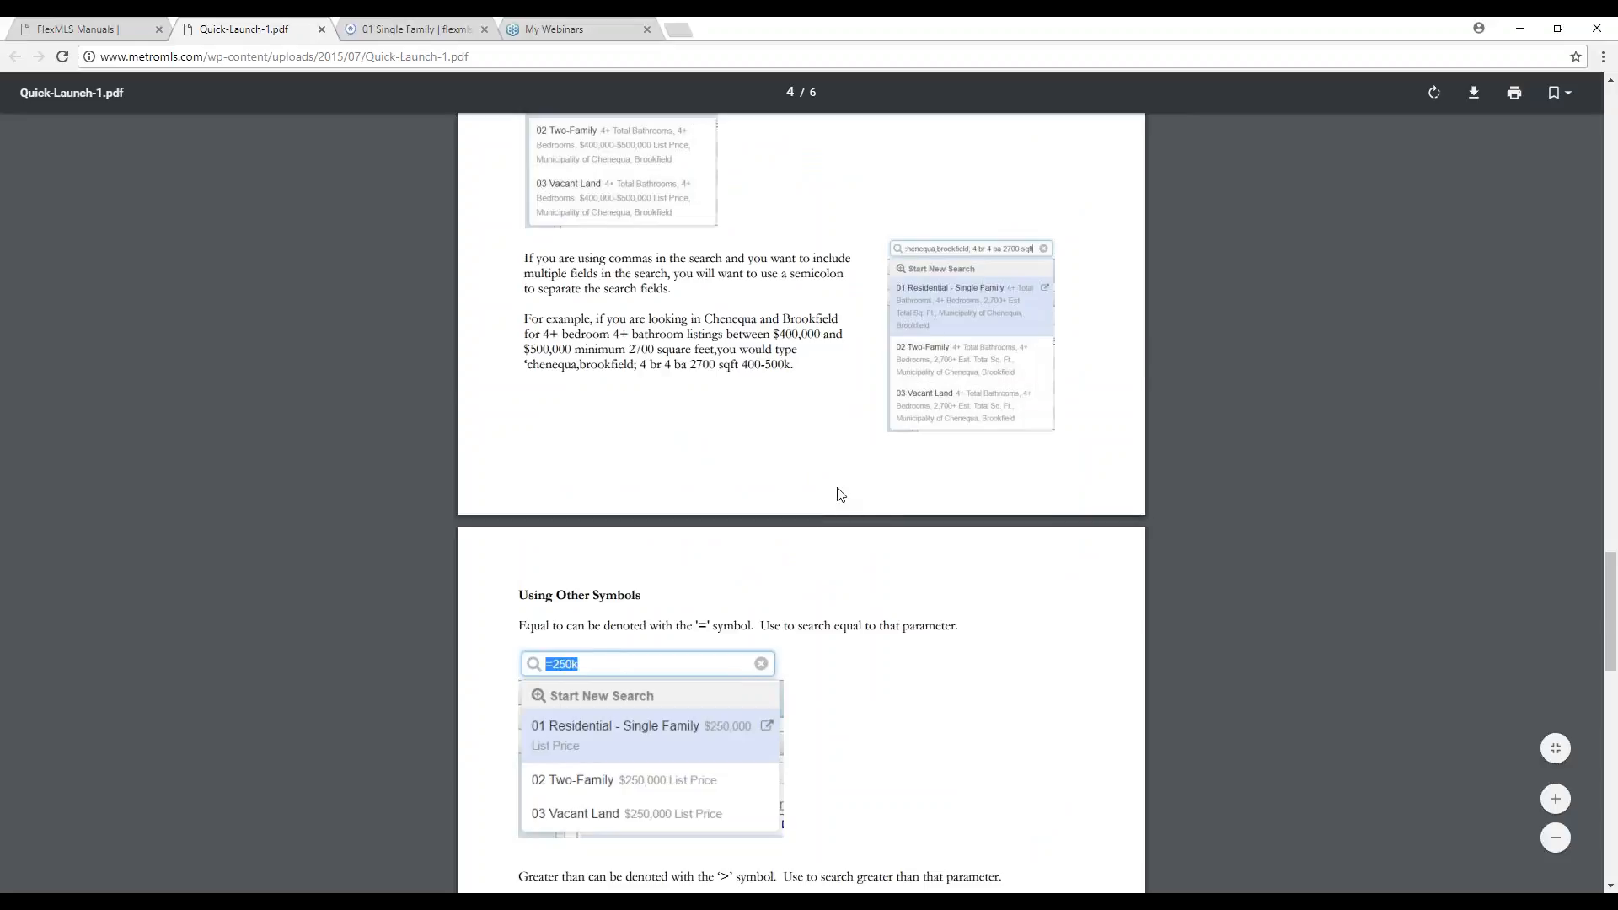
{"action": "scroll", "coordinate": [842, 505], "scroll_direction": "down", "scroll_amount": 8}
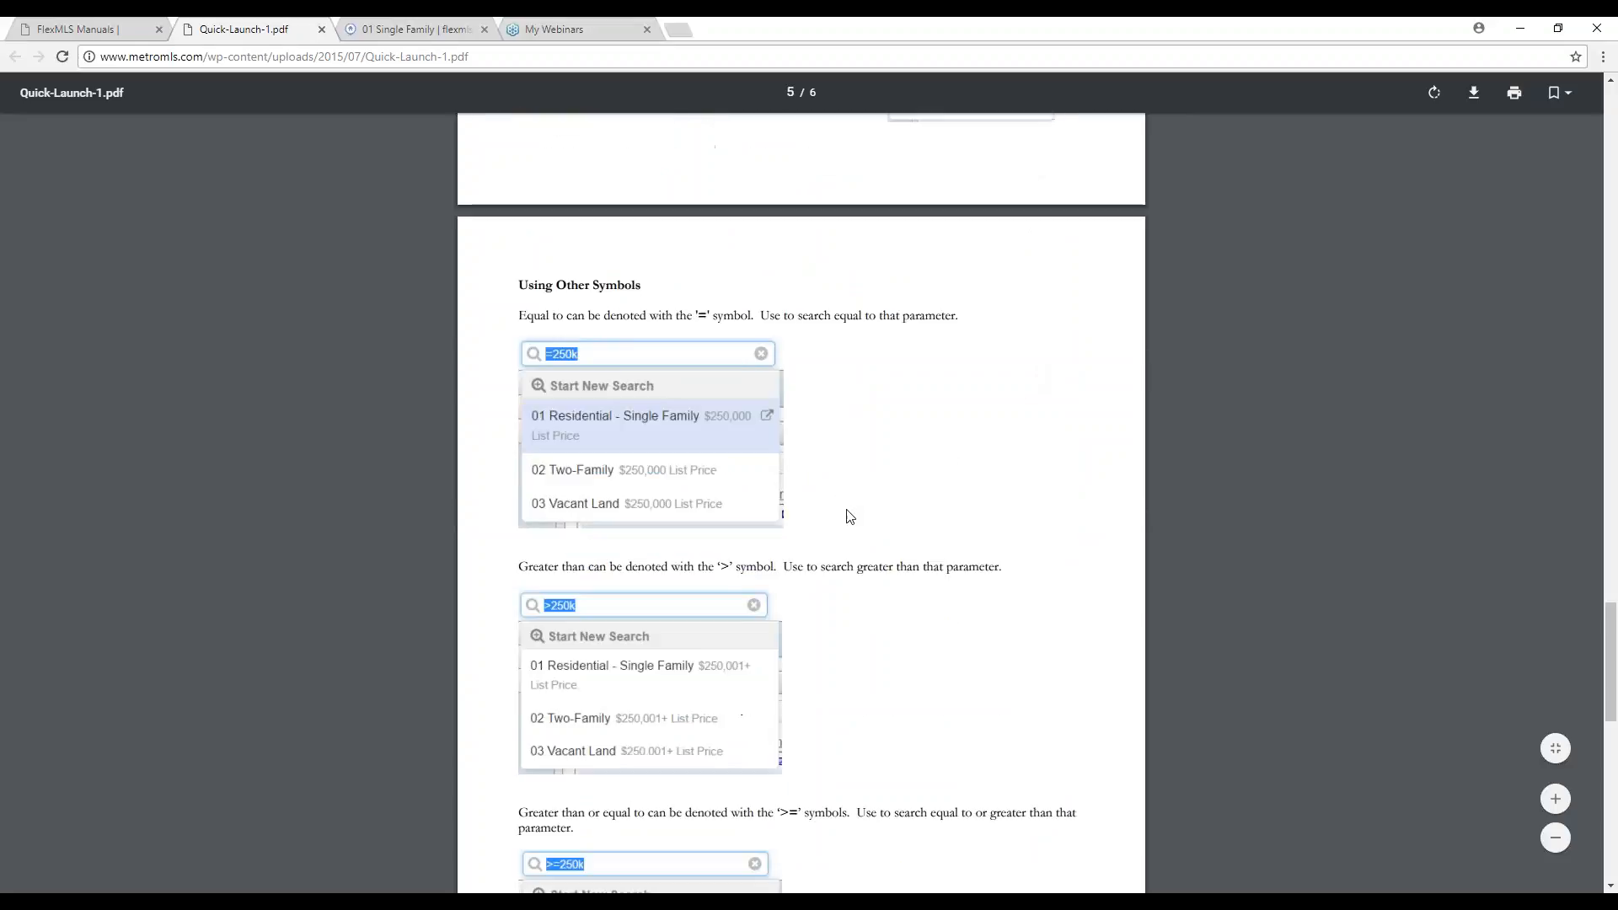
{"action": "scroll", "coordinate": [849, 517], "scroll_direction": "down", "scroll_amount": 3}
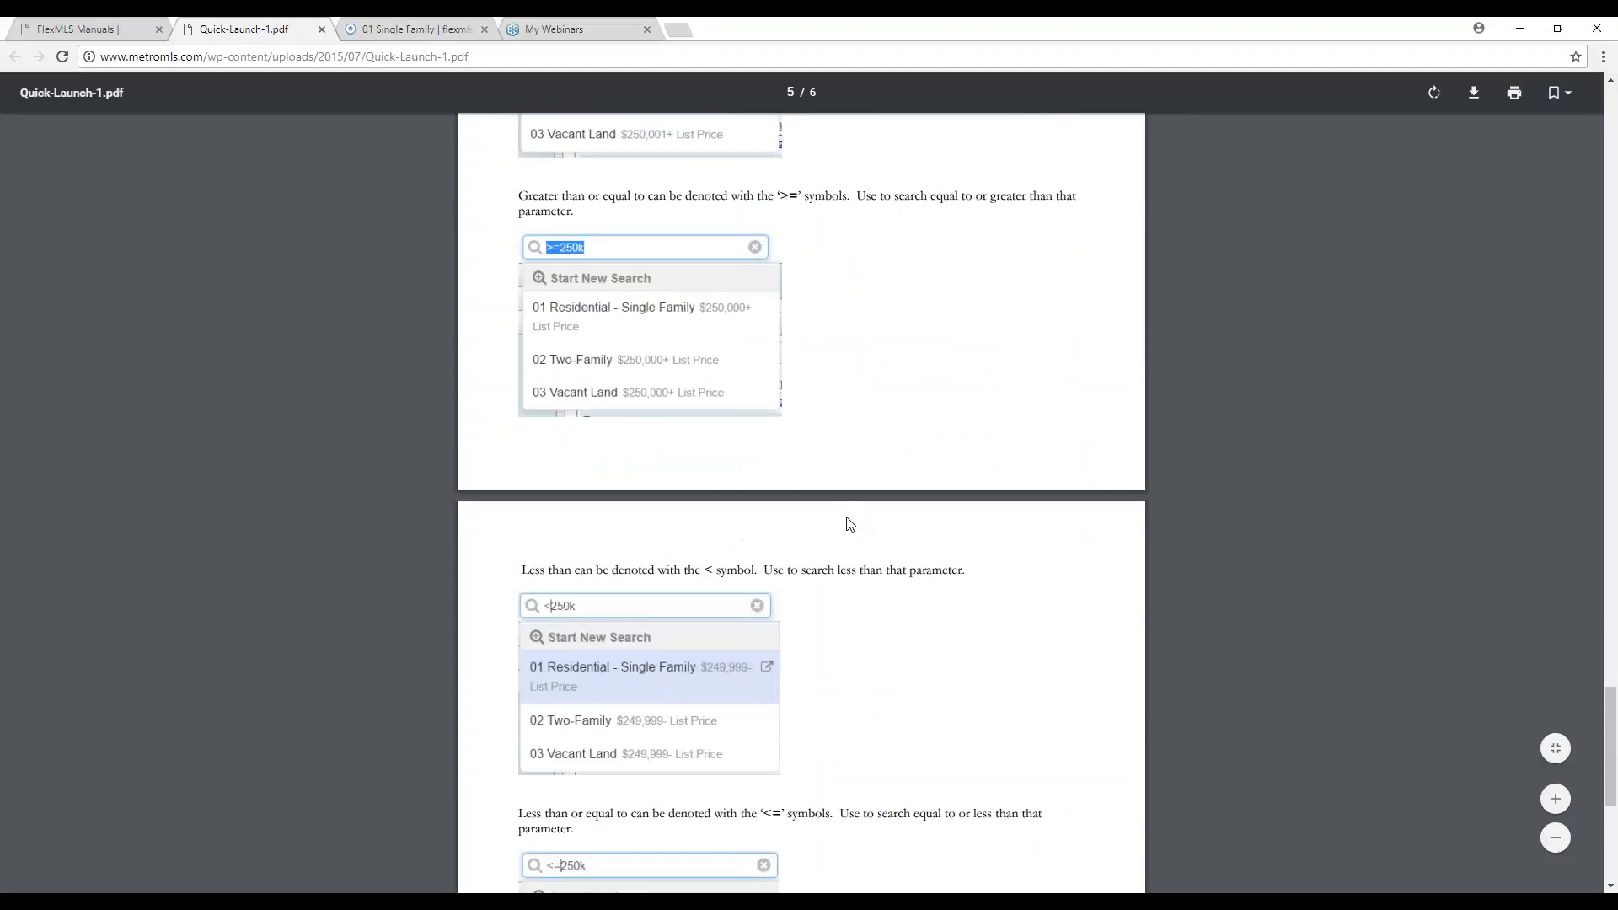
{"action": "scroll", "coordinate": [847, 523], "scroll_direction": "down", "scroll_amount": 6}
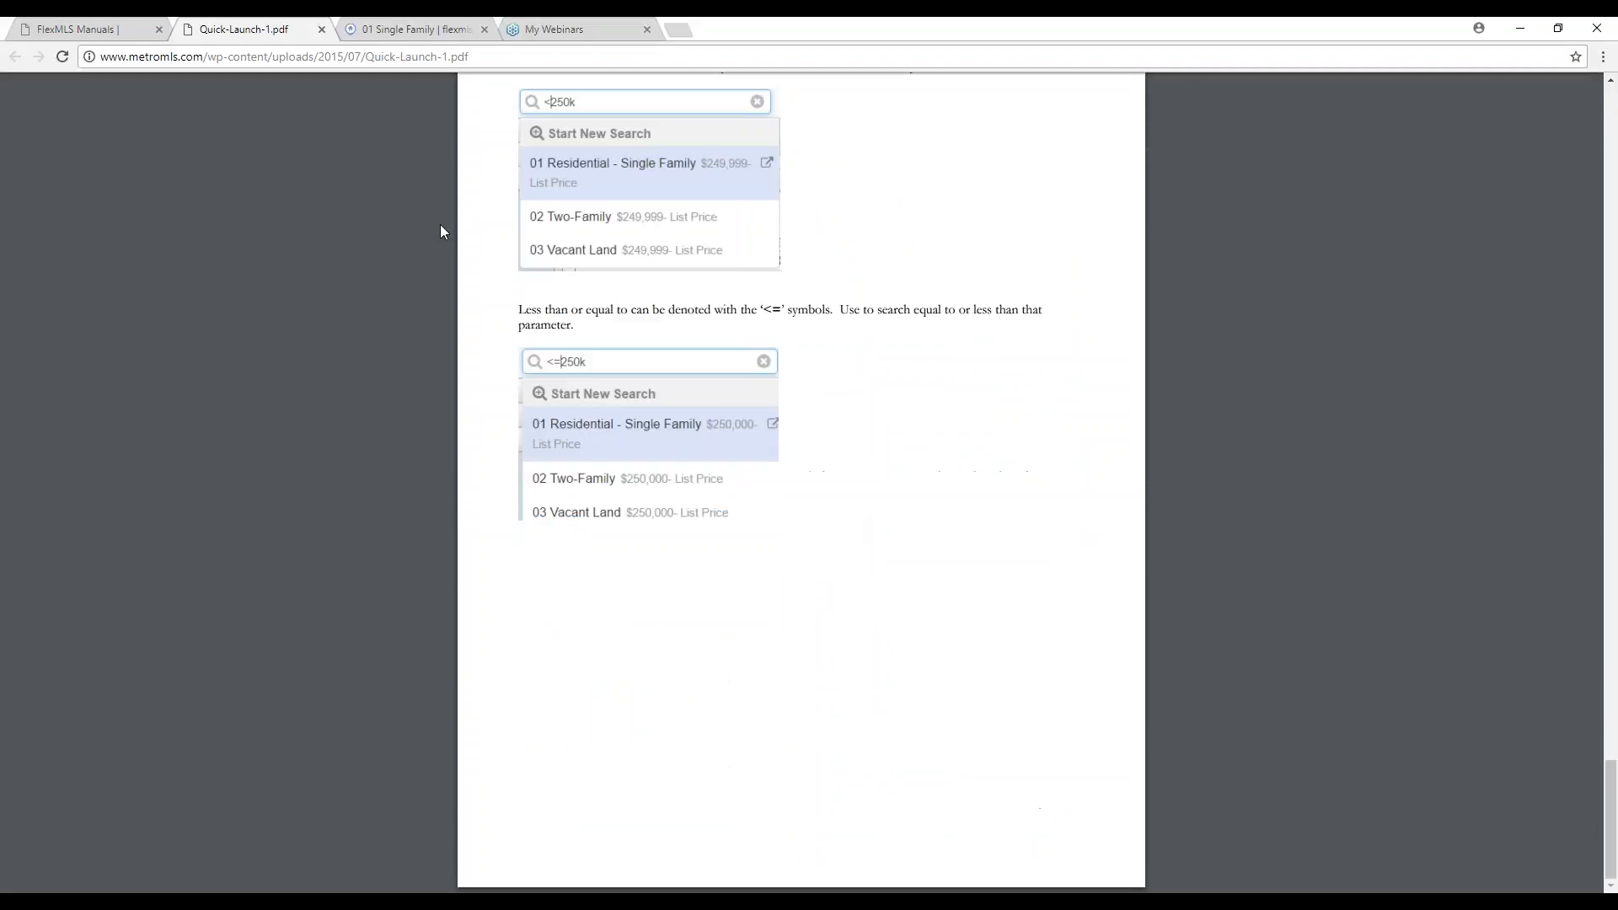
{"action": "left_click", "coordinate": [322, 31]}
Go from the FlexMLS Manuals page back to the 01 Single Family map of 125 sold listings.
{"action": "left_click", "coordinate": [84, 29]}
{"action": "mouse_move", "coordinate": [600, 219]}
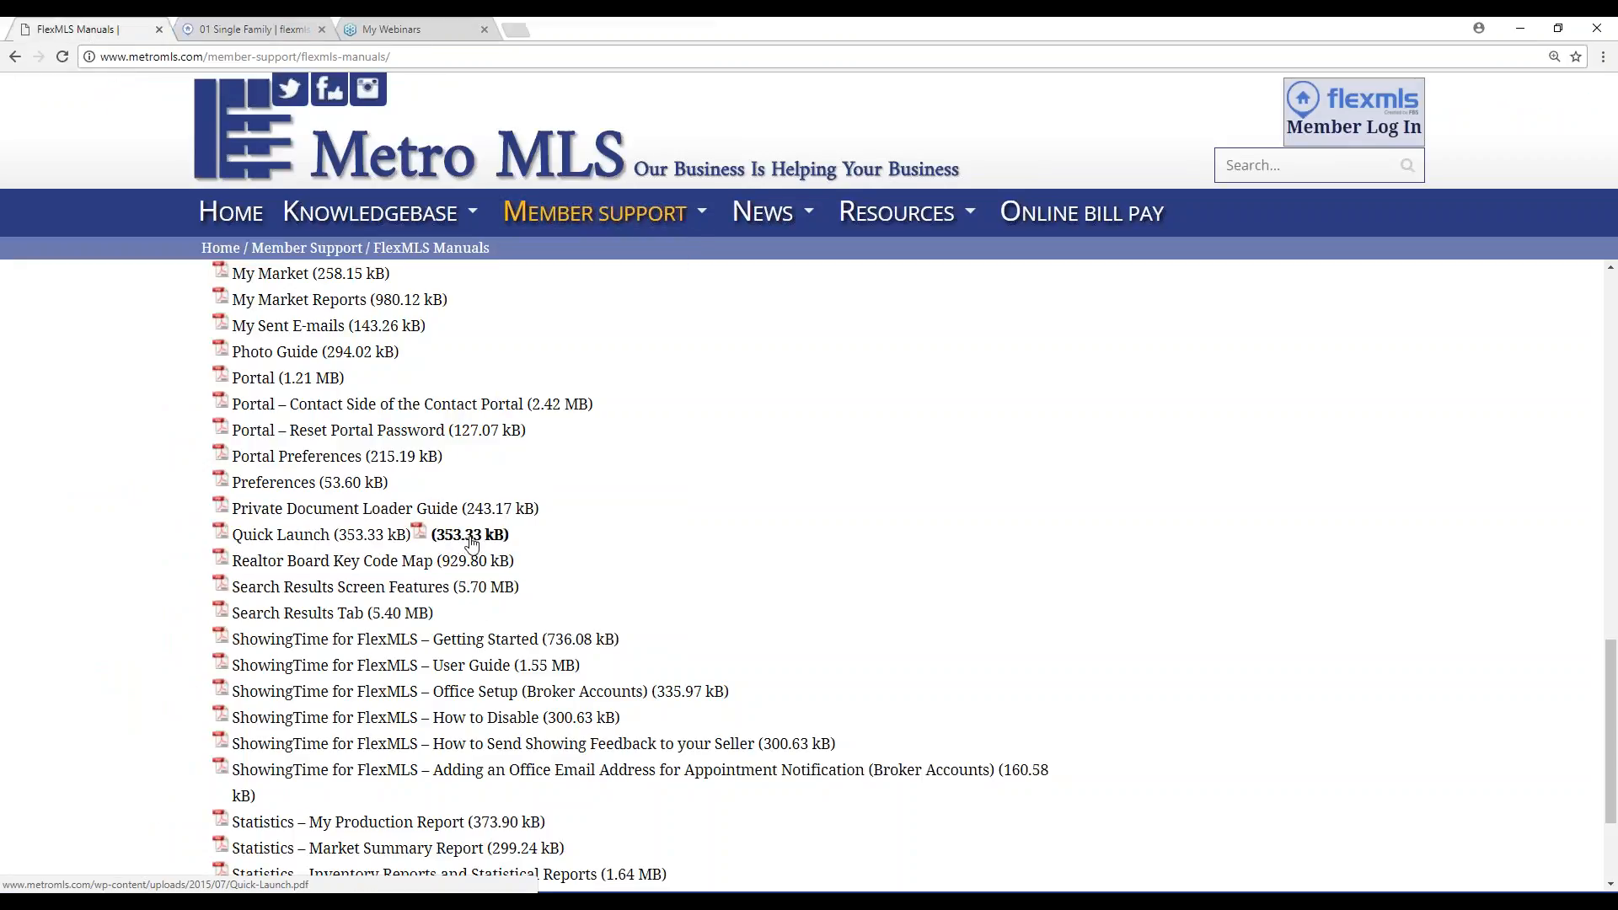
{"action": "left_click", "coordinate": [275, 37]}
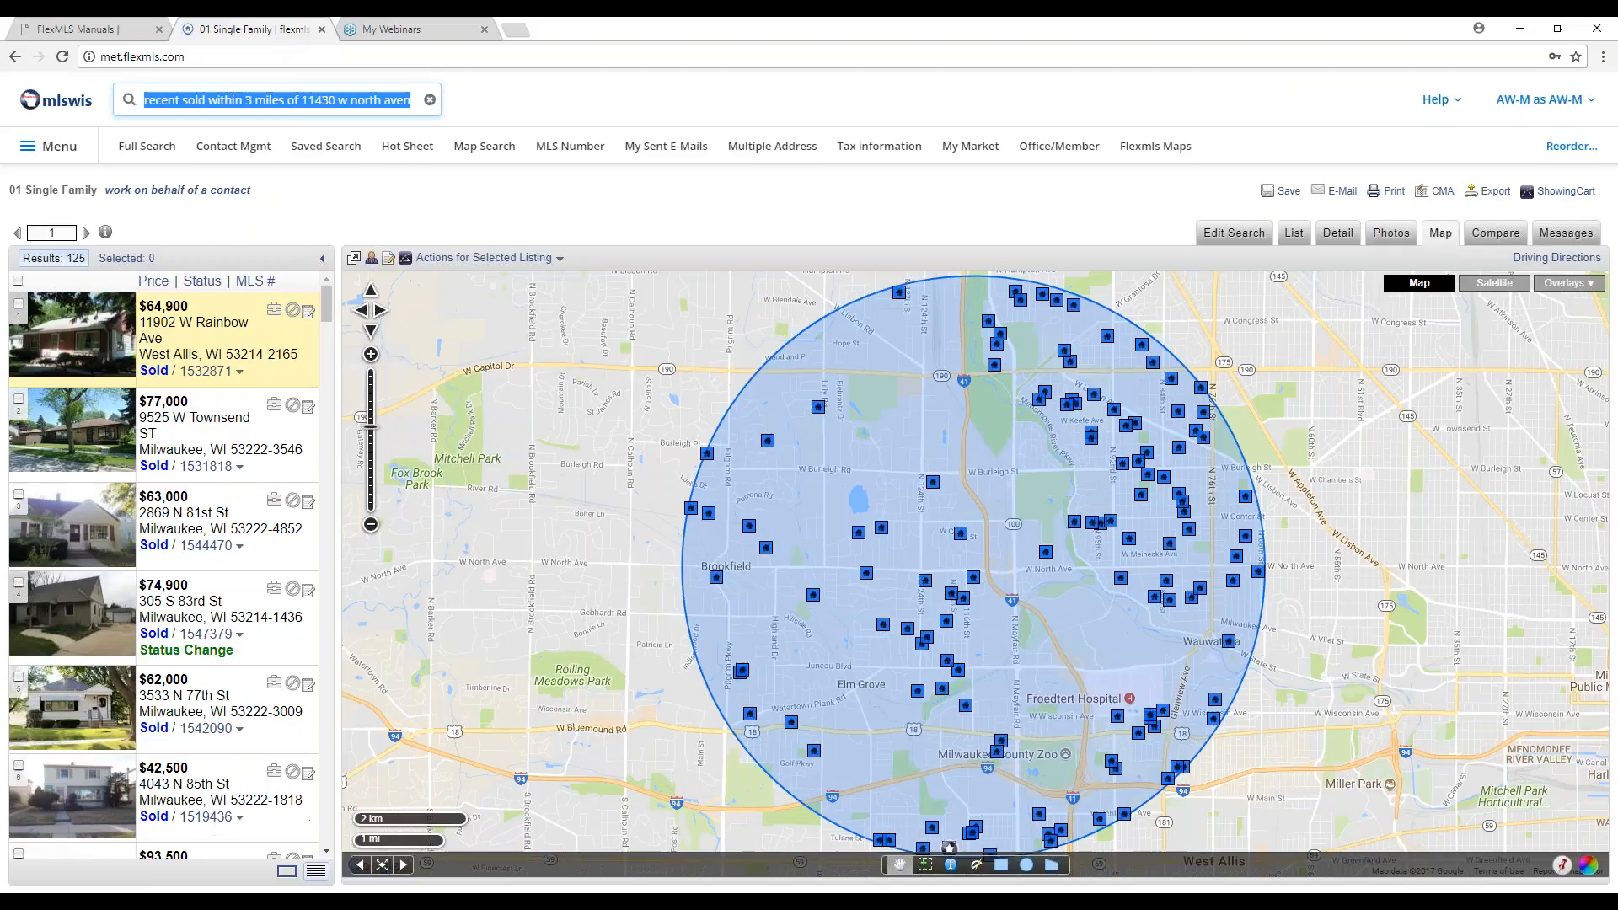